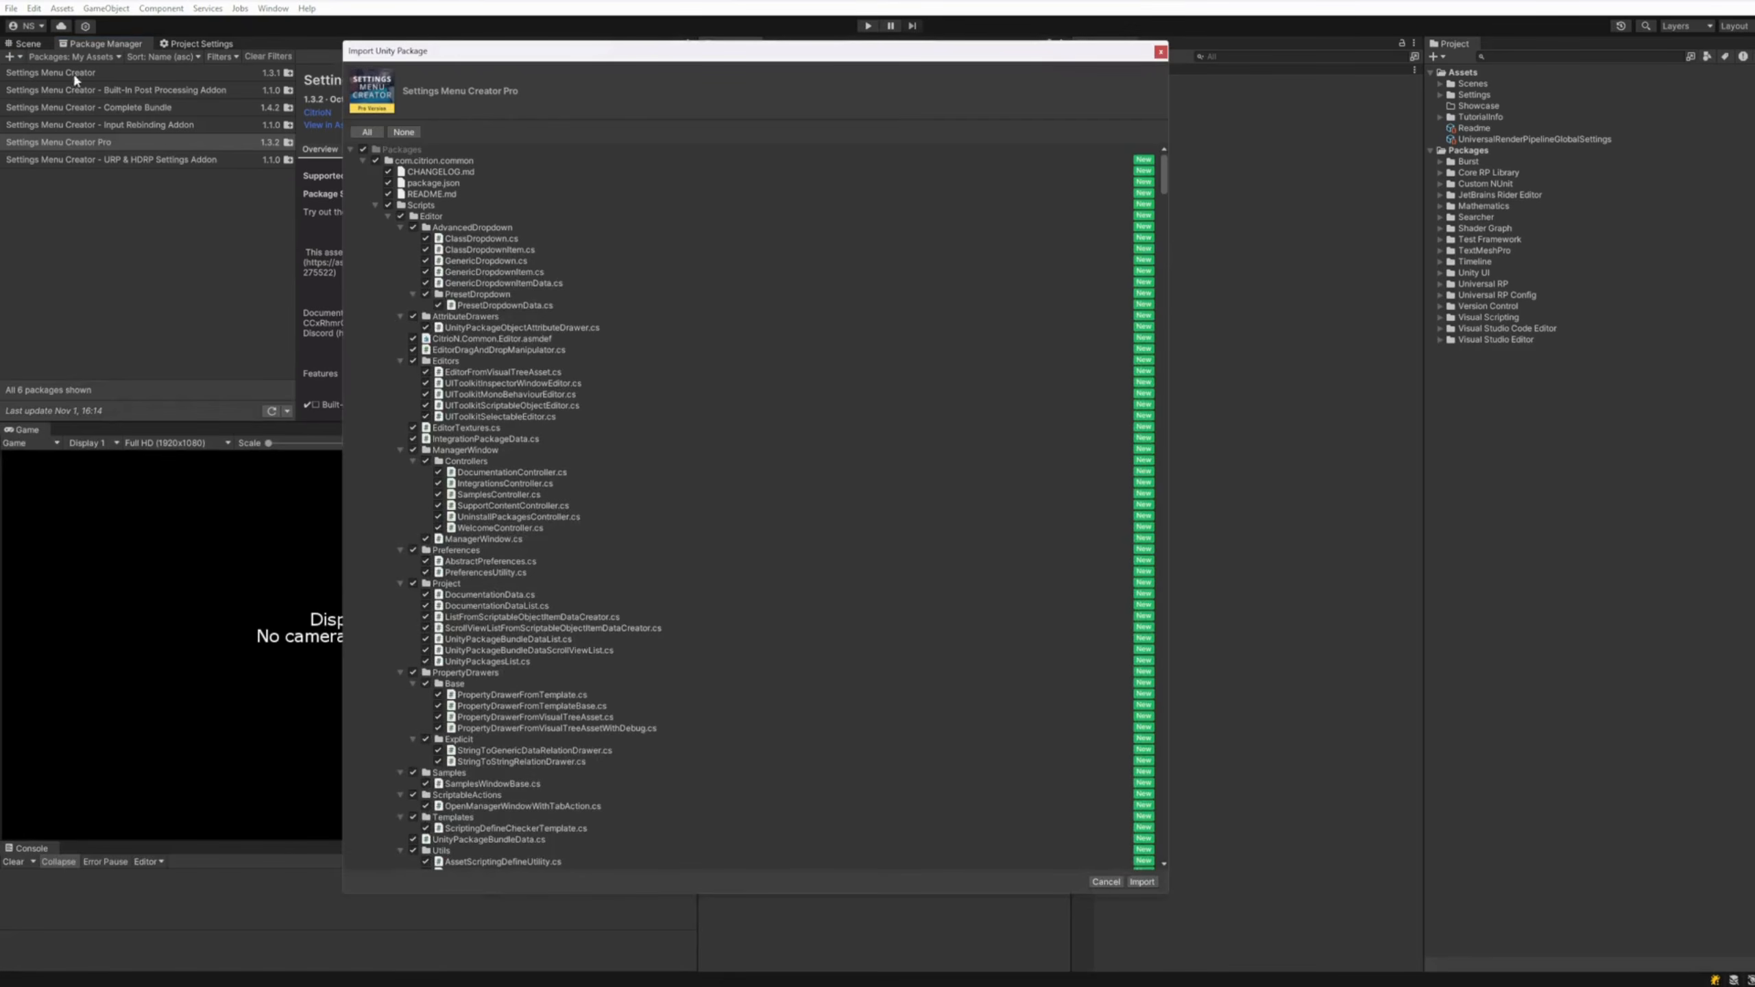
Import all files of the Settings Menu Creator Pro package and display a refreshed list of its samples and demos
left_click(1142, 882)
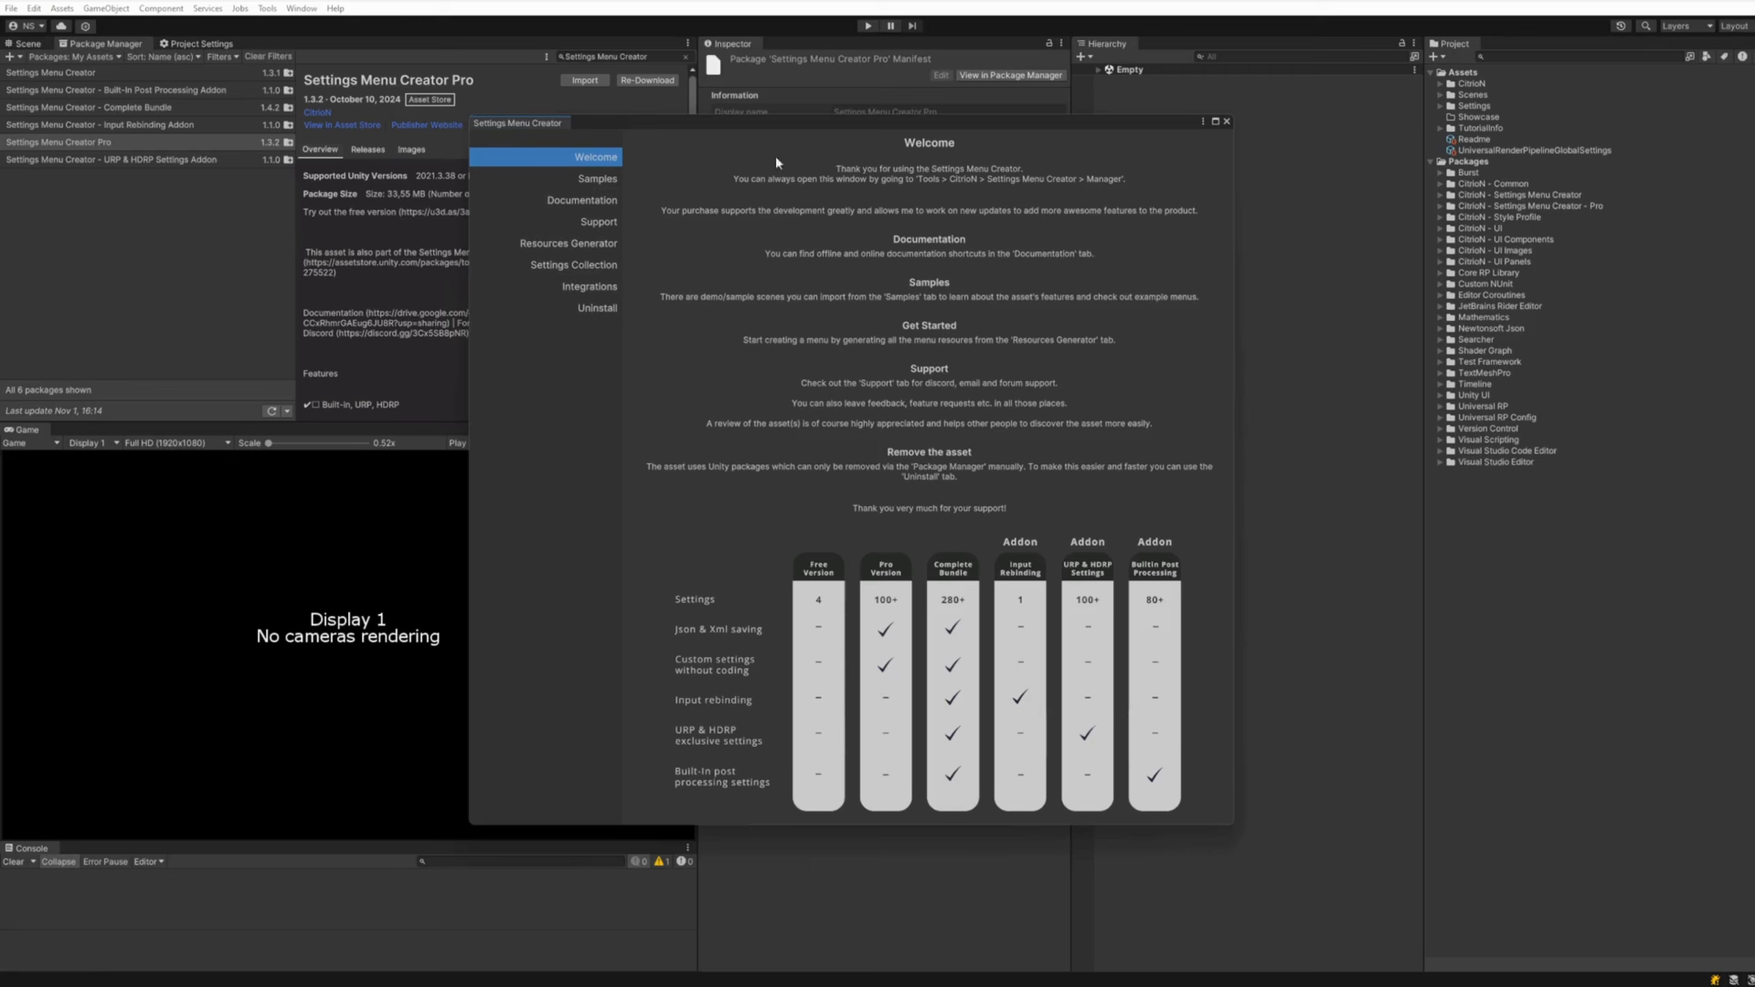
left_click(591, 181)
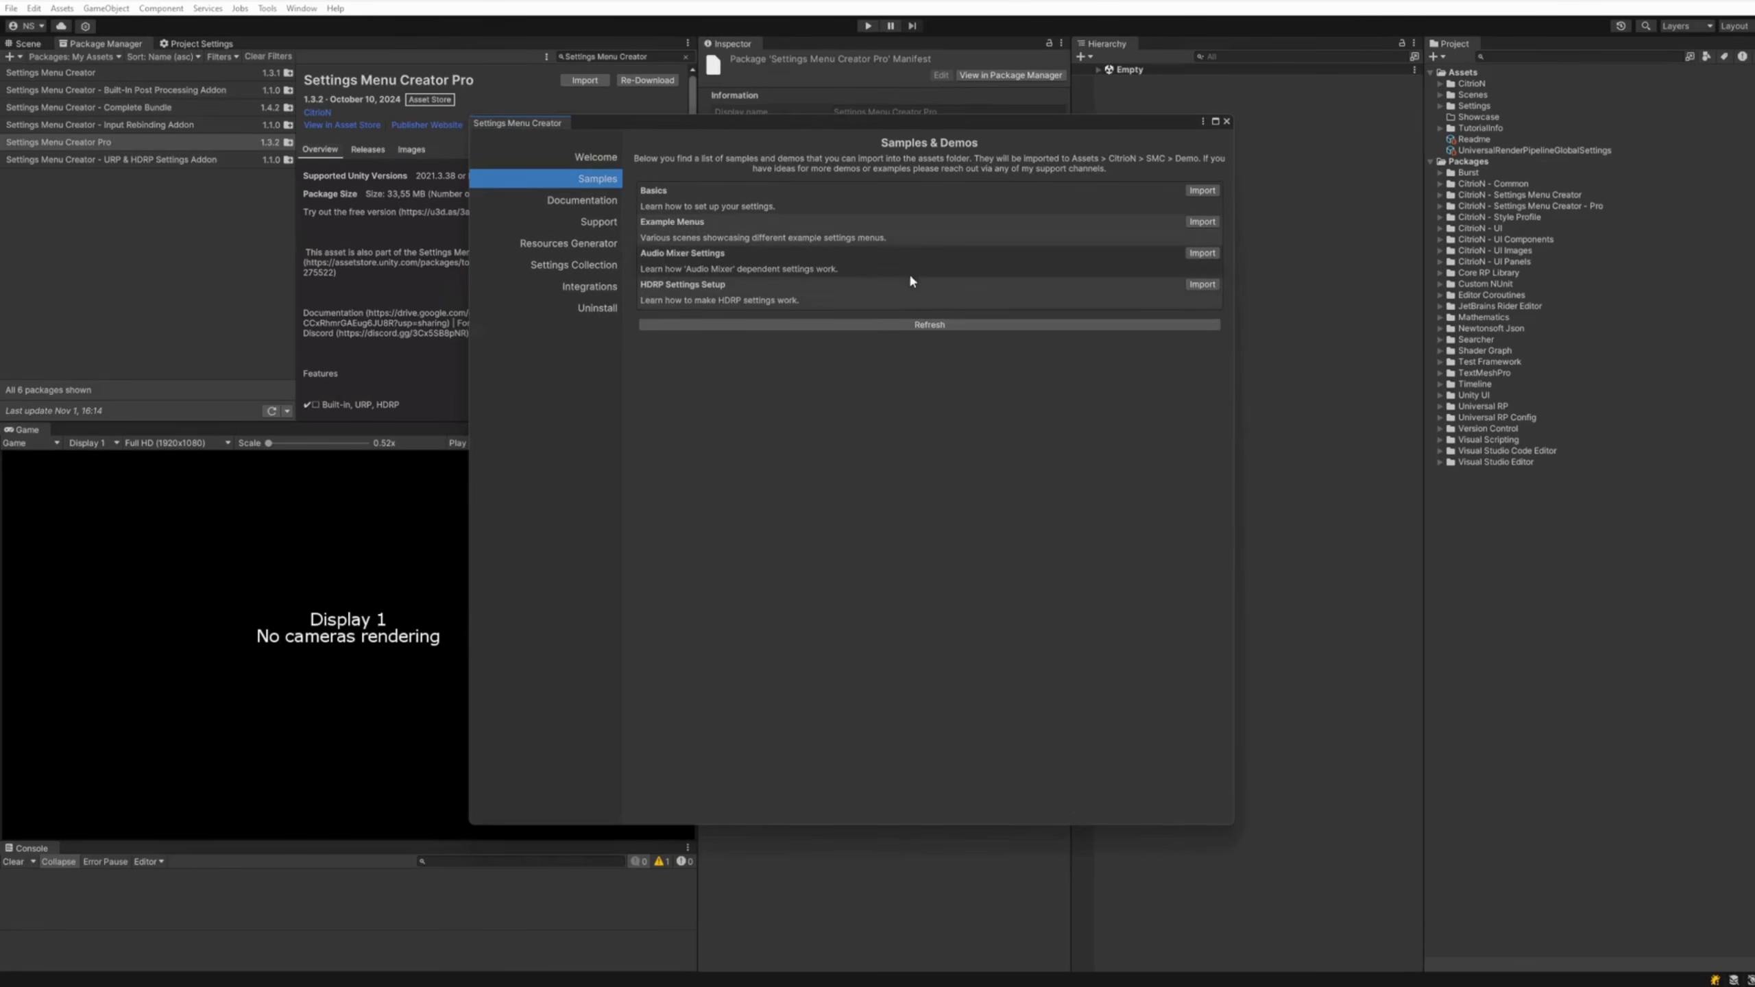
left_click(913, 326)
left_click(1199, 190)
left_click(1191, 190)
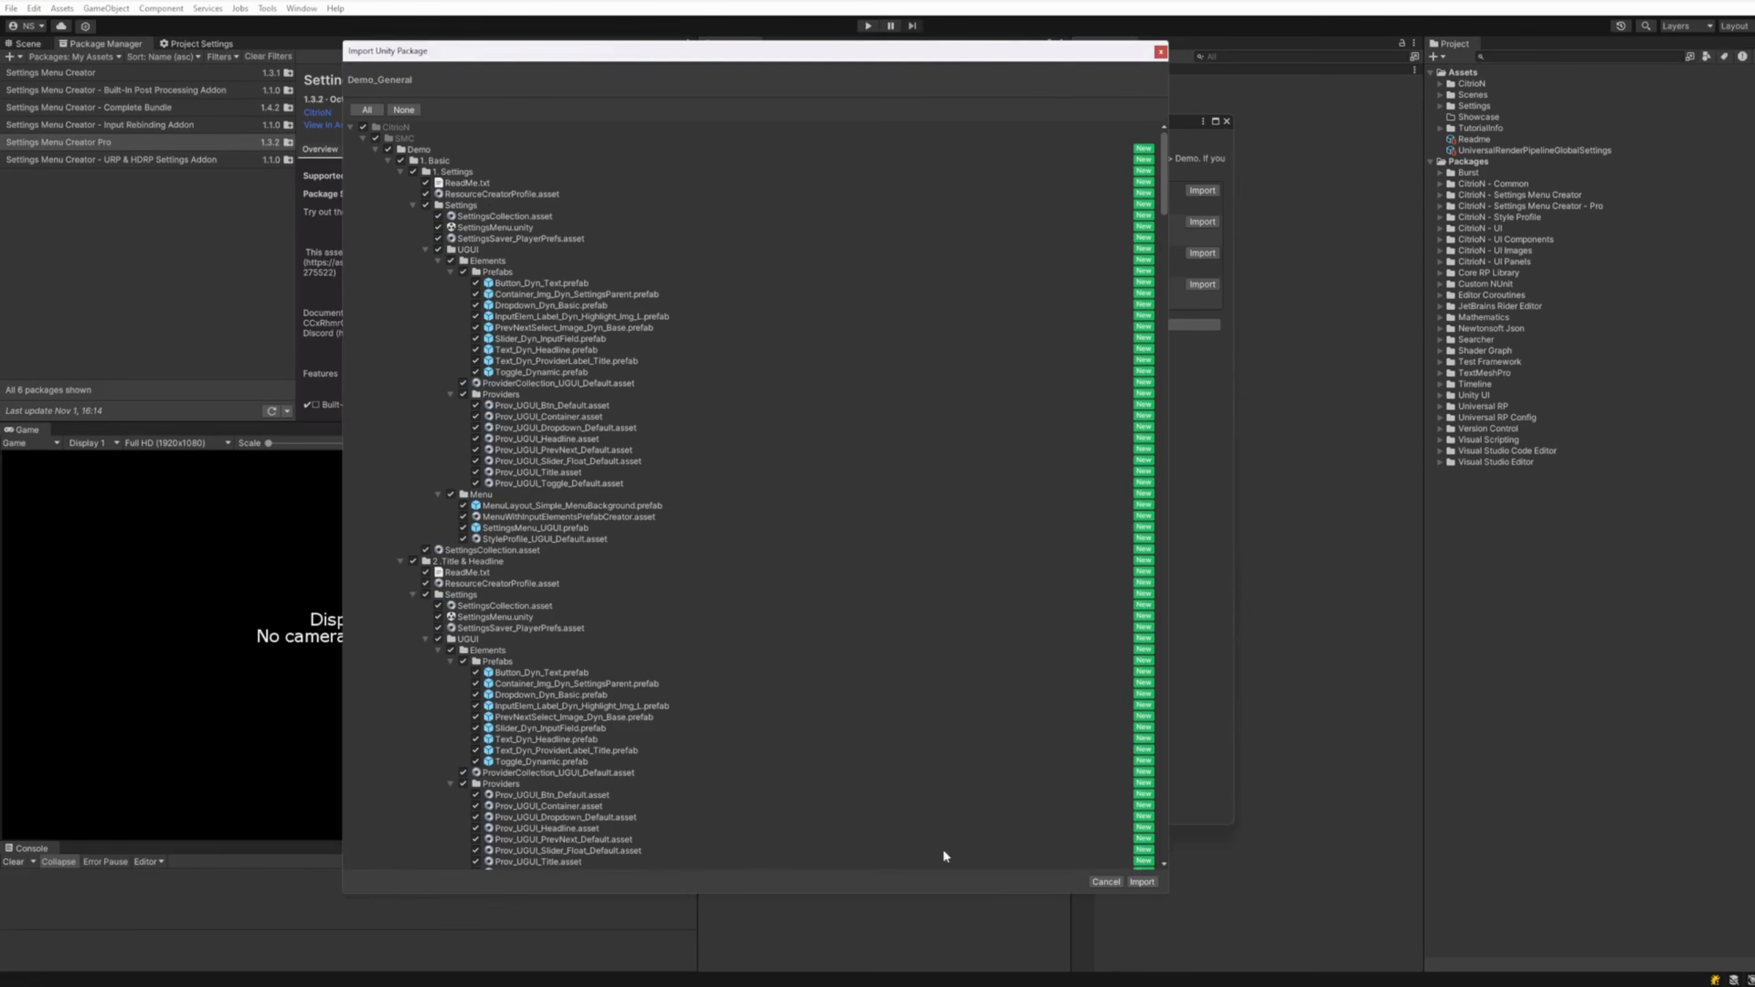
left_click_drag(1165, 145, 1154, 846)
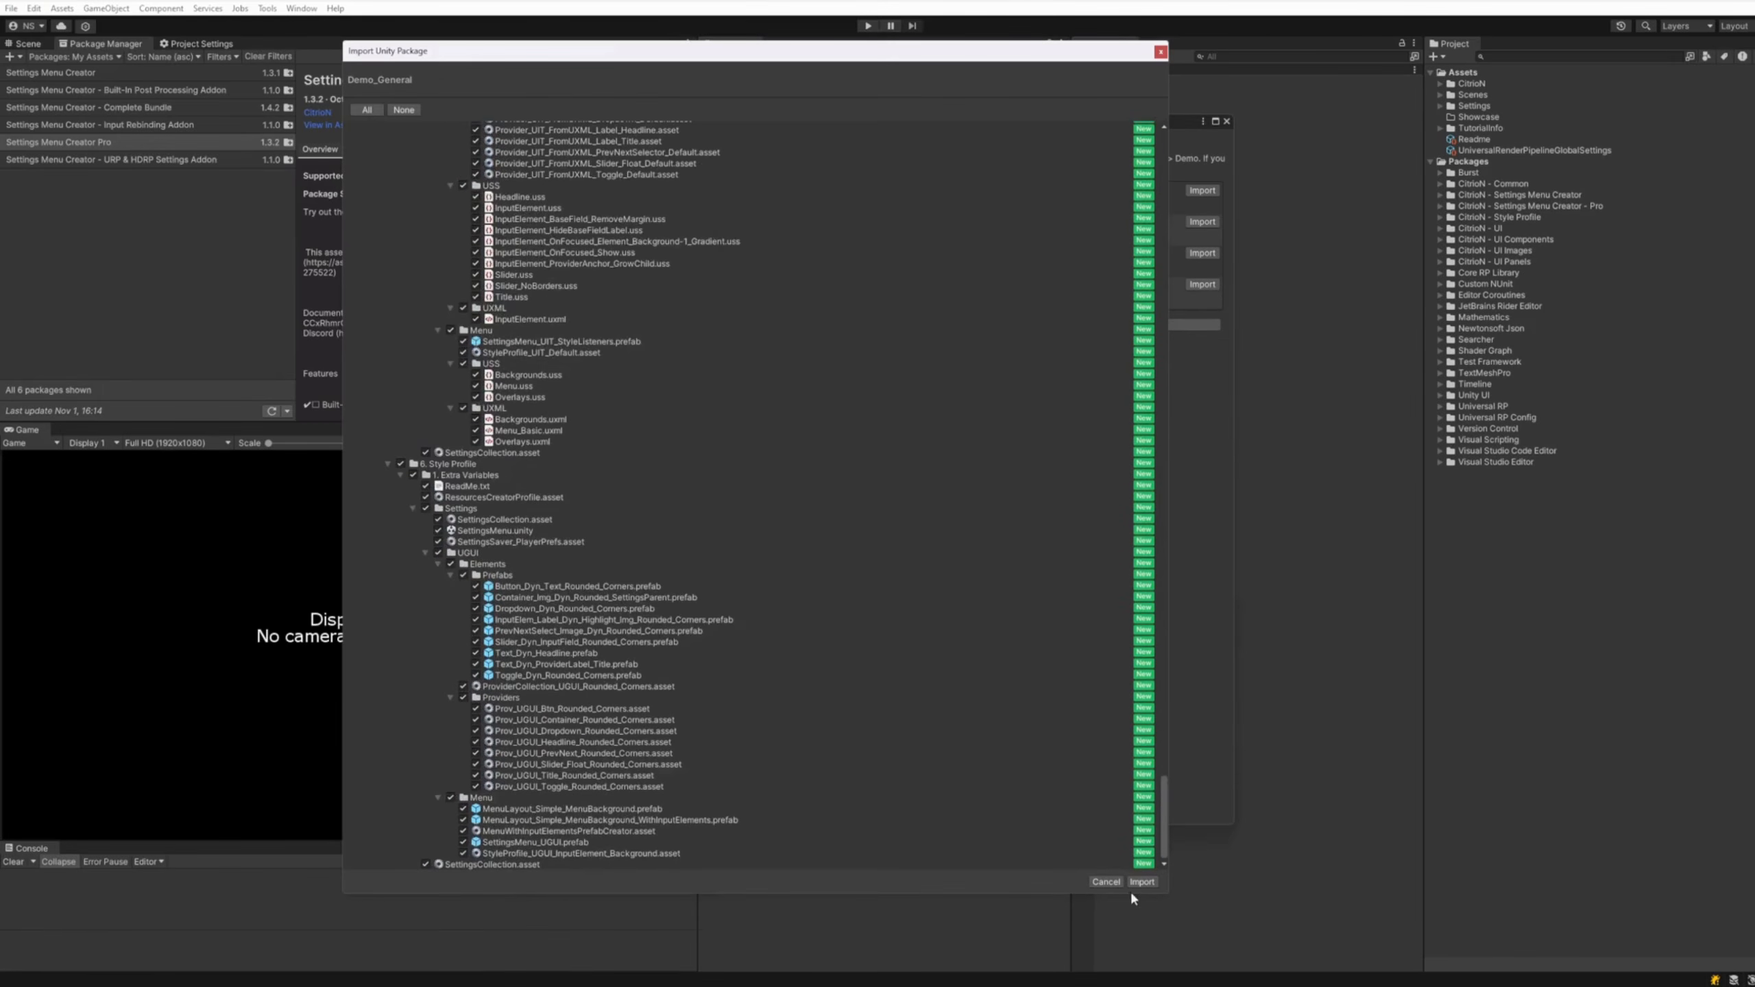
left_click(1106, 883)
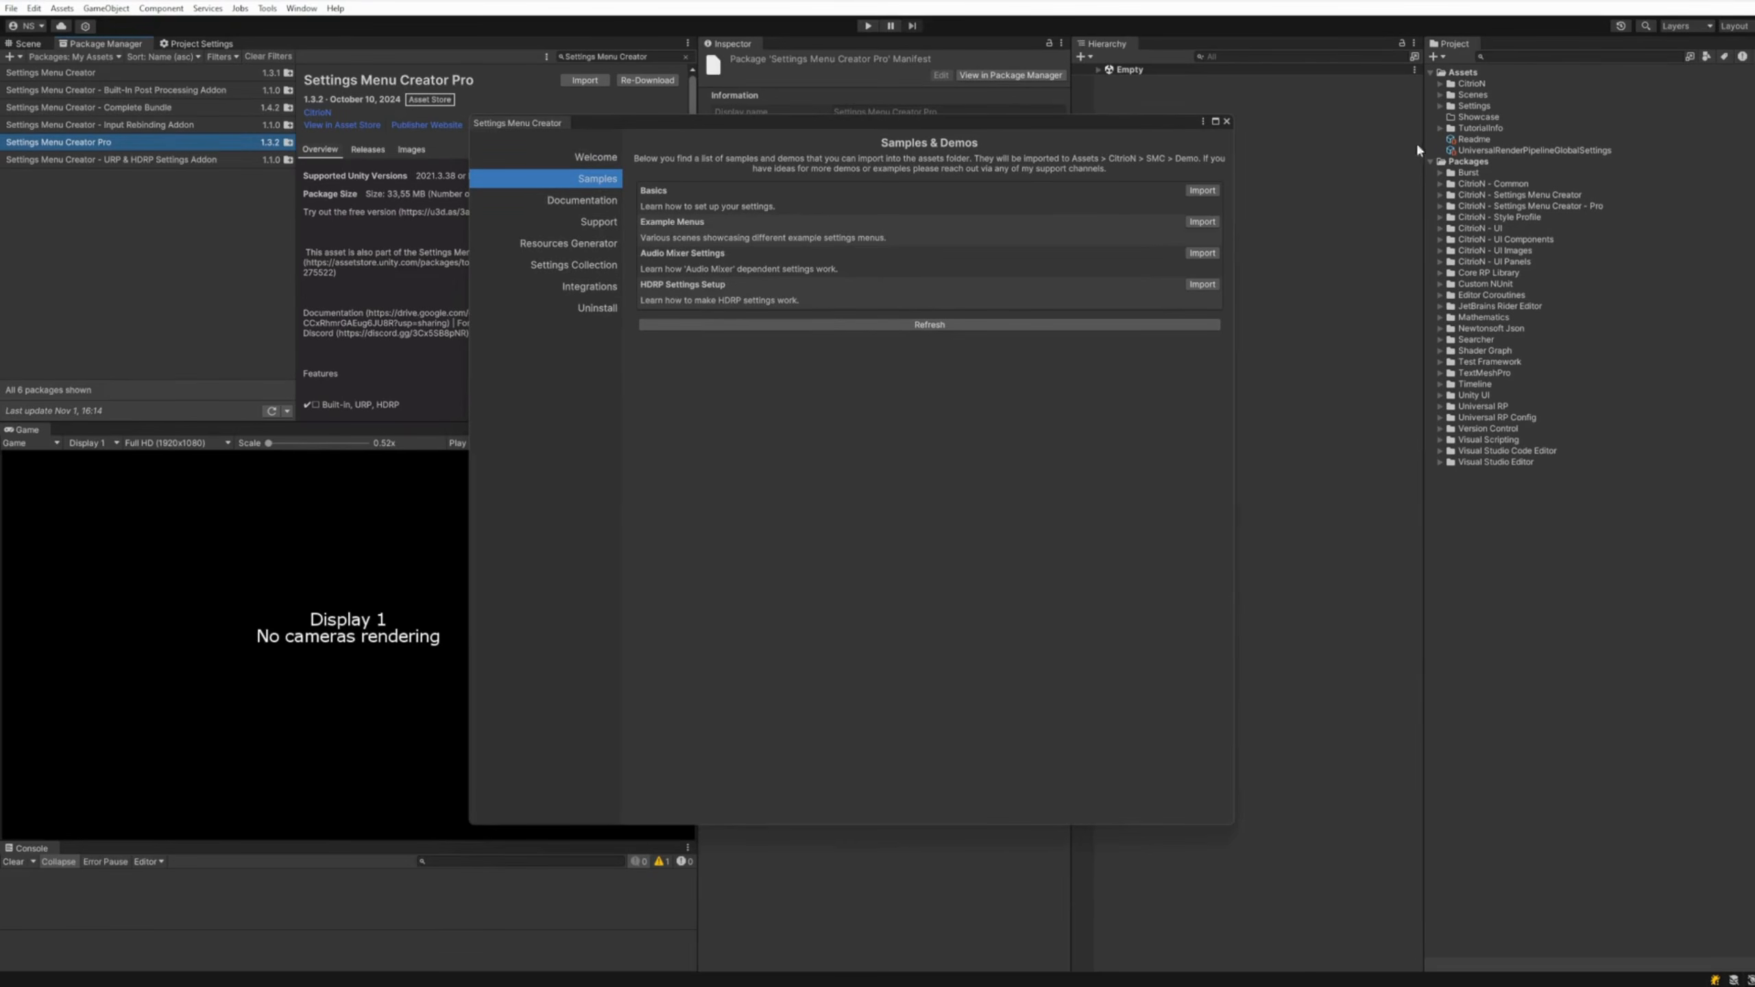
Import the complete Basics sample and expand the Demo folder under Assets > CitrioN > SMC
left_click(1440, 83)
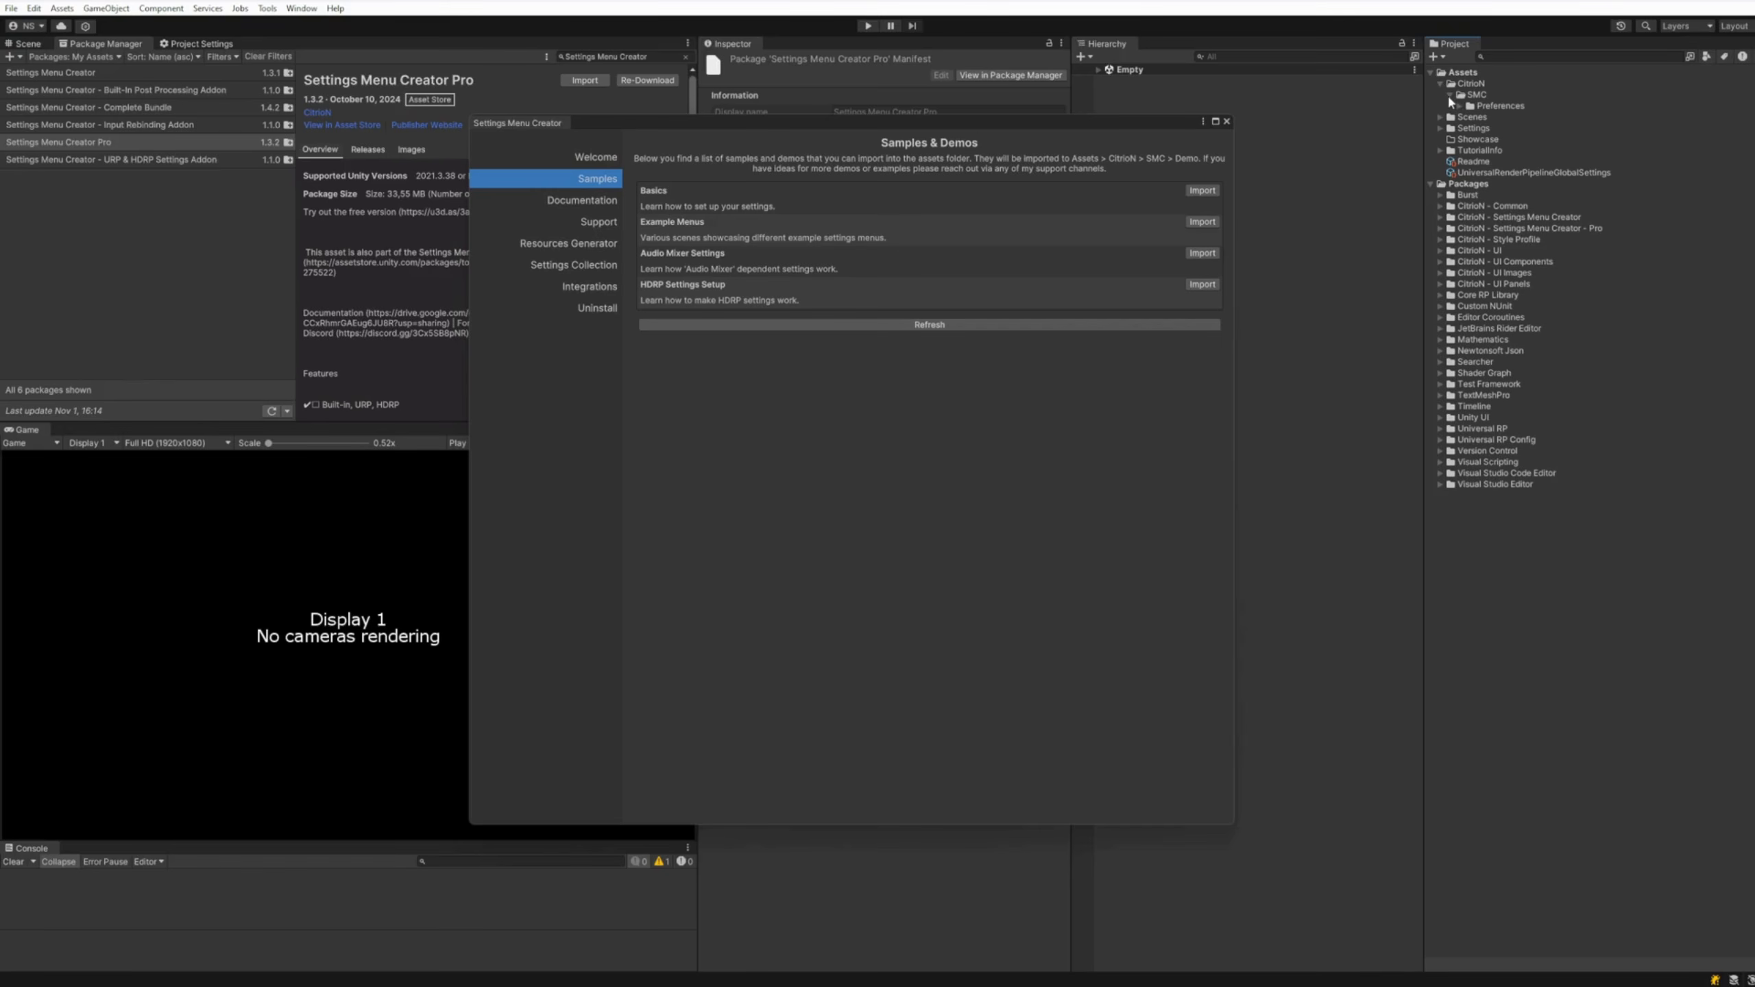
left_click(1202, 190)
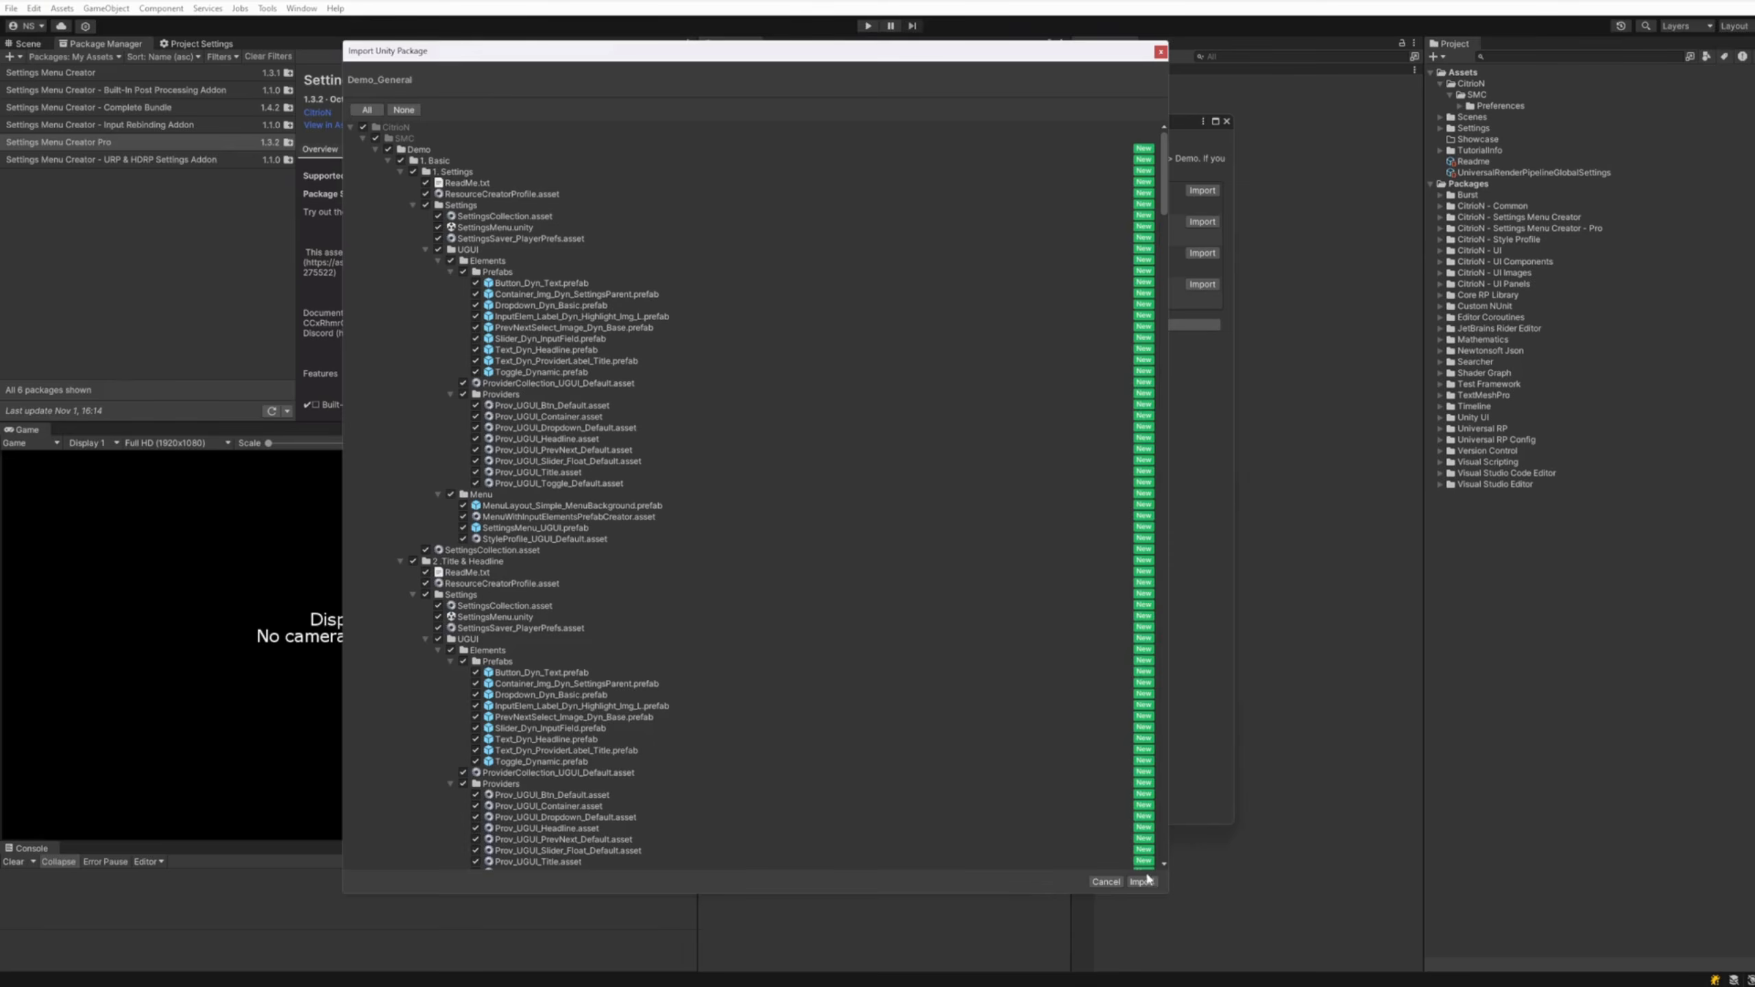
left_click(1145, 881)
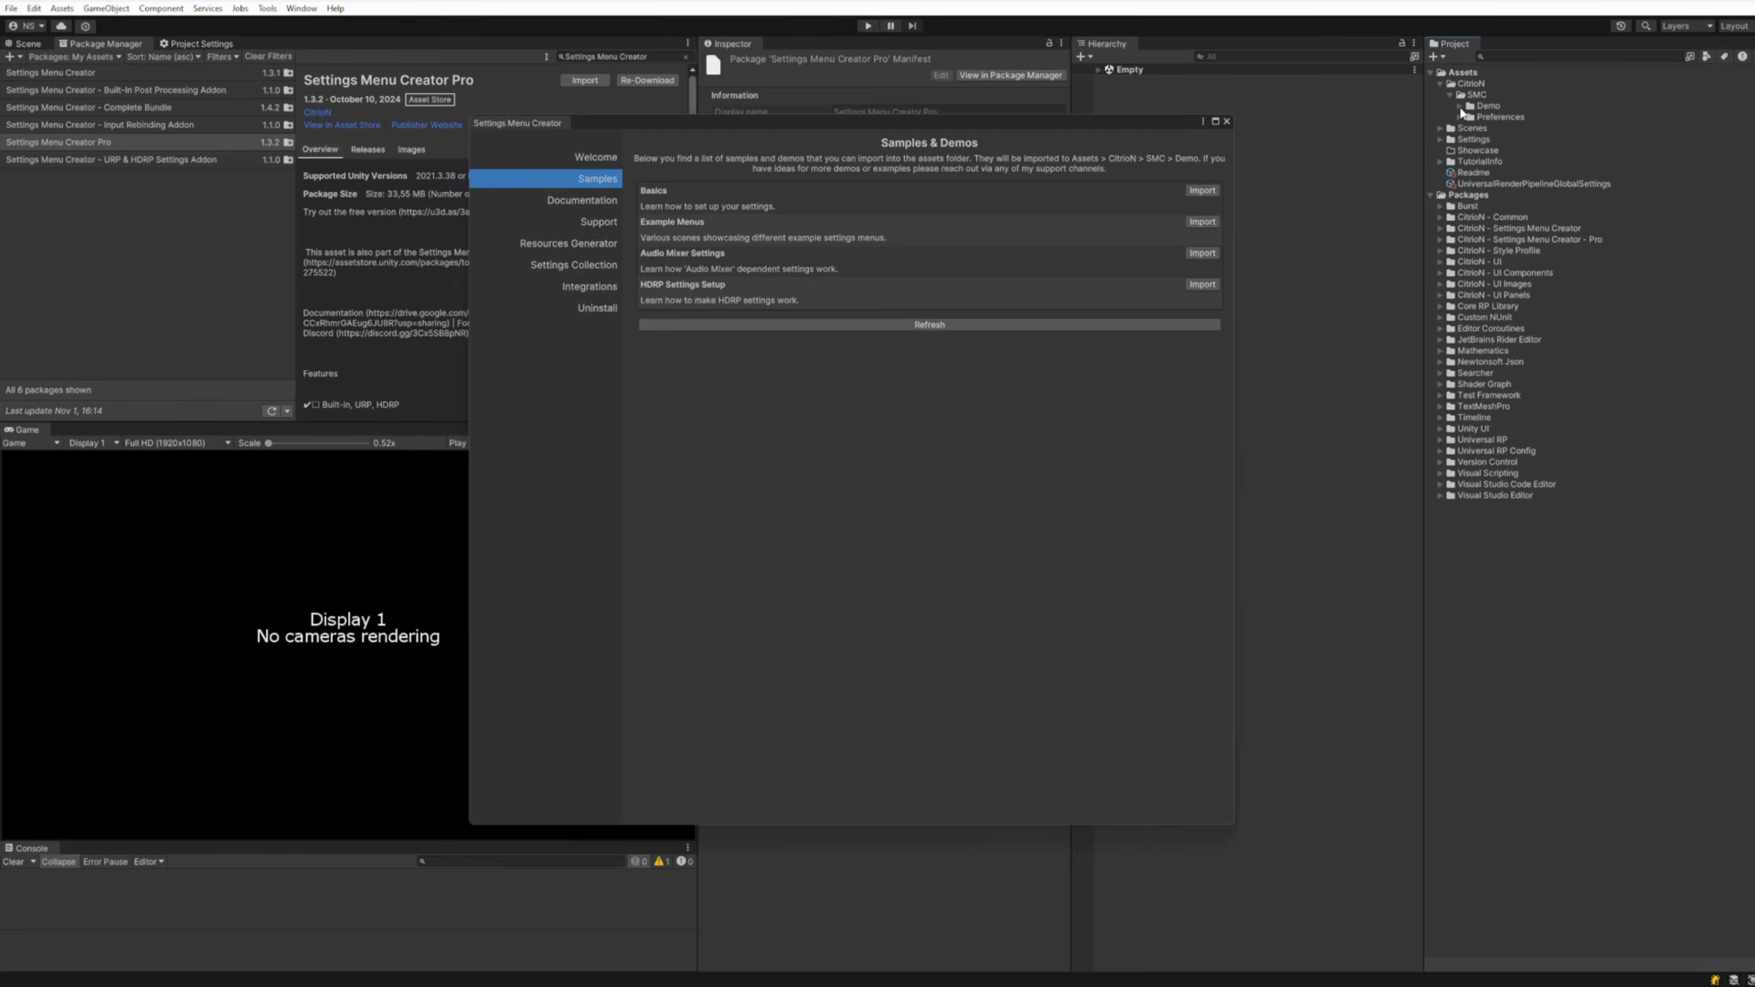
left_click(1460, 106)
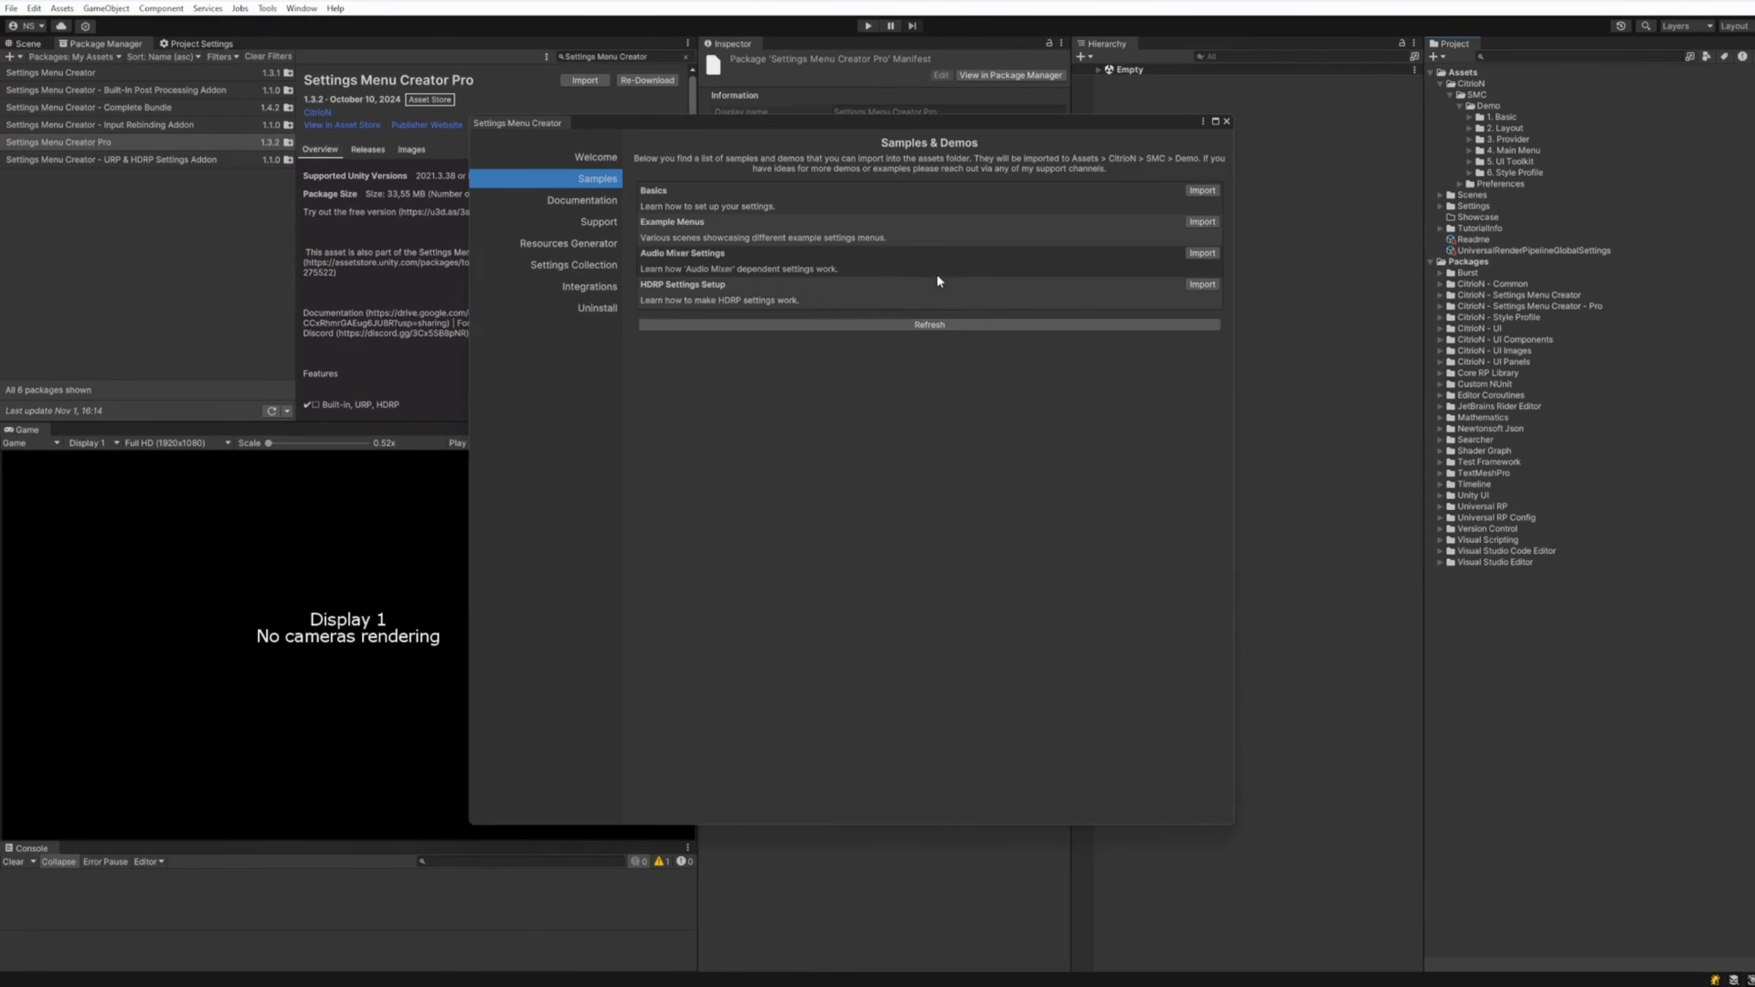
Locate the offline documentation files of Settings Menu Creator Pro in the project's packages
left_click(563, 199)
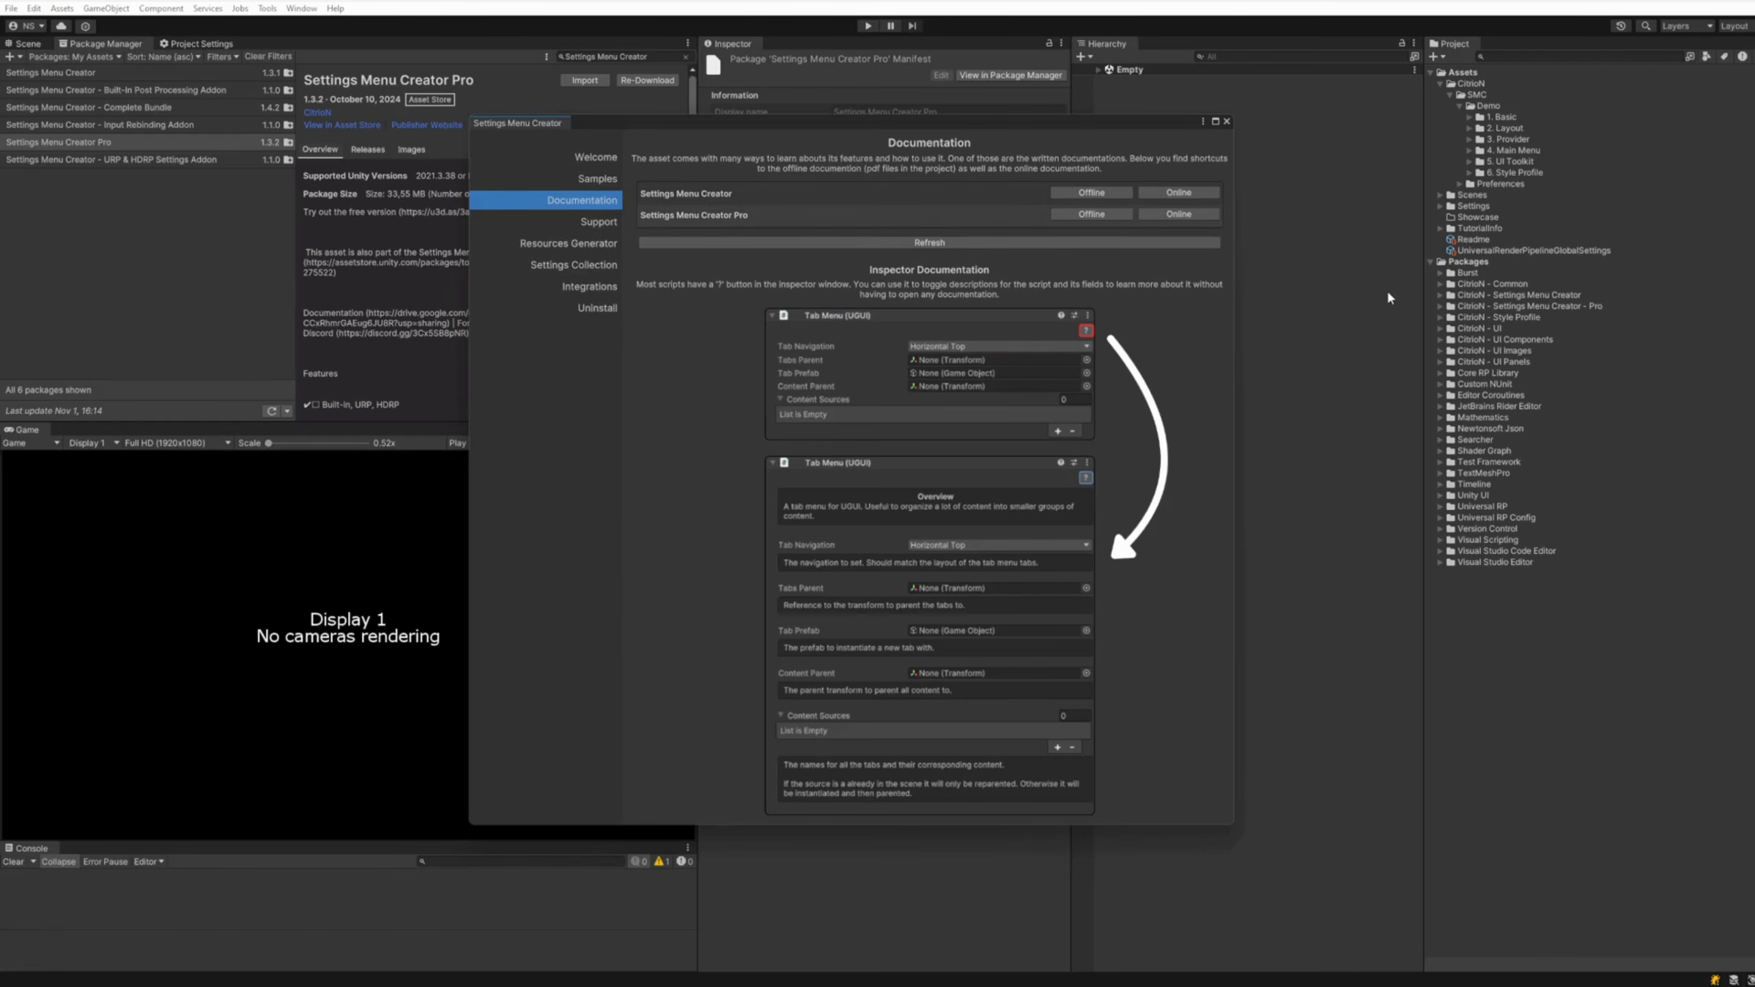
left_click(1091, 214)
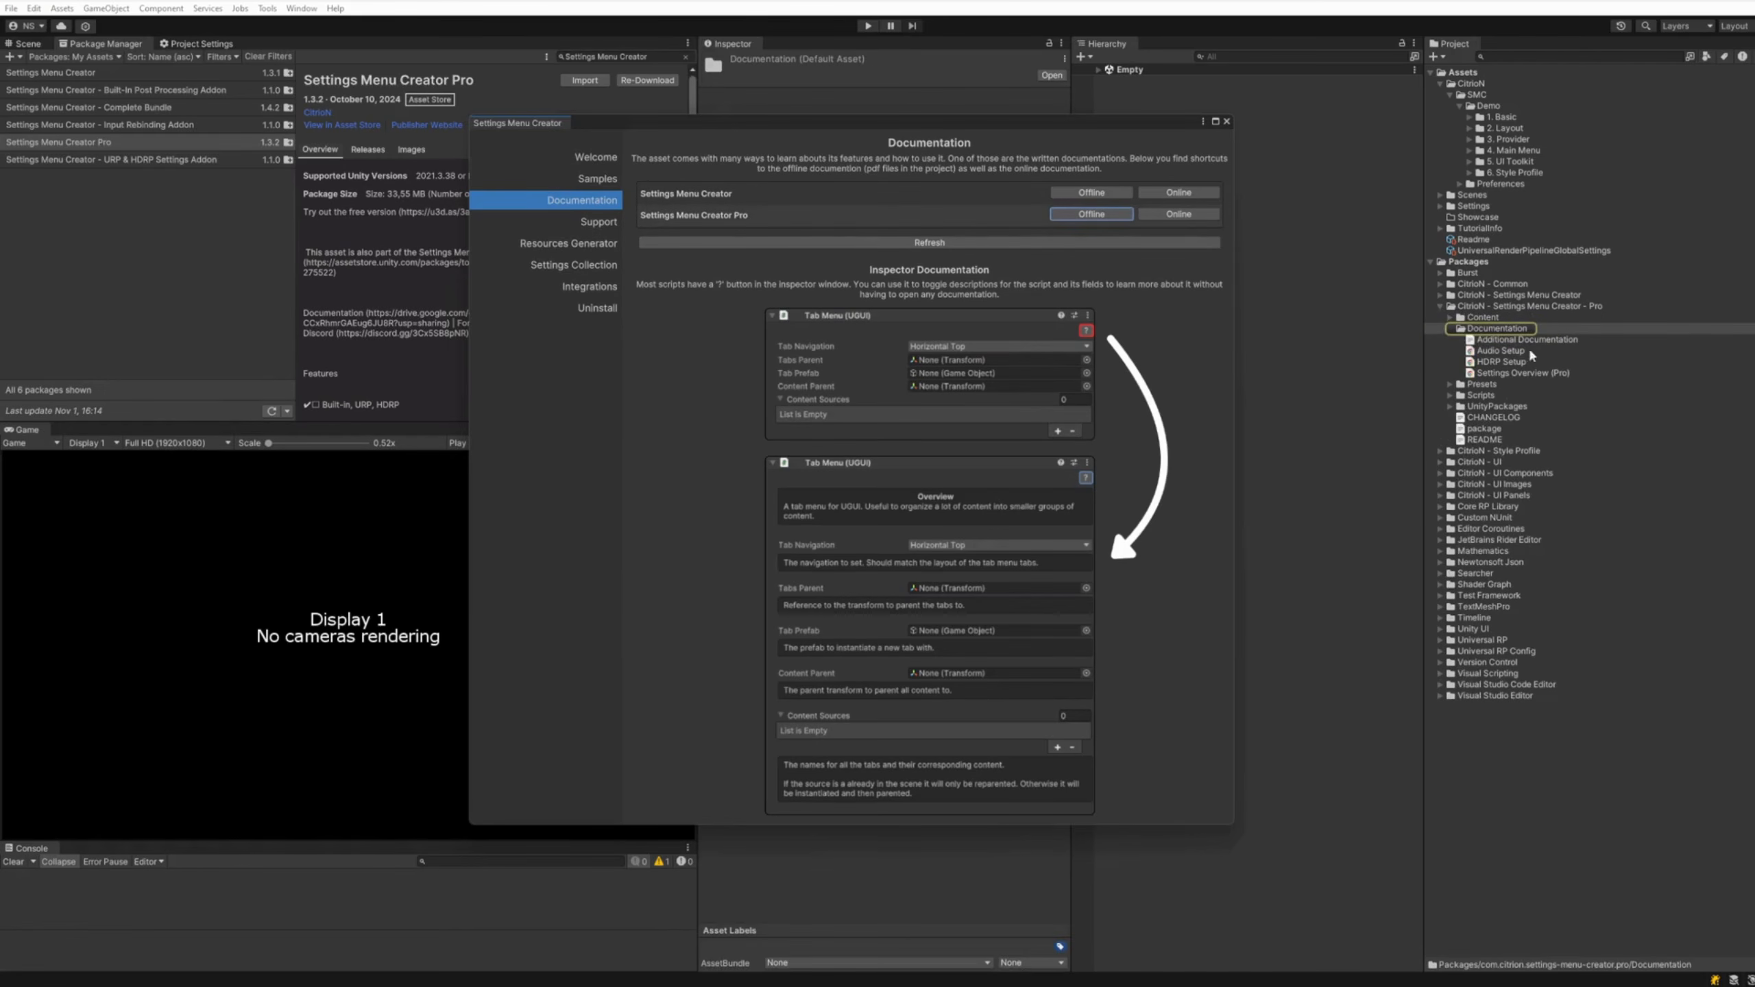
left_click(1440, 306)
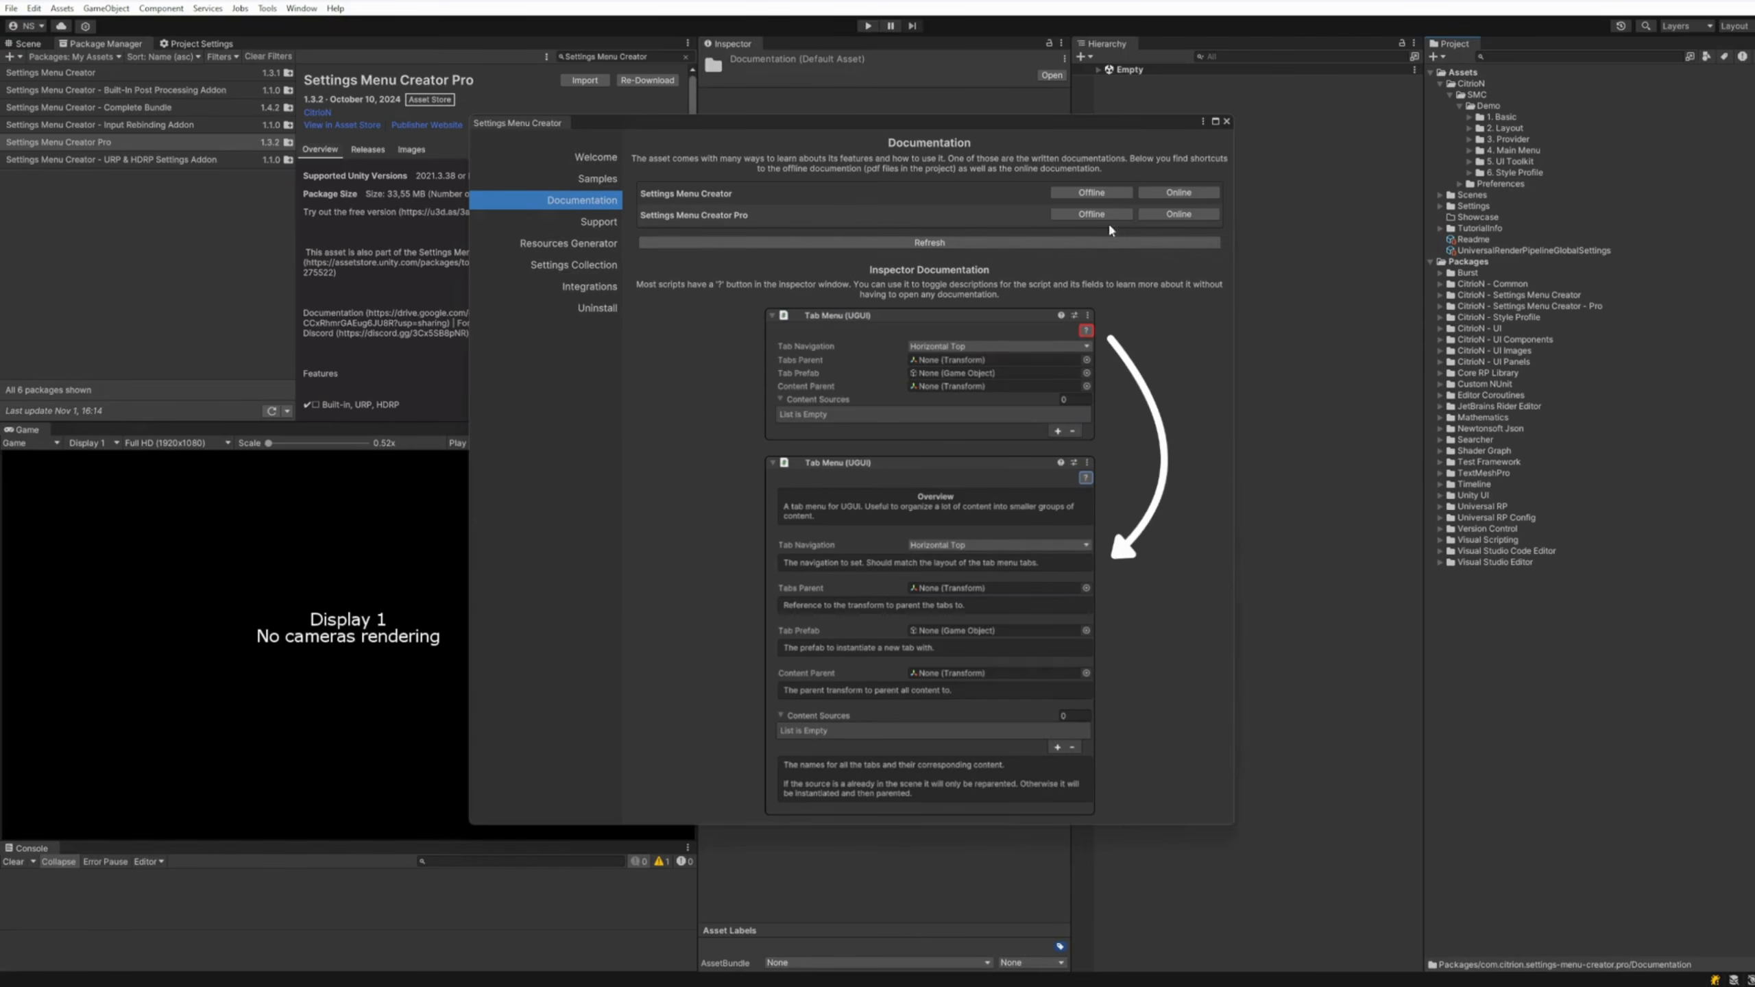
Review the Settings Menu Creator's Support, Resources Generator, Settings Collection, Integrations and Uninstall pages
left_click(593, 221)
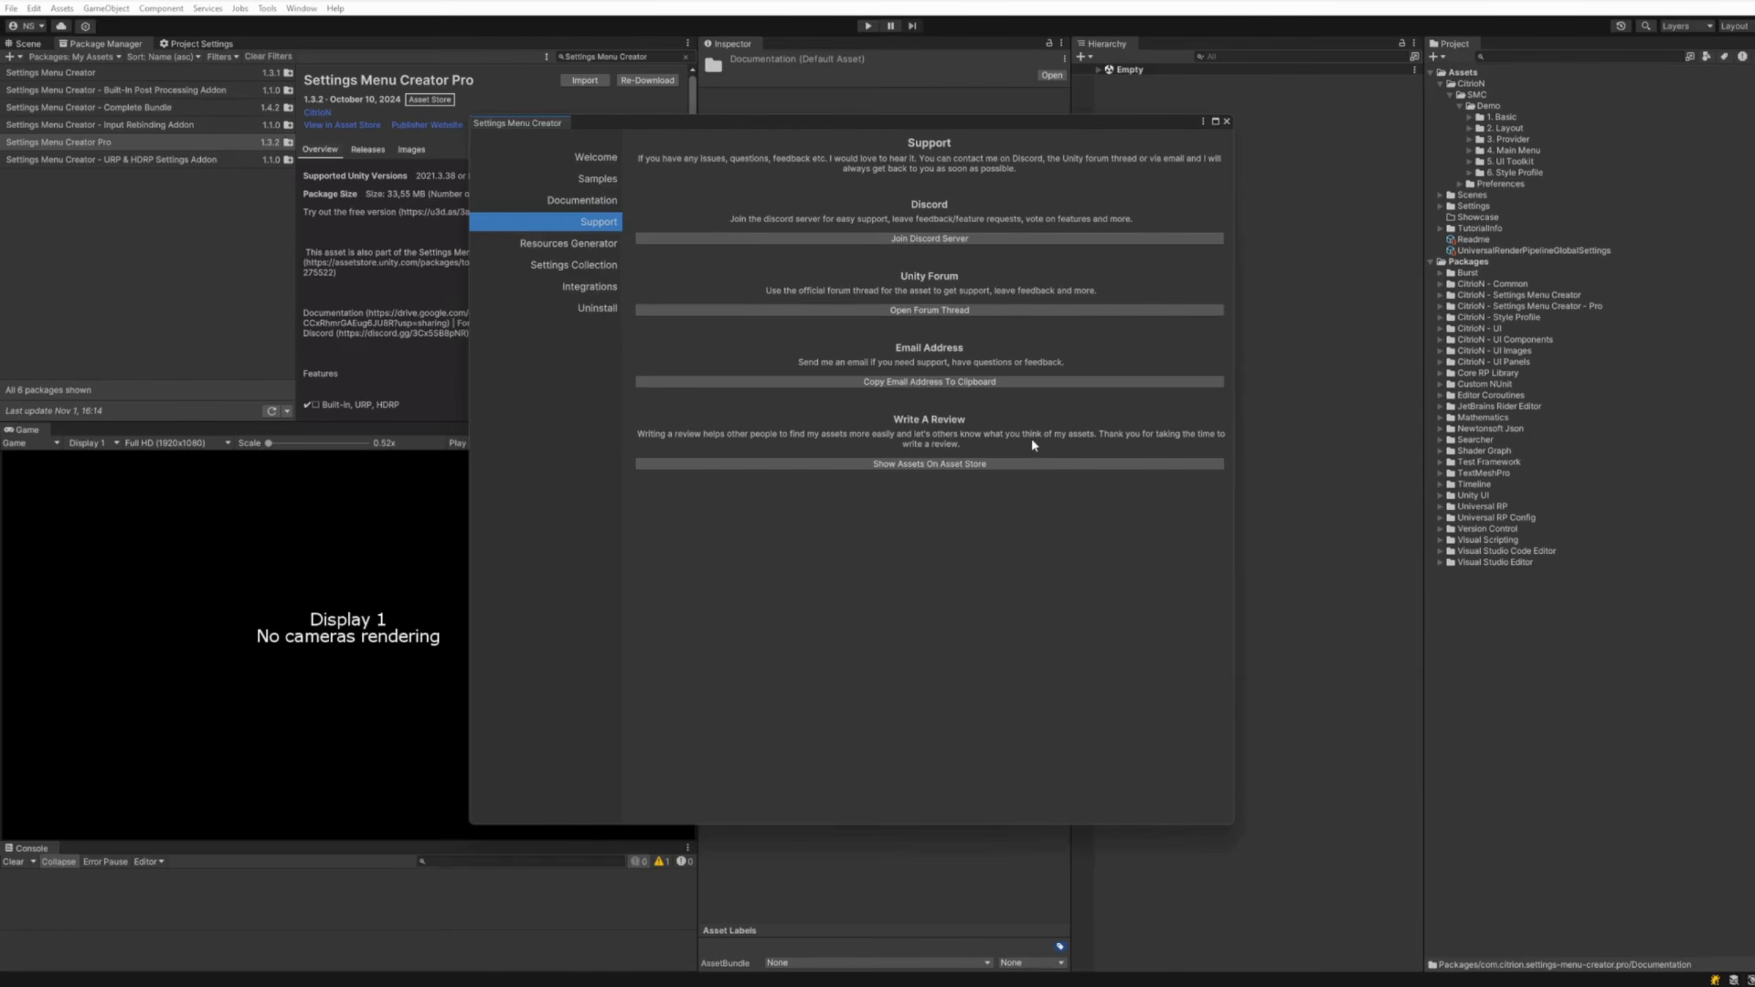
left_click(606, 246)
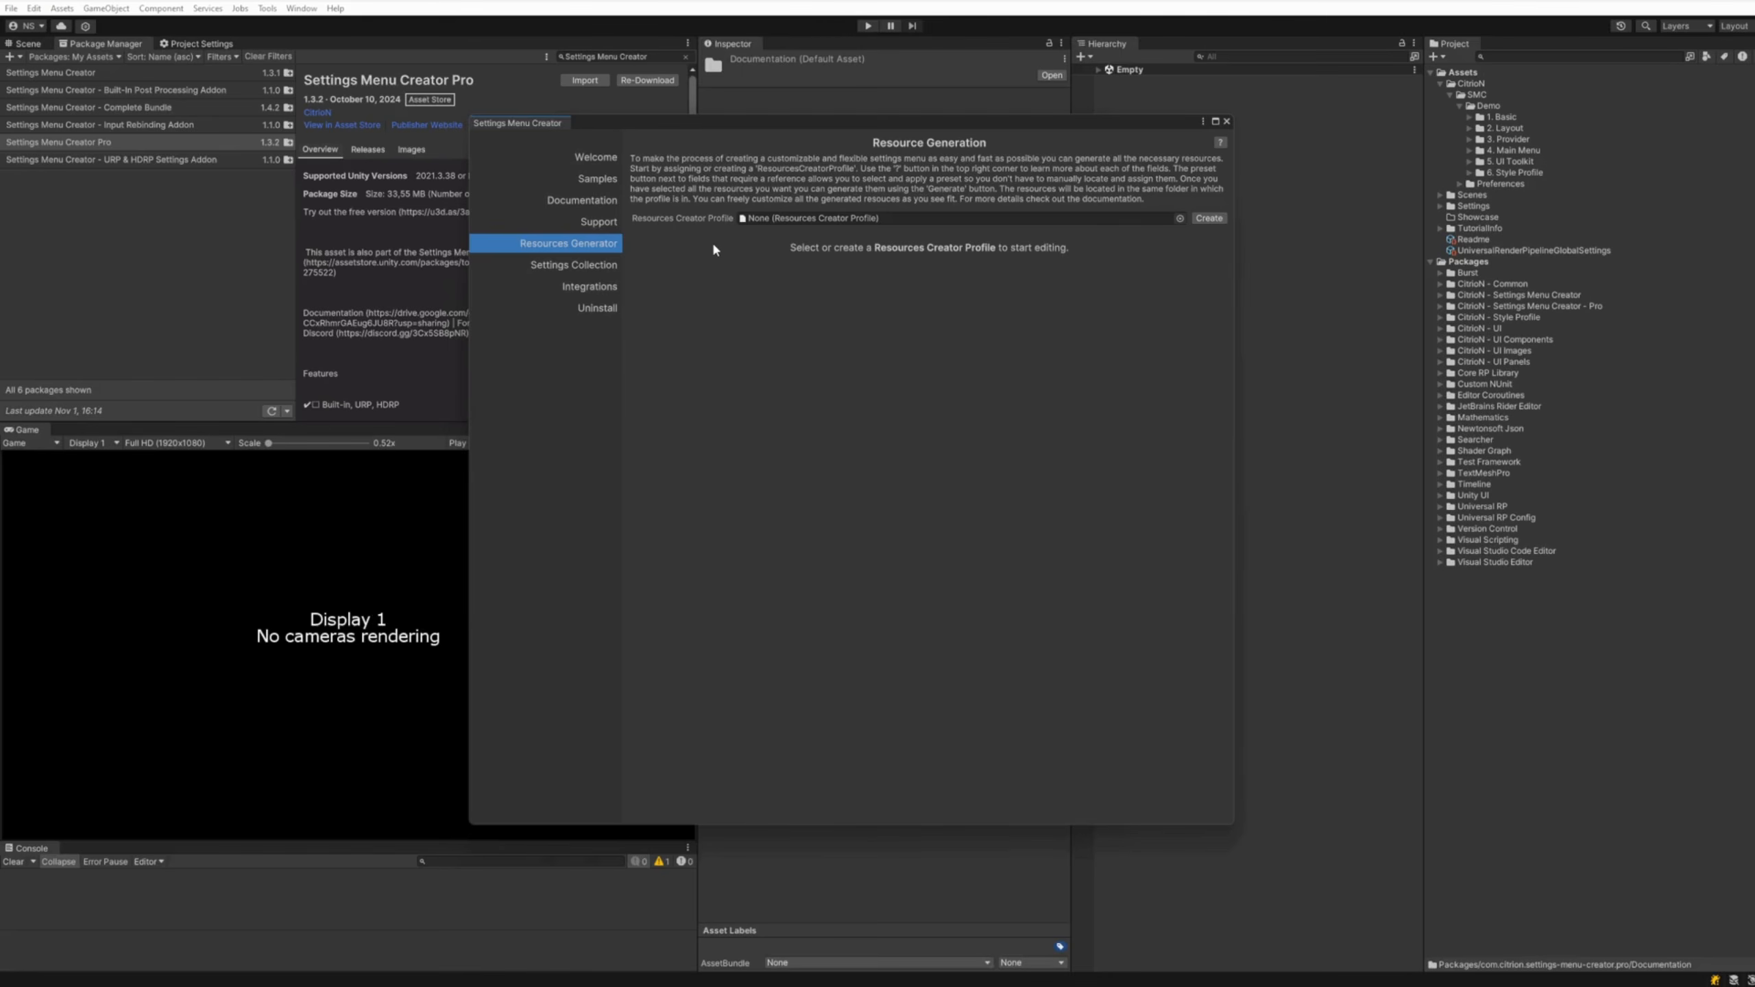
left_click(581, 267)
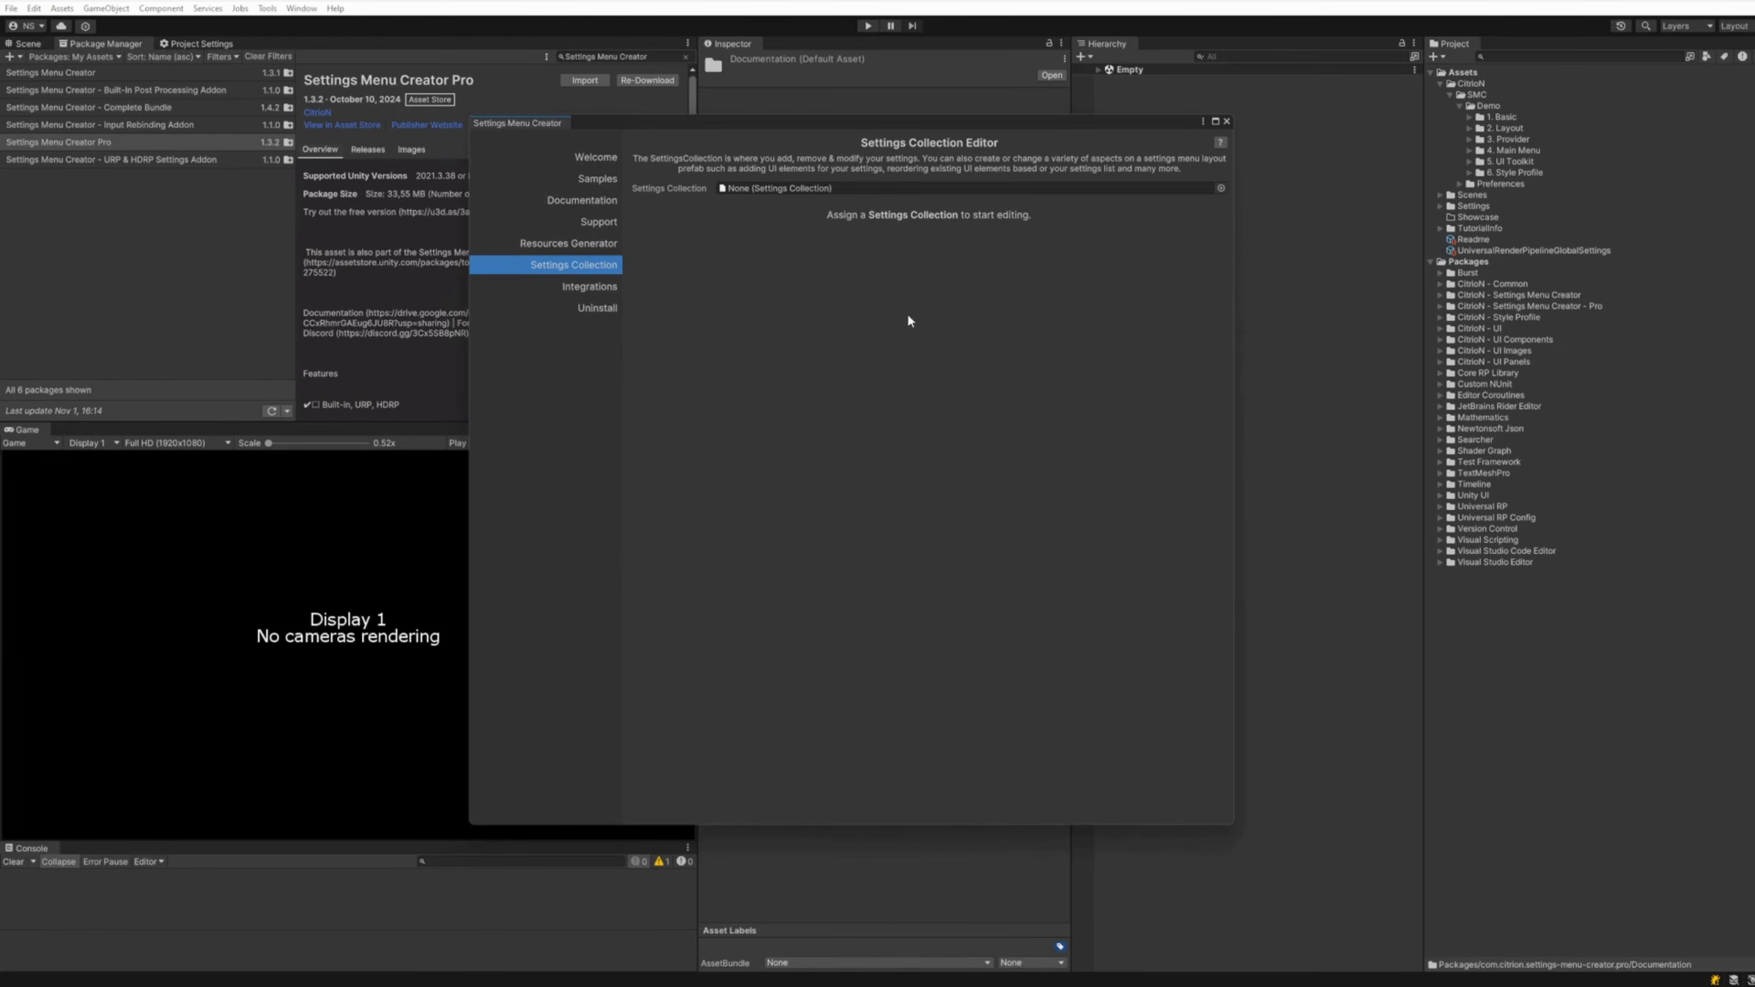
left_click(589, 289)
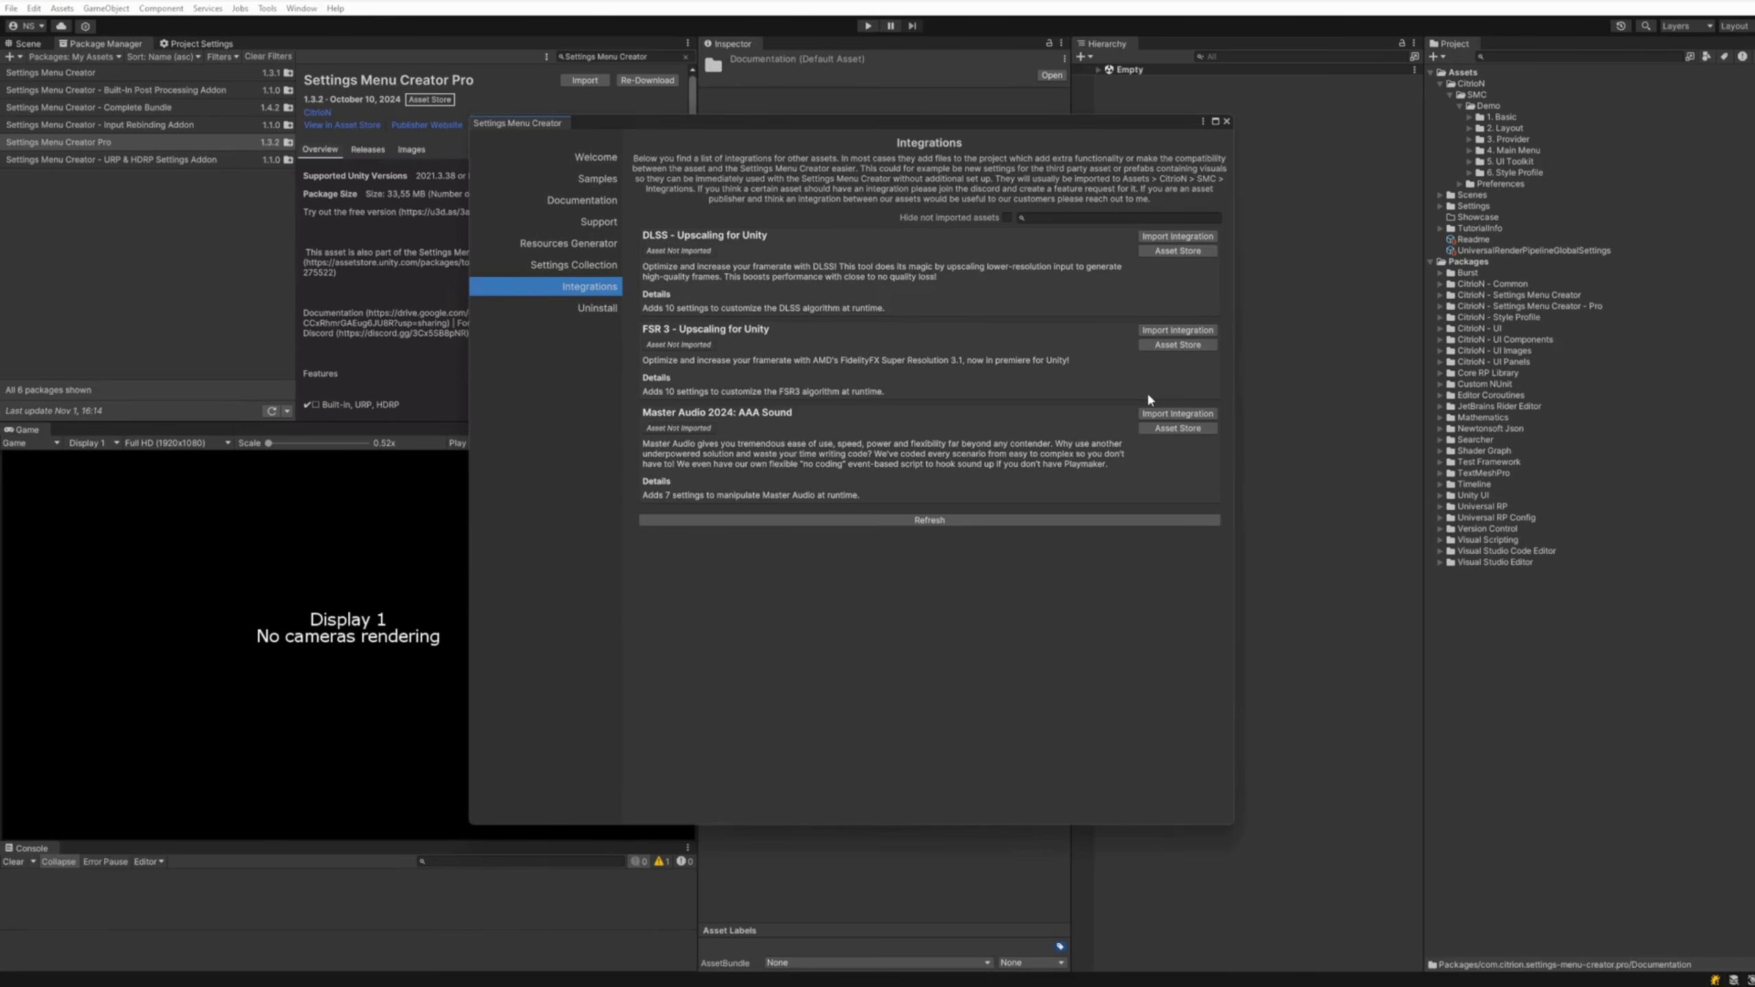
left_click(583, 306)
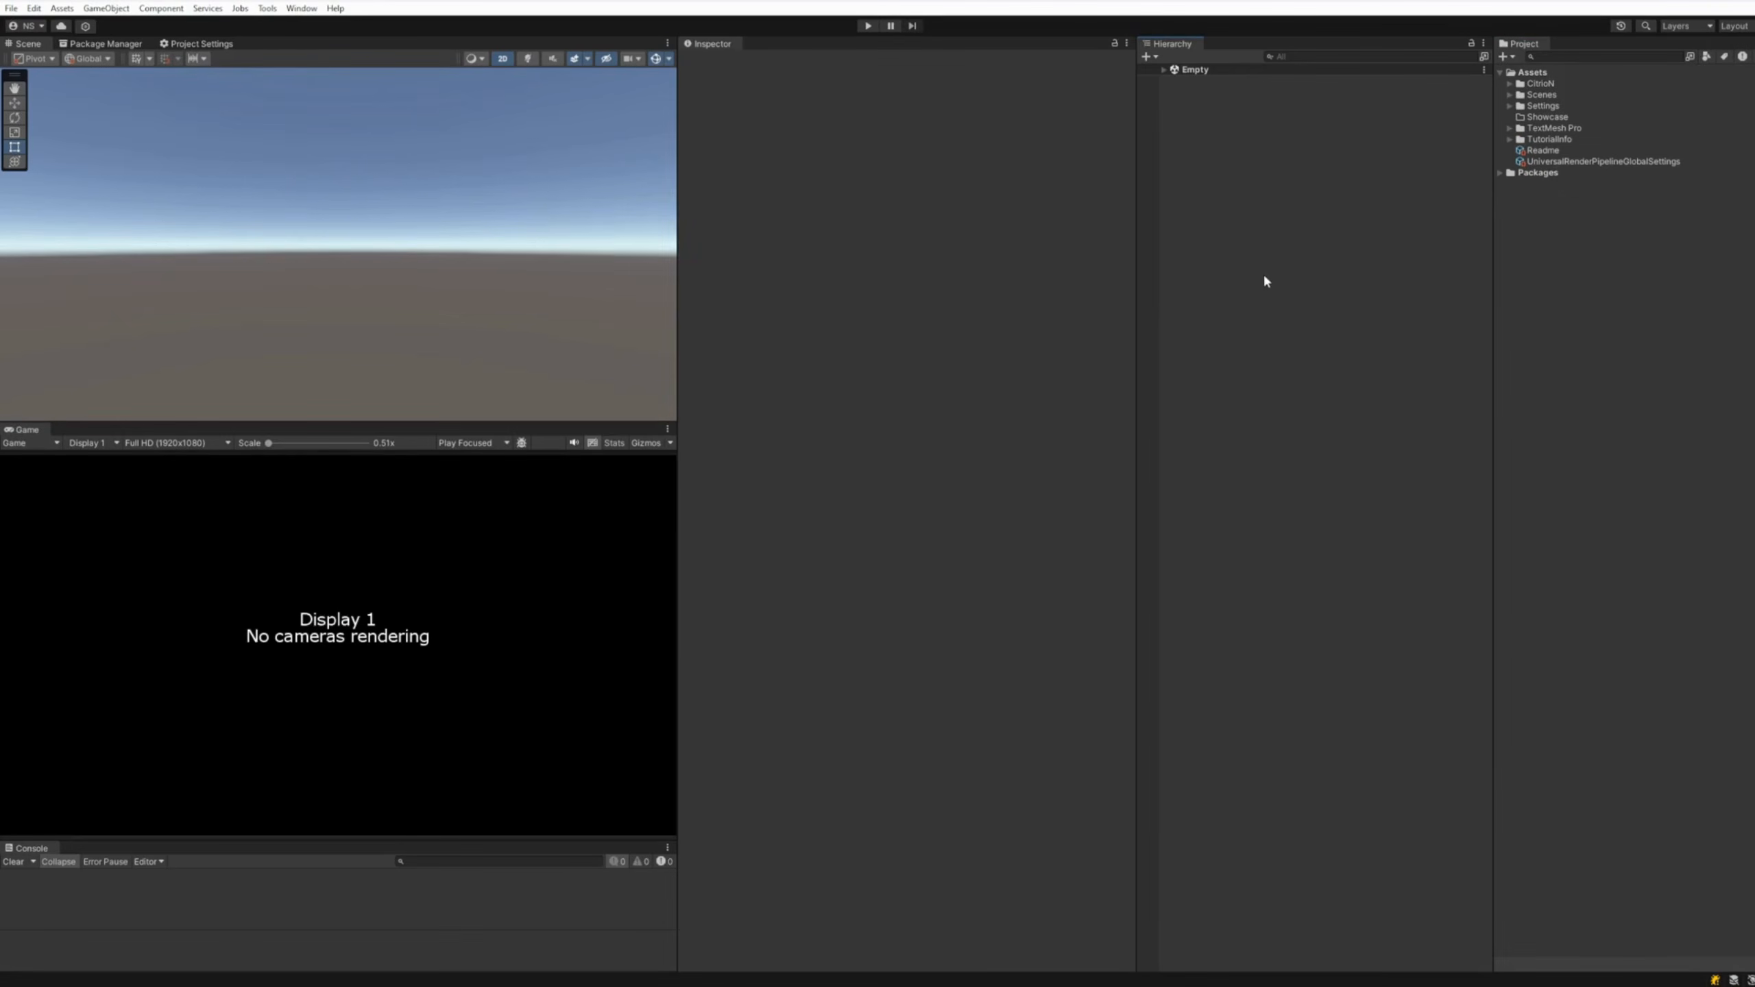
Create a Resources Creator Profile with the Resources Generator and save it under its default name in the Showcase folder
left_click(267, 8)
mouse_move(296, 24)
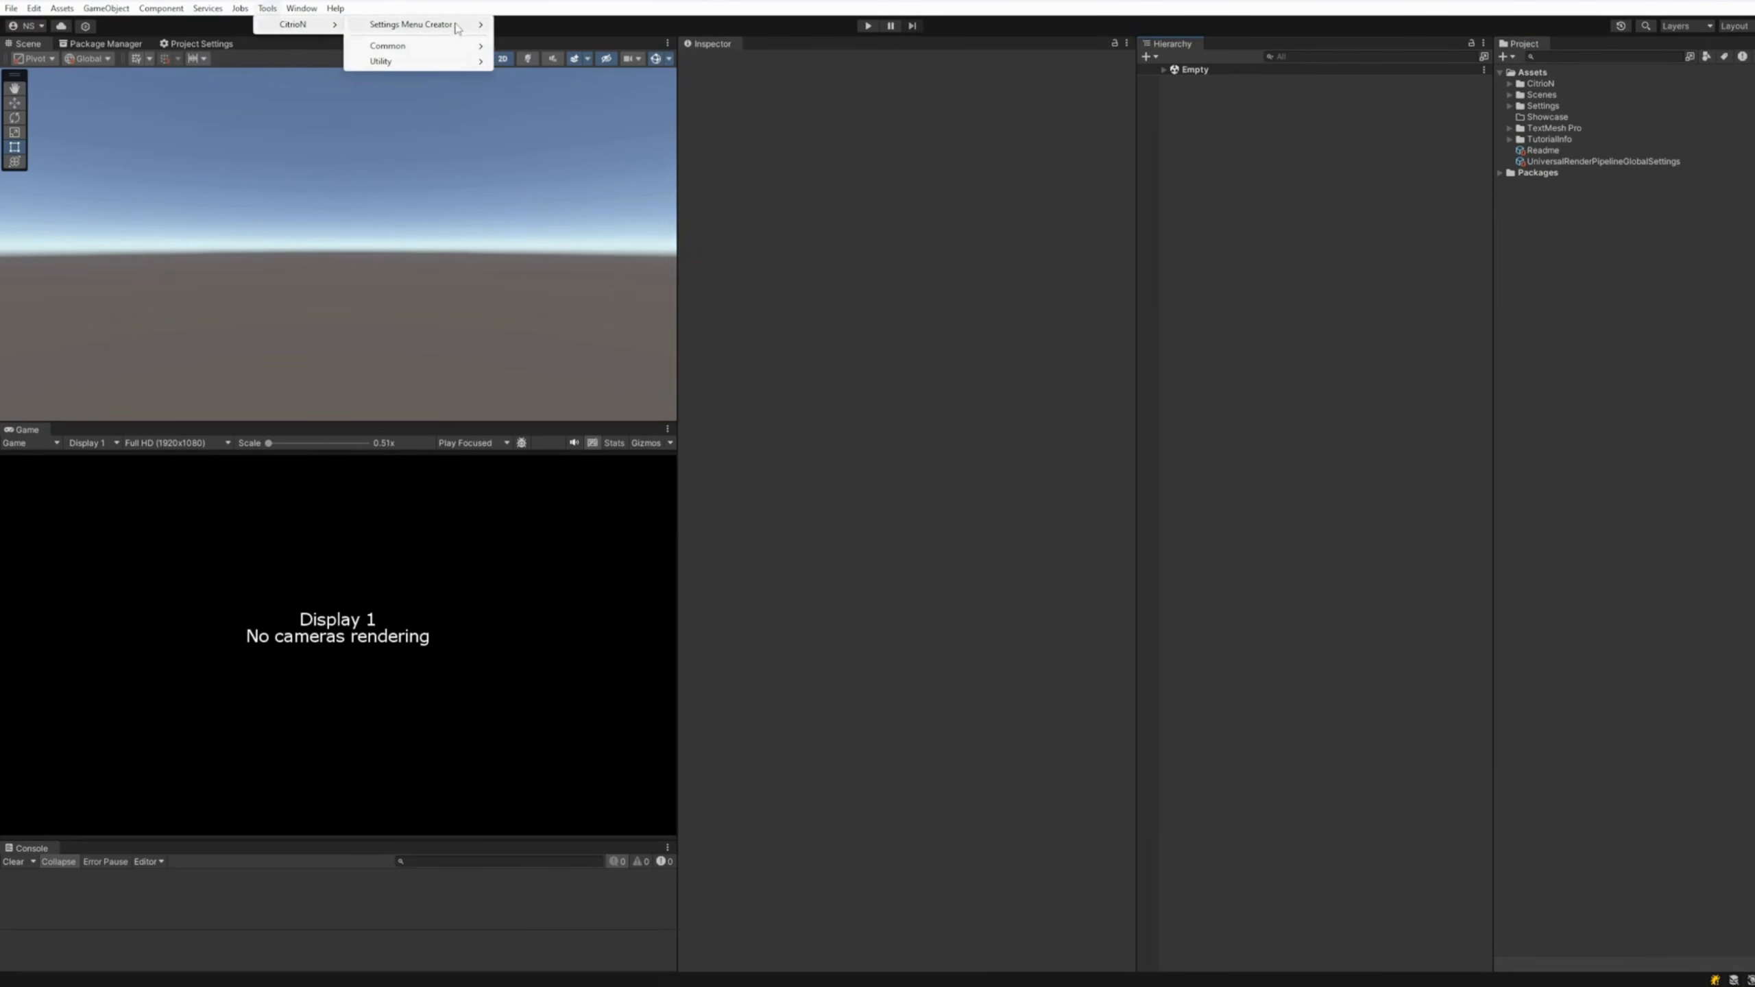
mouse_move(456, 27)
left_click(553, 86)
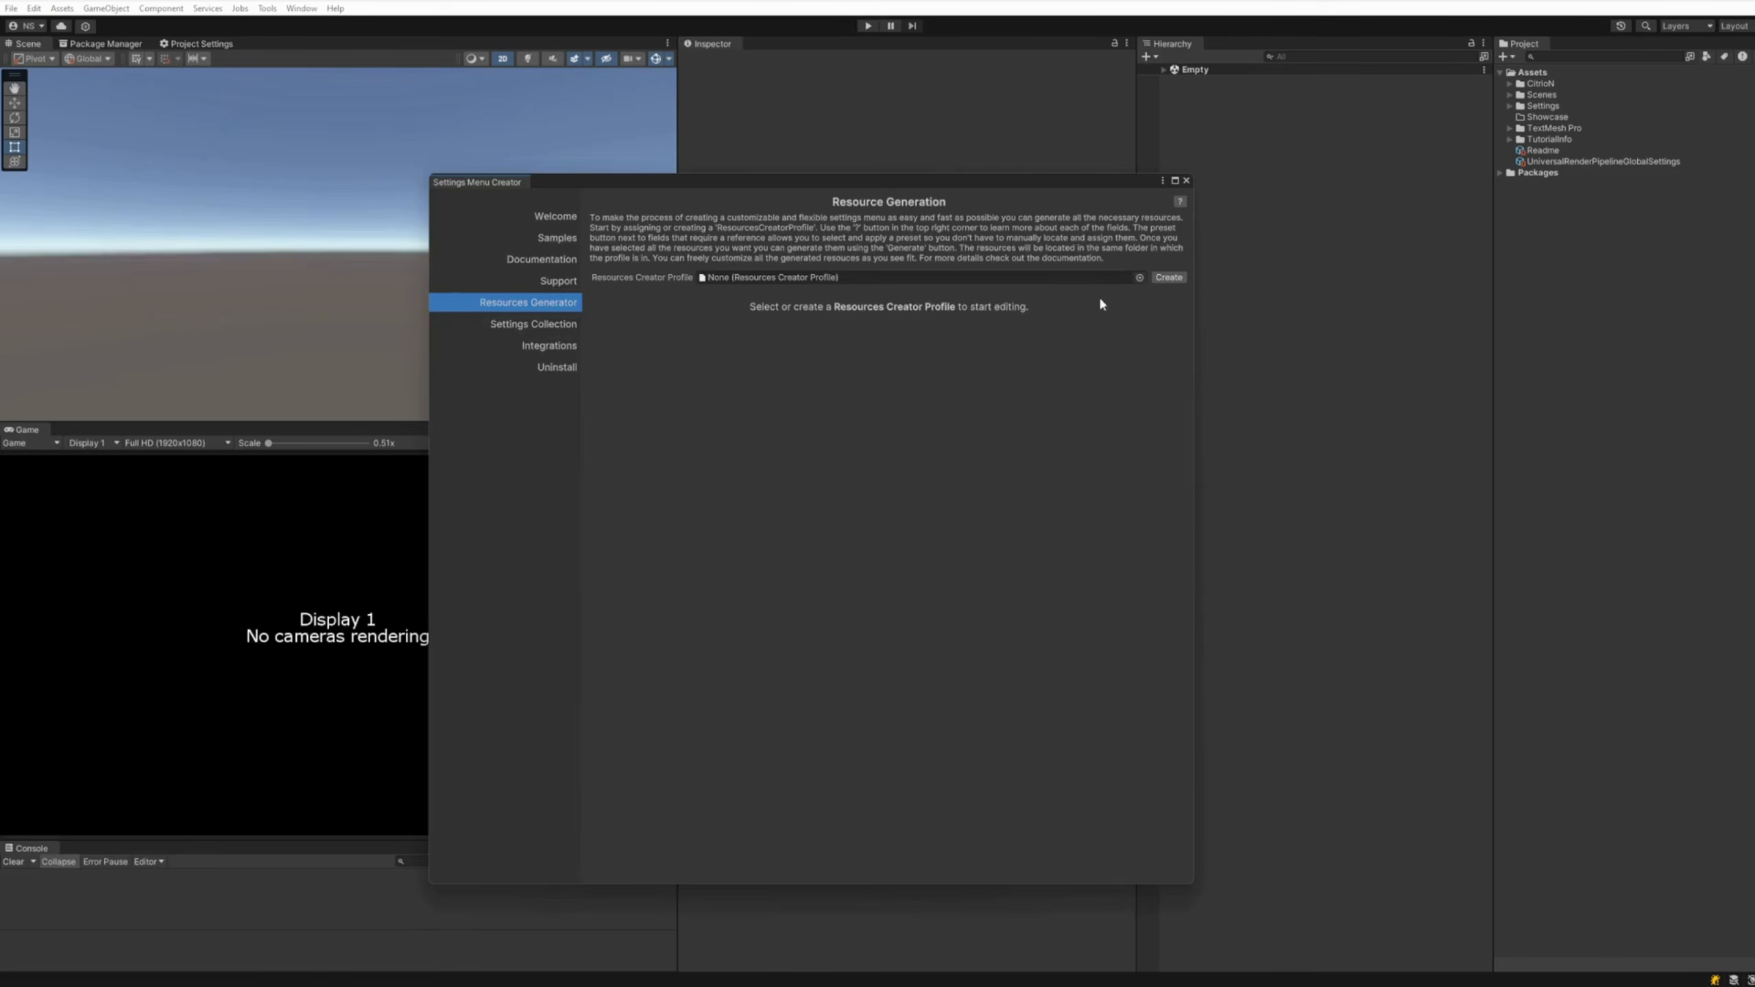
left_click(1167, 277)
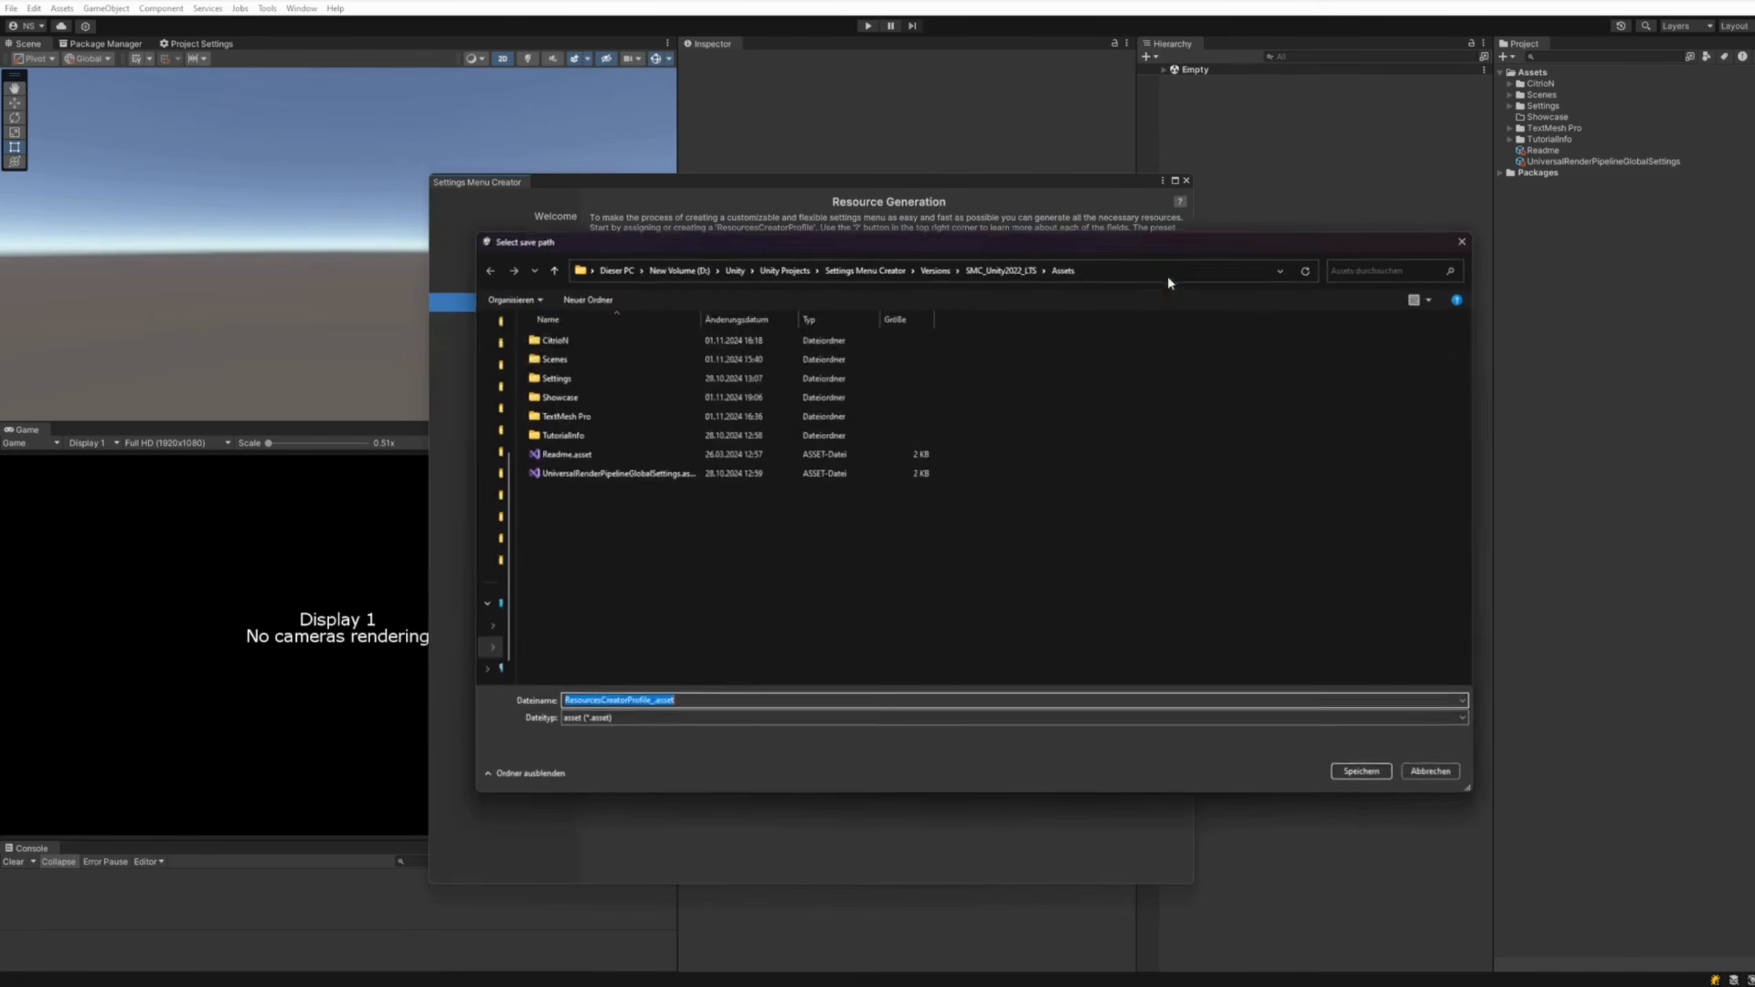
double_click(564, 397)
left_click(1373, 778)
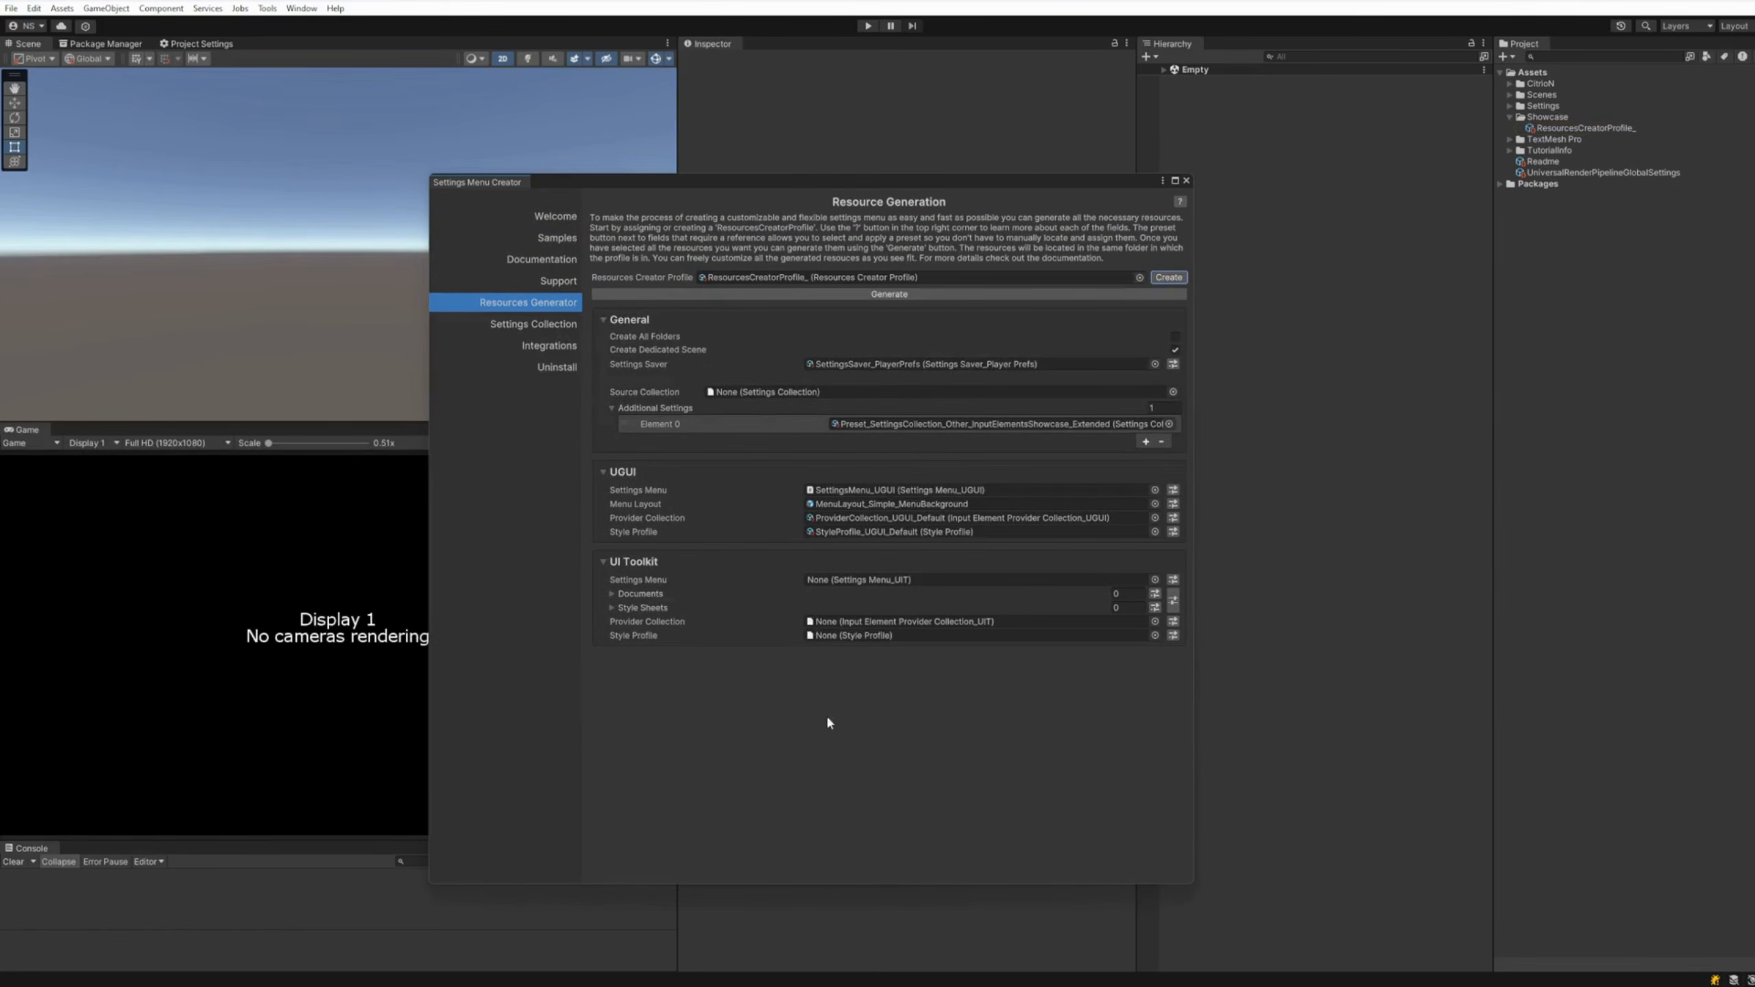
Collapse the profile's UI Toolkit section and remove the preset settings collection from its Additional Settings
left_click(604, 563)
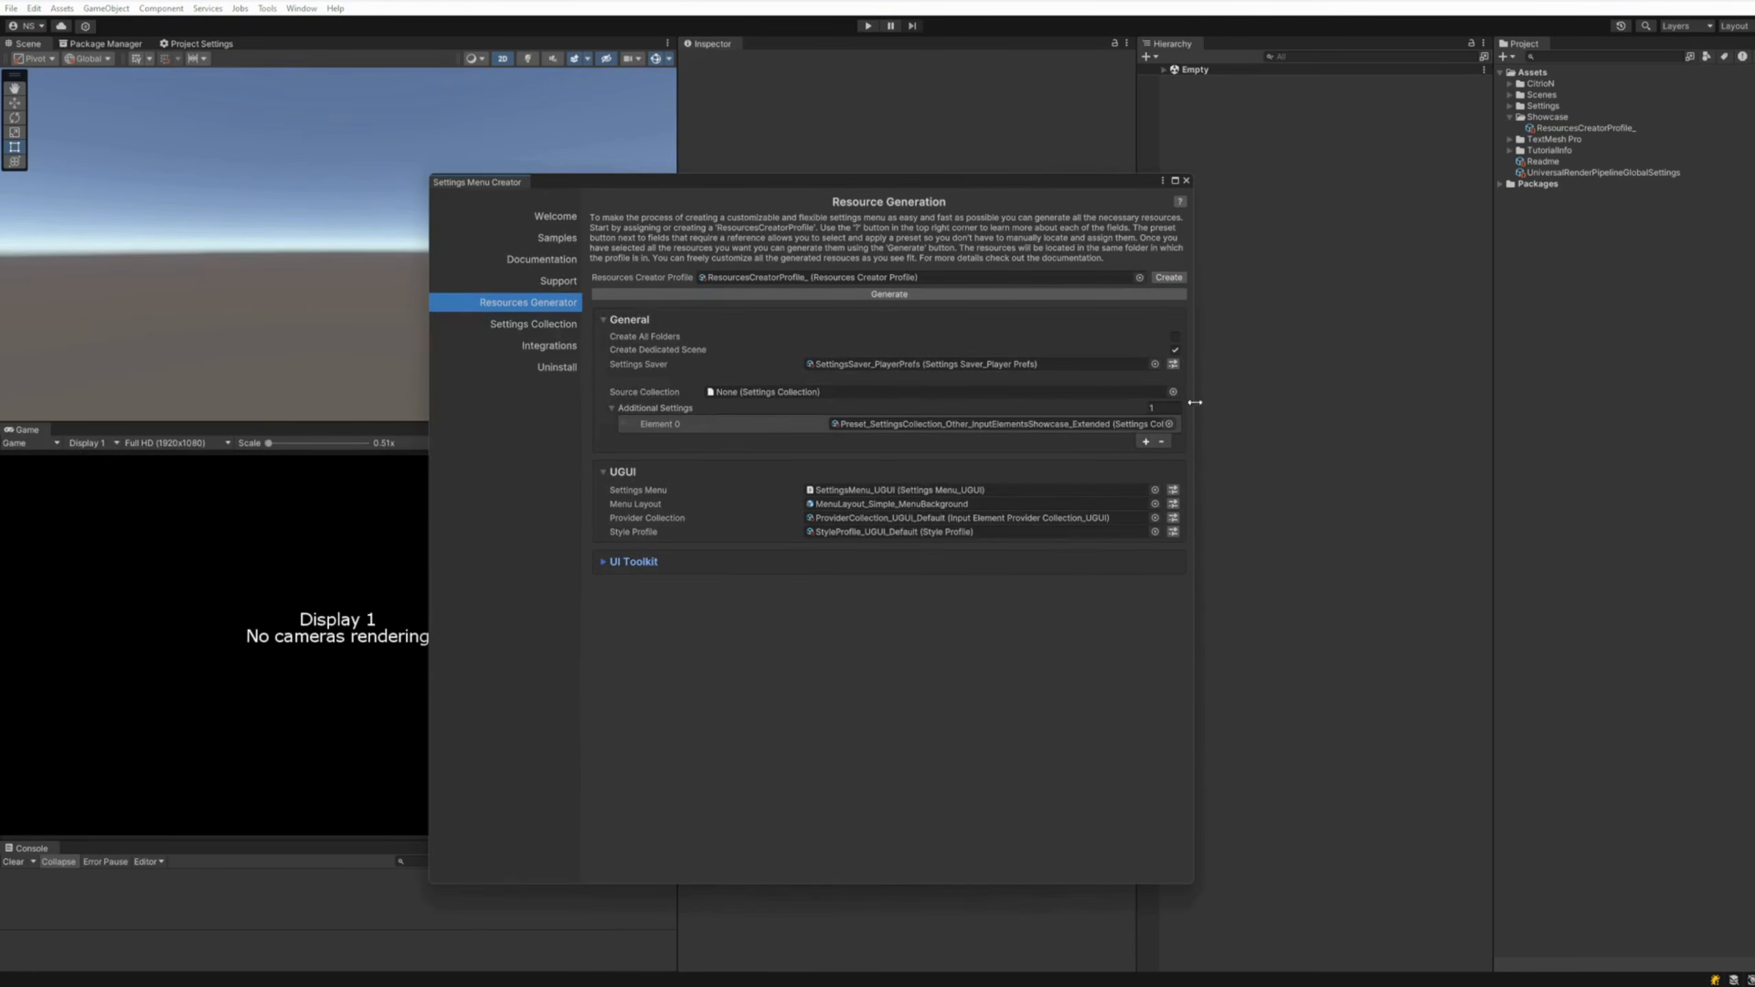
mouse_move(852, 413)
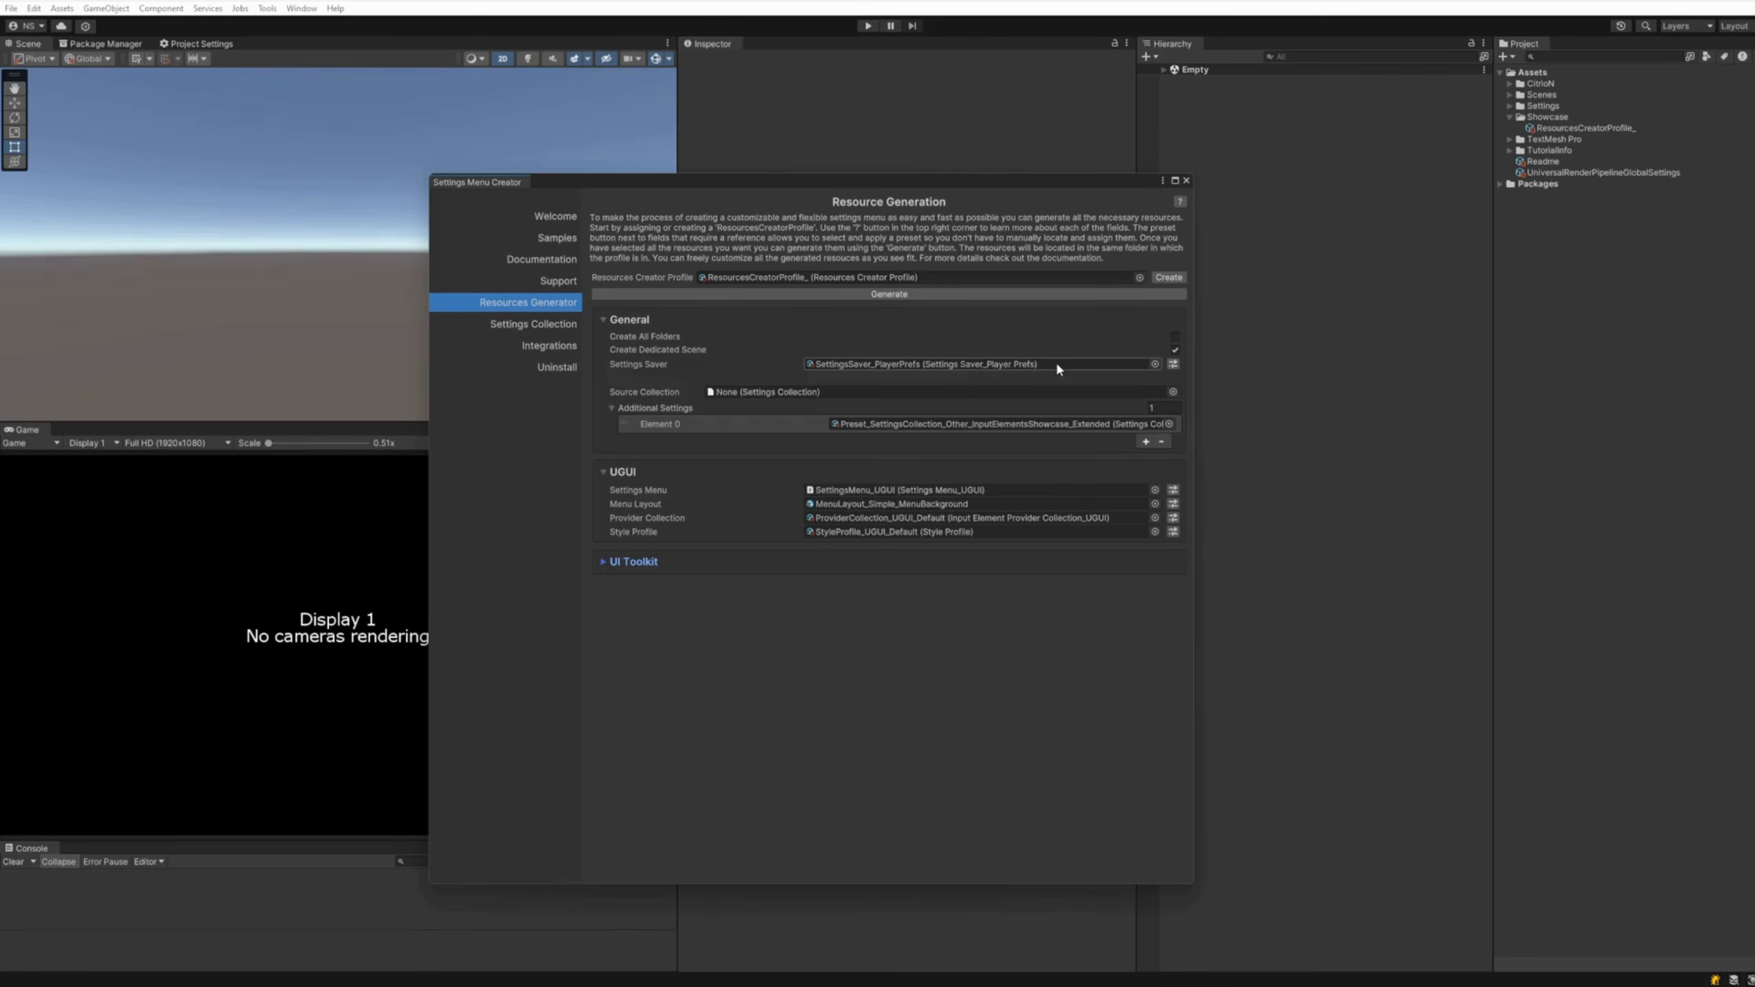
left_click(1172, 363)
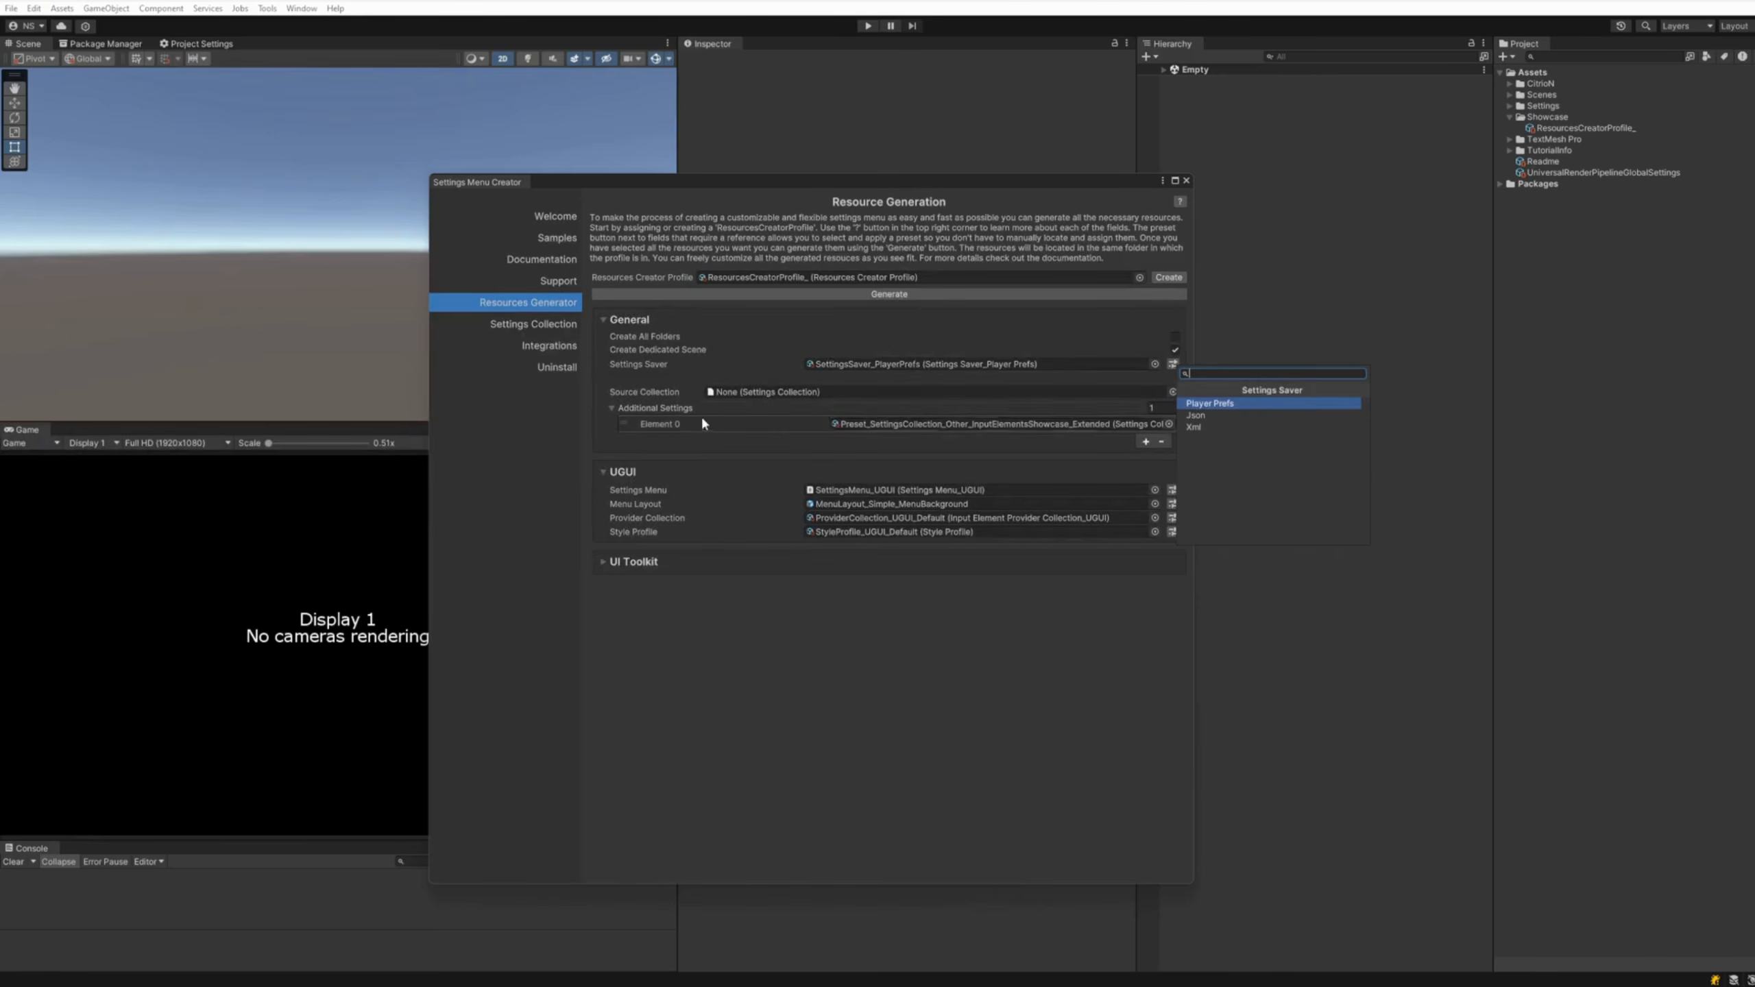
left_click(759, 392)
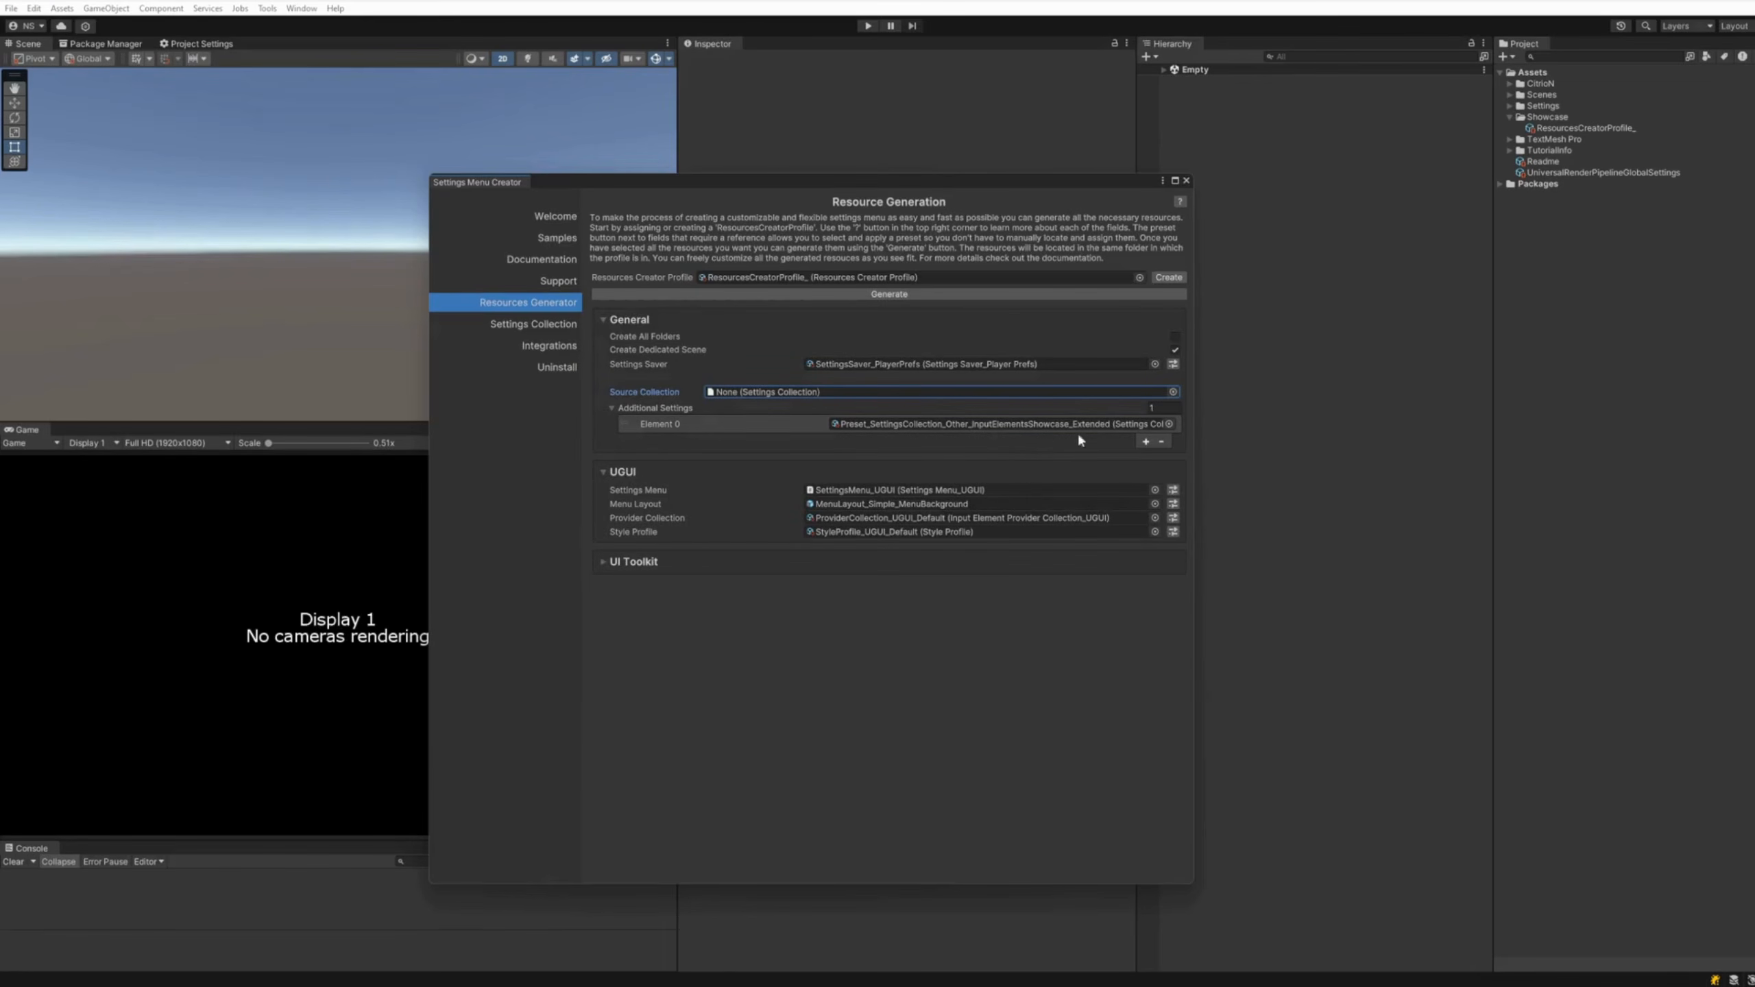
left_click(1161, 441)
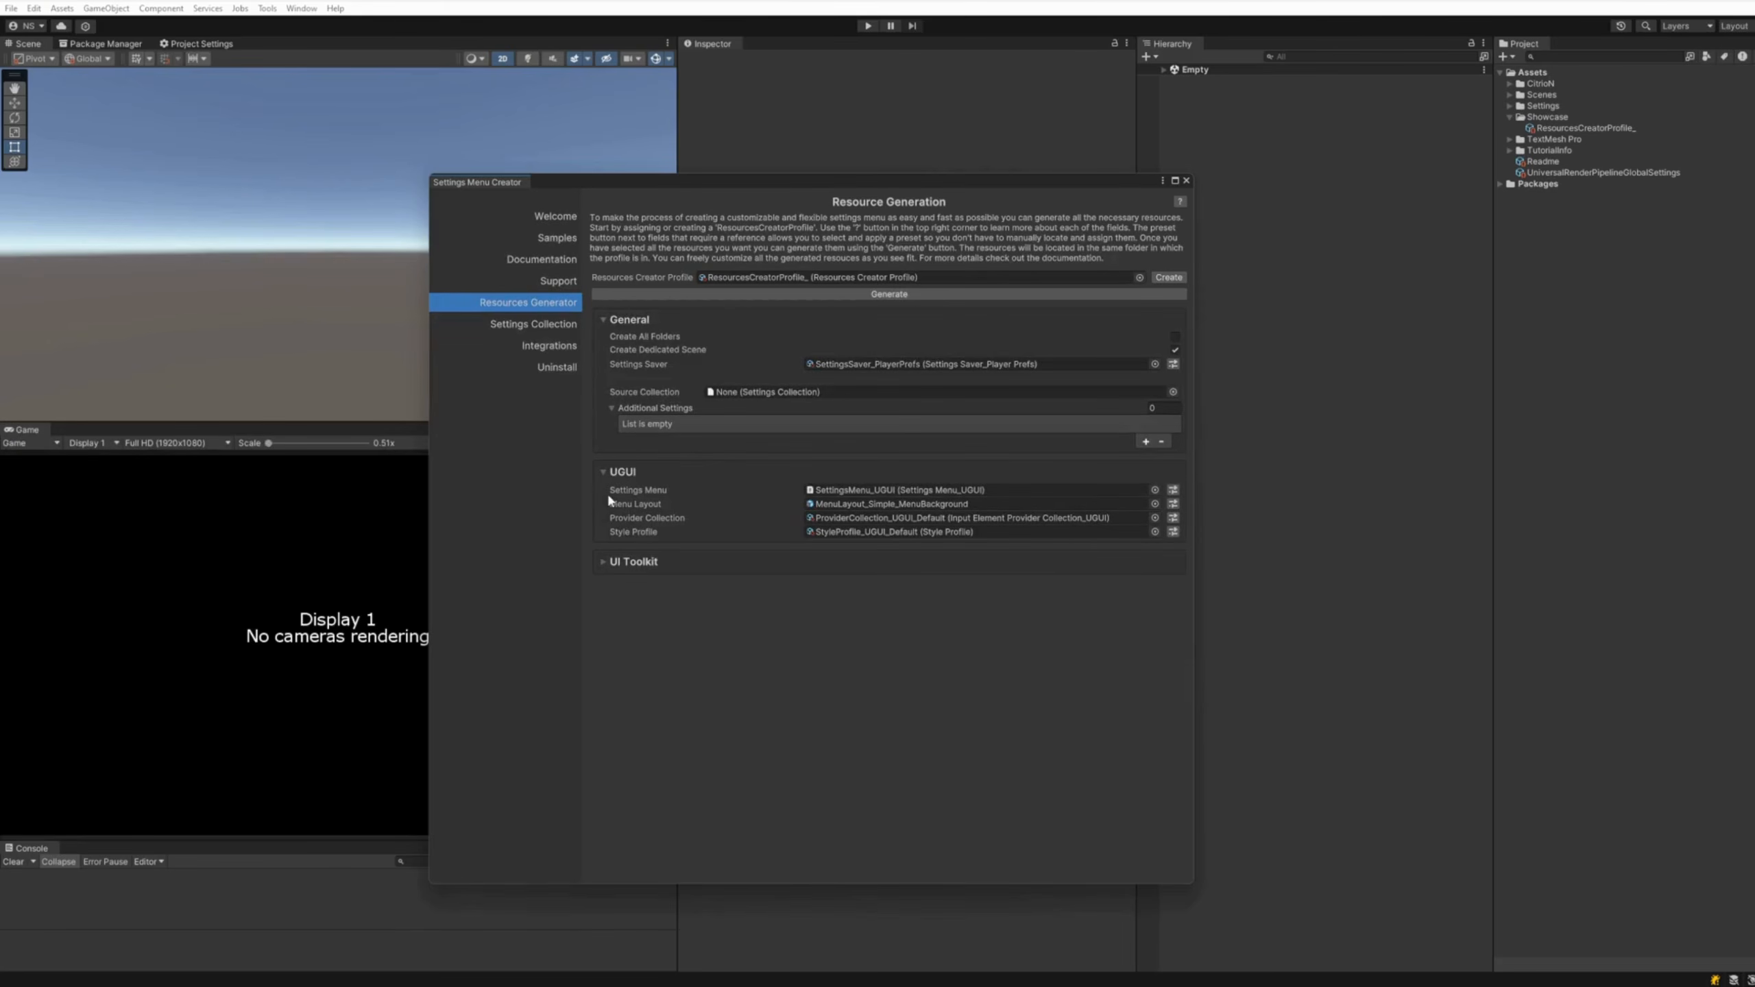
Check the preset options for the UGUI menu layout, including the Tab Menu variants
mouse_move(878, 492)
left_click(1173, 506)
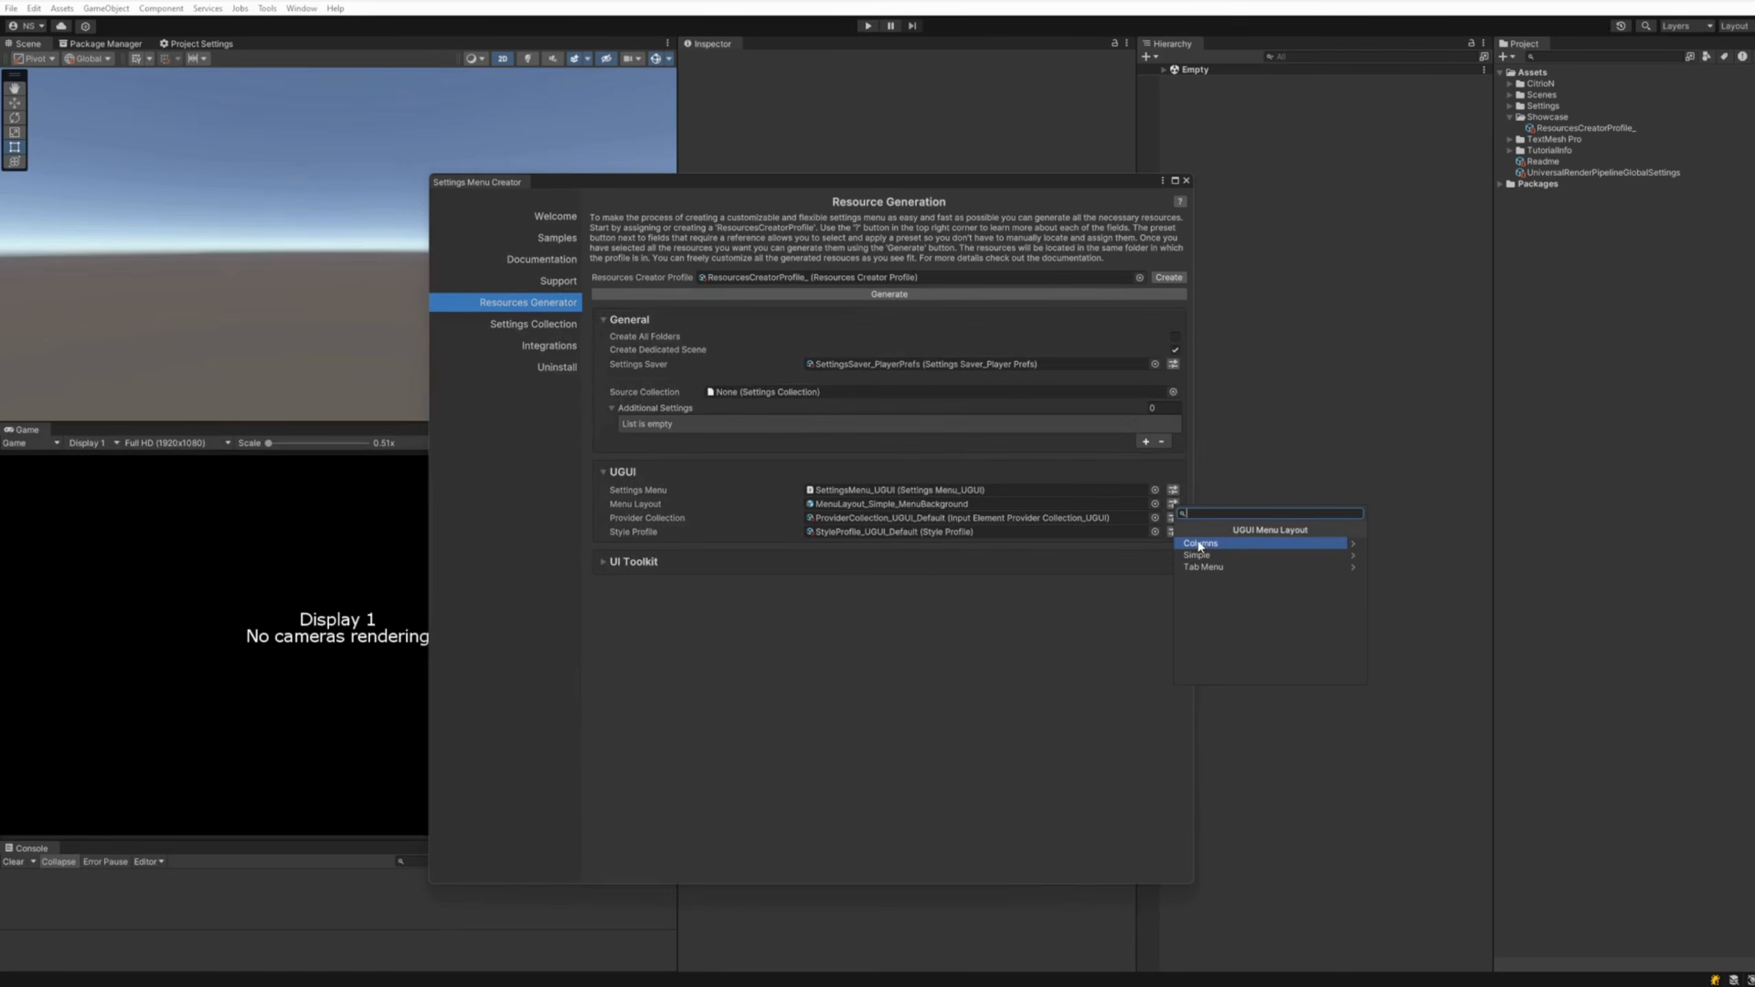
left_click(1199, 568)
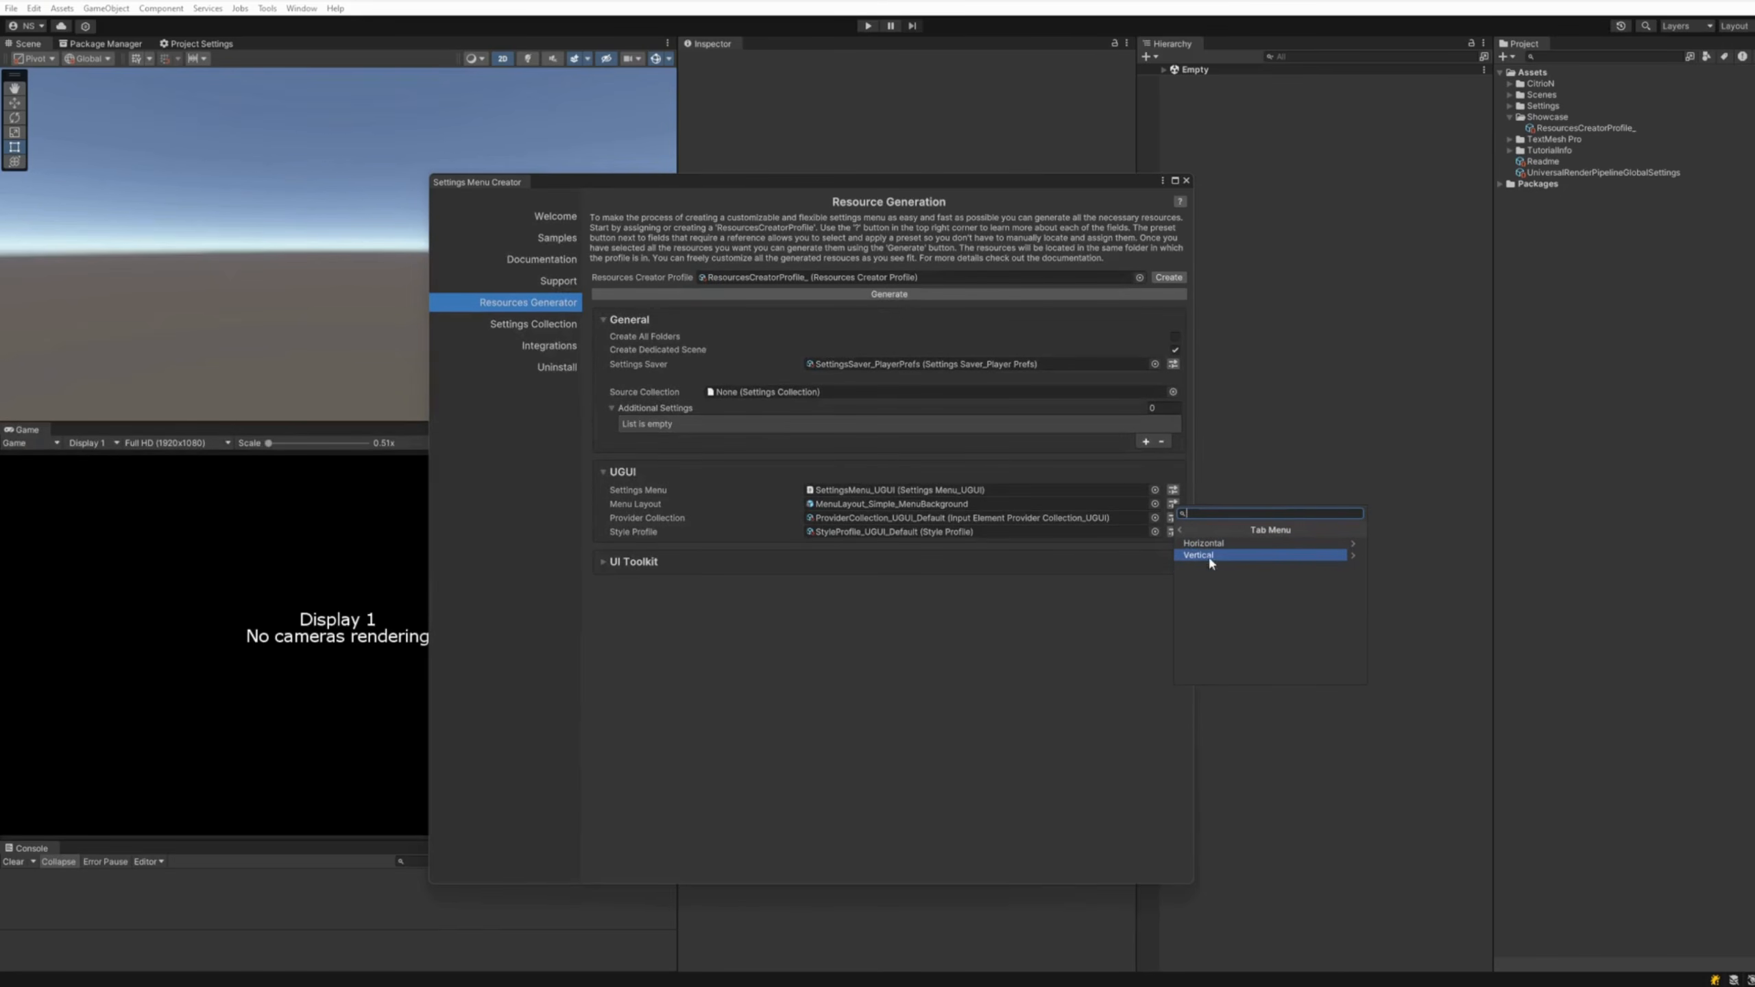
left_click(1119, 597)
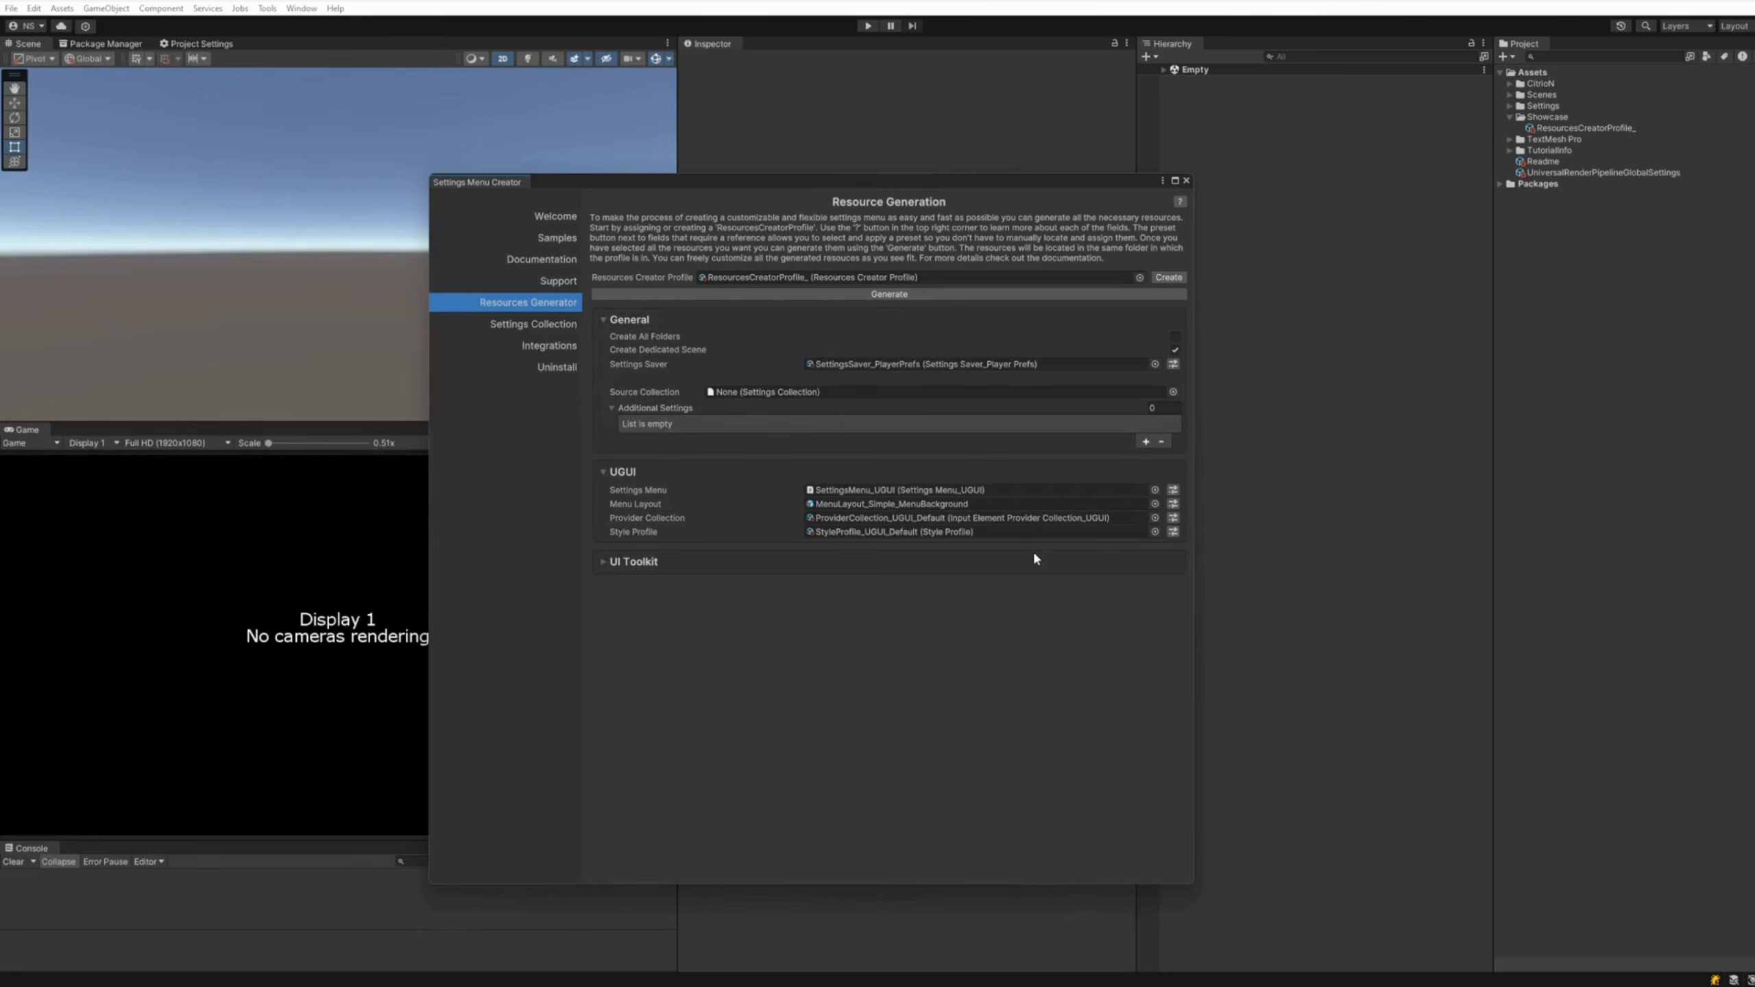
Generate the settings menu resources from the profile and close the Settings Menu Creator window
mouse_move(1023, 537)
mouse_move(933, 522)
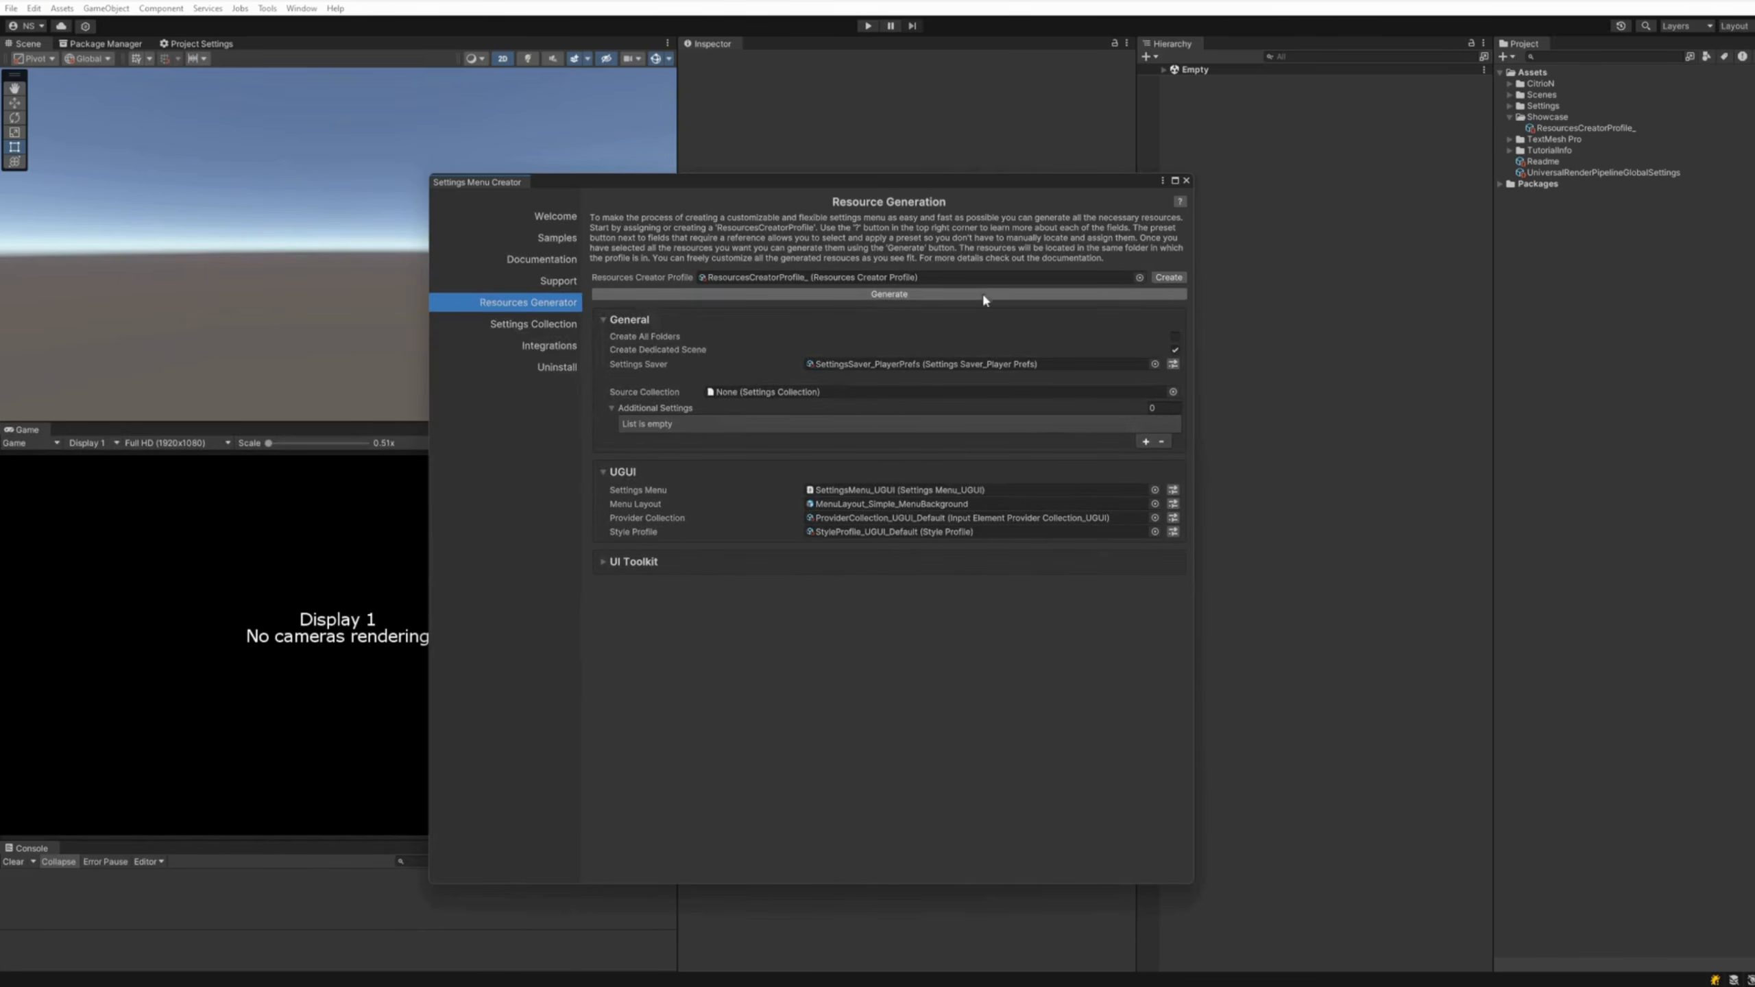
left_click(941, 296)
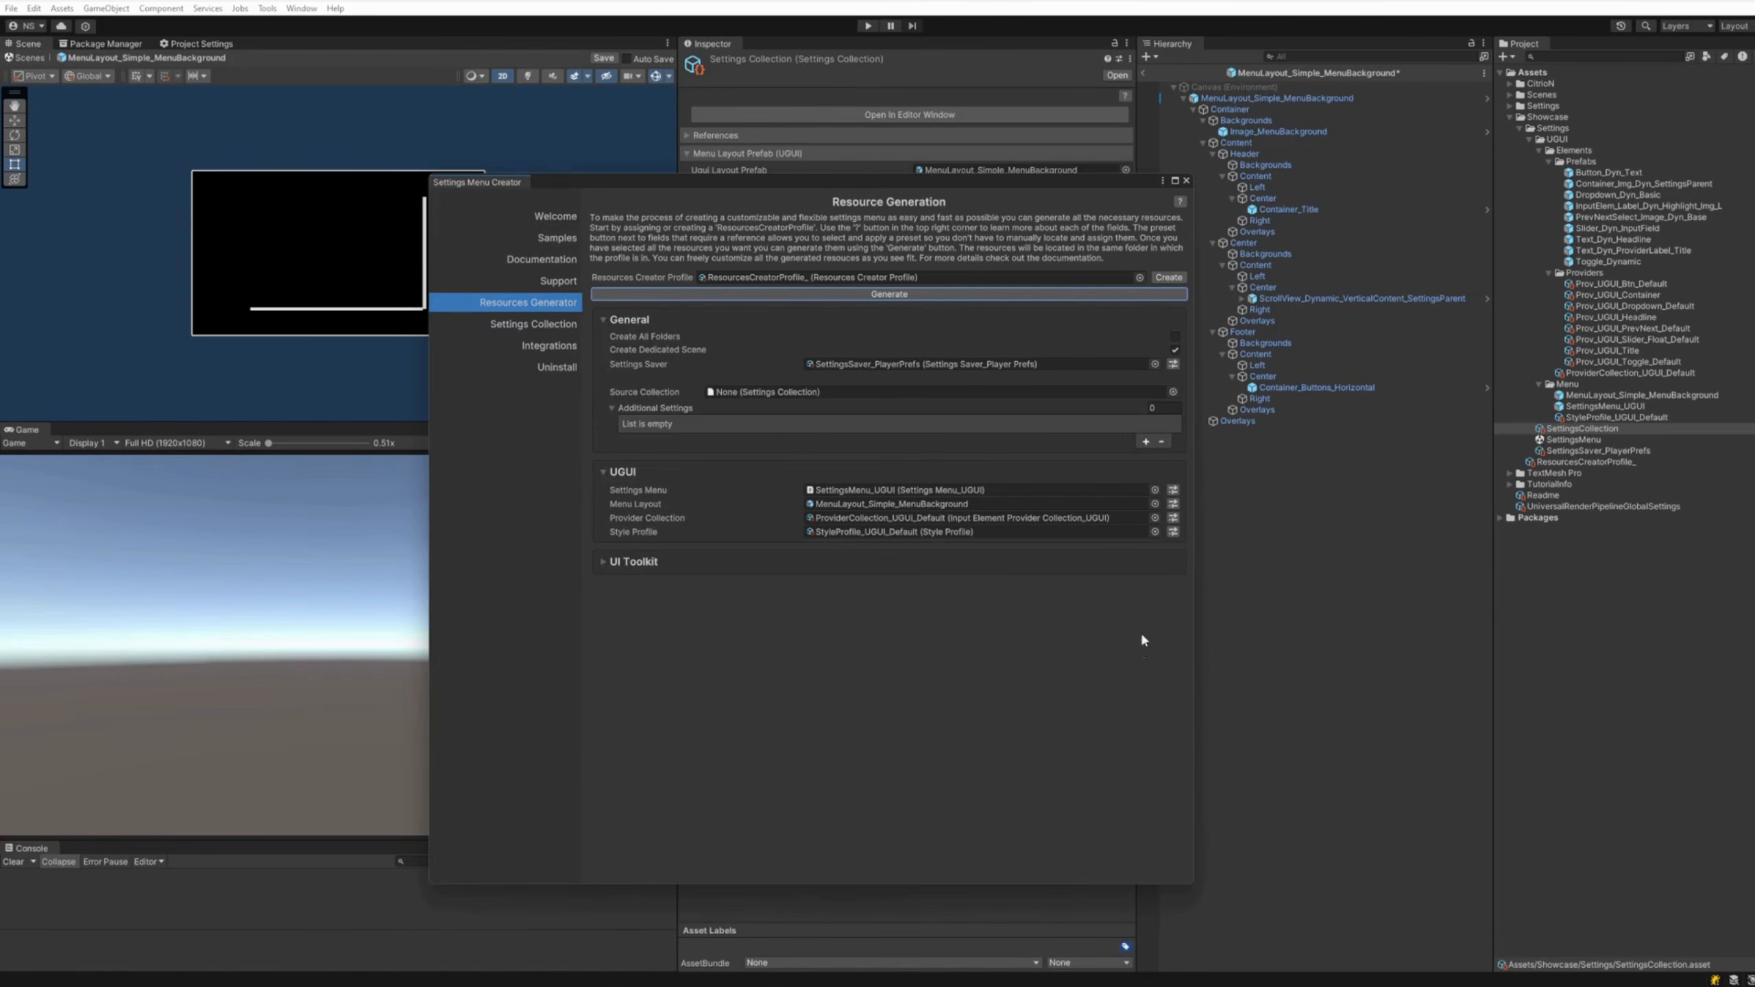
left_click(1187, 181)
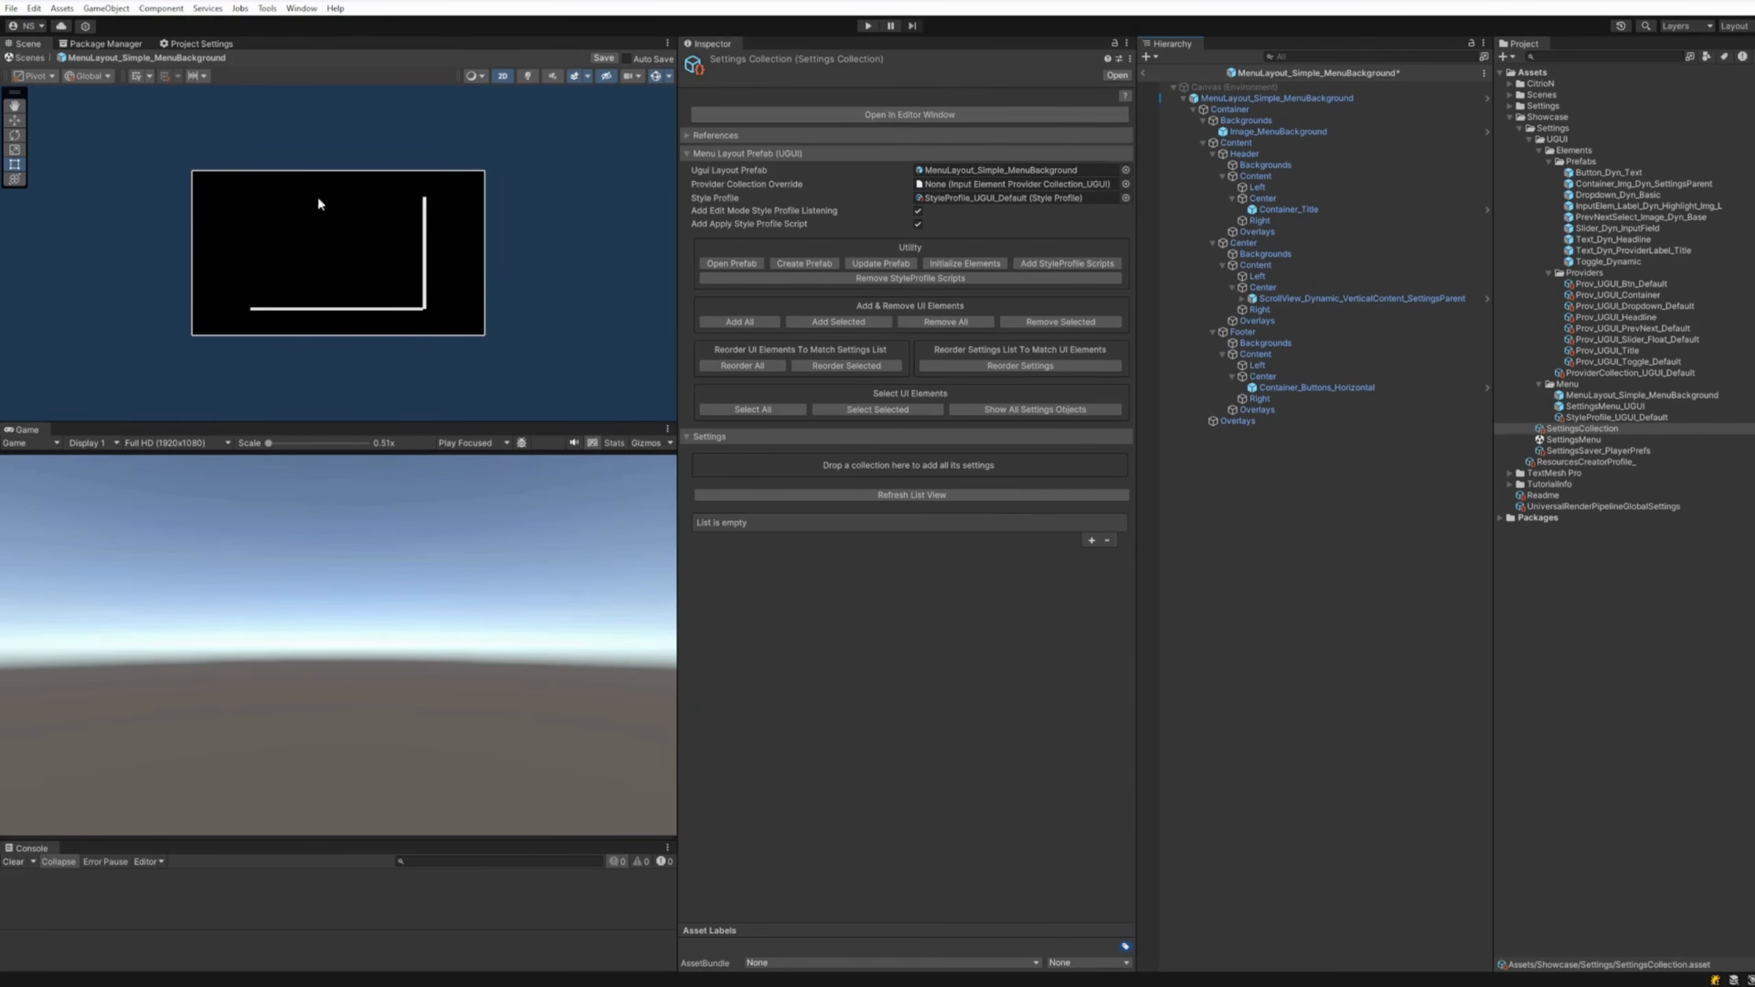
Display the ProviderCollection_UGUI_Default asset from the generated Elements folder for inspection
scroll(247, 282, "up", 4)
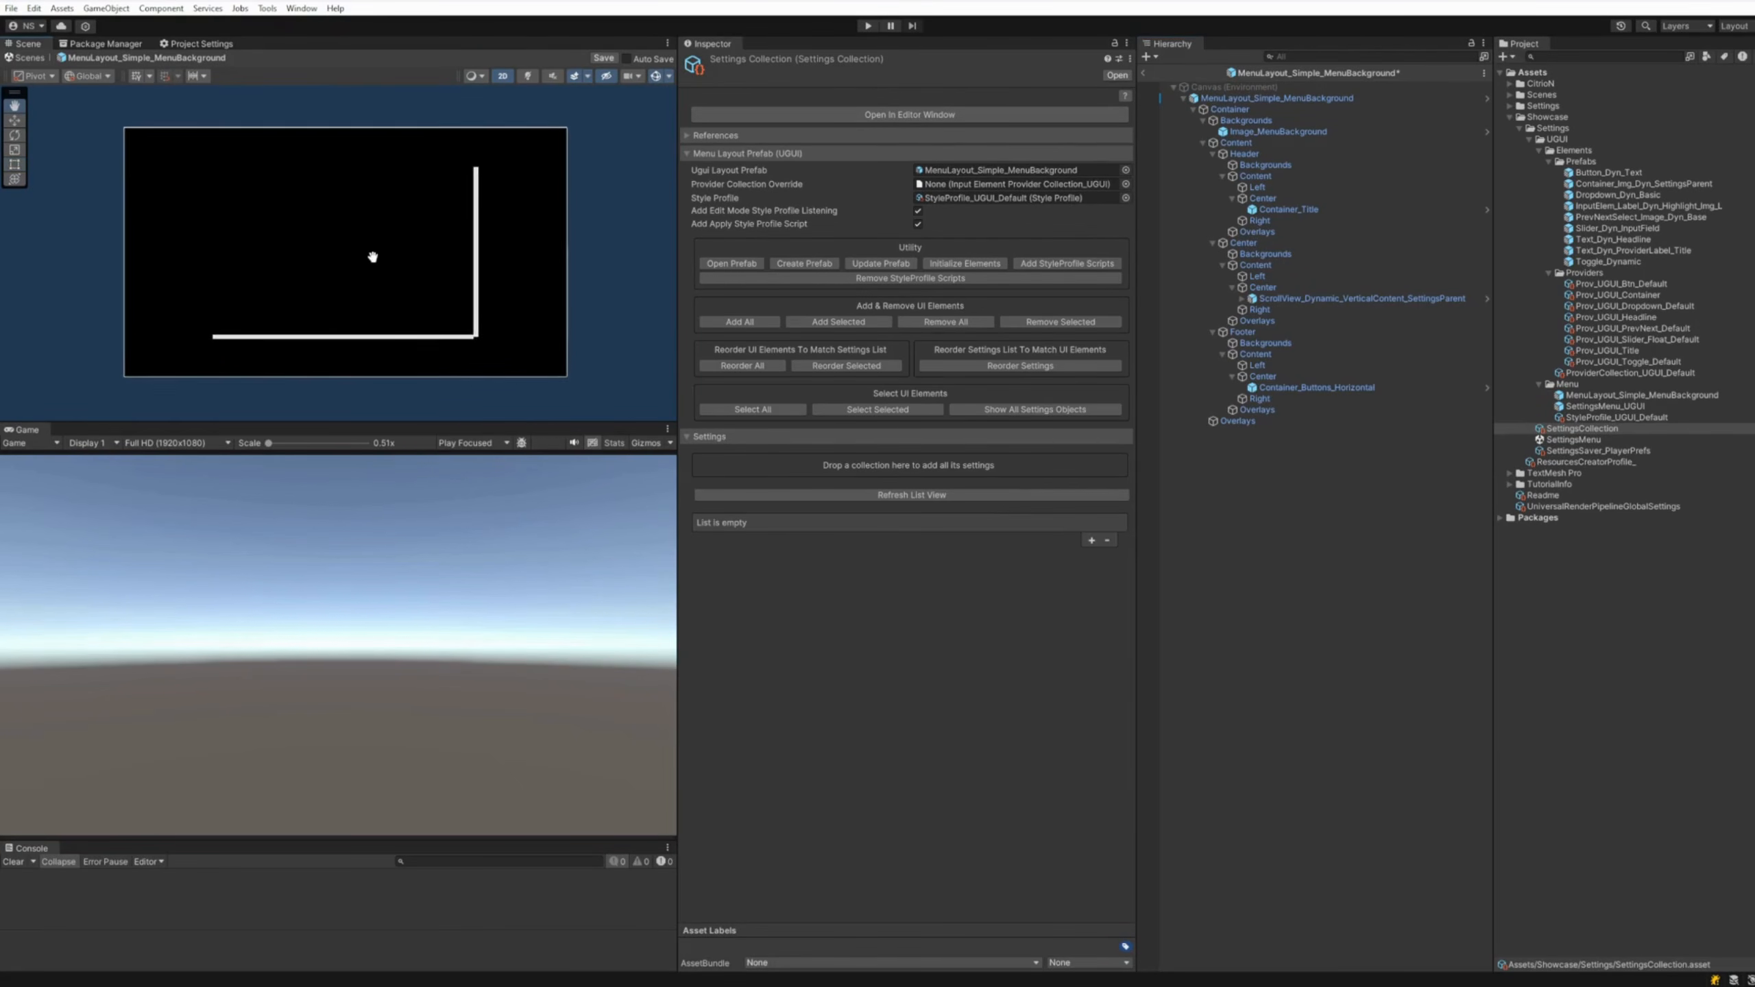
scroll(409, 251, "up", 1)
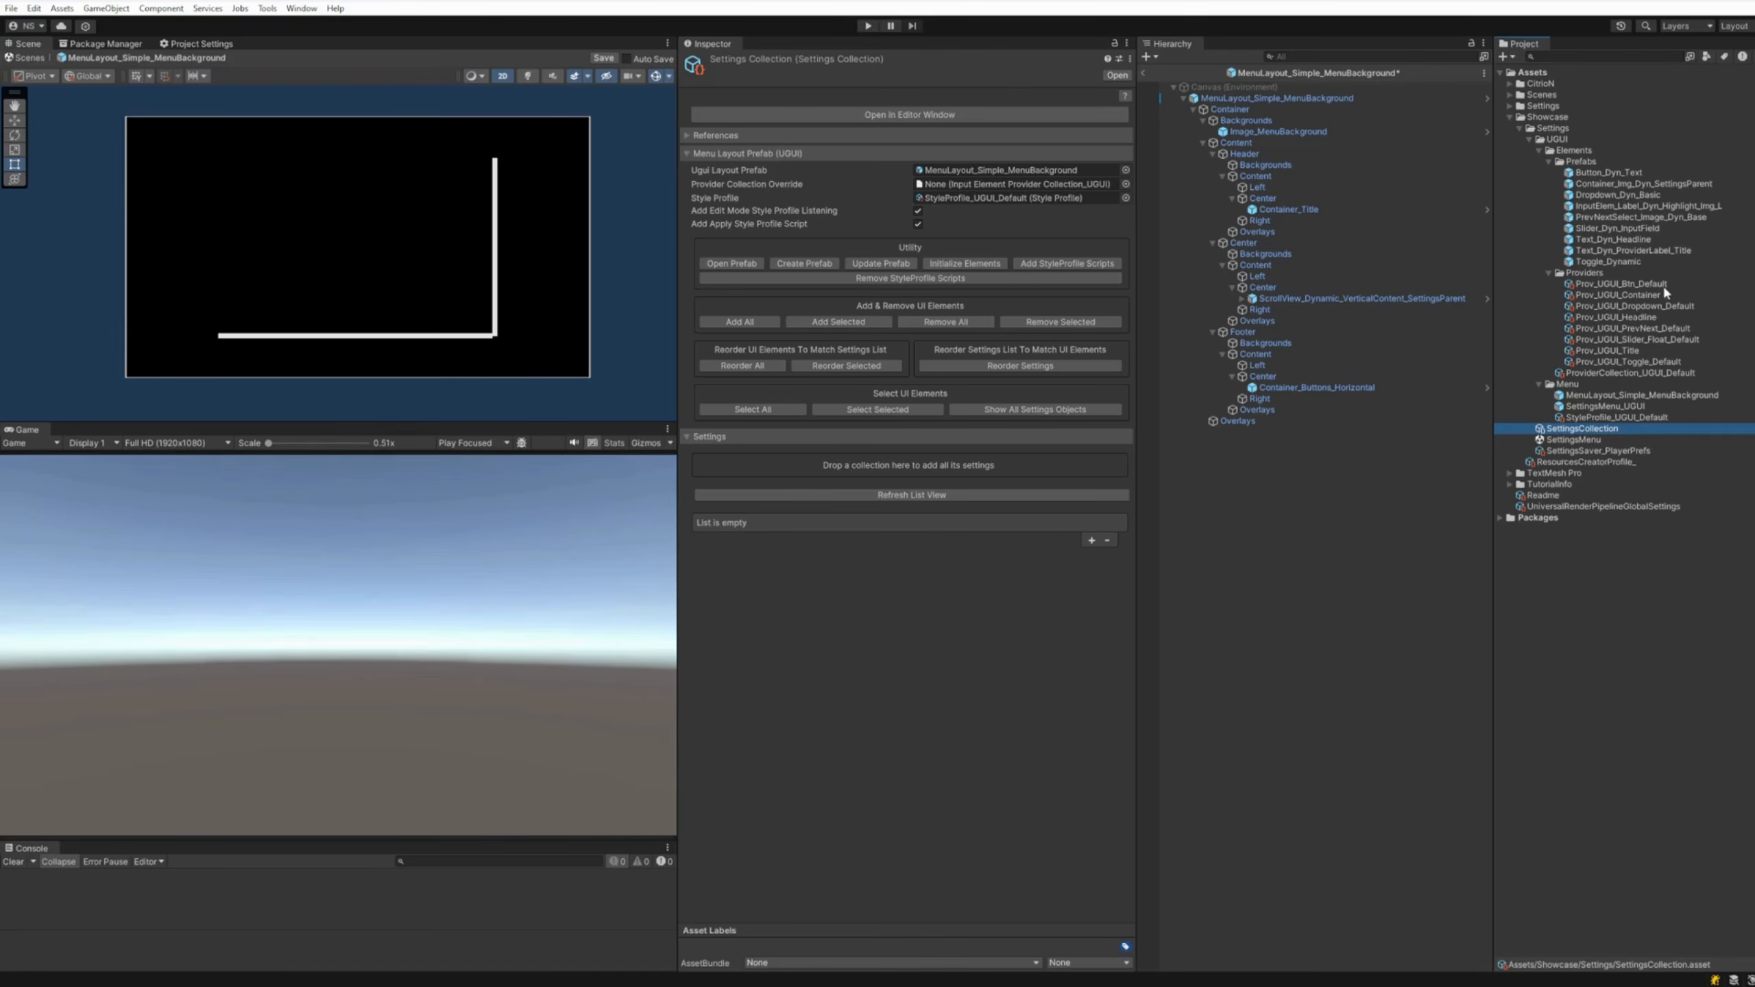
left_click(1603, 372)
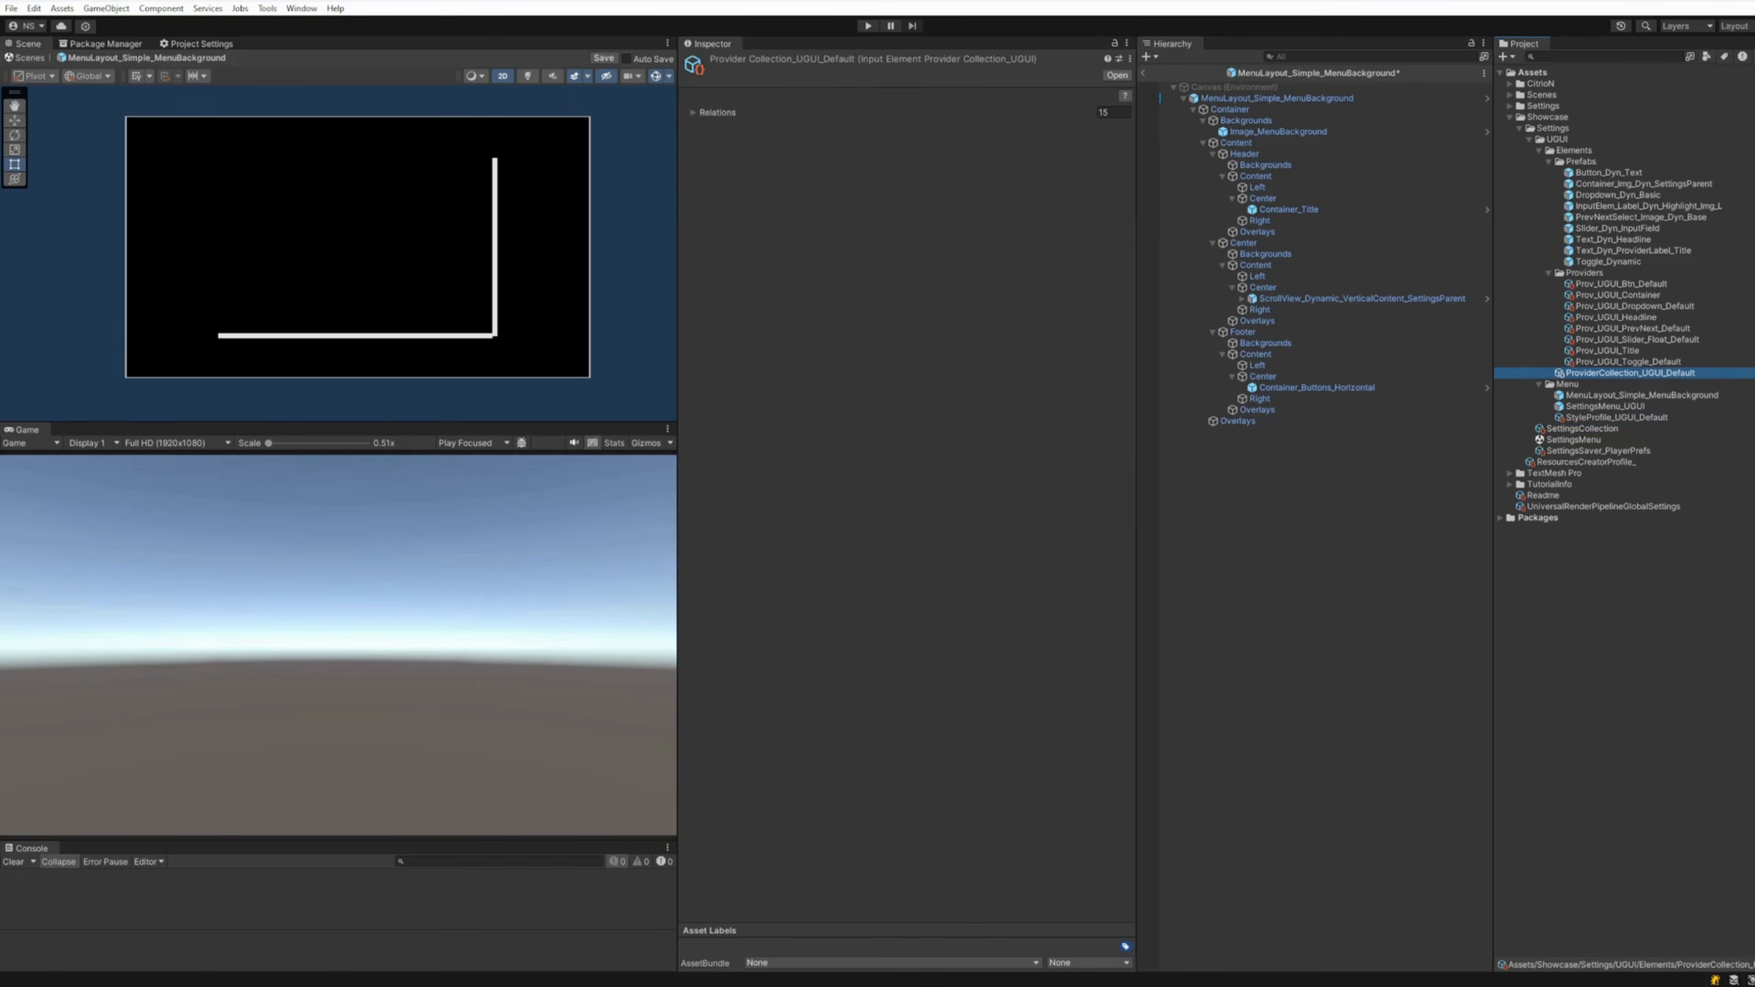
Expand the Relations list of ProviderCollection_UGUI_Default and review which provider is assigned to each type
left_click(724, 112)
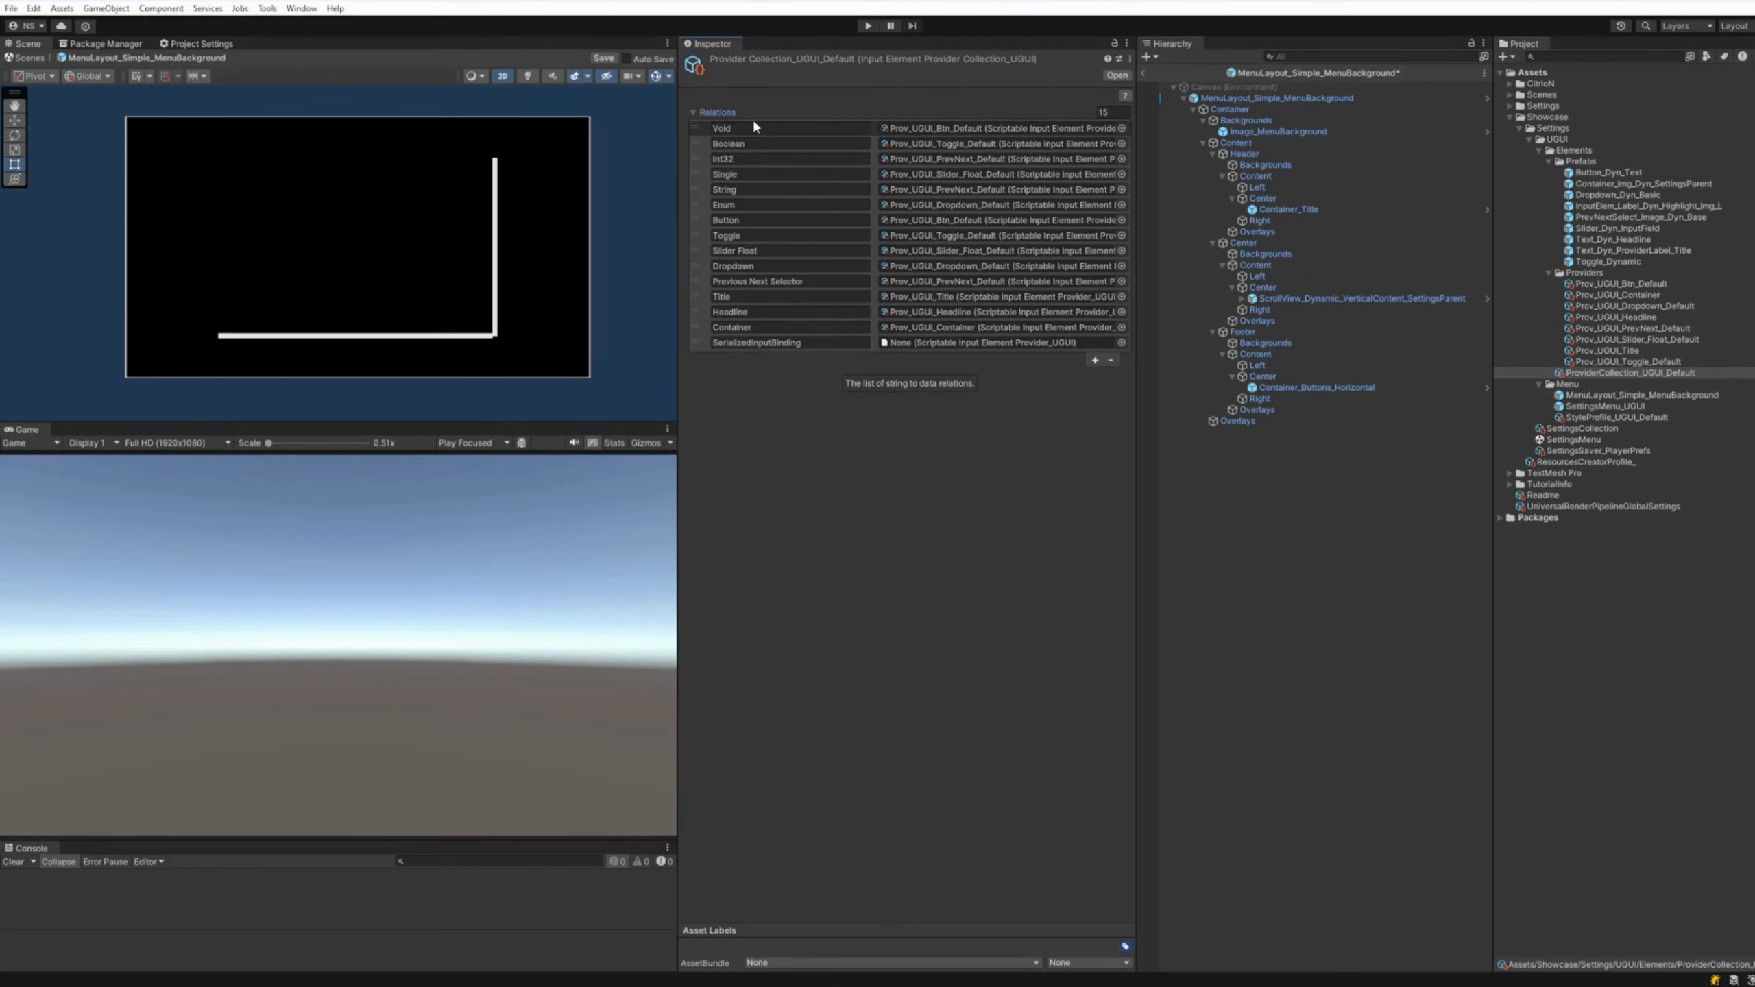
left_click(795, 266)
left_click(772, 251)
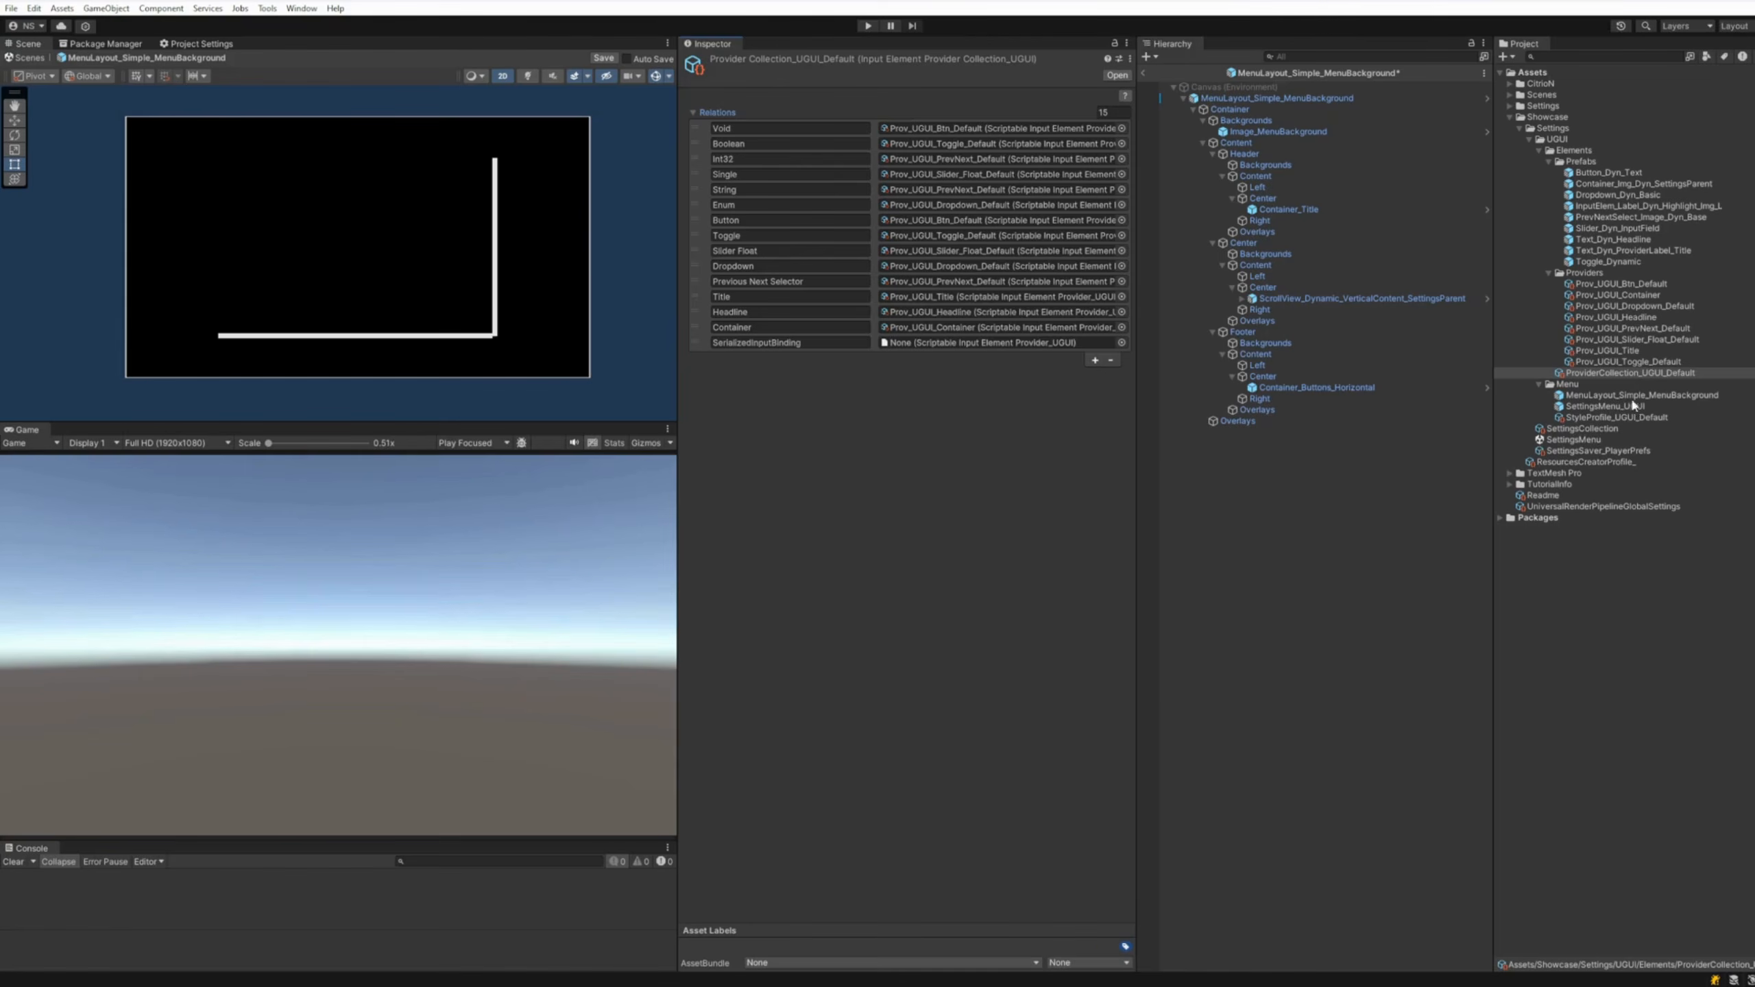
Inspect the MenuLayout_Simple_MenuBackground and SettingsMenu_UGUI prefabs, including the latter's menu template, settings collection and style profile references
left_click(1593, 396)
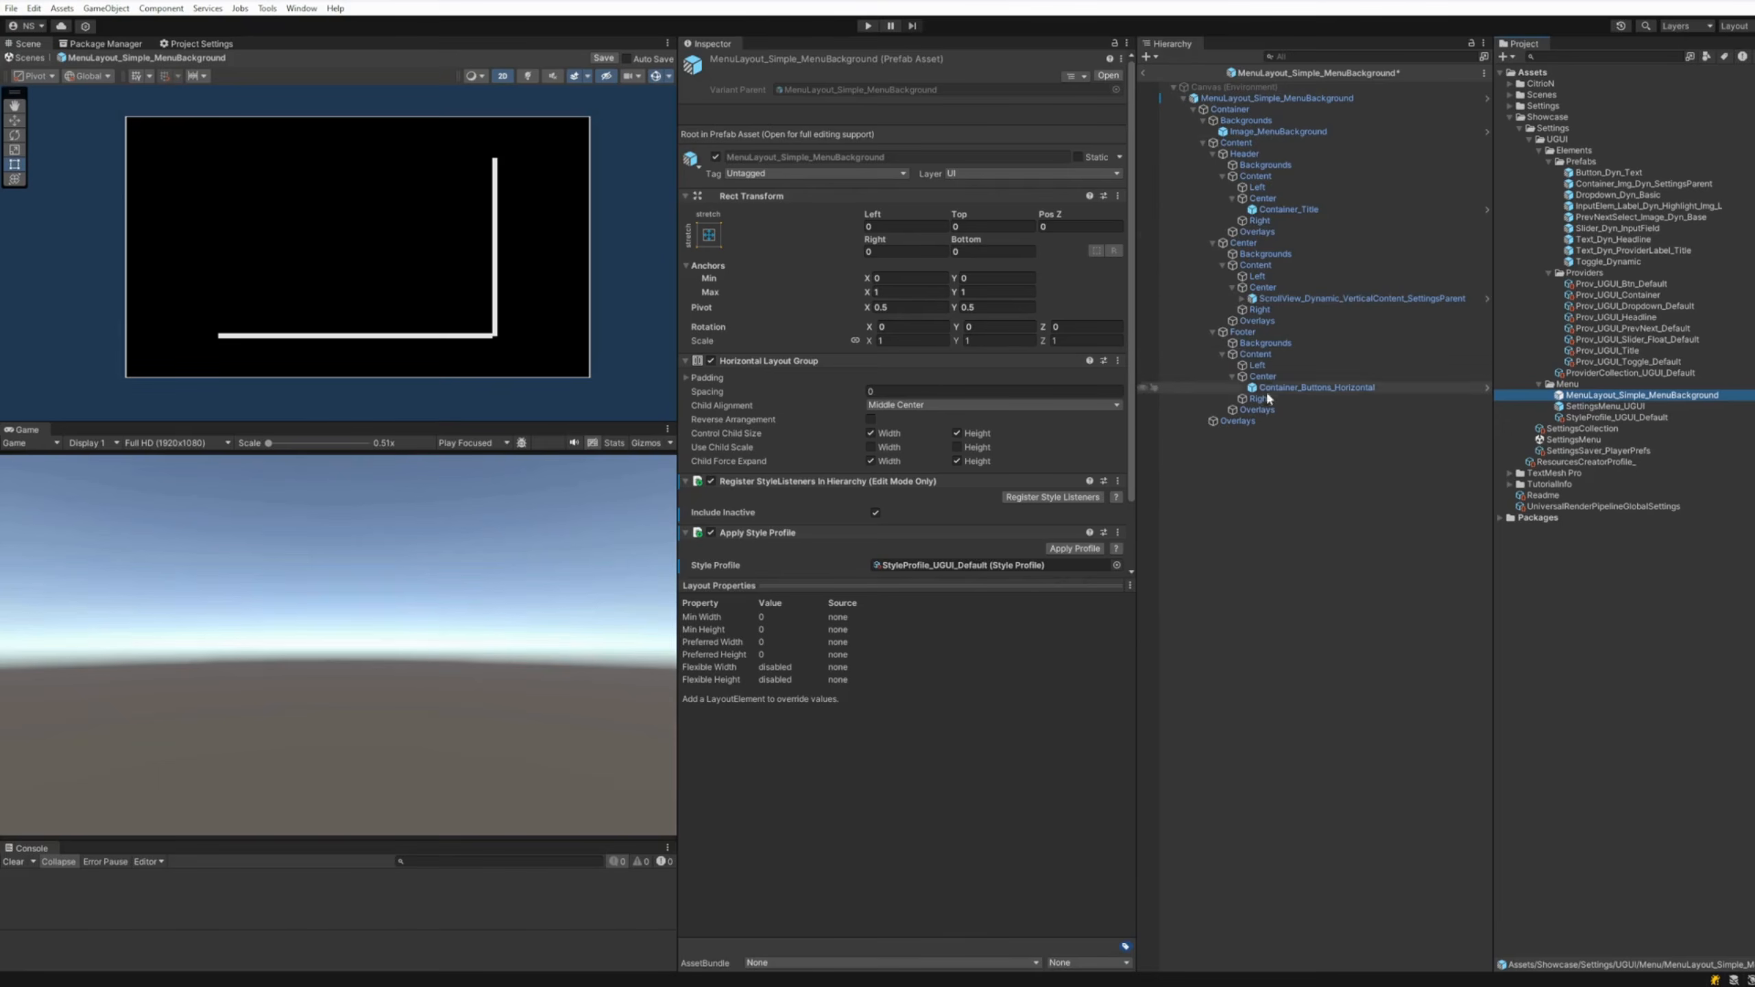
left_click(1592, 407)
scroll(952, 405, "down", 10)
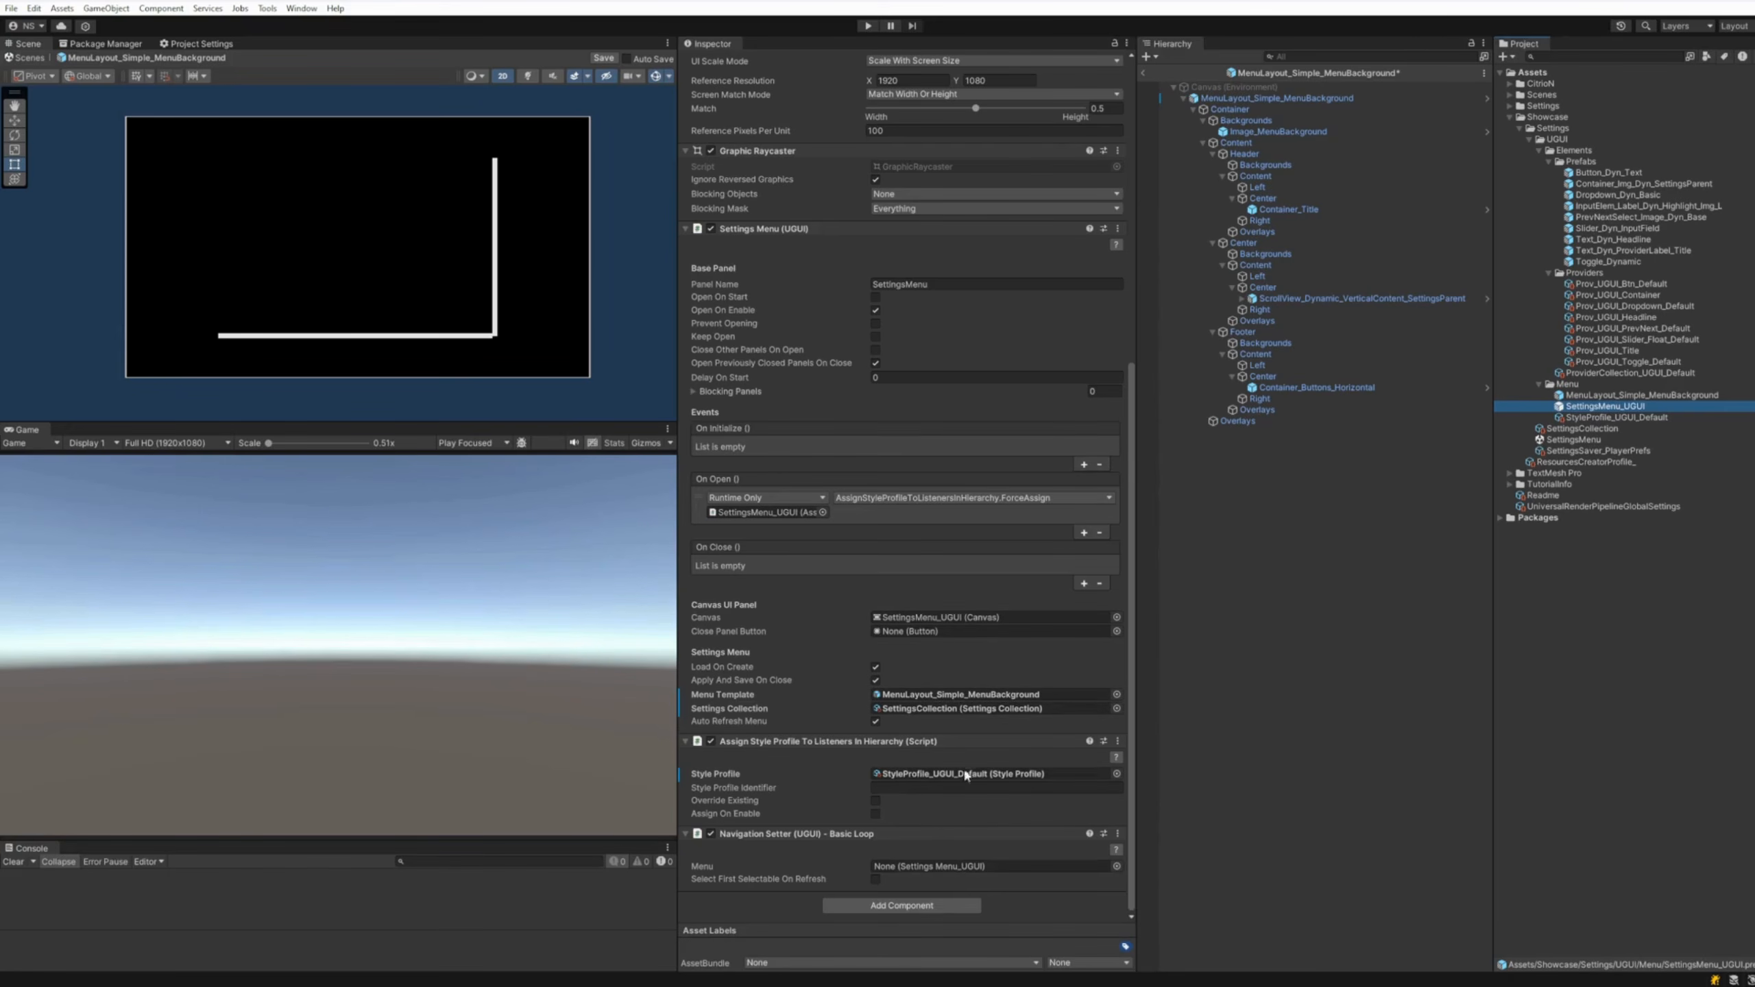
Leave the MenuLayout_Simple_MenuBackground prefab and return to the scene, discarding the prefab changes
left_click(1144, 72)
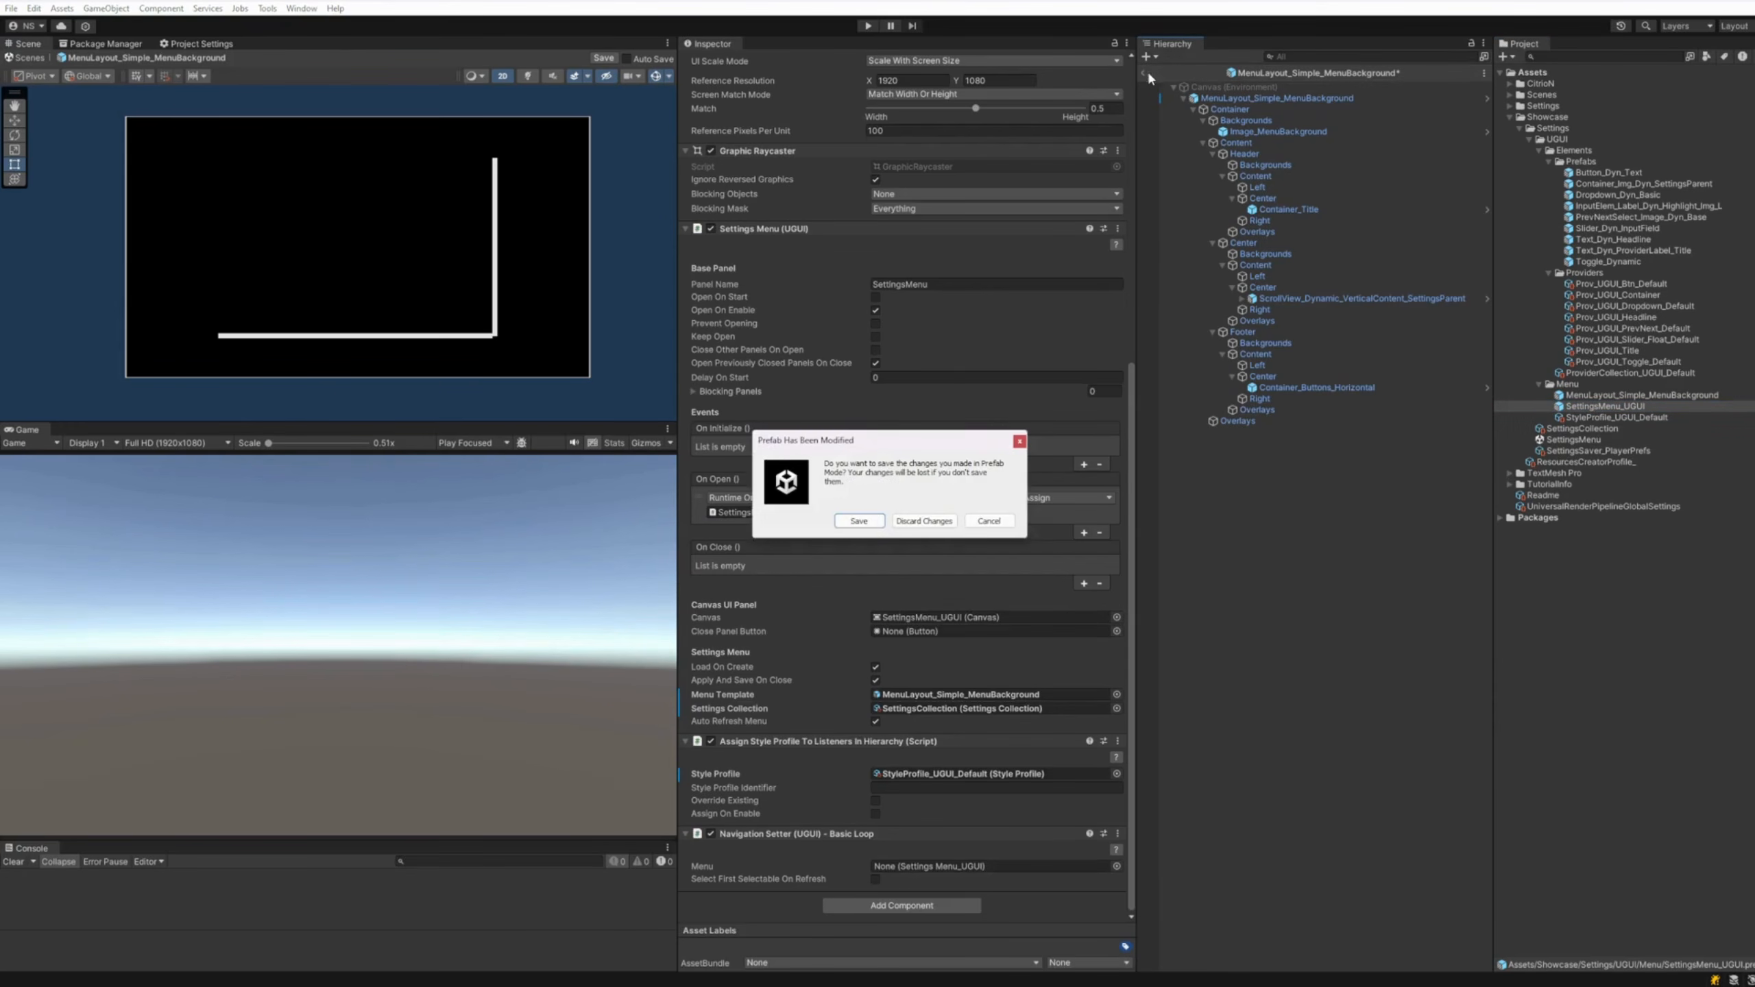
left_click(925, 520)
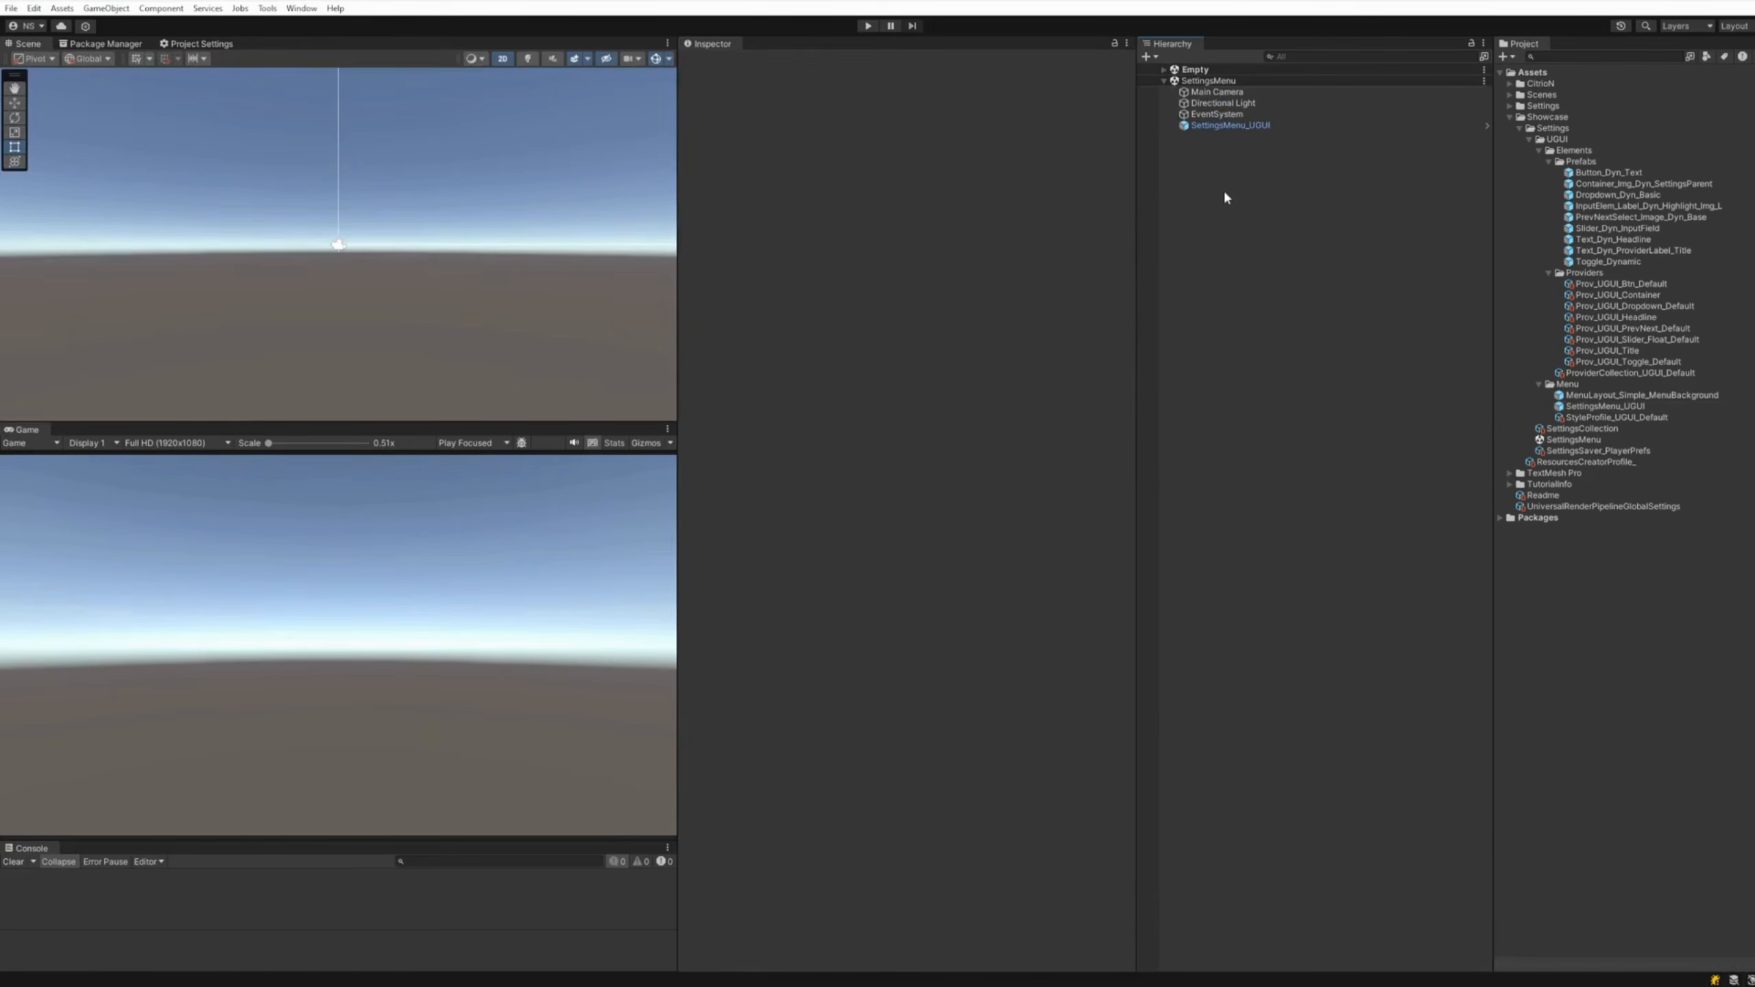
Select the SettingsMenu scene asset, run the open scene in play mode to check the menu, and stop playback
left_click(1567, 442)
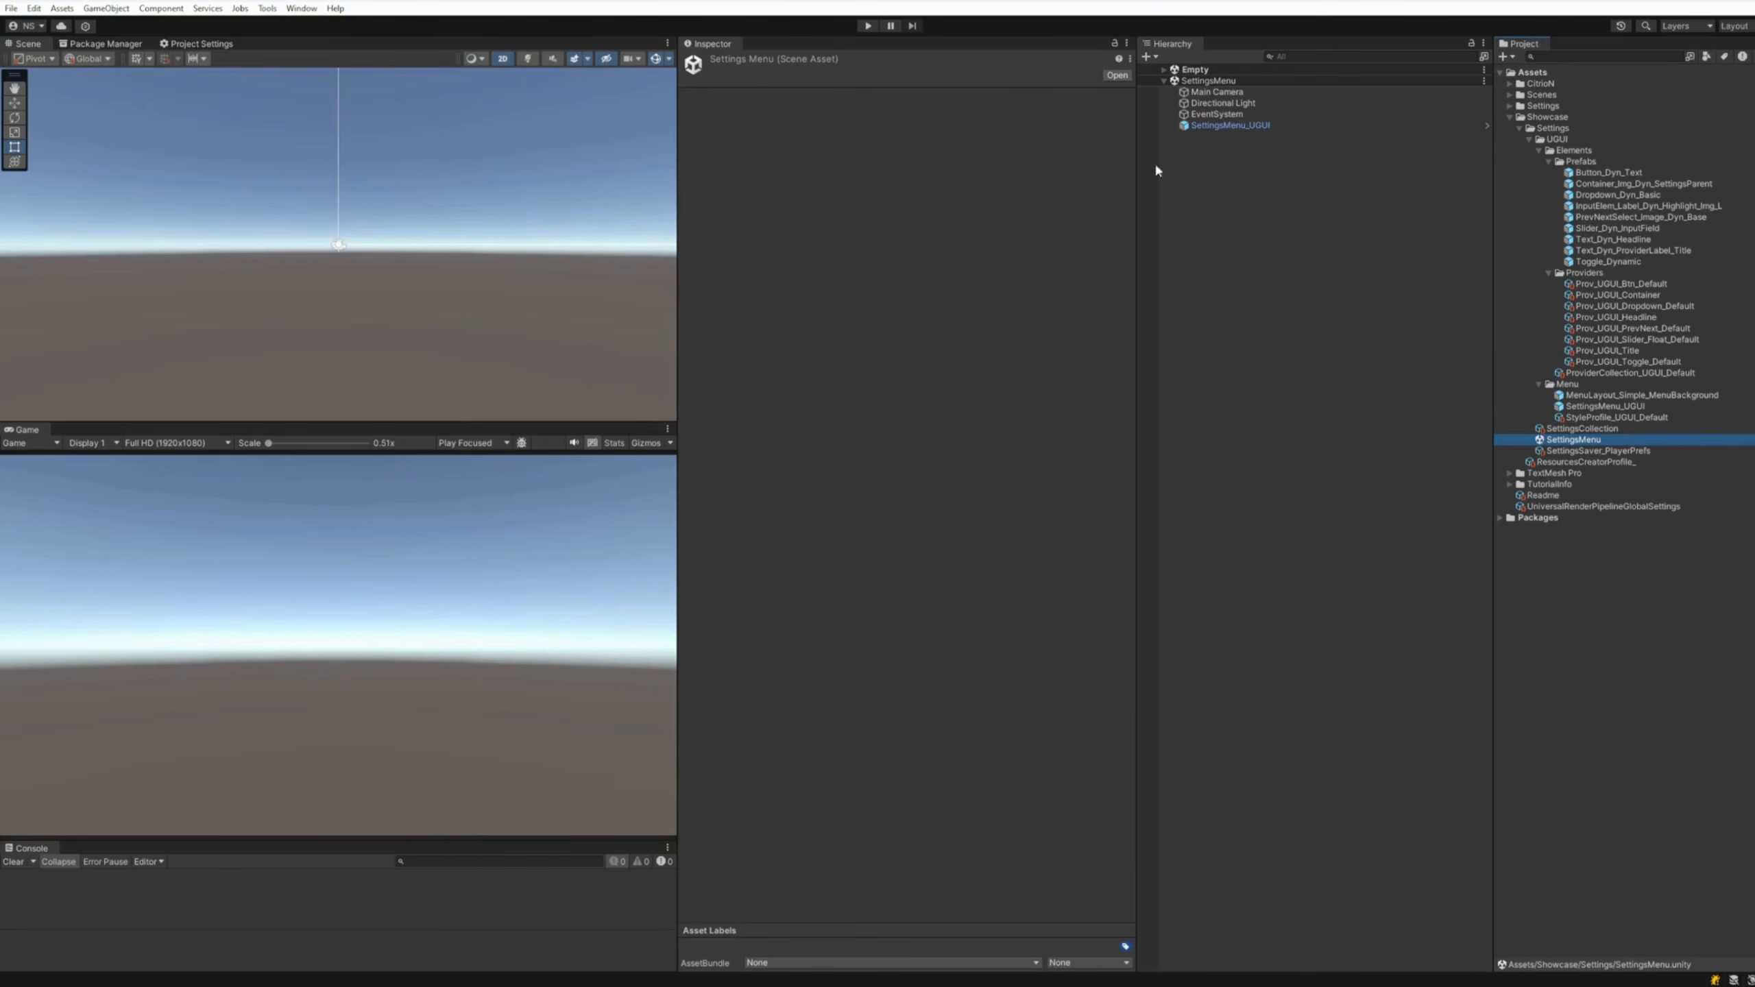
left_click(867, 26)
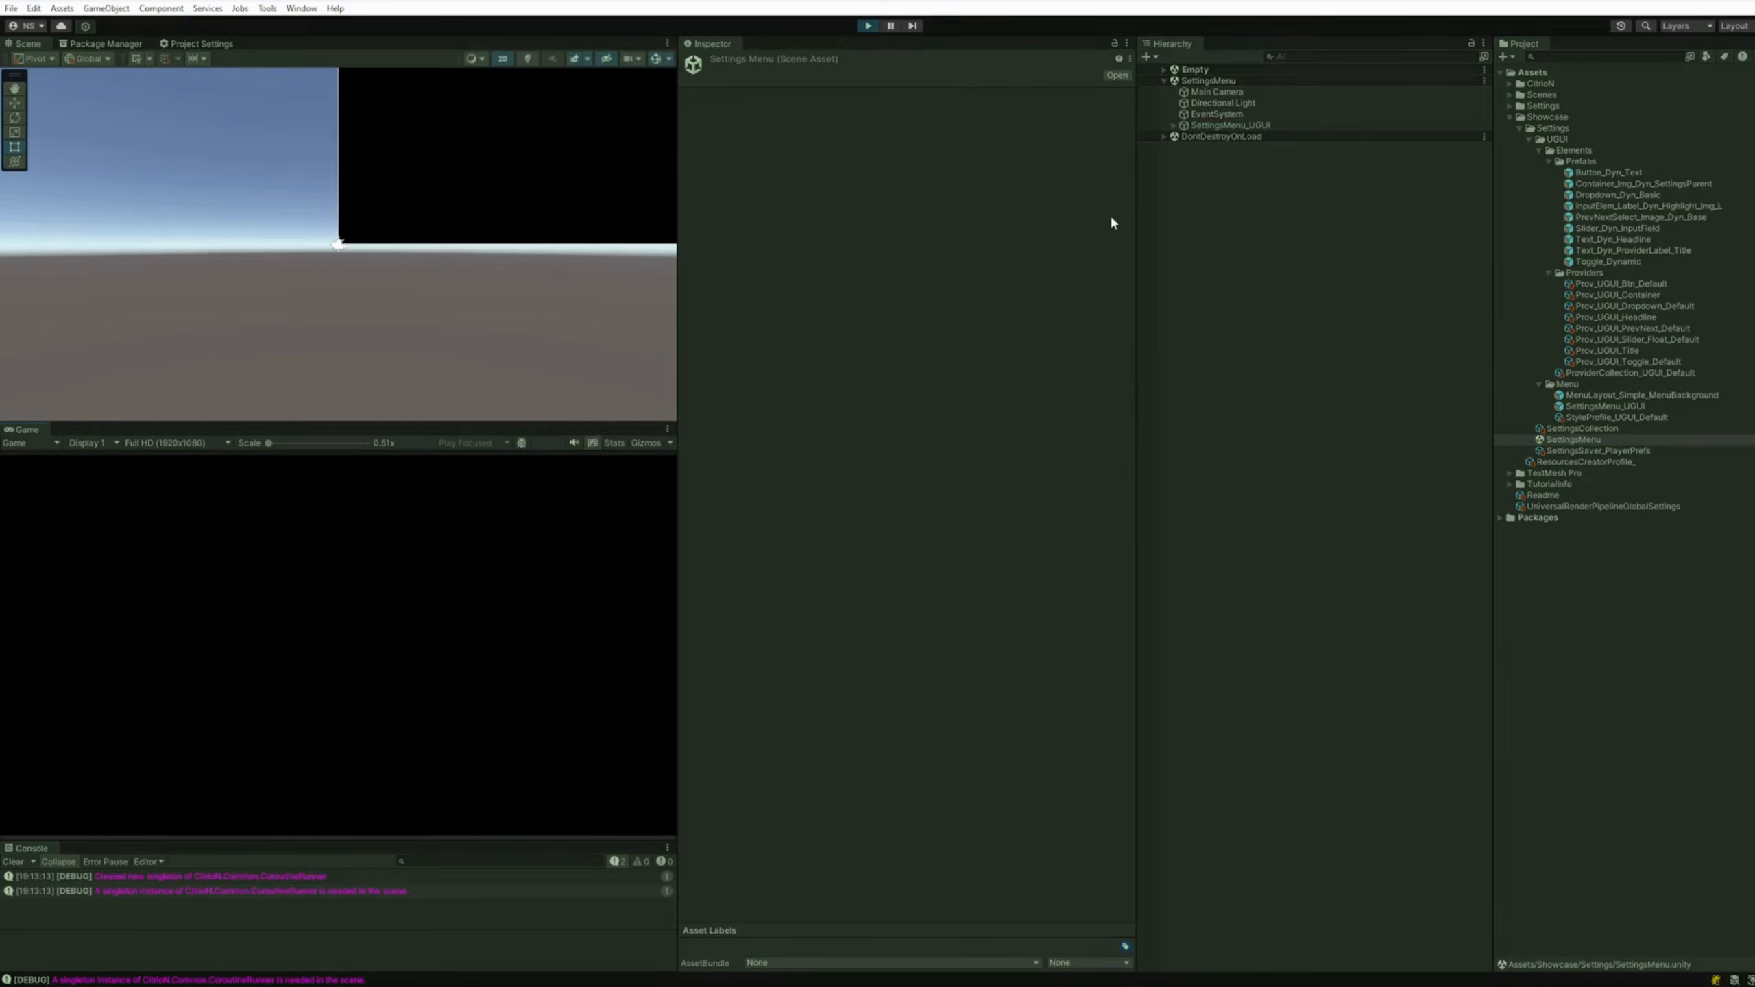
left_click(868, 27)
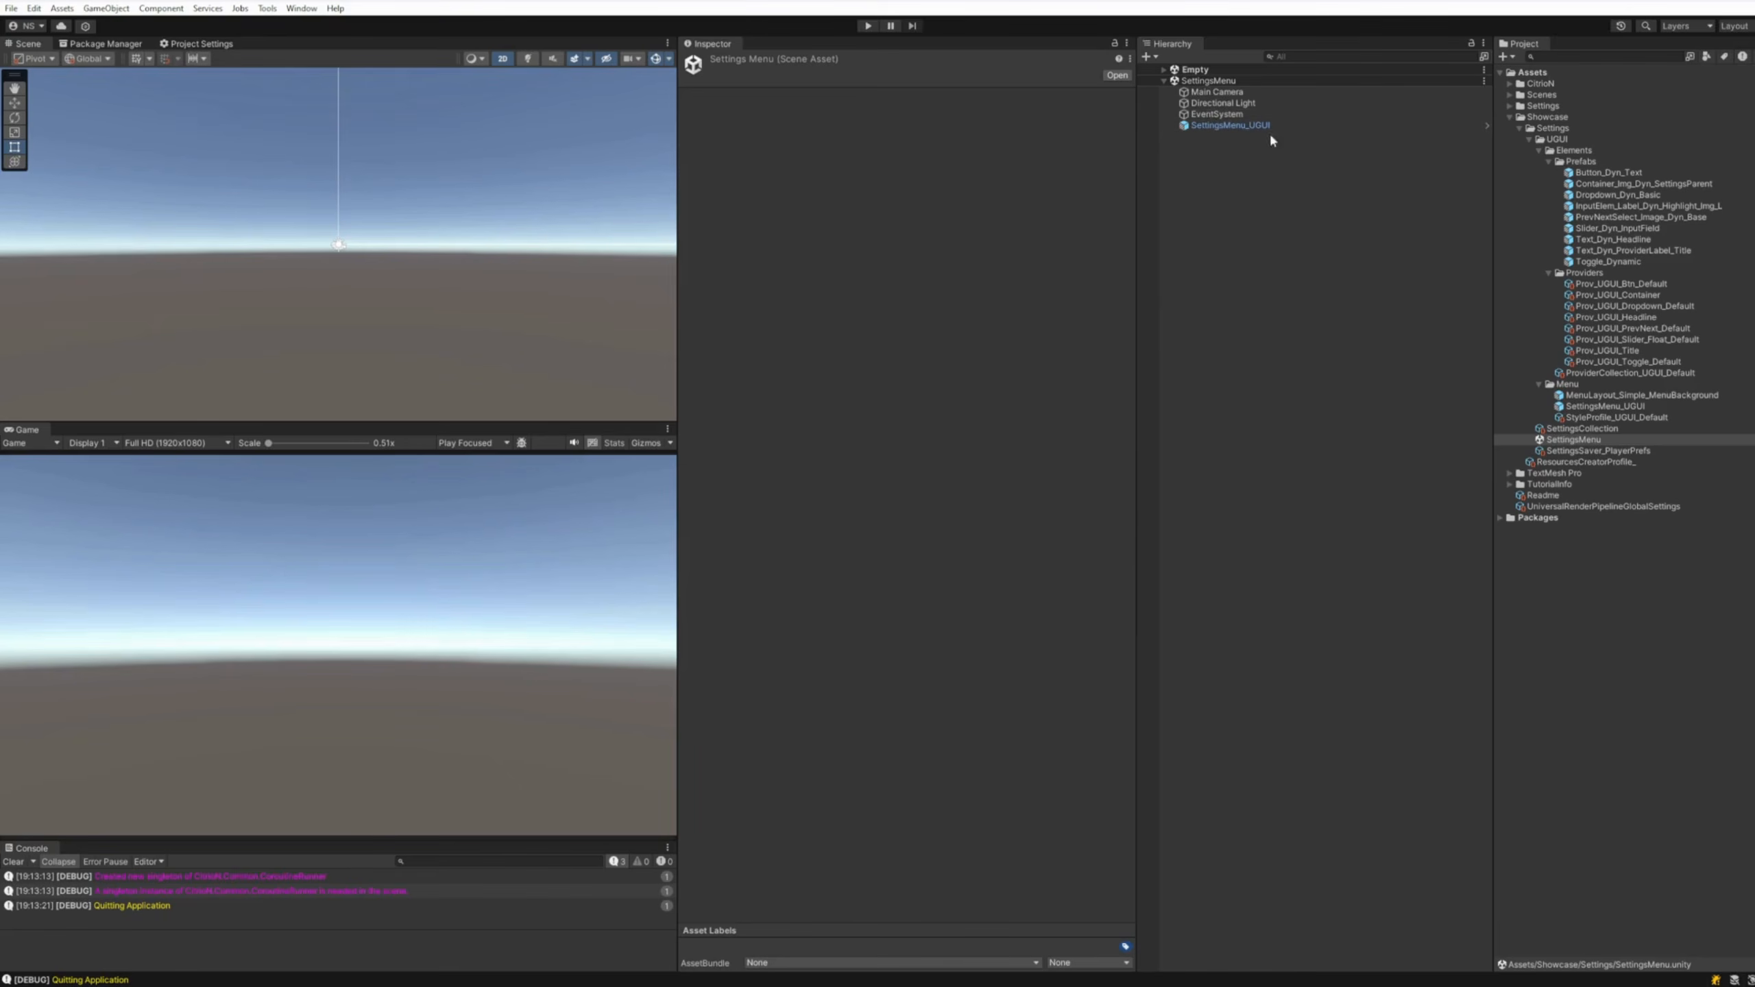
Examine the components of the SettingsMenu_UGUI object in the scene and clear the selection
left_click(1234, 125)
scroll(901, 523, "down", 3)
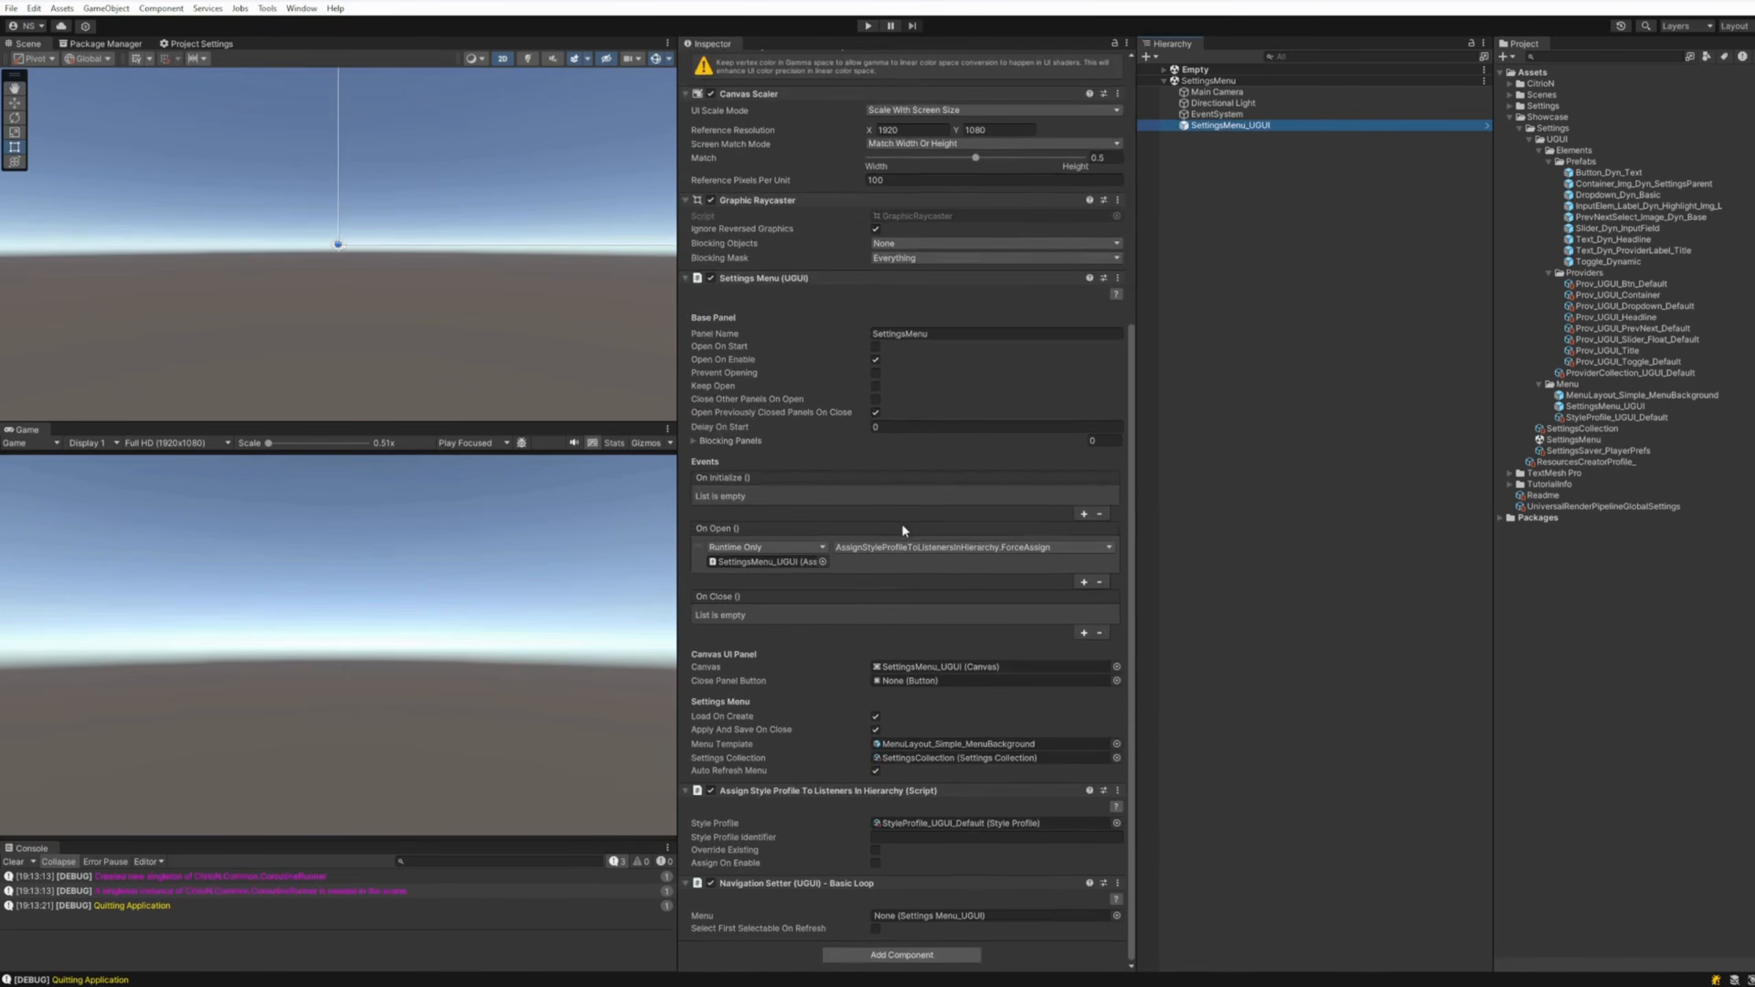
scroll(909, 511, "up", 2)
scroll(913, 508, "up", 3)
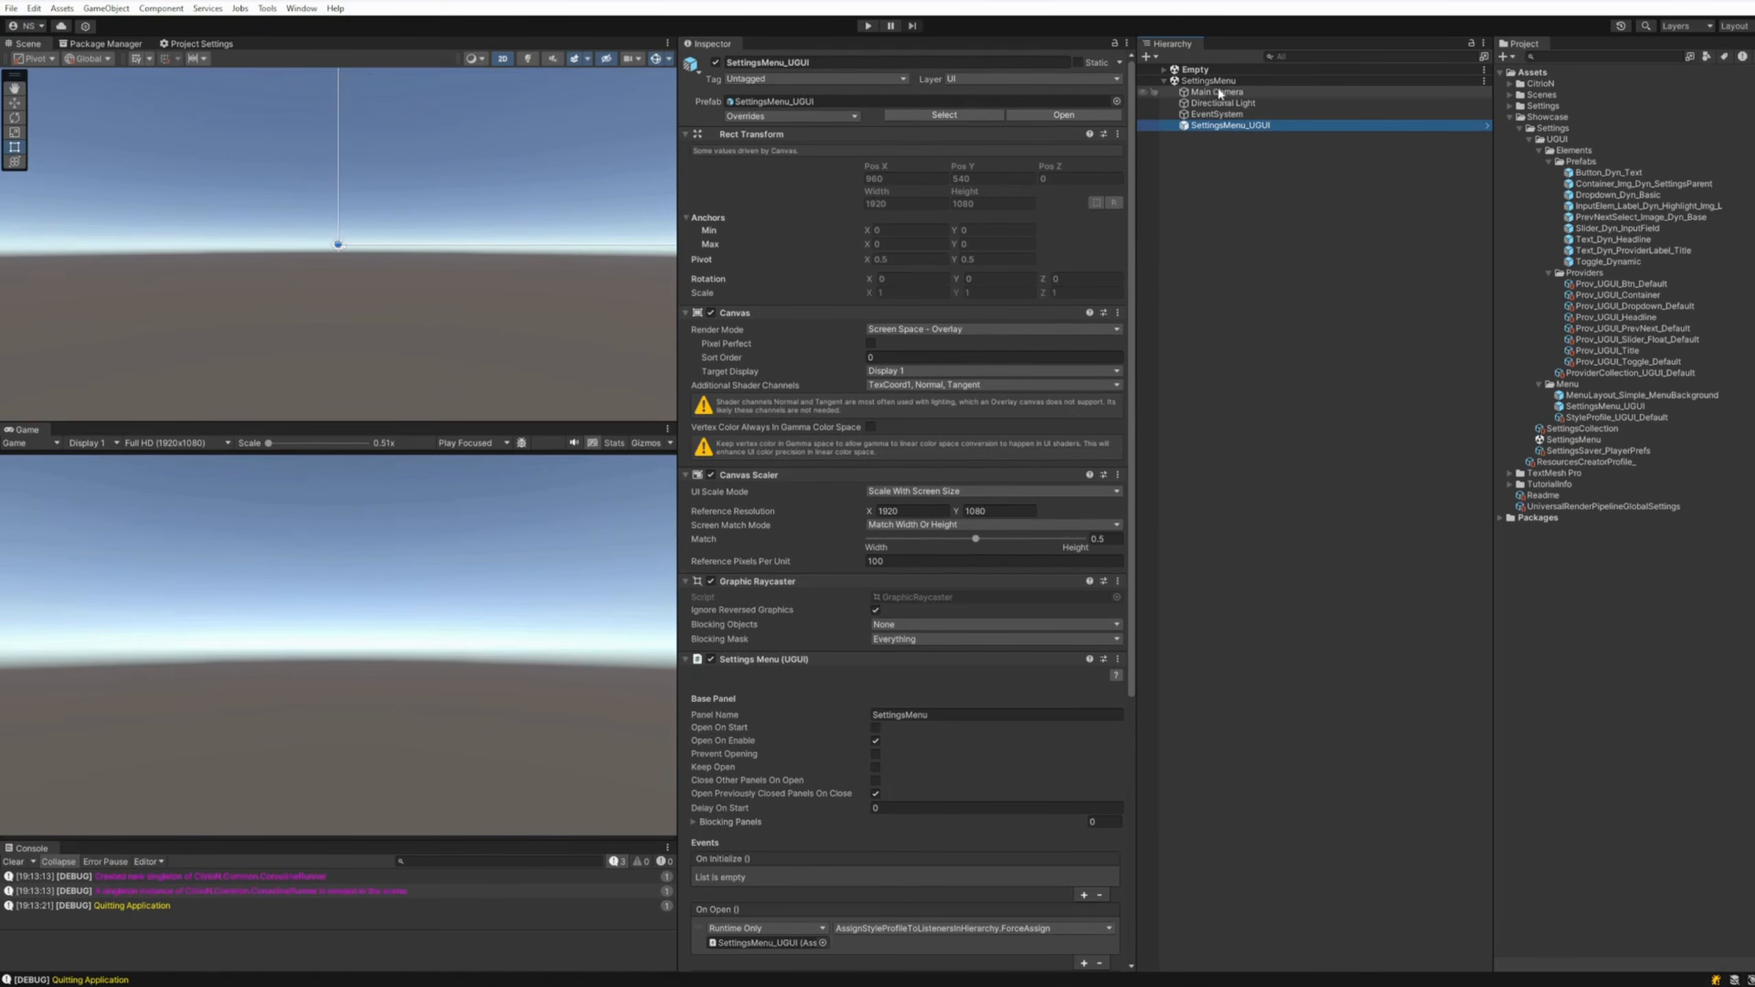
left_click(1279, 284)
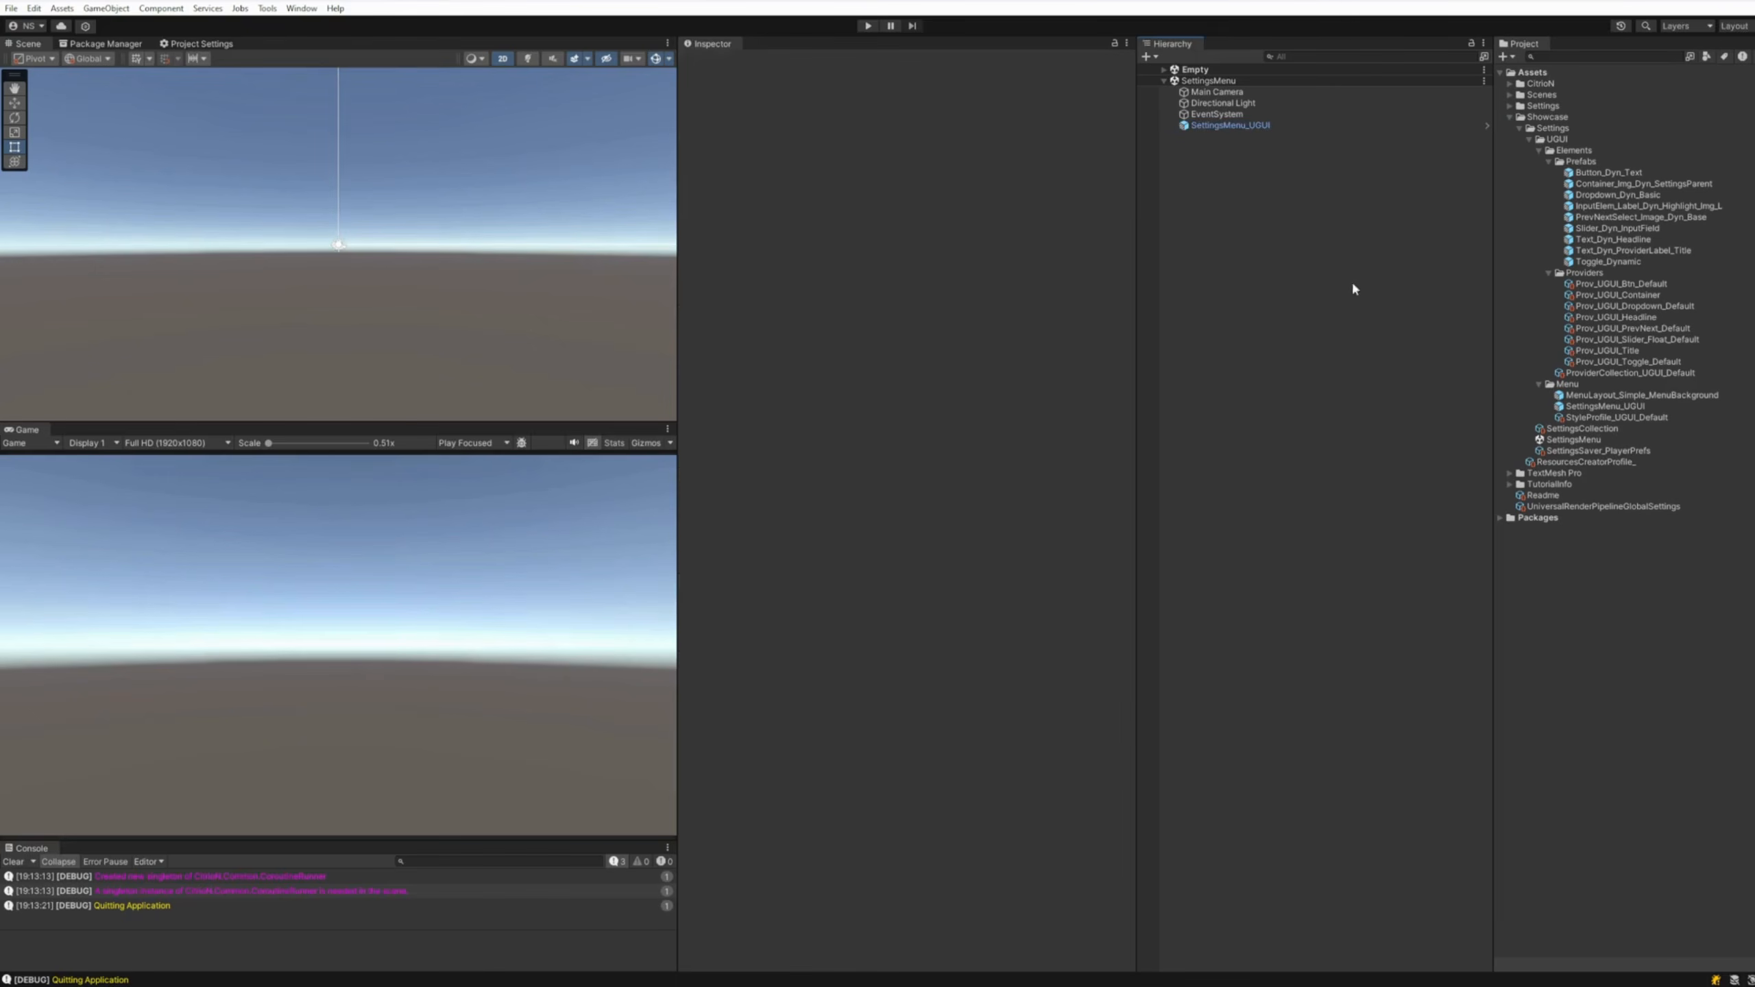
Examine the style entries of StyleProfile_UGUI_Default and browse the Basic, UI Toolkit and UGUI value types available for new entries
left_click(1610, 417)
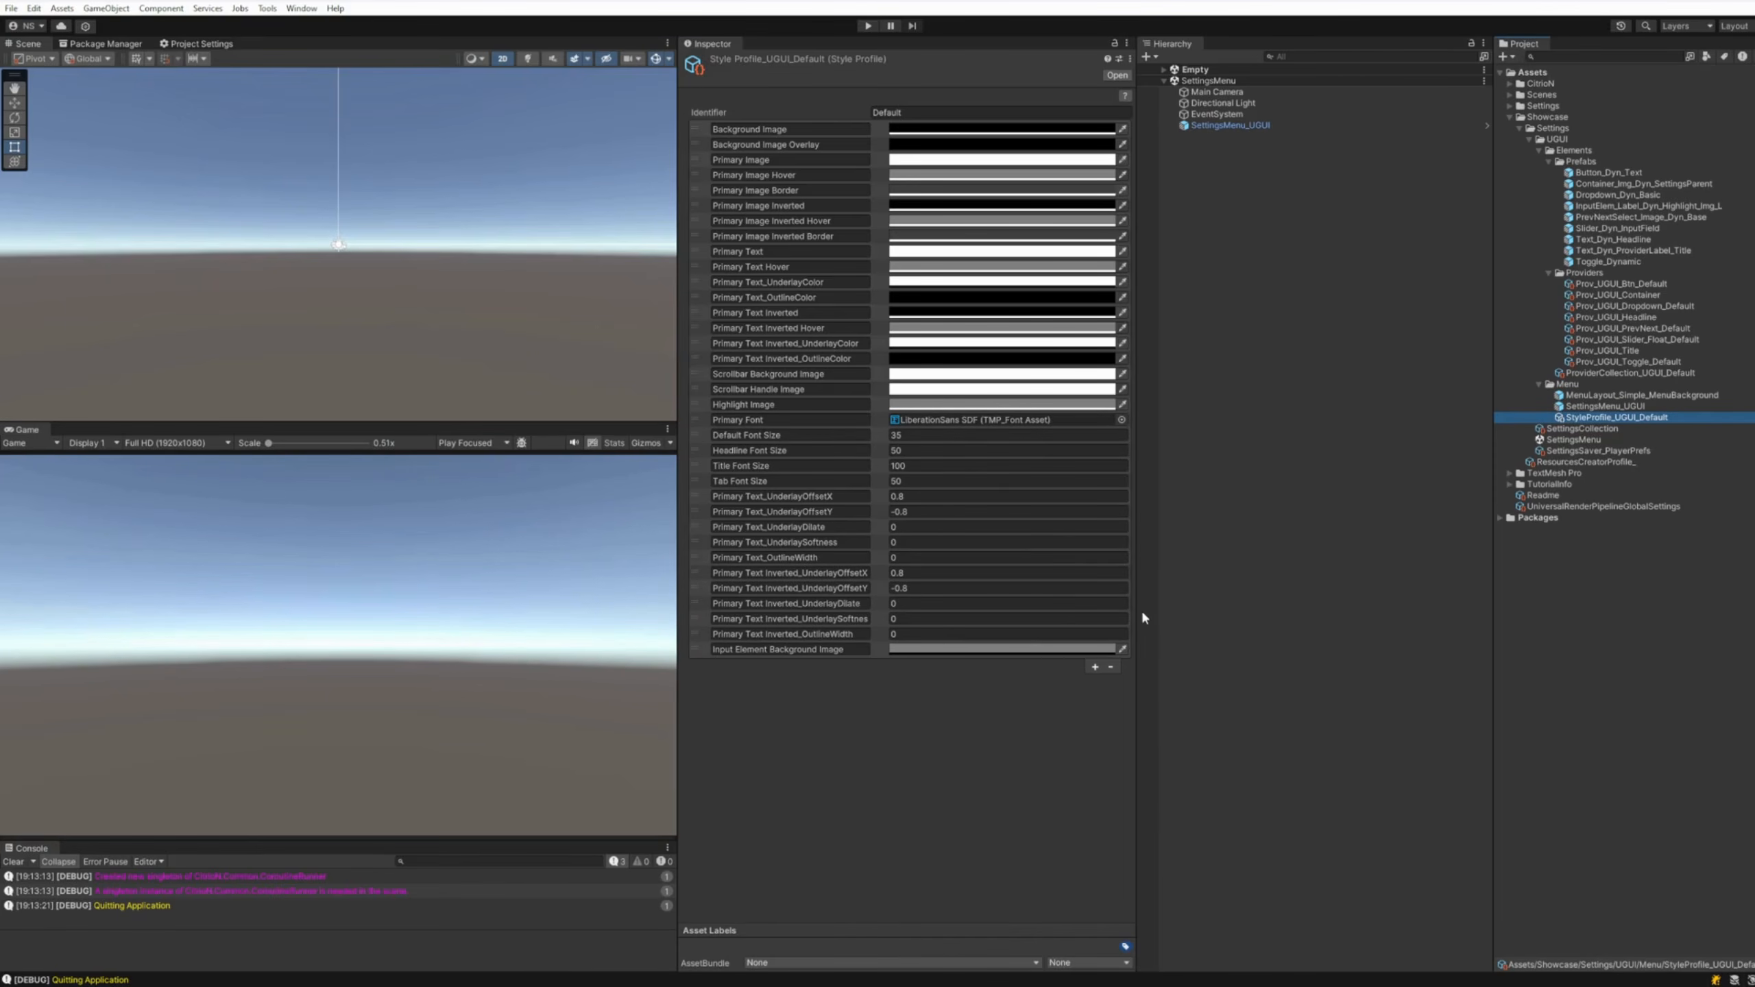
left_click(1095, 667)
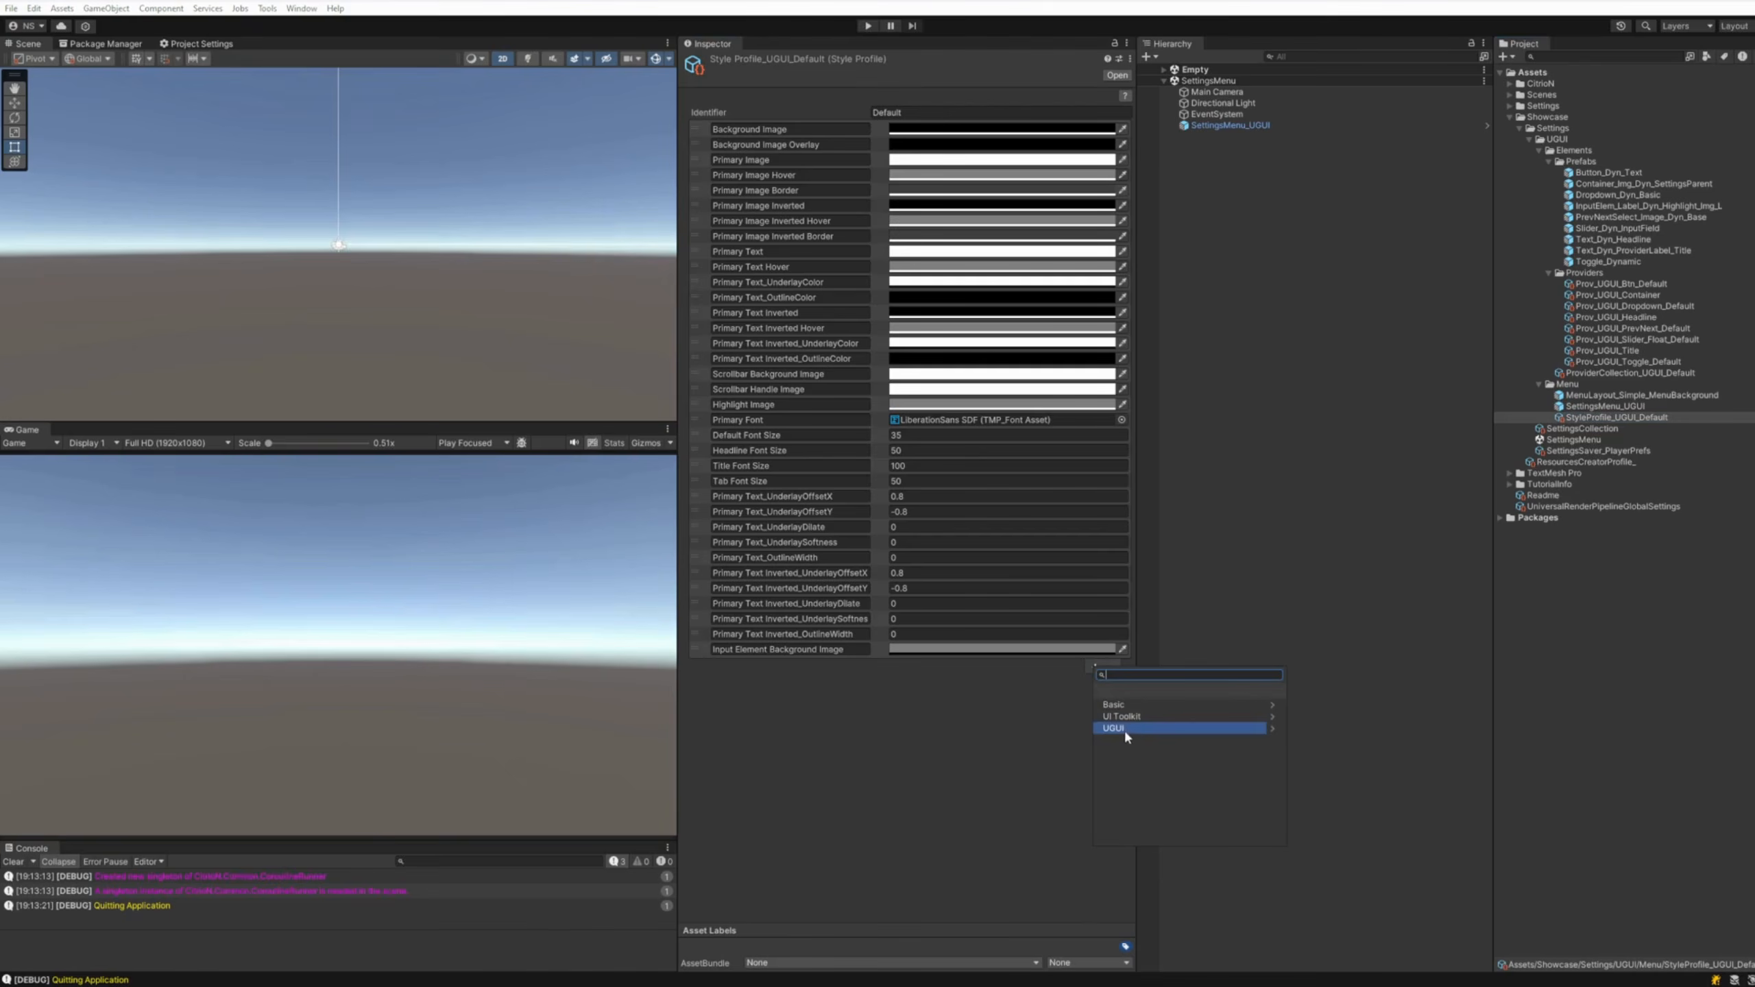
left_click(1124, 728)
left_click(1114, 704)
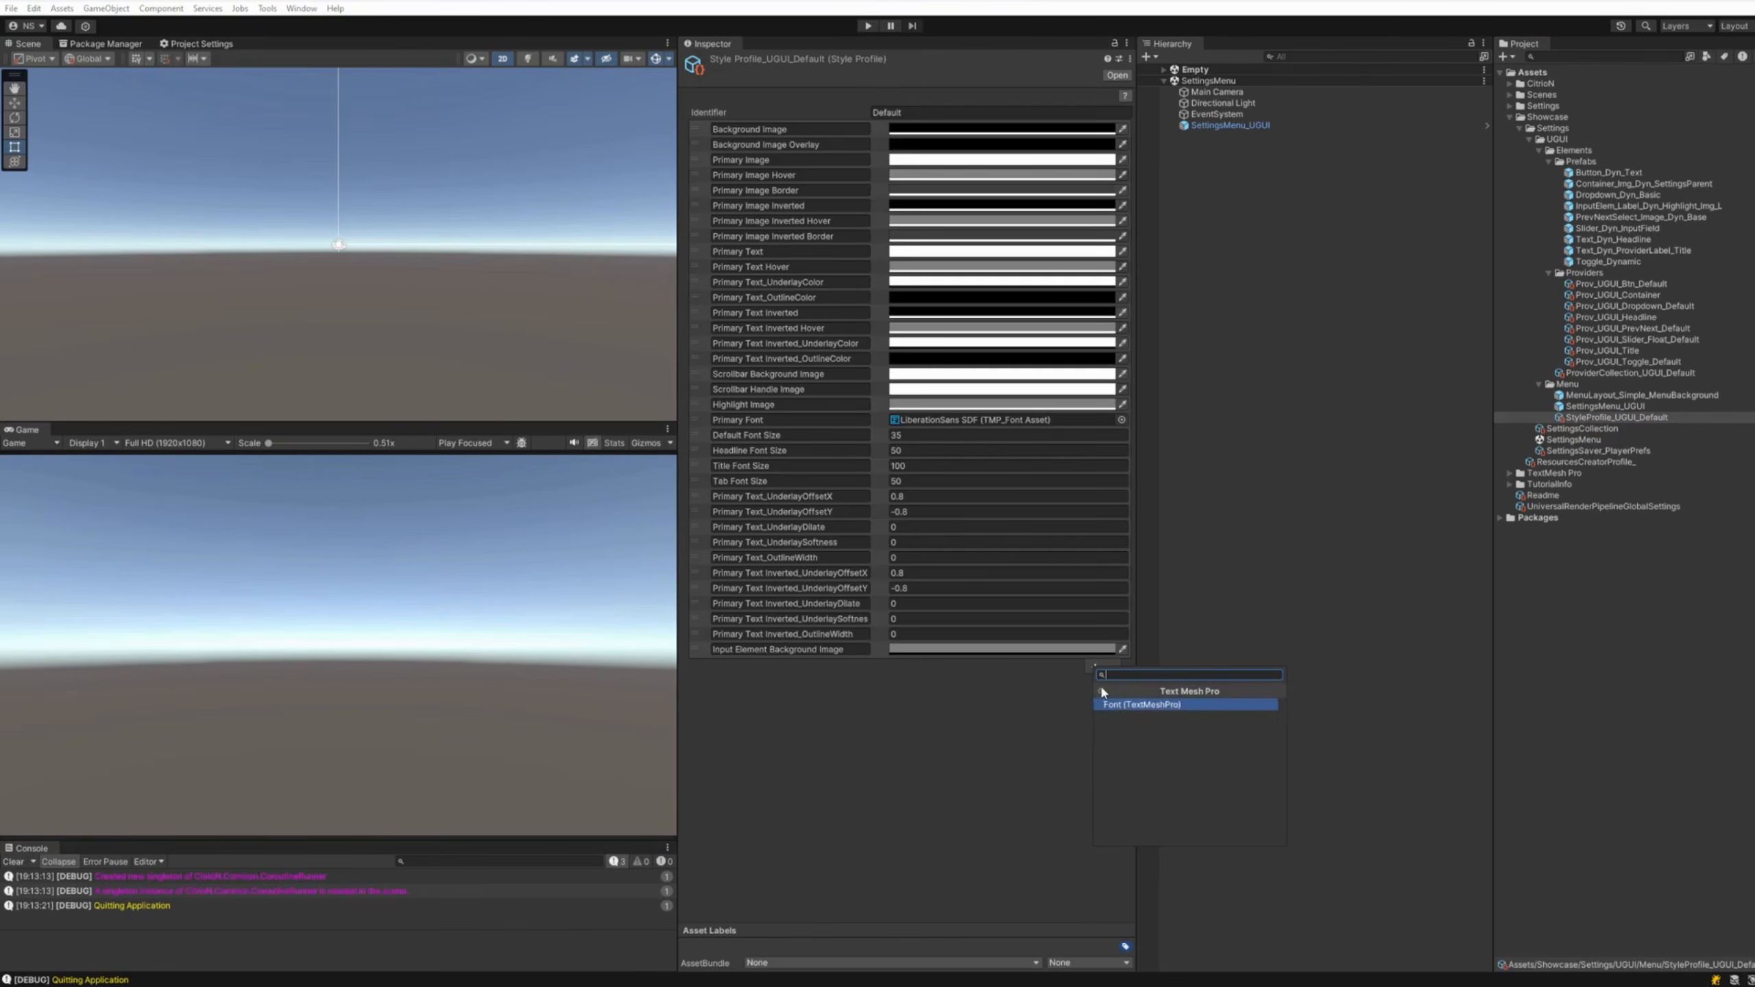
left_click(1100, 691)
left_click(1100, 690)
left_click(1131, 705)
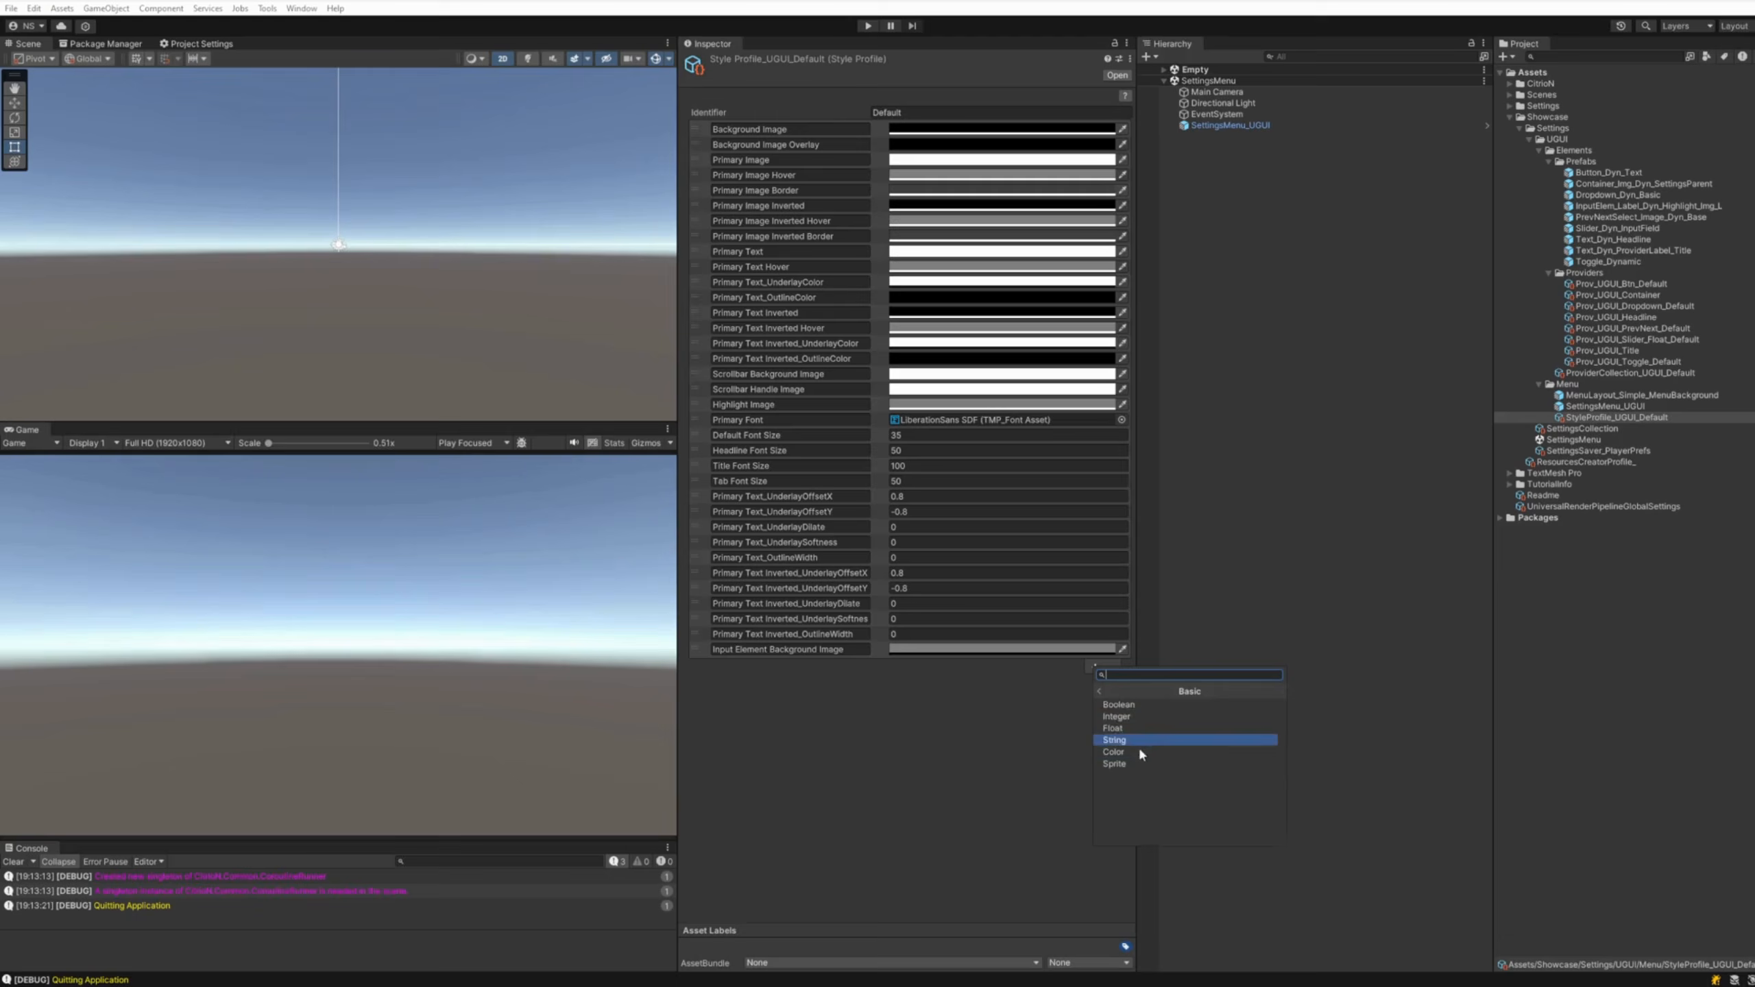
left_click(1099, 690)
left_click(1020, 725)
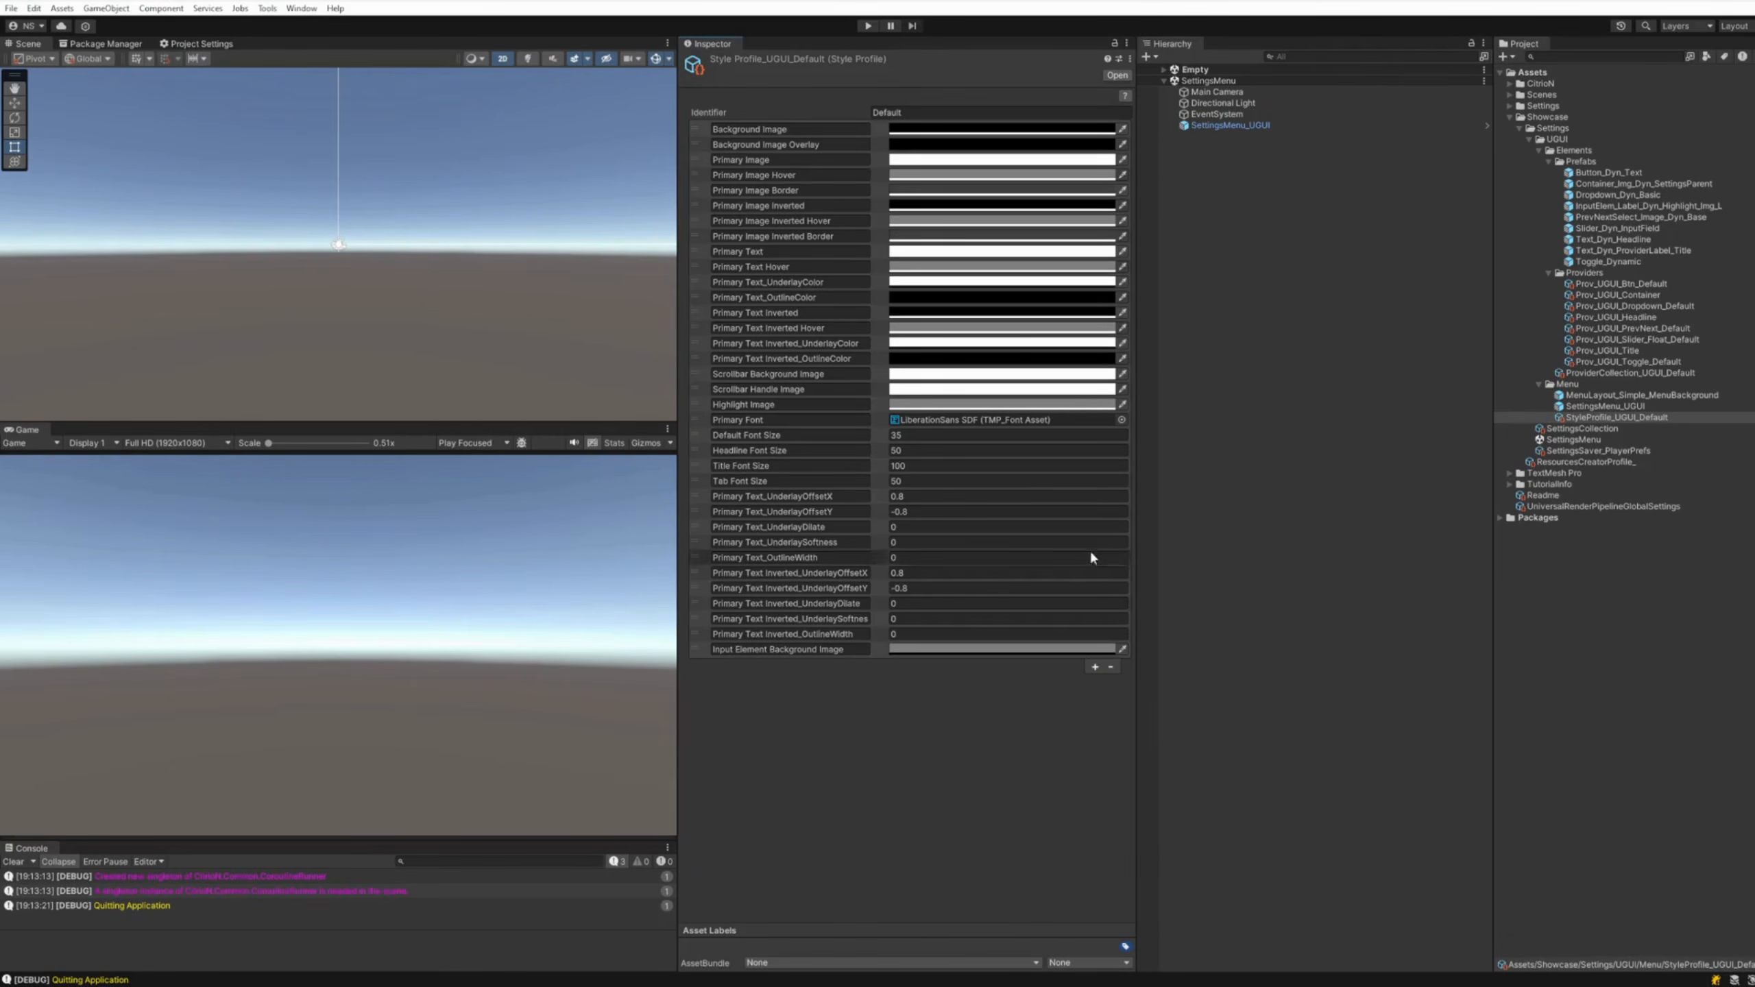
left_click(1094, 667)
left_click(1112, 707)
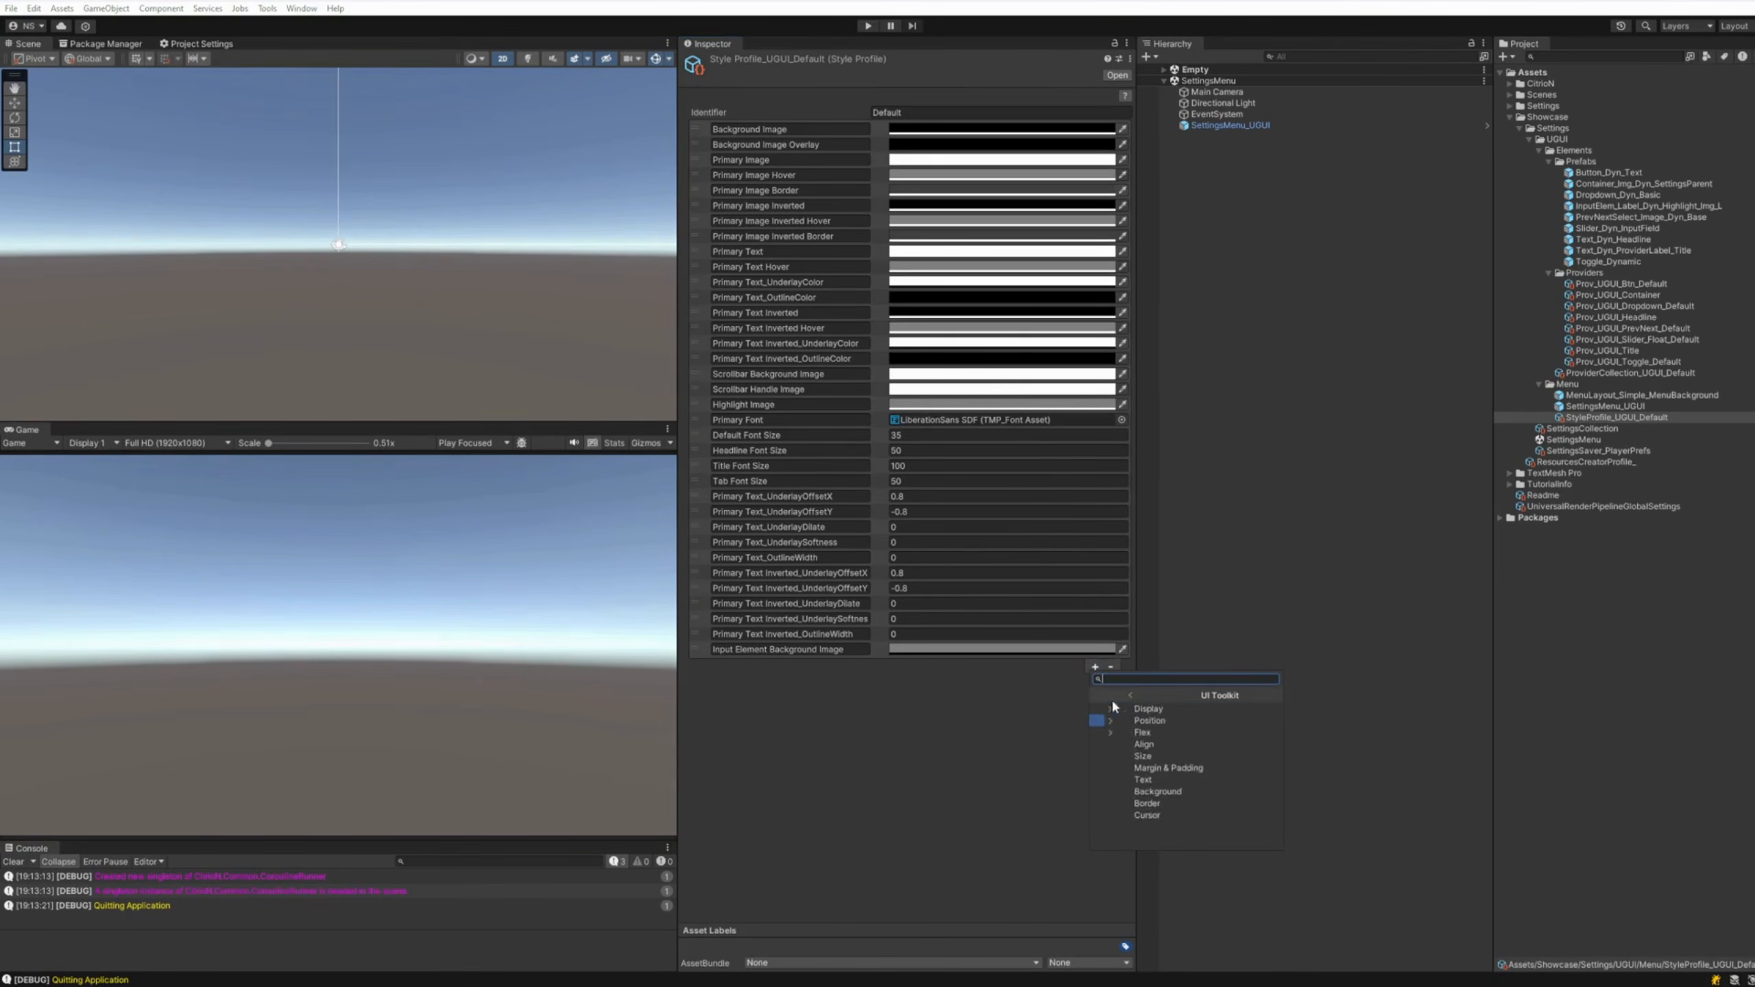
left_click(984, 724)
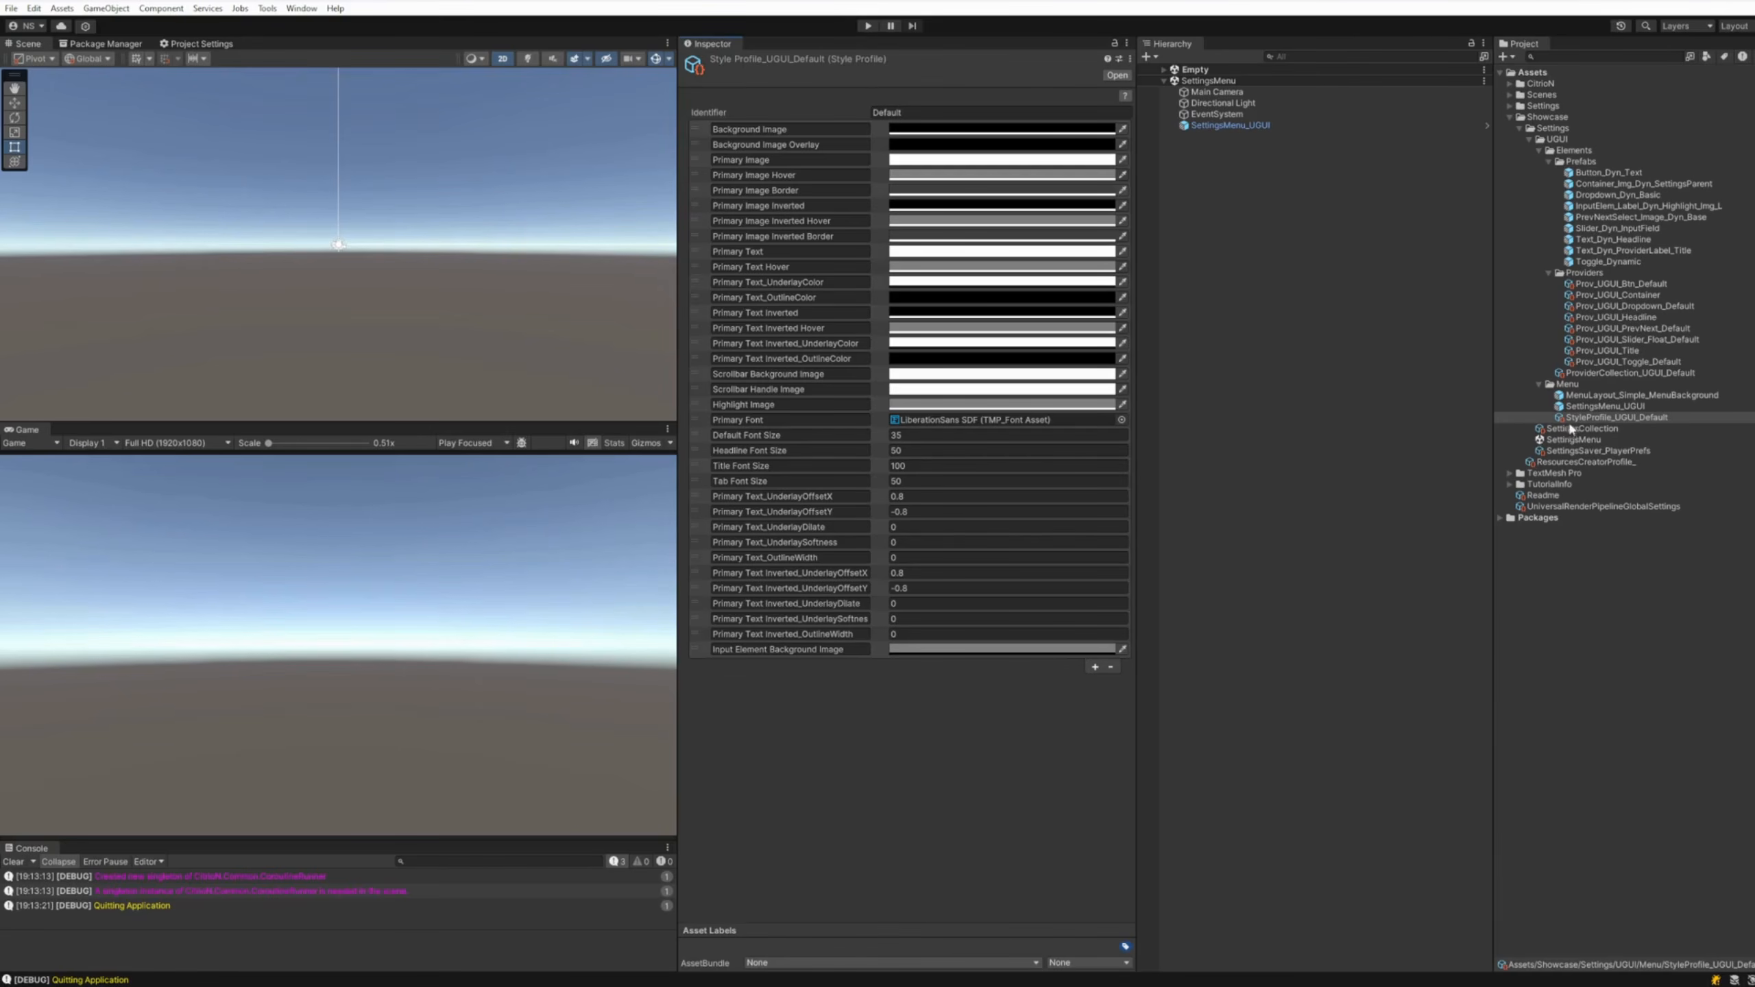
Remove the stored PlayerPrefs settings key using the SettingsSaver_PlayerPrefs asset and check its Player Prefs Key field
left_click(1580, 442)
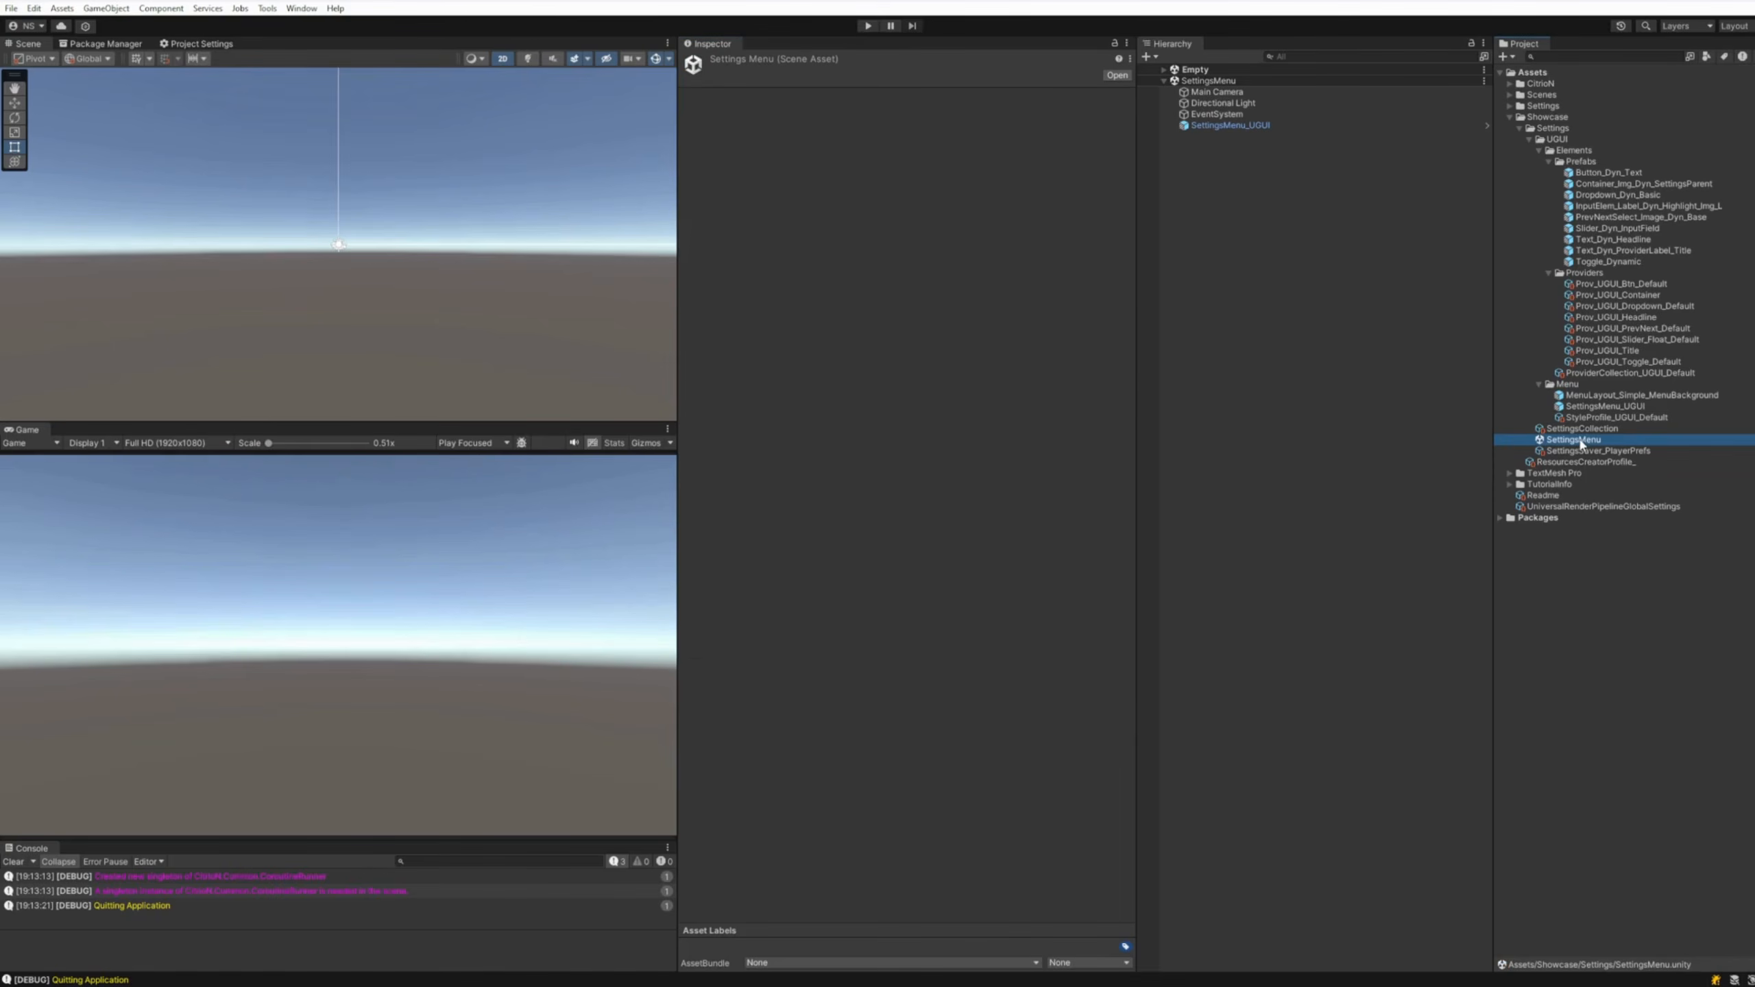
left_click(1587, 452)
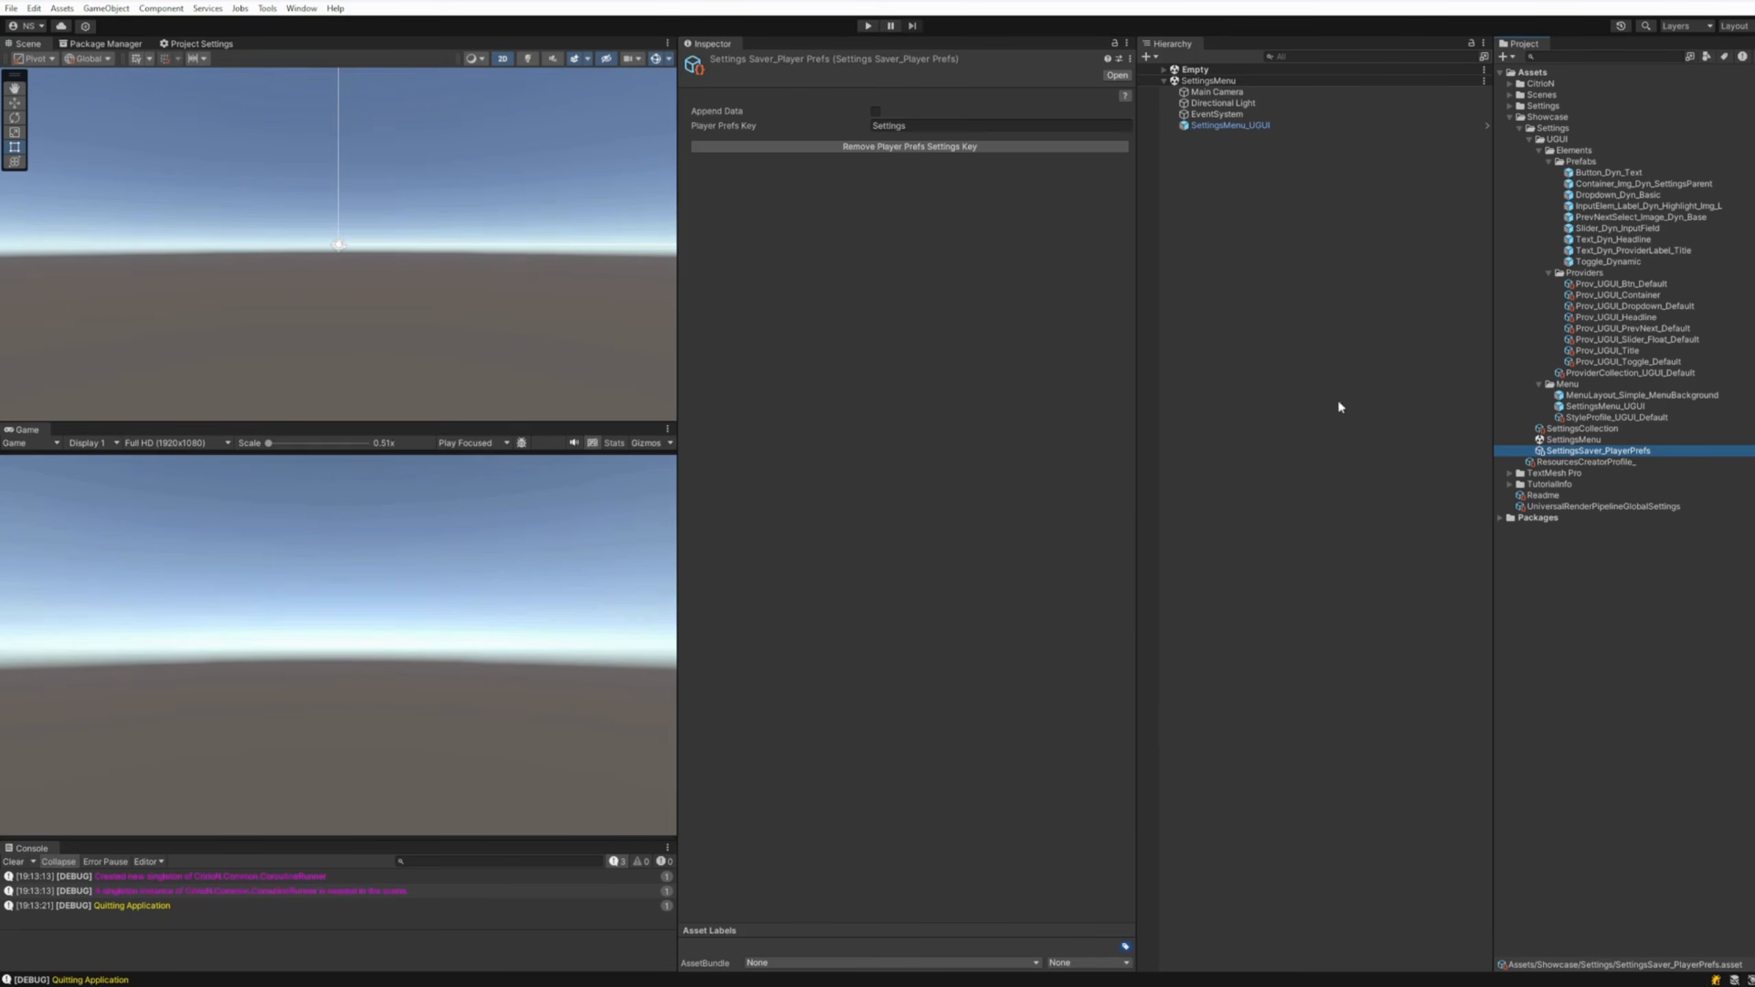
left_click(927, 146)
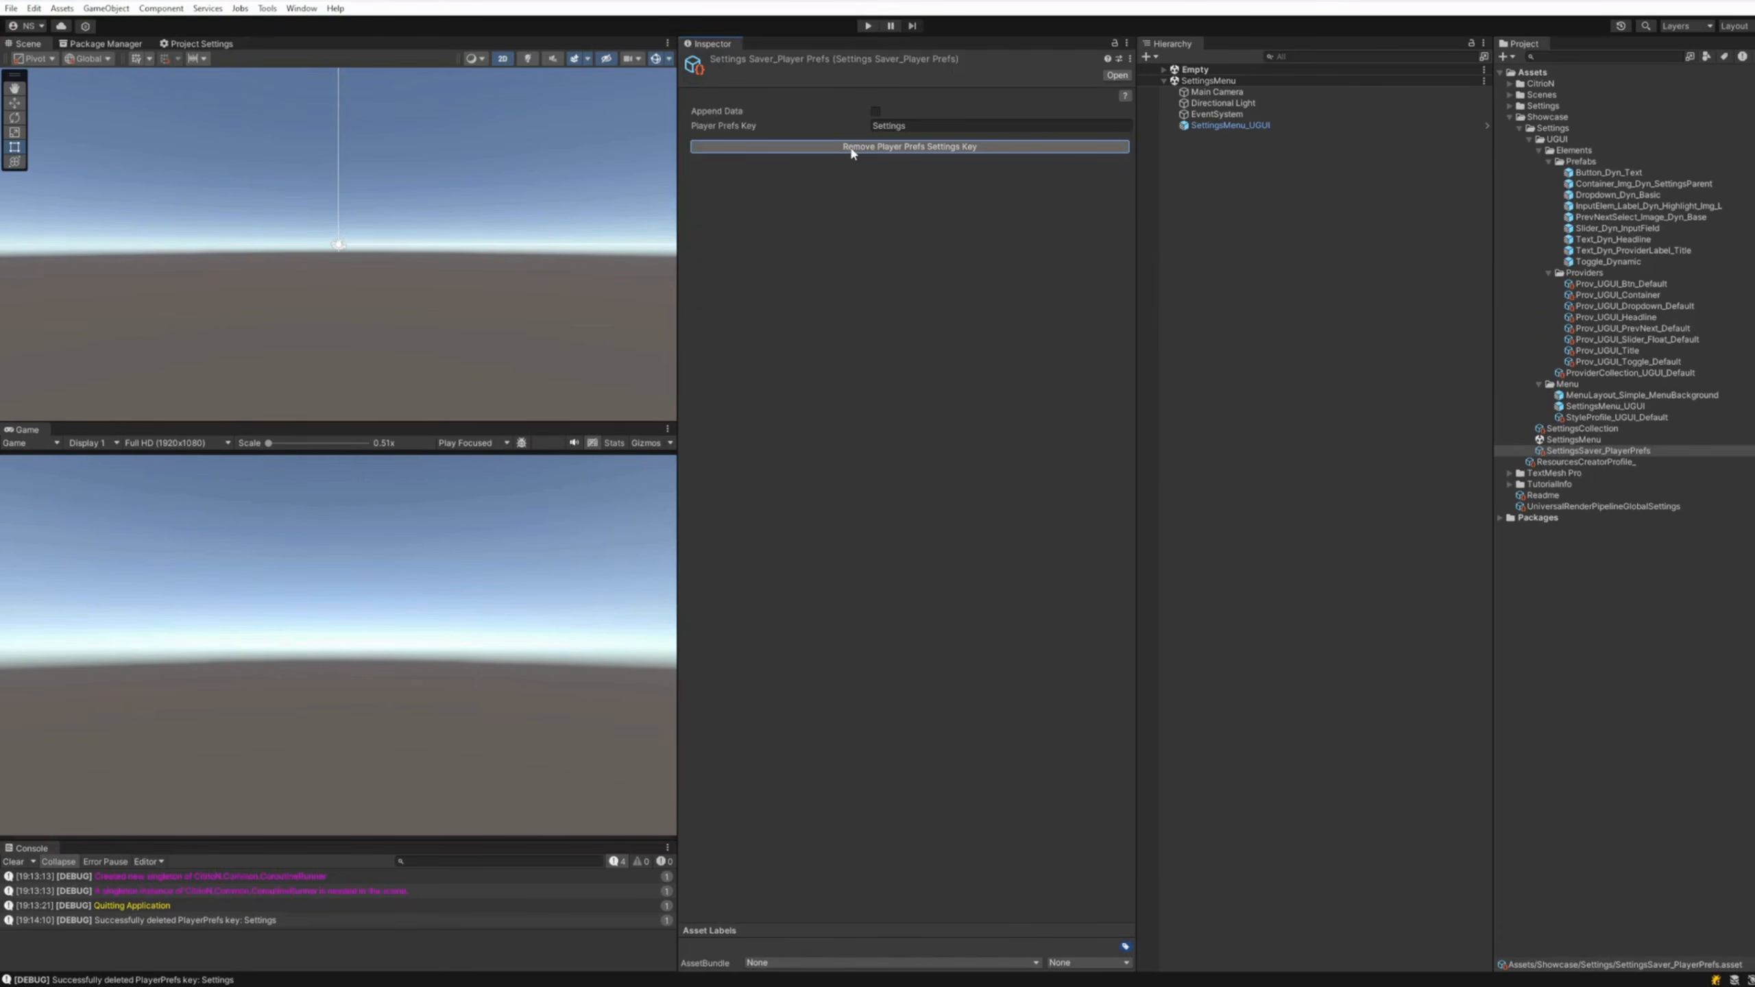
left_click(914, 126)
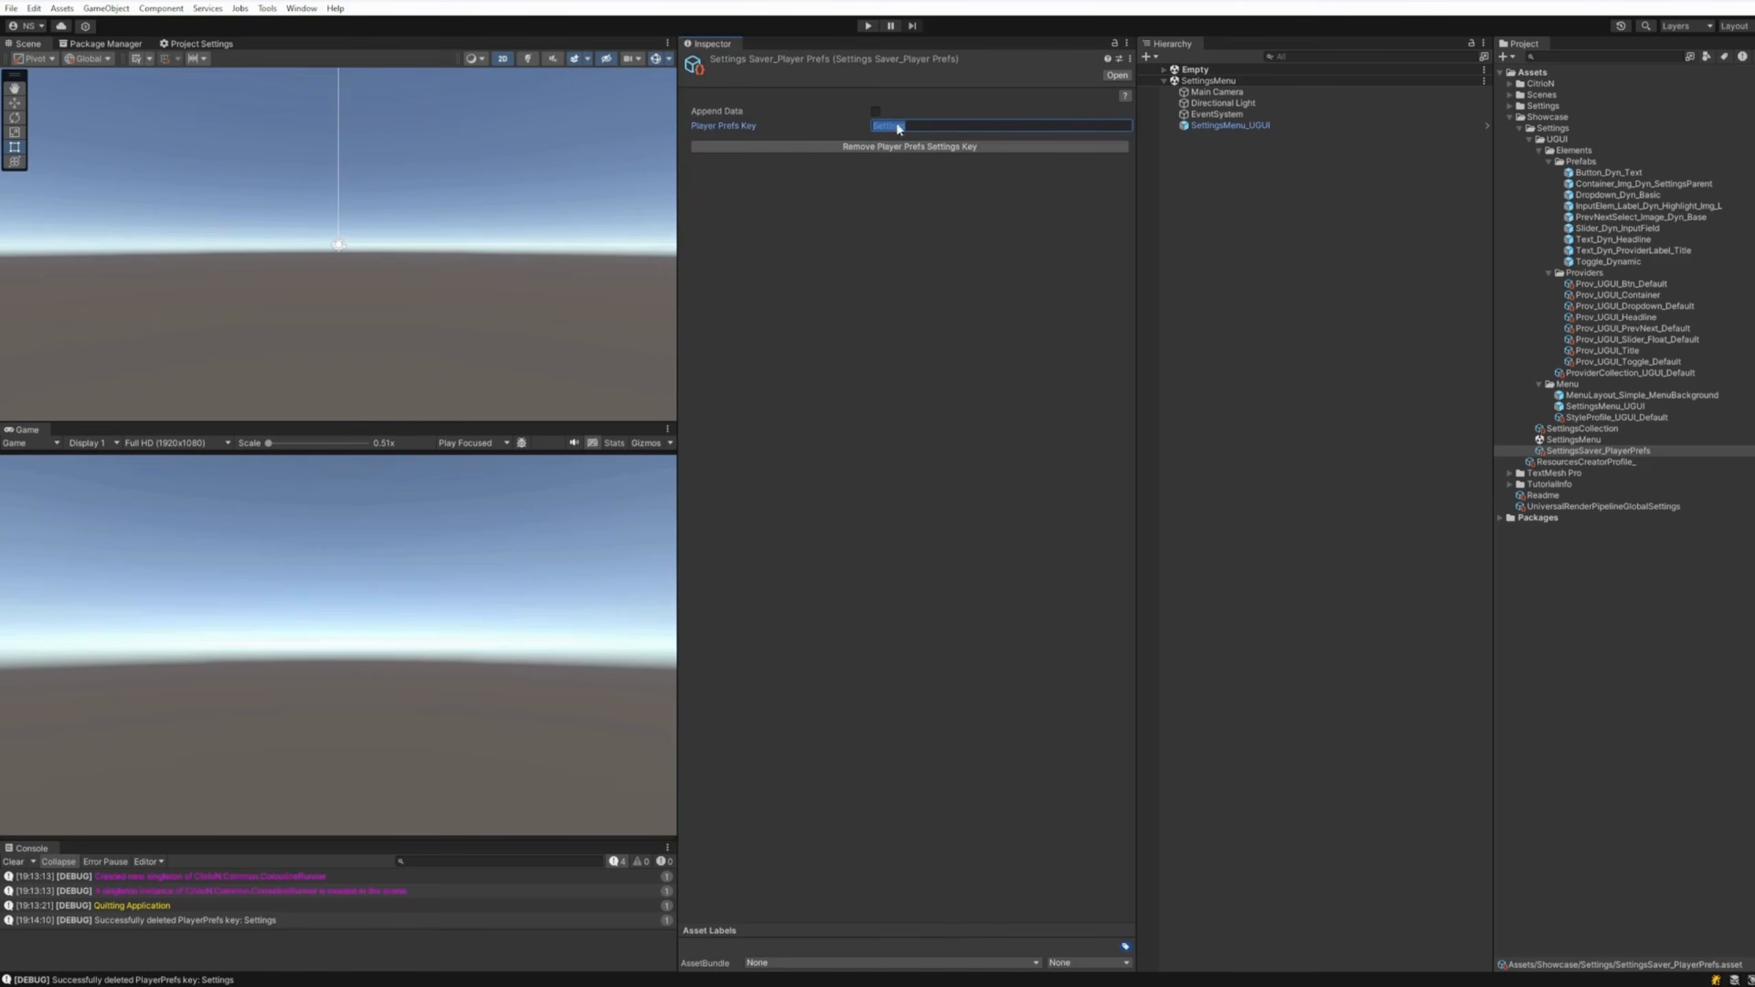
left_click(962, 216)
Display the SettingsCollection asset and open its UGUI layout prefab for editing
left_click(1578, 429)
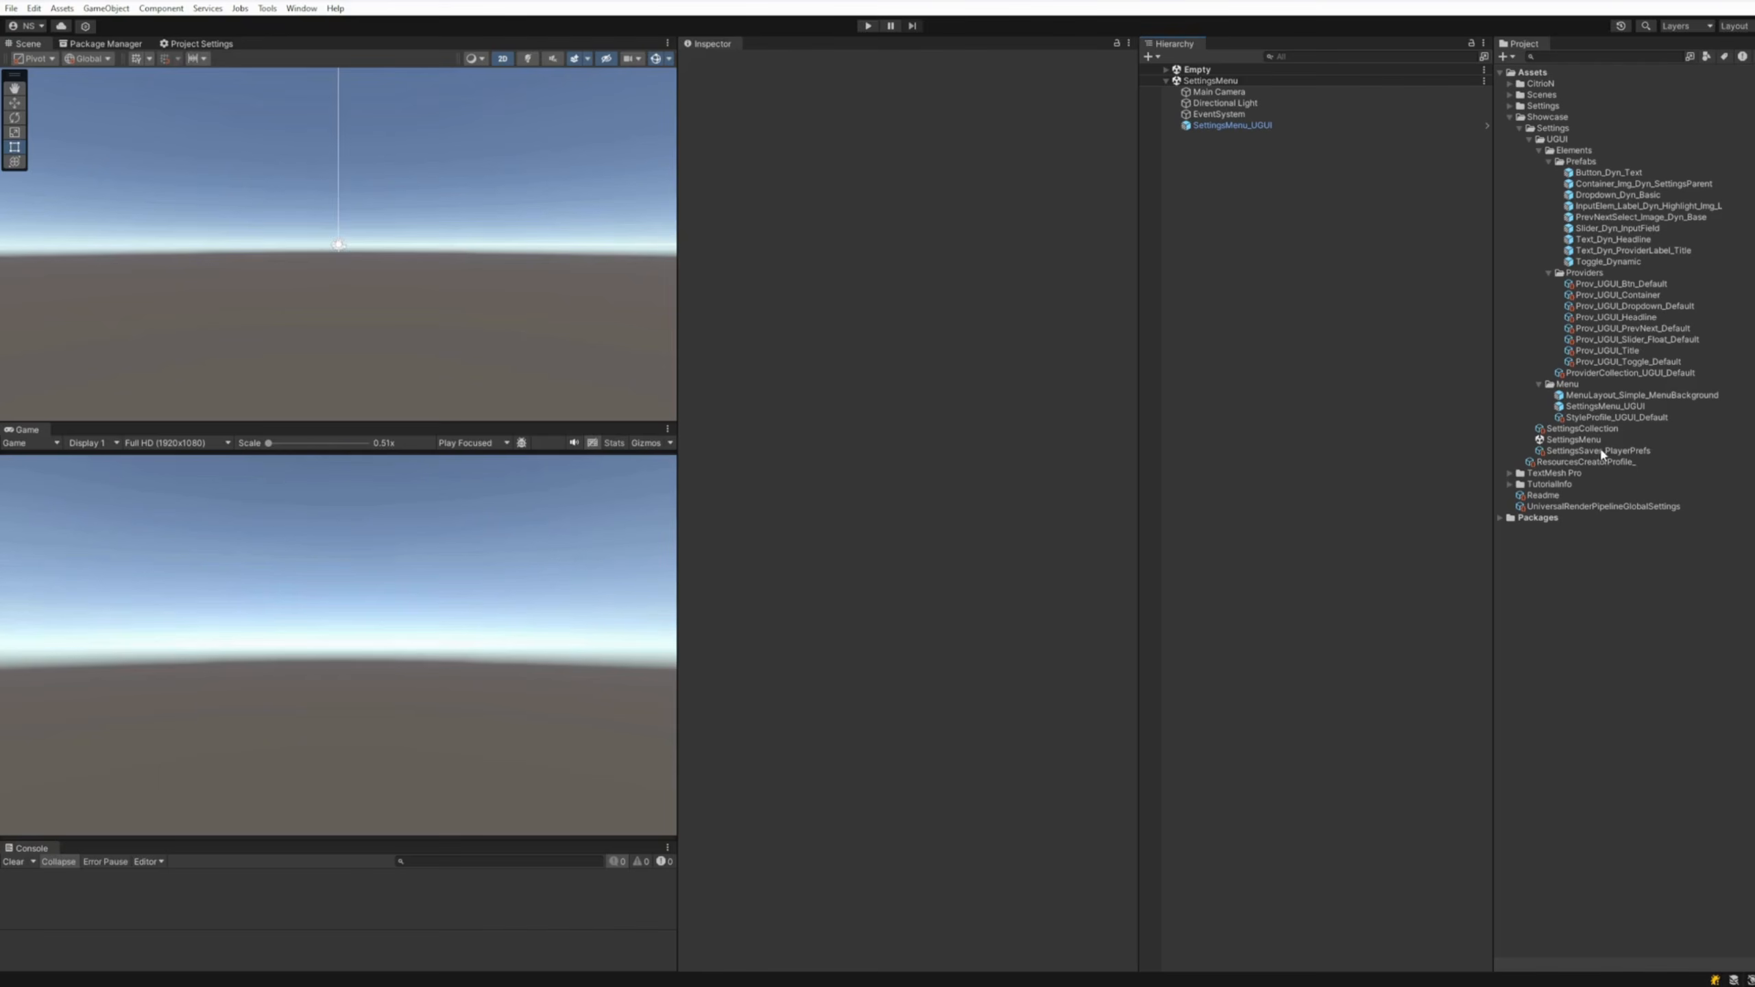
left_click(1581, 429)
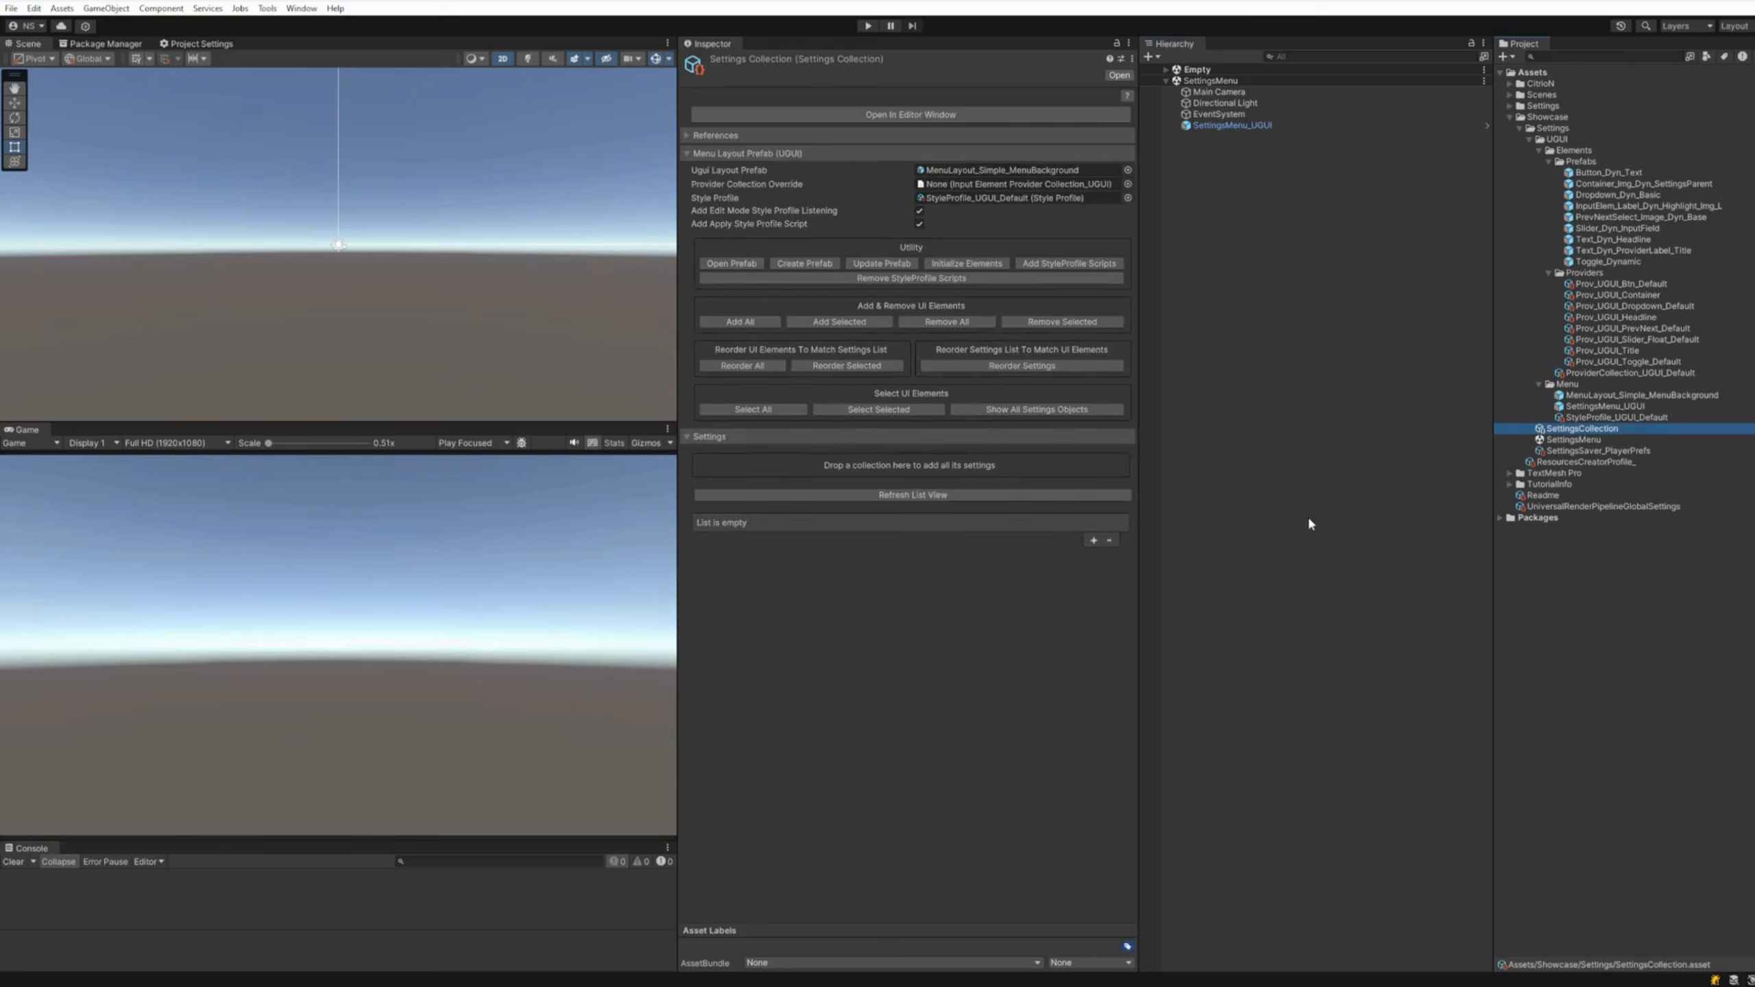
left_click(731, 263)
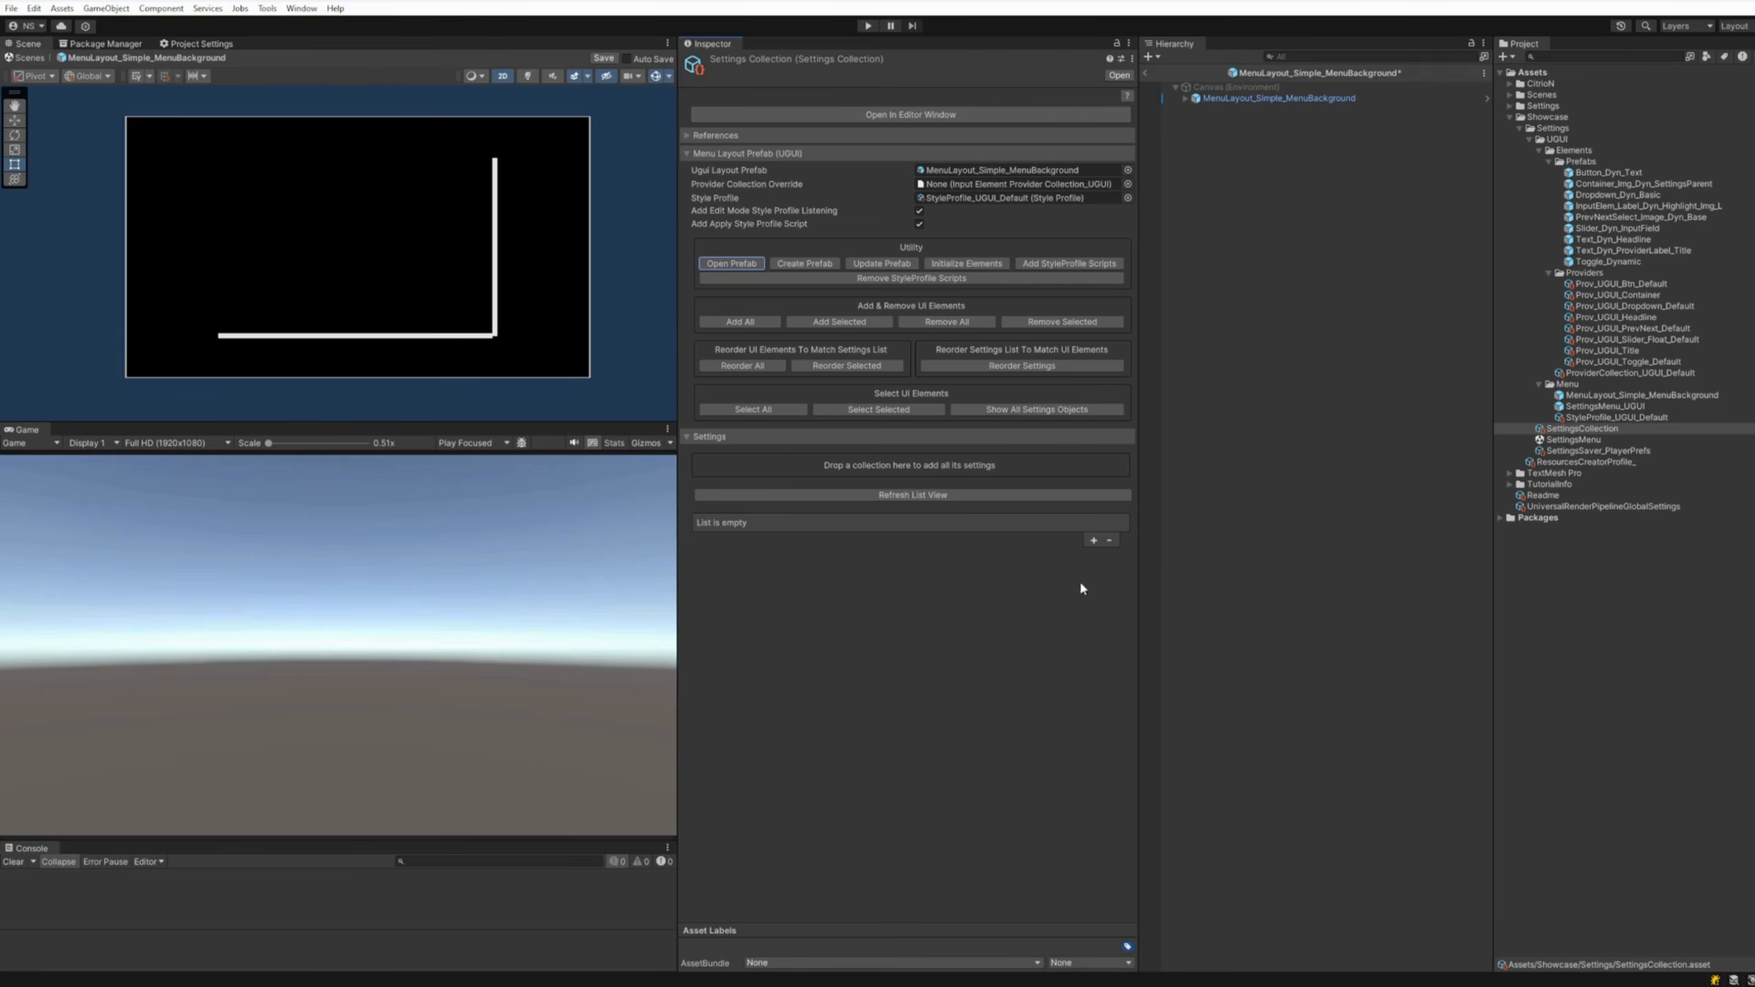
Add the Target Framerate setting to the empty SettingsCollection and create its UI element in the layout prefab
left_click(1093, 541)
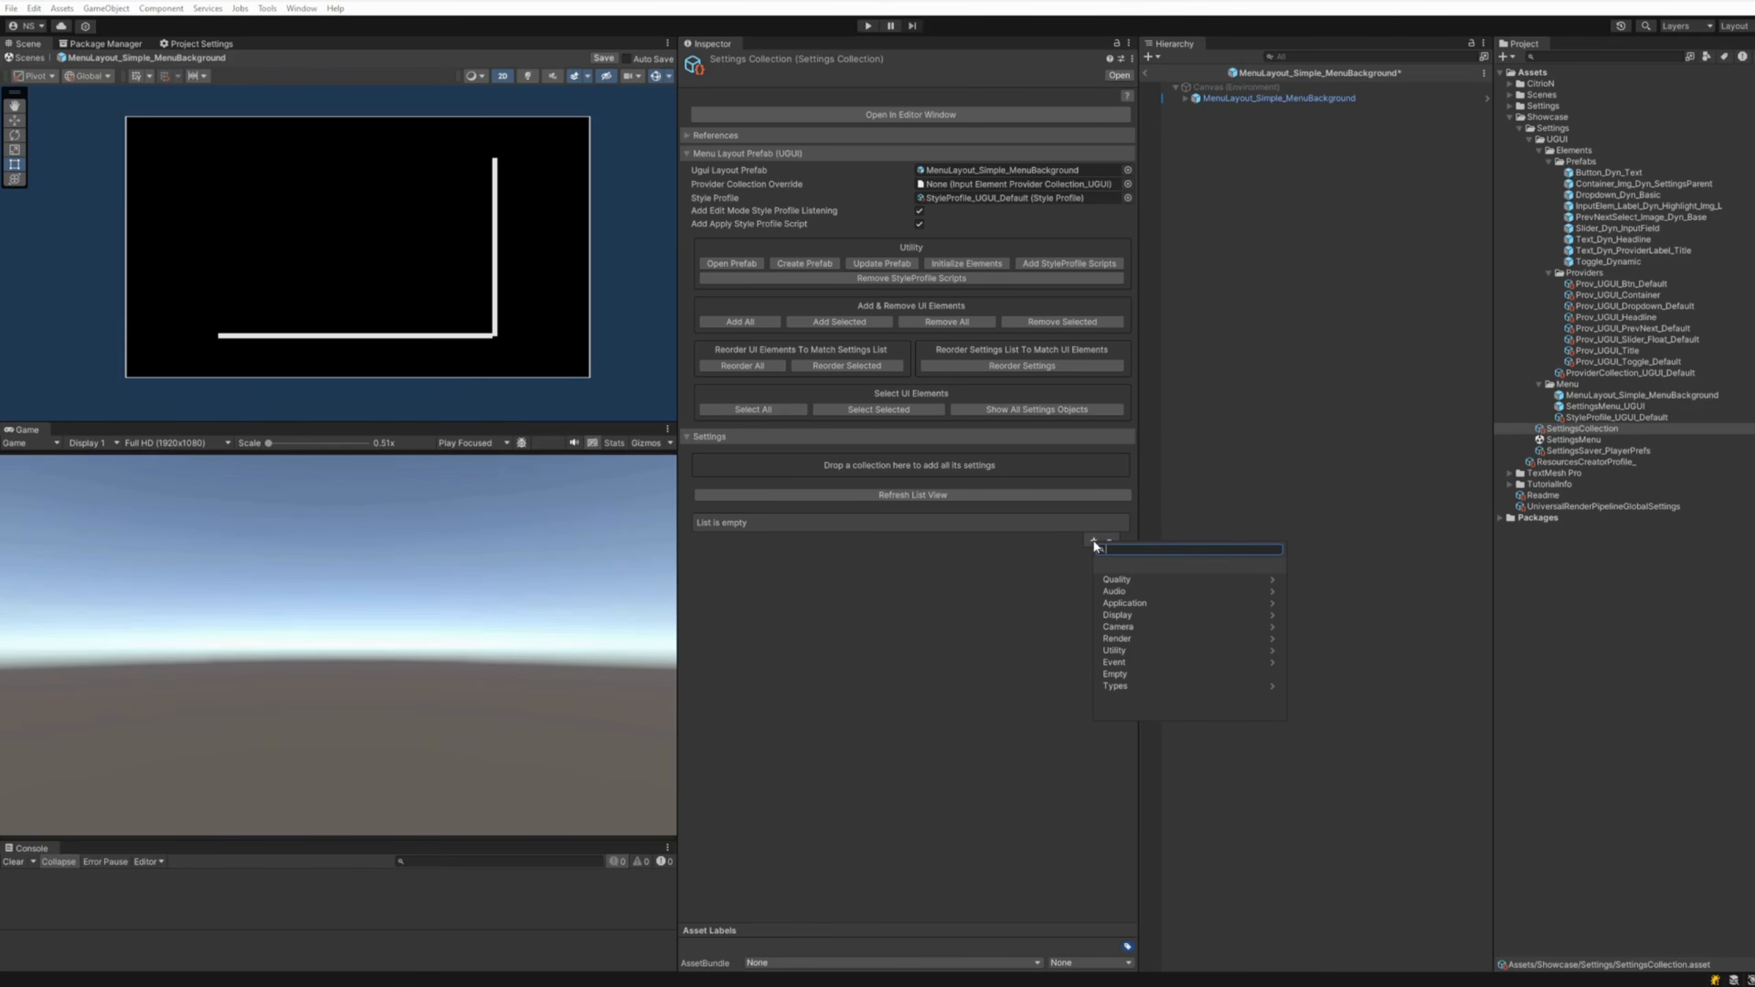
type("fram")
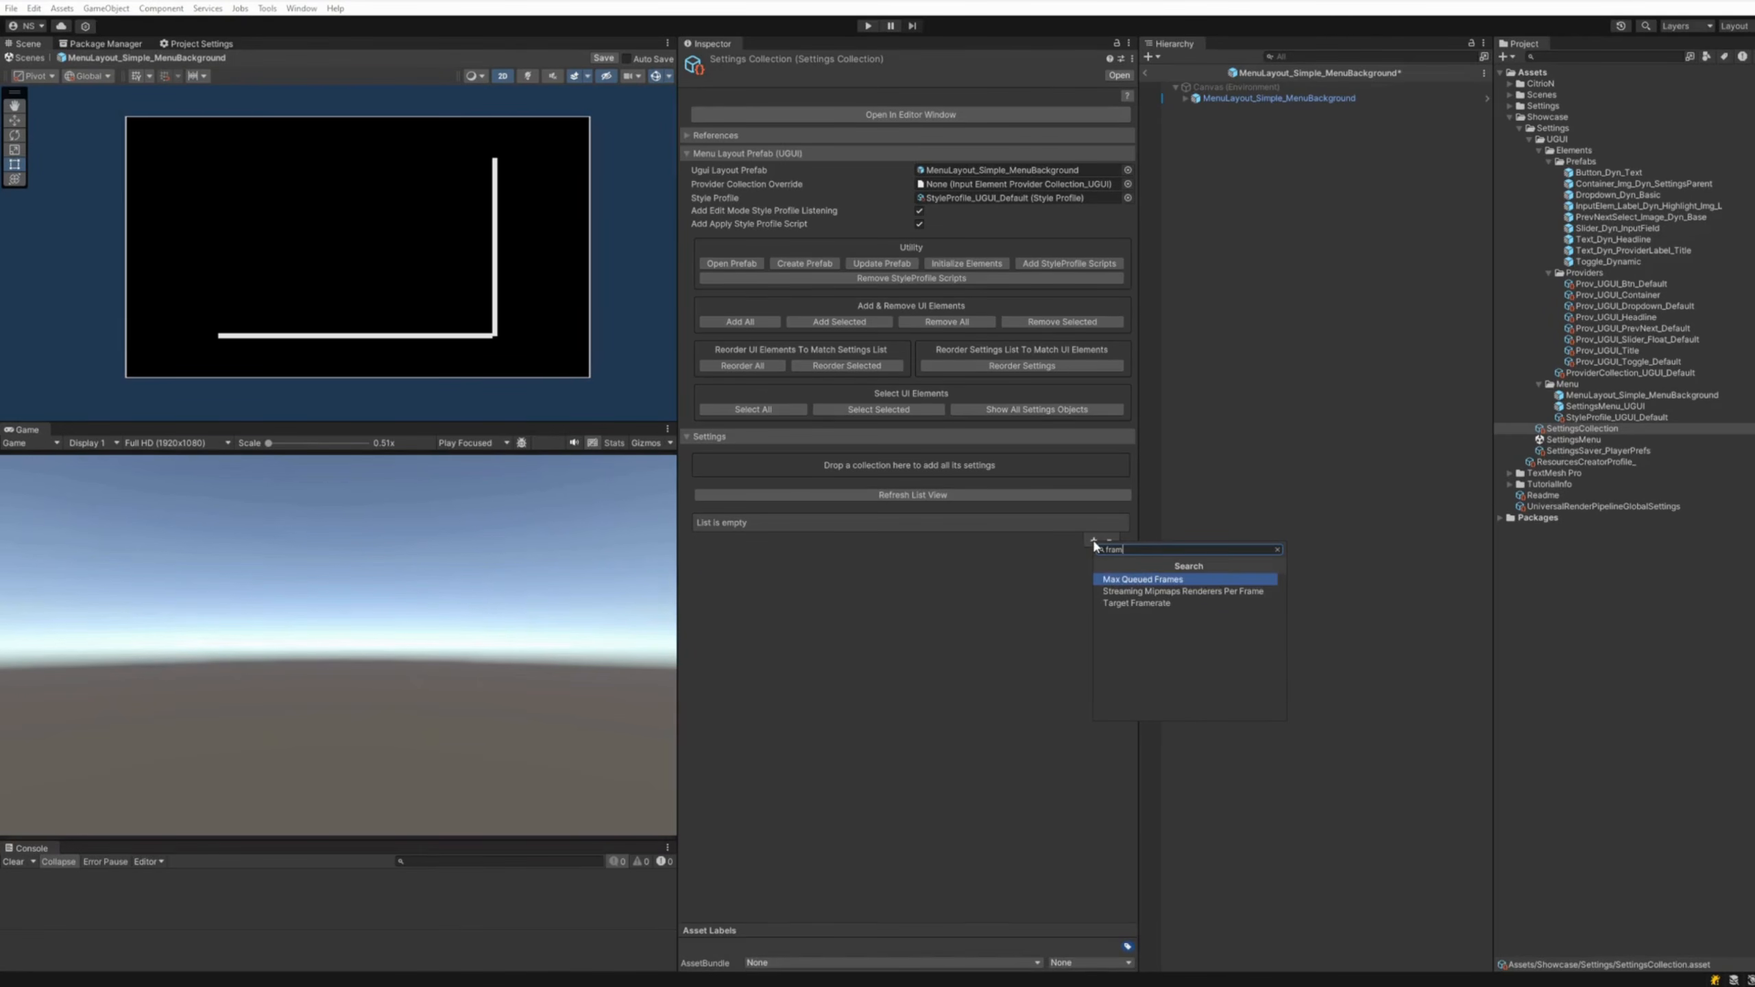
left_click(1137, 603)
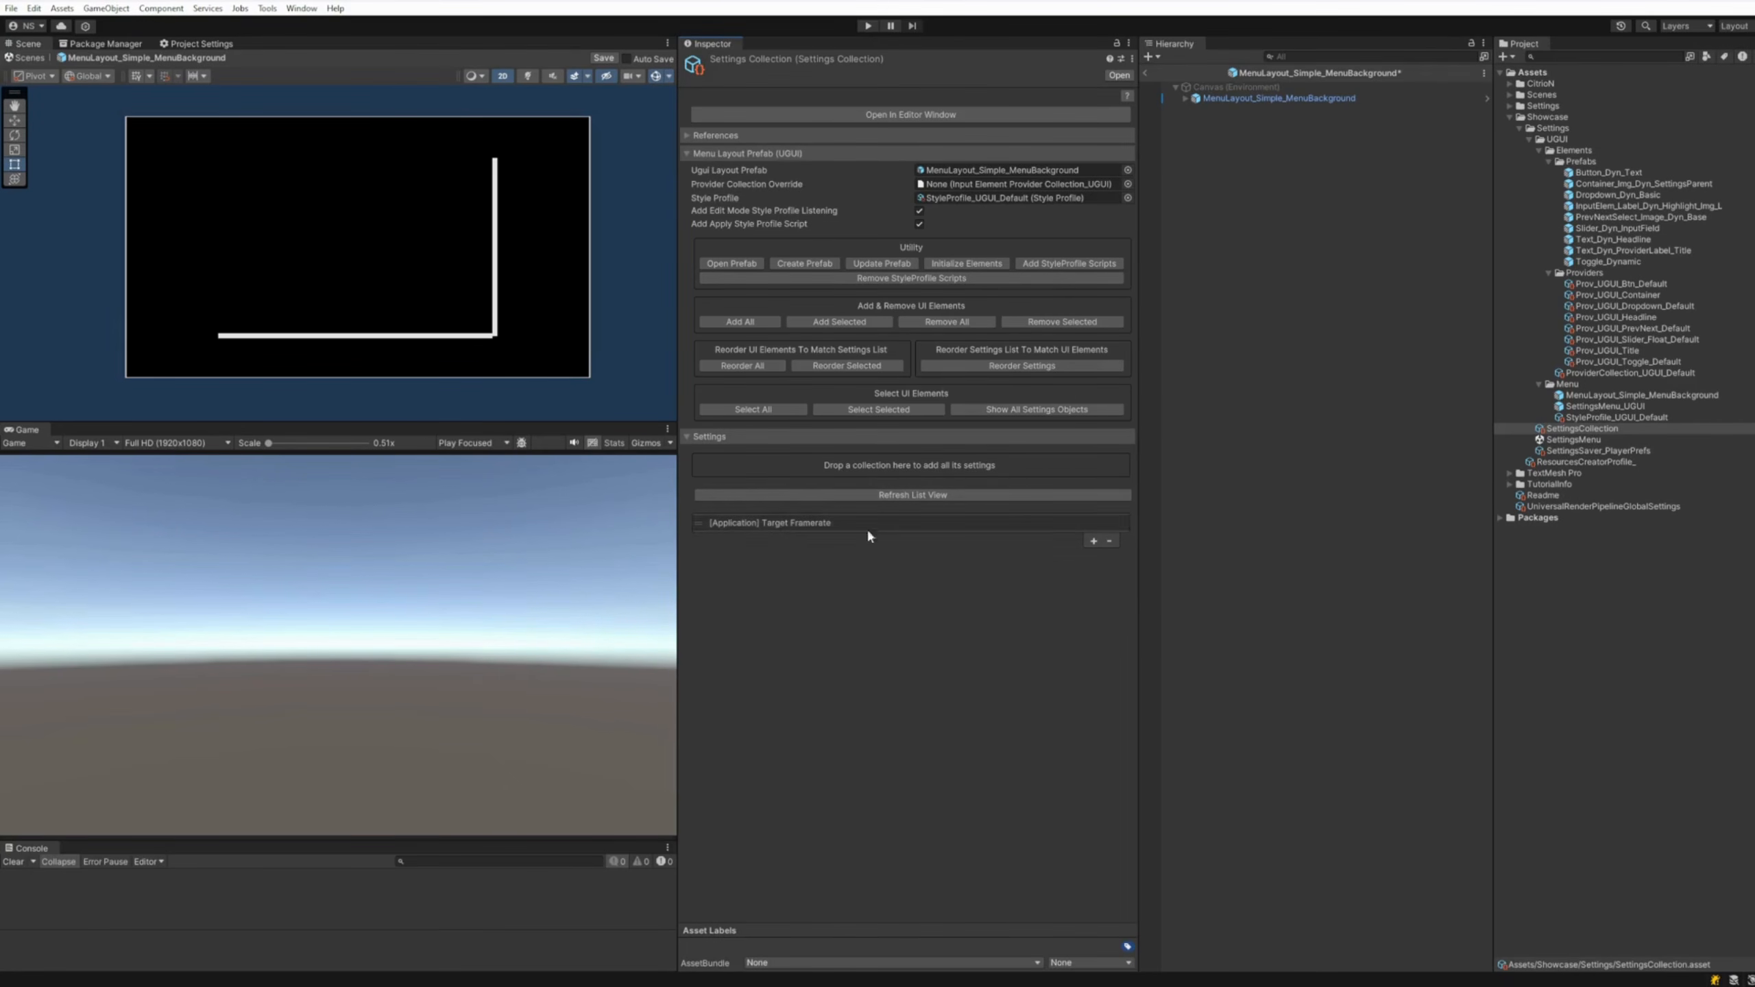
left_click(740, 322)
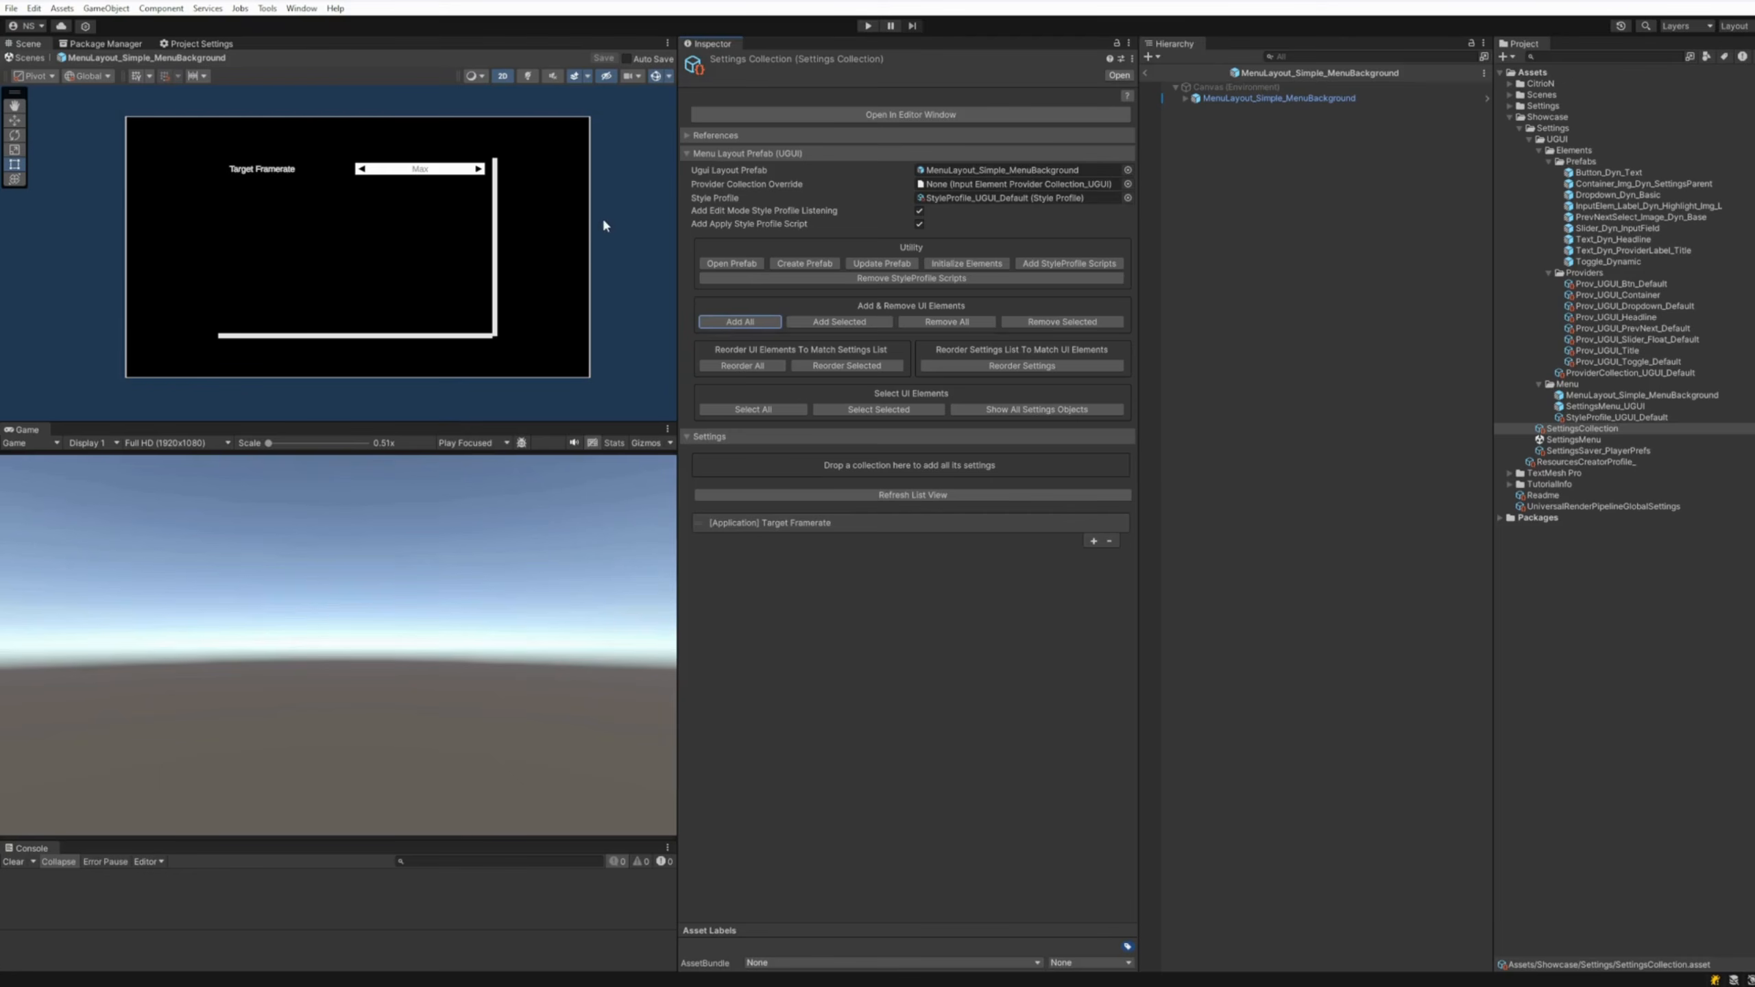
Add the Shadow Distance setting to the SettingsCollection and create its UI element in the layout prefab
left_click(1092, 542)
type("s")
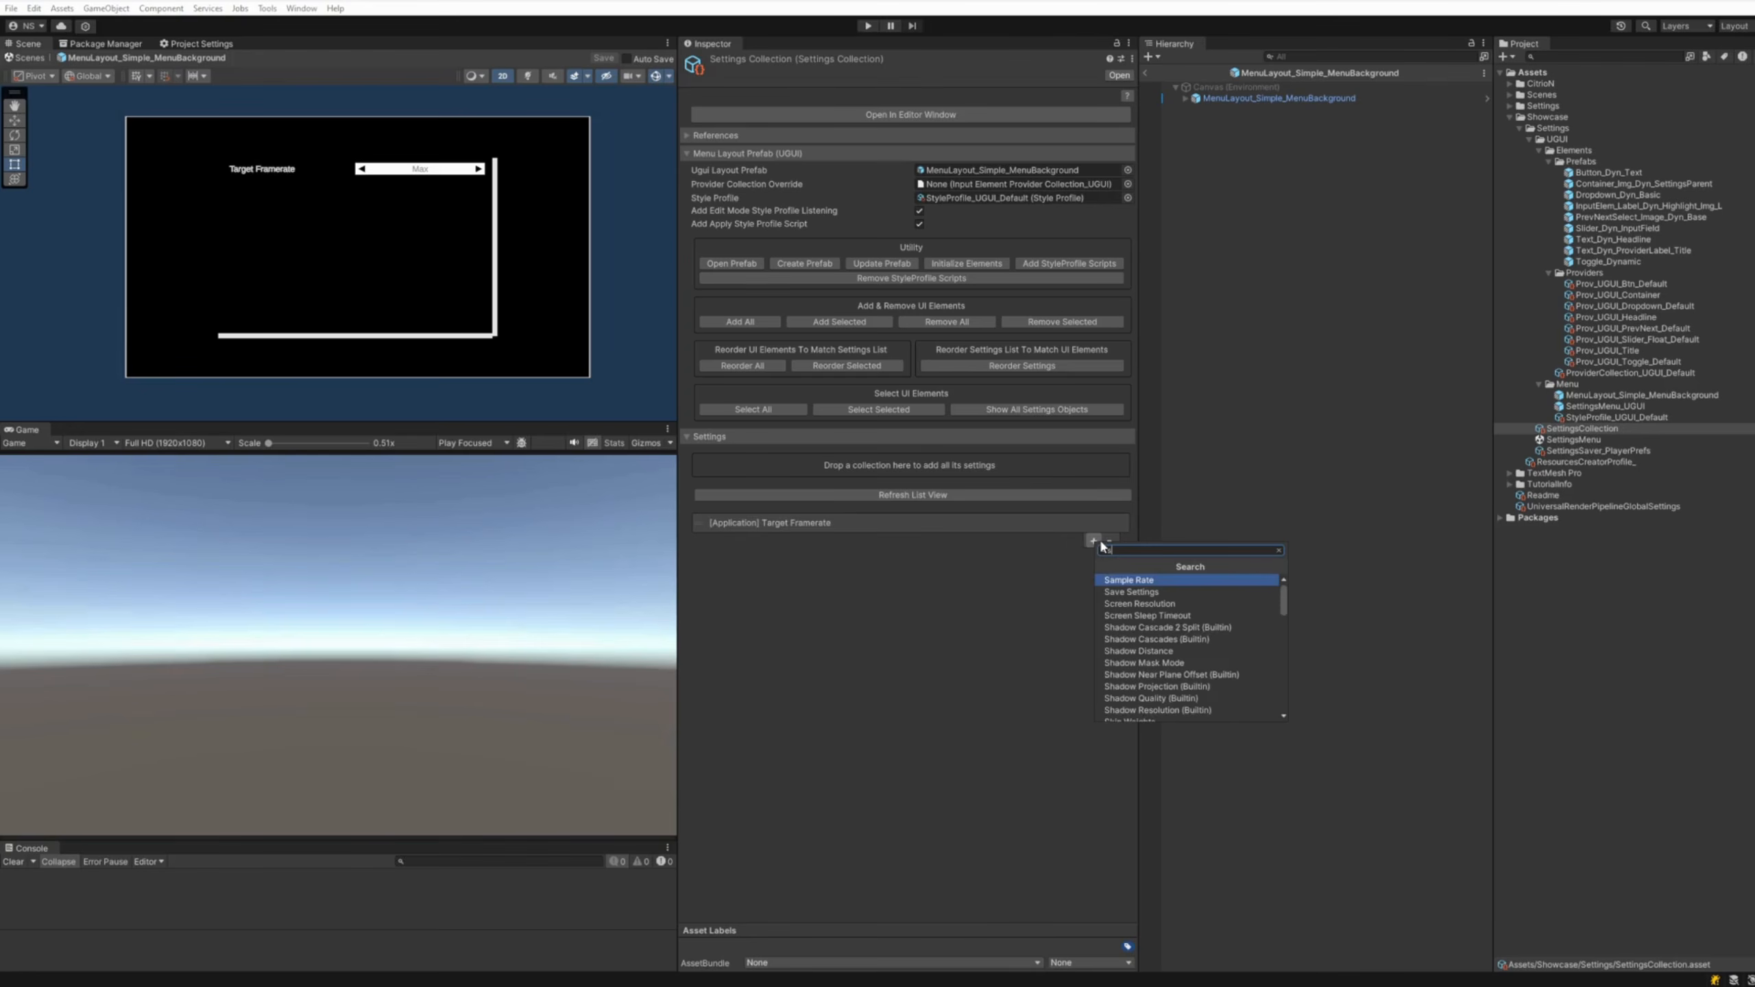
type("ha")
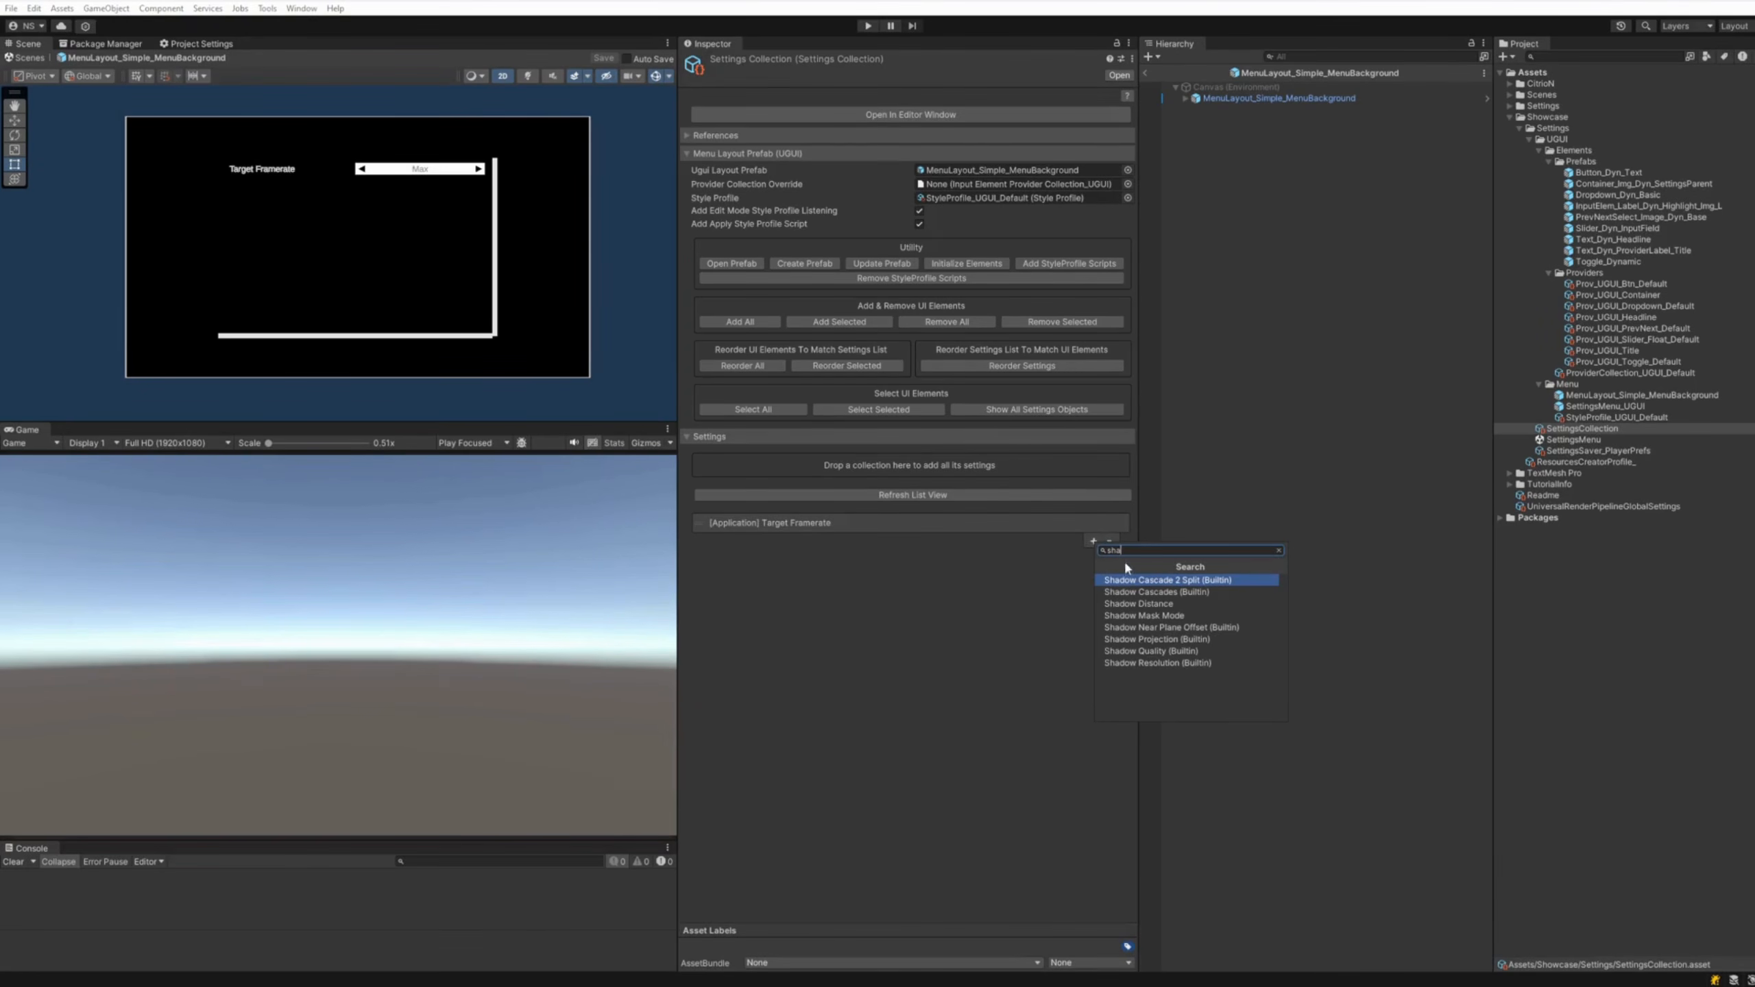
left_click(1140, 604)
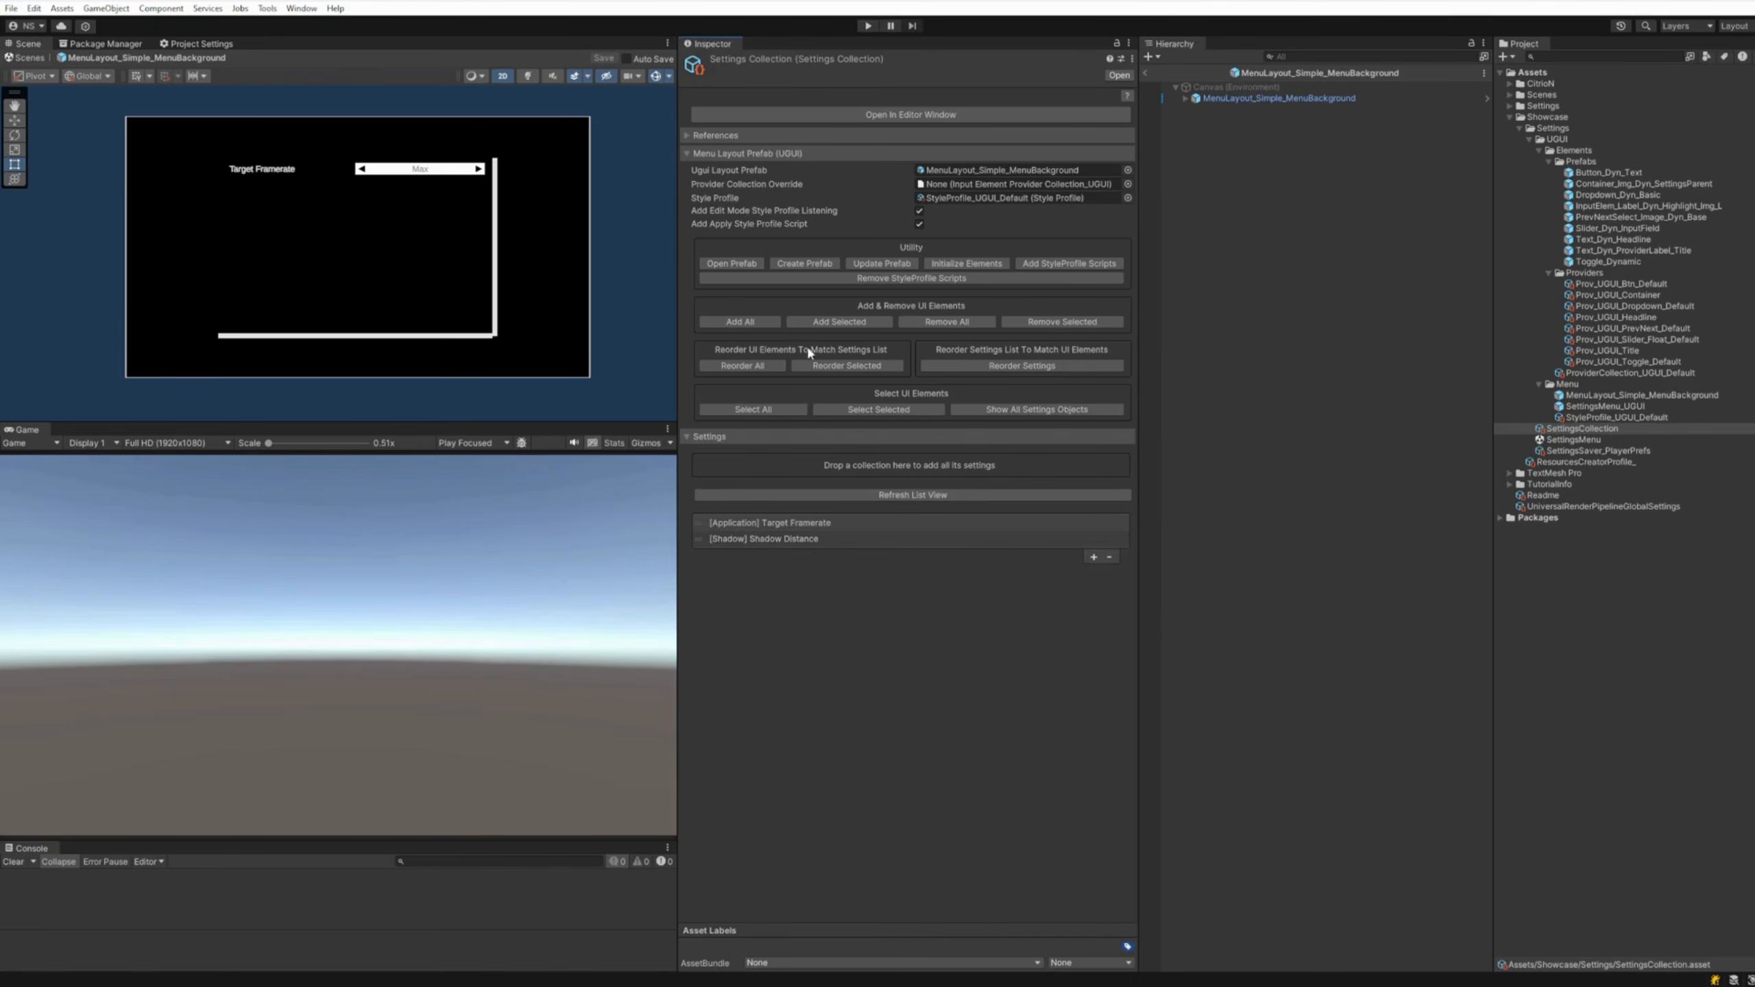
left_click(753, 322)
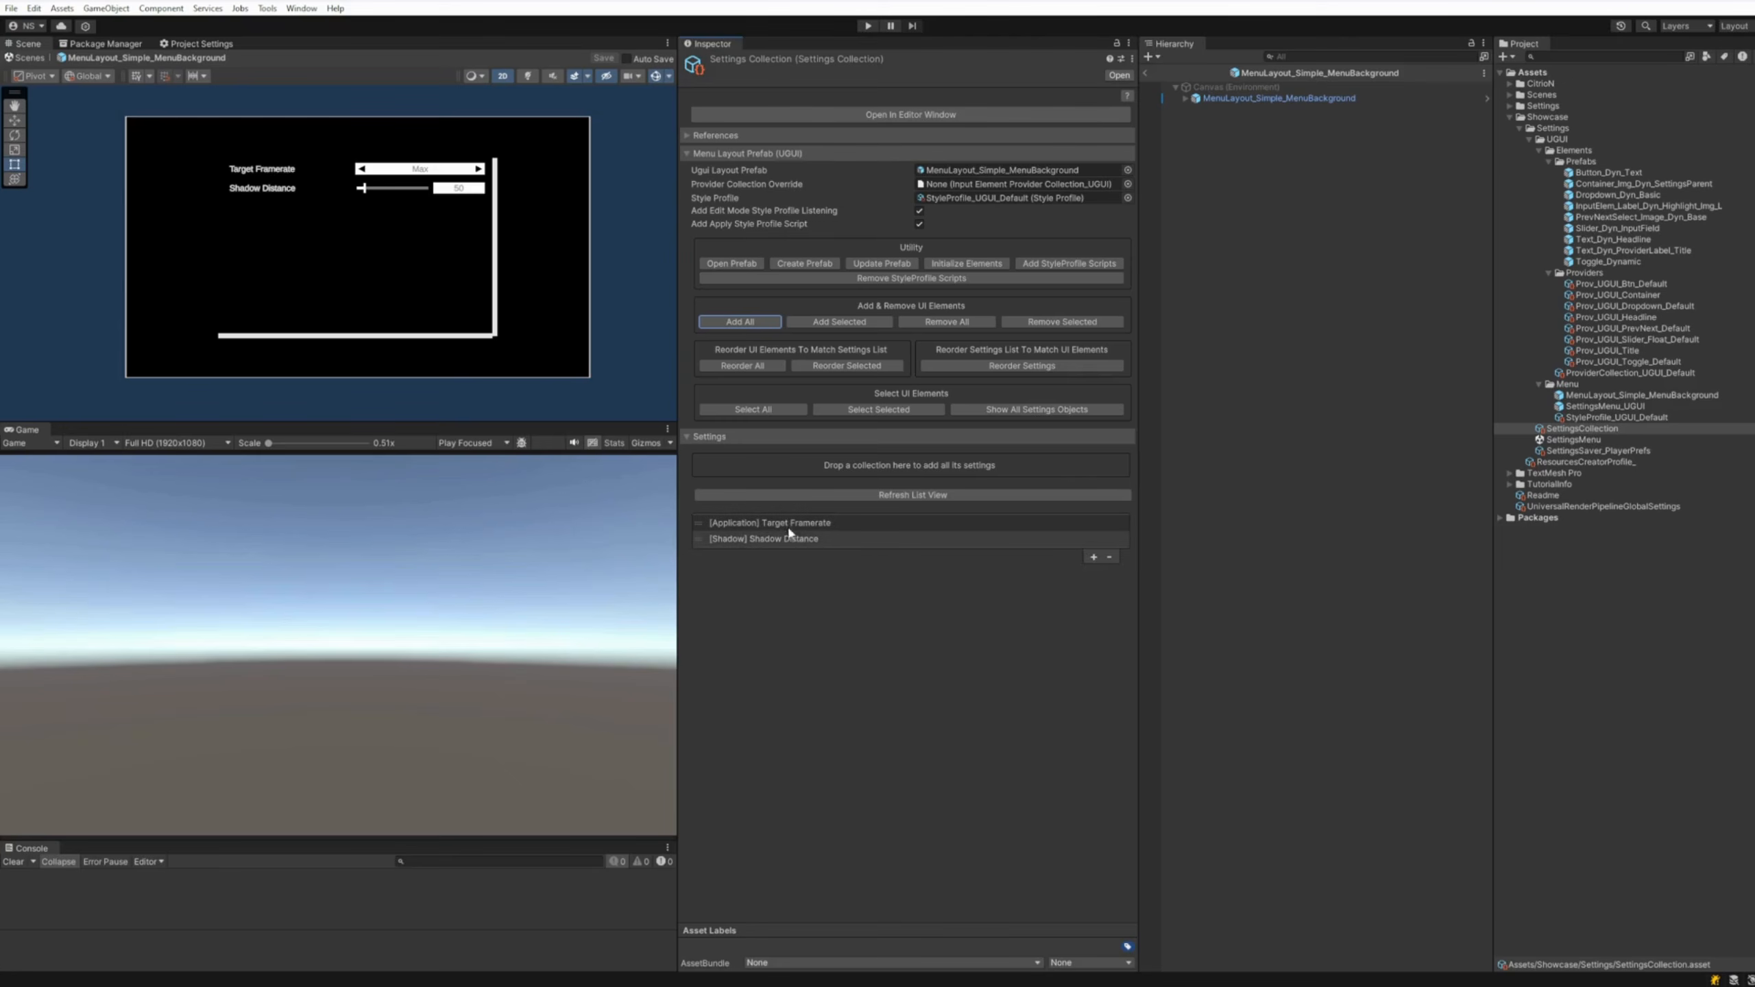
Place Shadow Distance above Target Framerate in both the settings list and the UI elements, and expand the prefab hierarchy to show both elements
left_click_drag(698, 539, 698, 525)
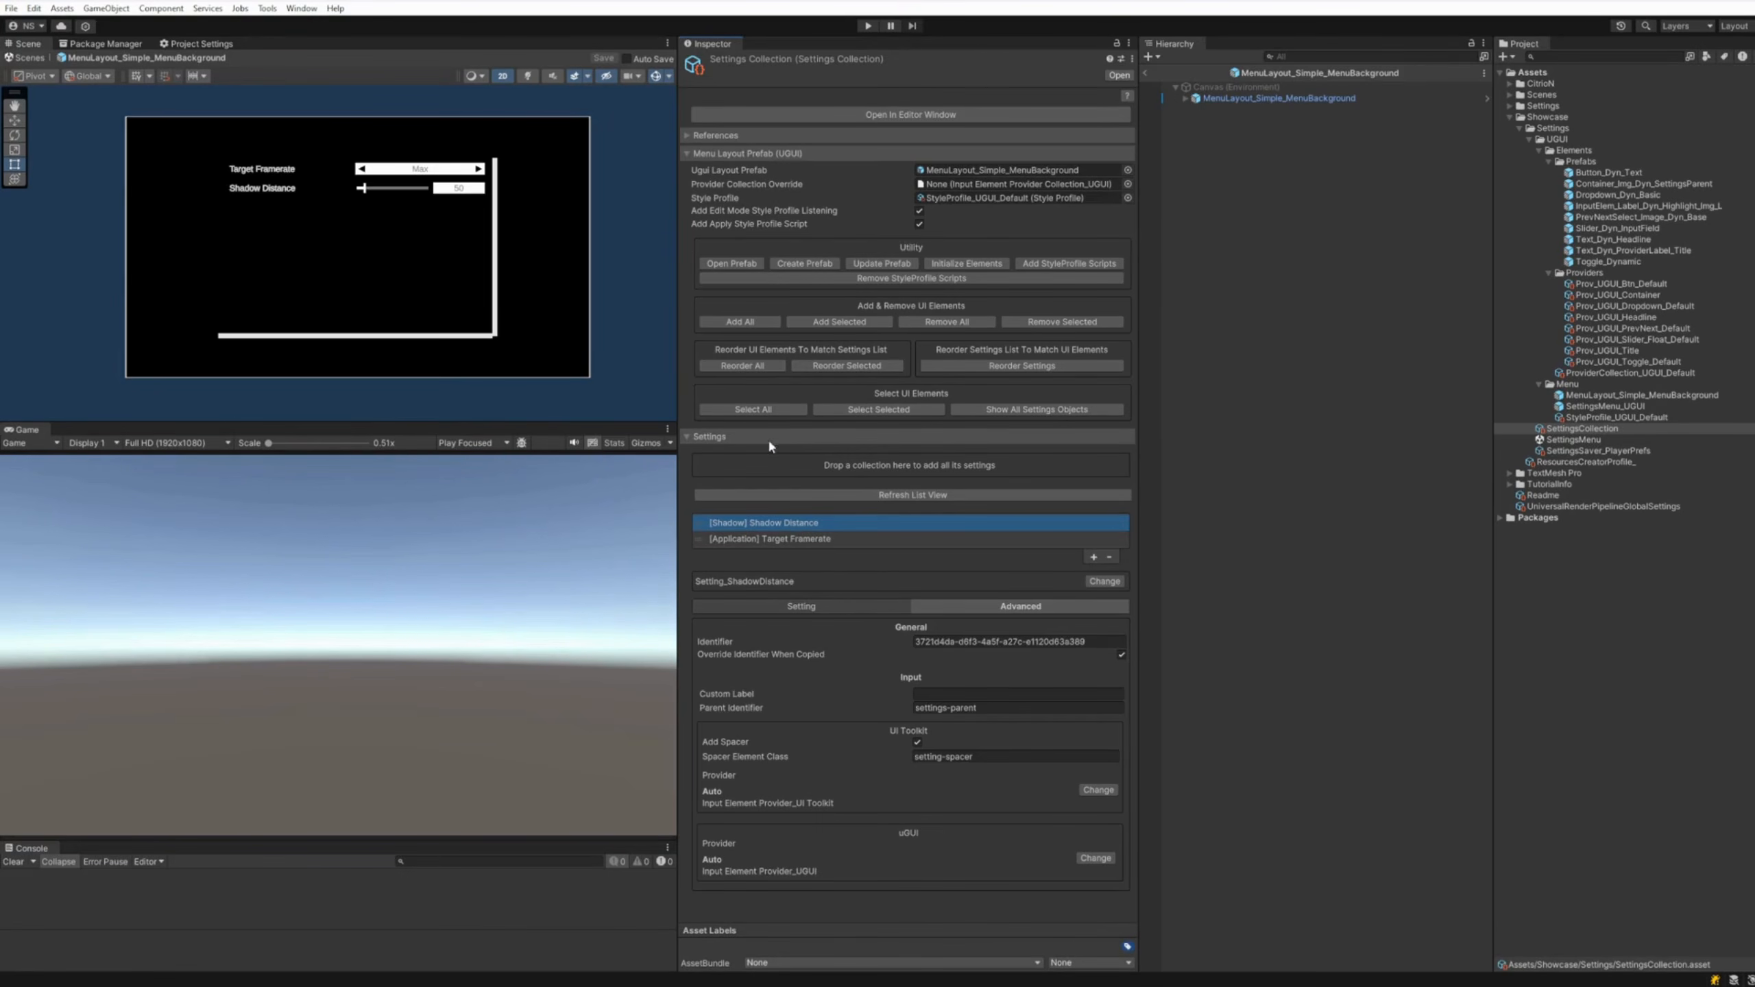
left_click(756, 370)
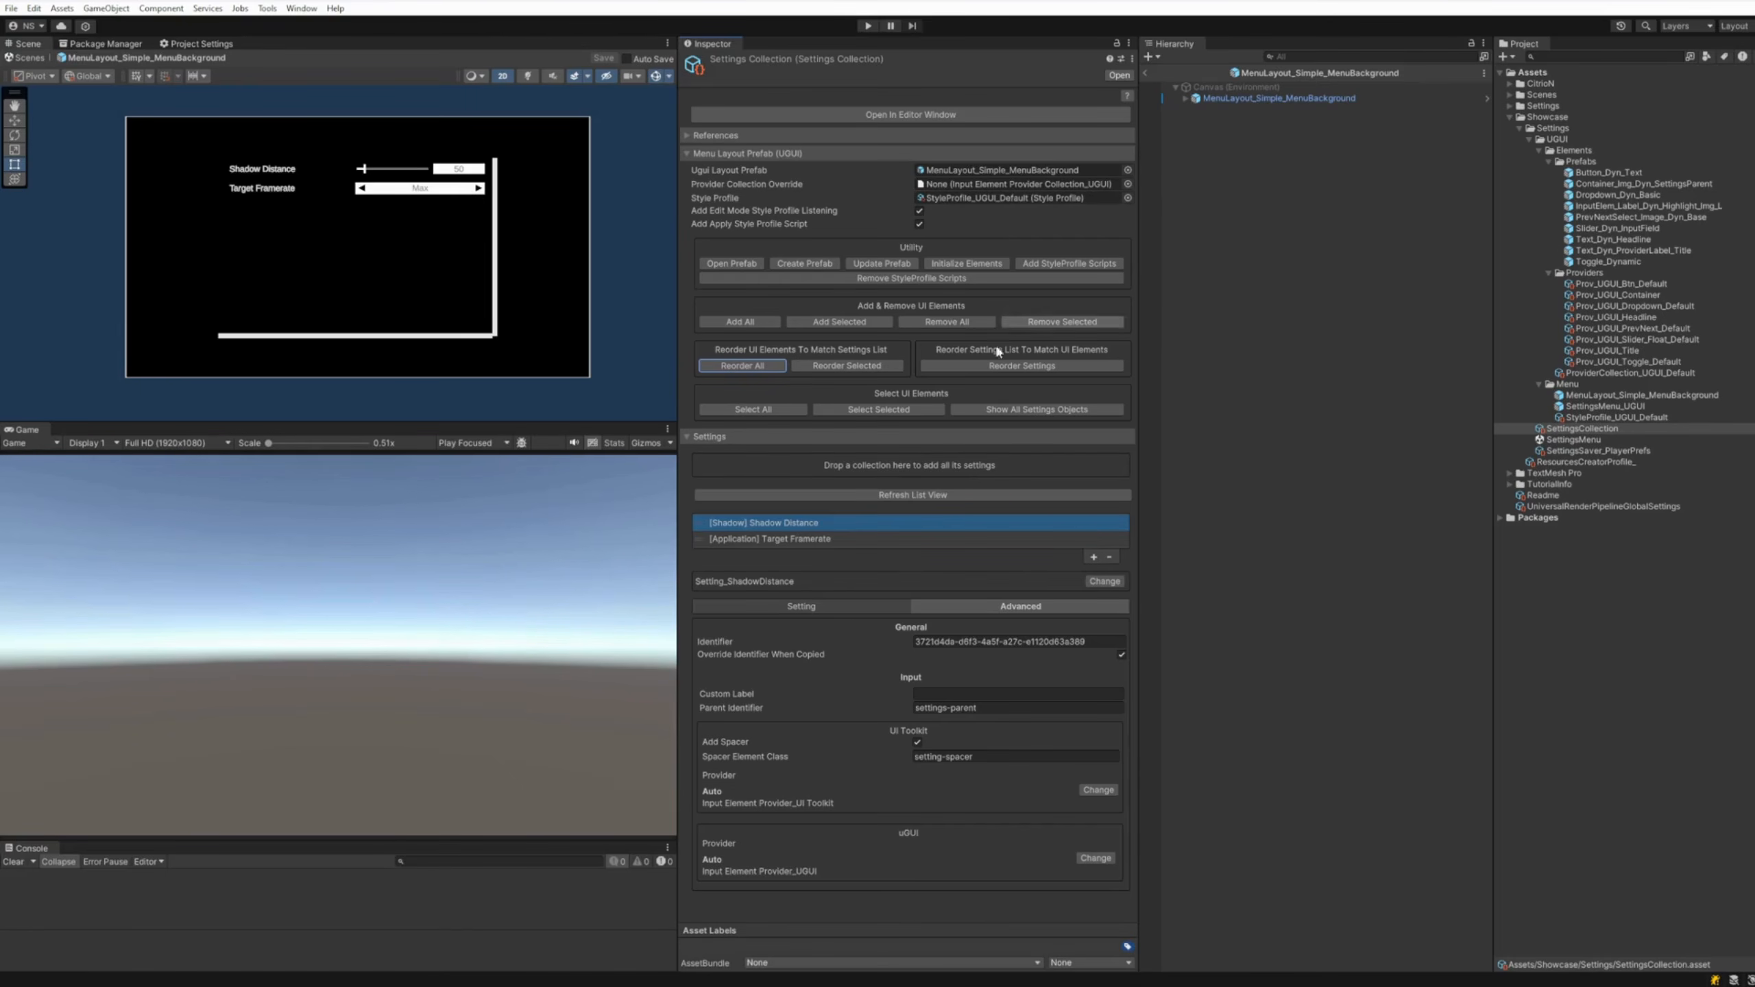
left_click(1184, 97, "alt")
left_click(1274, 377)
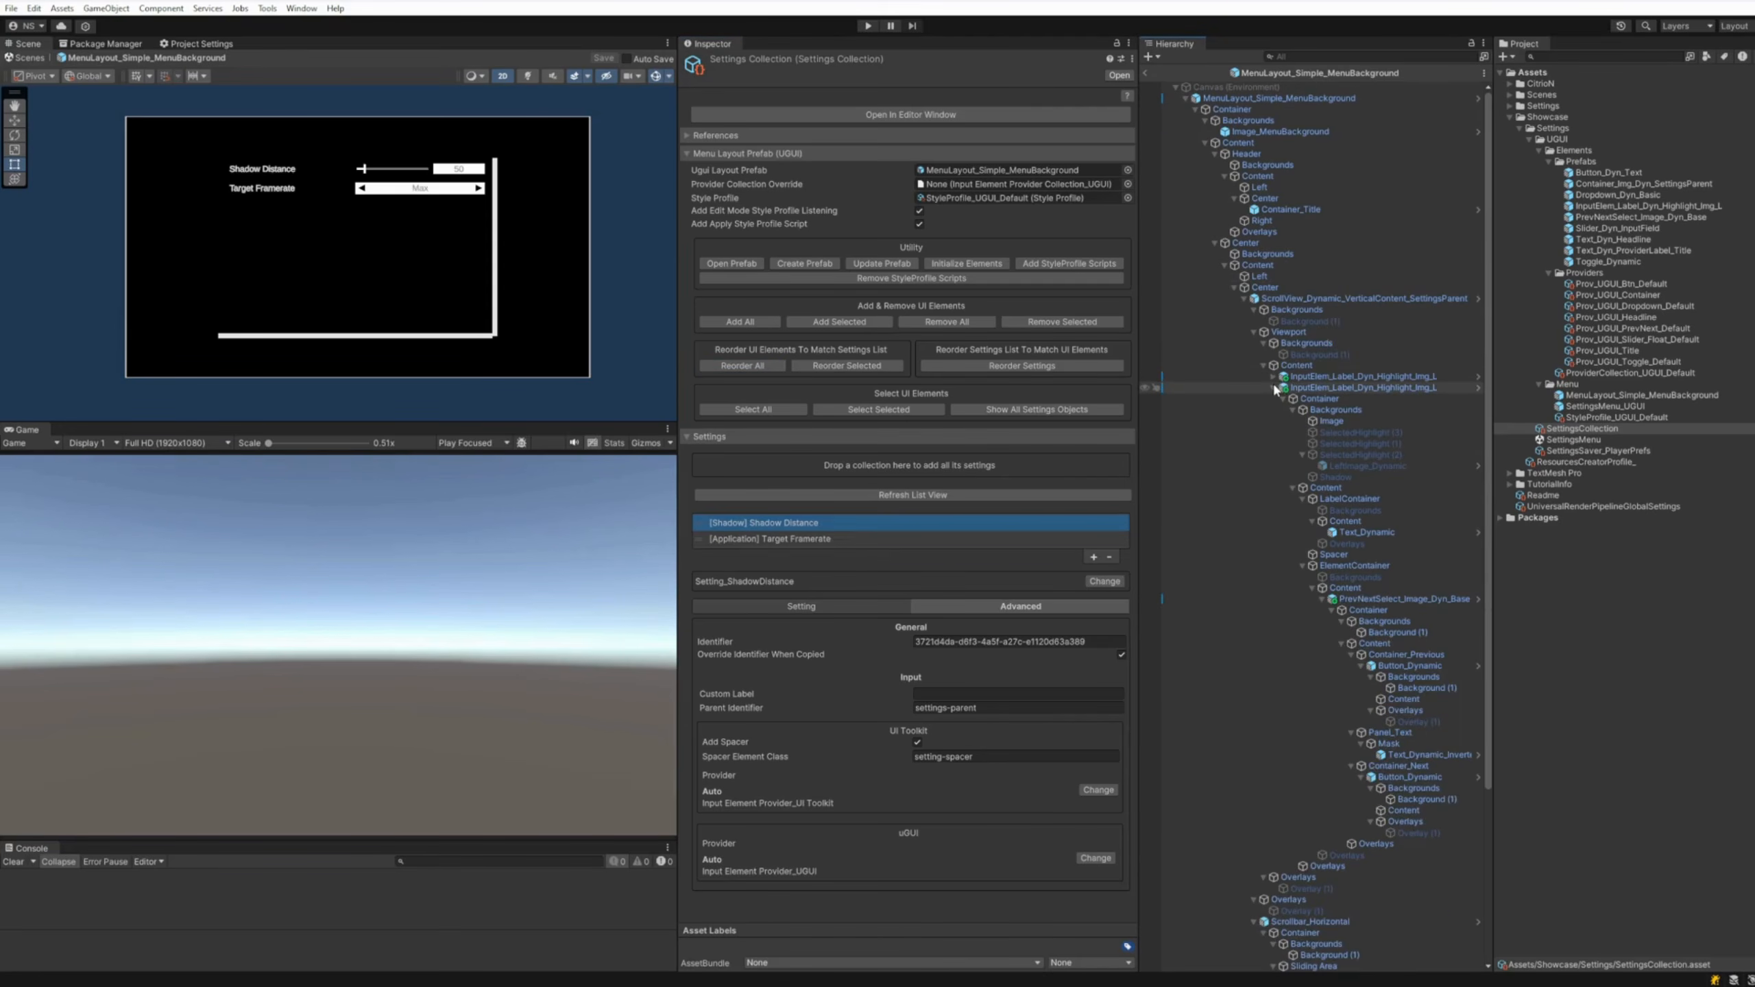
left_click(1274, 388)
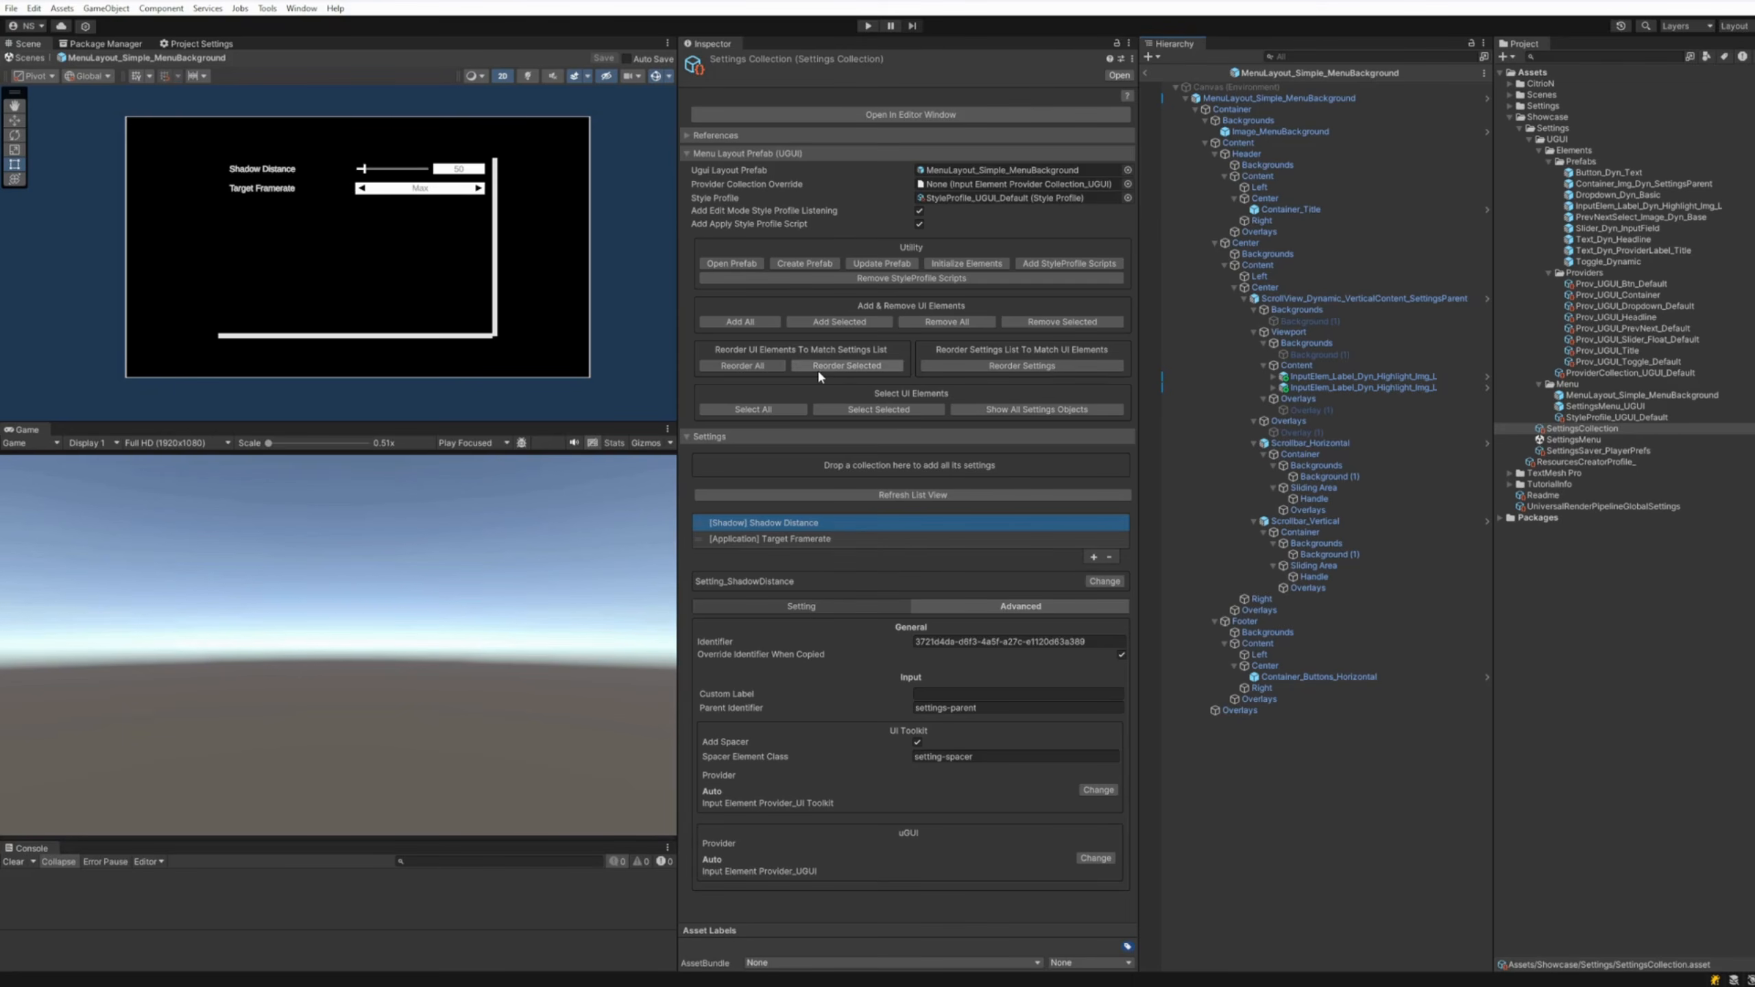
Add the Audio Enabled setting to the SettingsCollection and create its UI element in the layout prefab
left_click(1093, 557)
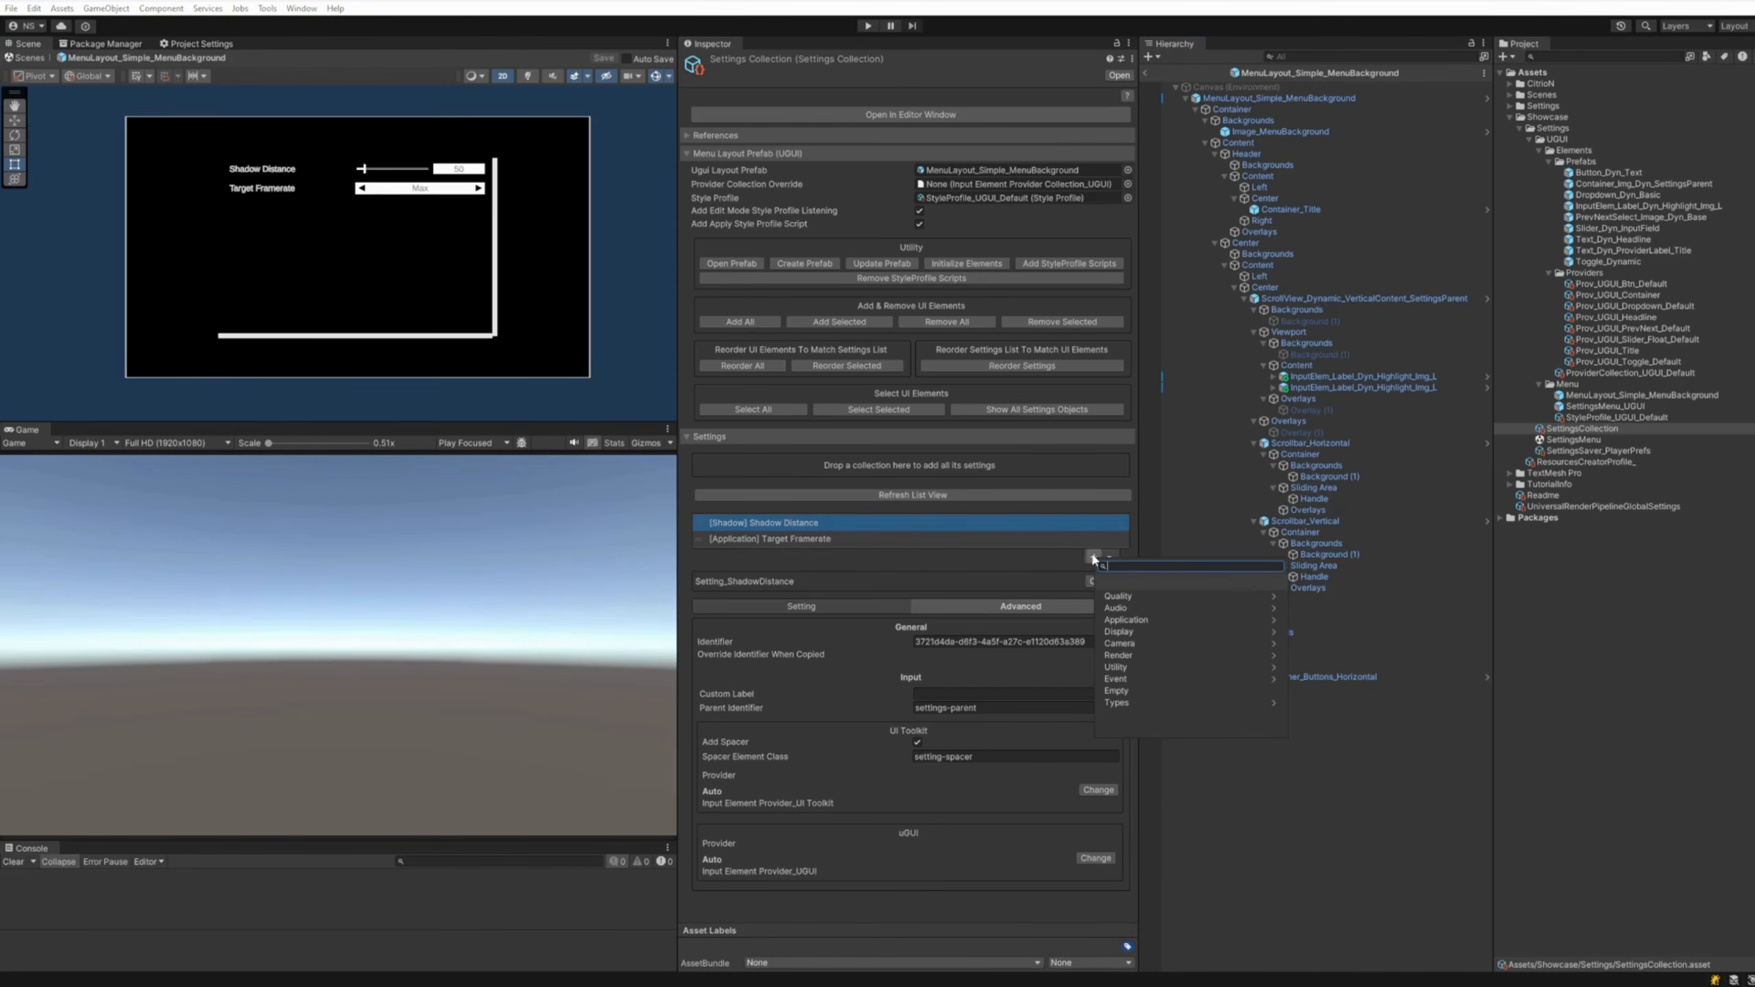
type("audio")
key("Return")
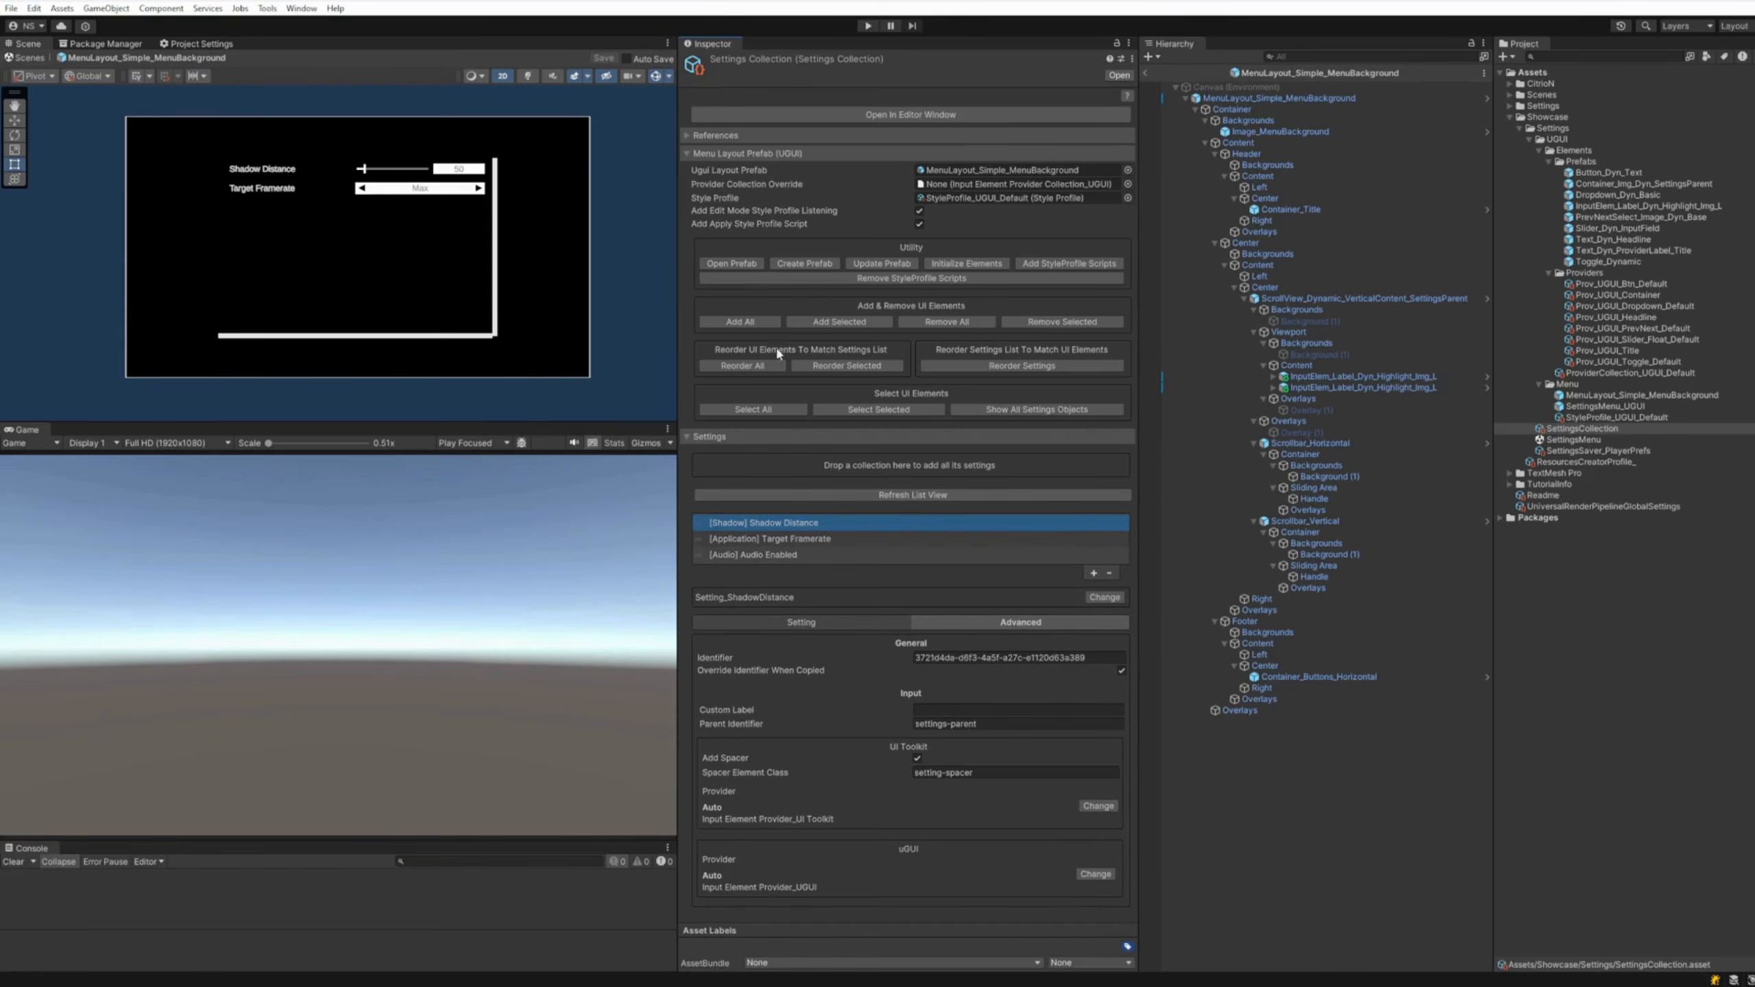
left_click(740, 321)
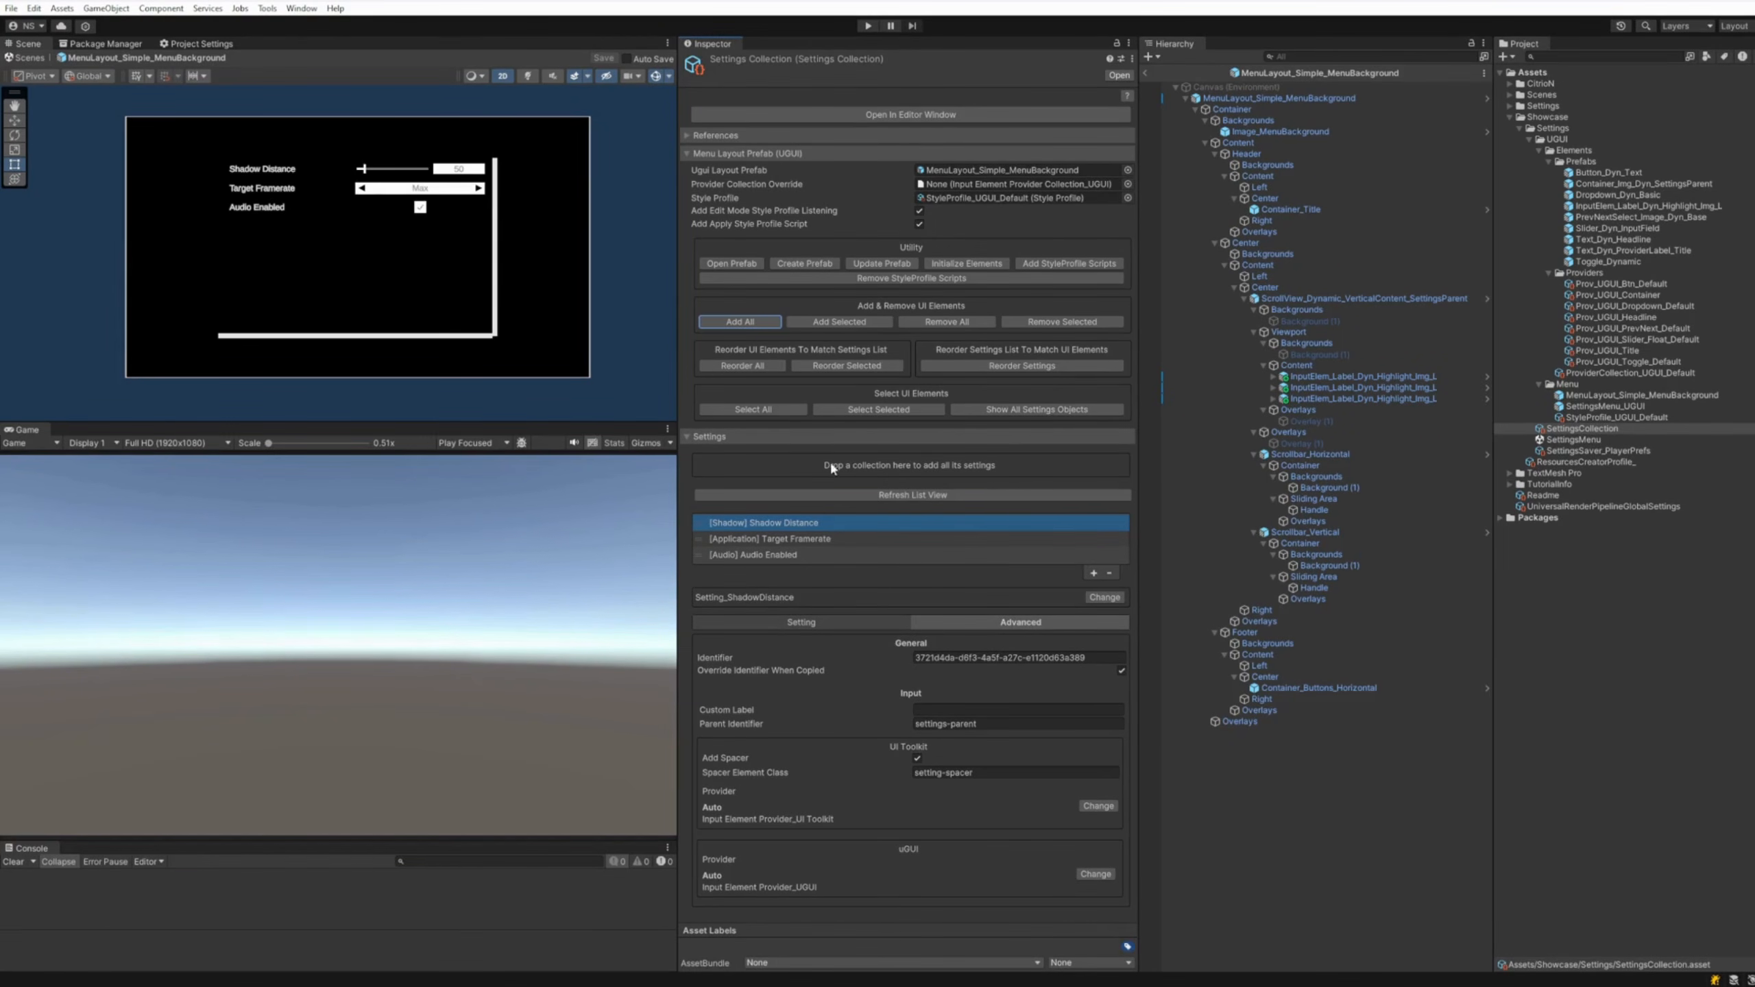
Clear all UI elements, try adding and removing only the Shadow Distance element, and recreate the elements for all settings
left_click(948, 322)
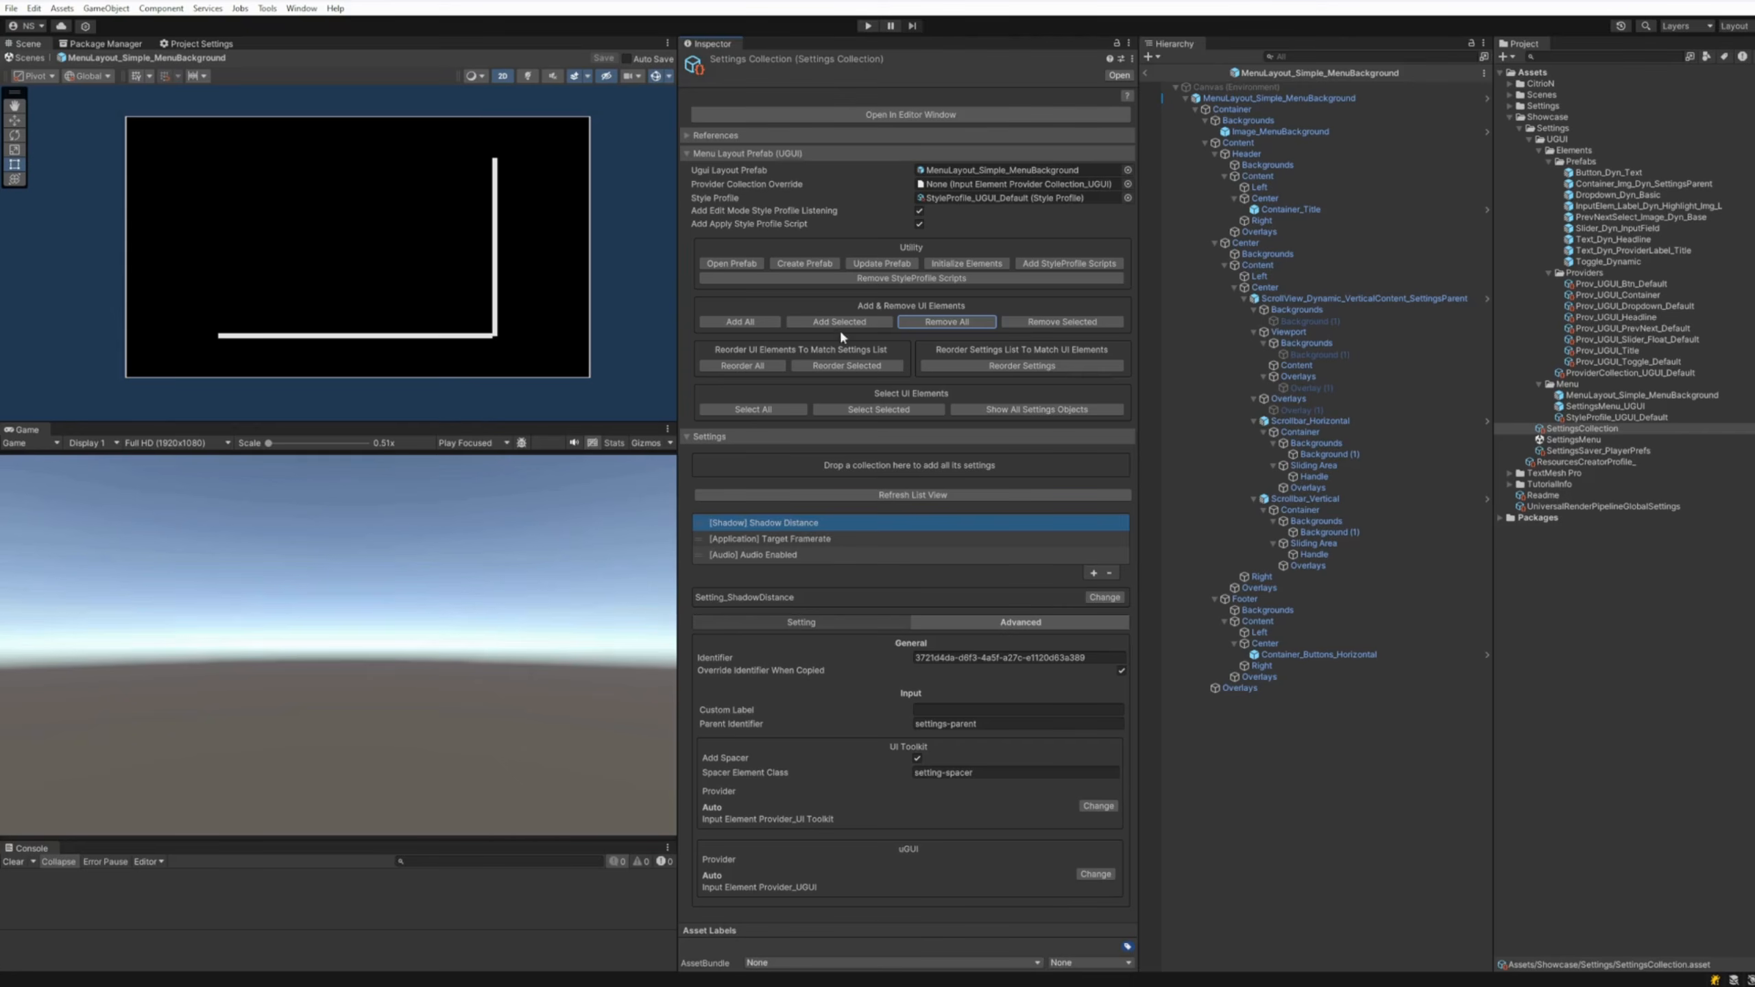
left_click(872, 322)
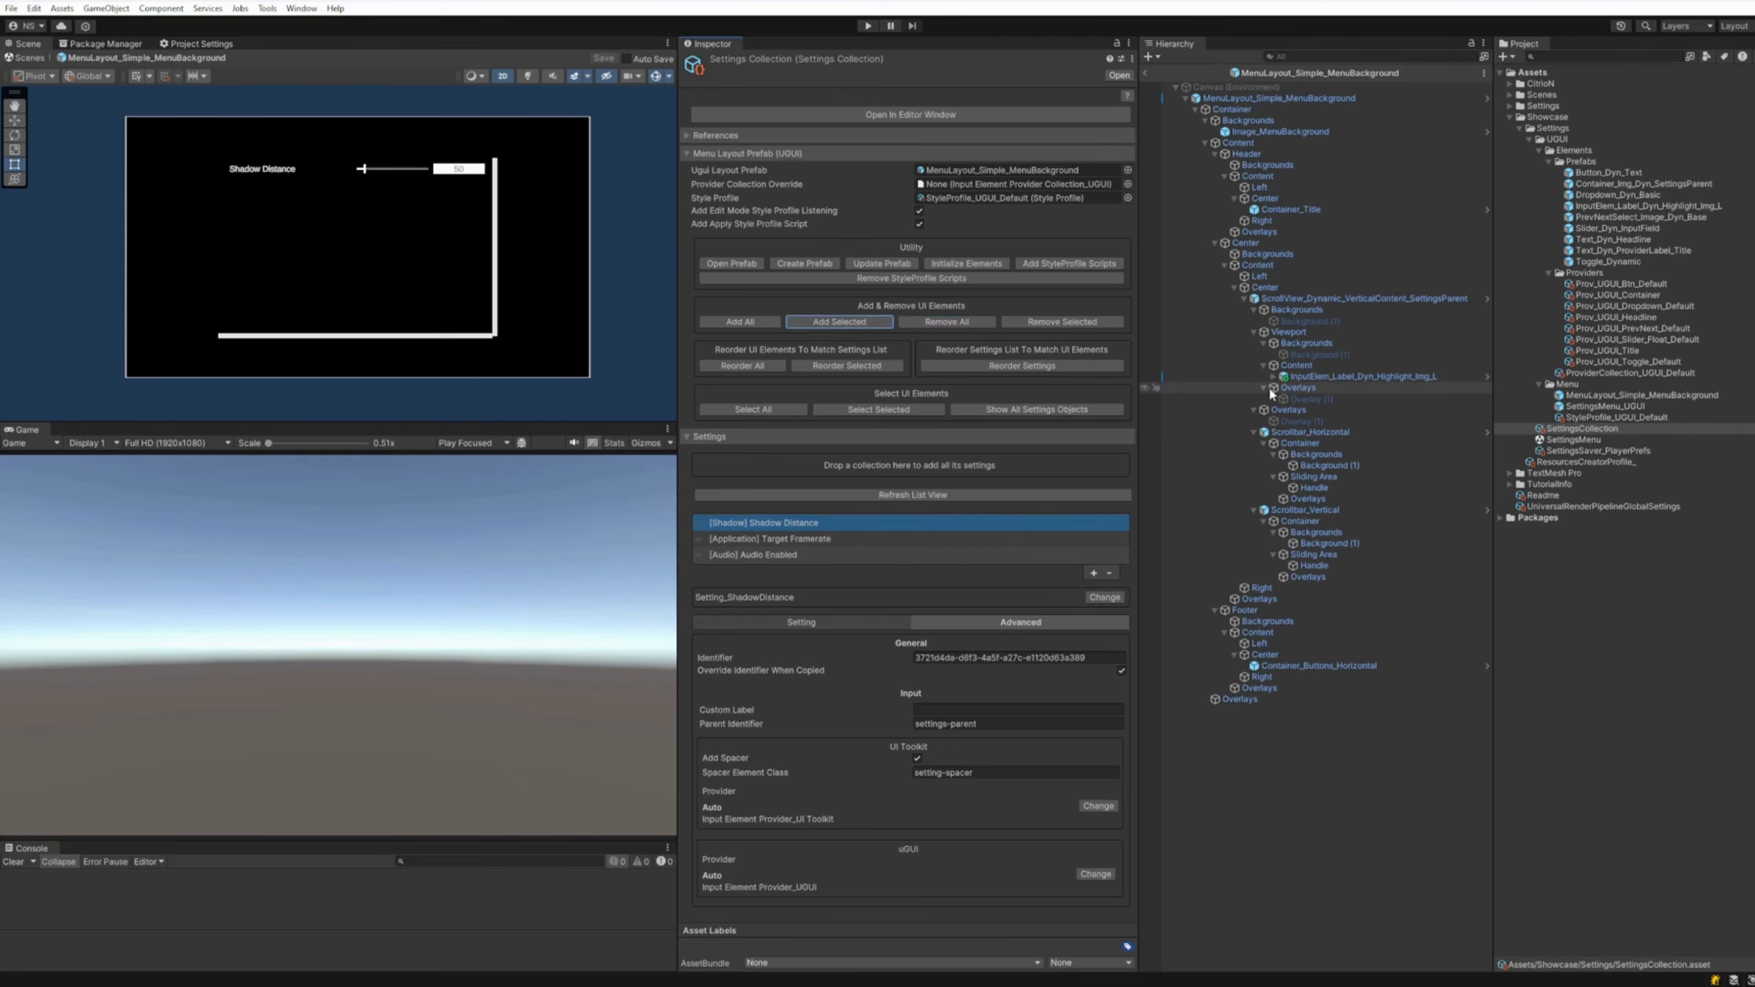
left_click(1036, 323)
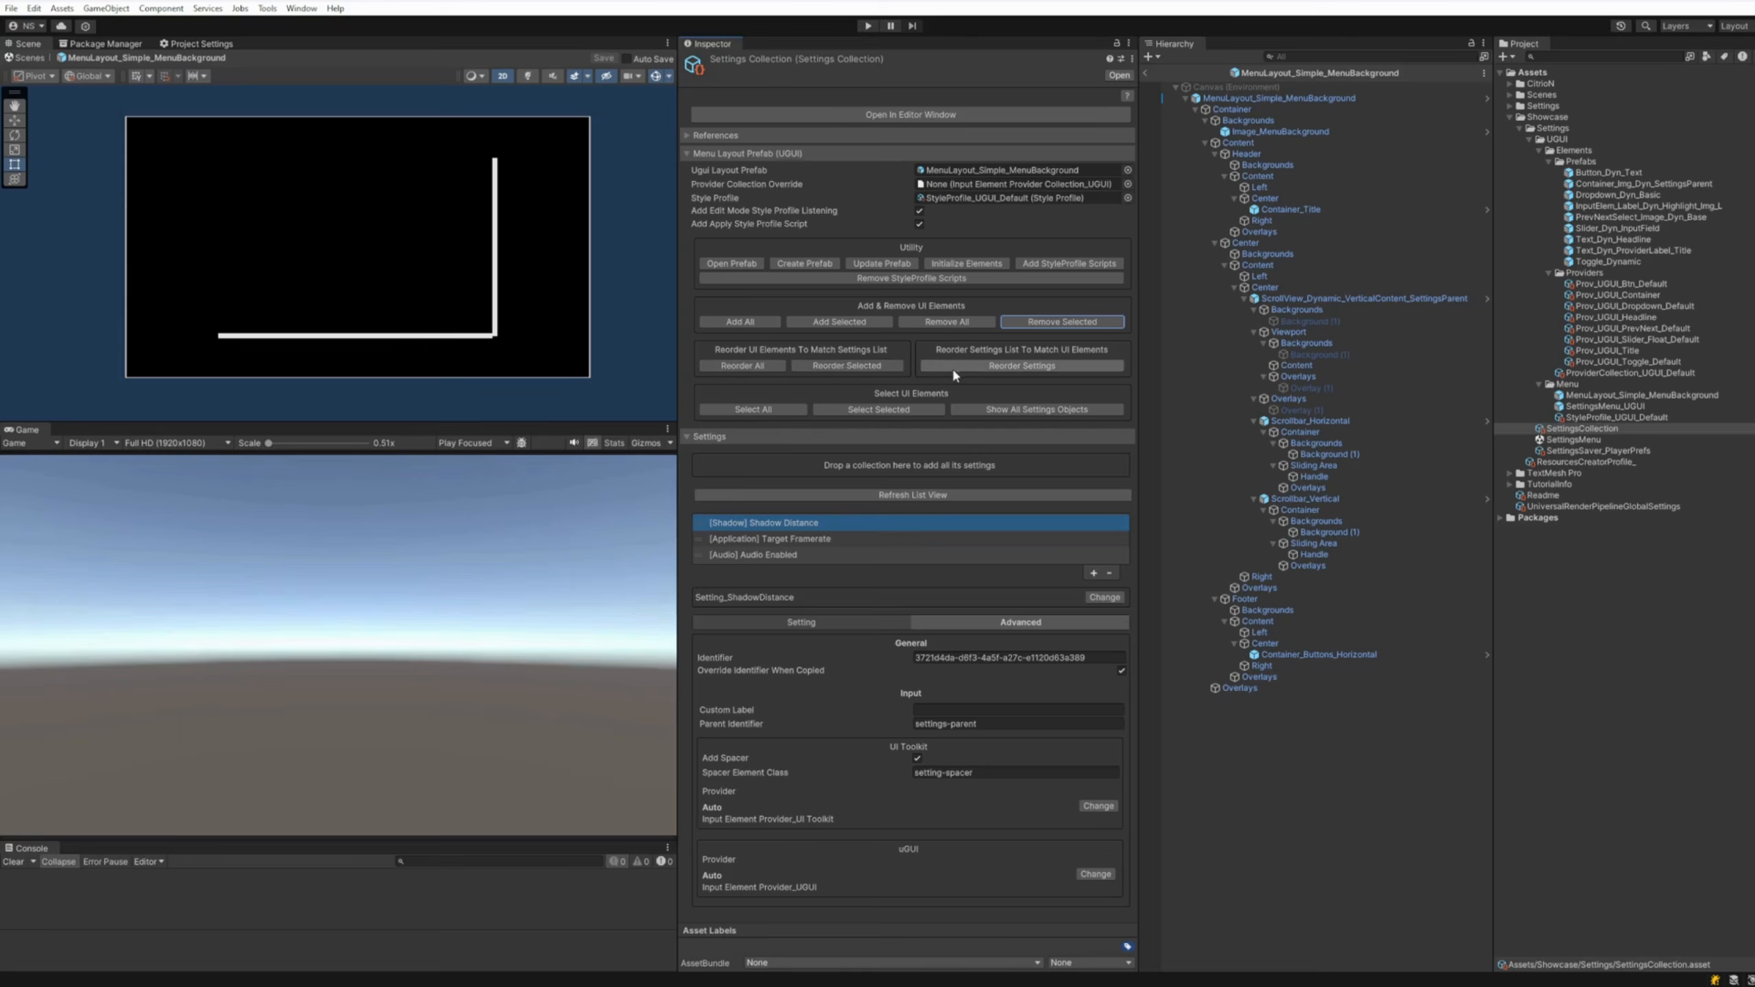
left_click(740, 322)
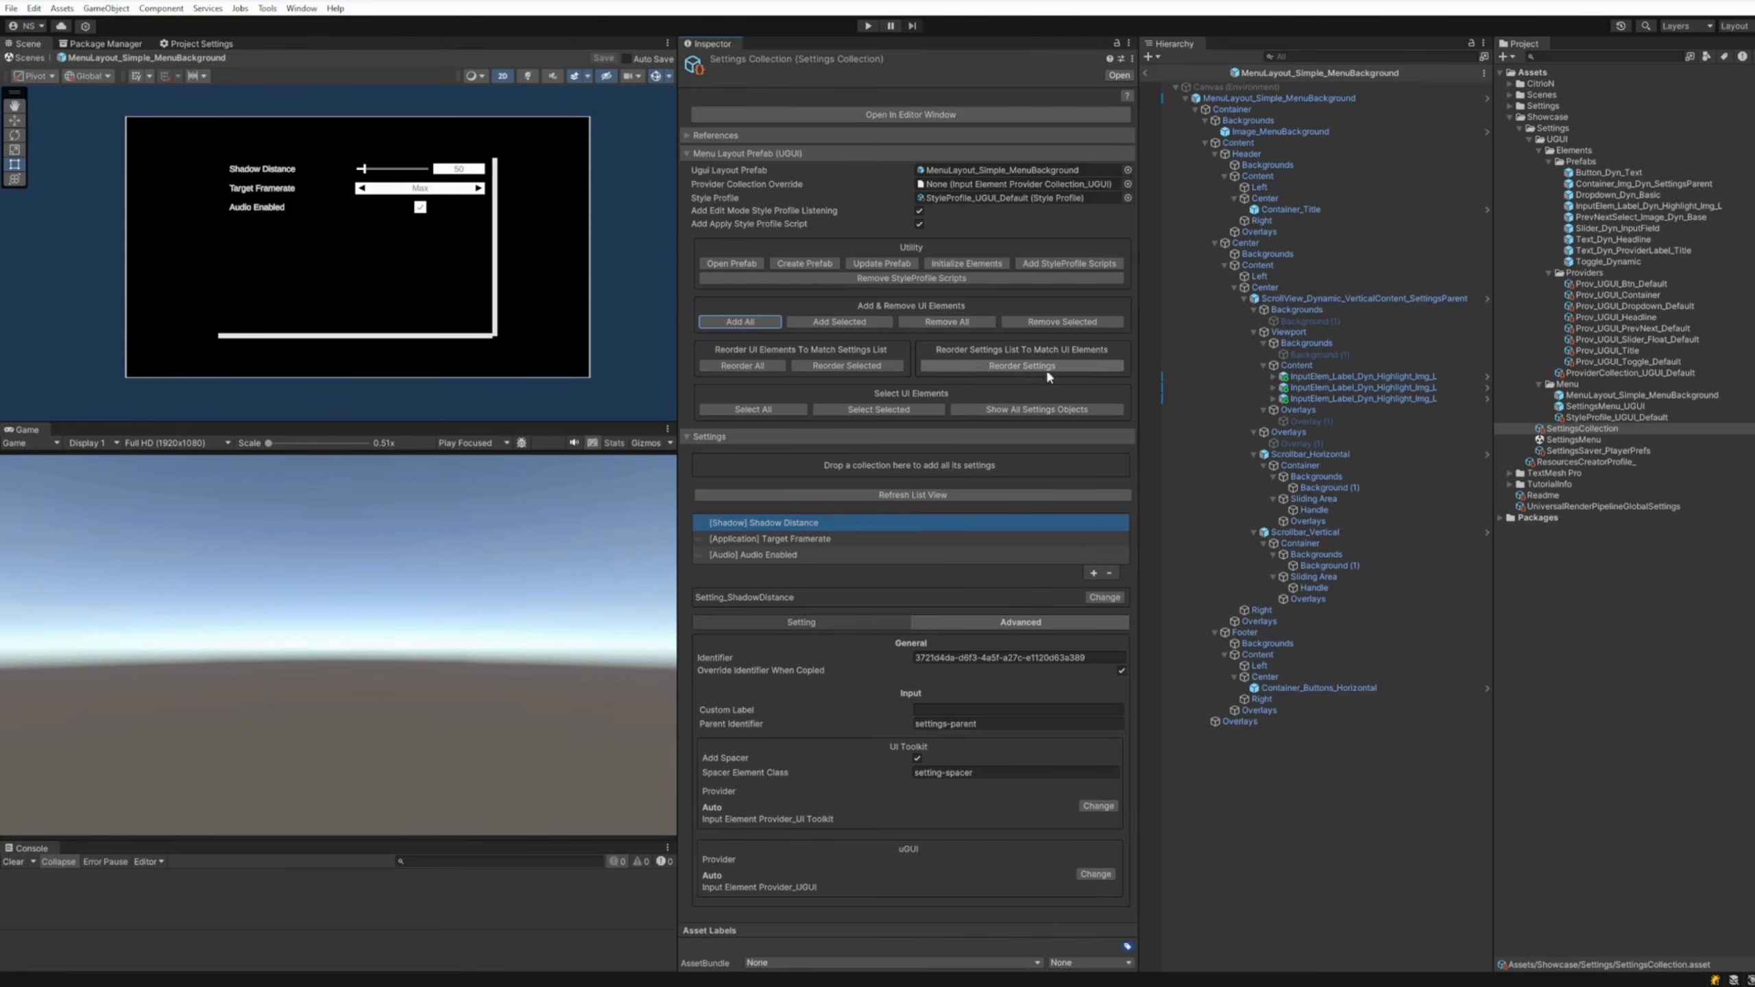
Rearrange the settings list to Target Framerate, Audio Enabled, Shadow Distance, and reorder it back to match the UI elements
mouse_move(699, 539)
left_mouse_down()
mouse_move(698, 523)
mouse_move(699, 540)
left_mouse_up()
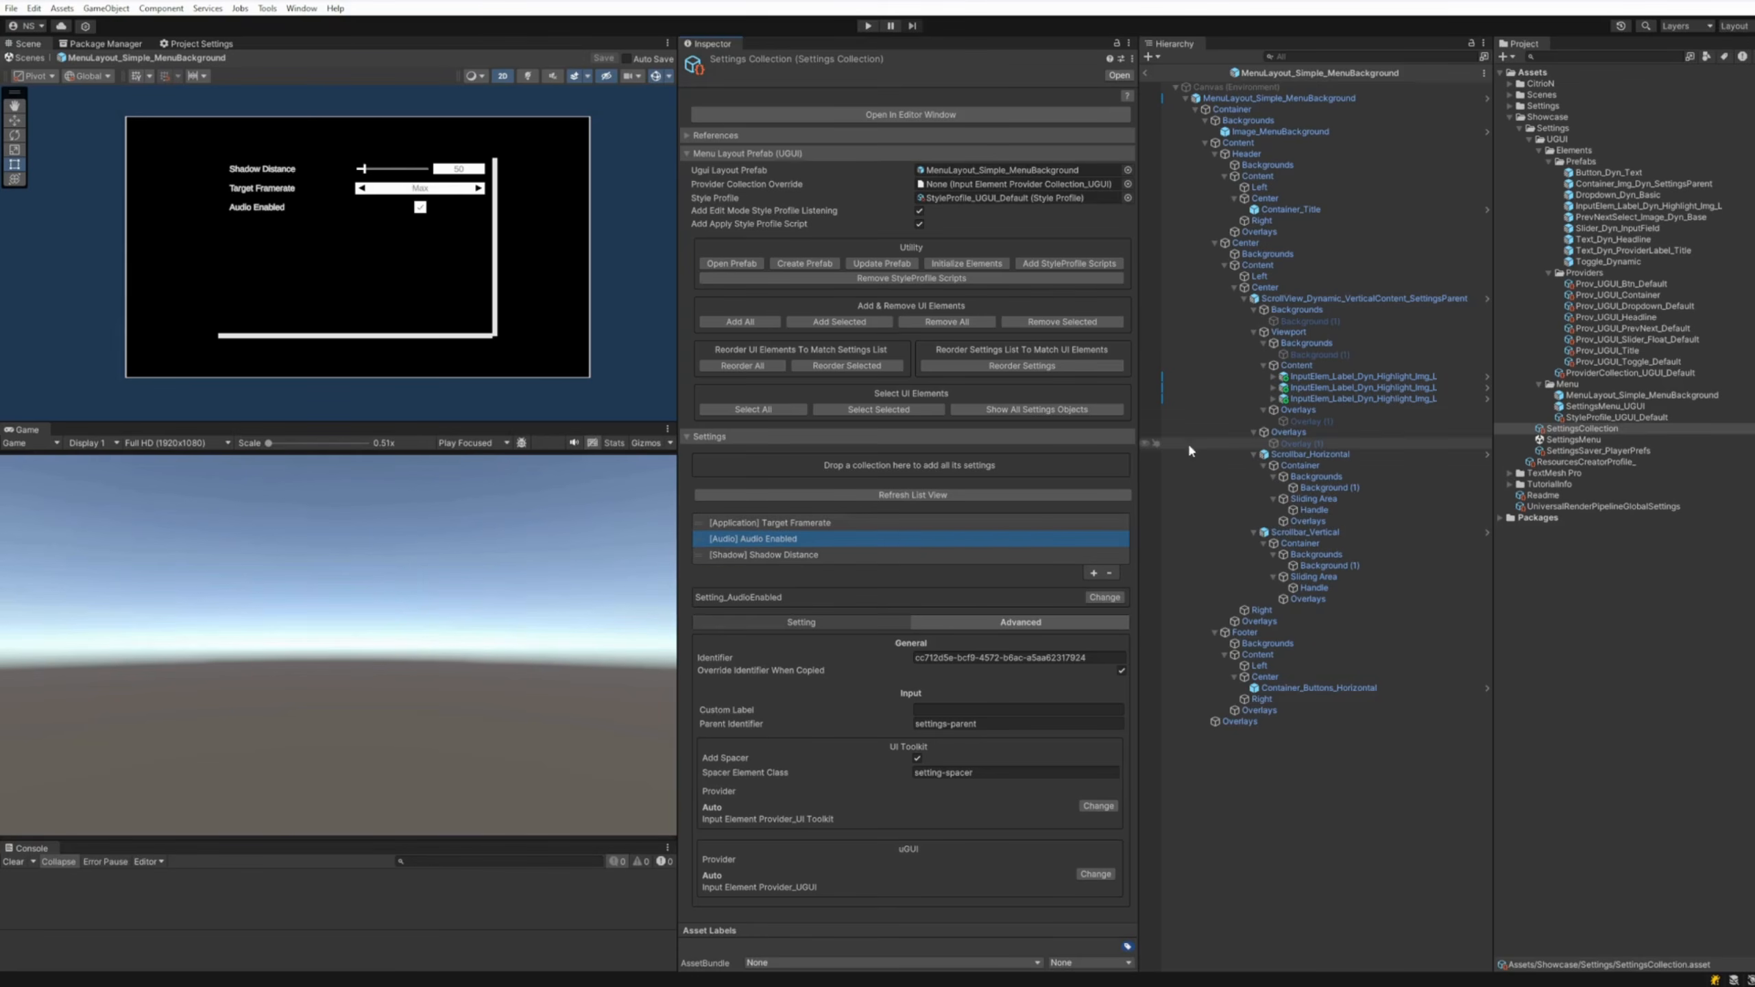
left_click(1022, 364)
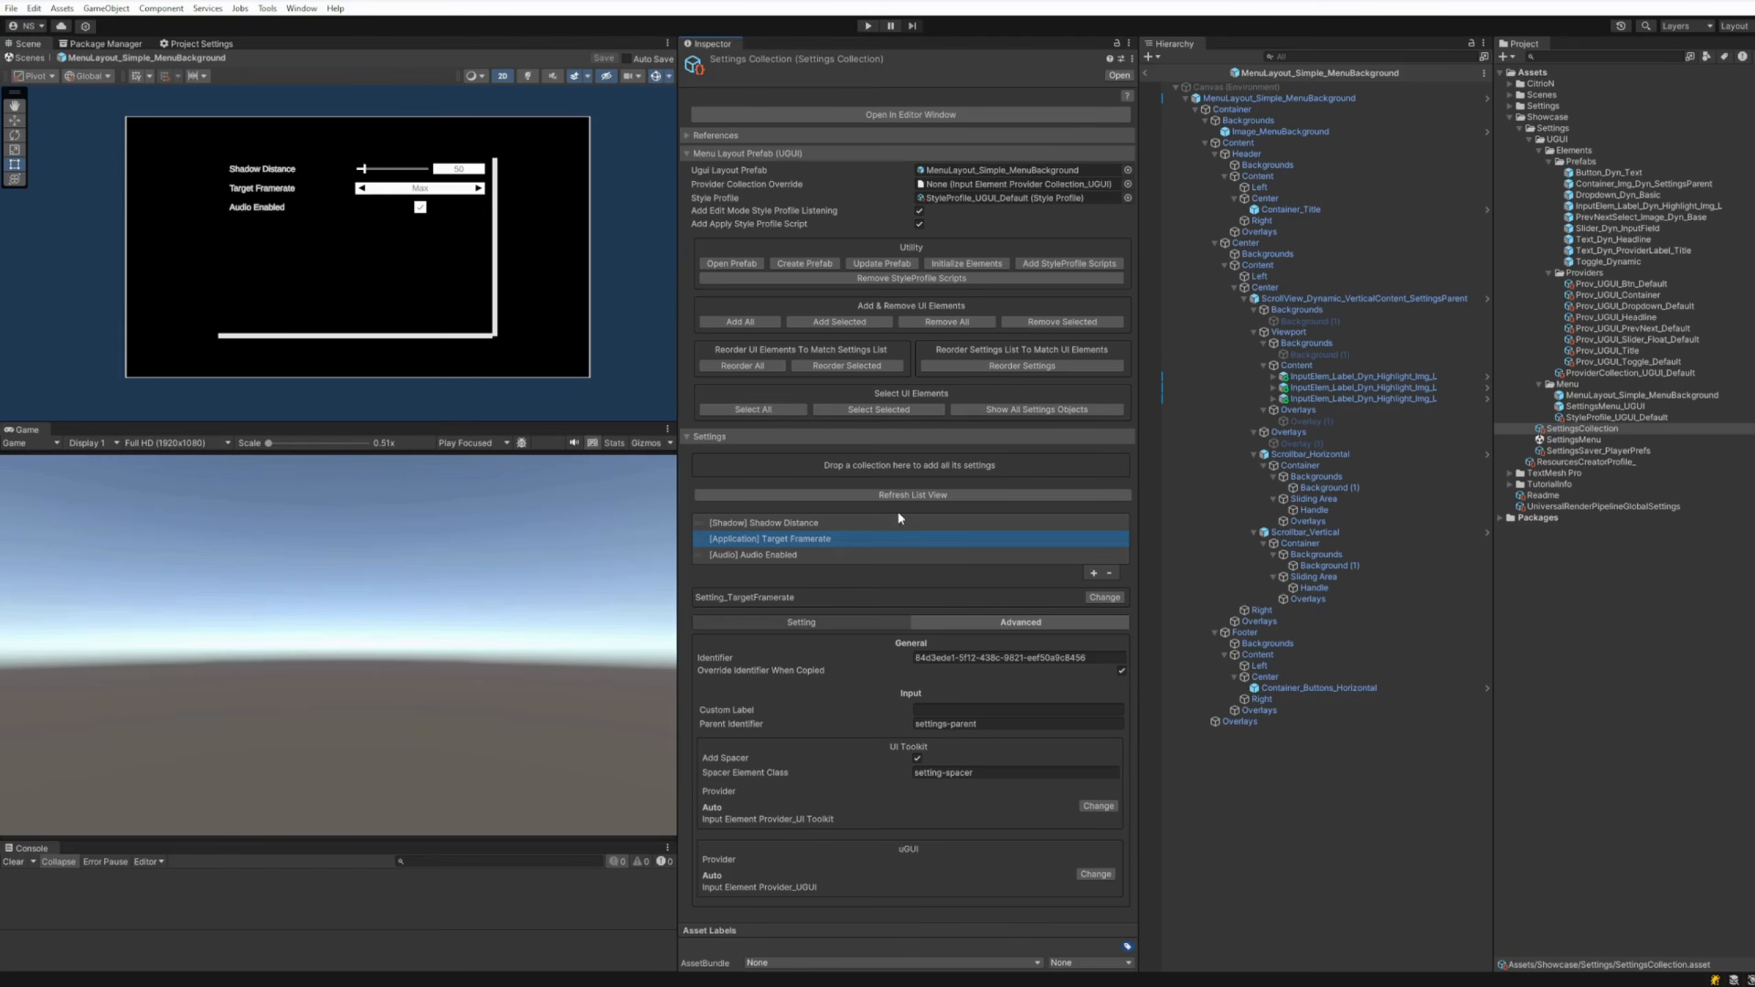
Select all settings' UI elements in the layout prefab while keeping the Inspector locked on the SettingsCollection asset
left_click(787, 408)
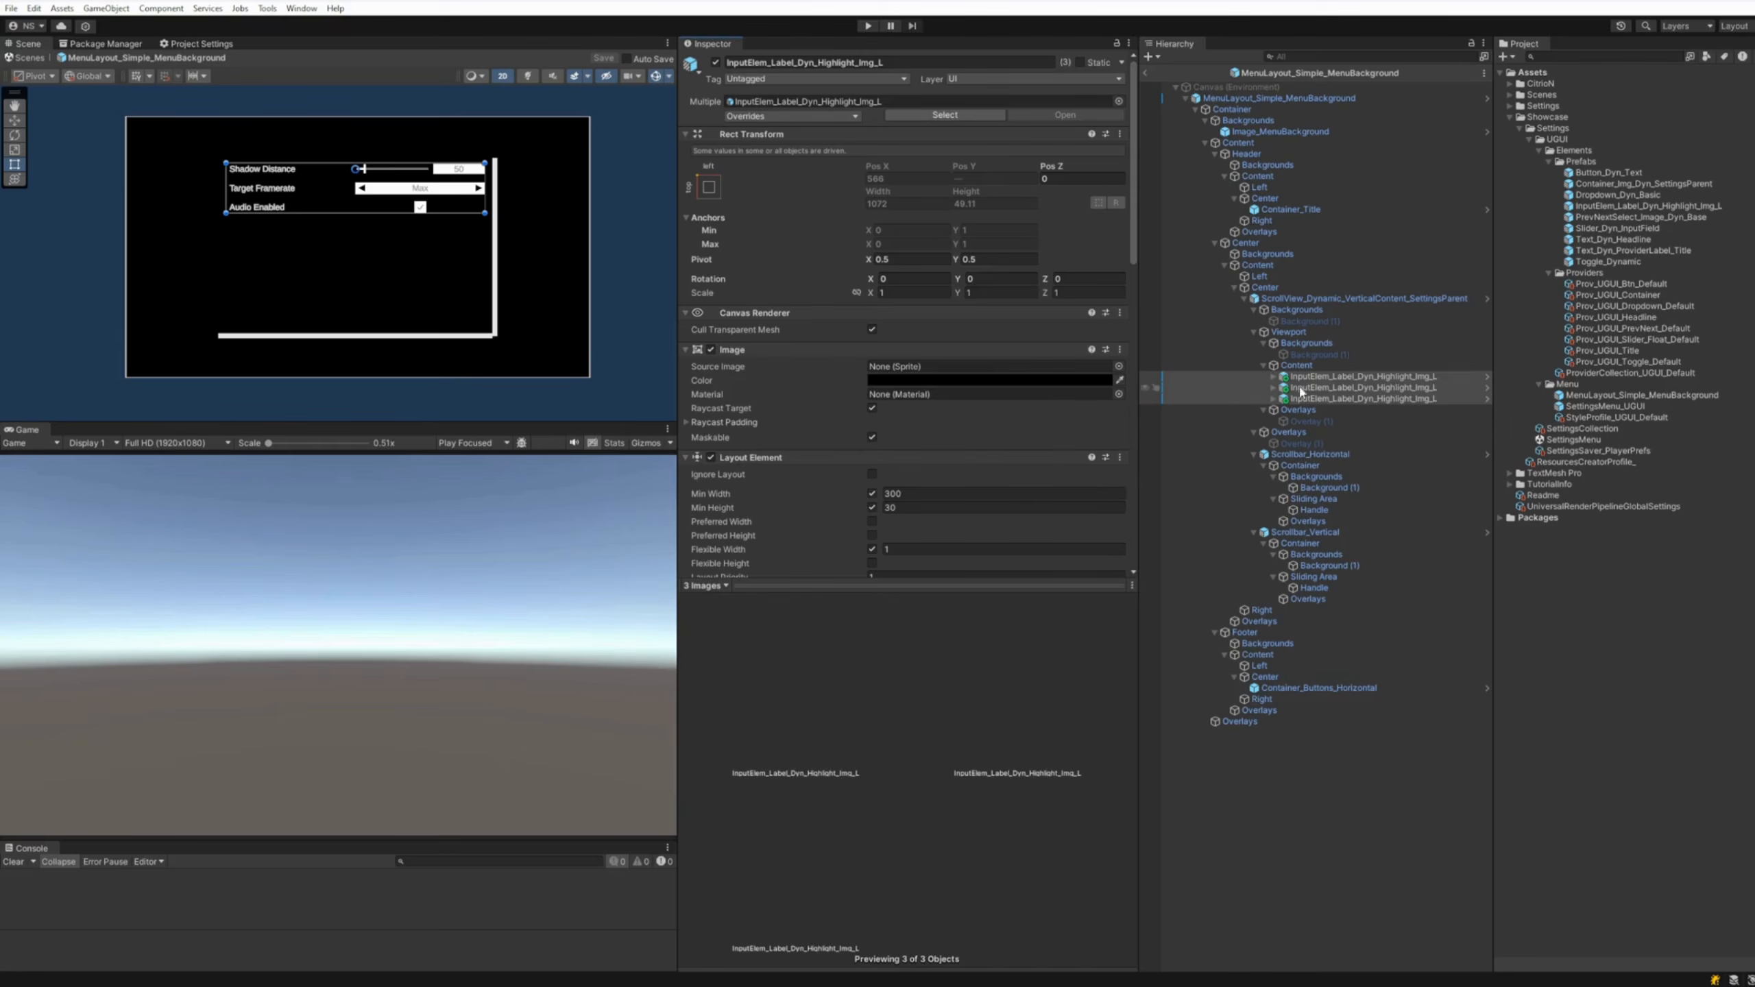
left_click(1585, 430)
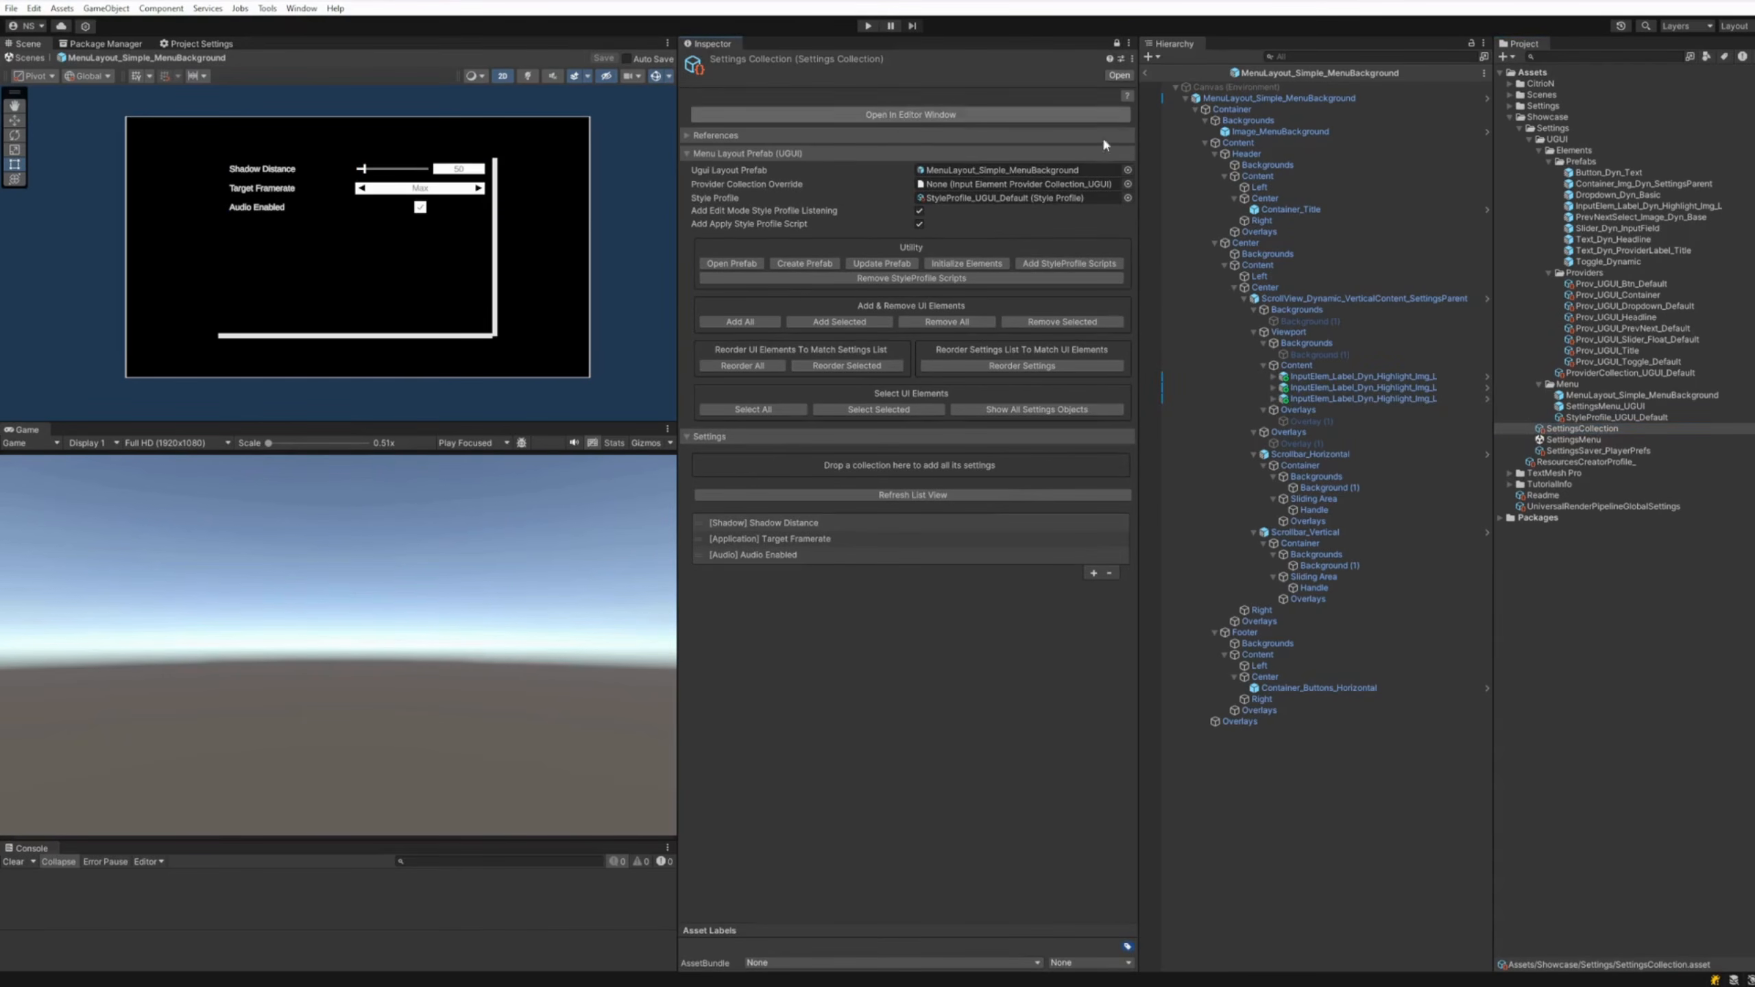
left_click(751, 366)
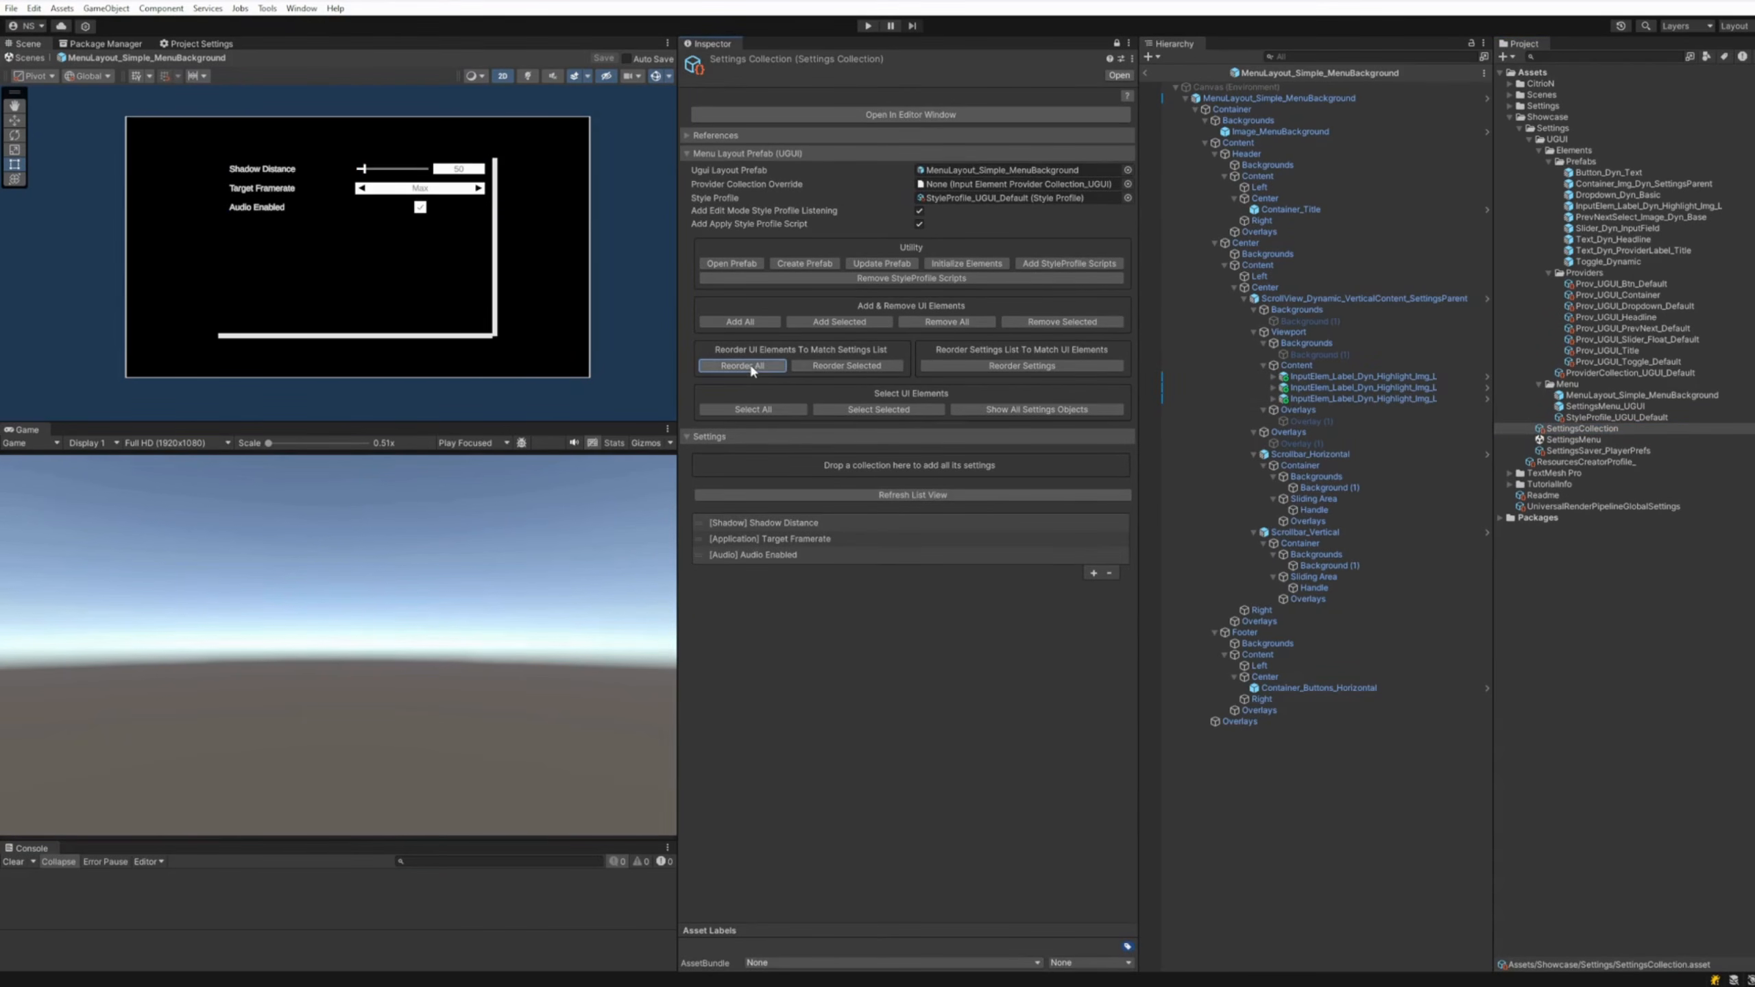
left_click(771, 409)
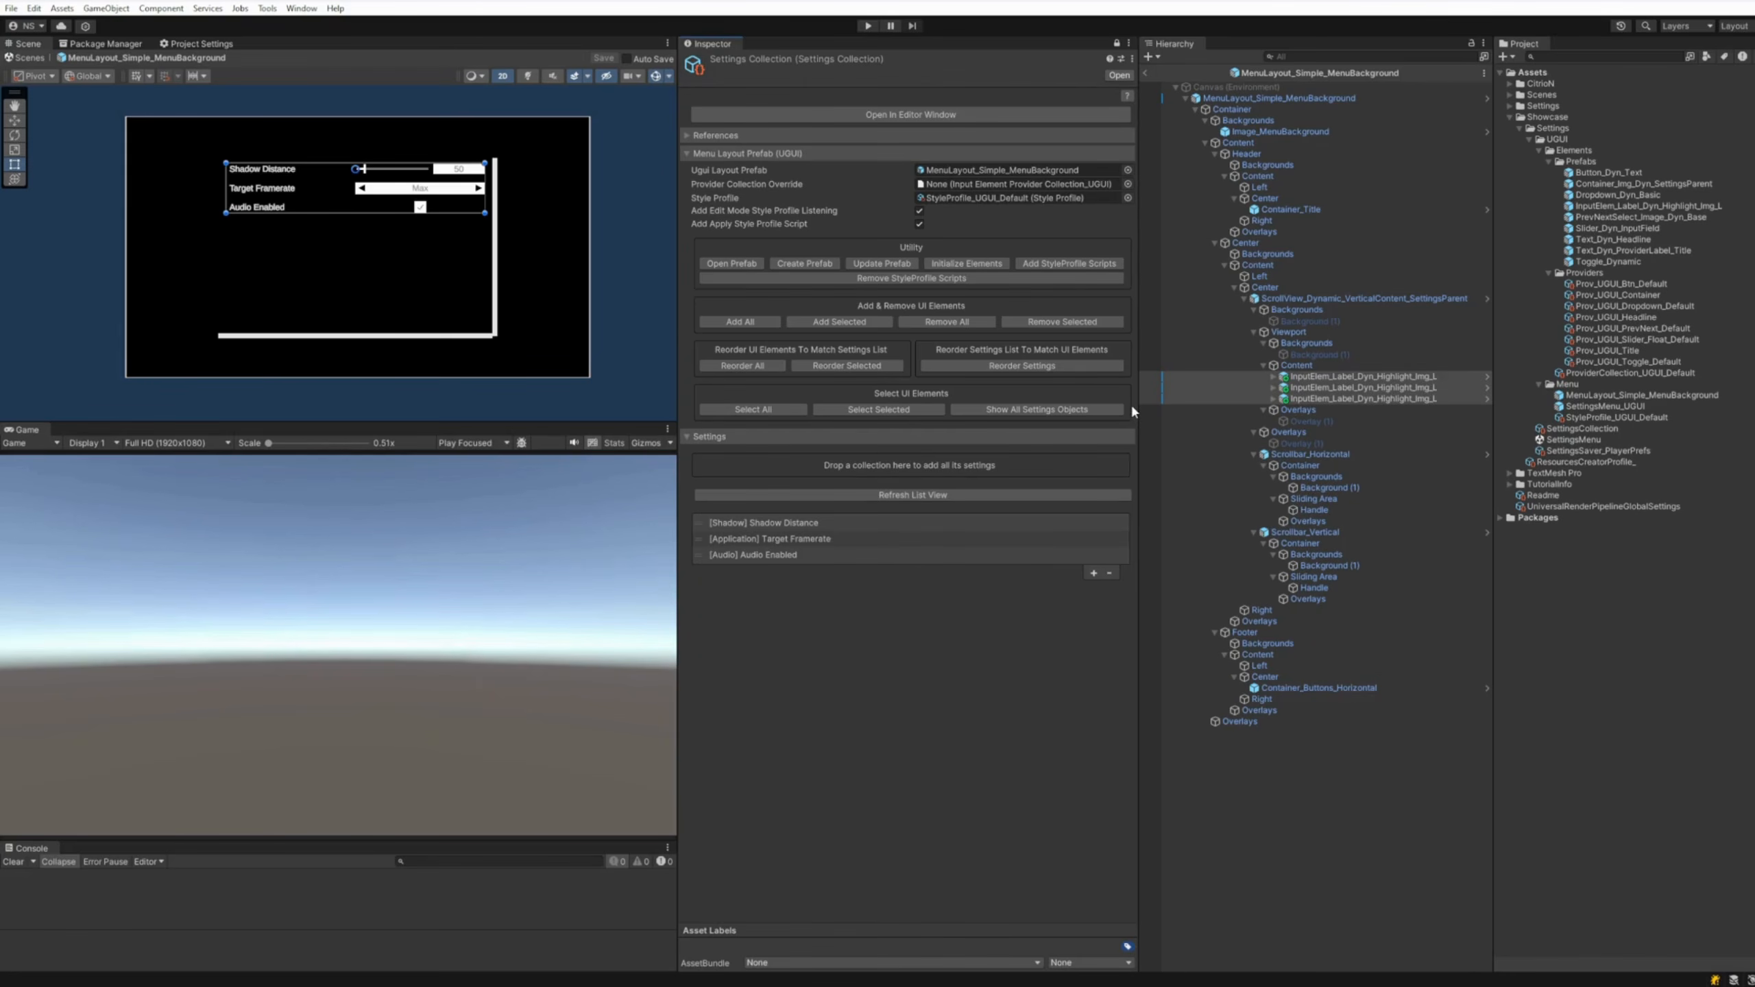
Filter the prefab hierarchy to all settings objects, and clear the filter after viewing them
left_click(1044, 415)
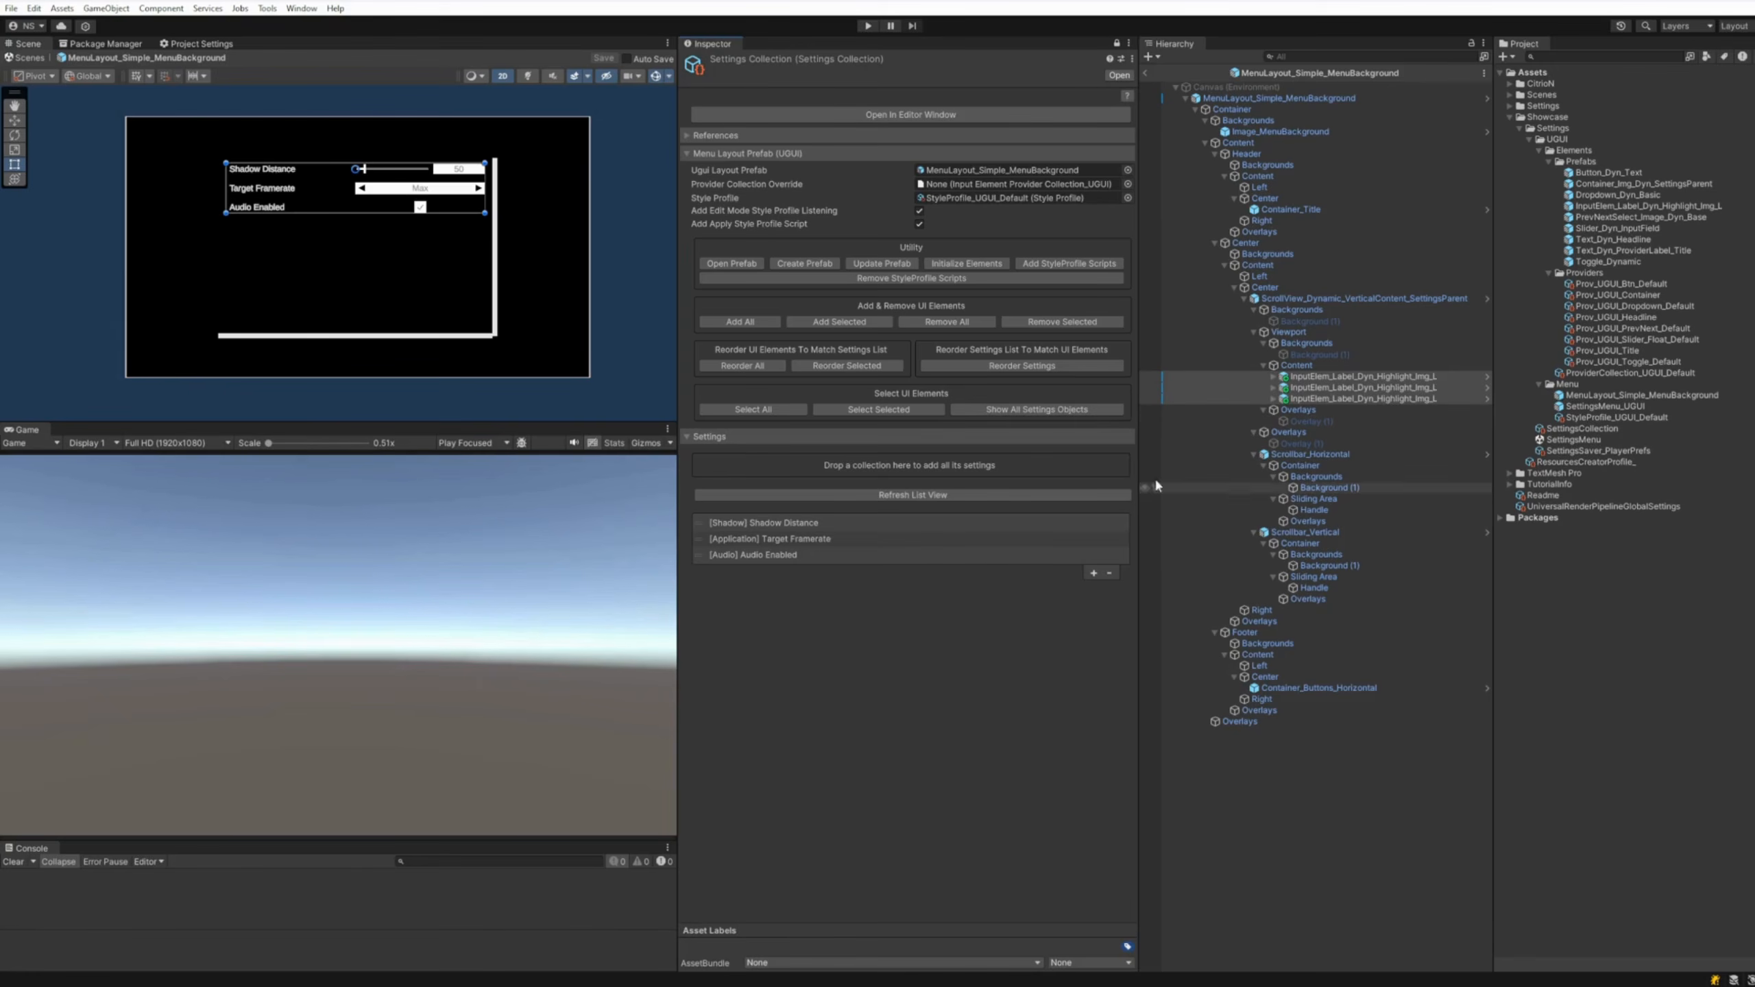
left_click(1058, 411)
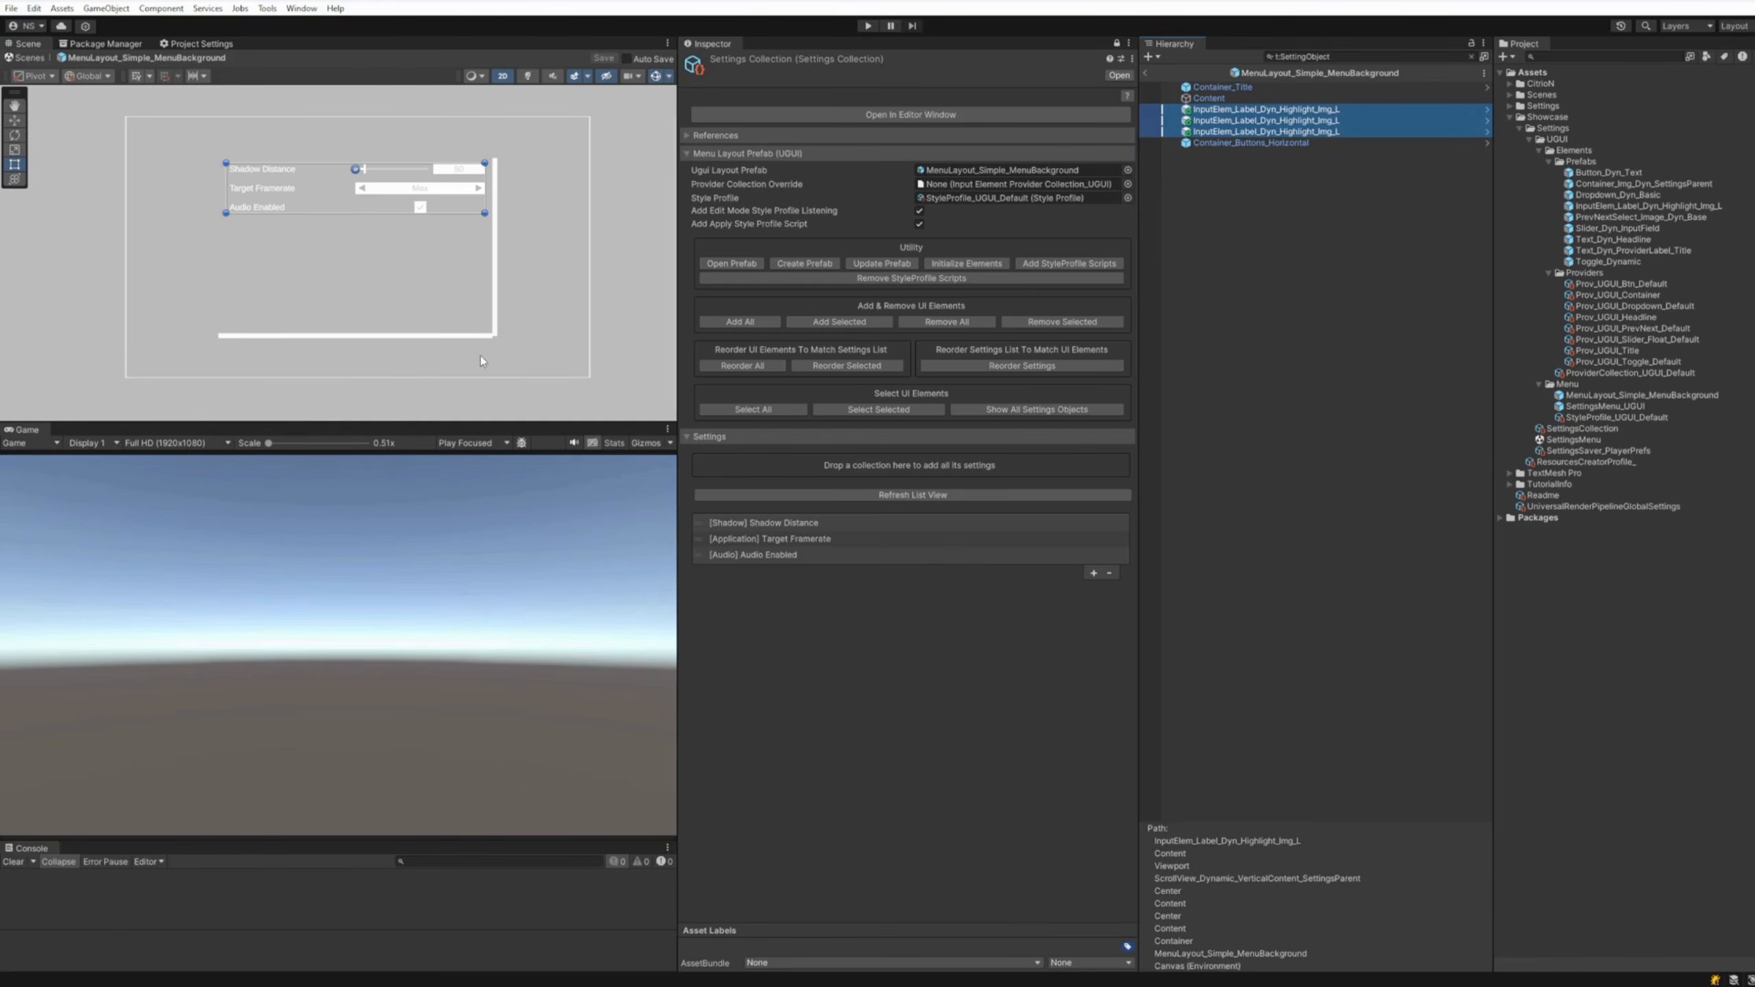
left_click(1470, 57)
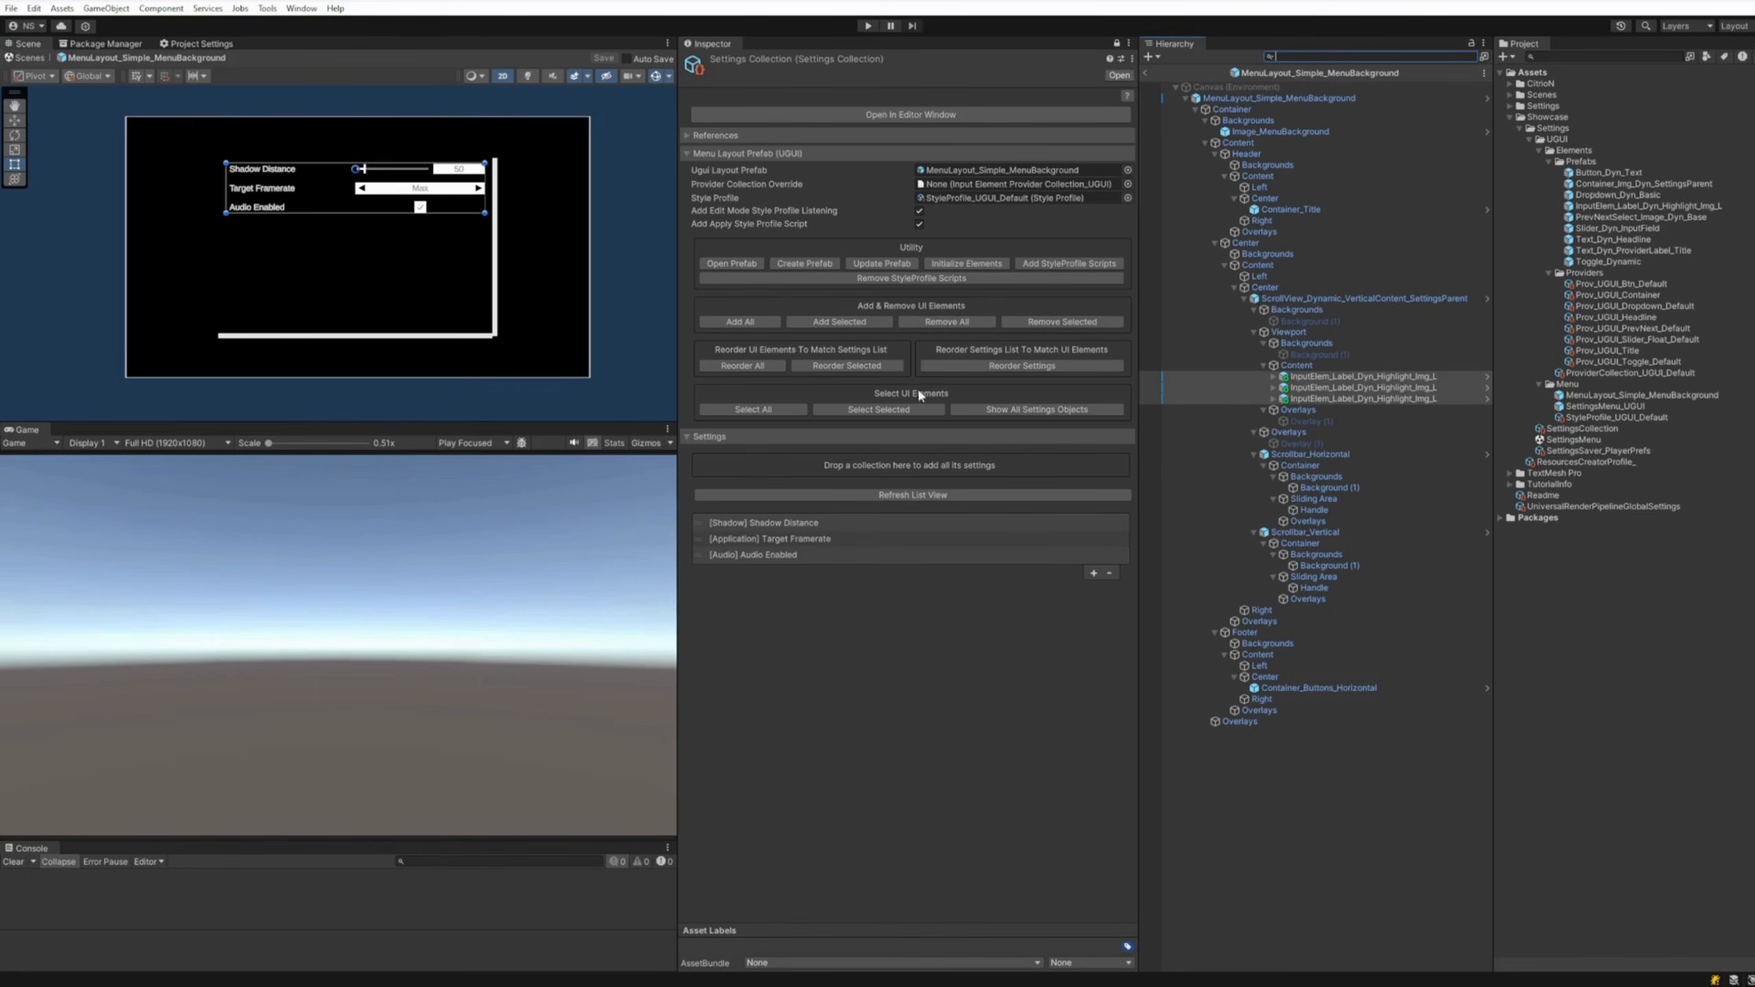
Give the Shadow Distance setting the custom label "Shadows" and initialize the prefab's elements to apply it
left_click(794, 522)
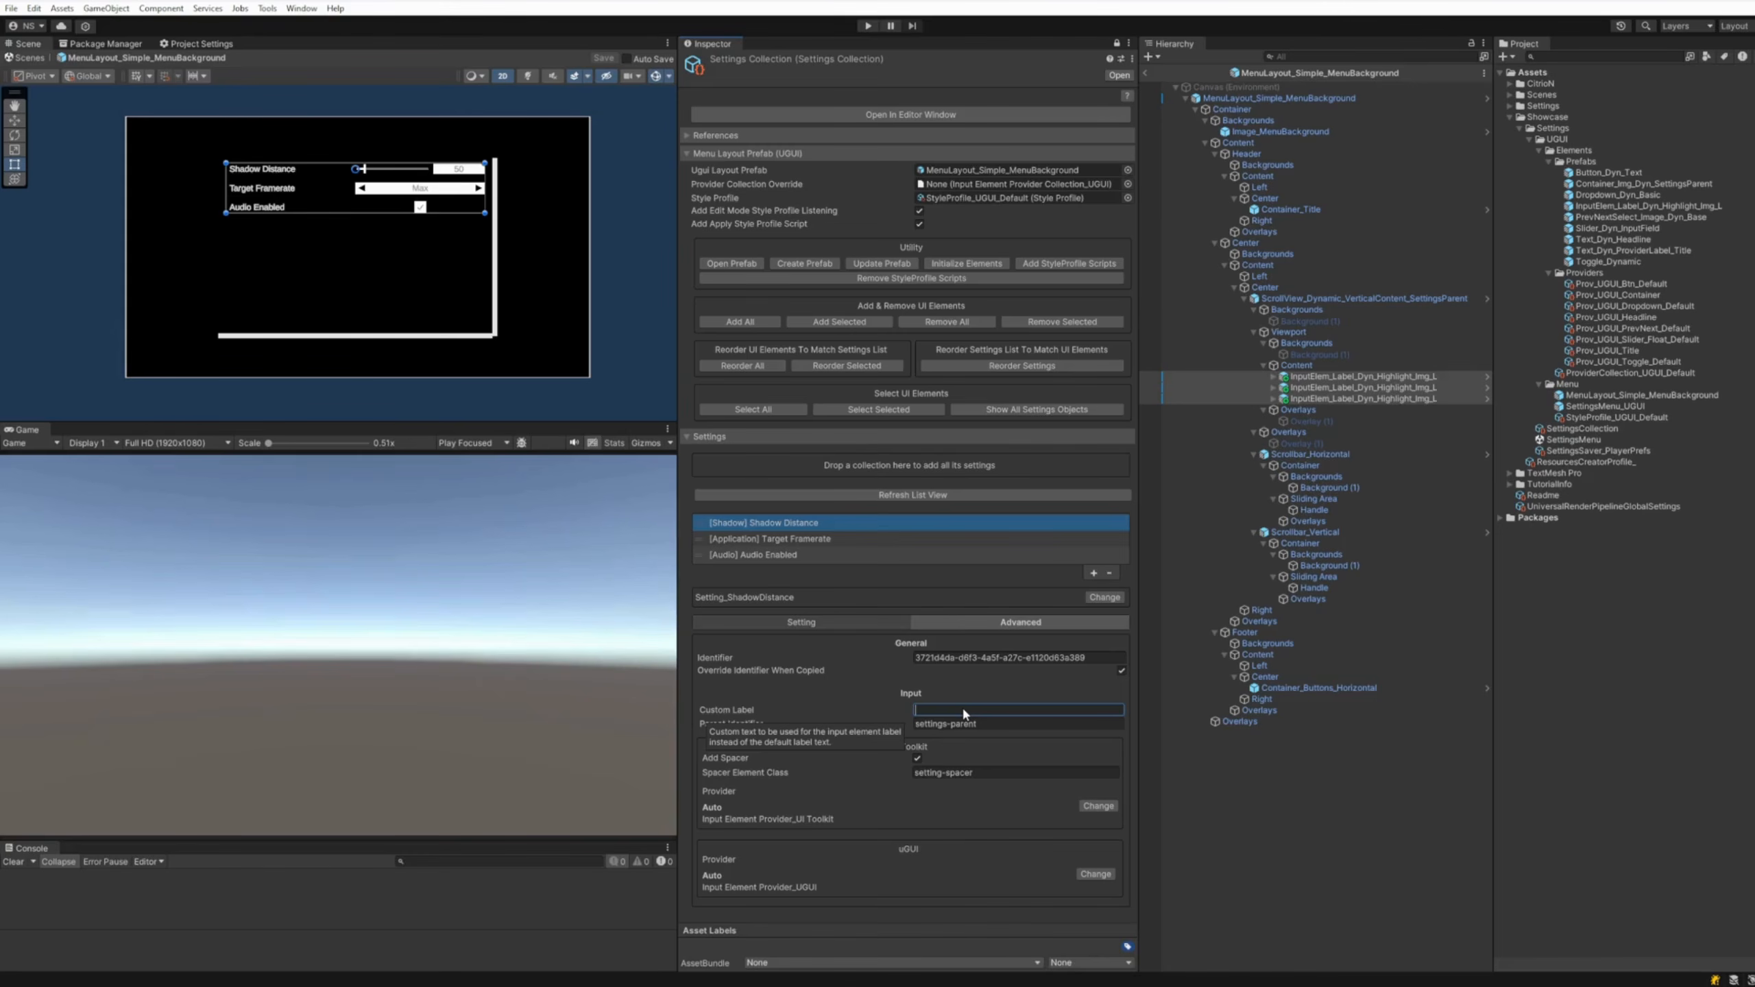
type("Shadows")
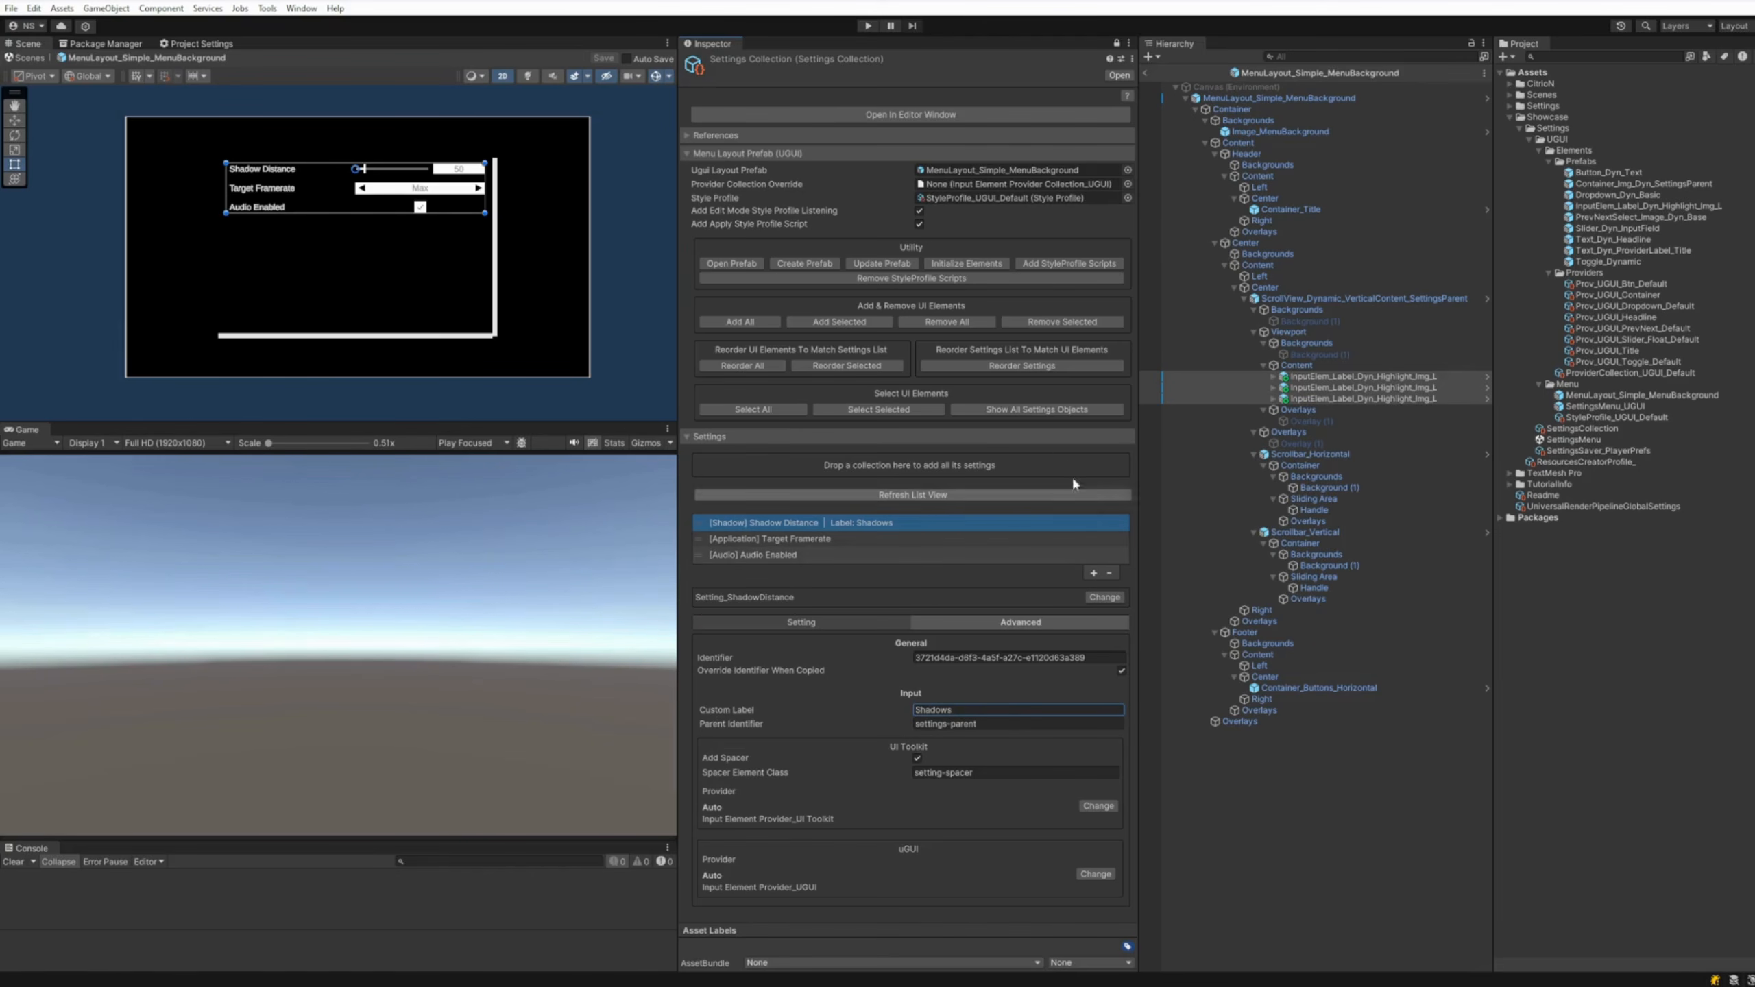
left_click(966, 265)
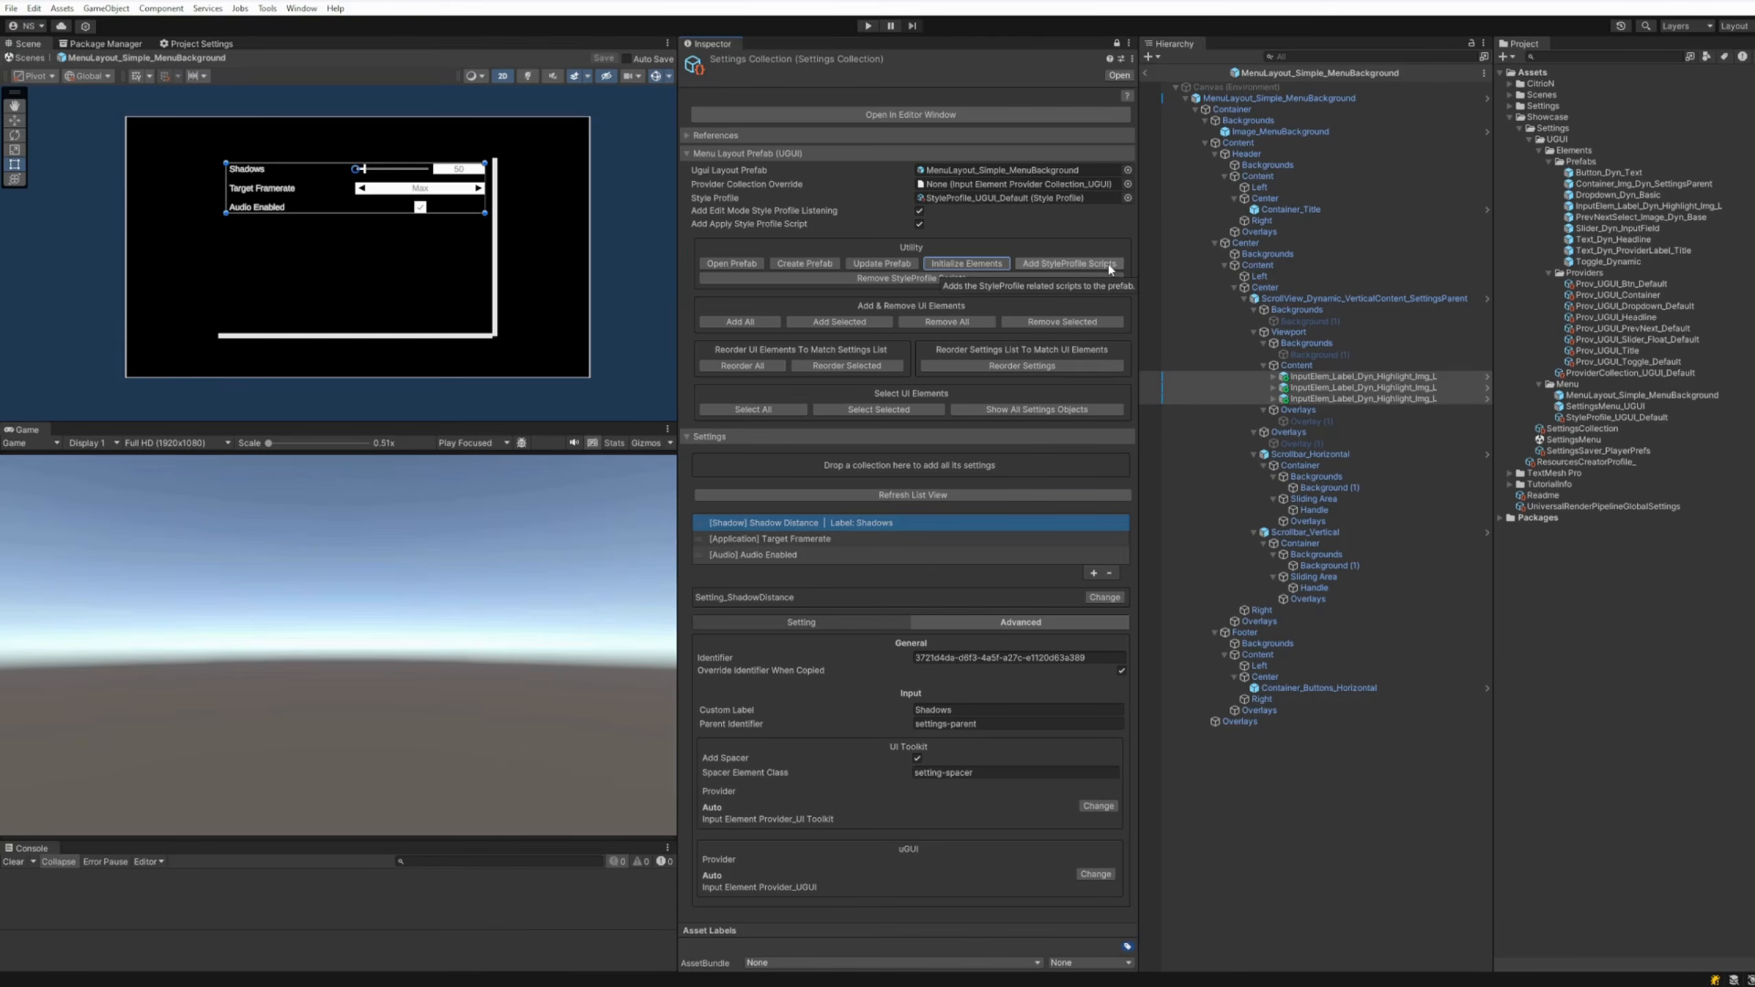
Unlock the Inspector and examine the style listener and Apply Style Profile components on the layout prefab's root object
left_click(1117, 44)
left_click(1279, 97)
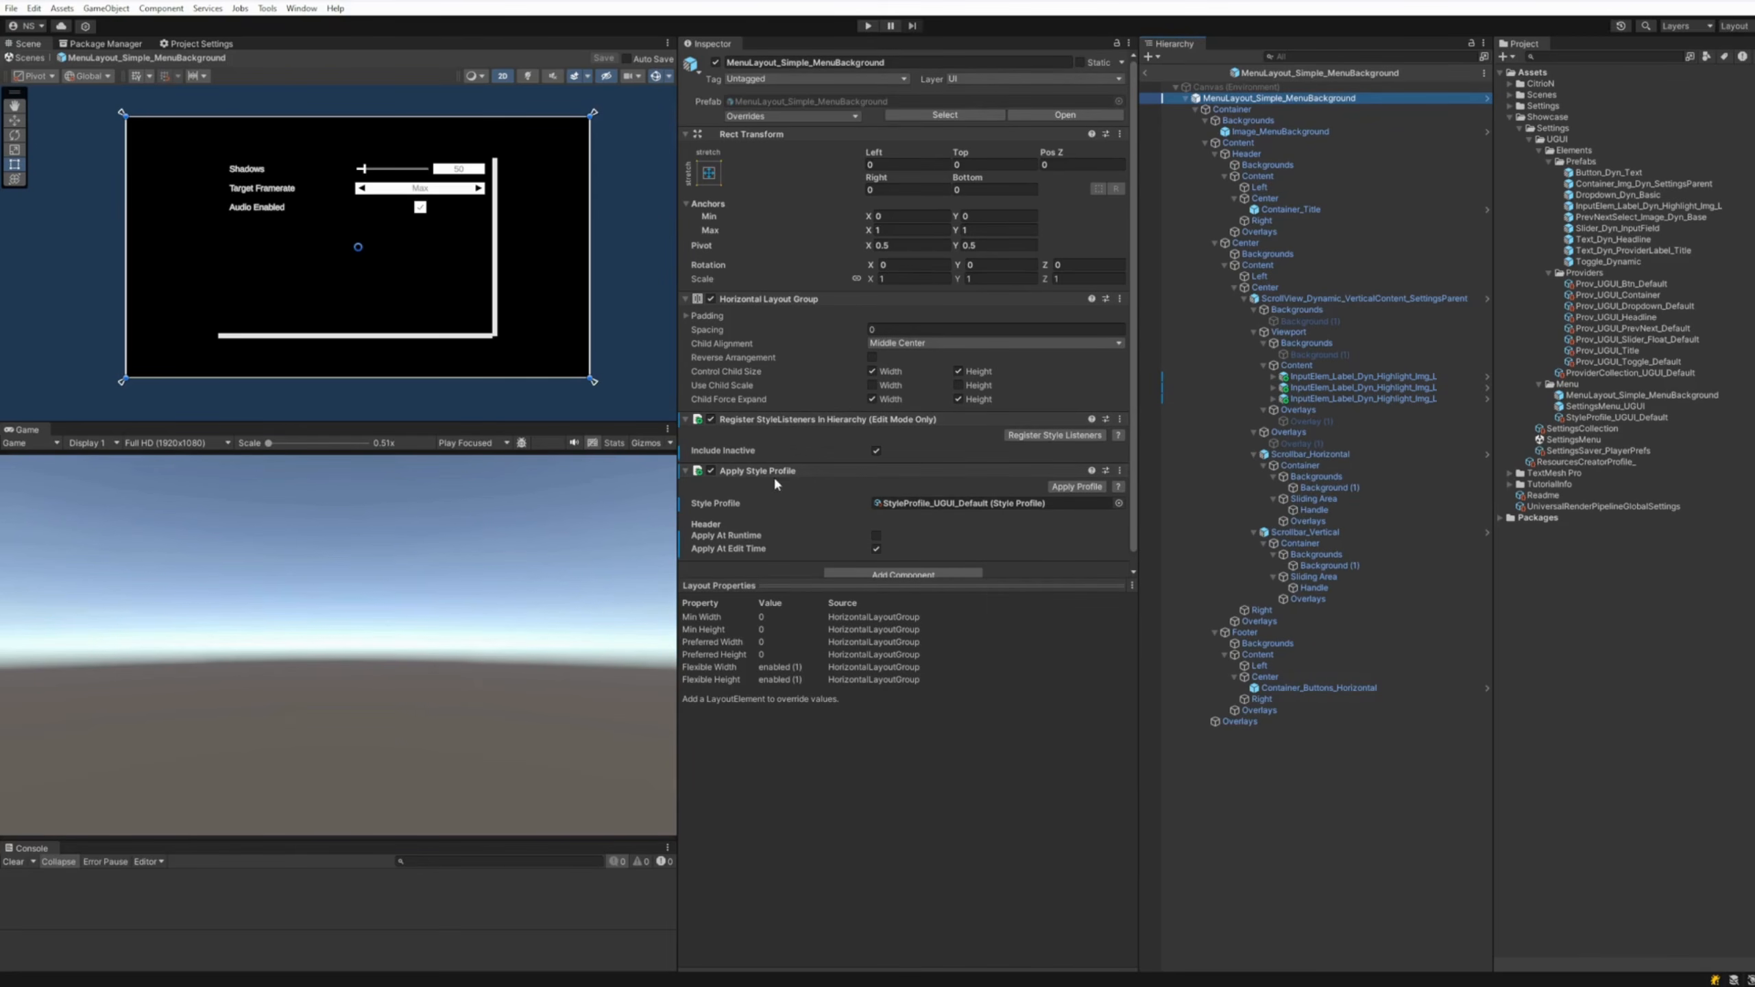
scroll(997, 505, "down", 1)
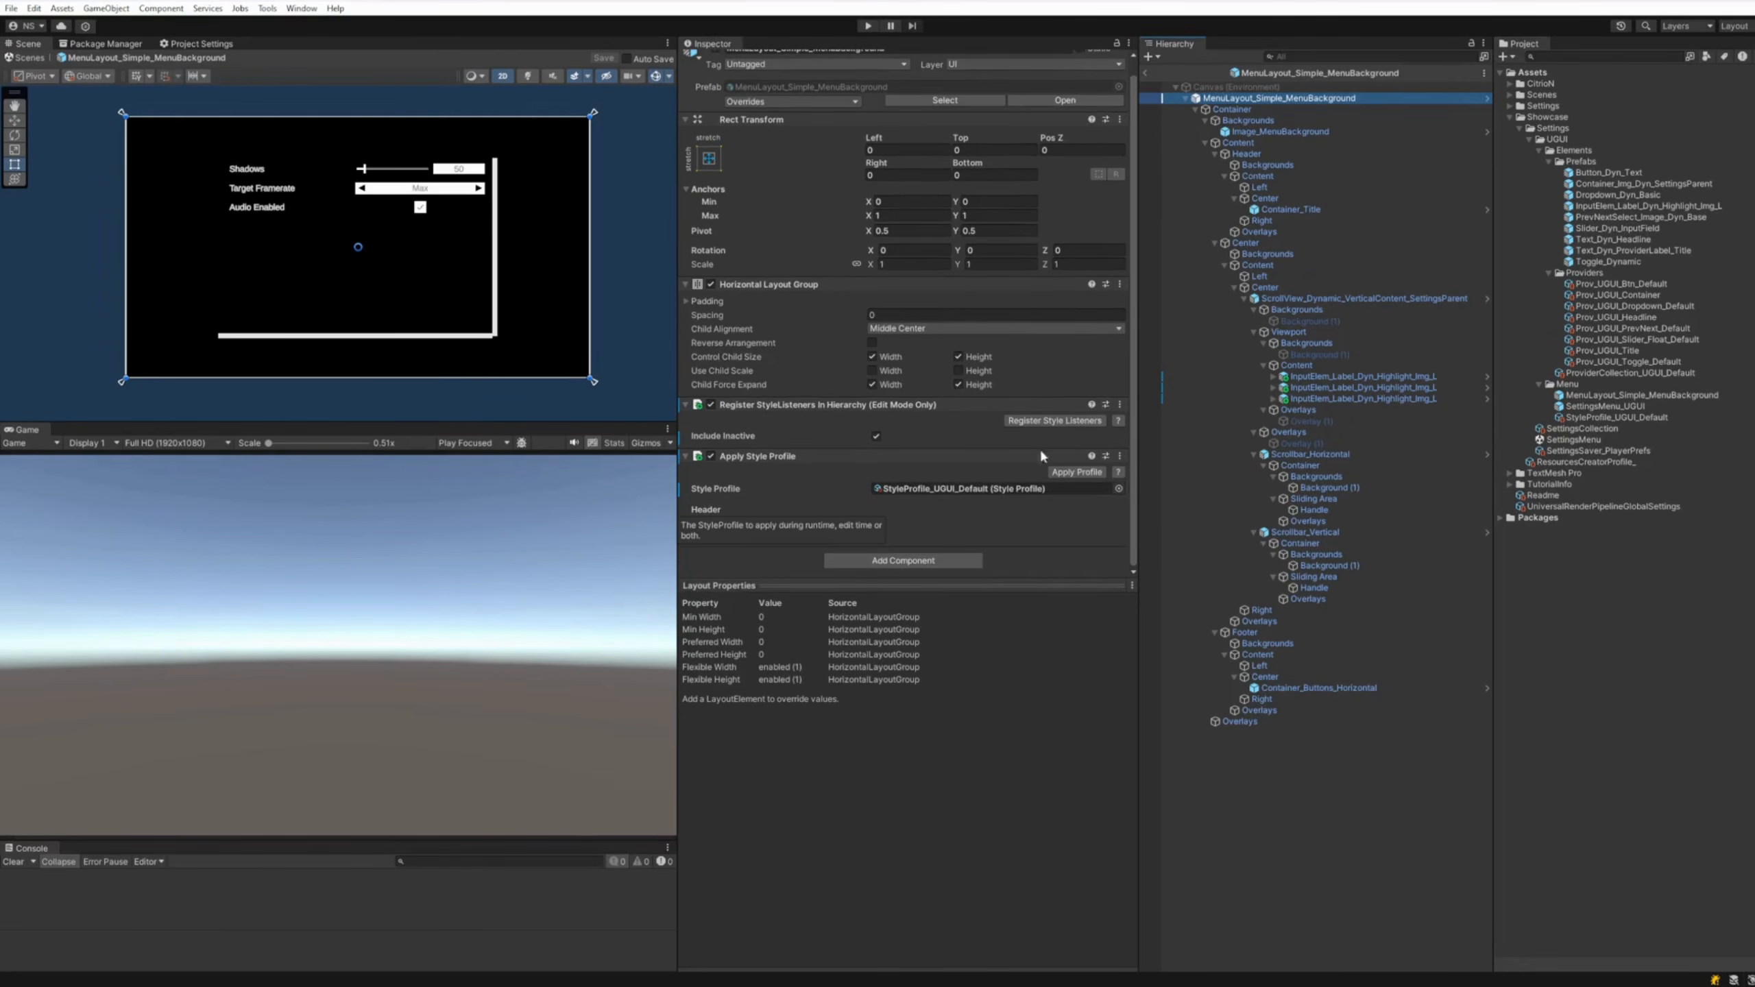
Return to the SettingsCollection asset and examine its provider override and style profile fields and its References section
left_click(1581, 430)
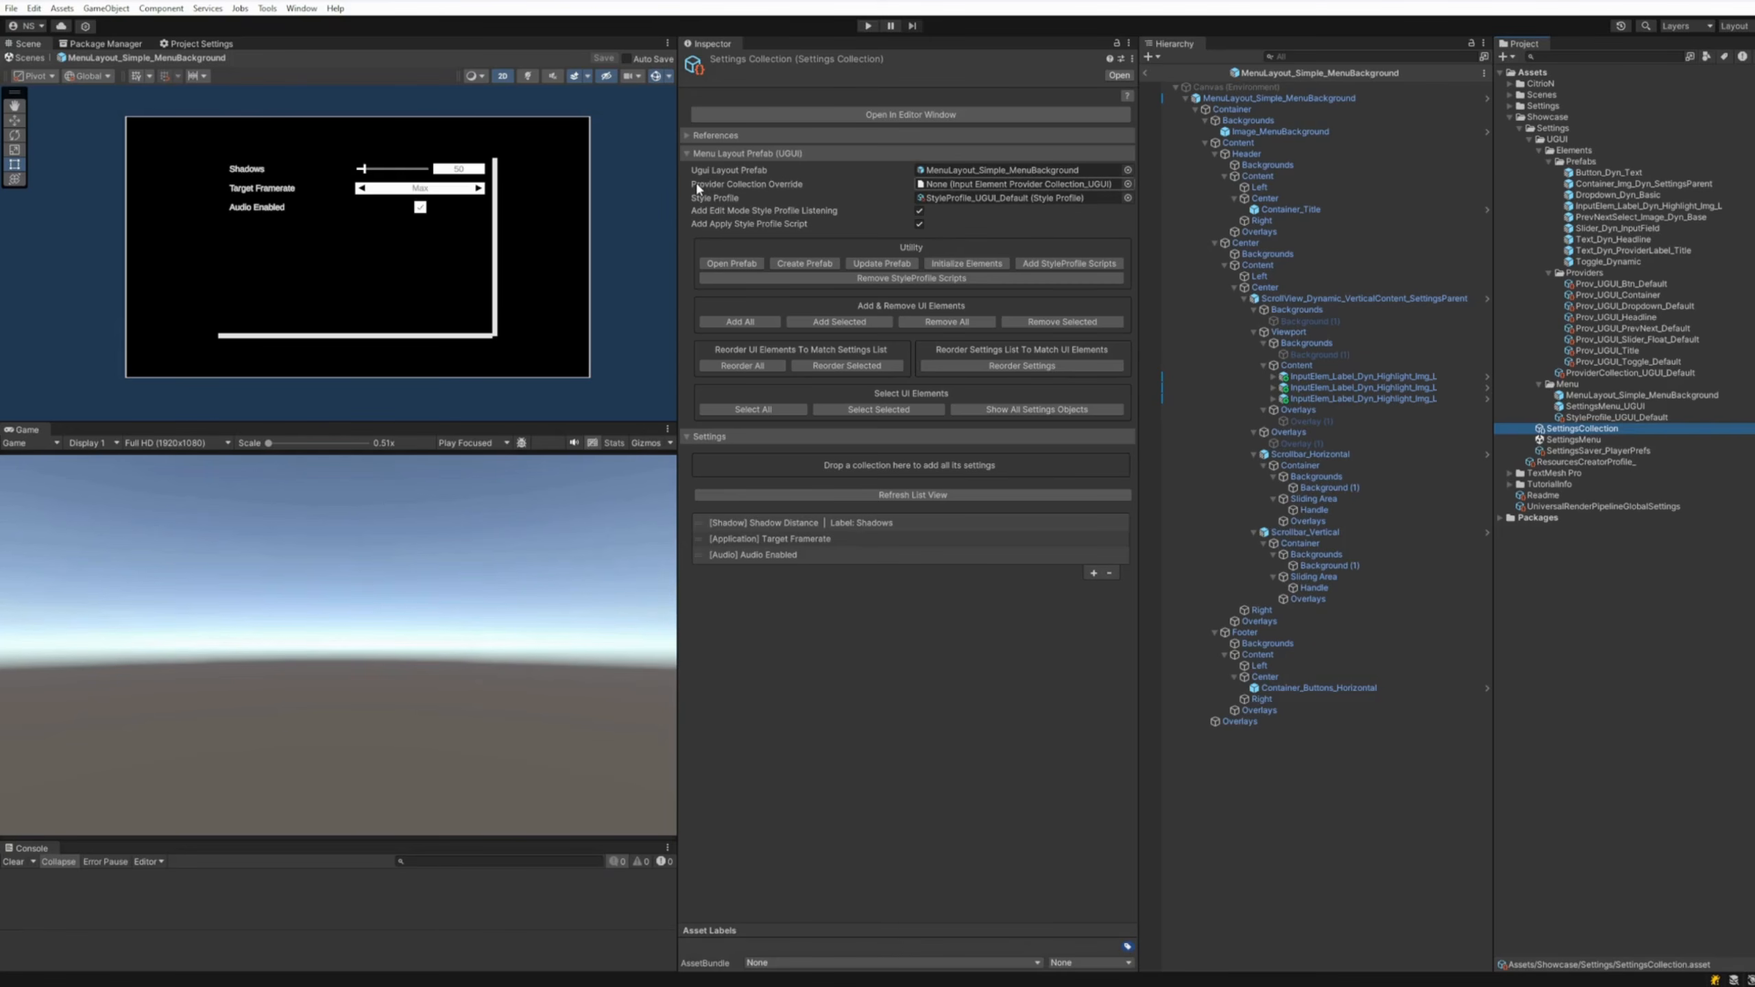
mouse_move(713, 184)
mouse_move(960, 196)
left_click(766, 132)
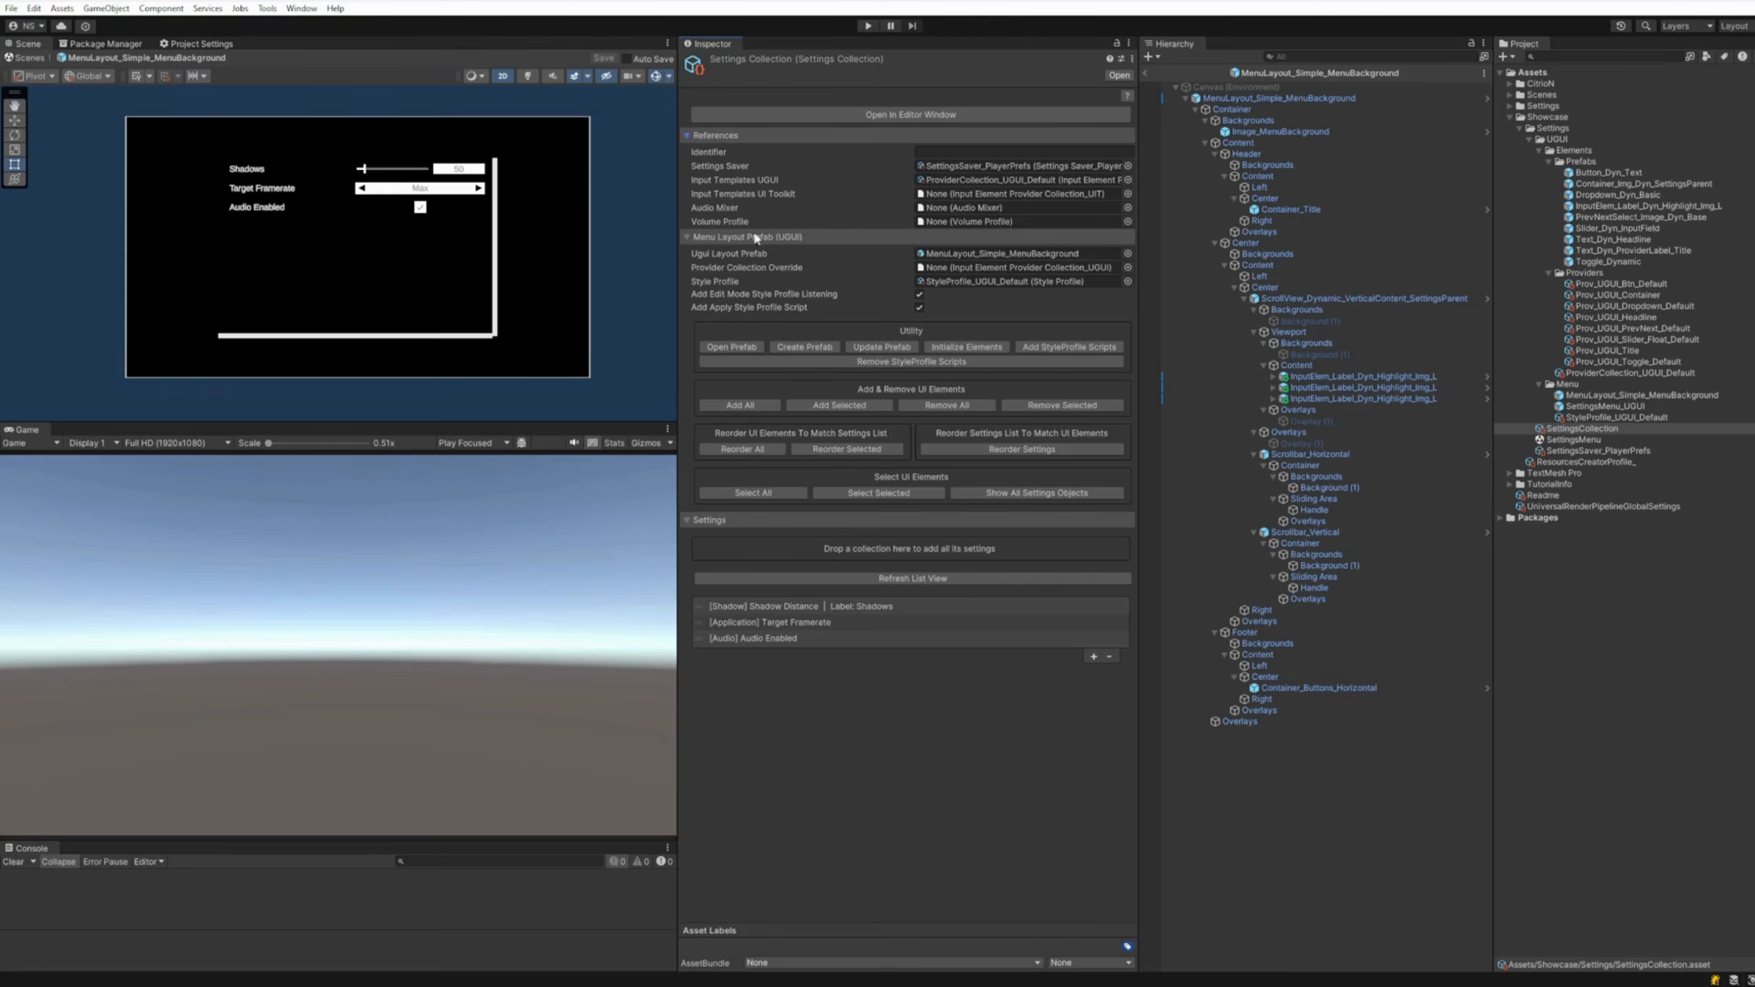
left_click(743, 137)
Add the Reset To Default setting to the SettingsCollection and create its button in the layout prefab
left_click(722, 154)
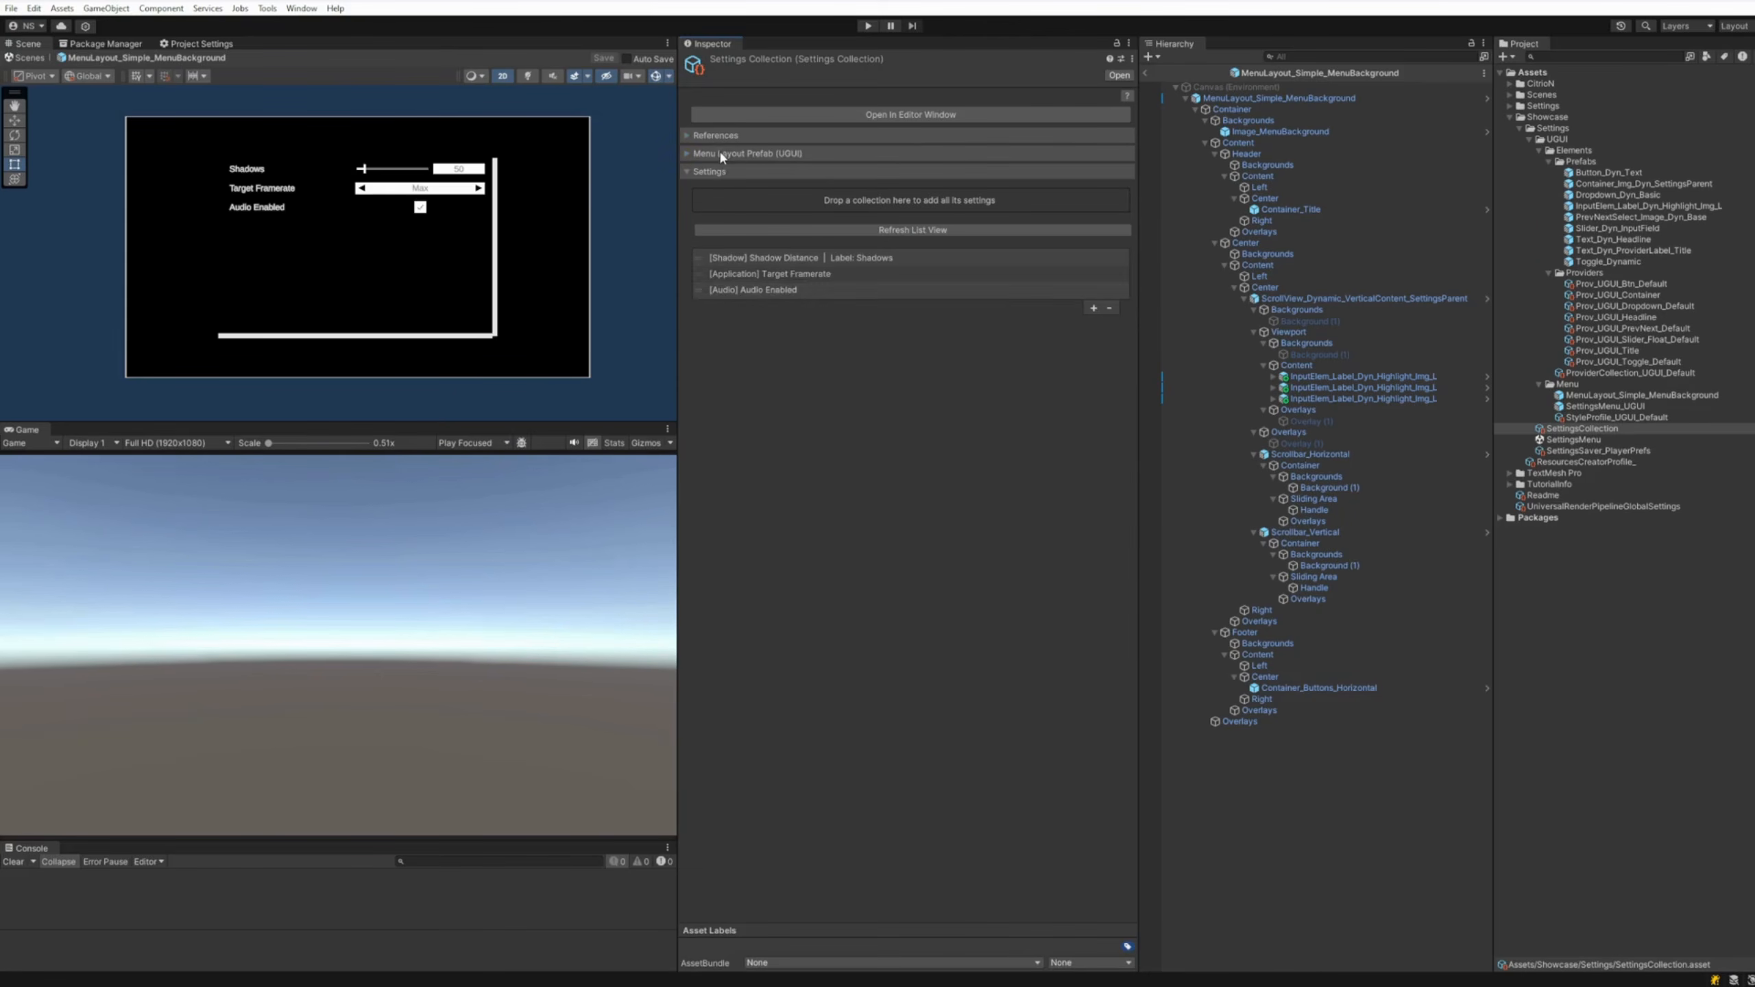
left_click(1093, 309)
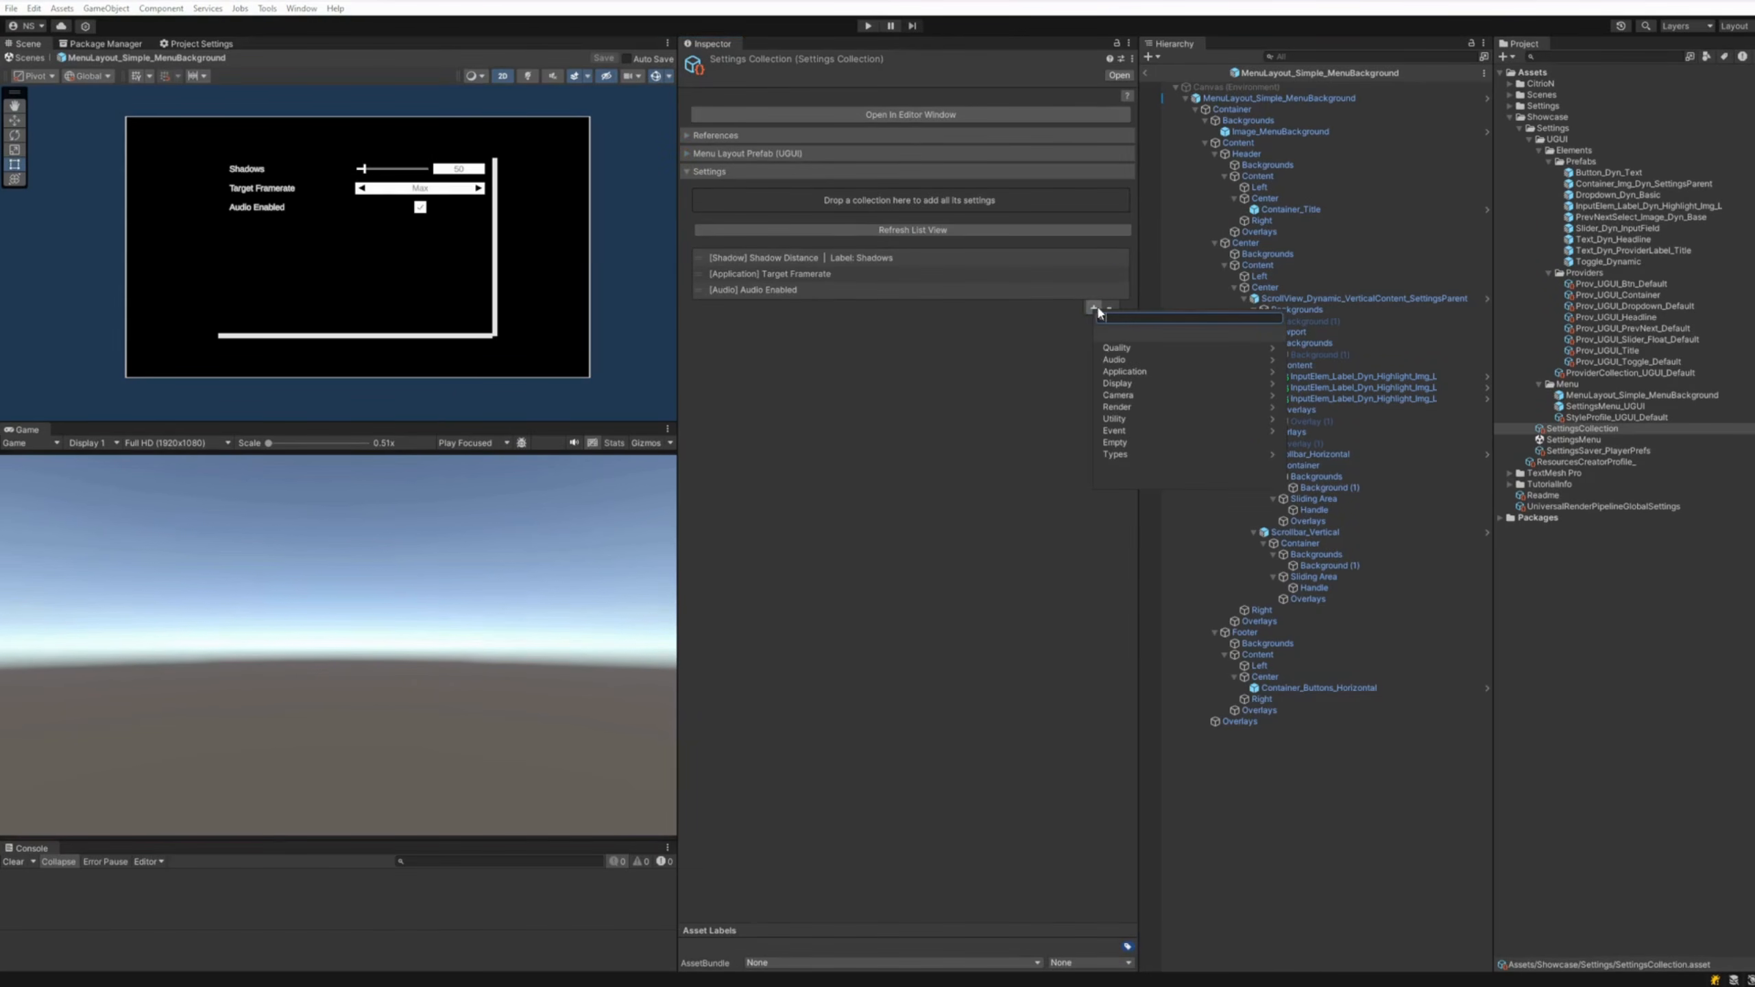
type("reset")
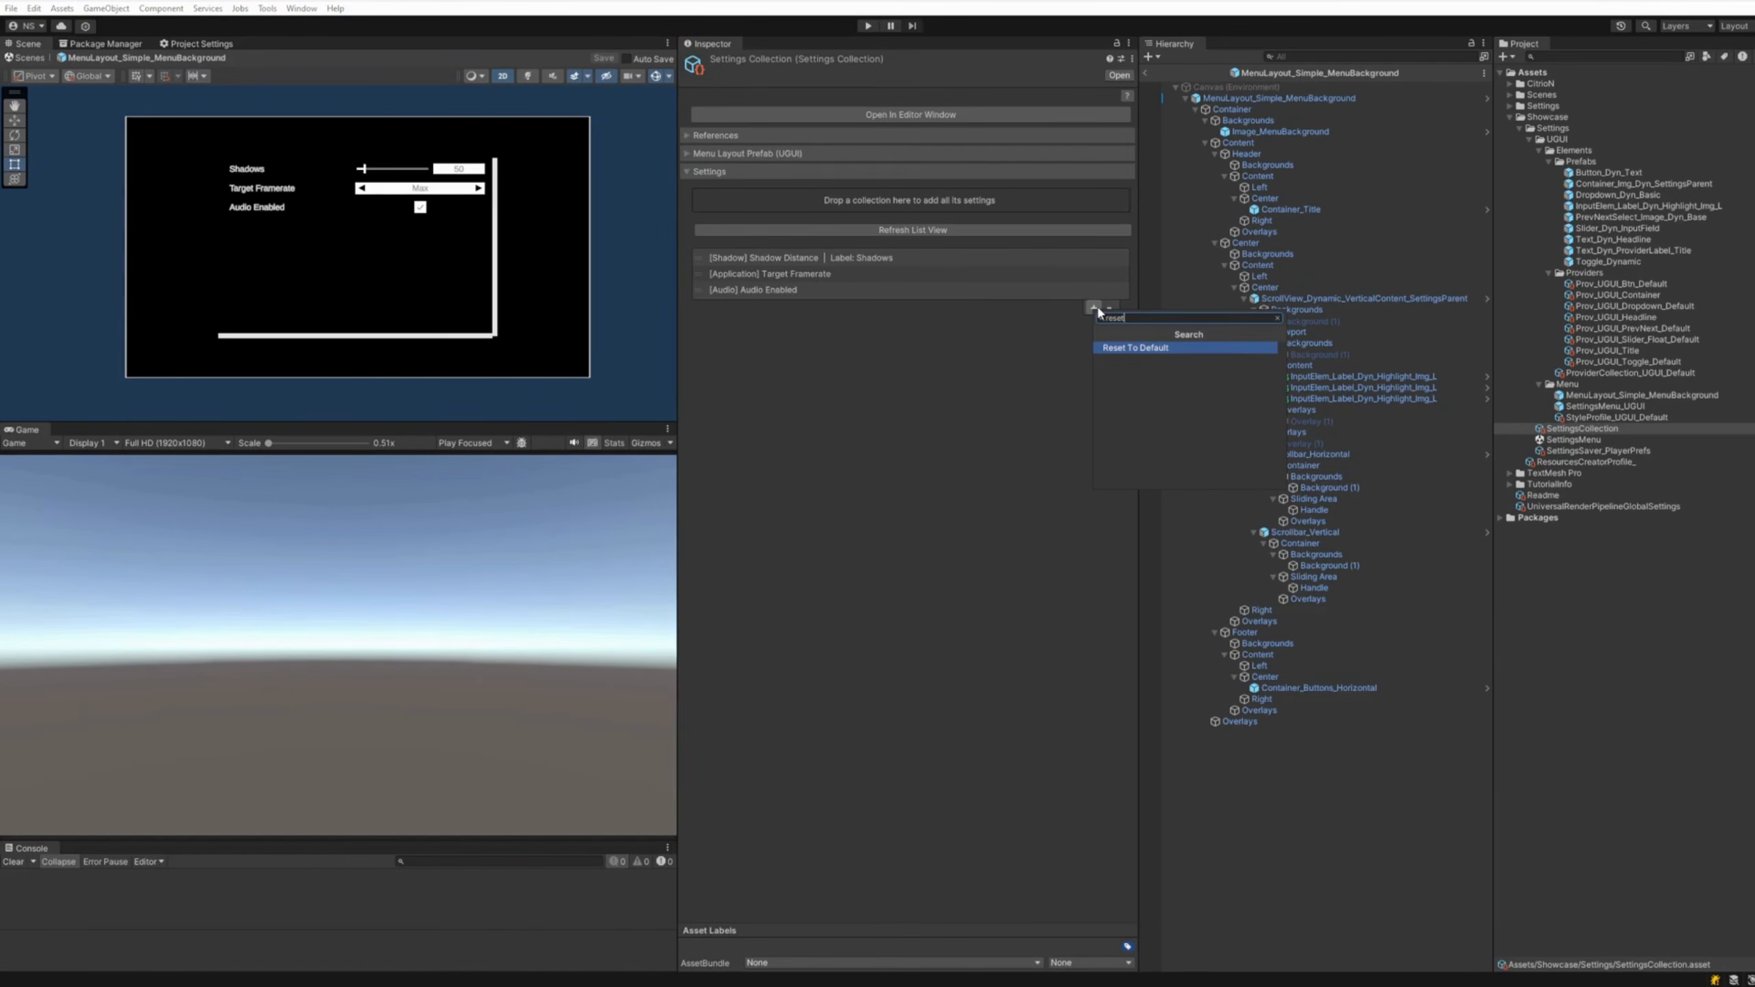
left_click(1153, 347)
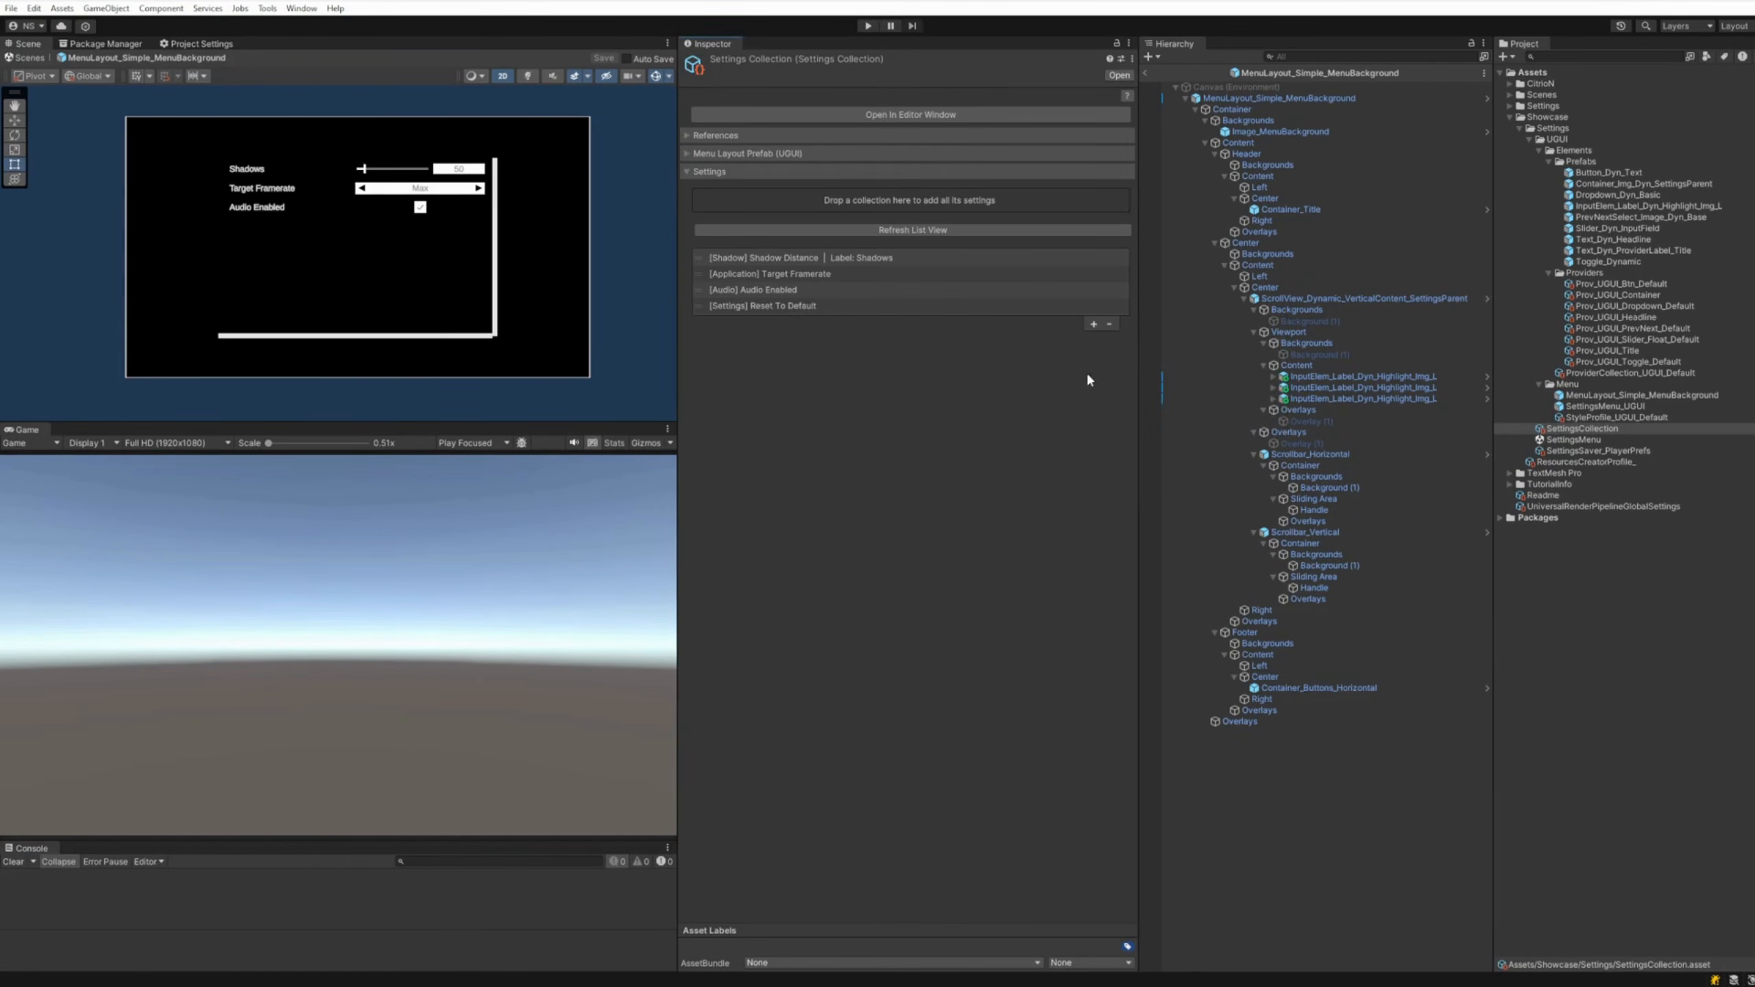
left_click(796, 304)
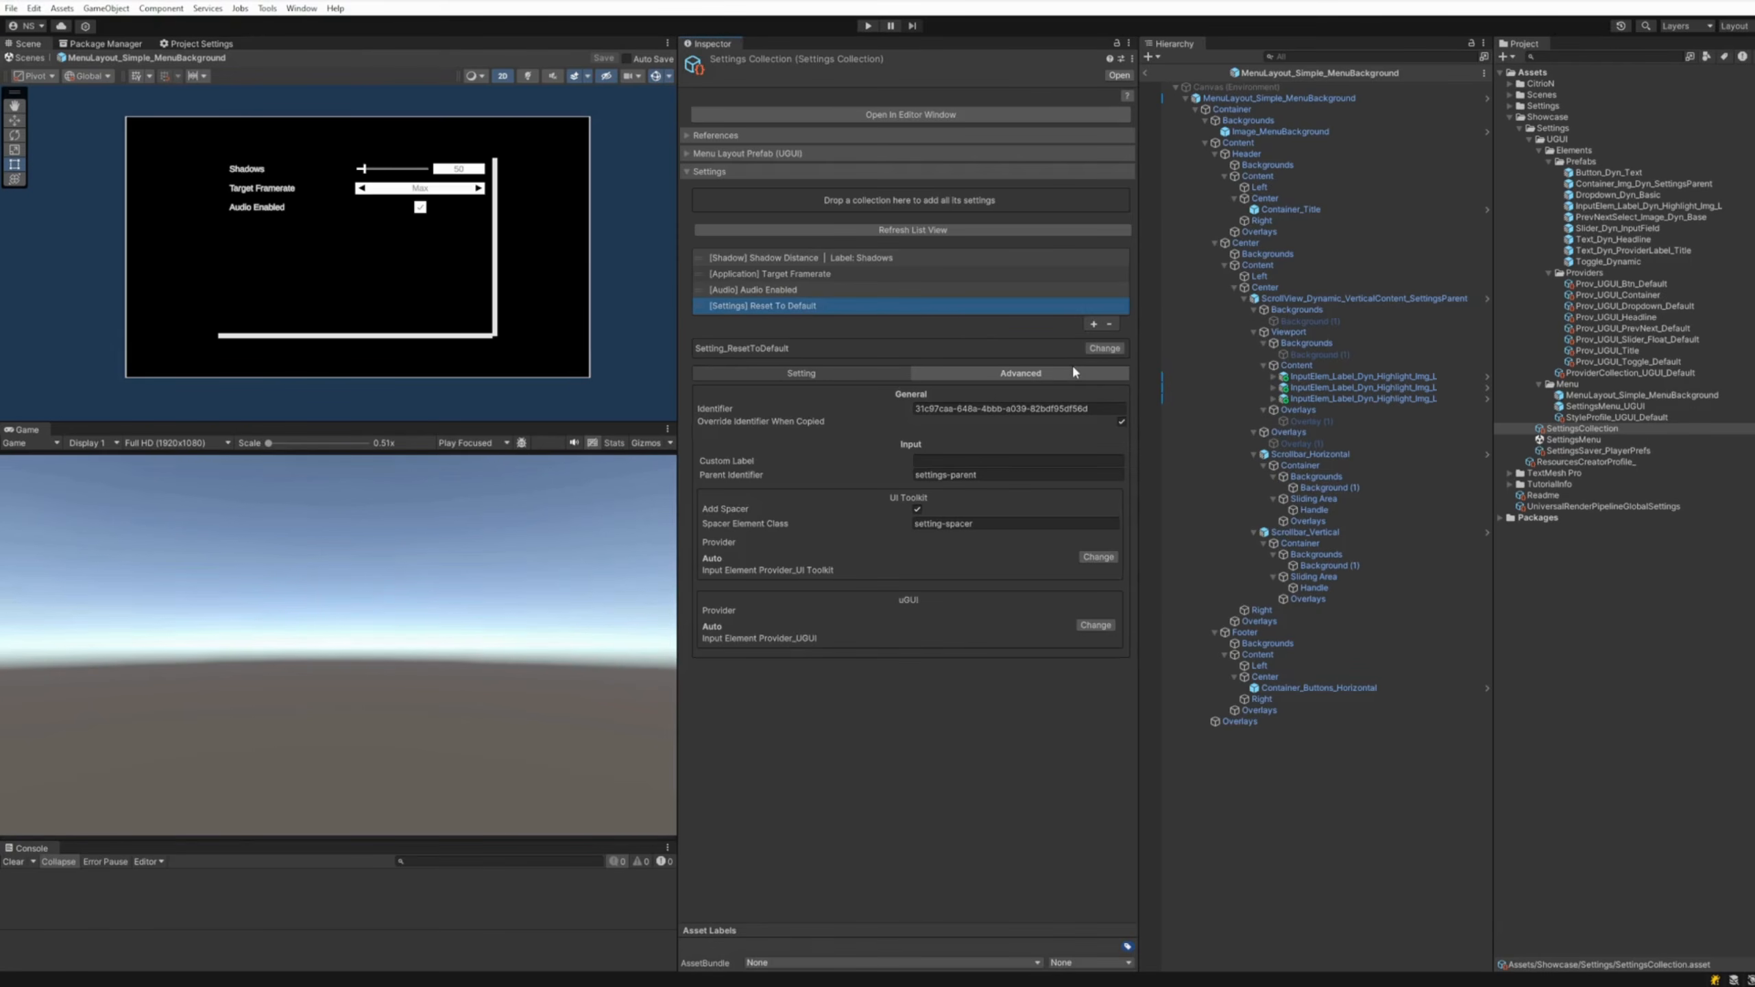
left_click(747, 154)
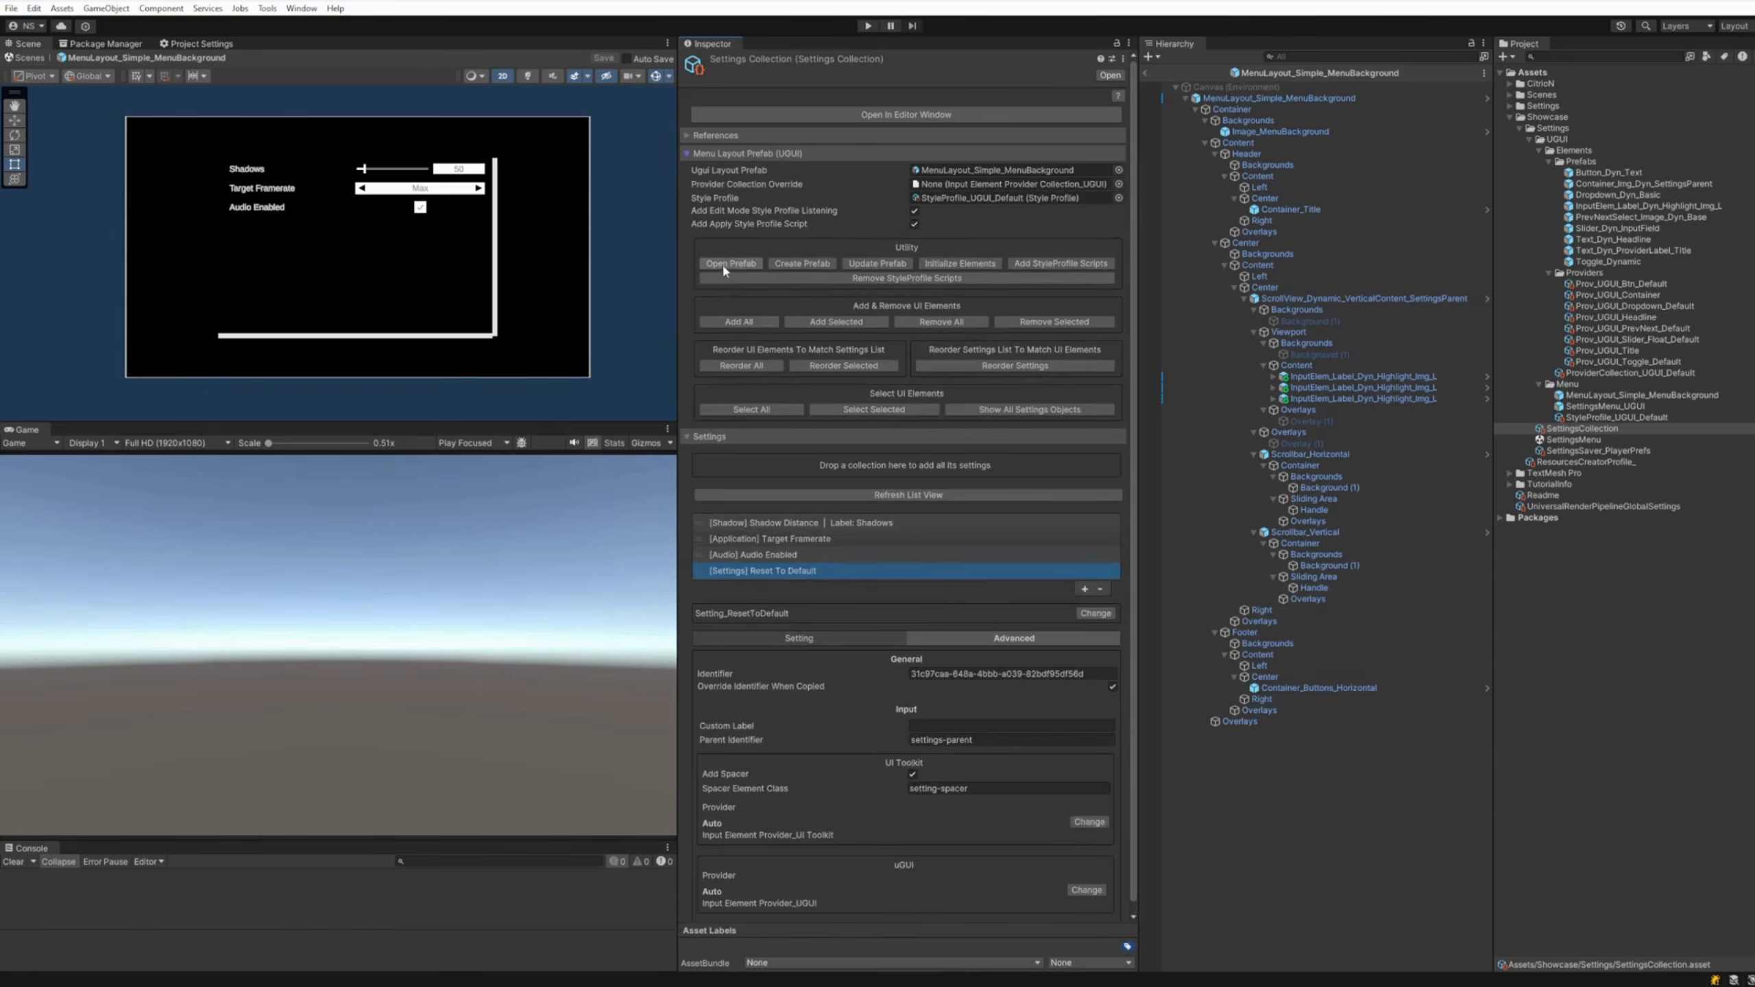
left_click(738, 323)
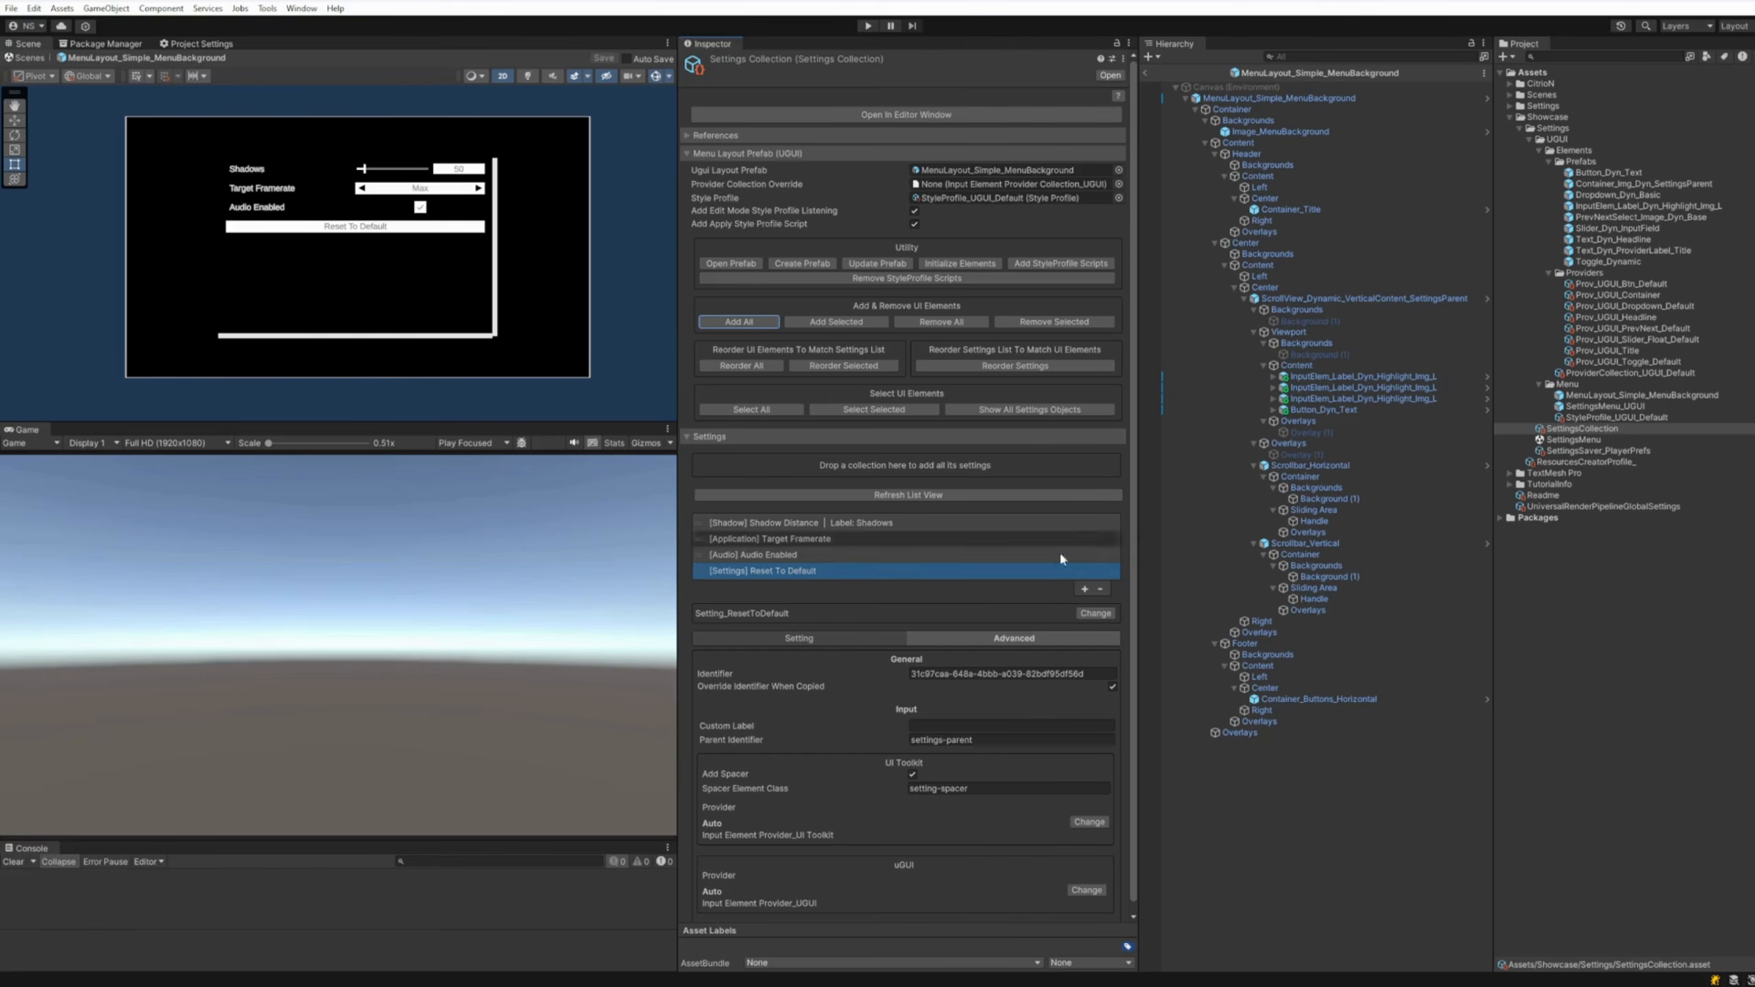
scroll(989, 719, "down", 1)
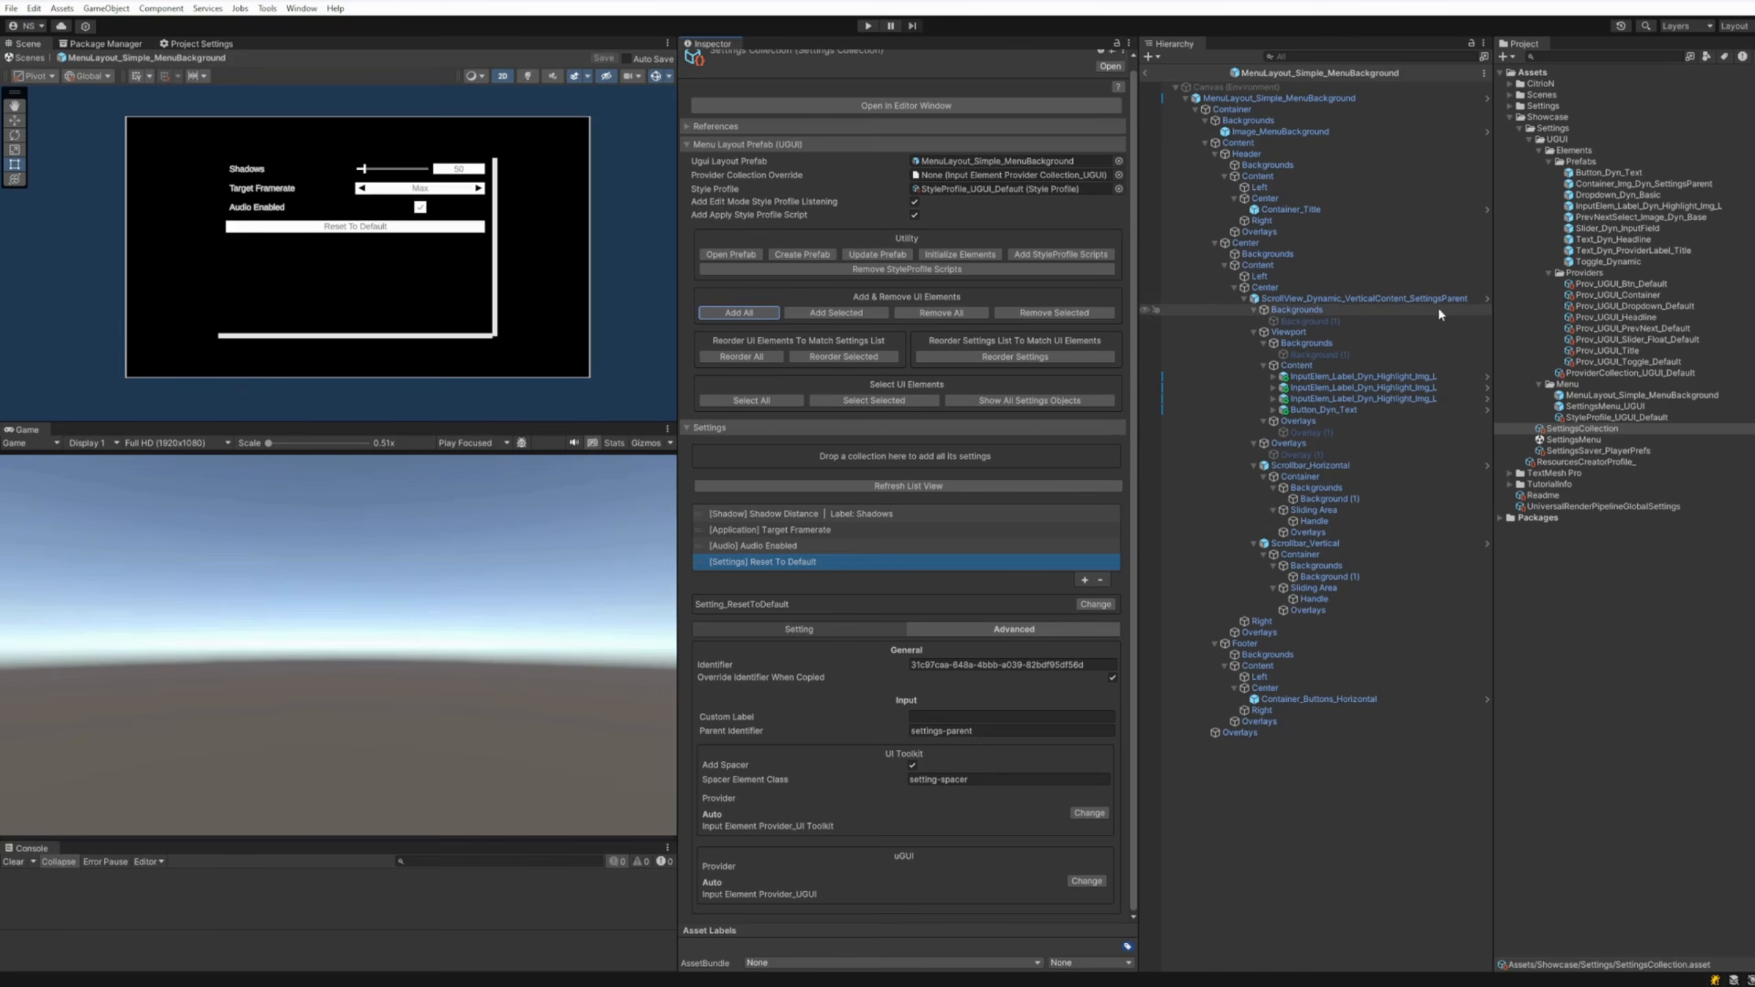
Examine the setting object identifier on the scroll view's Content object and return to the SettingsCollection asset
left_click(1308, 364)
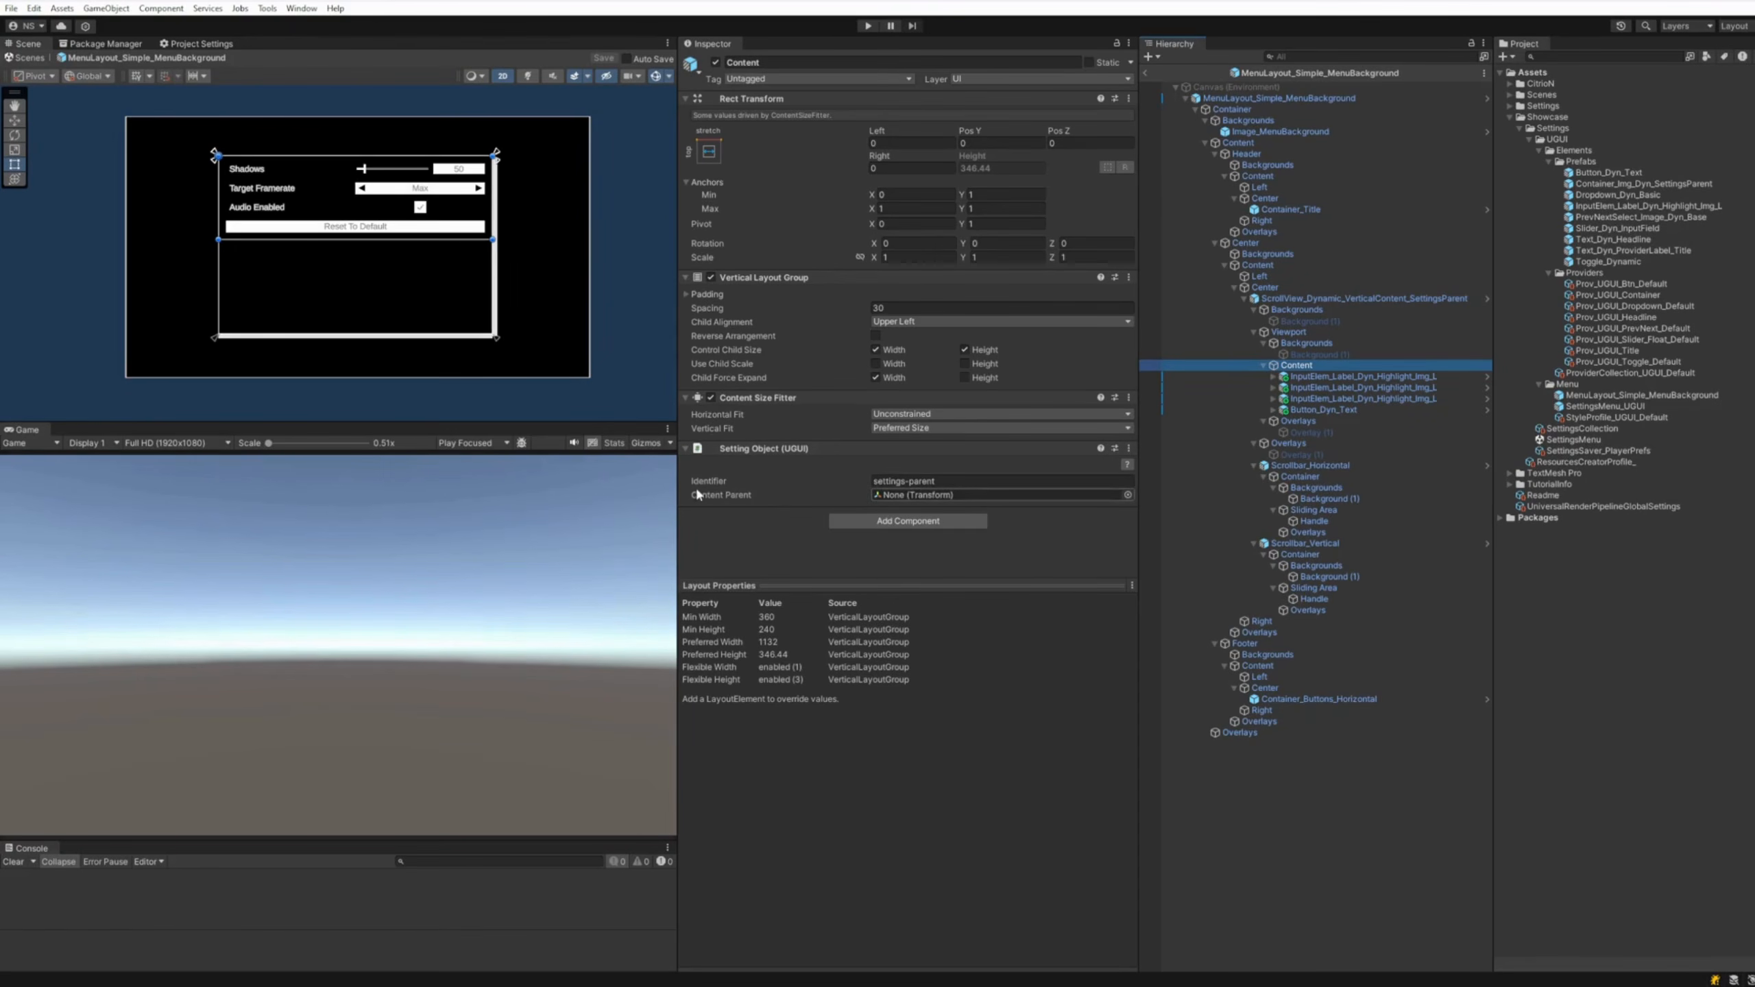
mouse_move(984, 487)
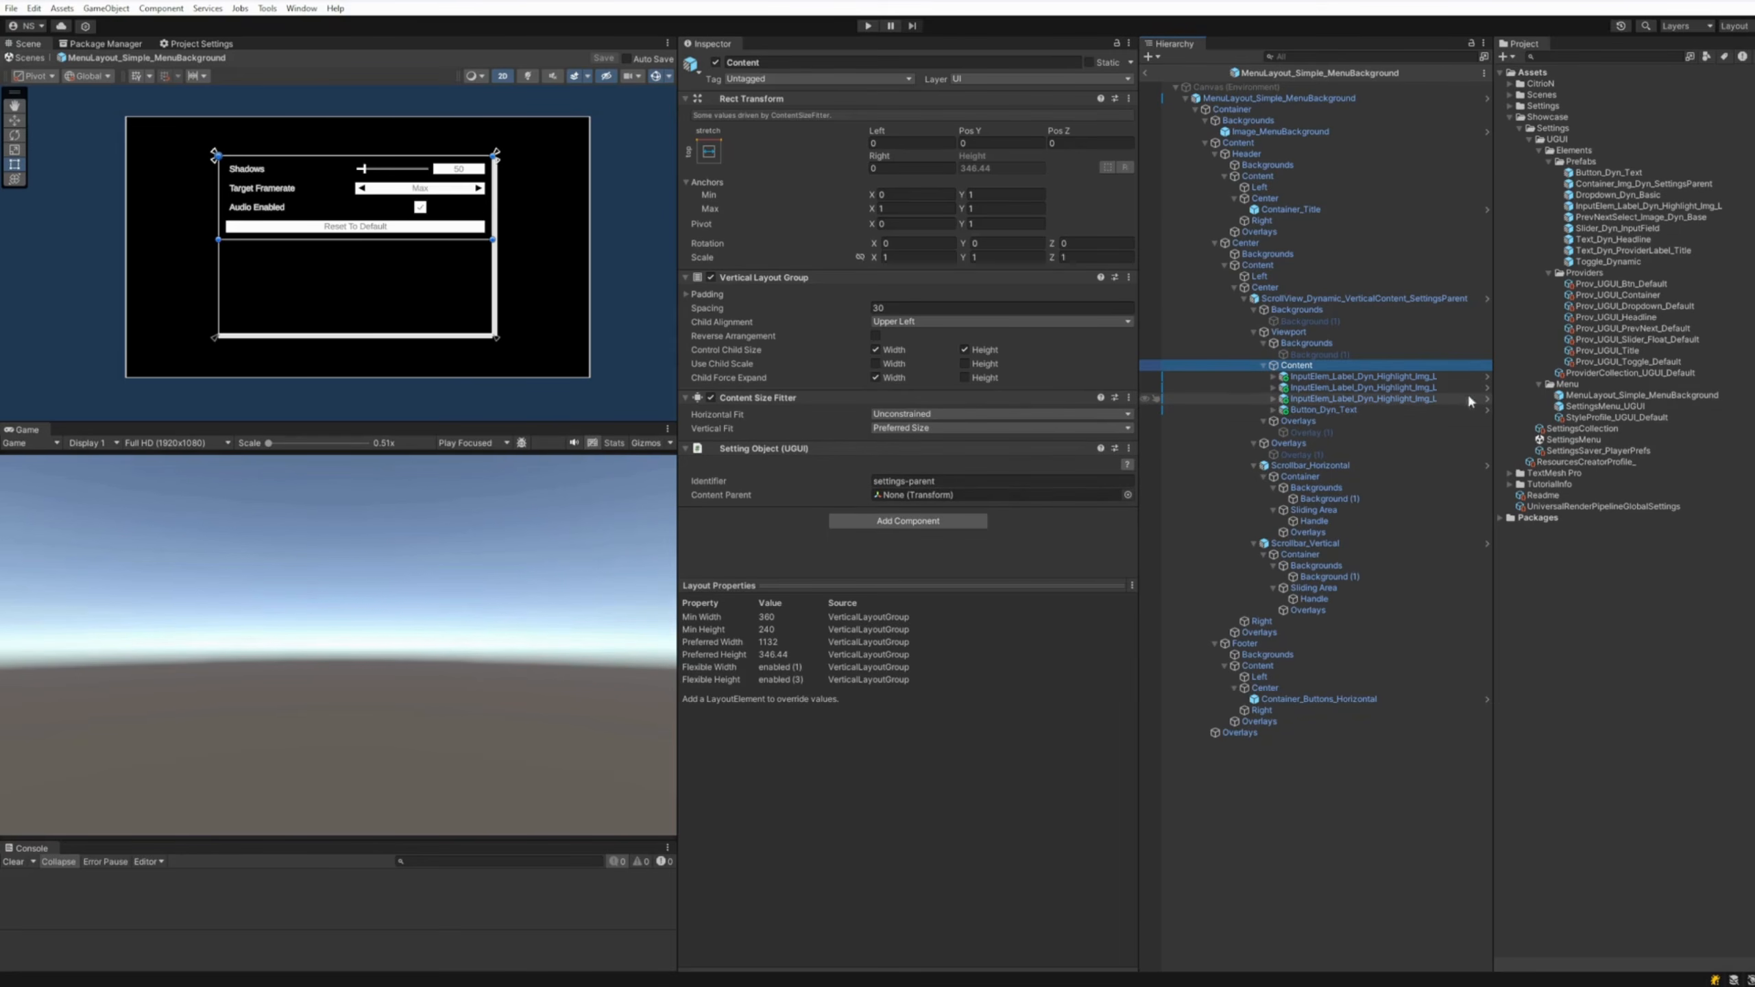
left_click(1575, 428)
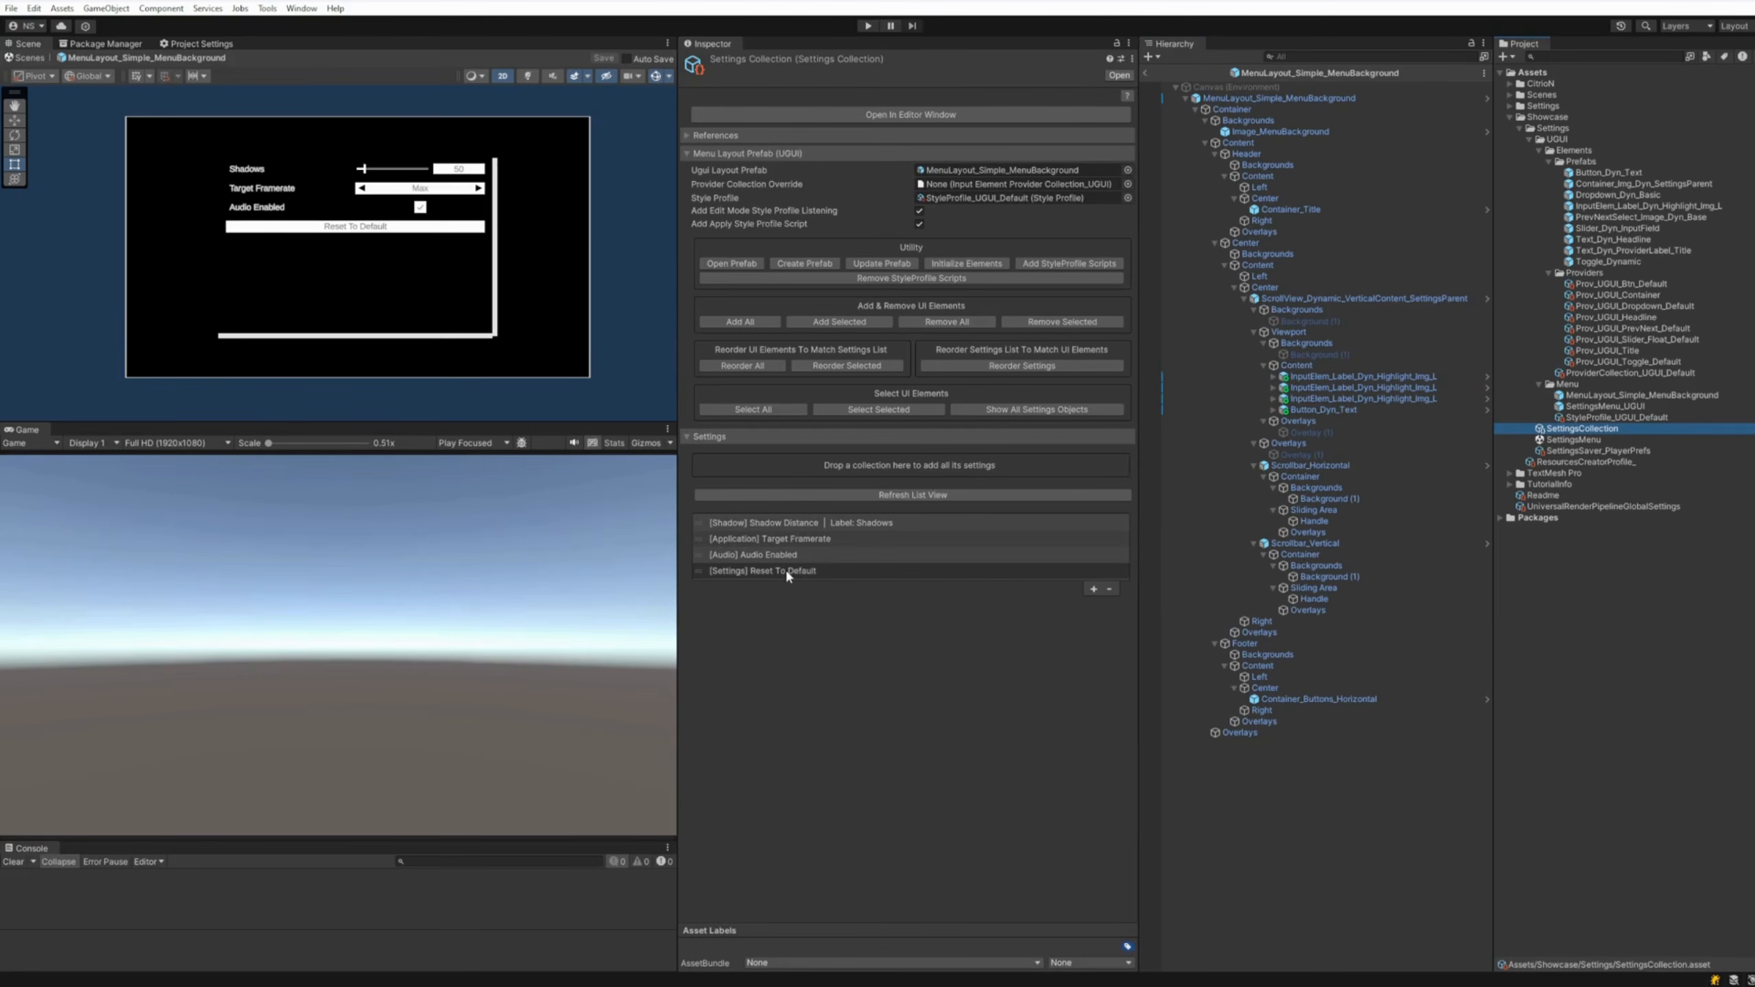
Copy the footer button container's identifier into Reset To Default's parent identifier as "buttons-parent" and reorder all UI elements to match
left_click(1316, 698)
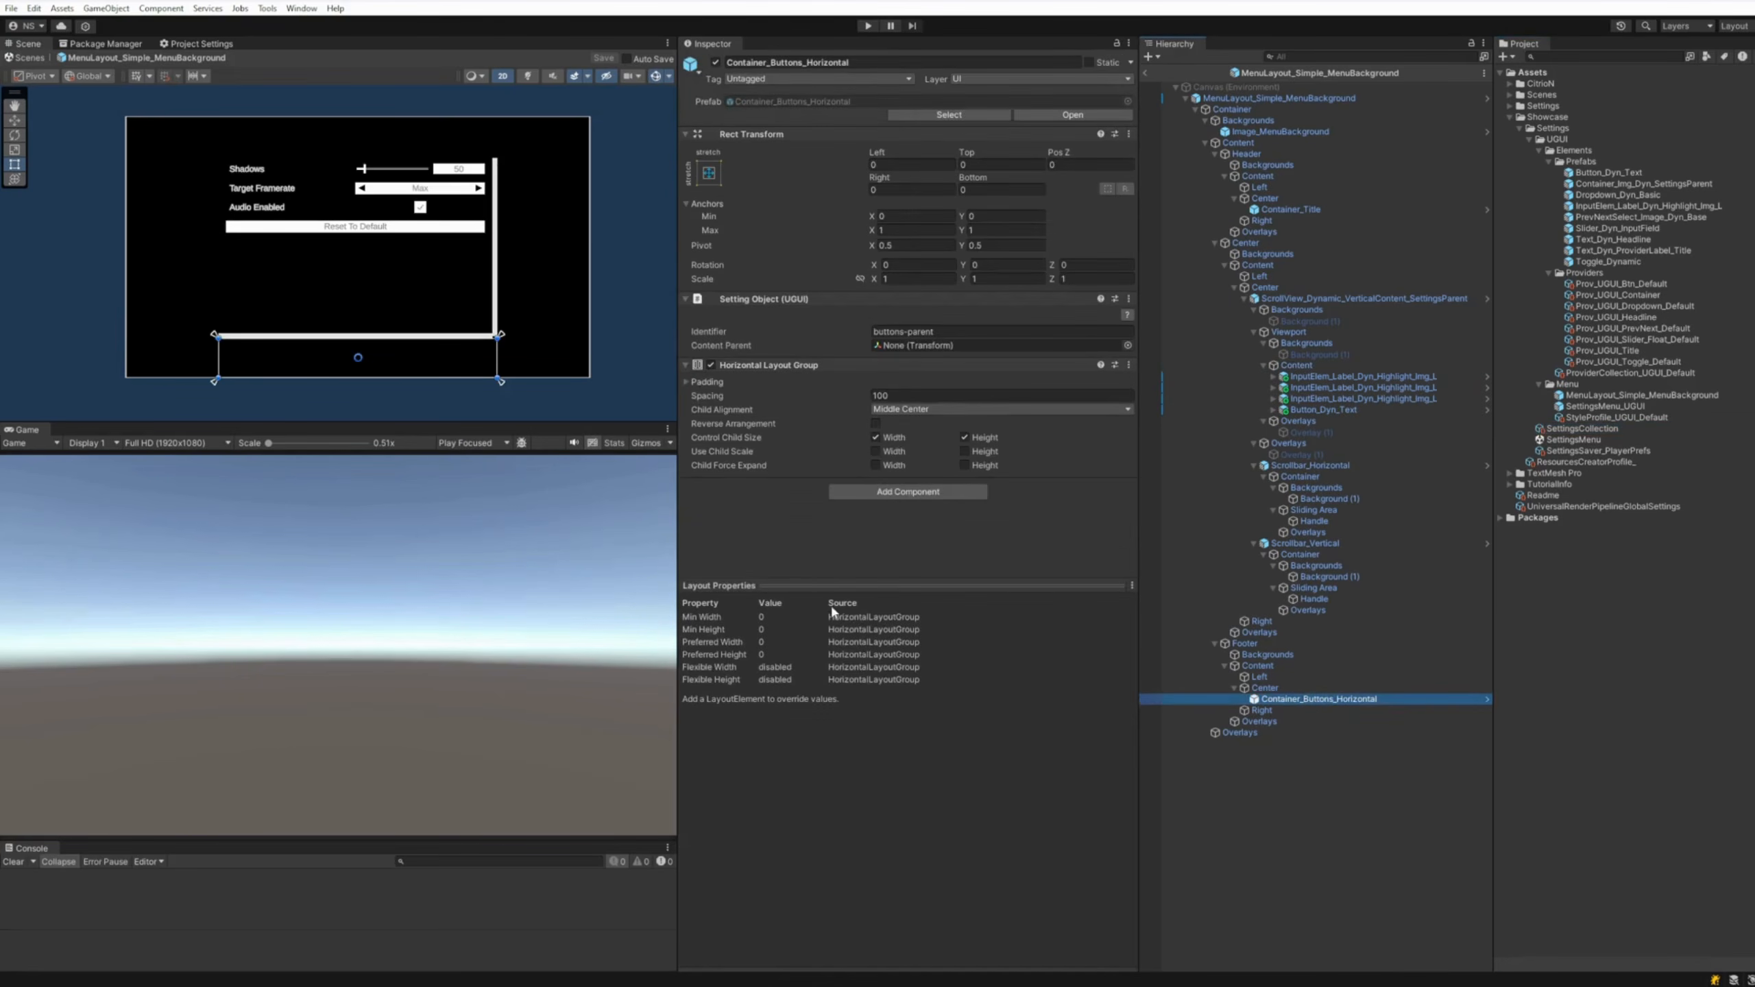
left_click(946, 329)
key("ctrl+c")
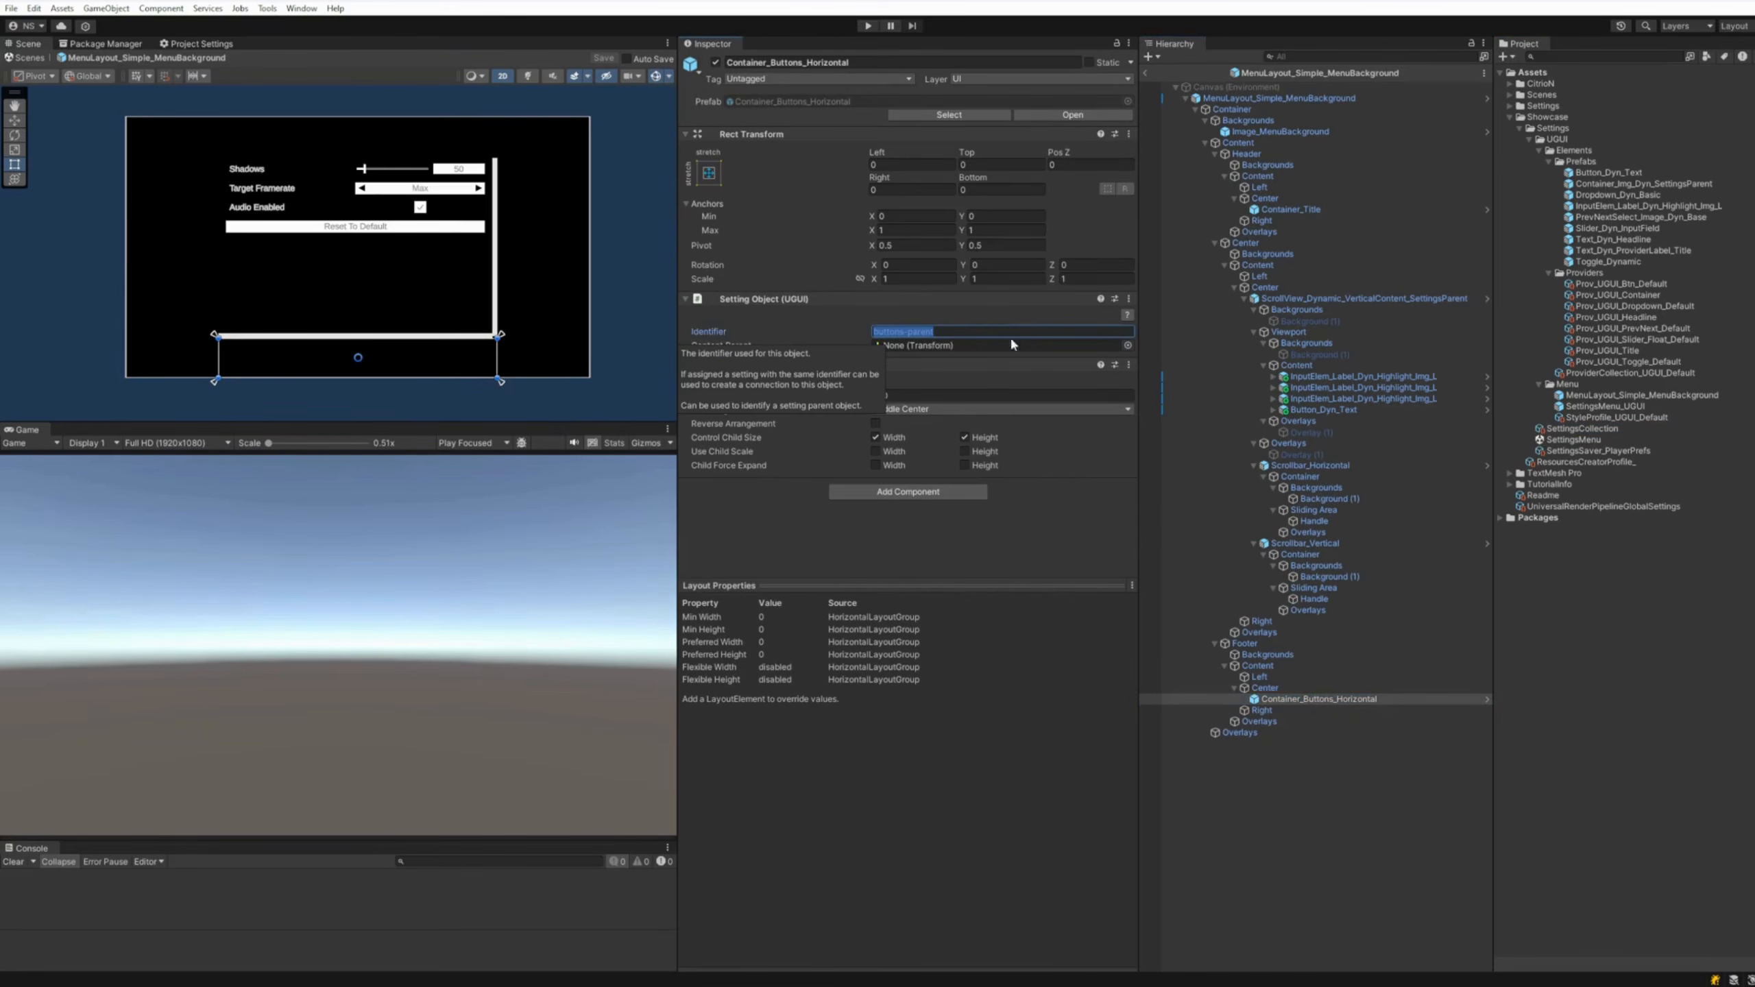
left_click(1558, 429)
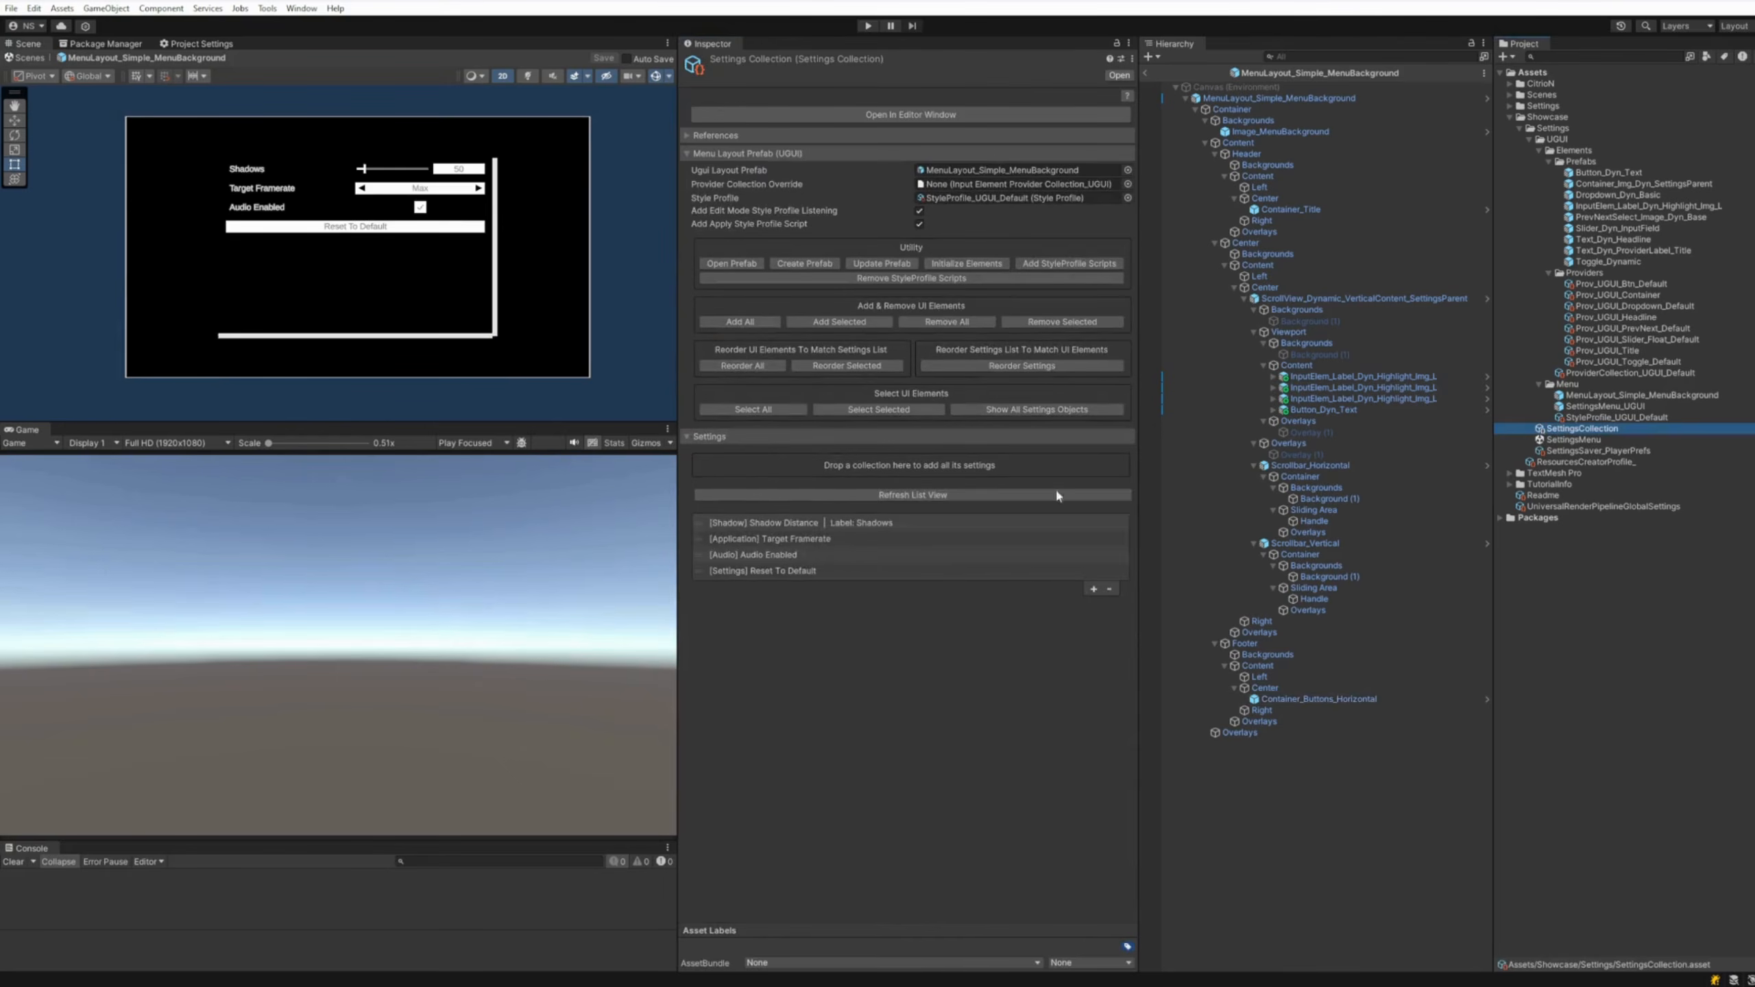
left_click(781, 568)
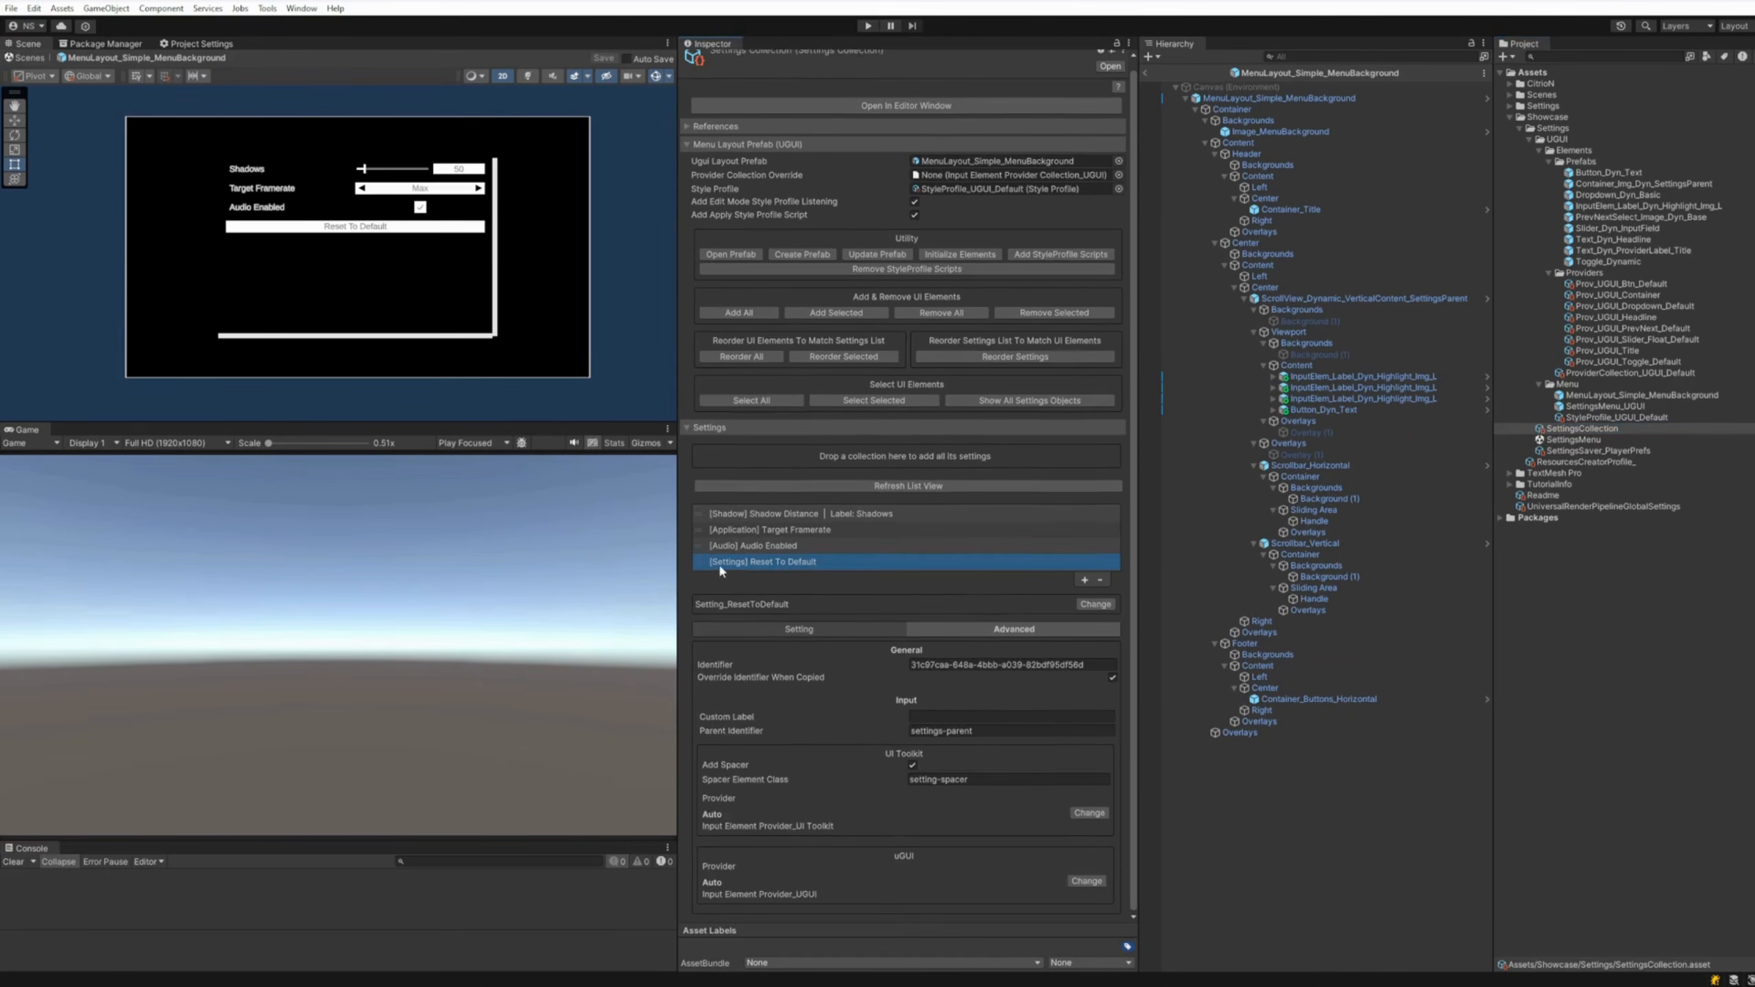
left_click(987, 730)
key("ctrl+v")
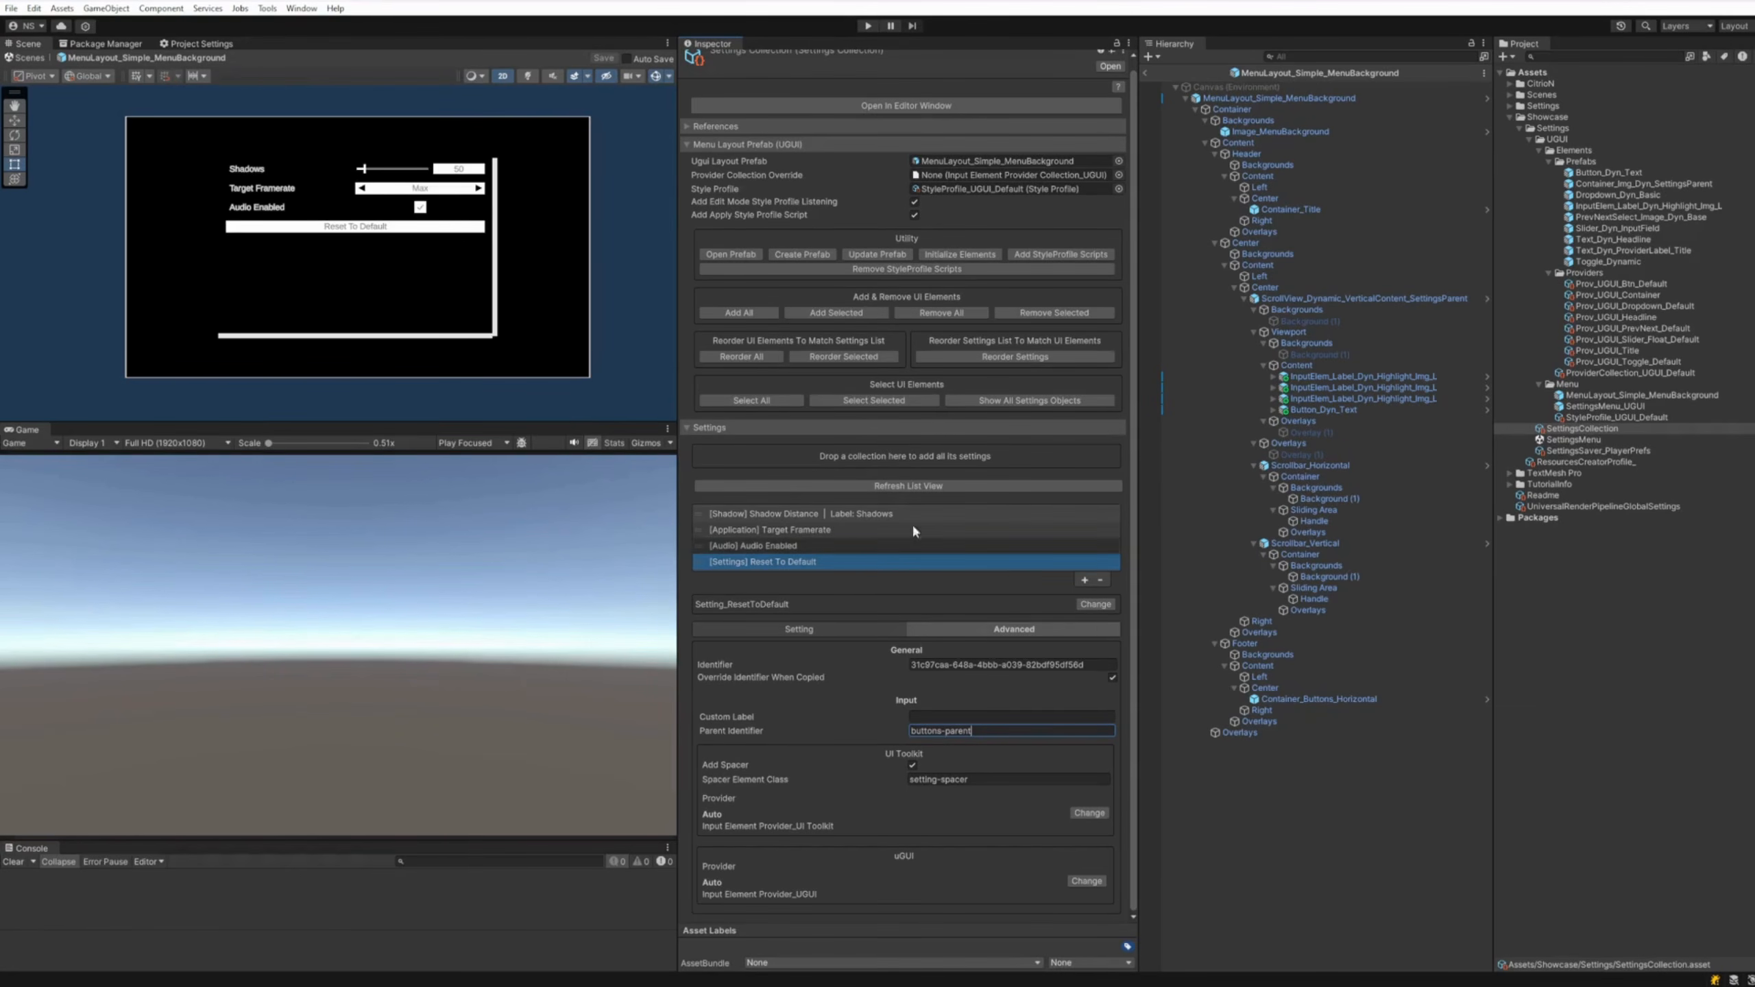
left_click(723, 354)
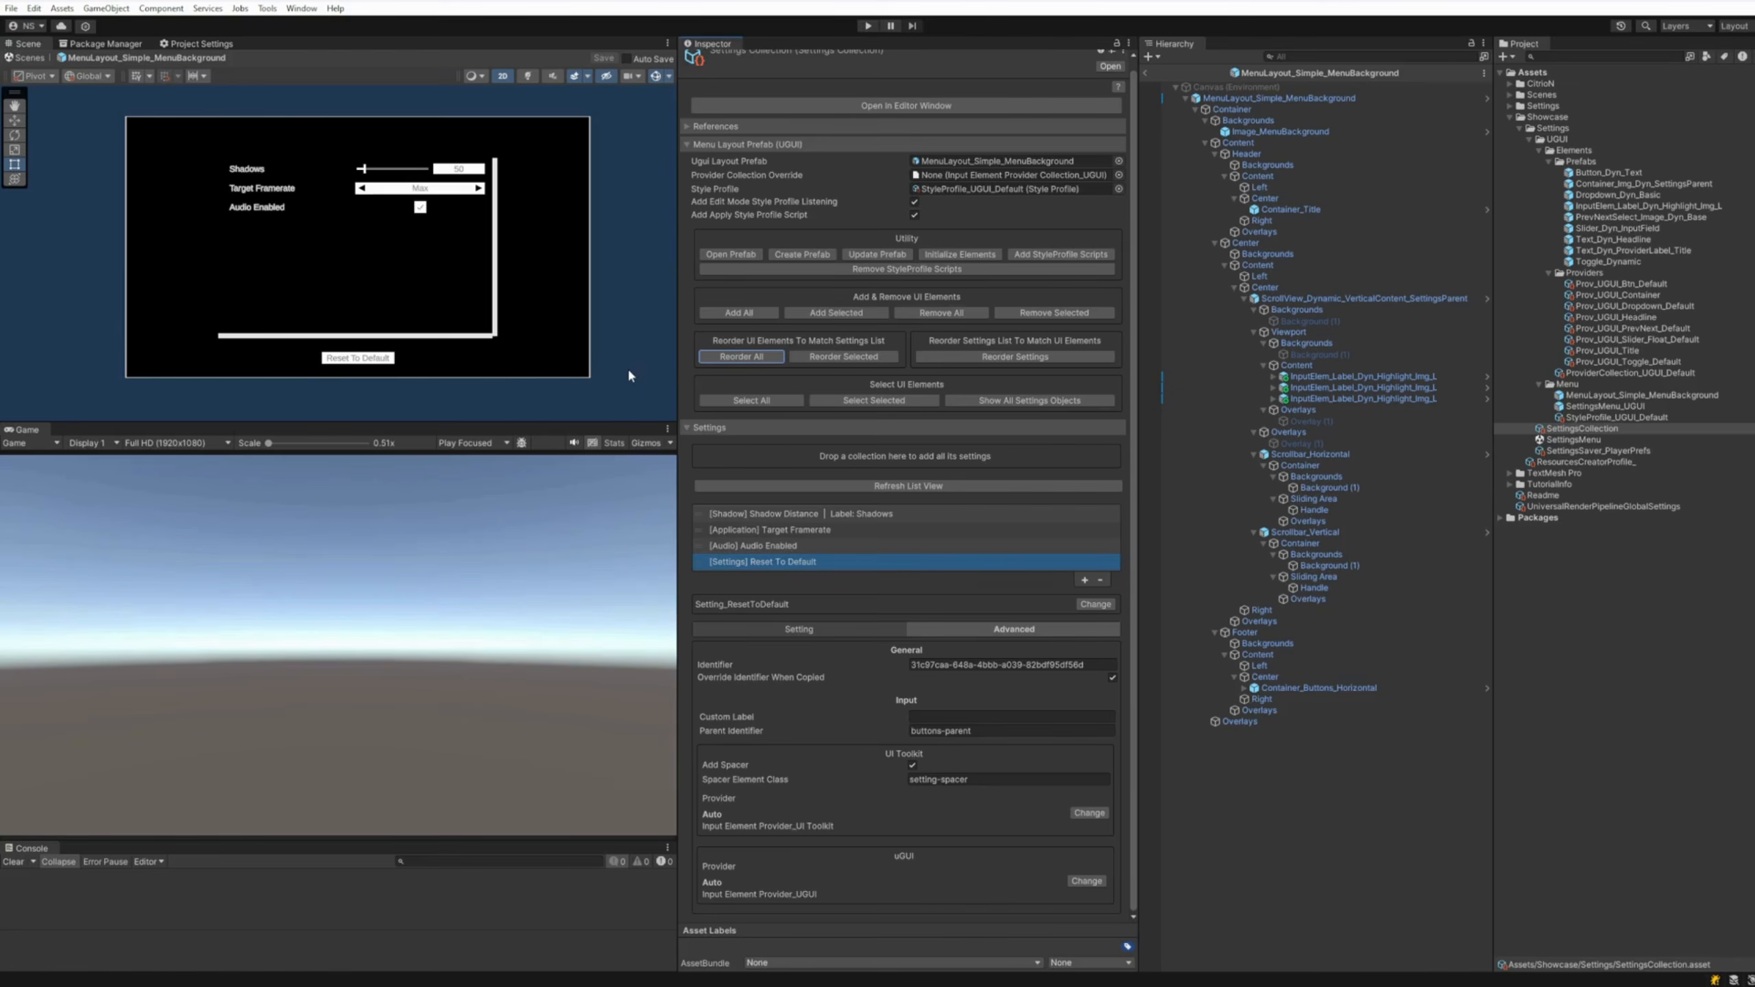
Add an Empty setting with Container_Title's identifier "menu-title" as its parent identifier and create its element in the layout prefab
left_click(1289, 209)
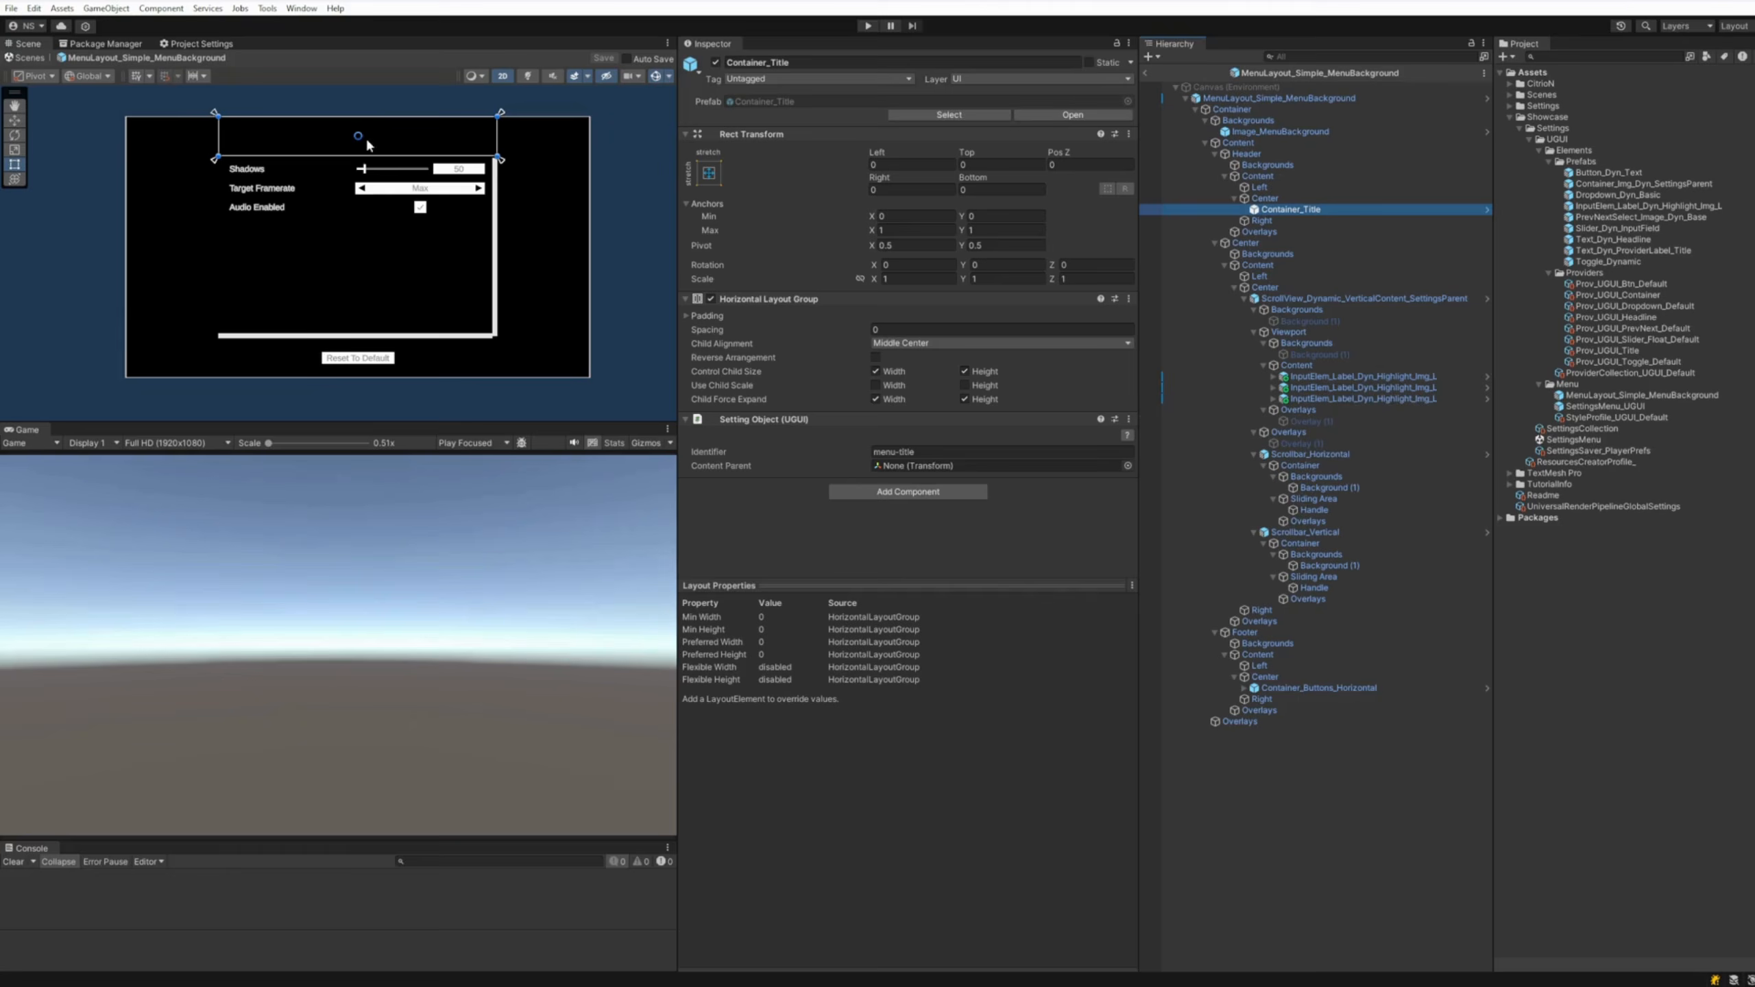
left_click(929, 451)
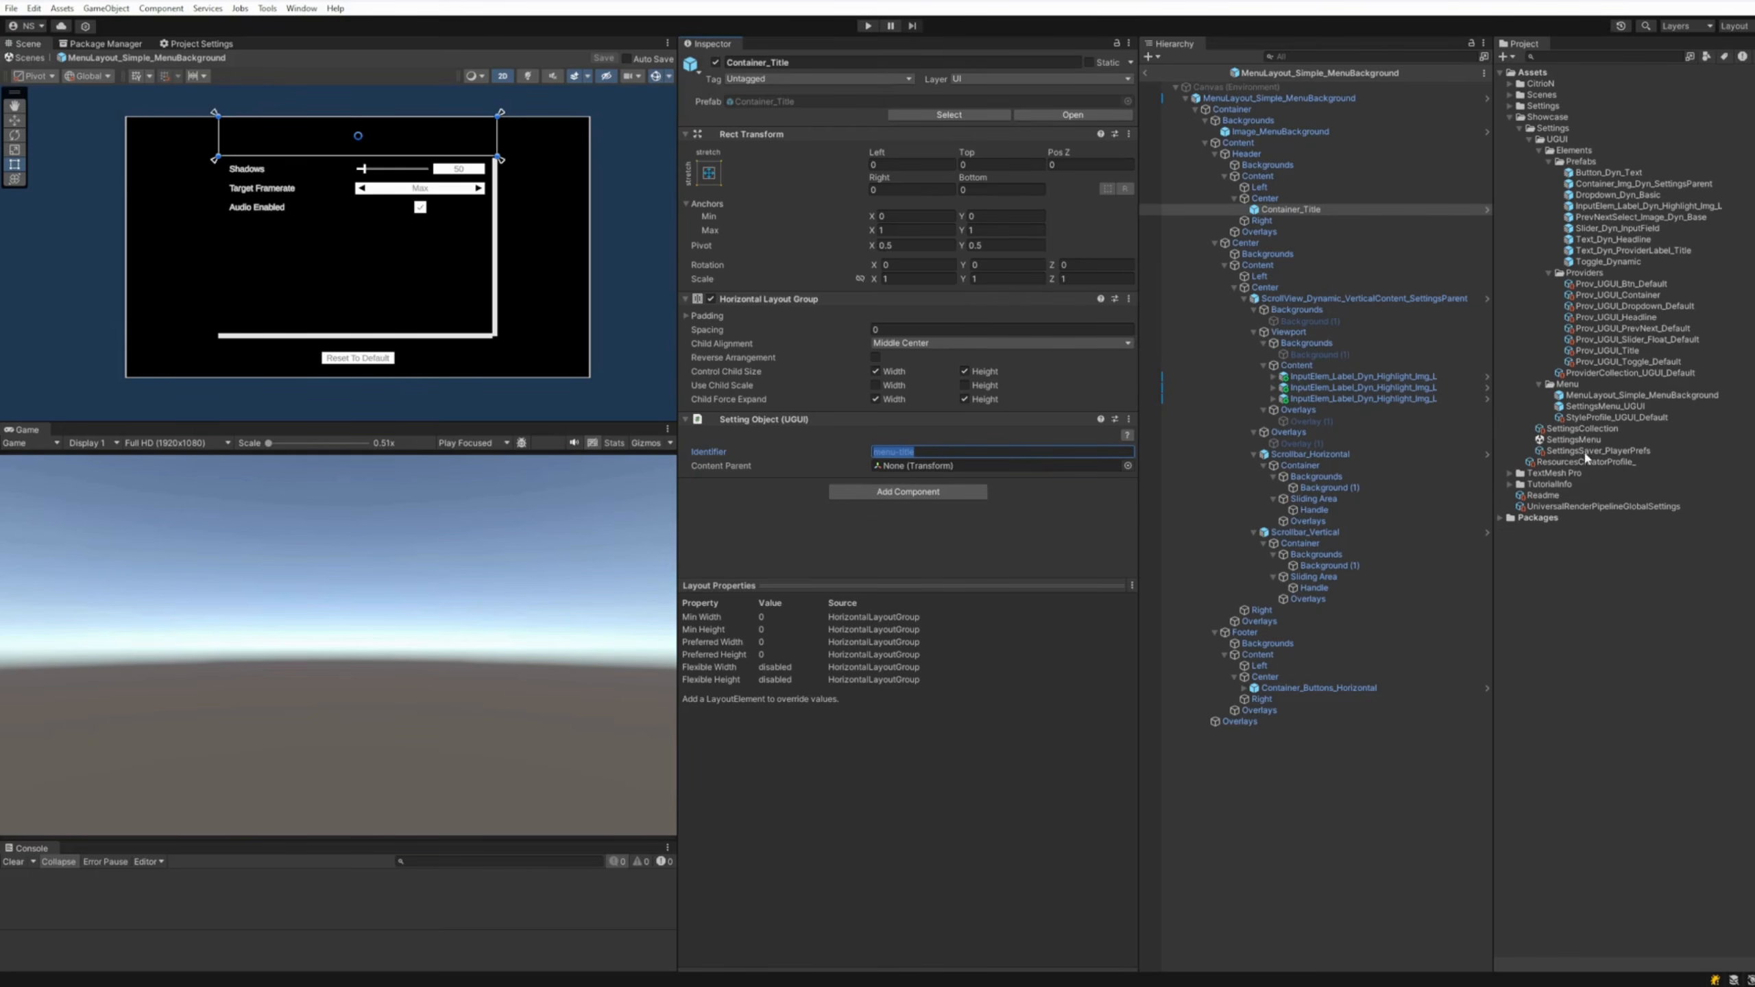
left_click(1578, 428)
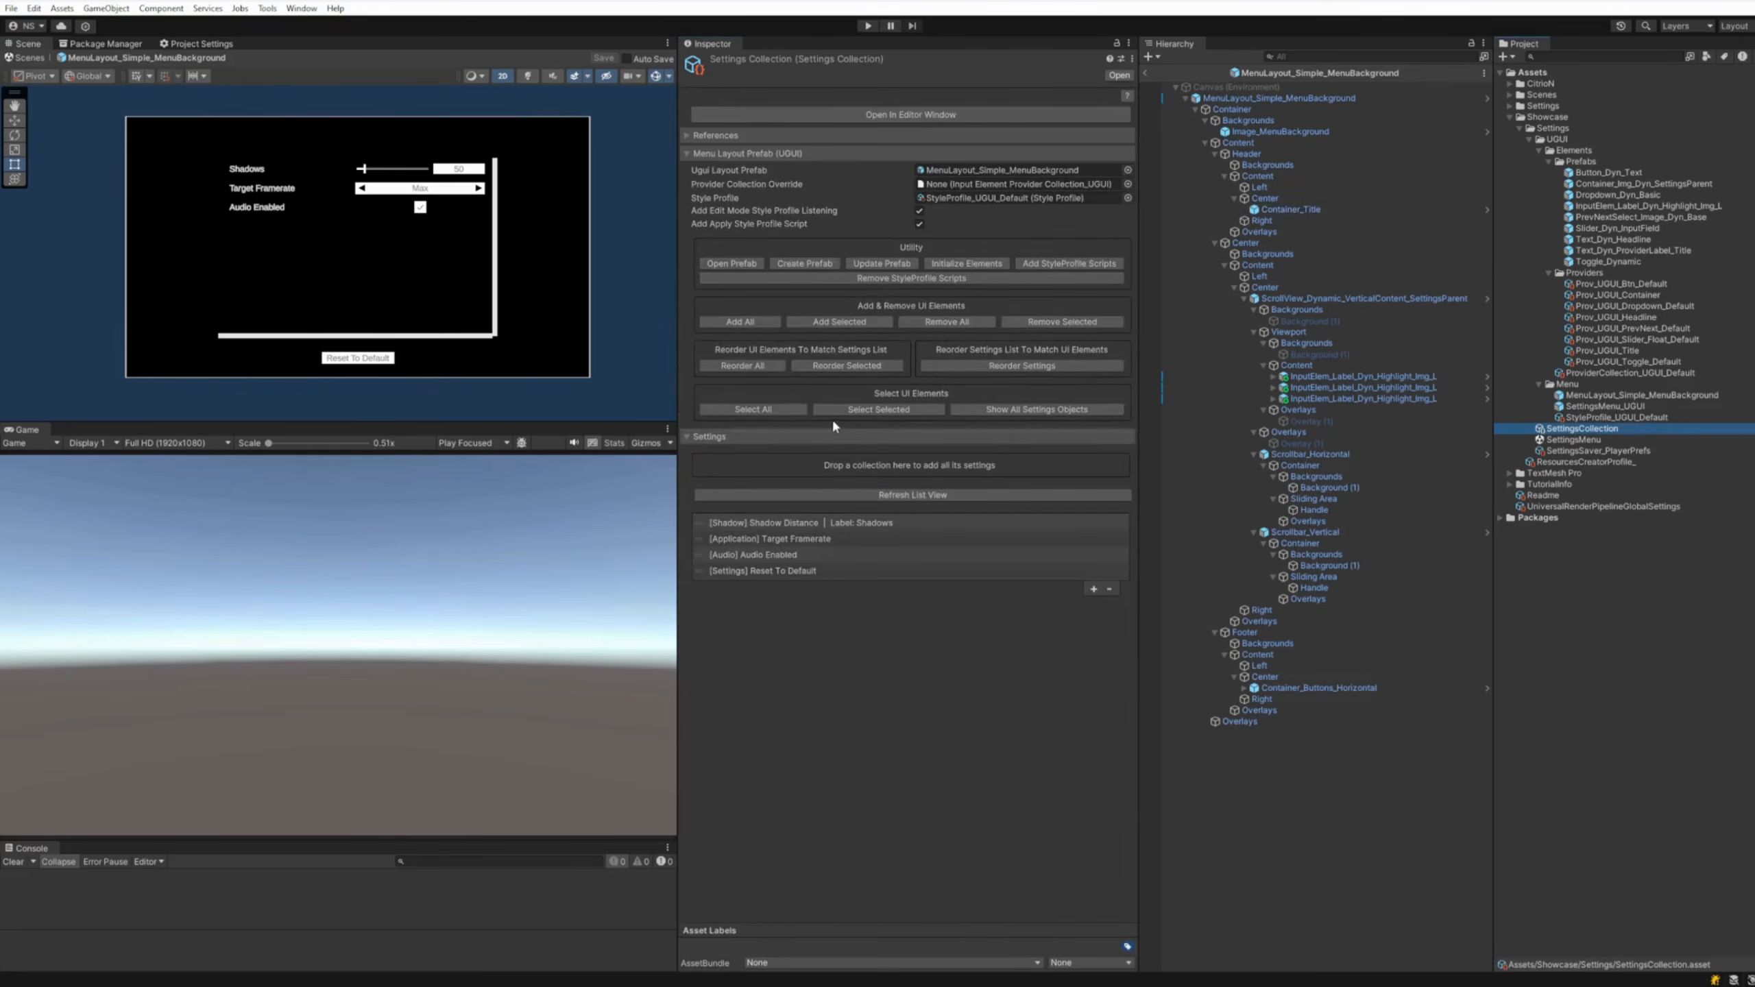
left_click(1093, 589)
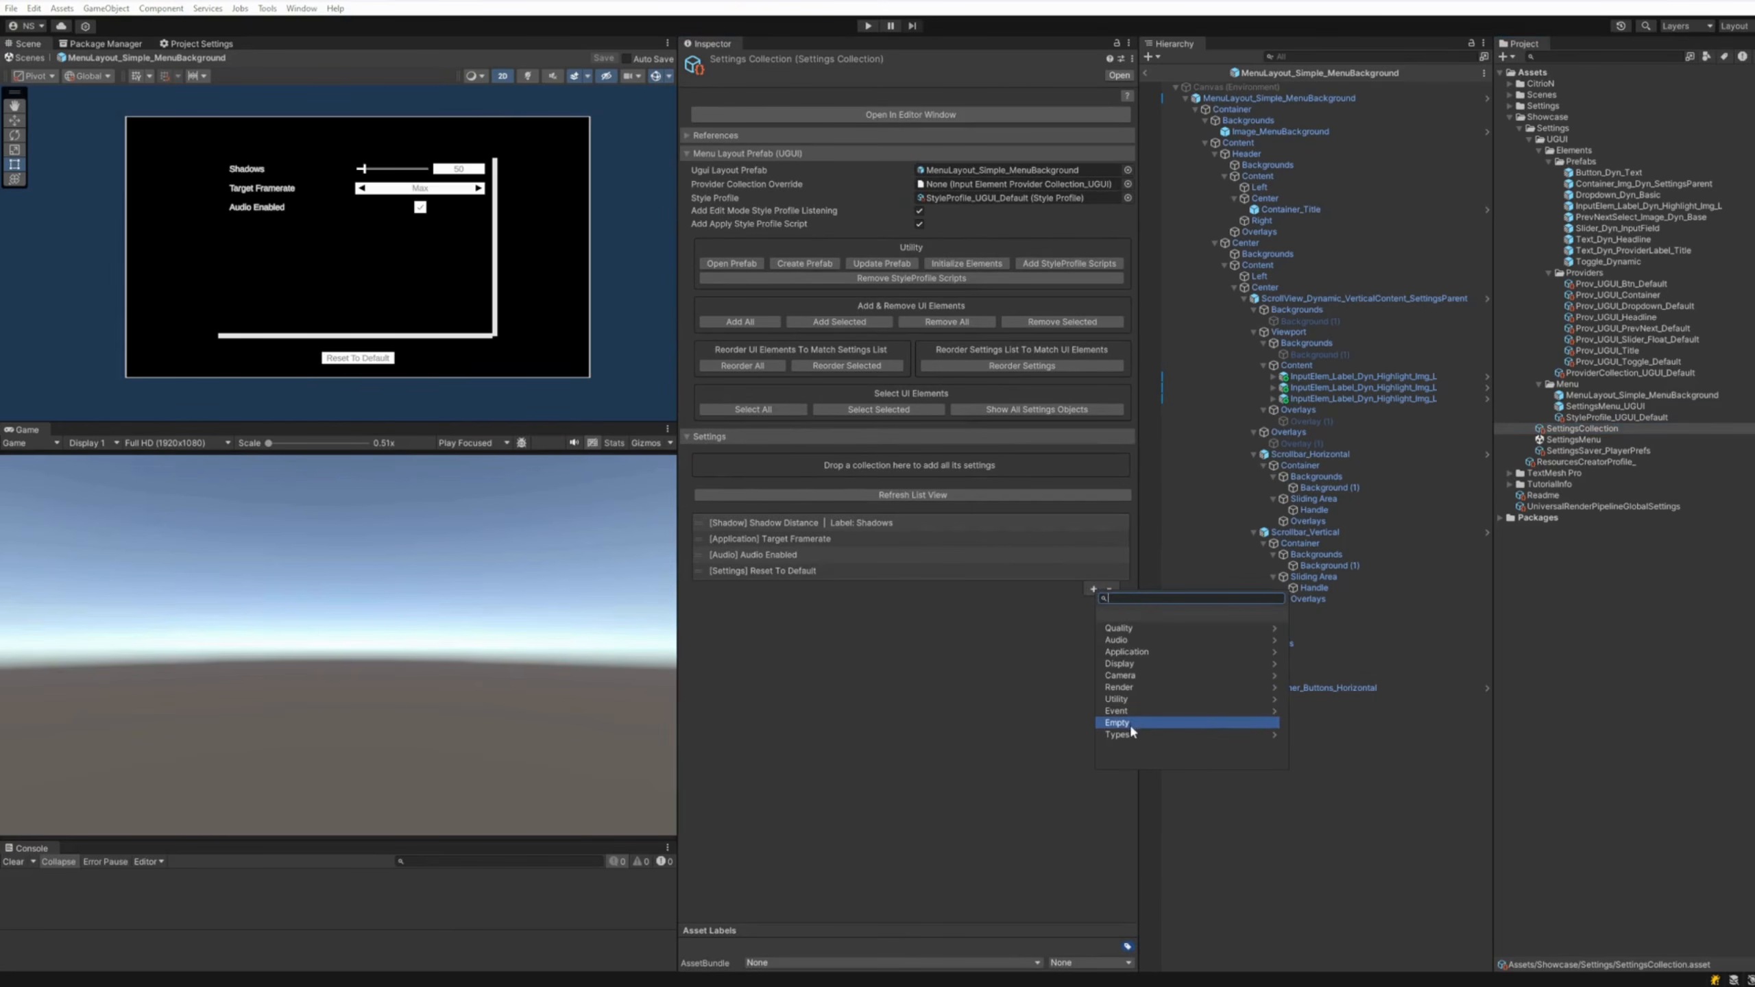
left_click(1130, 722)
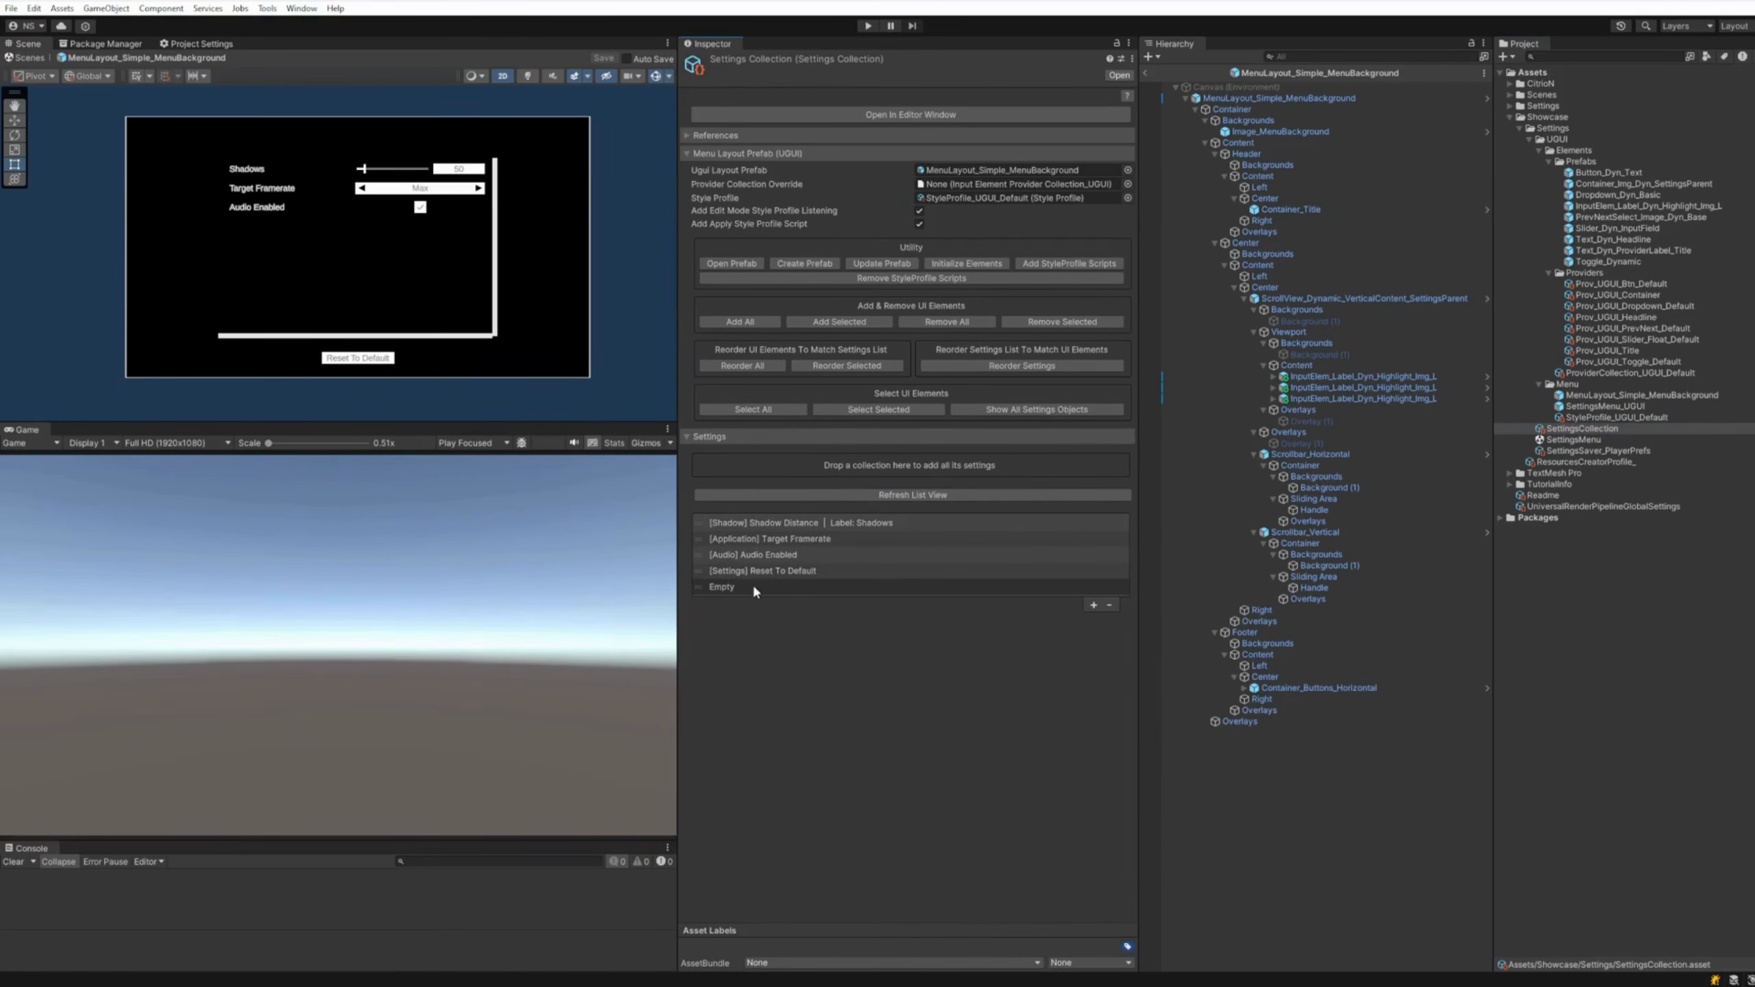
left_click(986, 755)
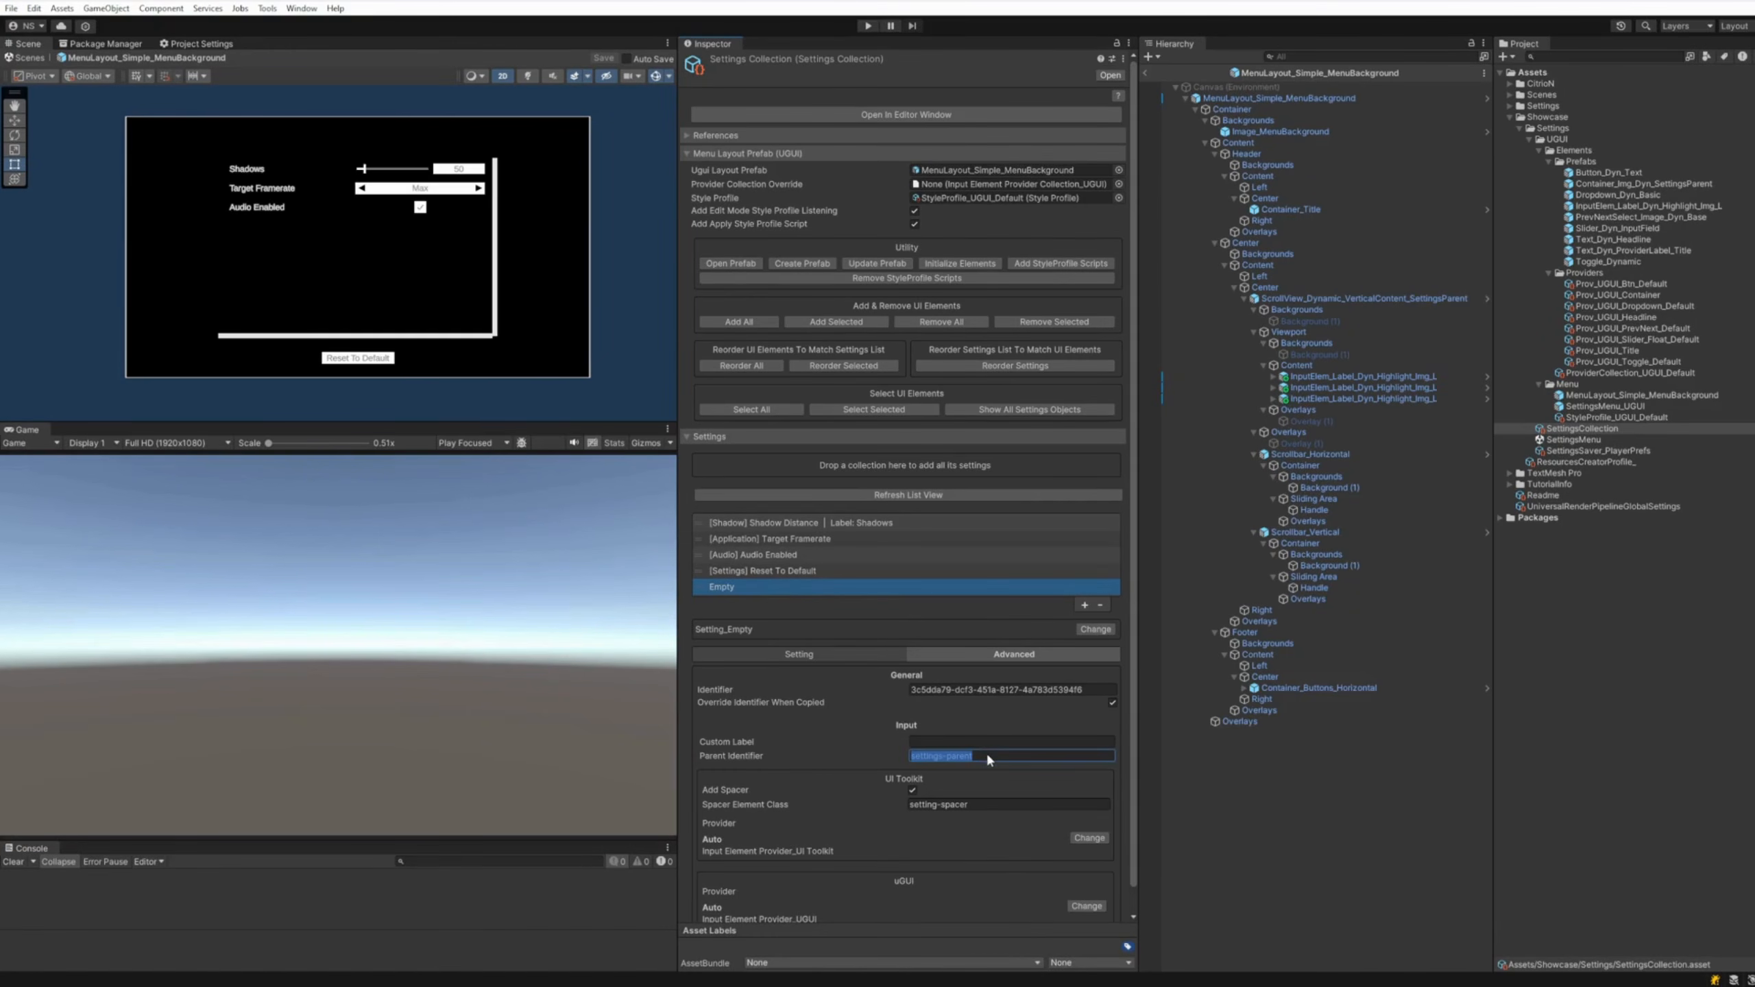
type("menu-title")
scroll(972, 757, "down", 1)
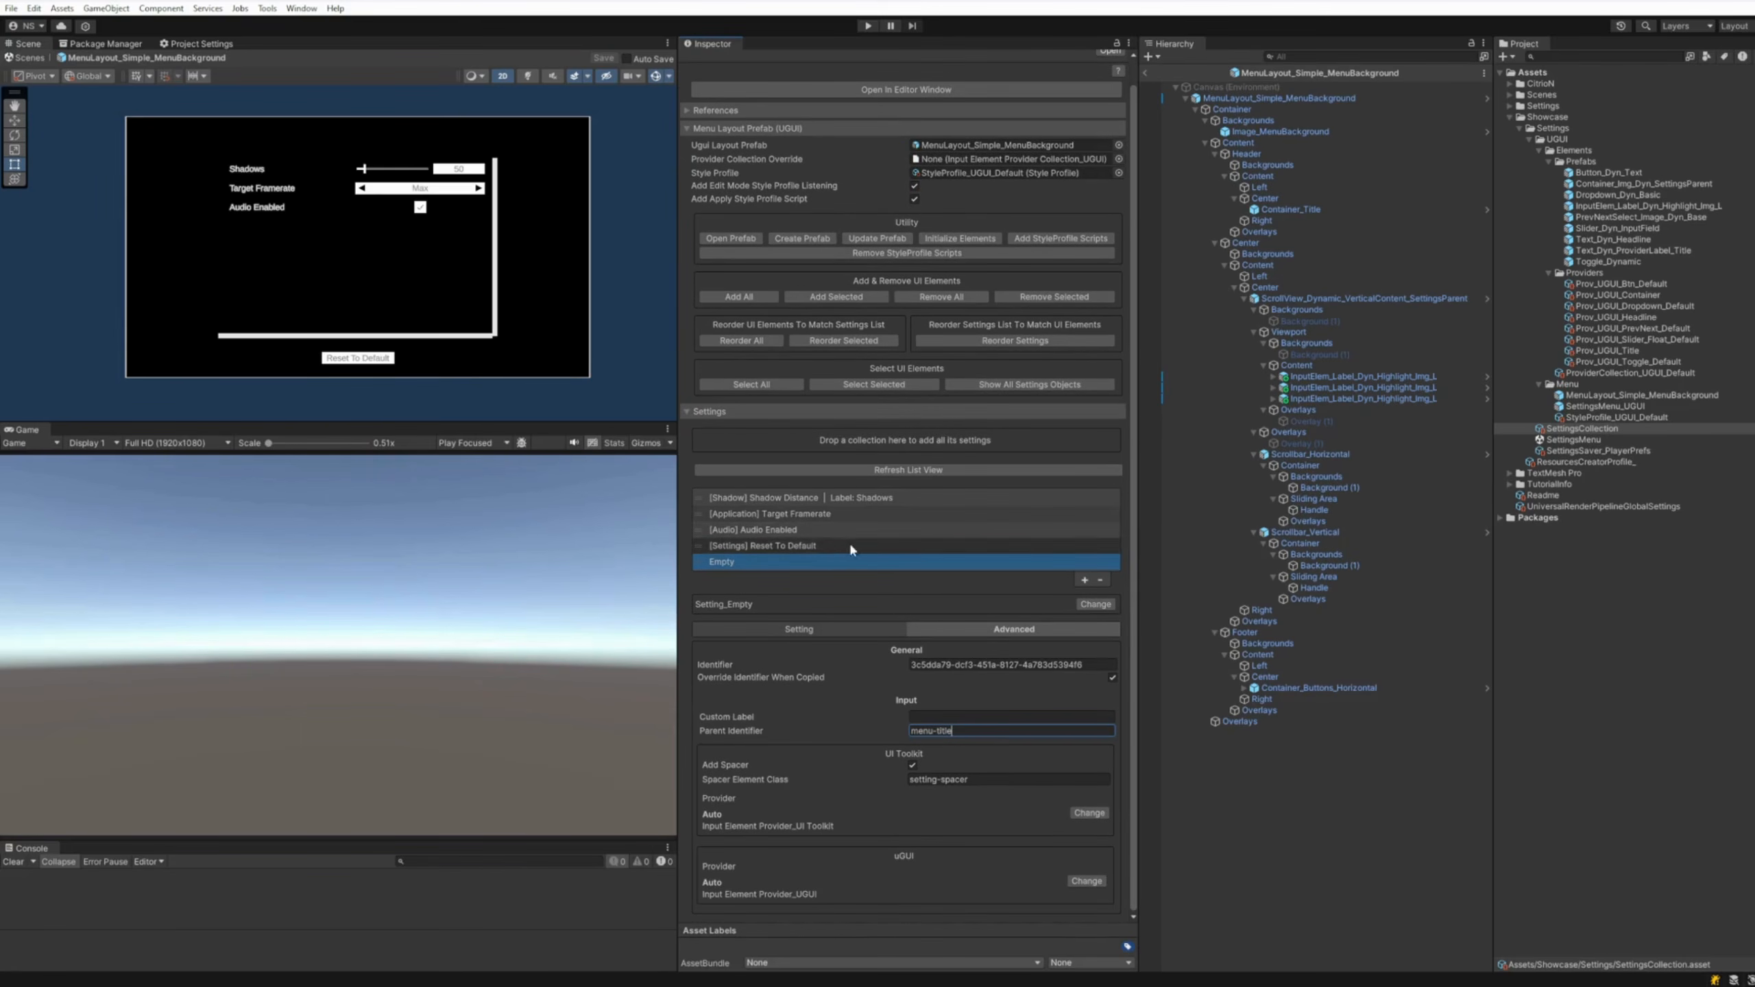
left_click(740, 298)
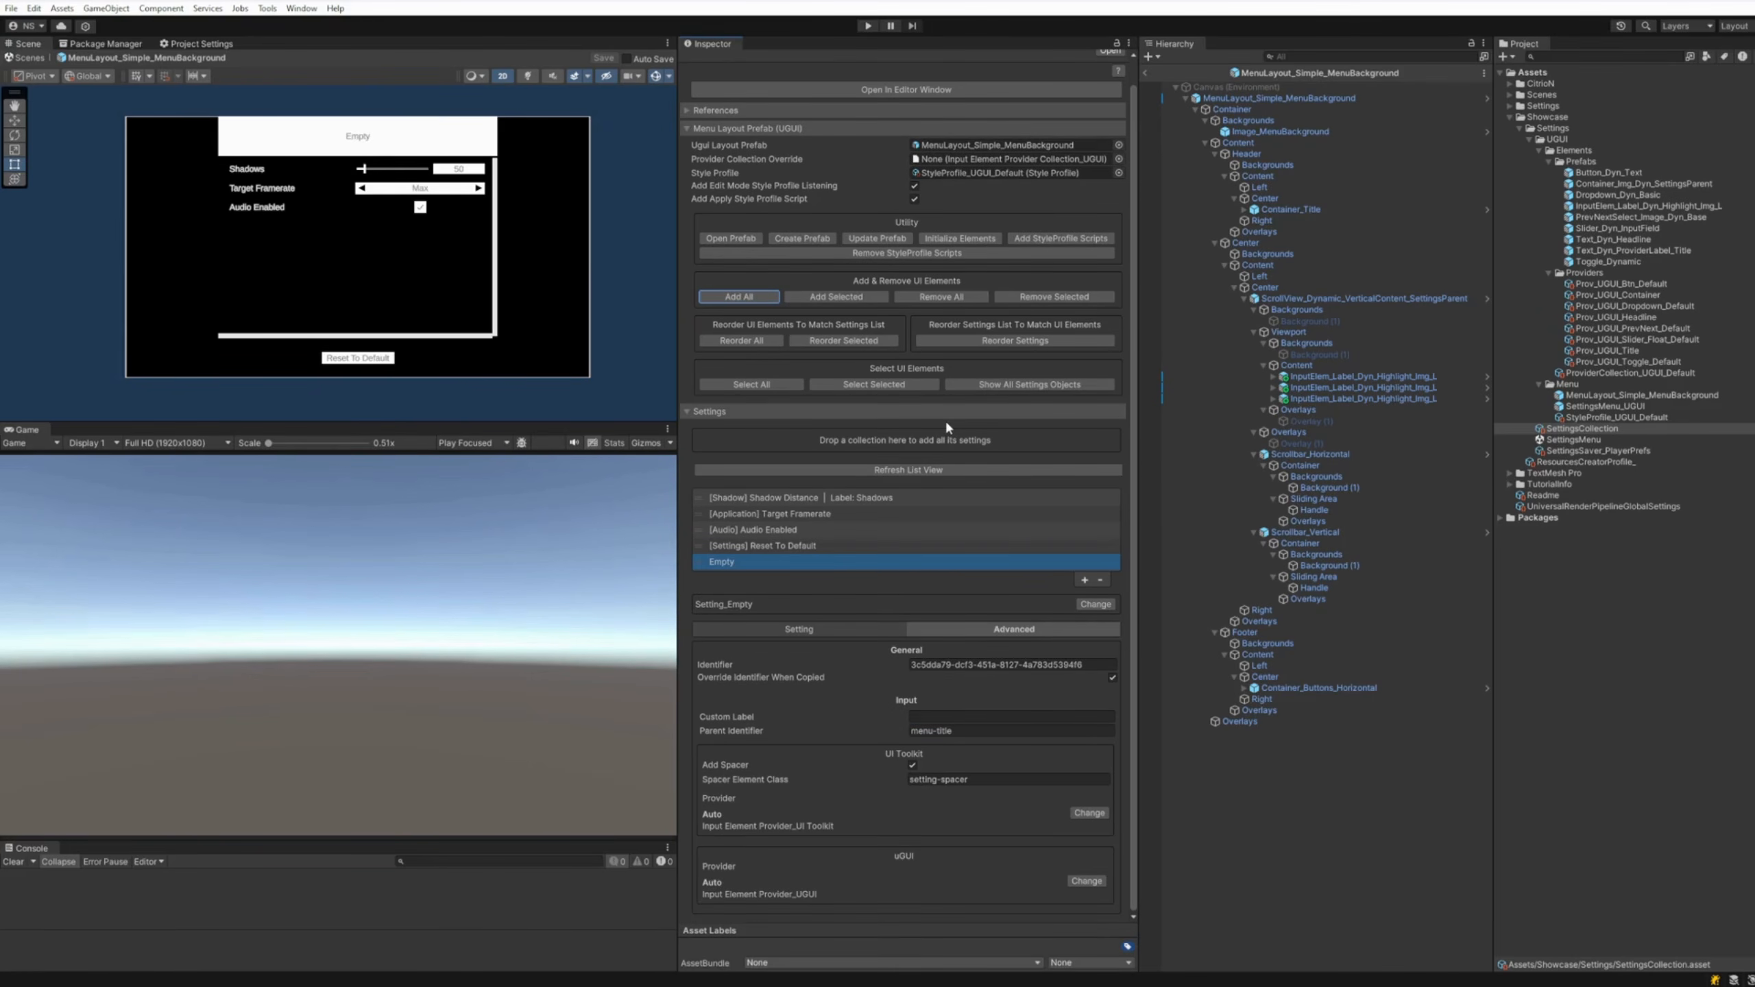
Give the Empty setting the custom label "Settings" and initialize the prefab's elements to apply it
left_click(939, 716)
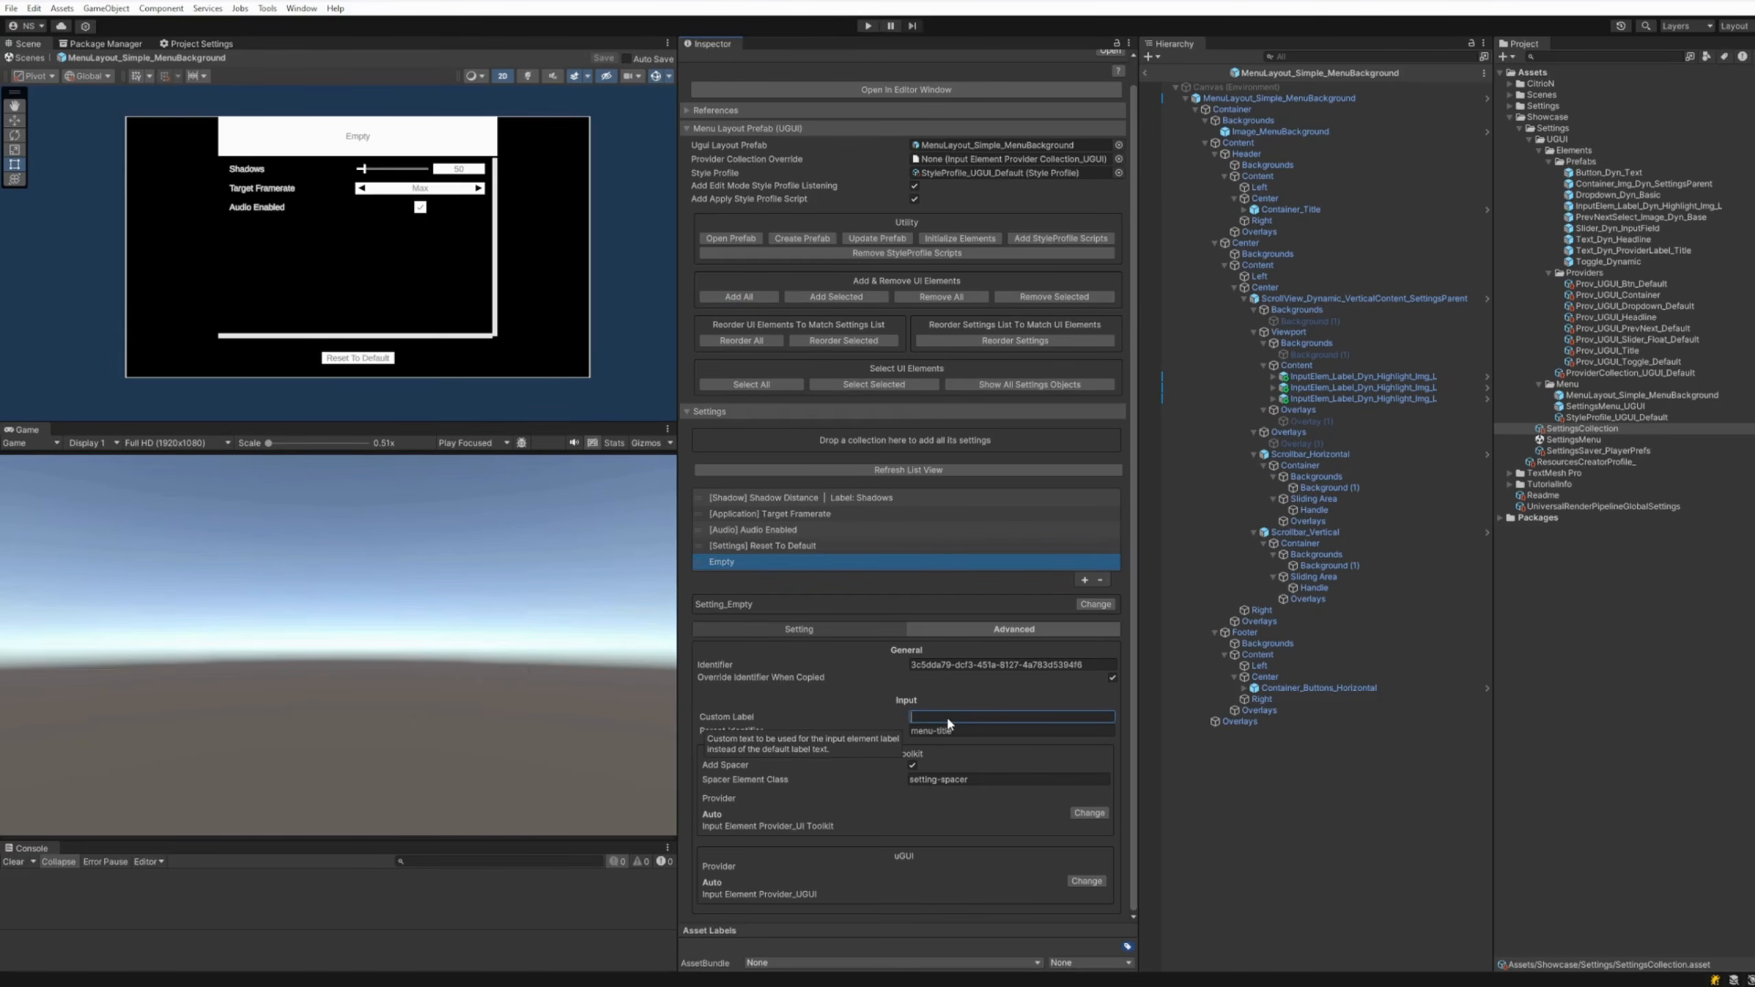
type("Settings")
left_click(972, 236)
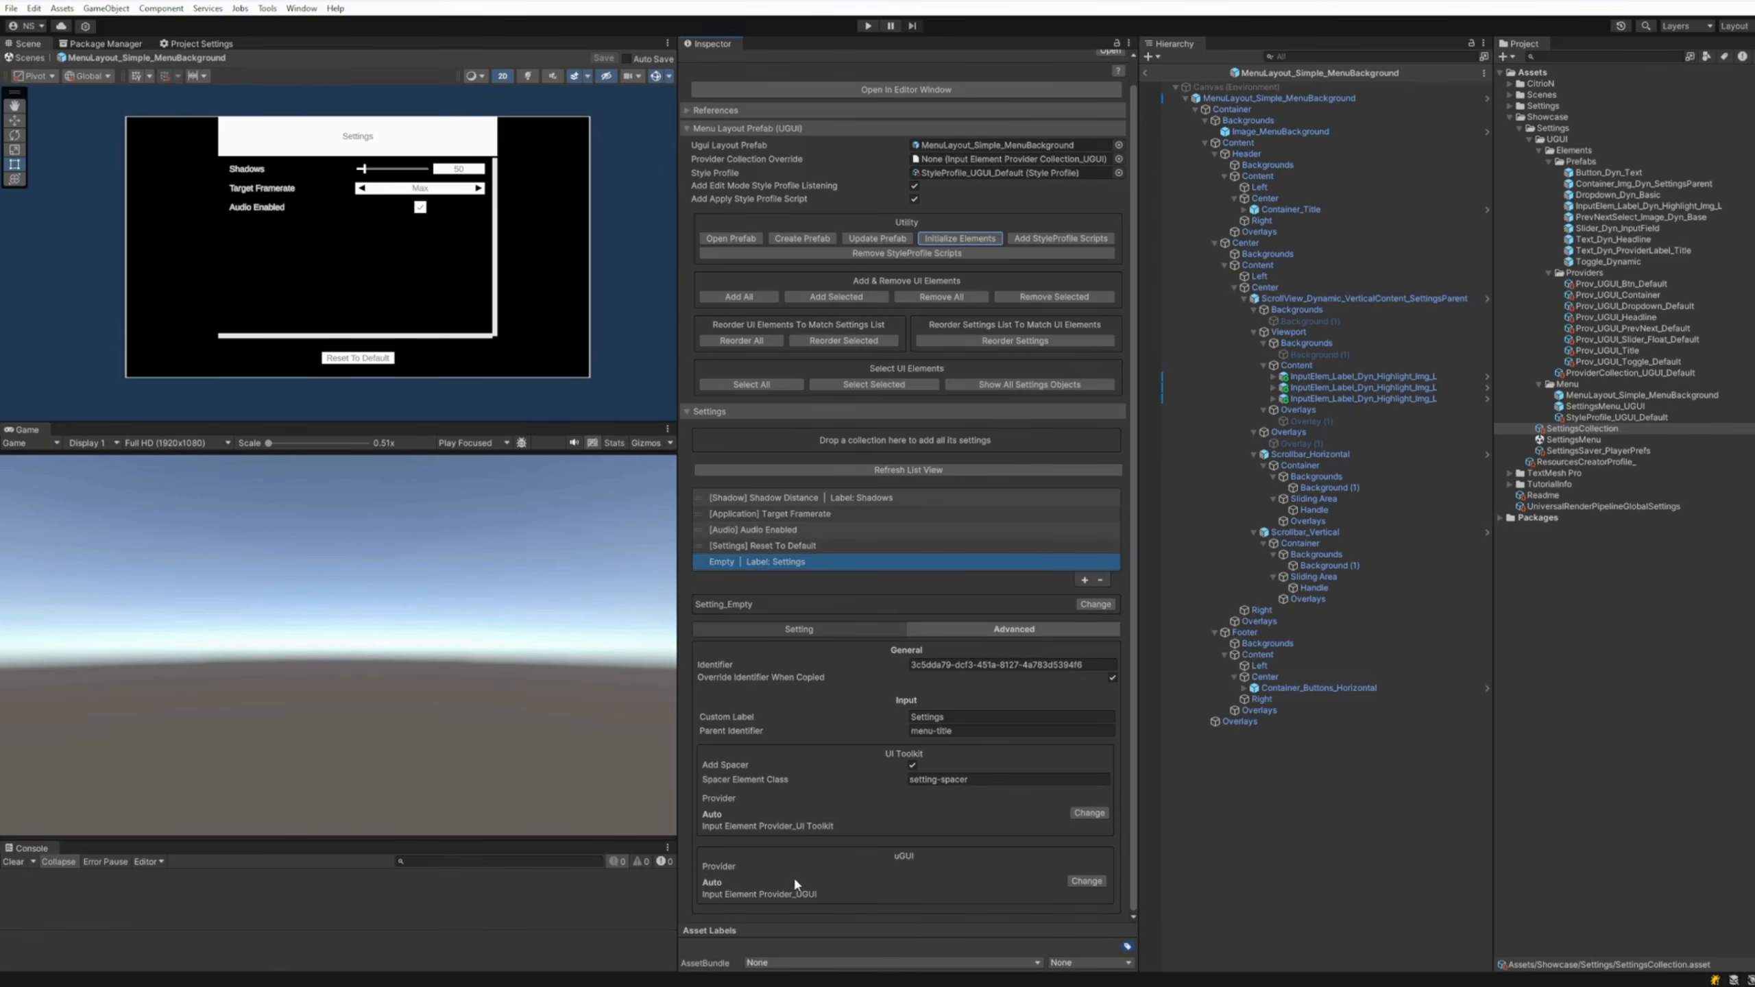
Change the Empty setting's uGUI provider to Title from name, then remove and re-add its UI element
left_click(1086, 883)
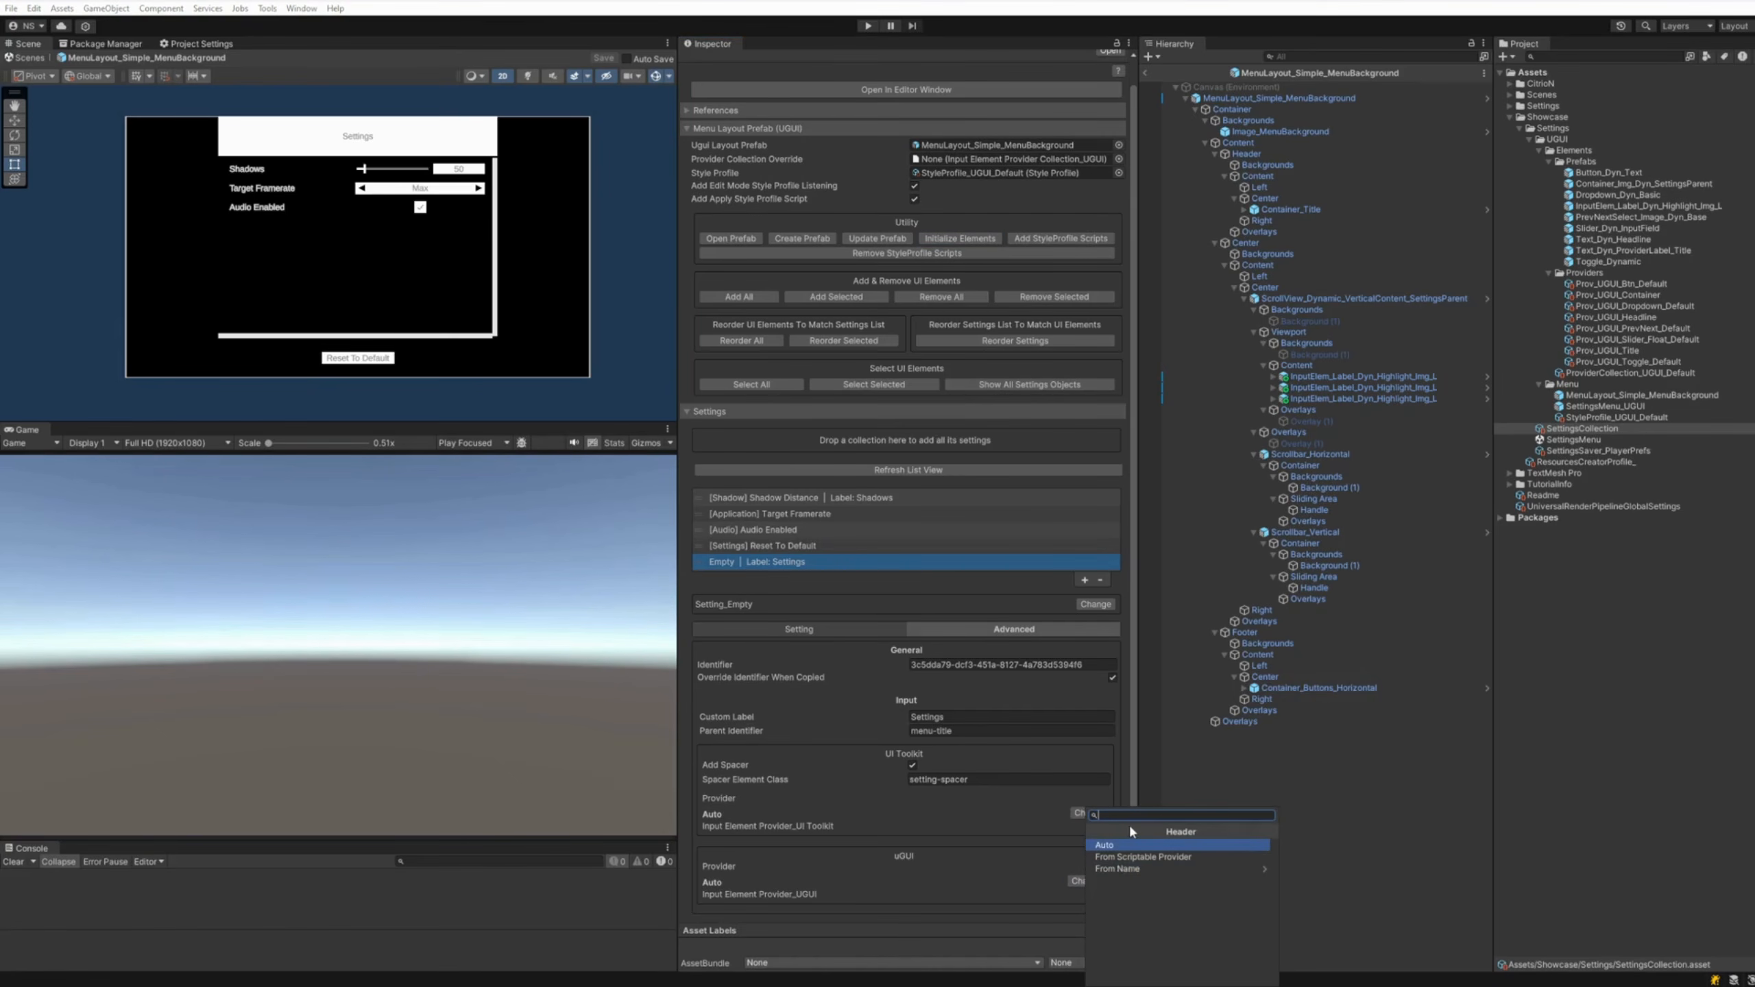
type("tit")
left_click(1151, 840)
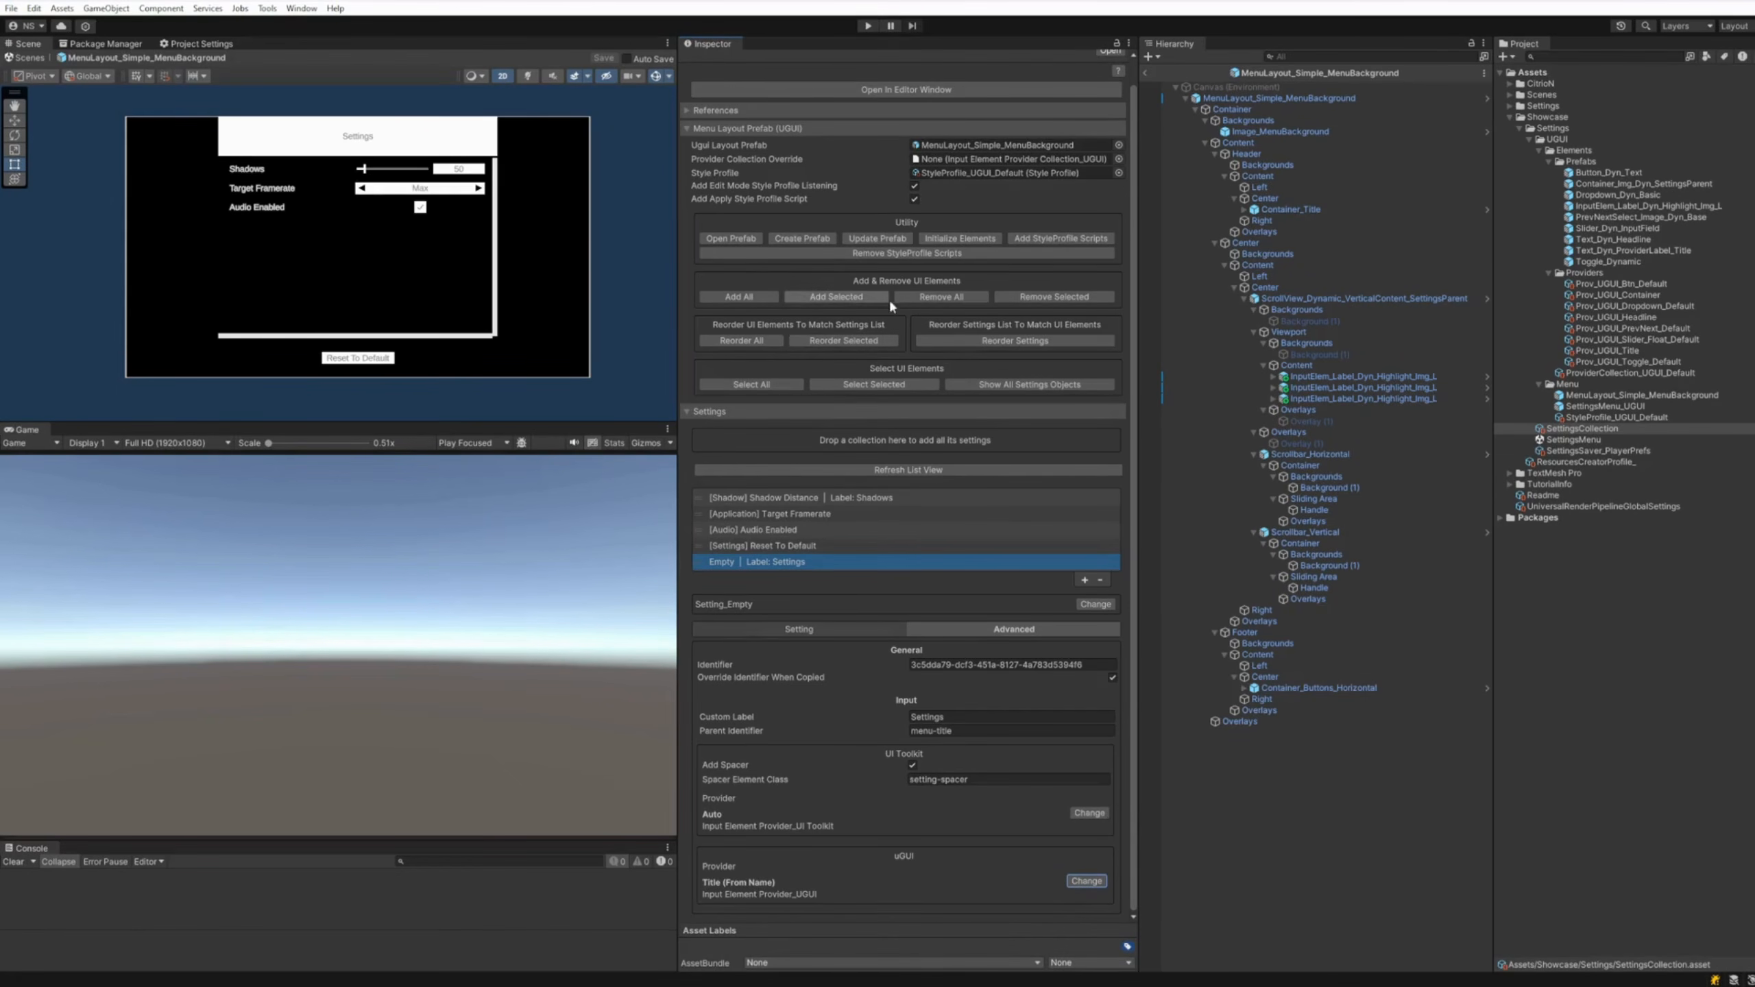
left_click(1054, 297)
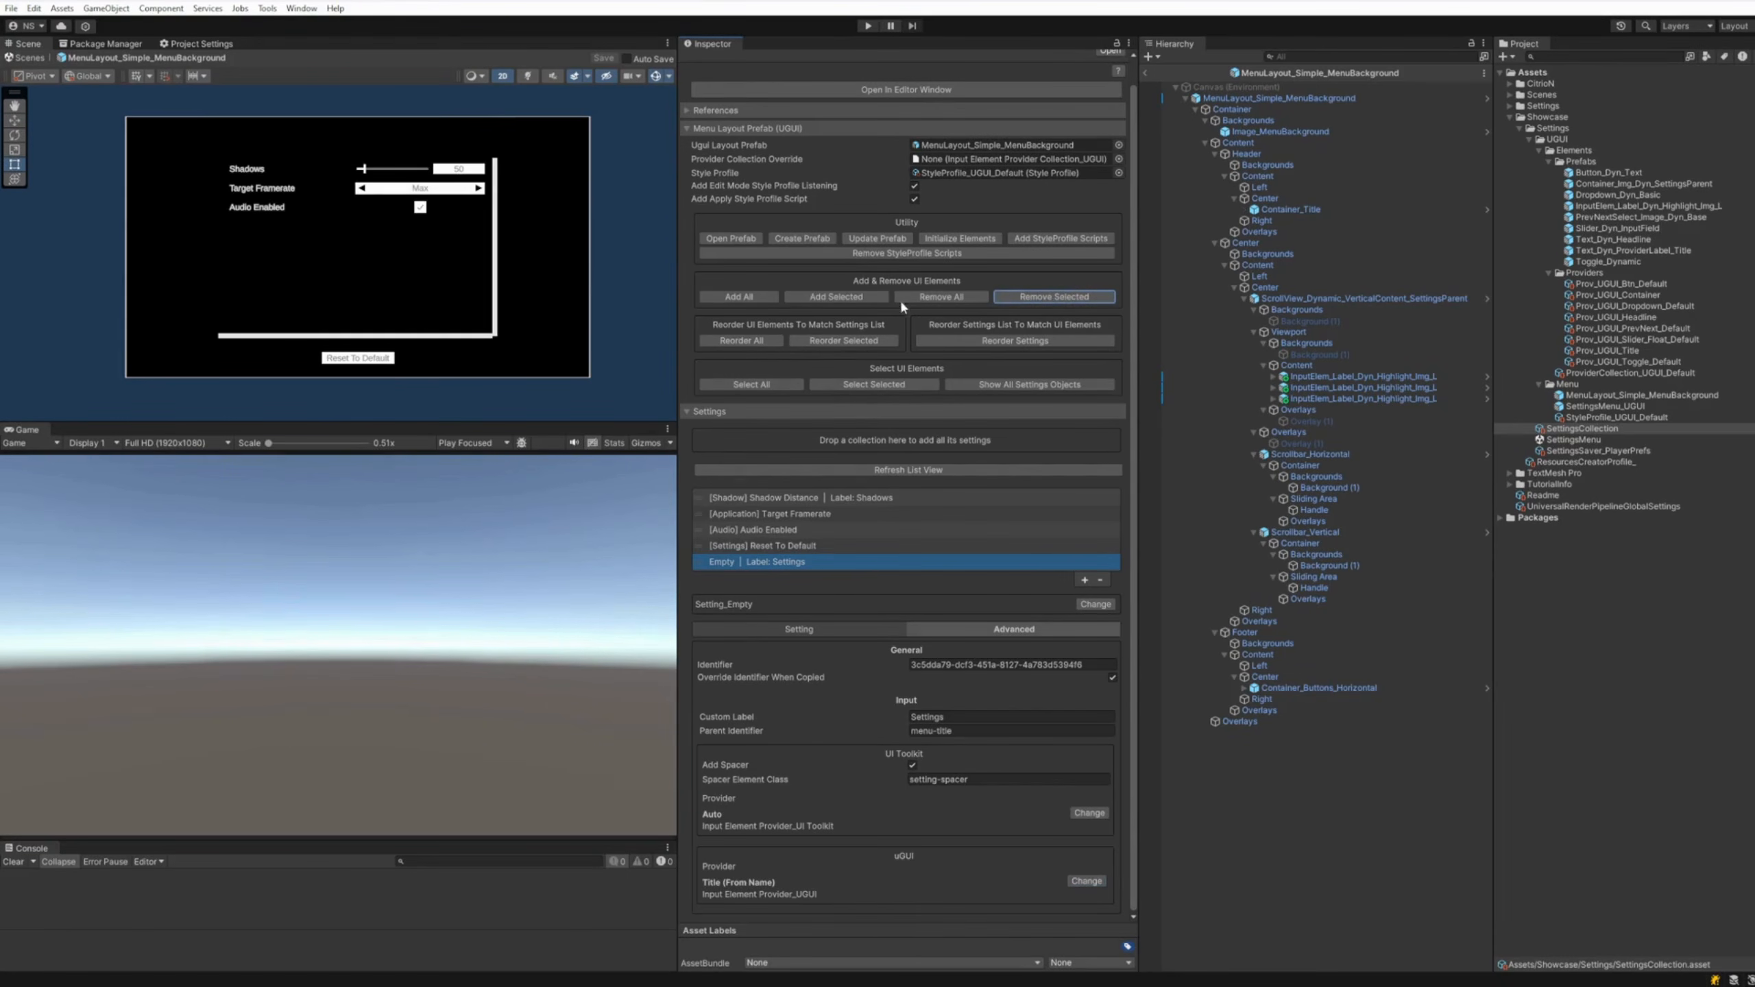
left_click(805, 296)
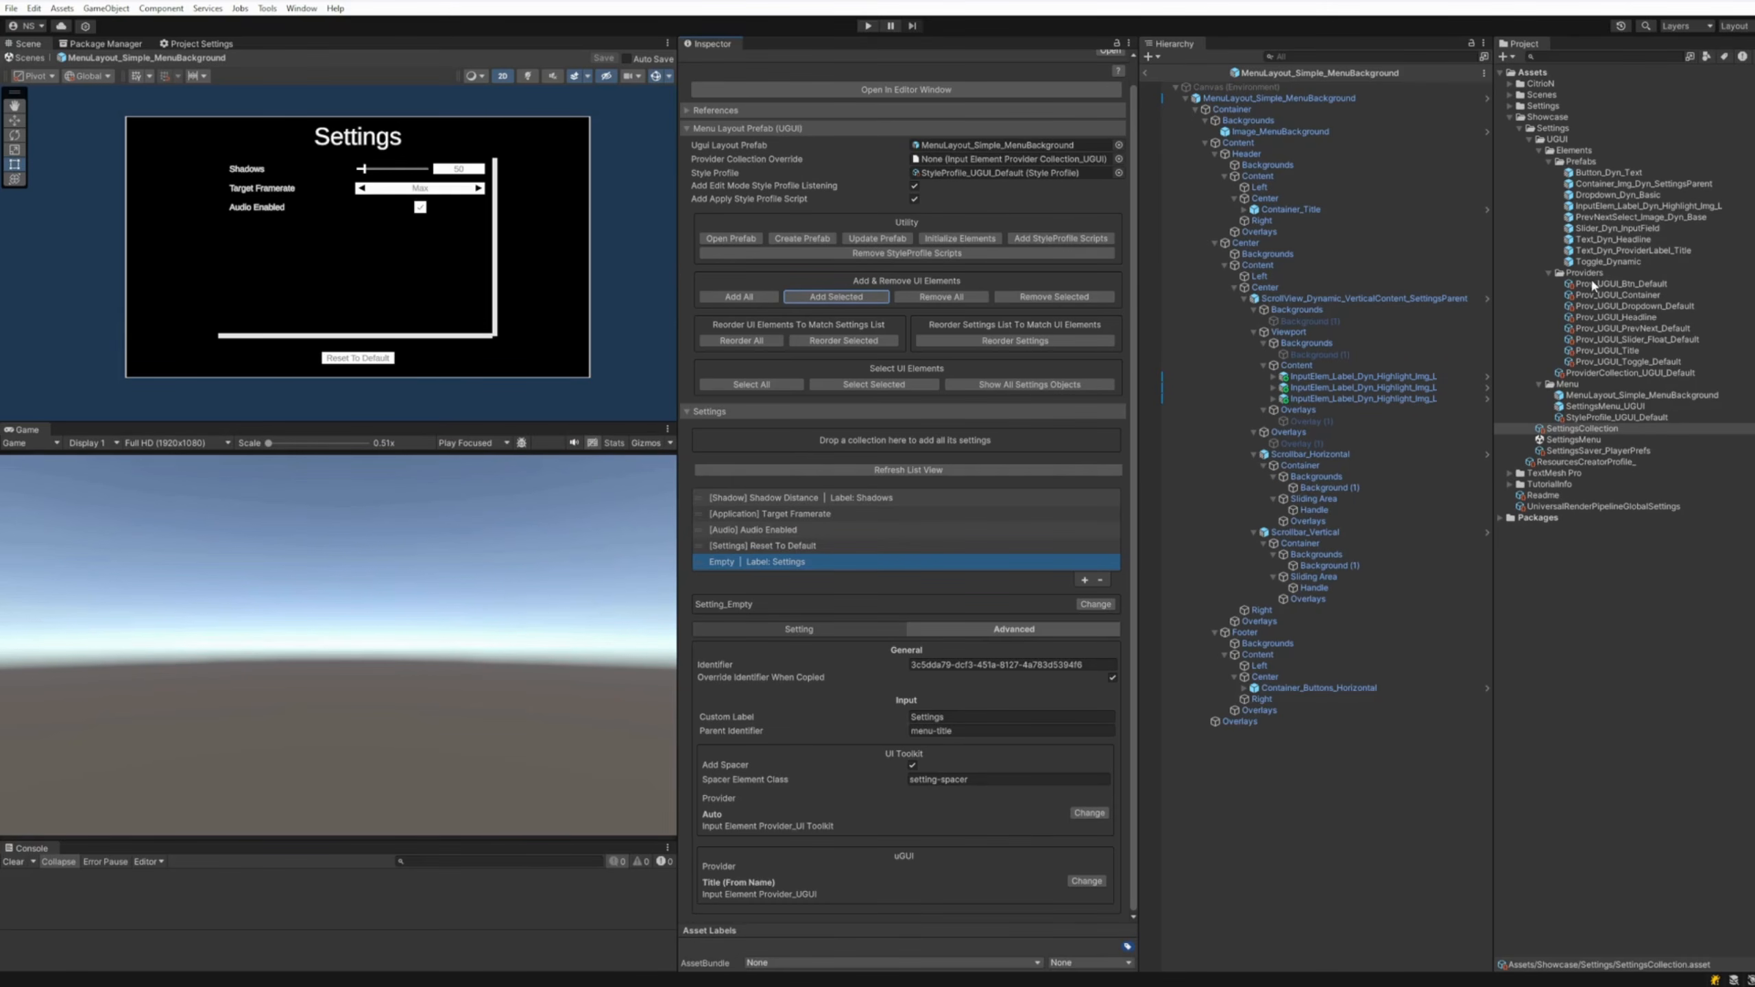
Trace the Title relation in ProviderCollection_UGUI_Default through Prov_UGUI_Title to its text prefab, and leave prefab editing after viewing it
left_click(1622, 373)
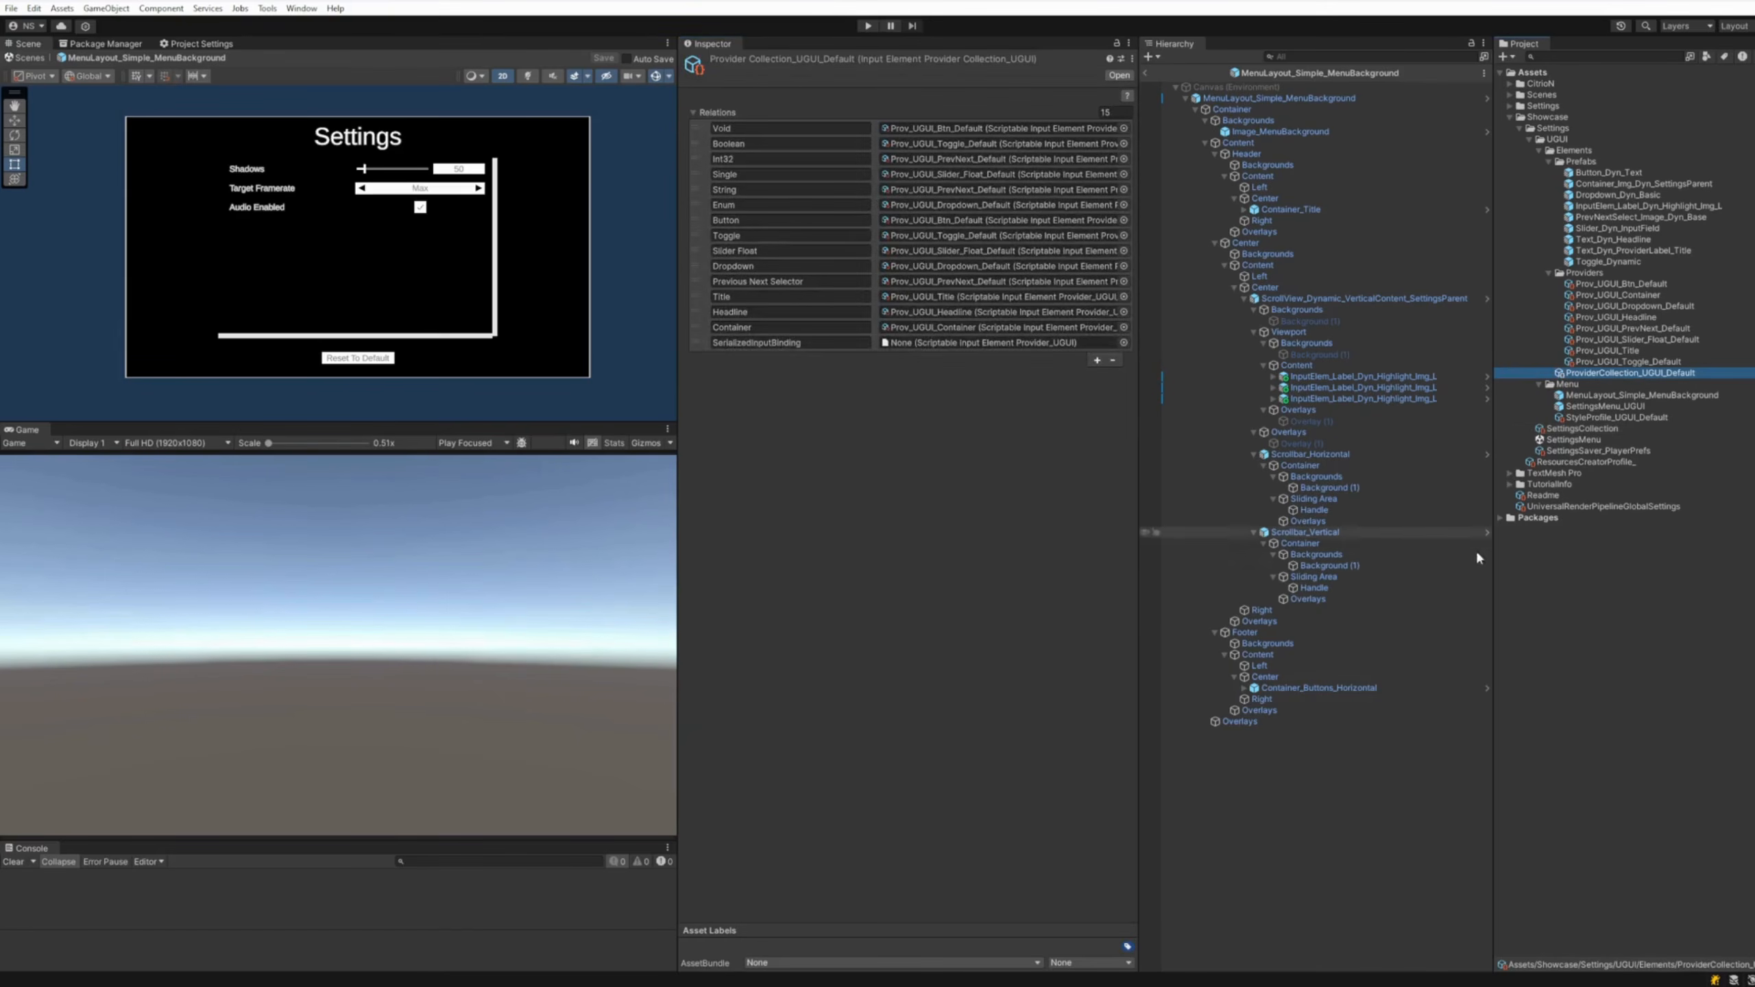
left_click(734, 294)
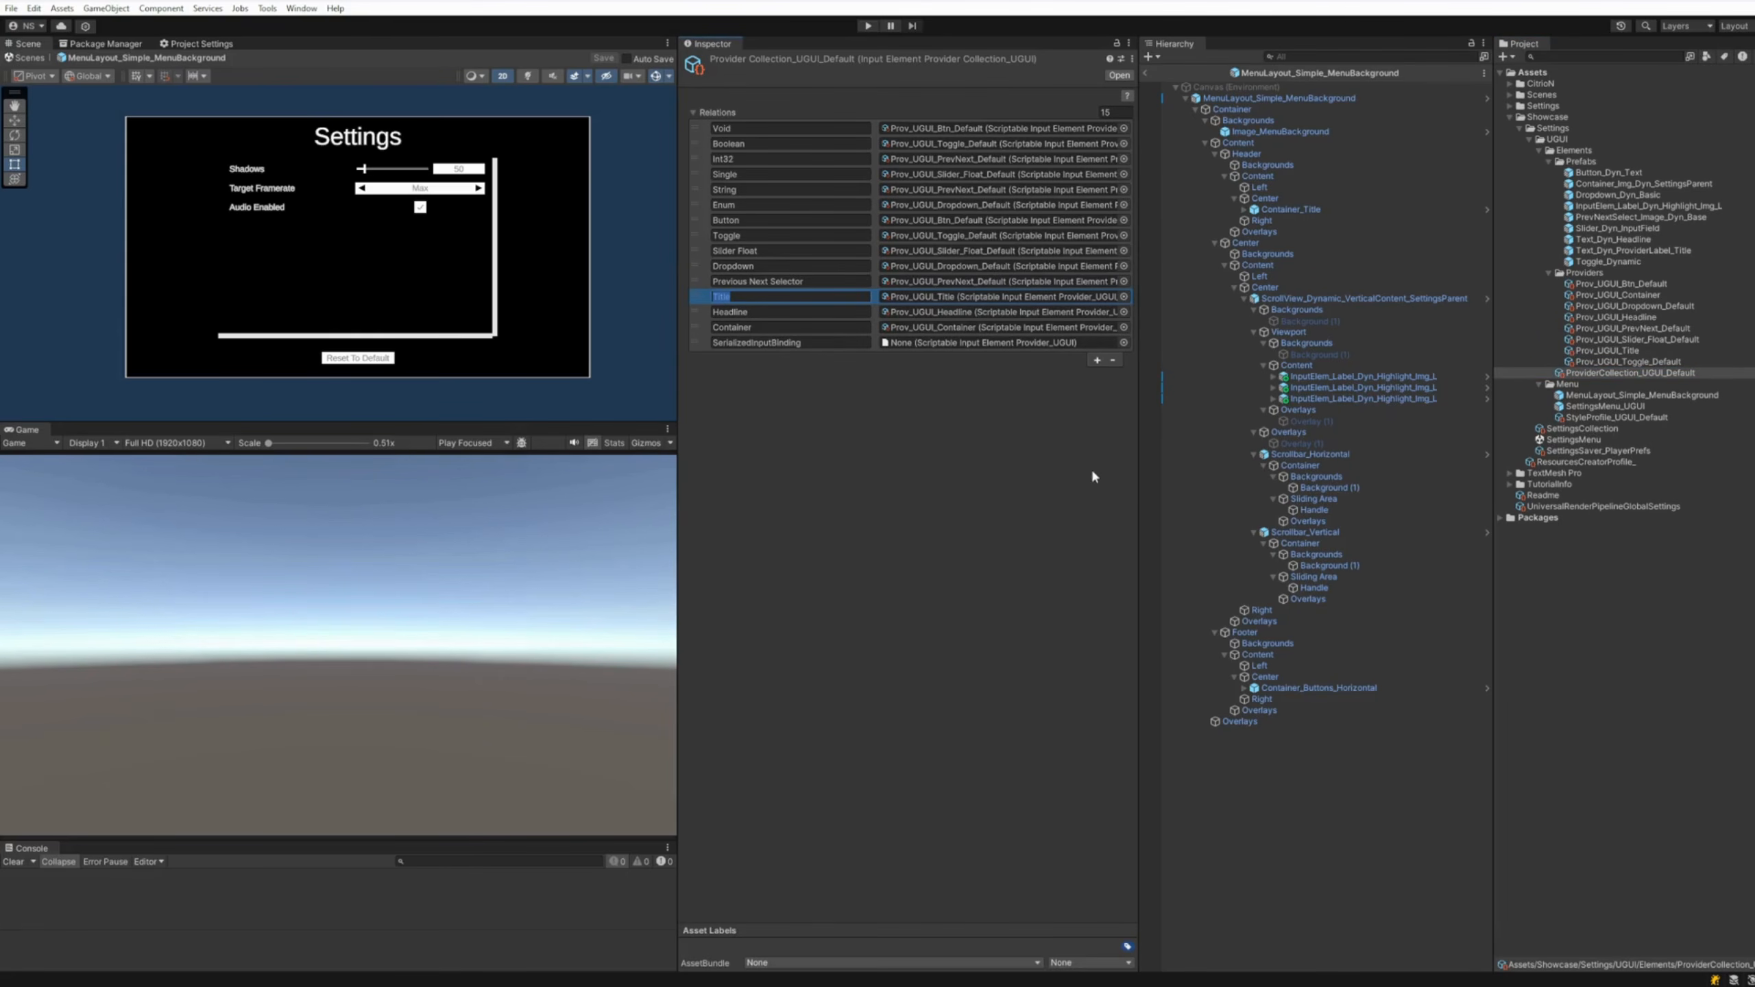
left_click(943, 297)
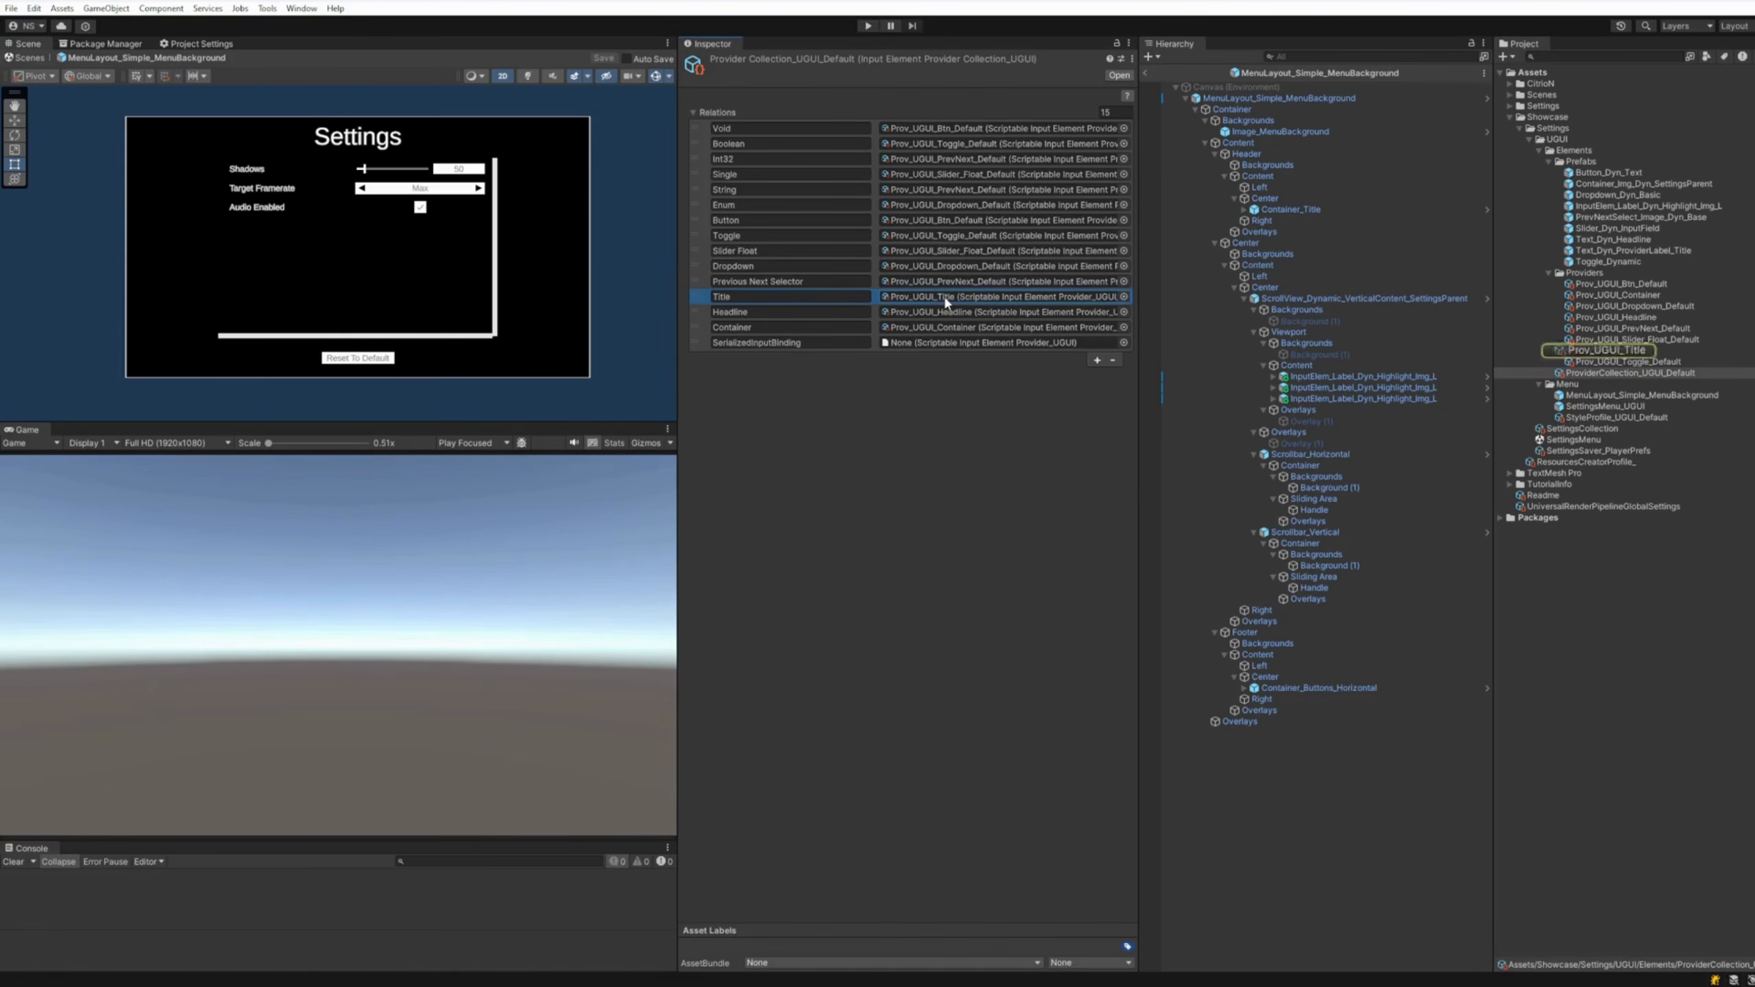
left_click(1607, 350)
left_click(766, 113)
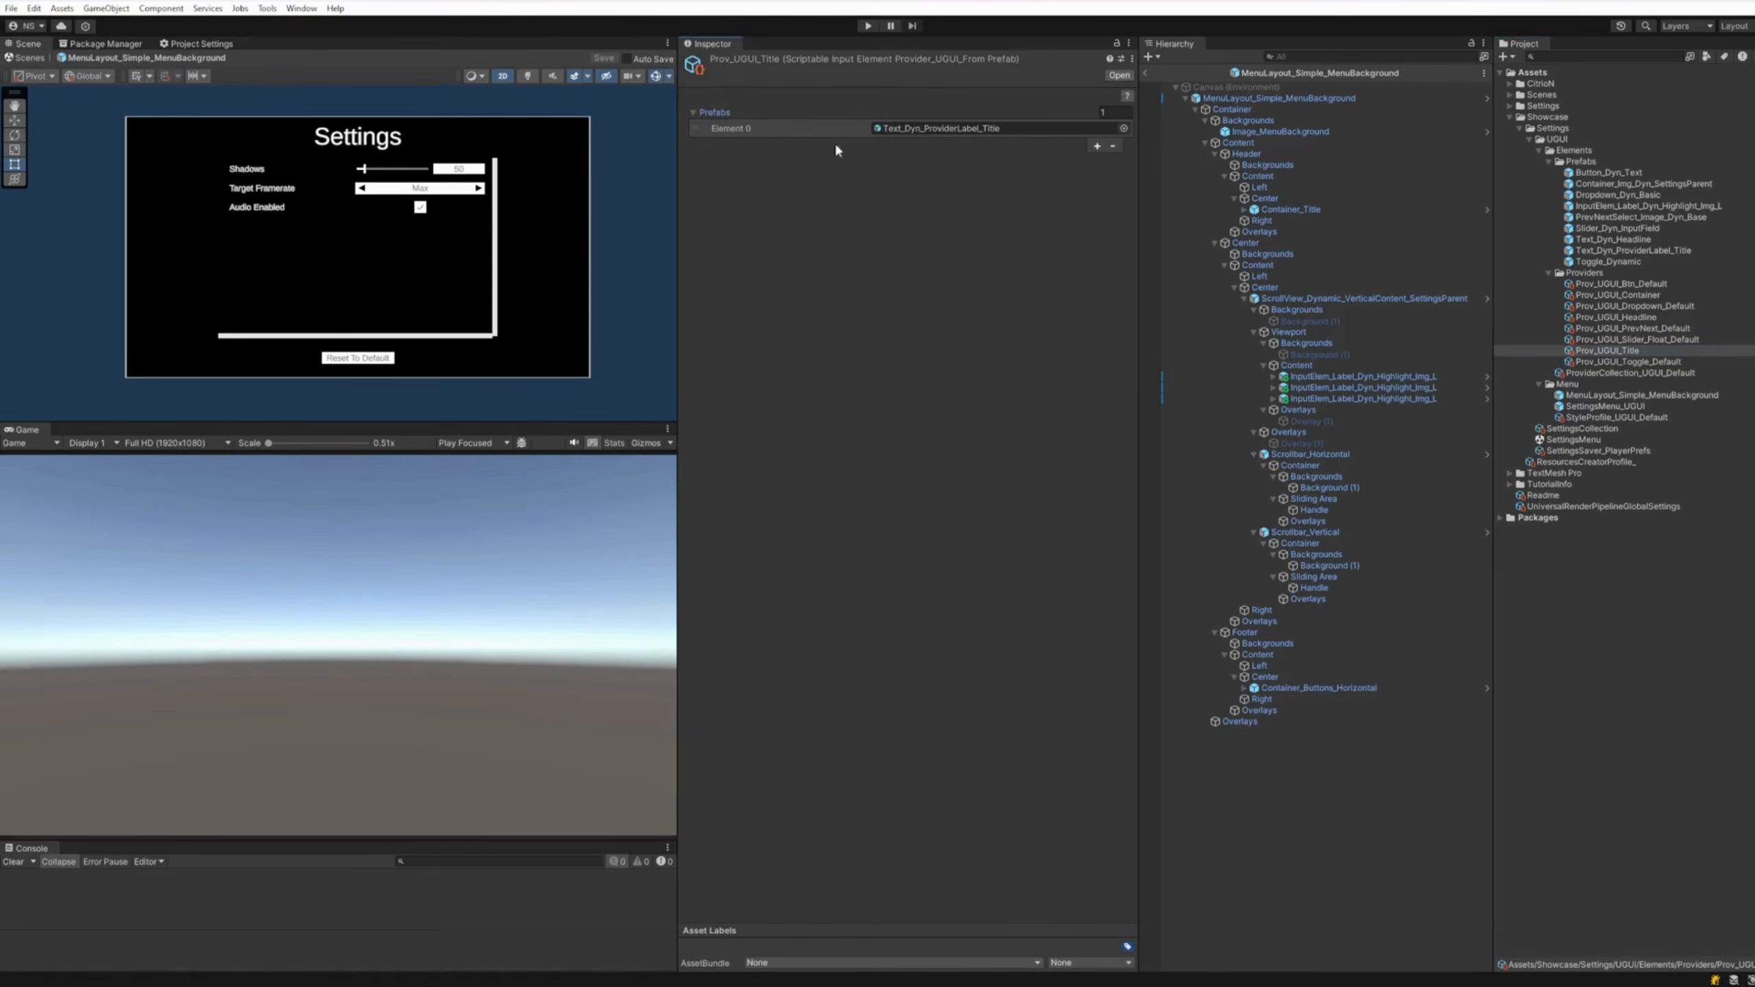
double_click(927, 130)
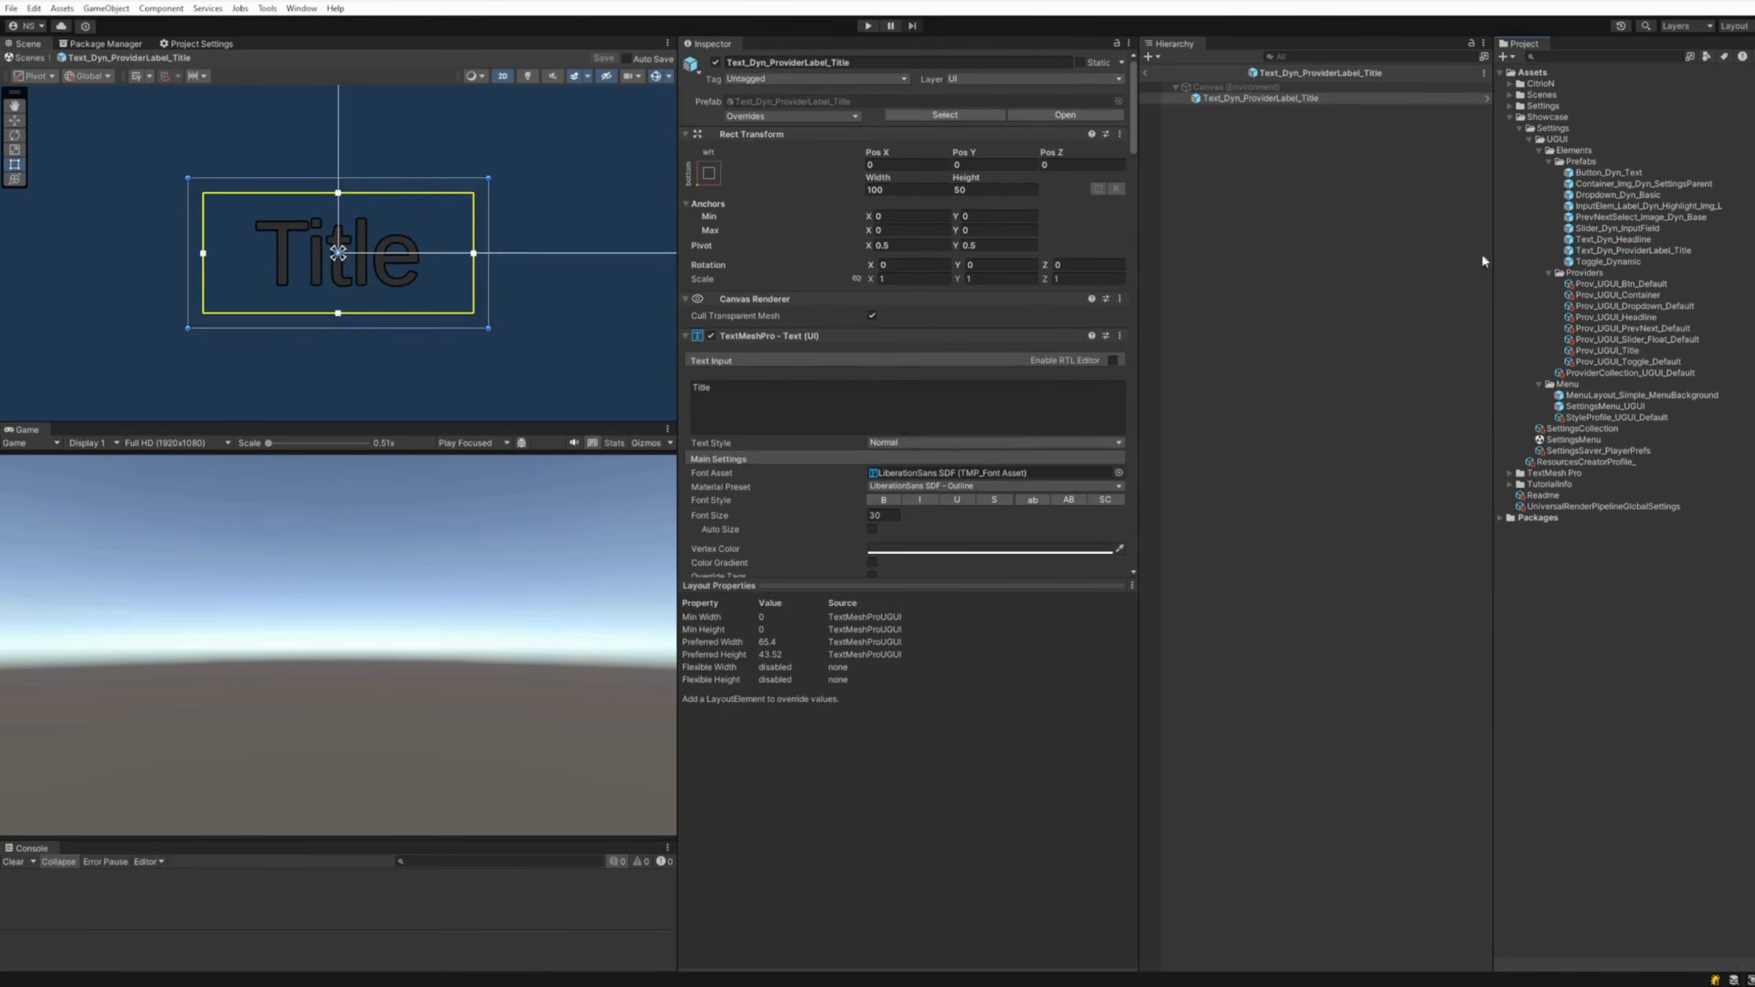
left_click(1145, 72)
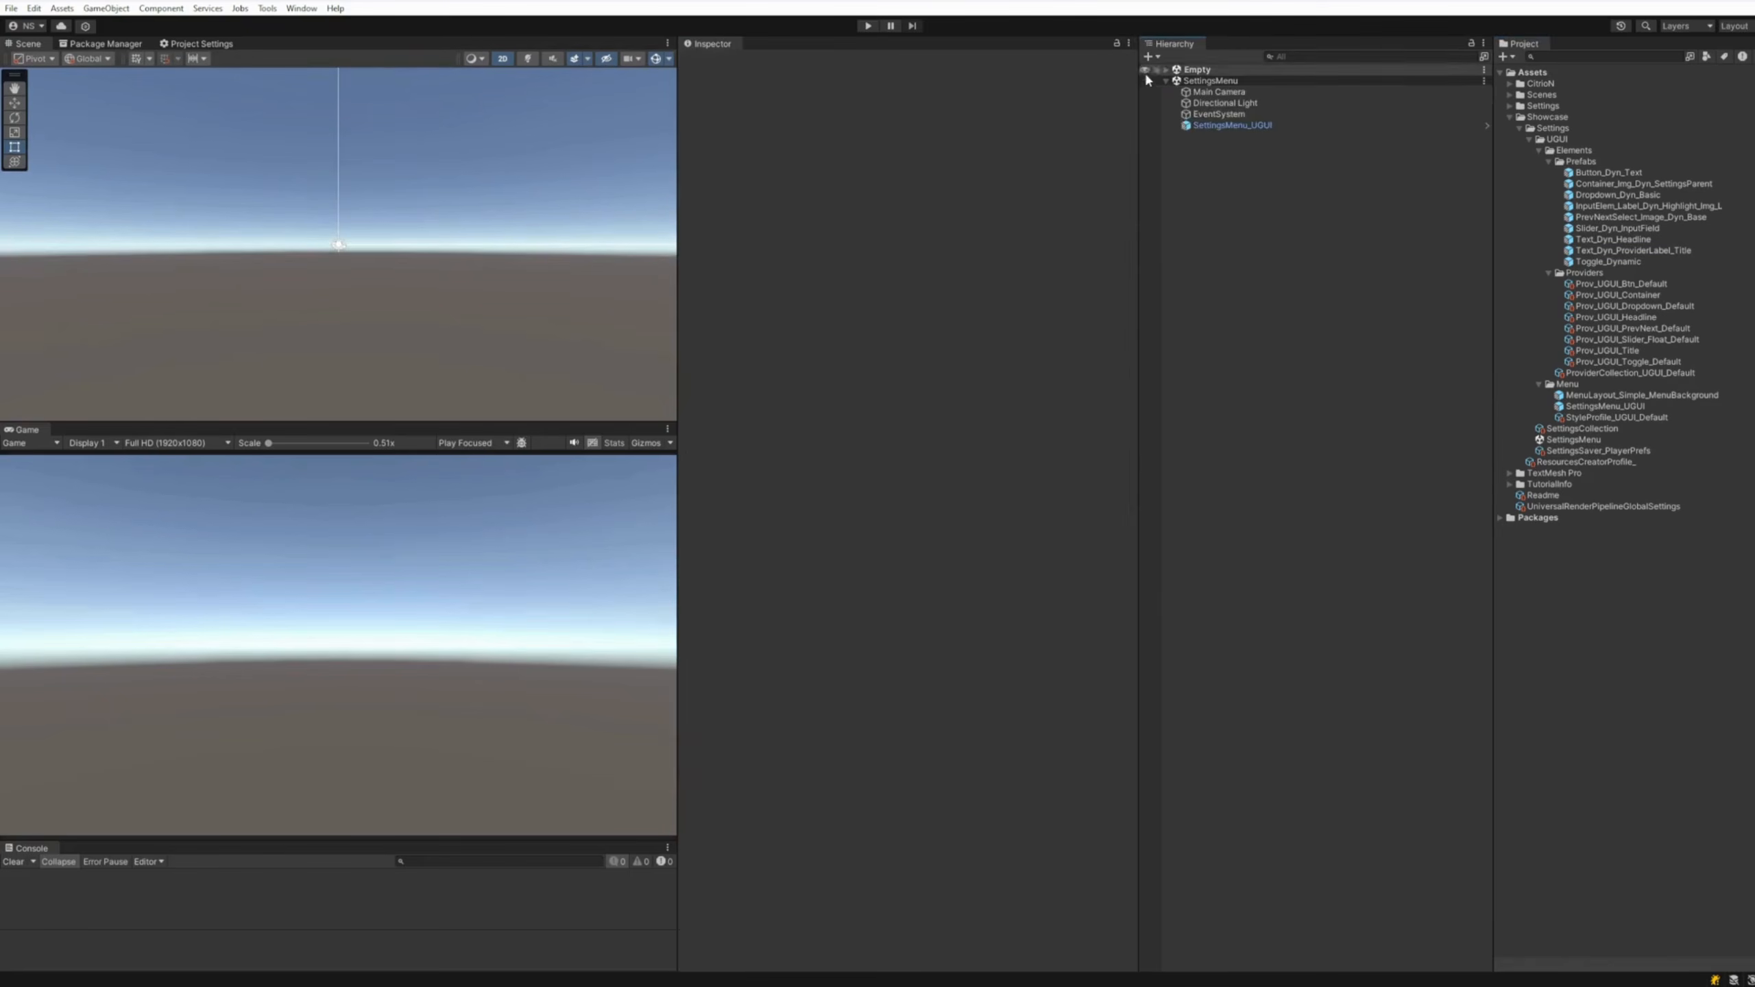
Examine the Title, Headline, Container, Previous Next Selector and Dropdown relations in ProviderCollection_UGUI_Default
left_click(1636, 373)
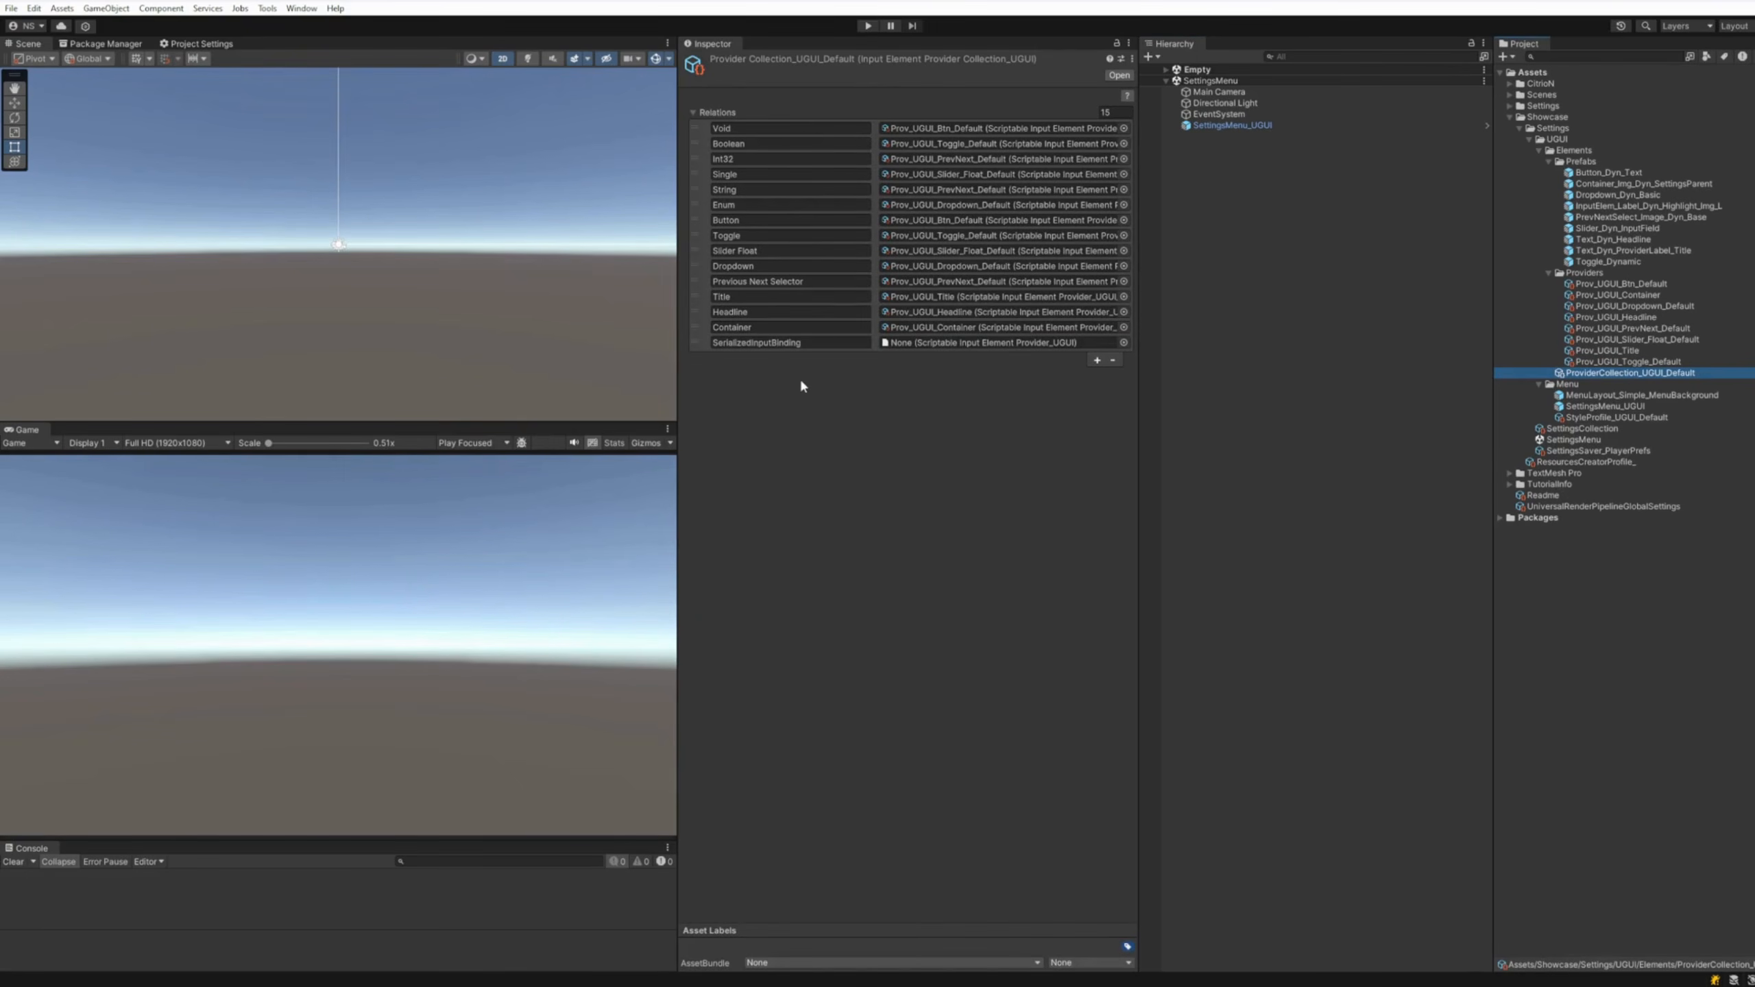
left_click(736, 297)
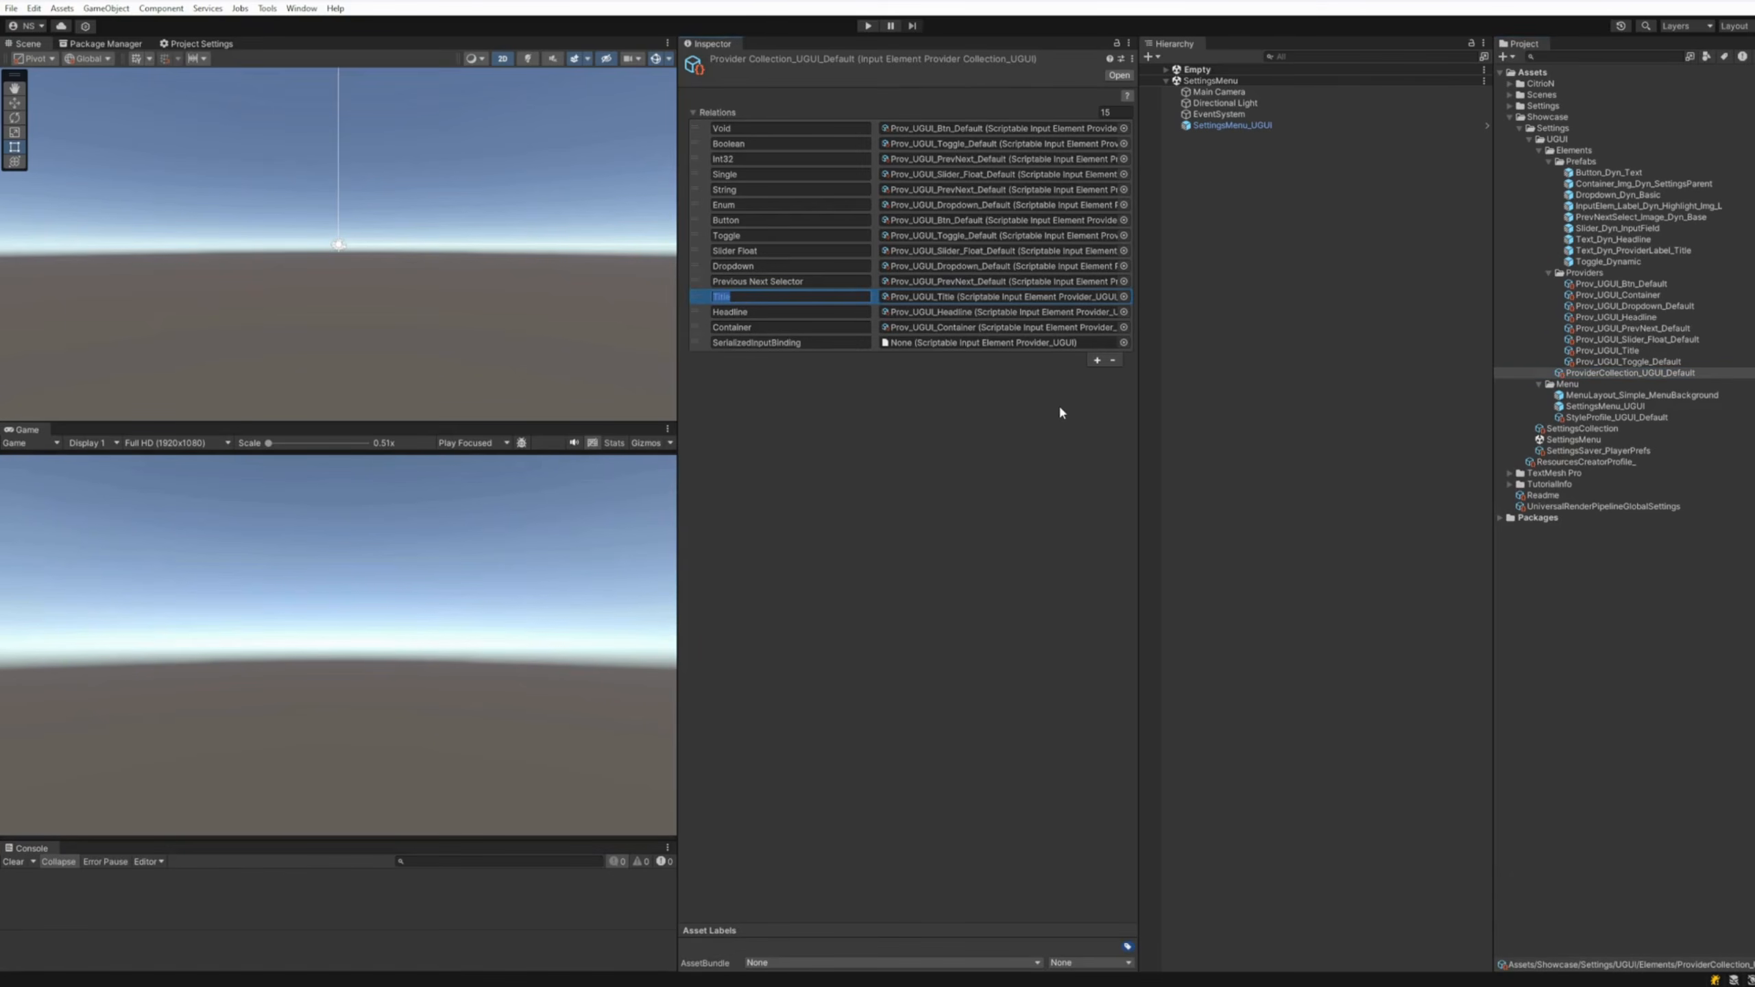
left_click(760, 312)
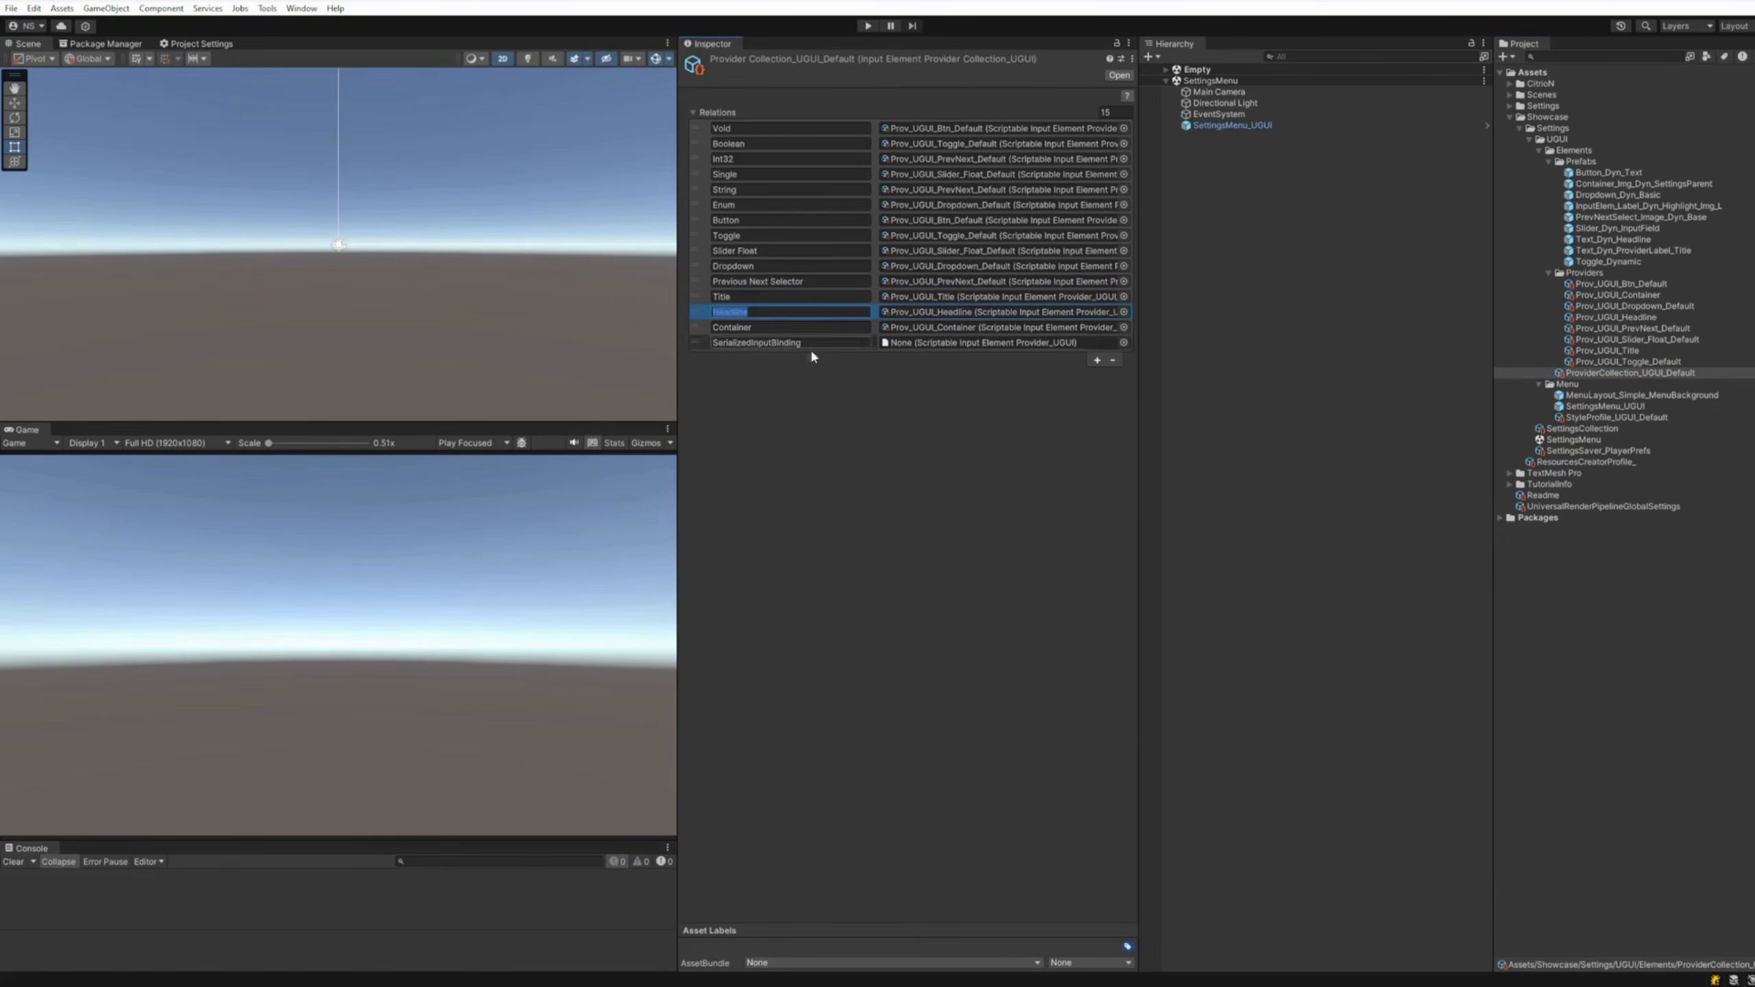
left_click(763, 327)
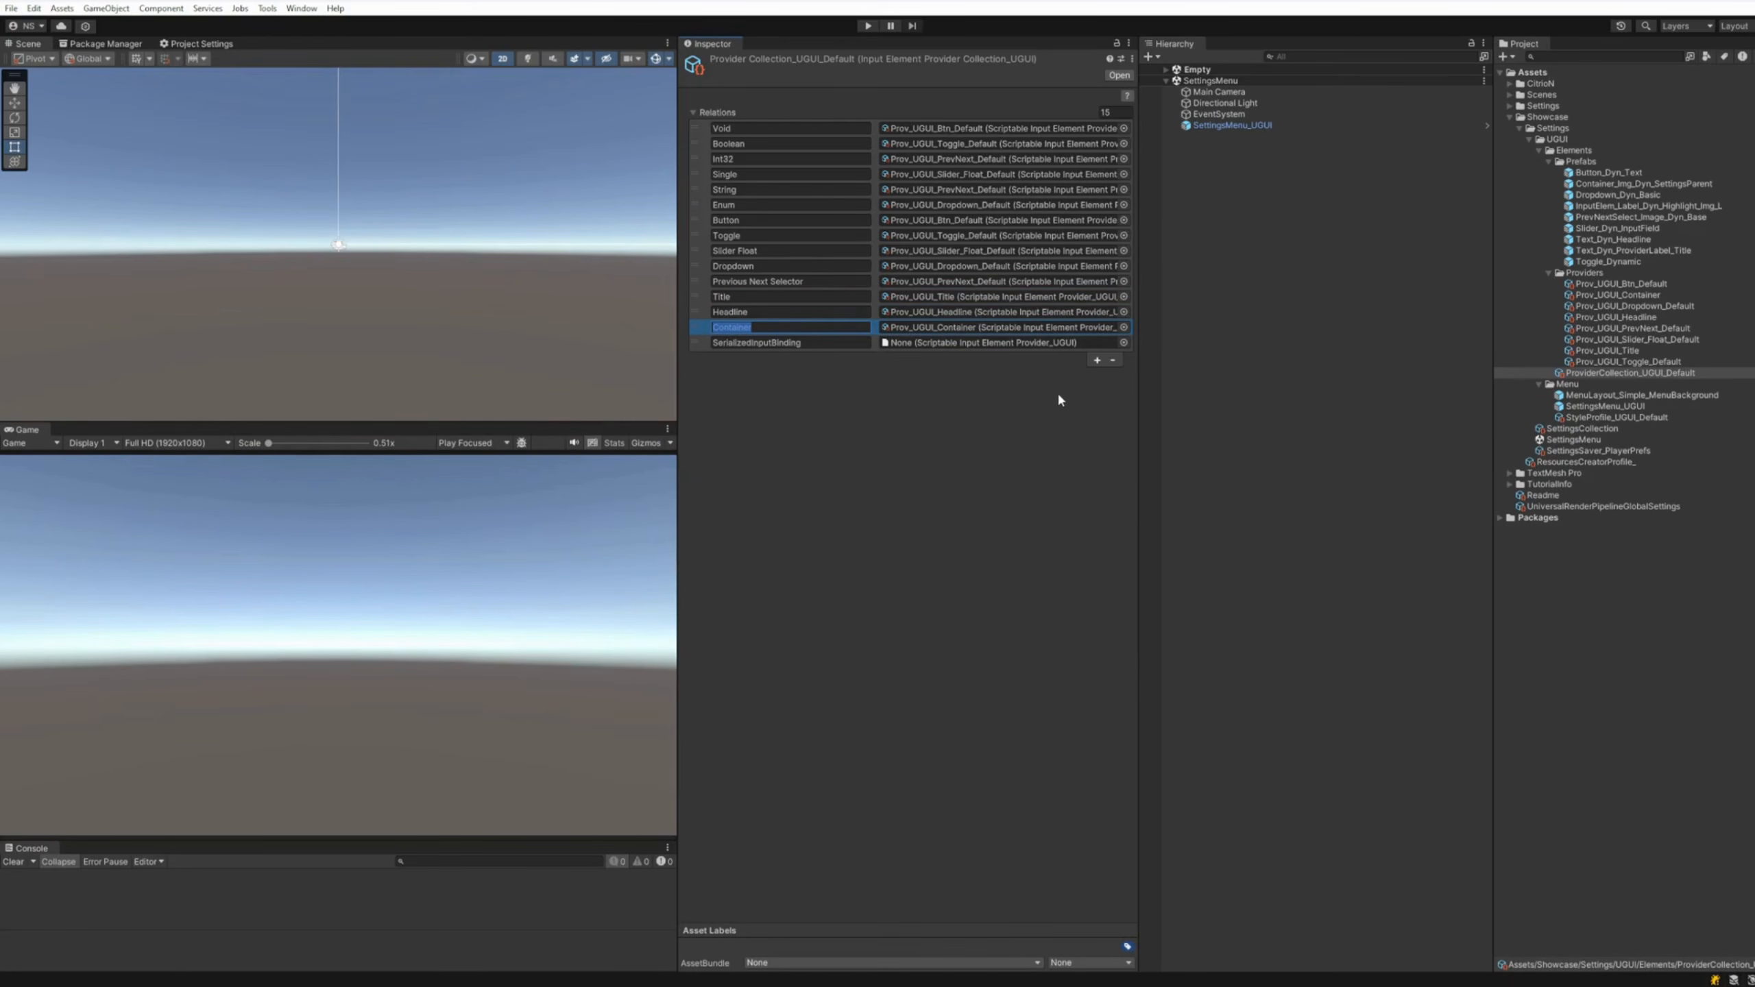
left_click(1058, 394)
left_click(817, 283)
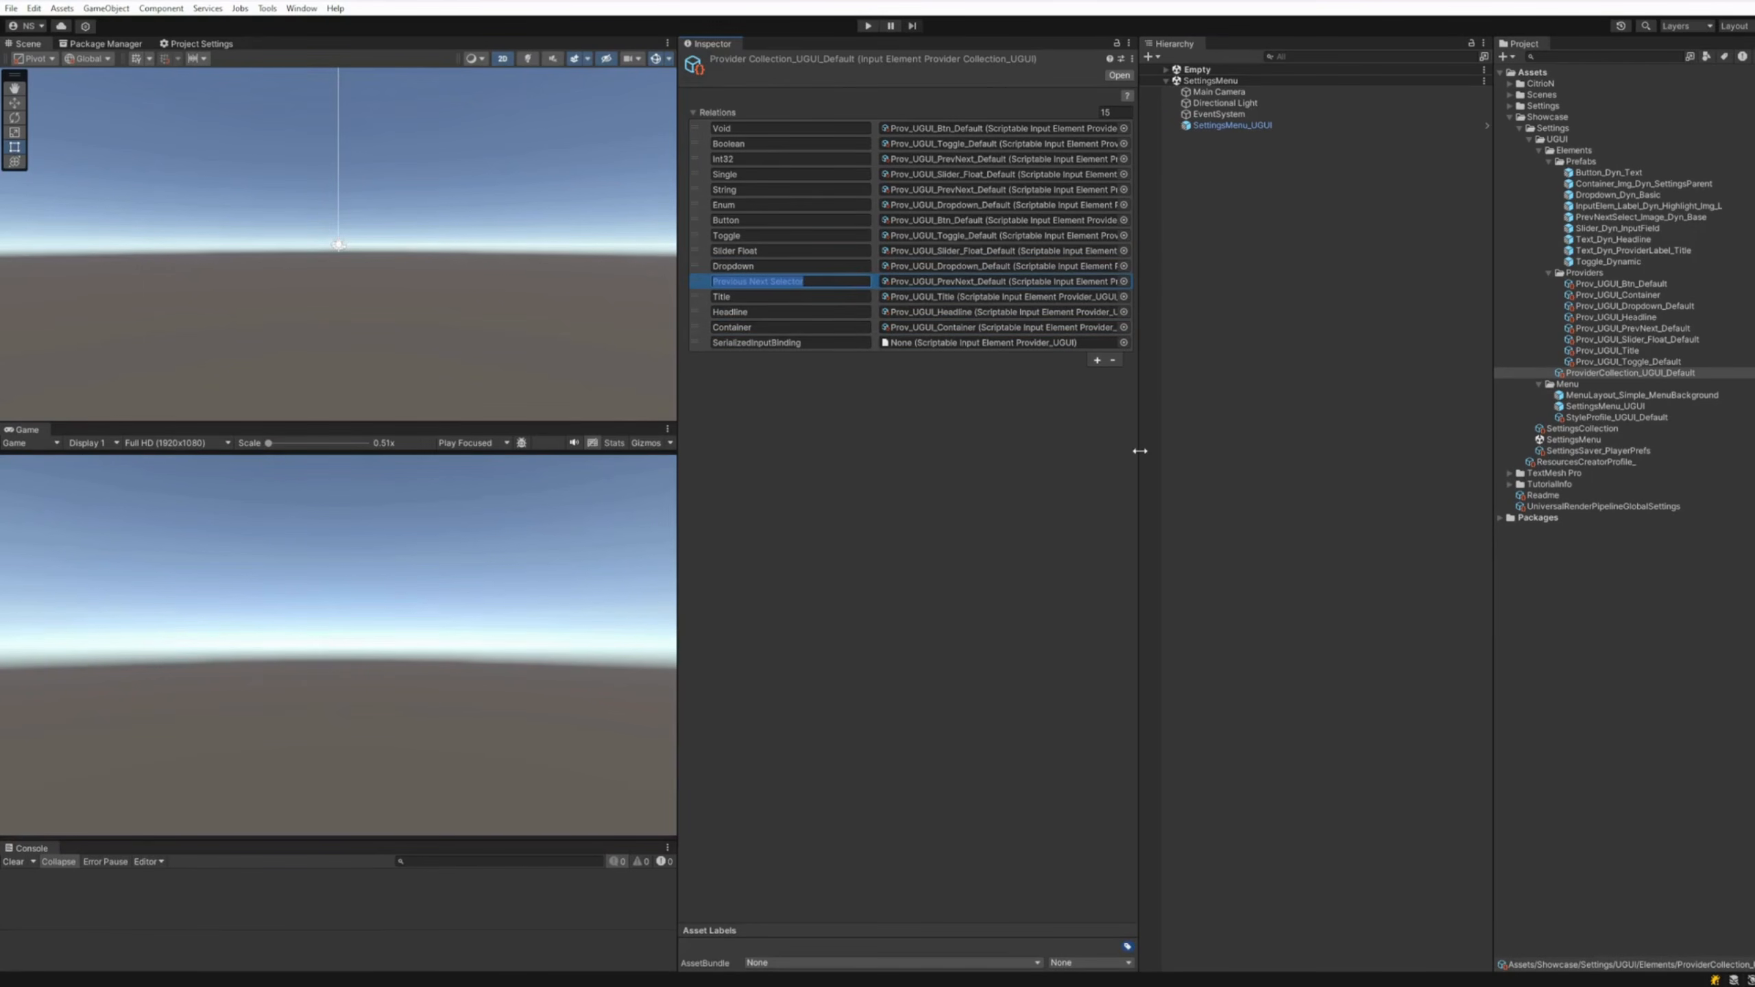
left_click(794, 266)
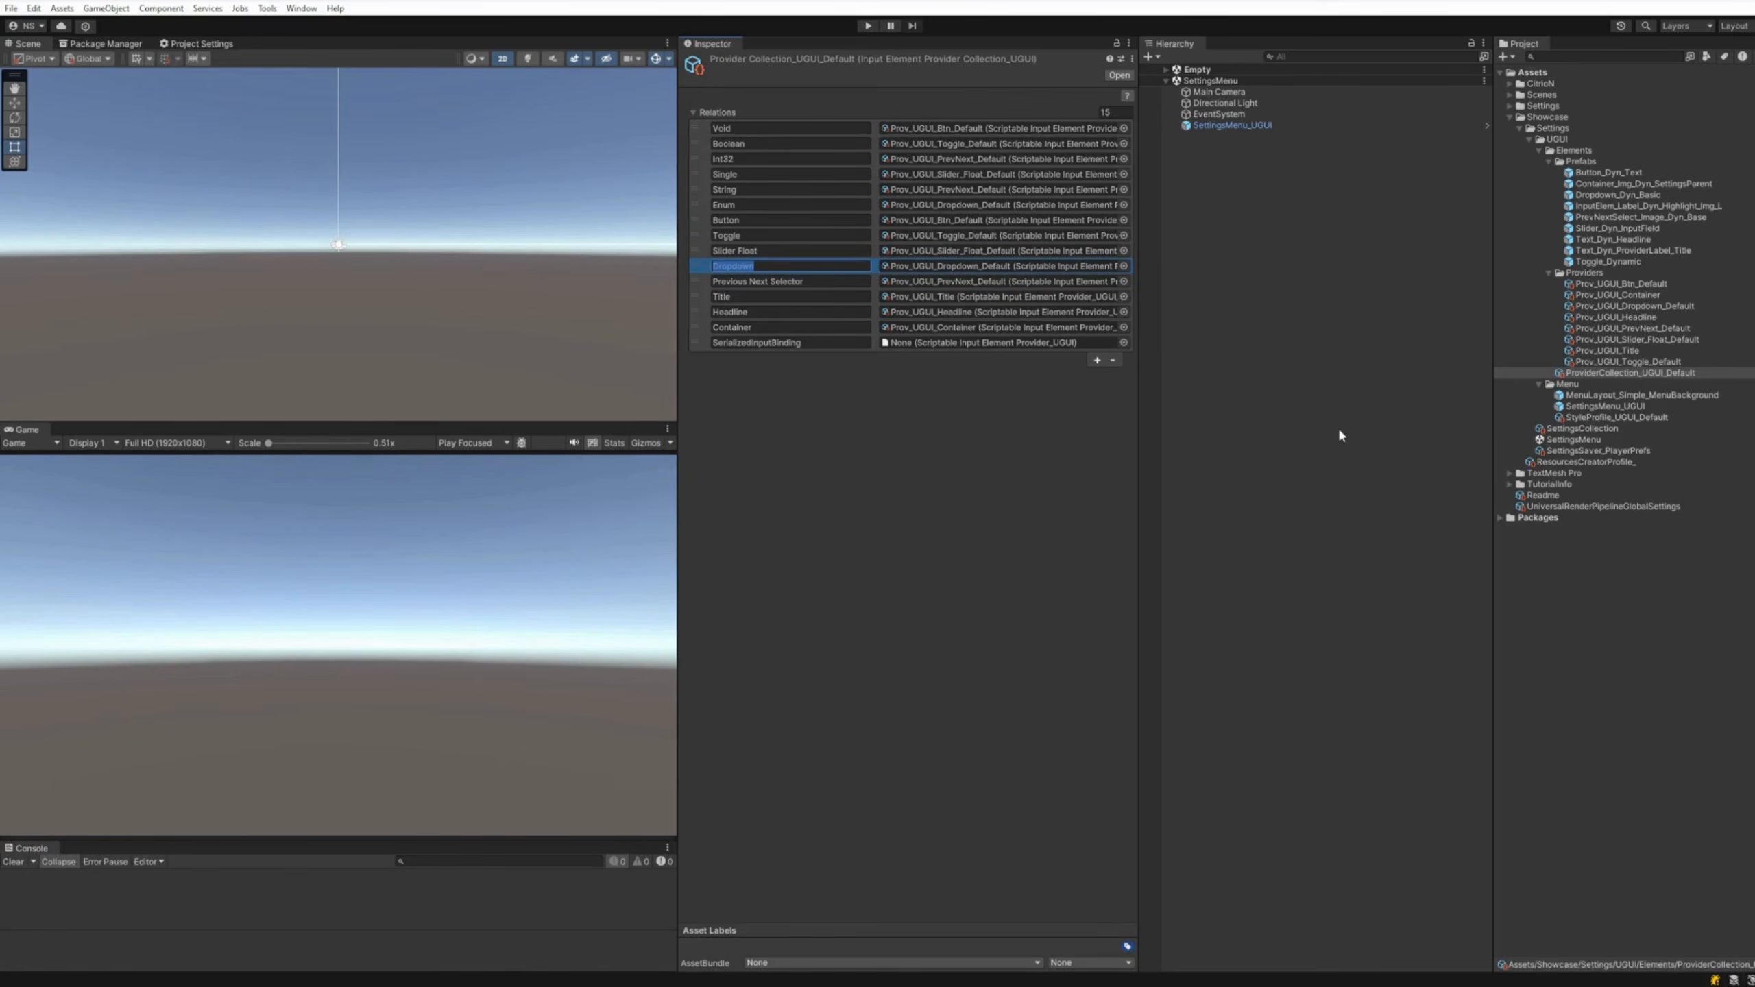
Open the UGUI layout prefab from SettingsCollection to view the menu, and leave prefab editing discarding the changes
left_click(1280, 405)
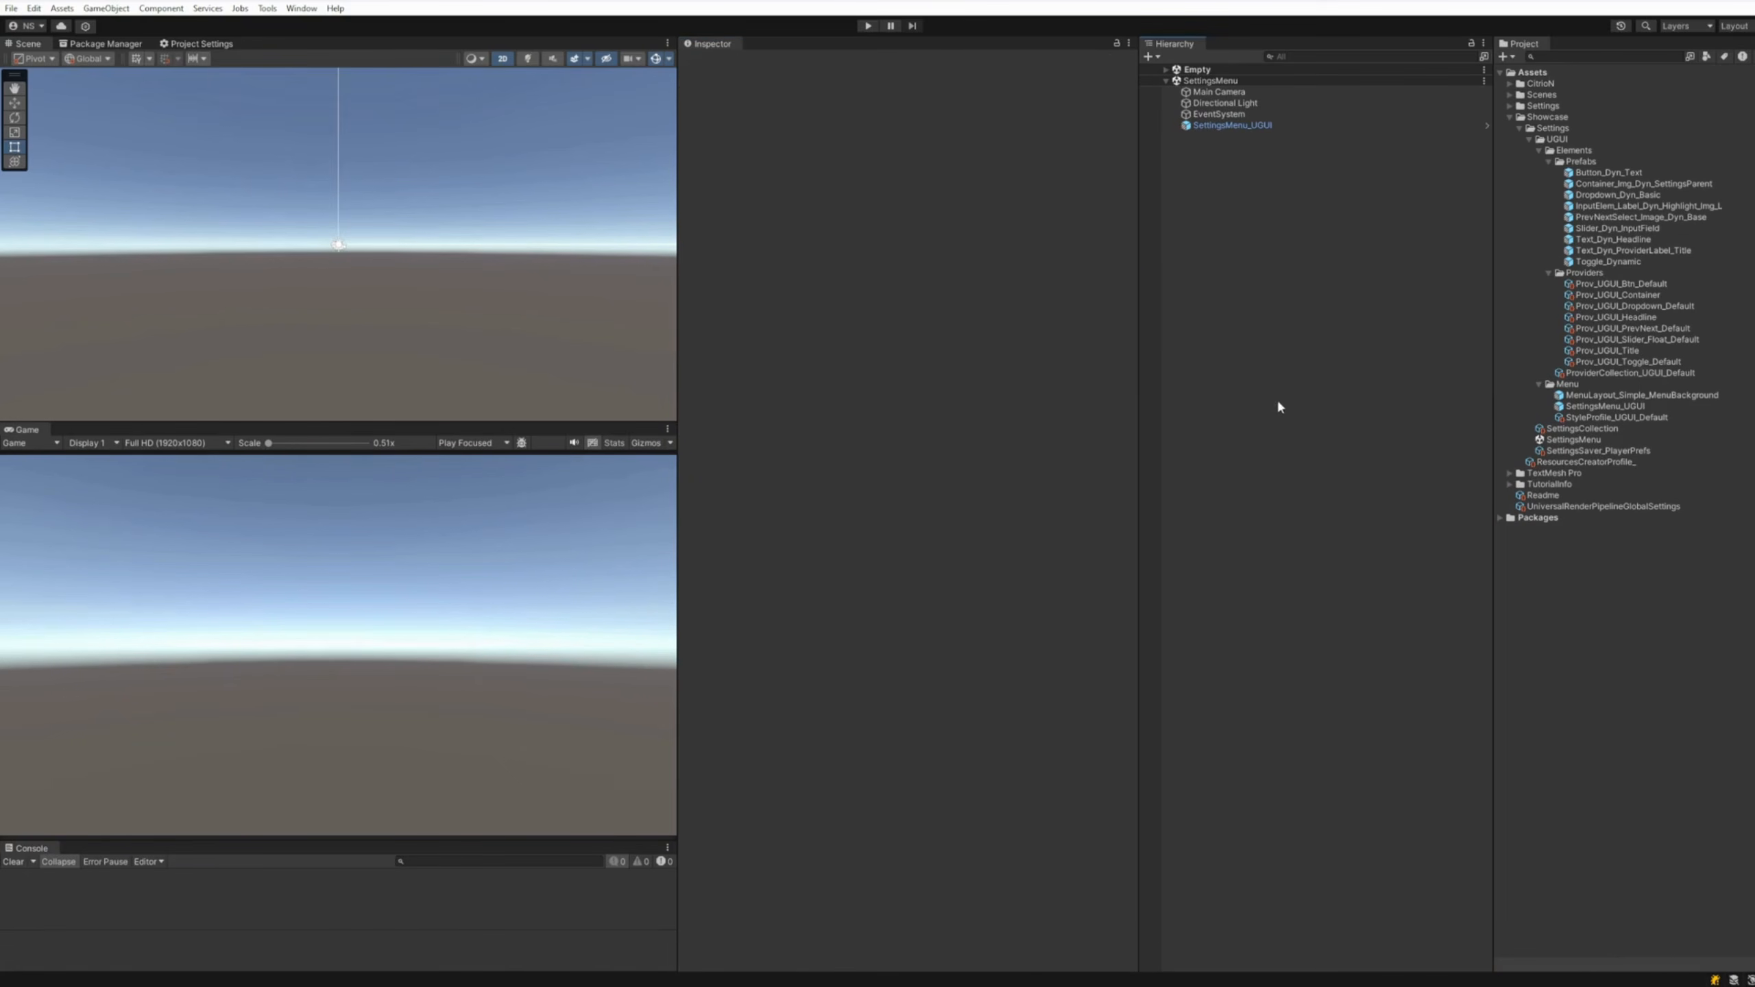
left_click(1588, 429)
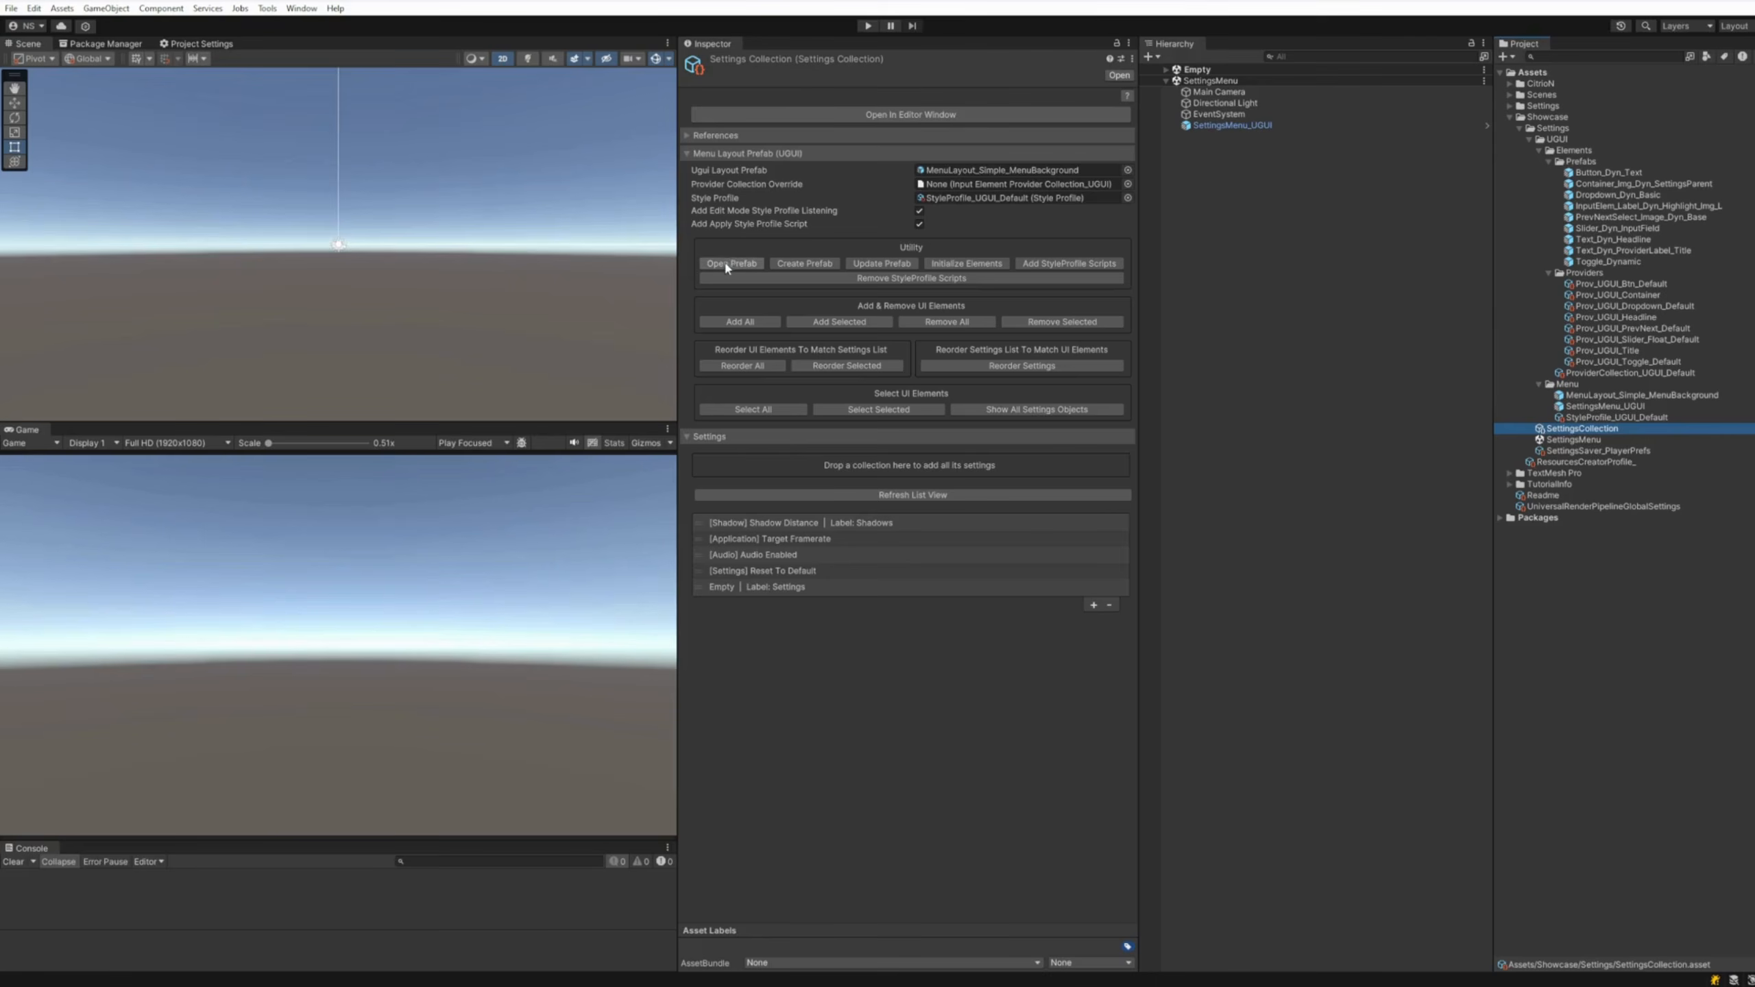
left_click(726, 266)
scroll(424, 257, "up", 1)
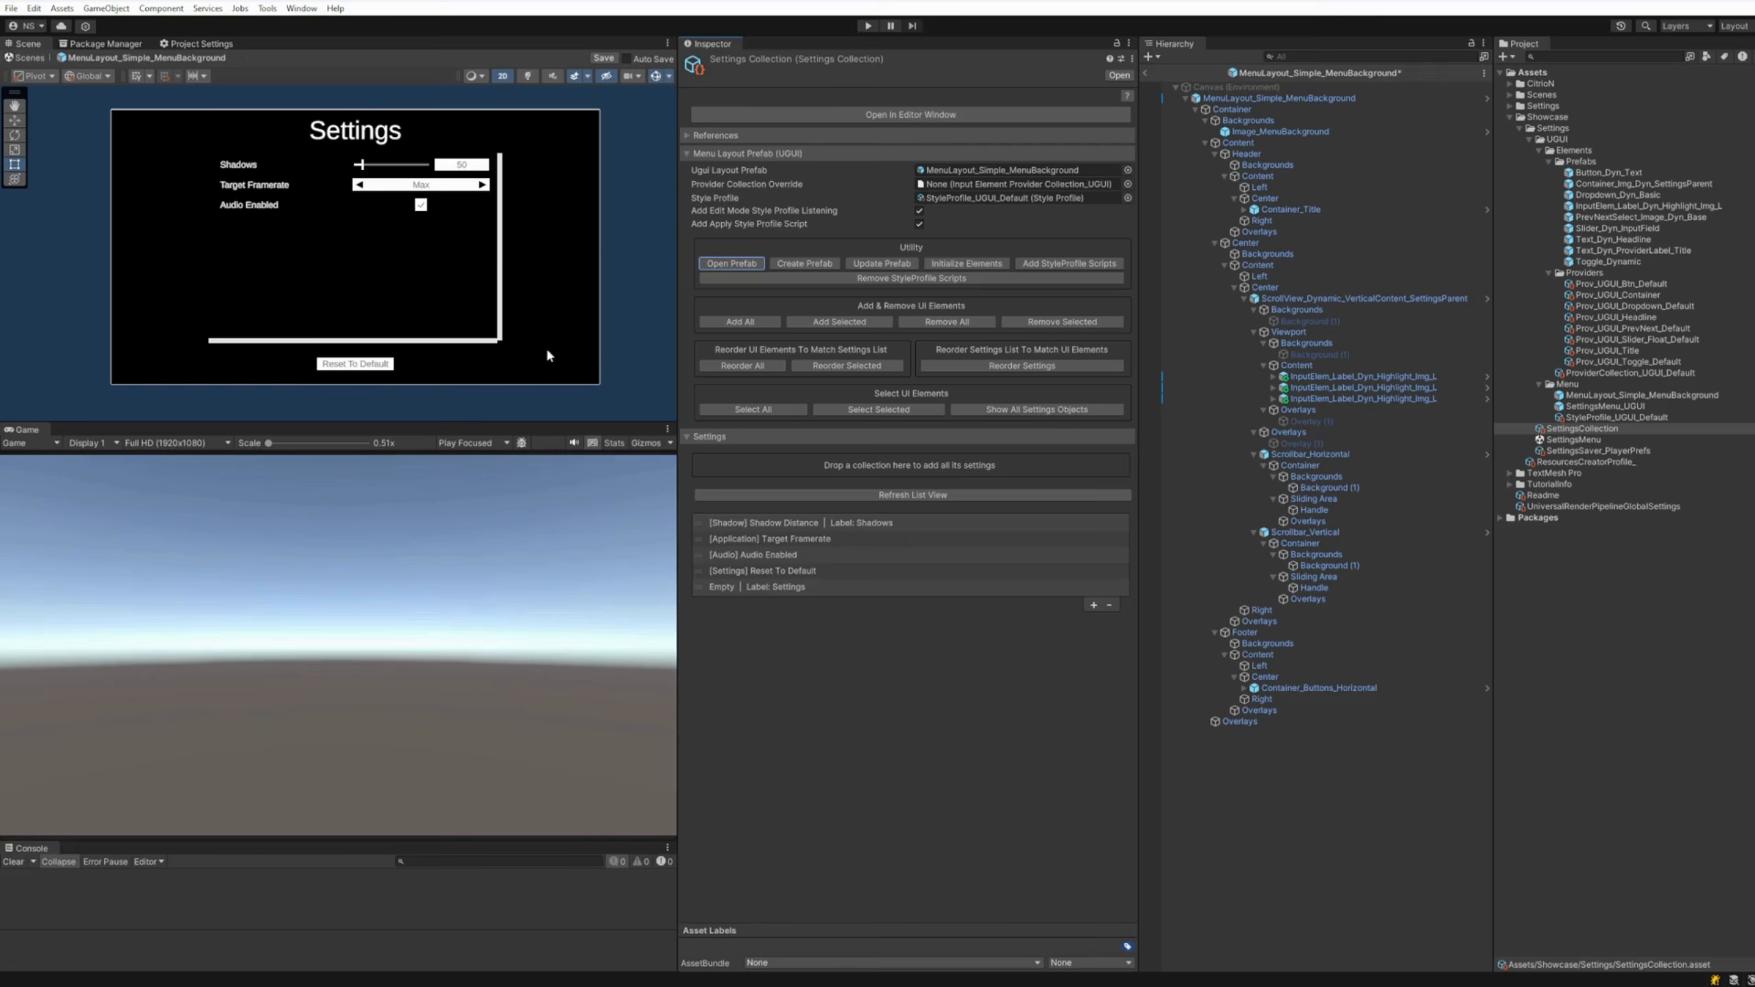
left_click(1147, 74)
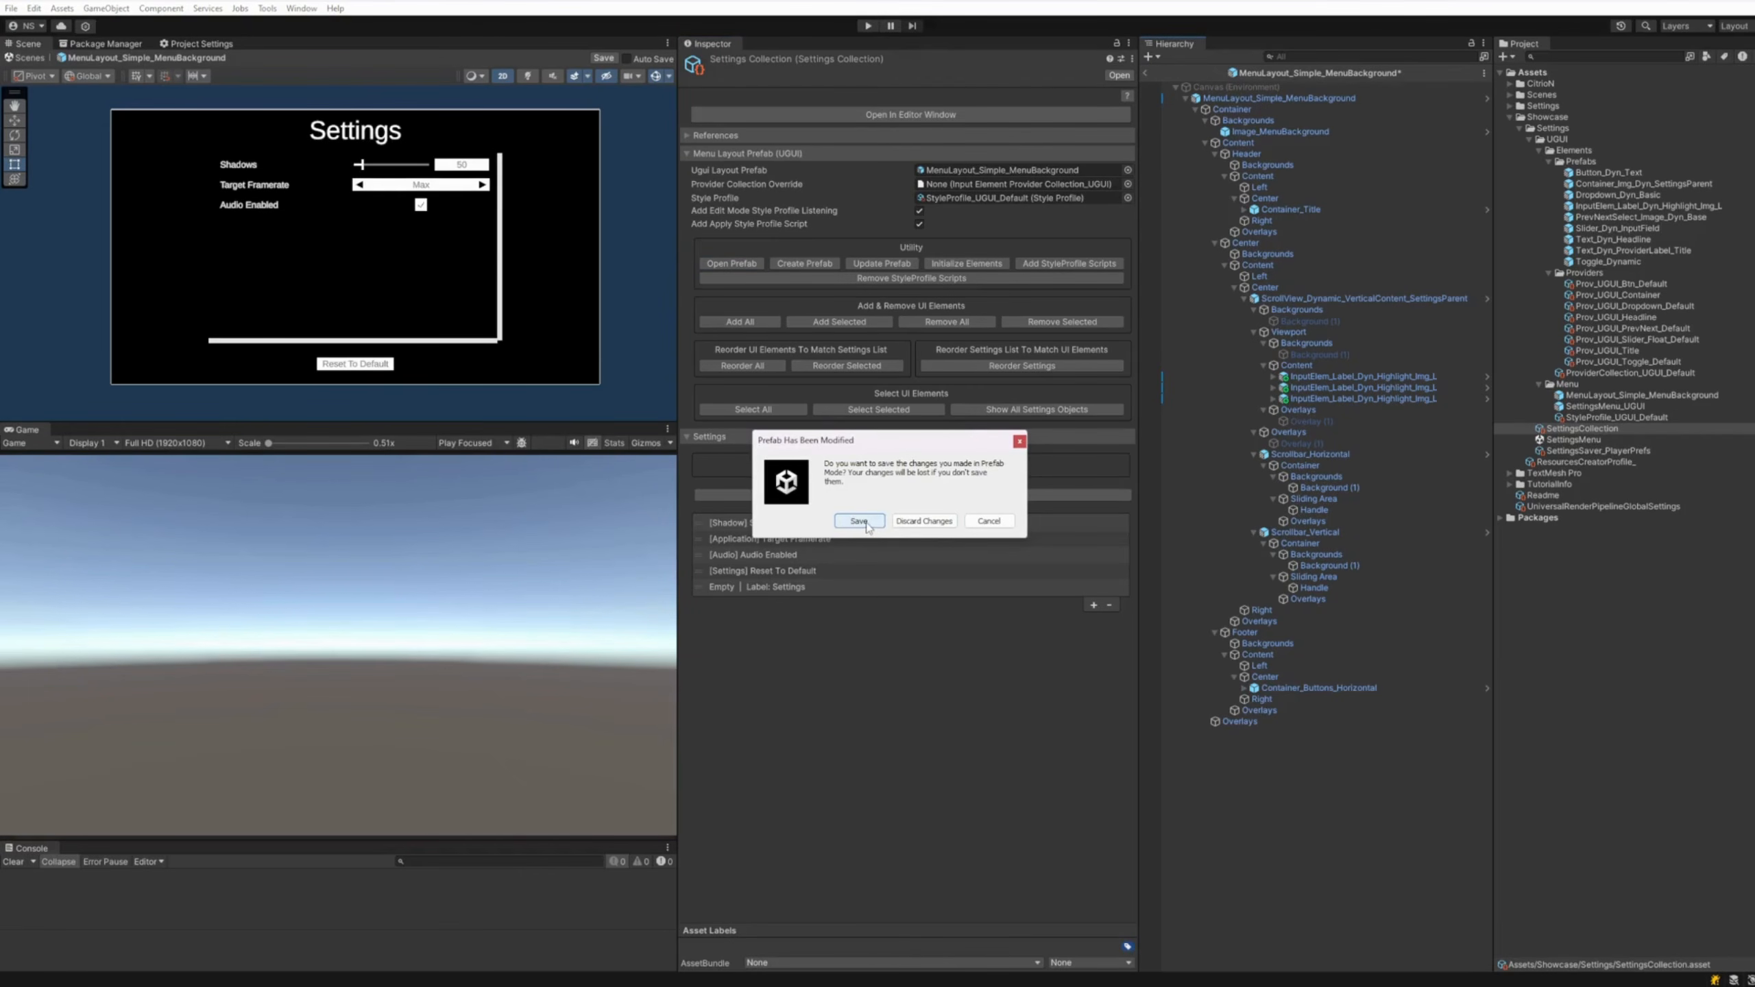
left_click(935, 523)
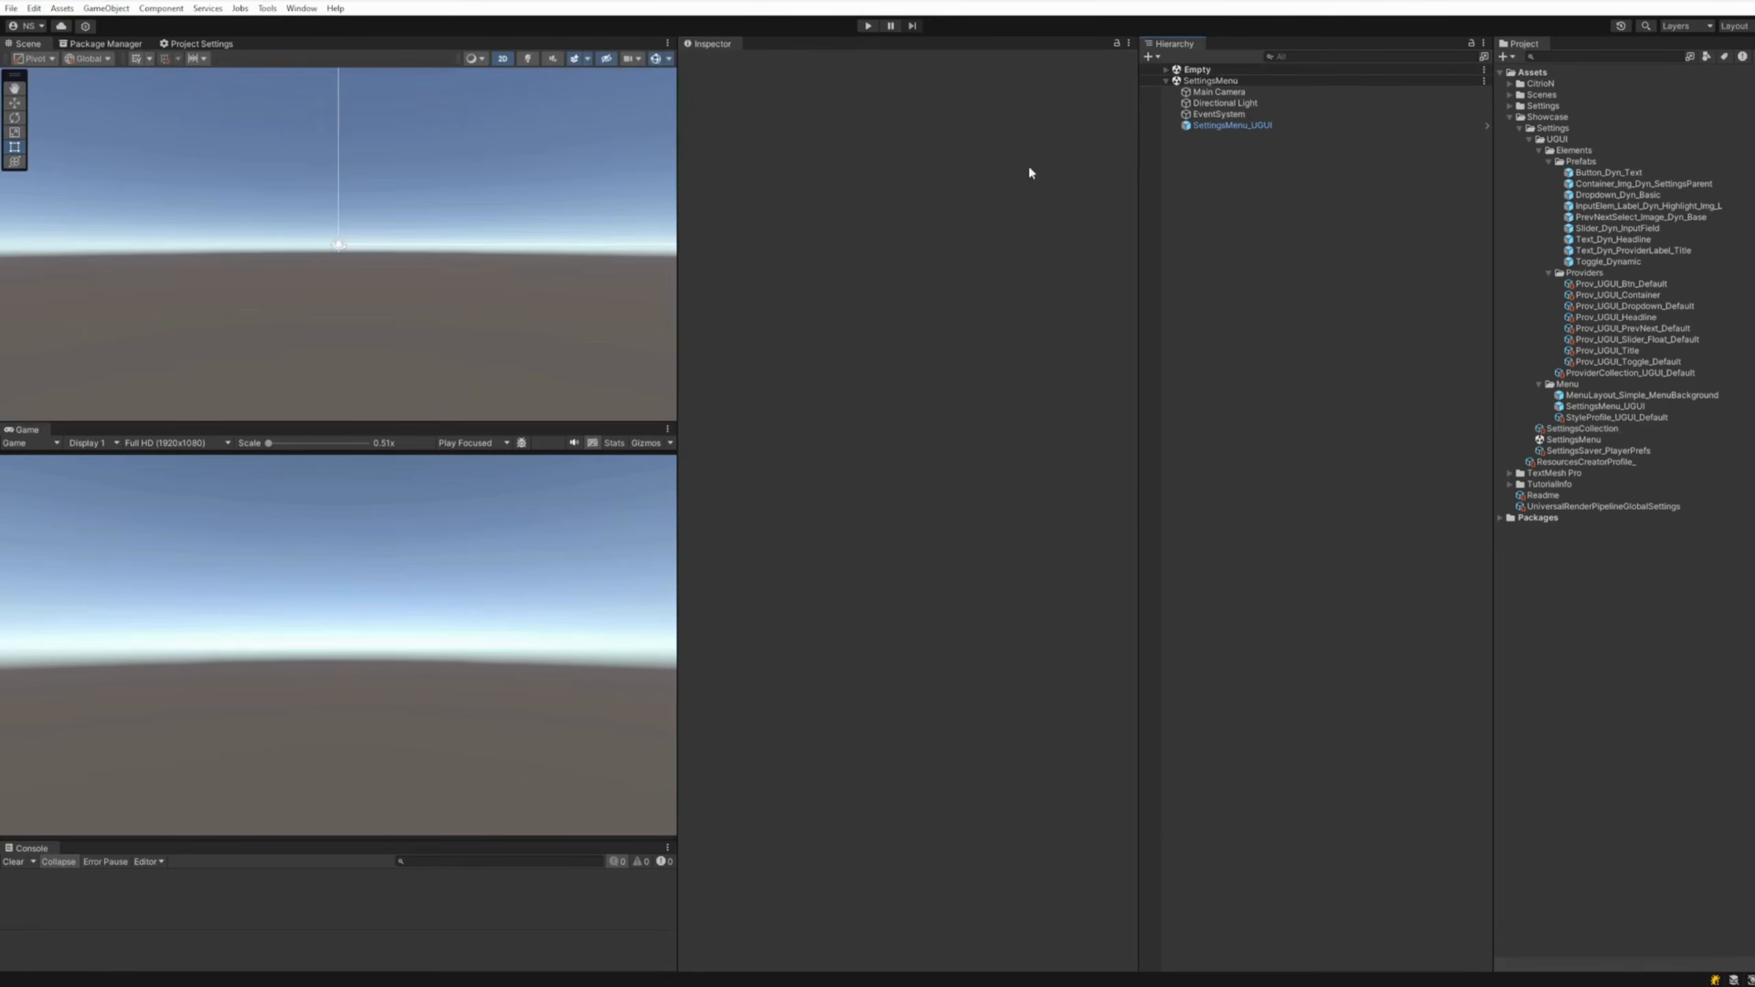
Run the scene and frame the generated settings menu in the Scene view to compare it with the running game
left_click(868, 26)
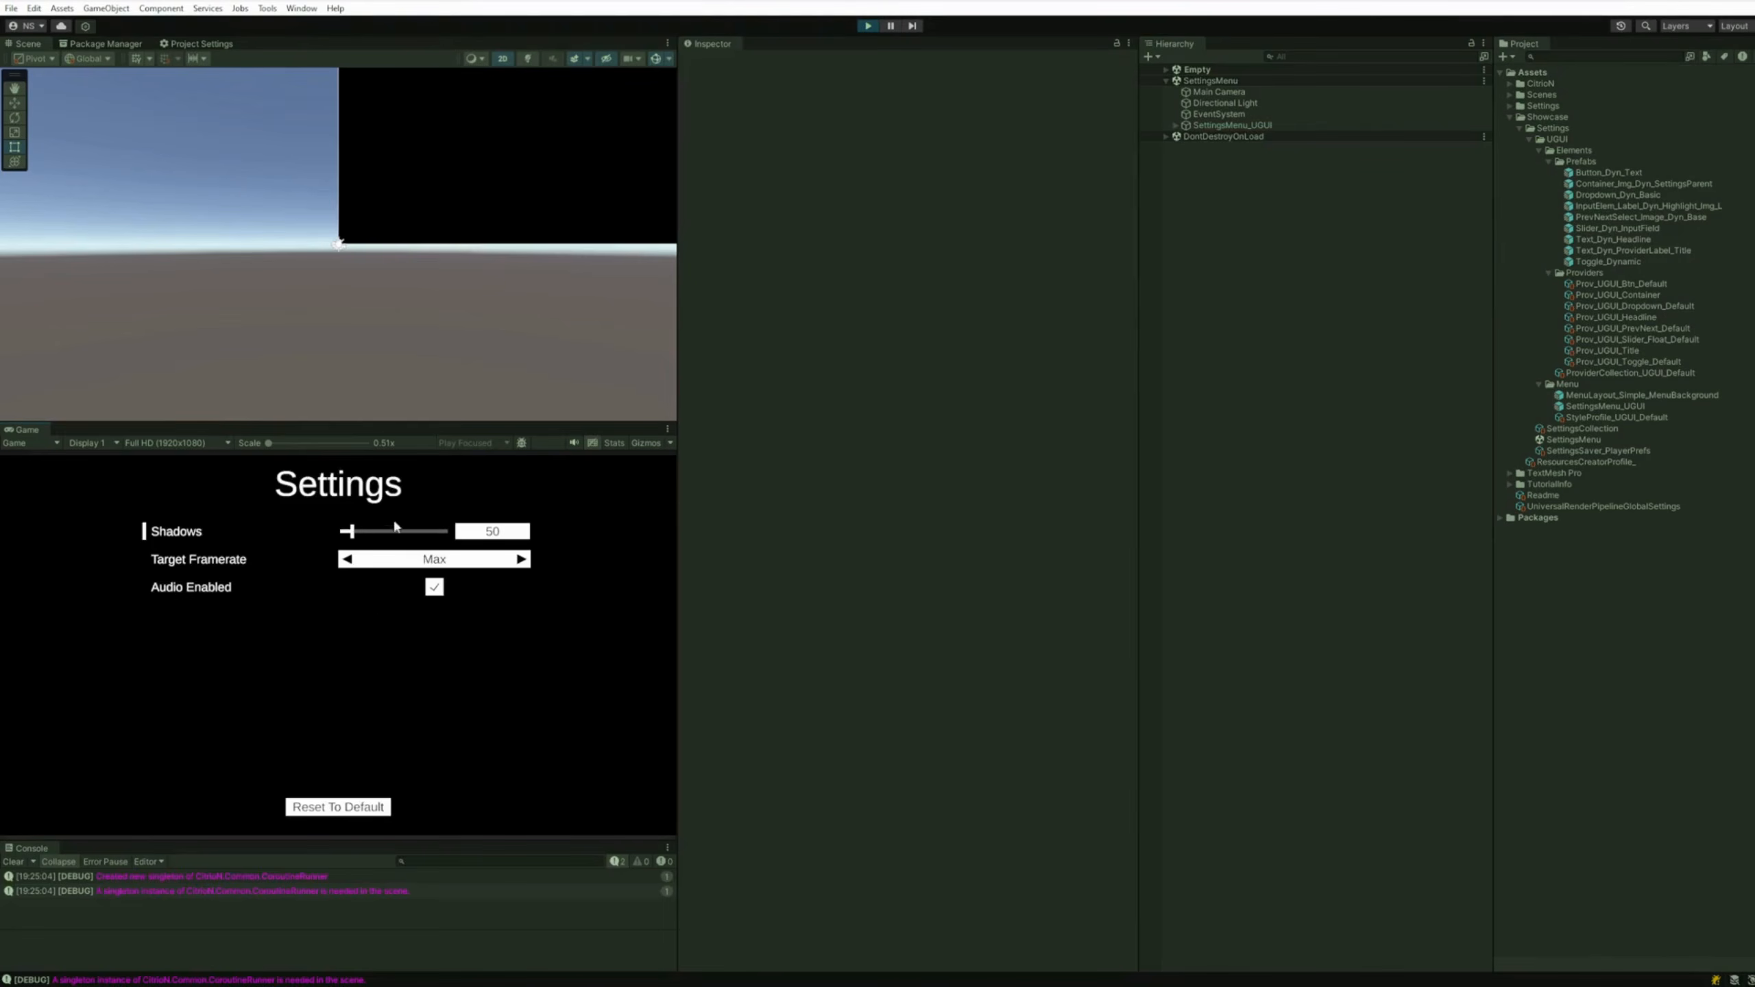
scroll(458, 201, "down", 3)
scroll(420, 266, "up", 3)
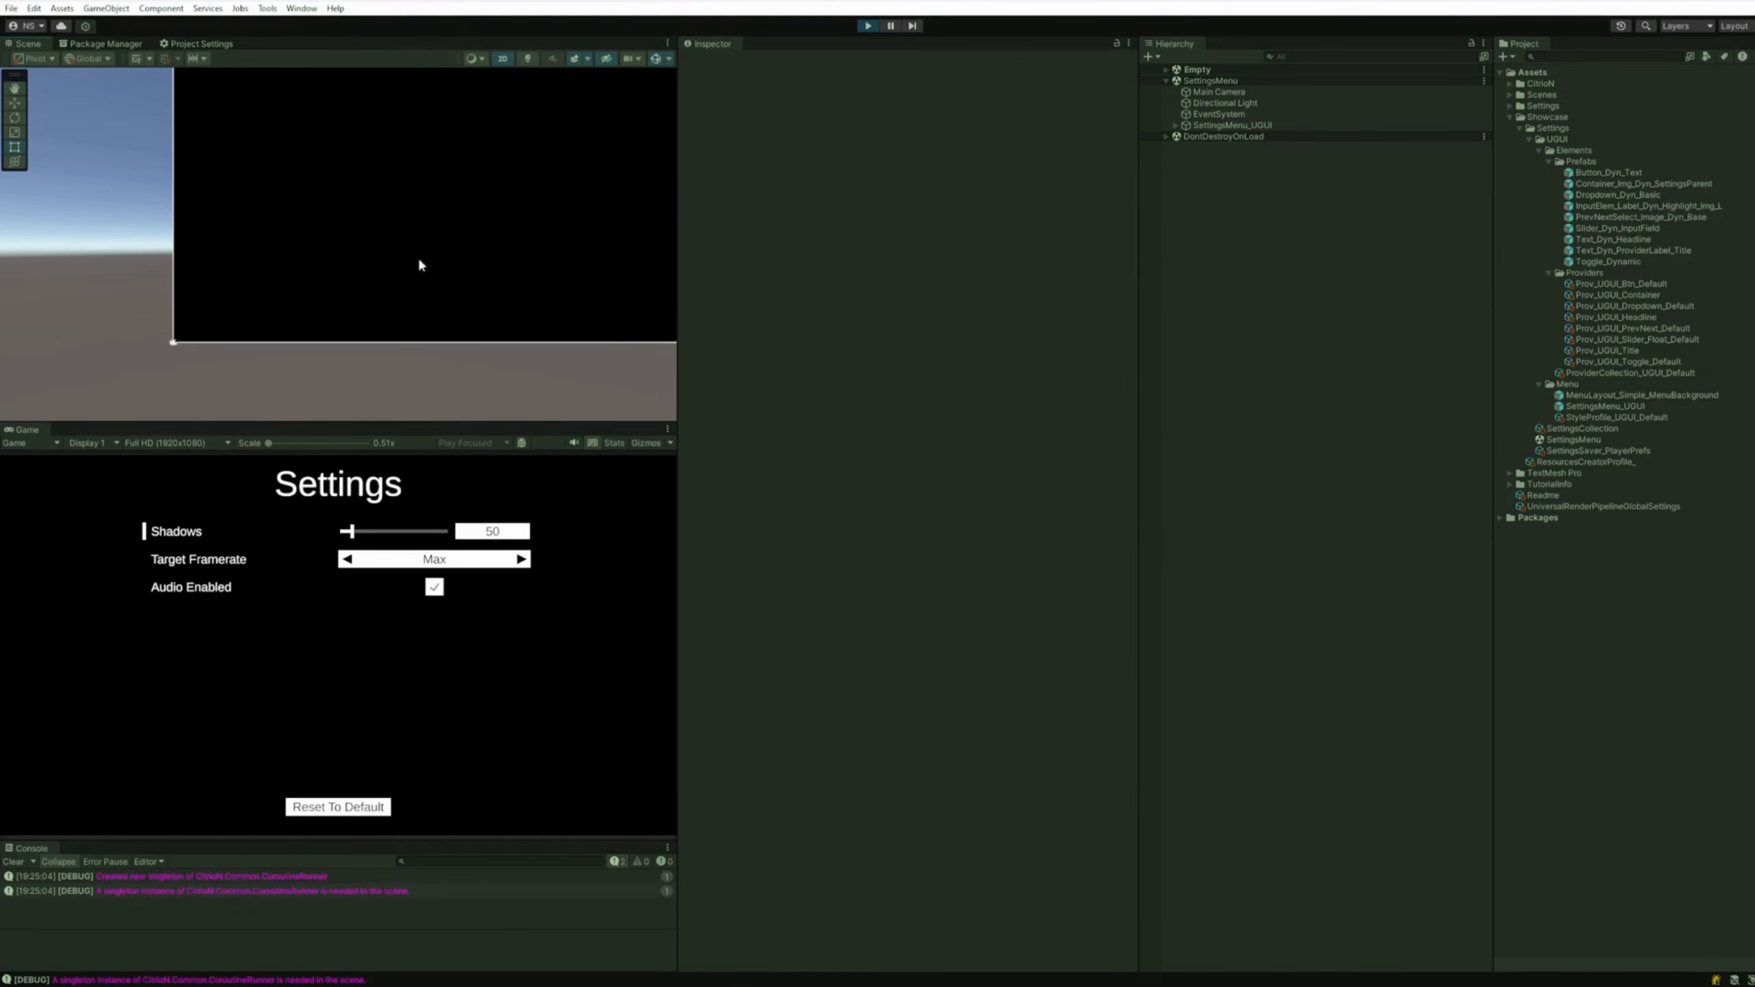
scroll(497, 235, "down", 2)
scroll(305, 349, "up", 3)
scroll(461, 256, "down", 1)
scroll(469, 252, "down", 1)
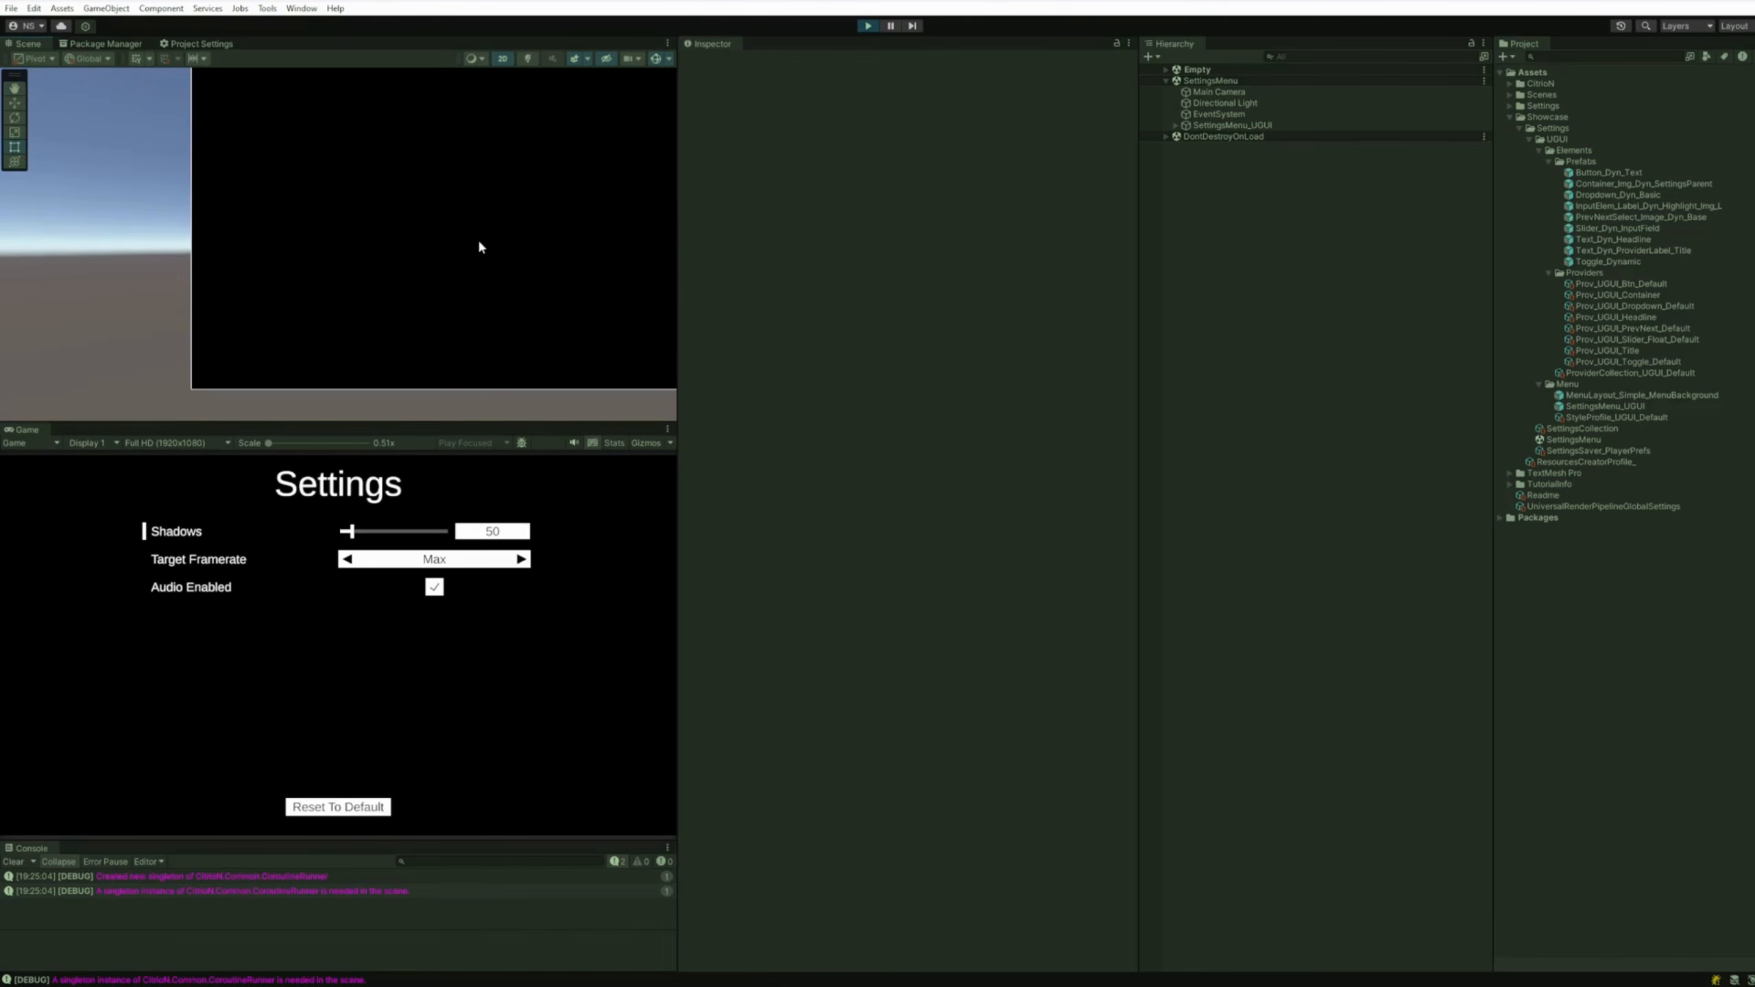
left_click(480, 221)
scroll(478, 225, "down", 3)
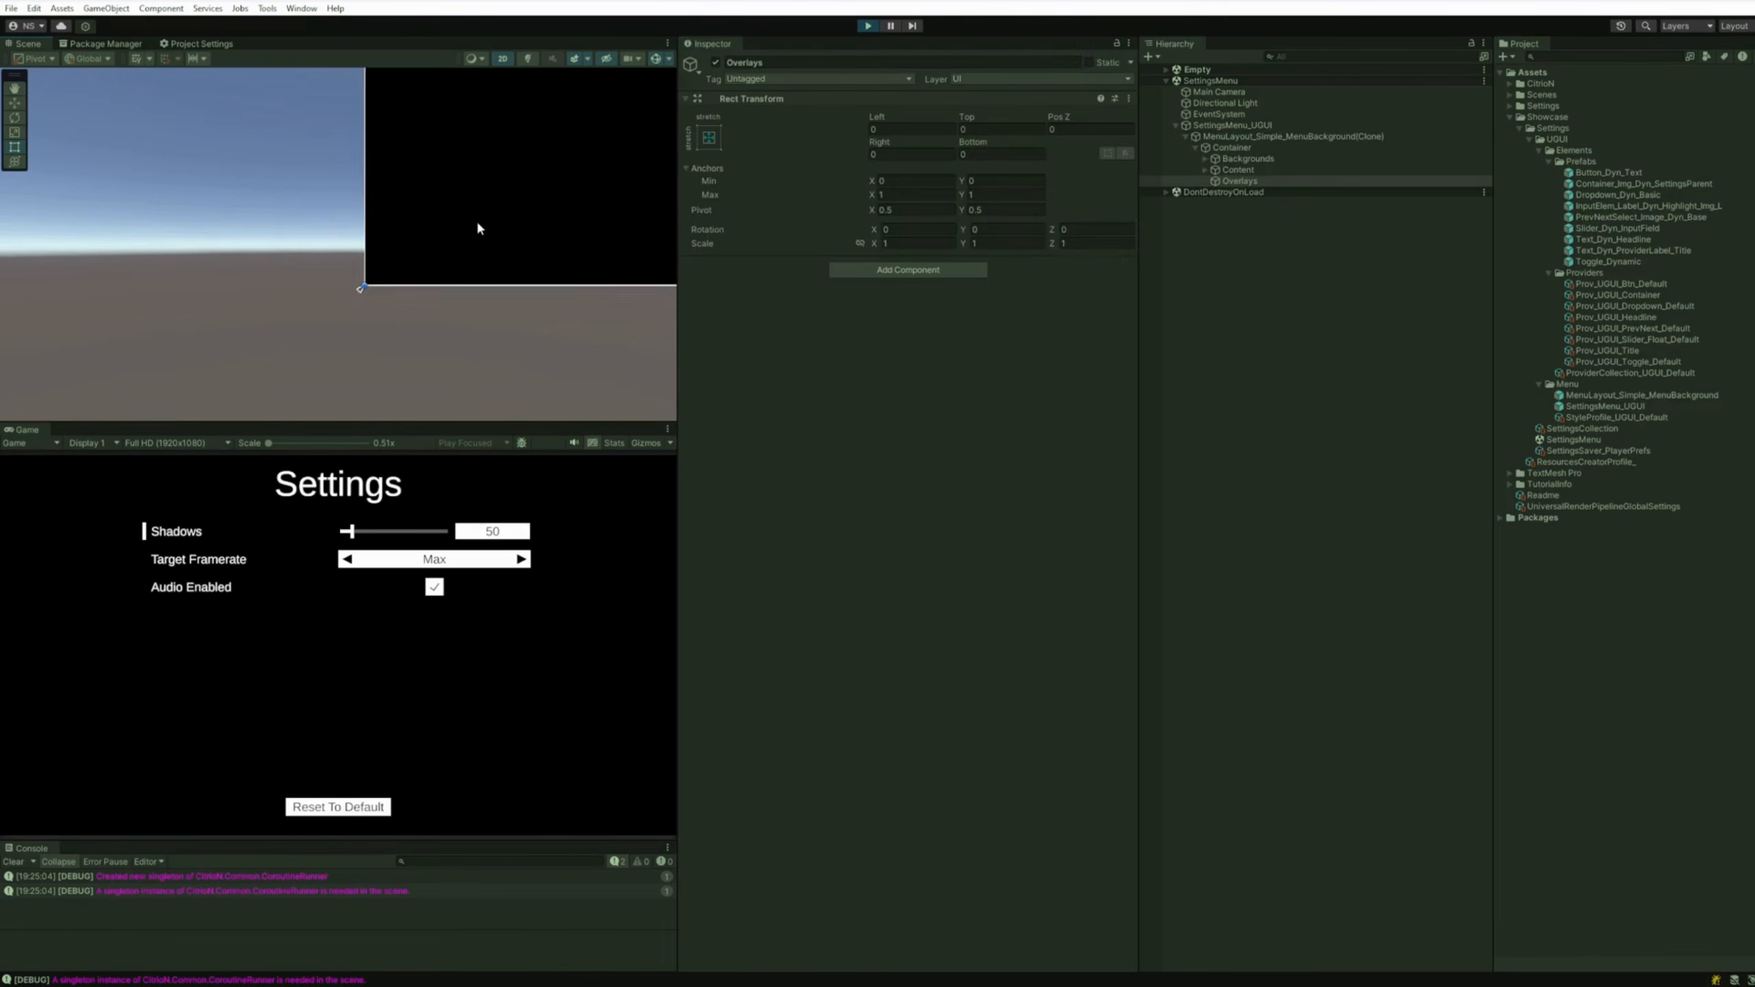
key("f")
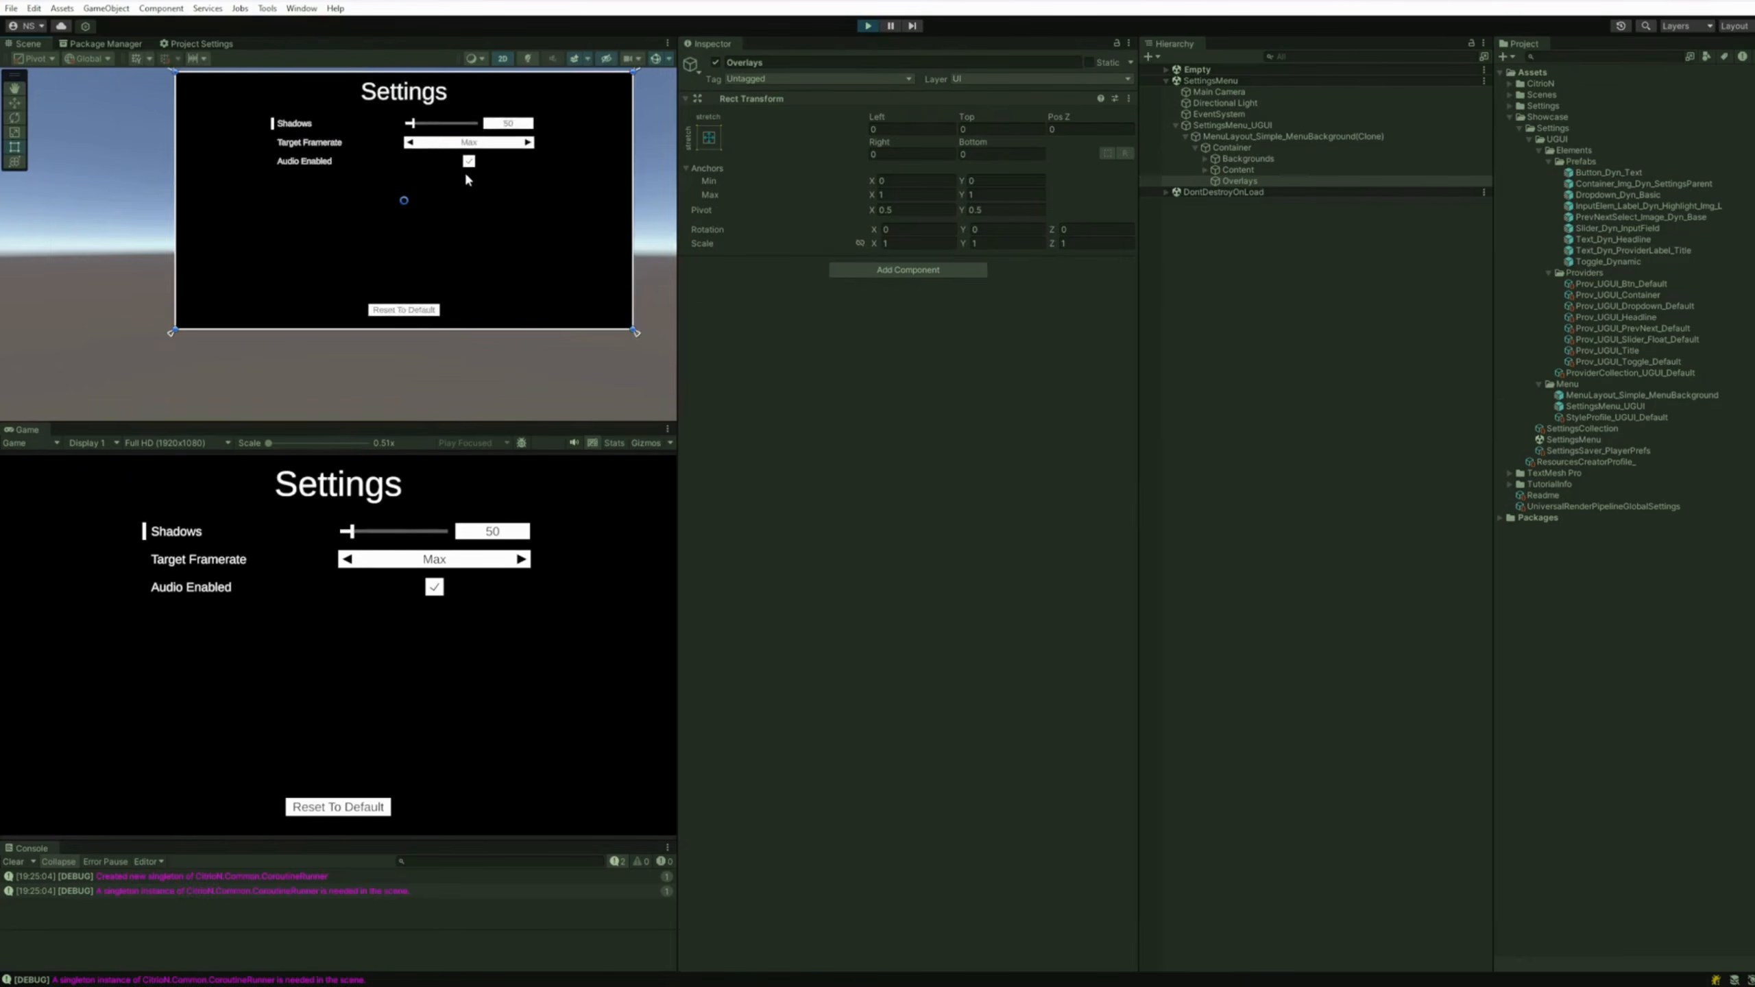
scroll(357, 249, "up", 2)
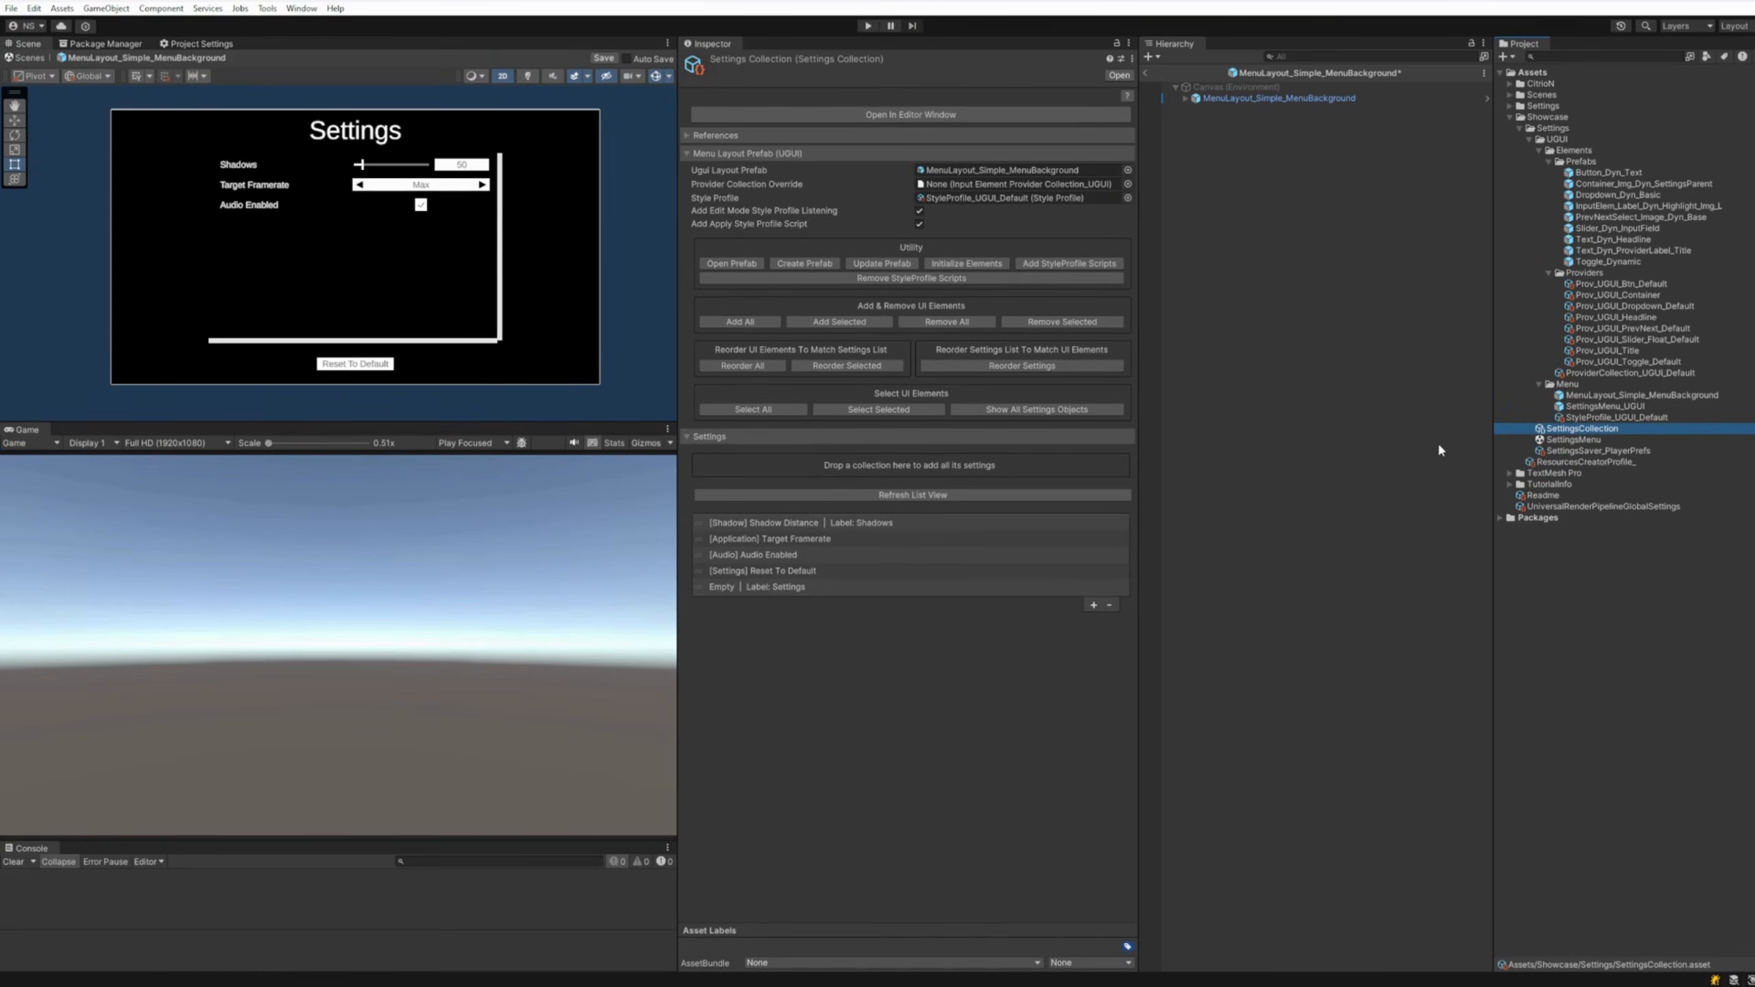
Lock the Inspector on StyleProfile_UGUI_Default and try out other colors for its Background Image entry
left_click(1581, 418)
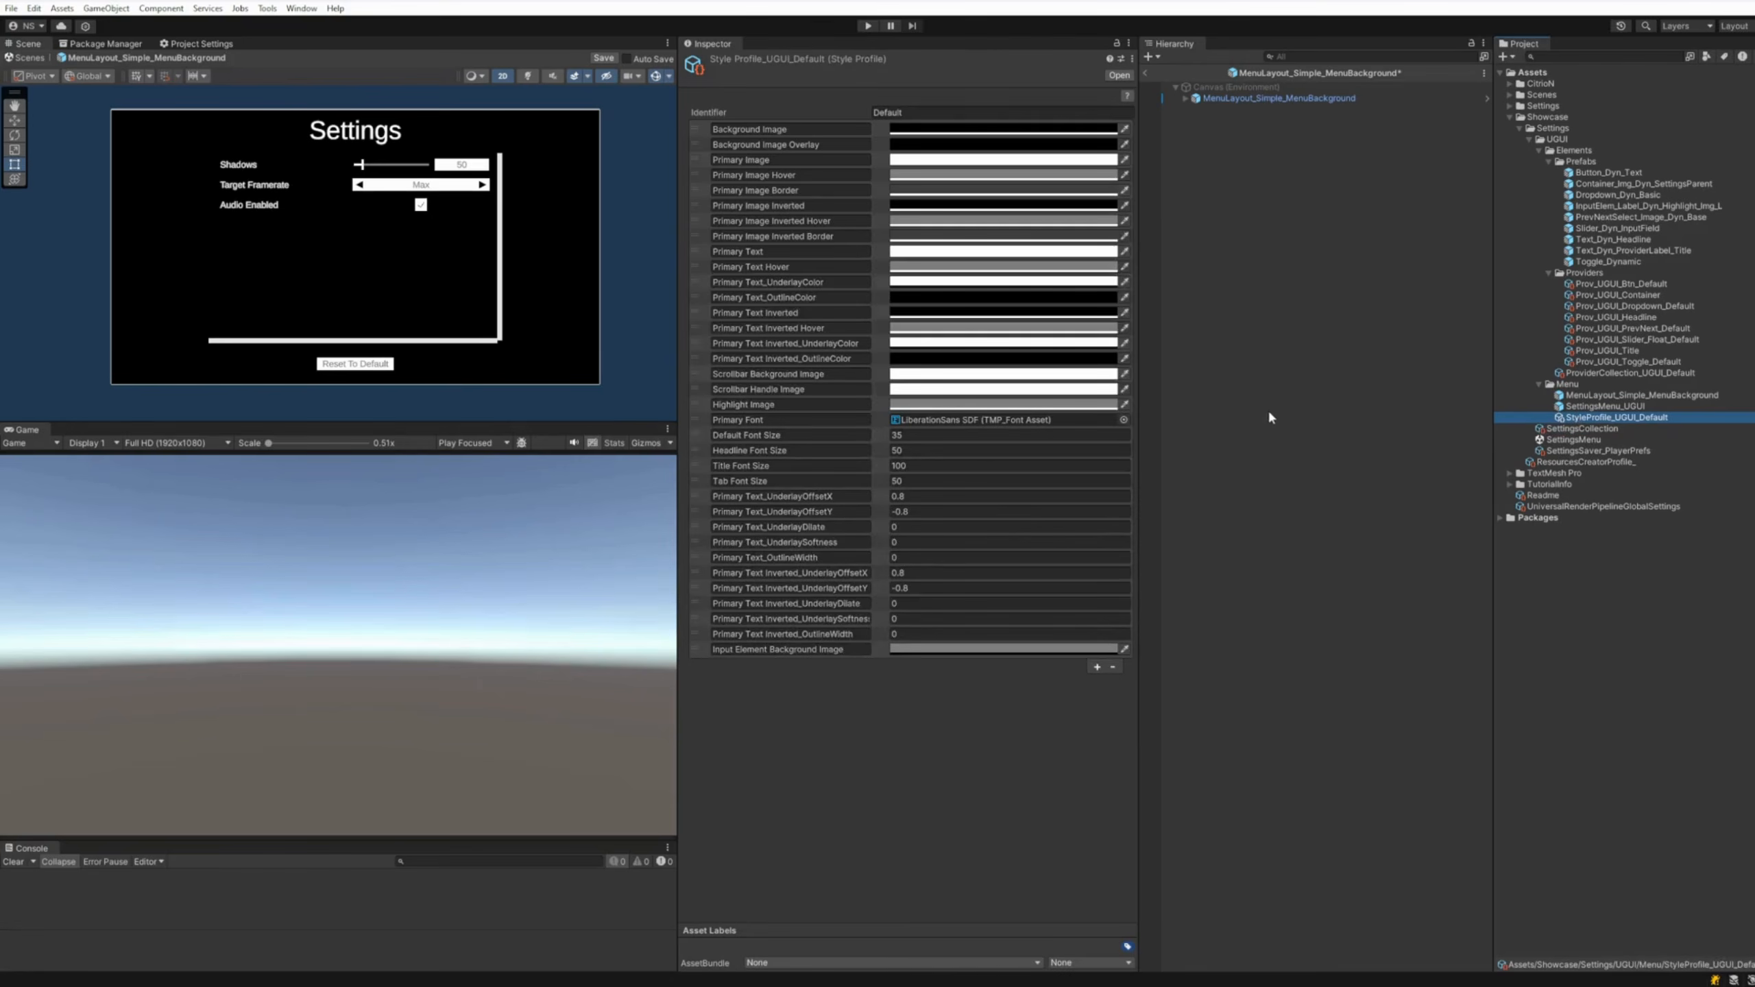
left_click(1117, 43)
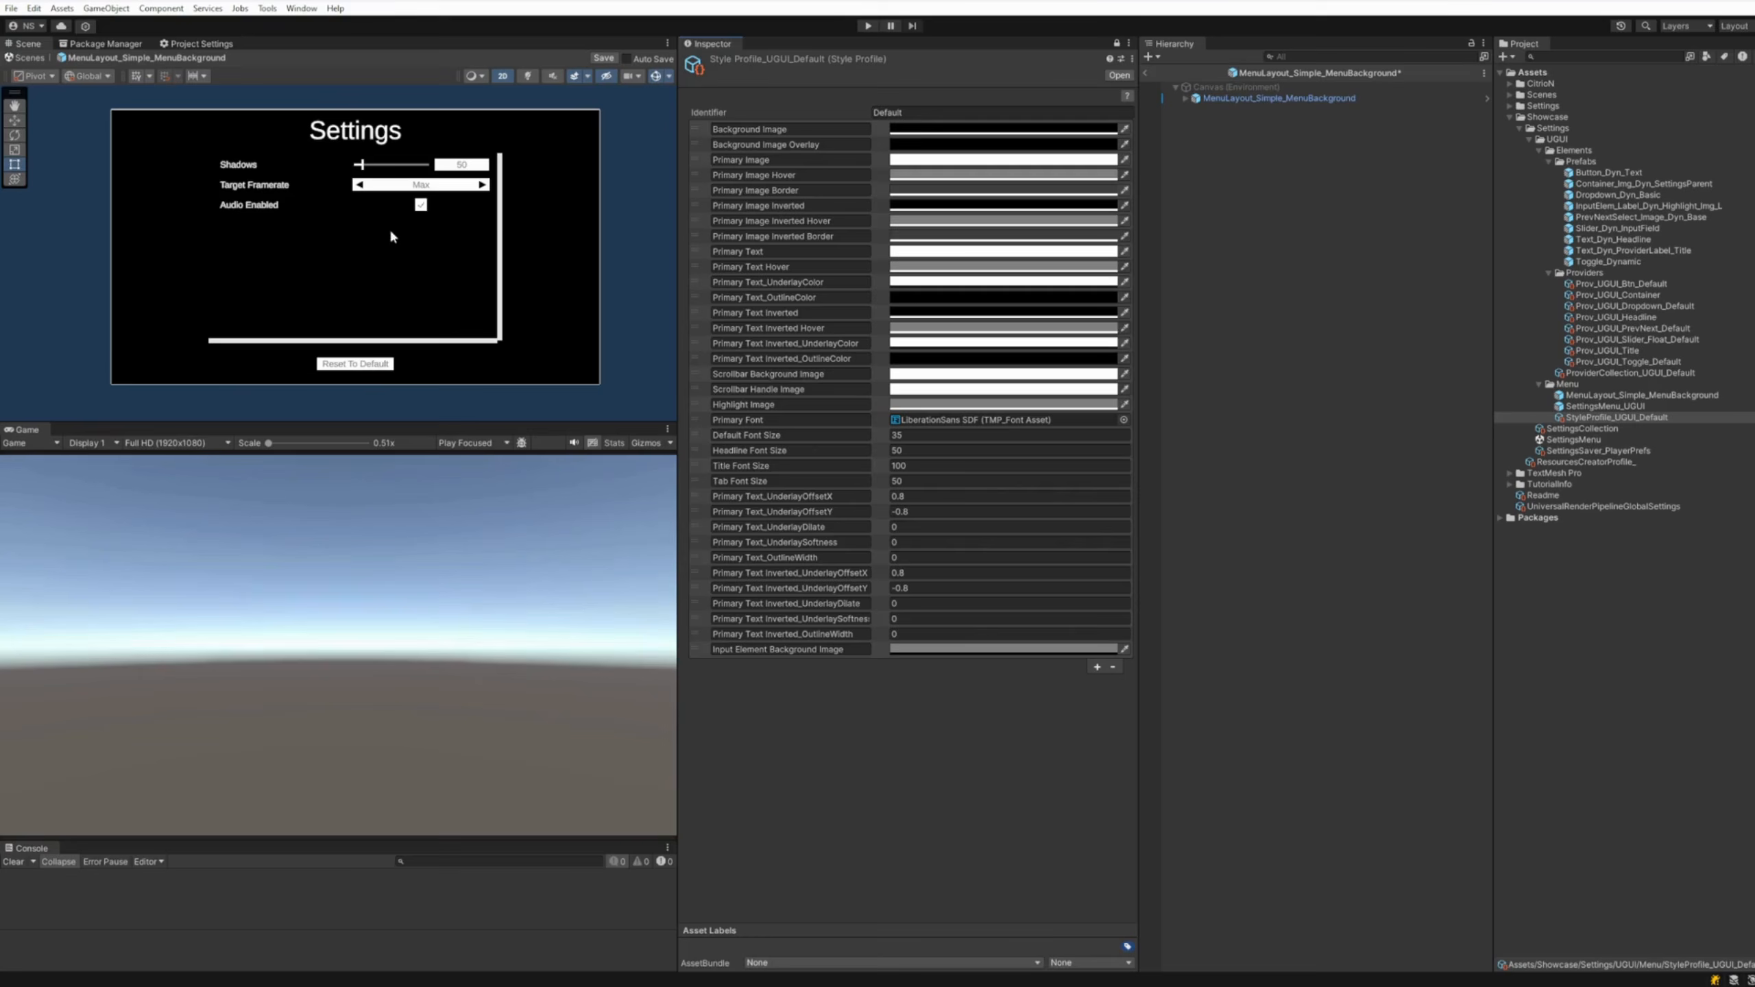
left_click(919, 133)
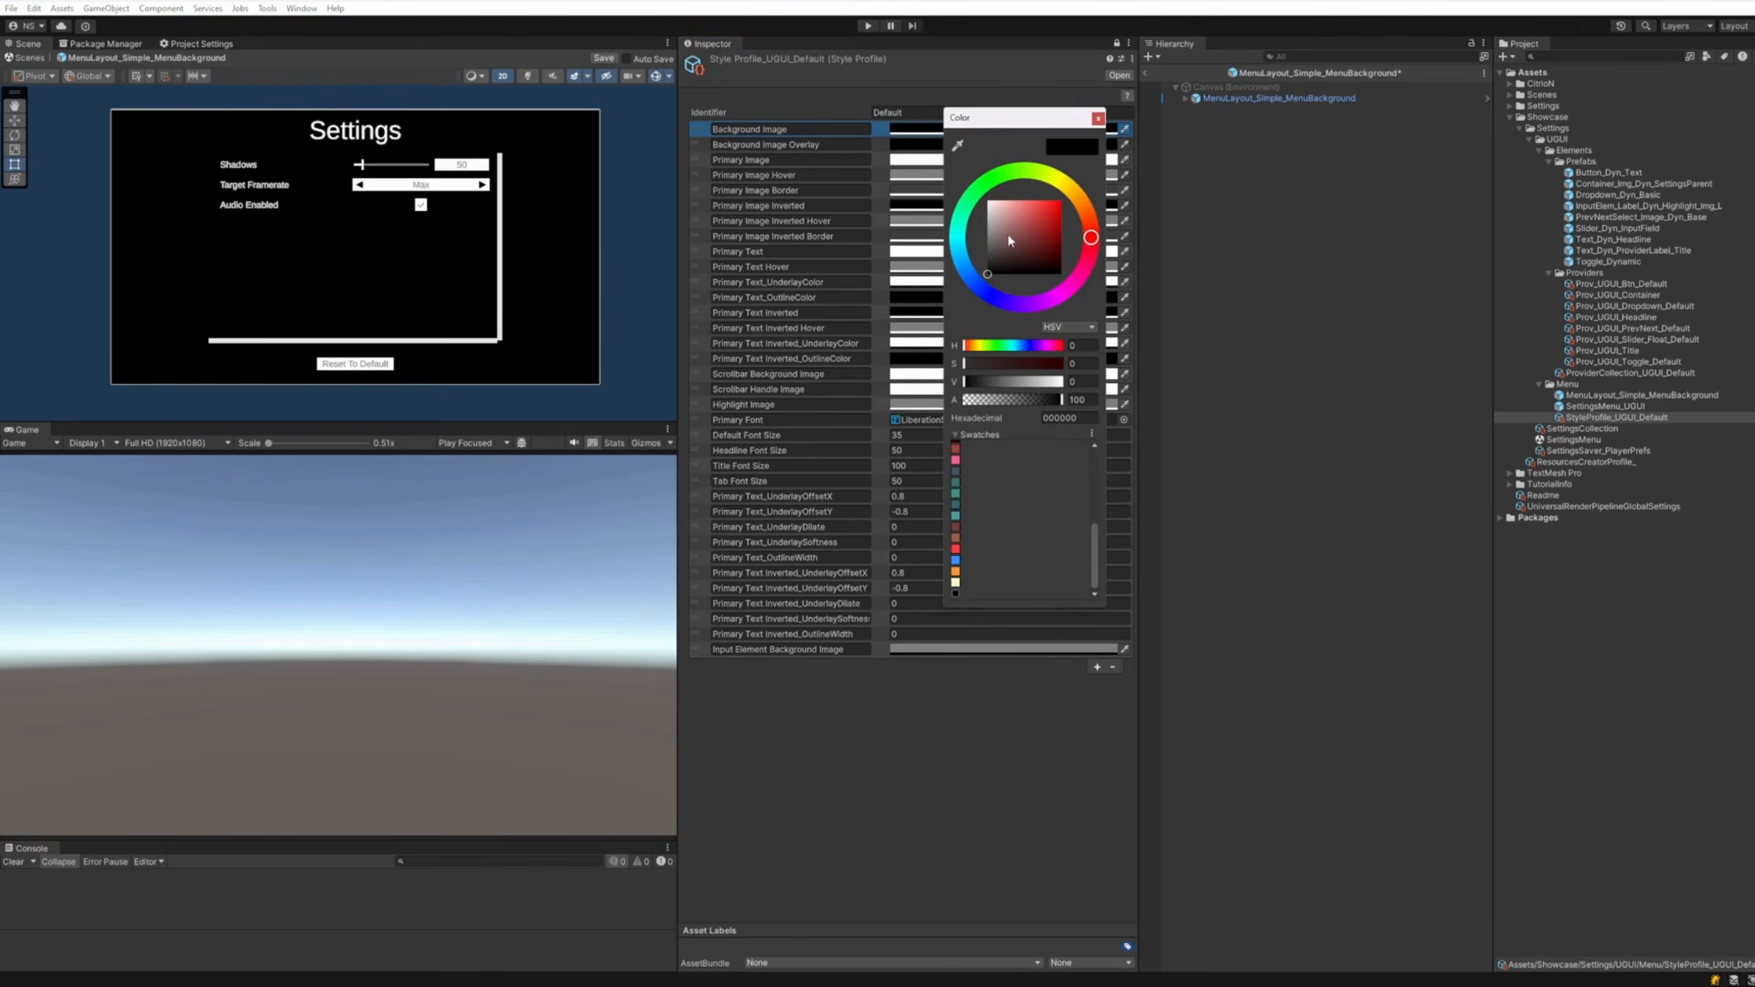
left_click_drag(1023, 231, 947, 300)
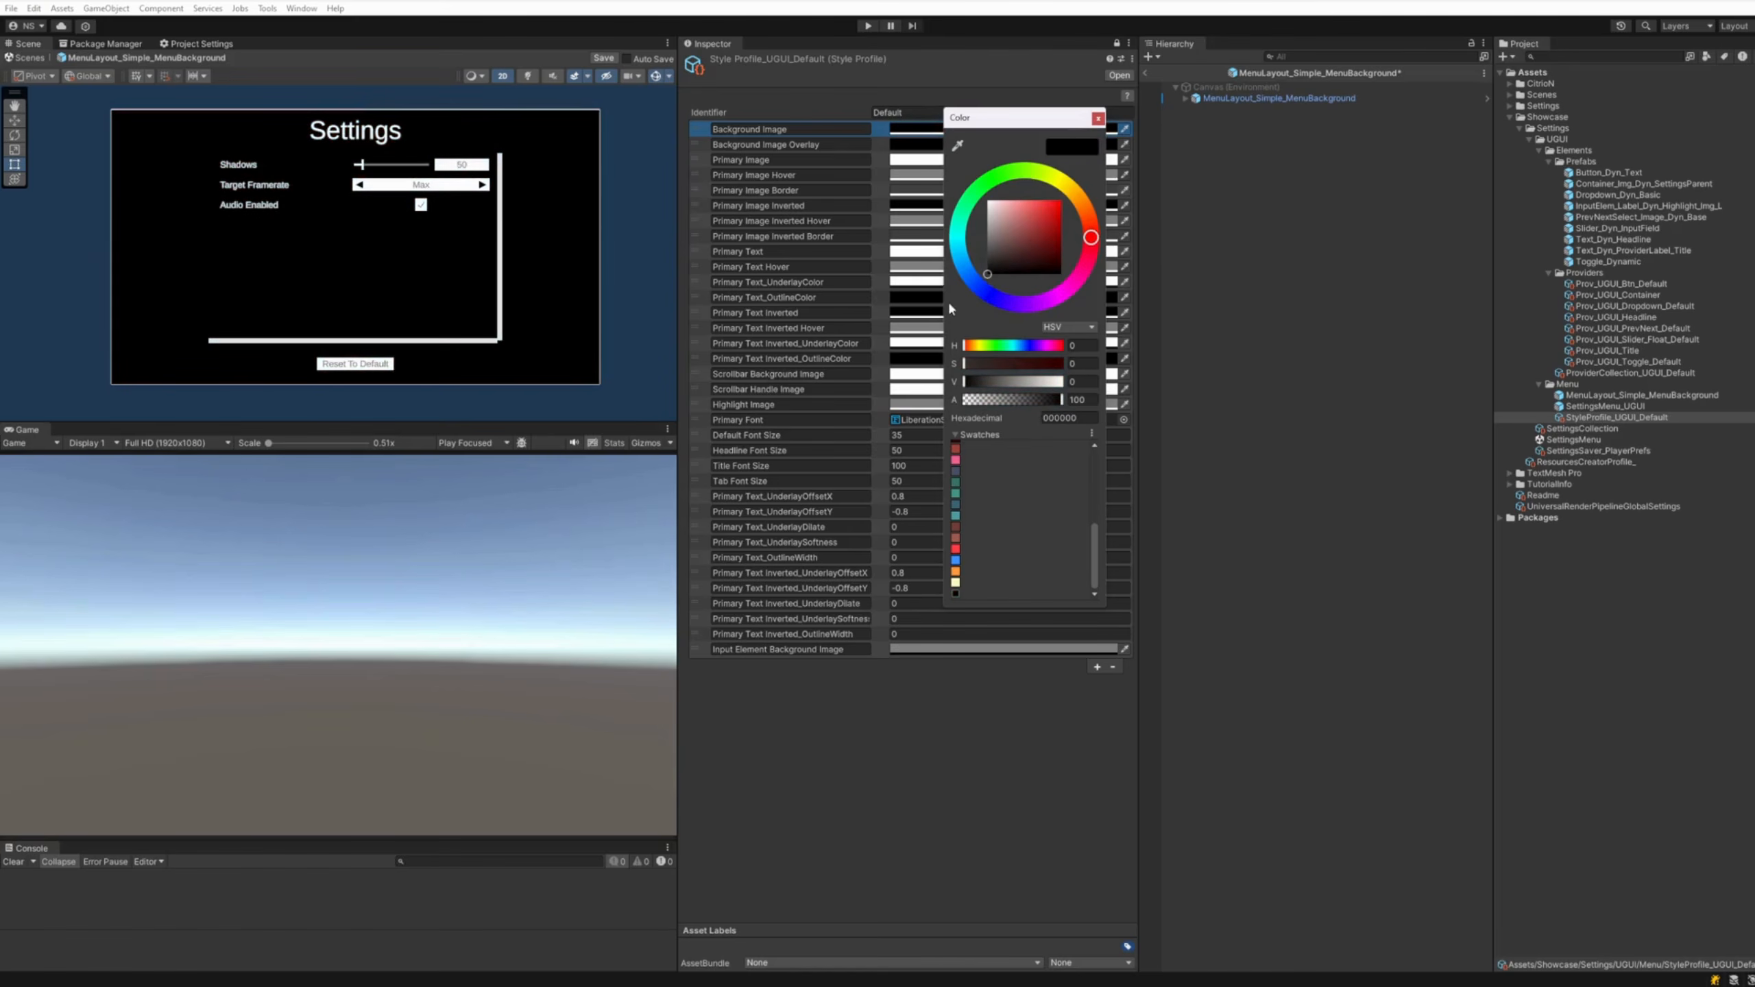
left_click(1098, 119)
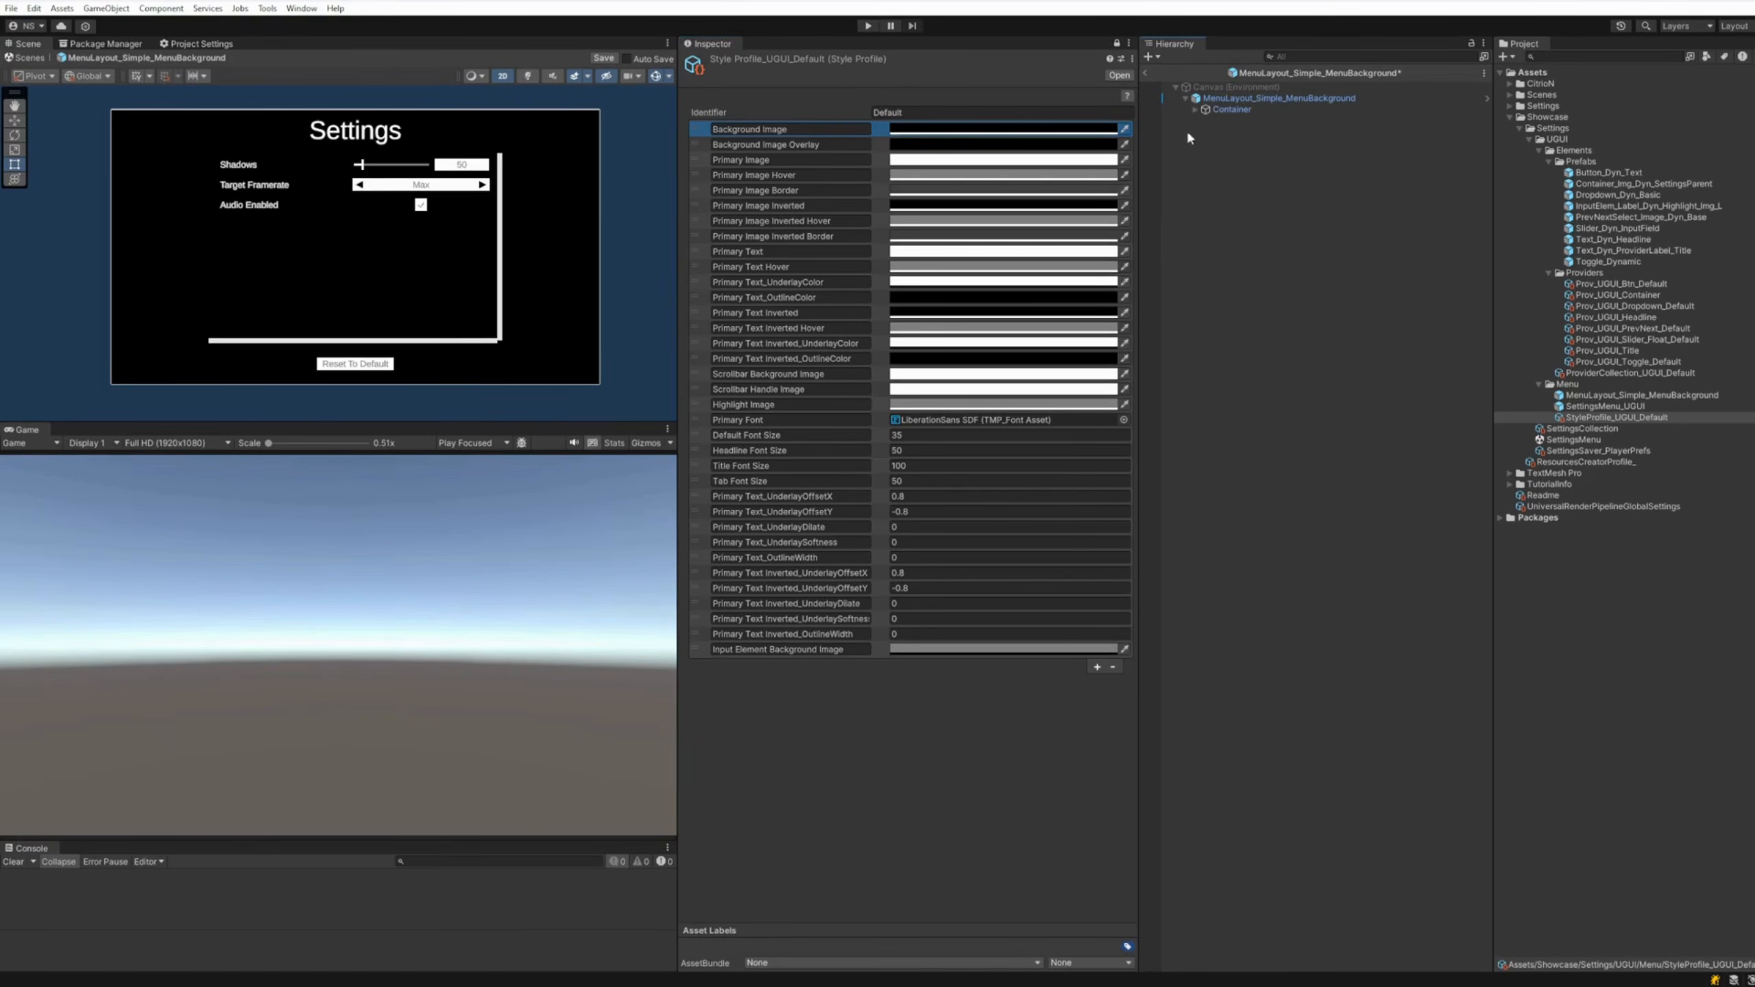
Find Image_MenuBackground under the layout prefab's Backgrounds and inspect the key of its Style Listener (Image - Color)
left_click(1185, 98)
left_click(1195, 109)
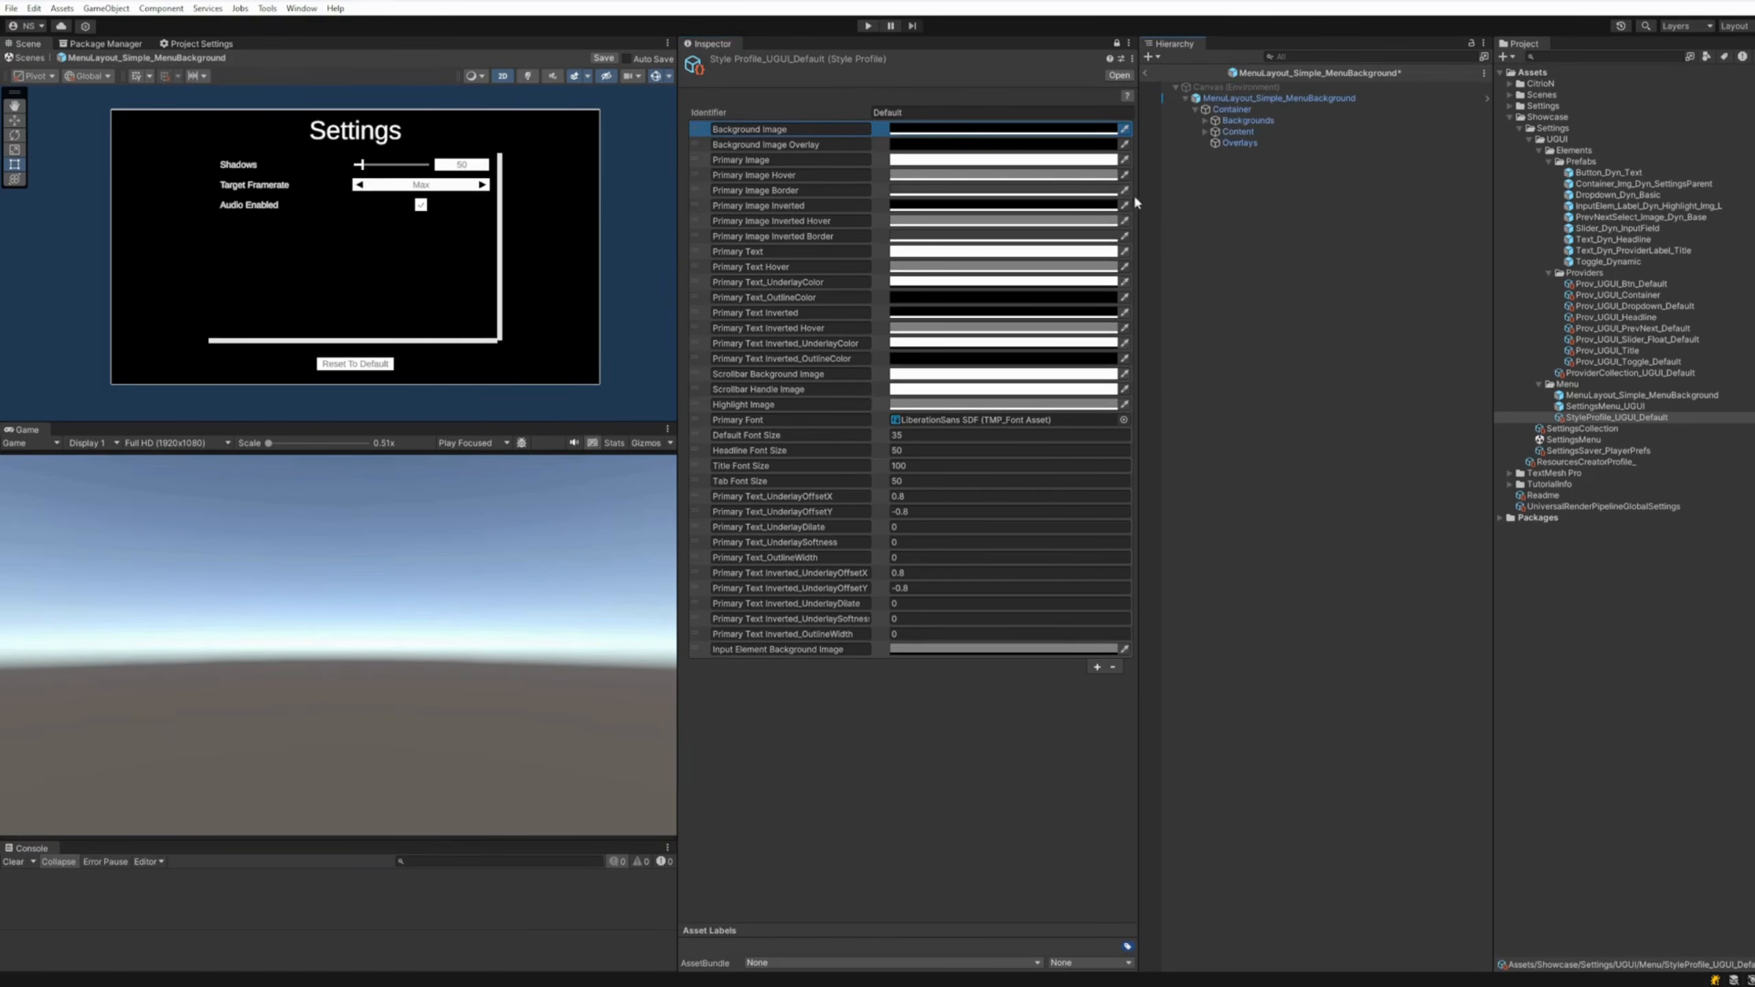
left_click(1206, 121)
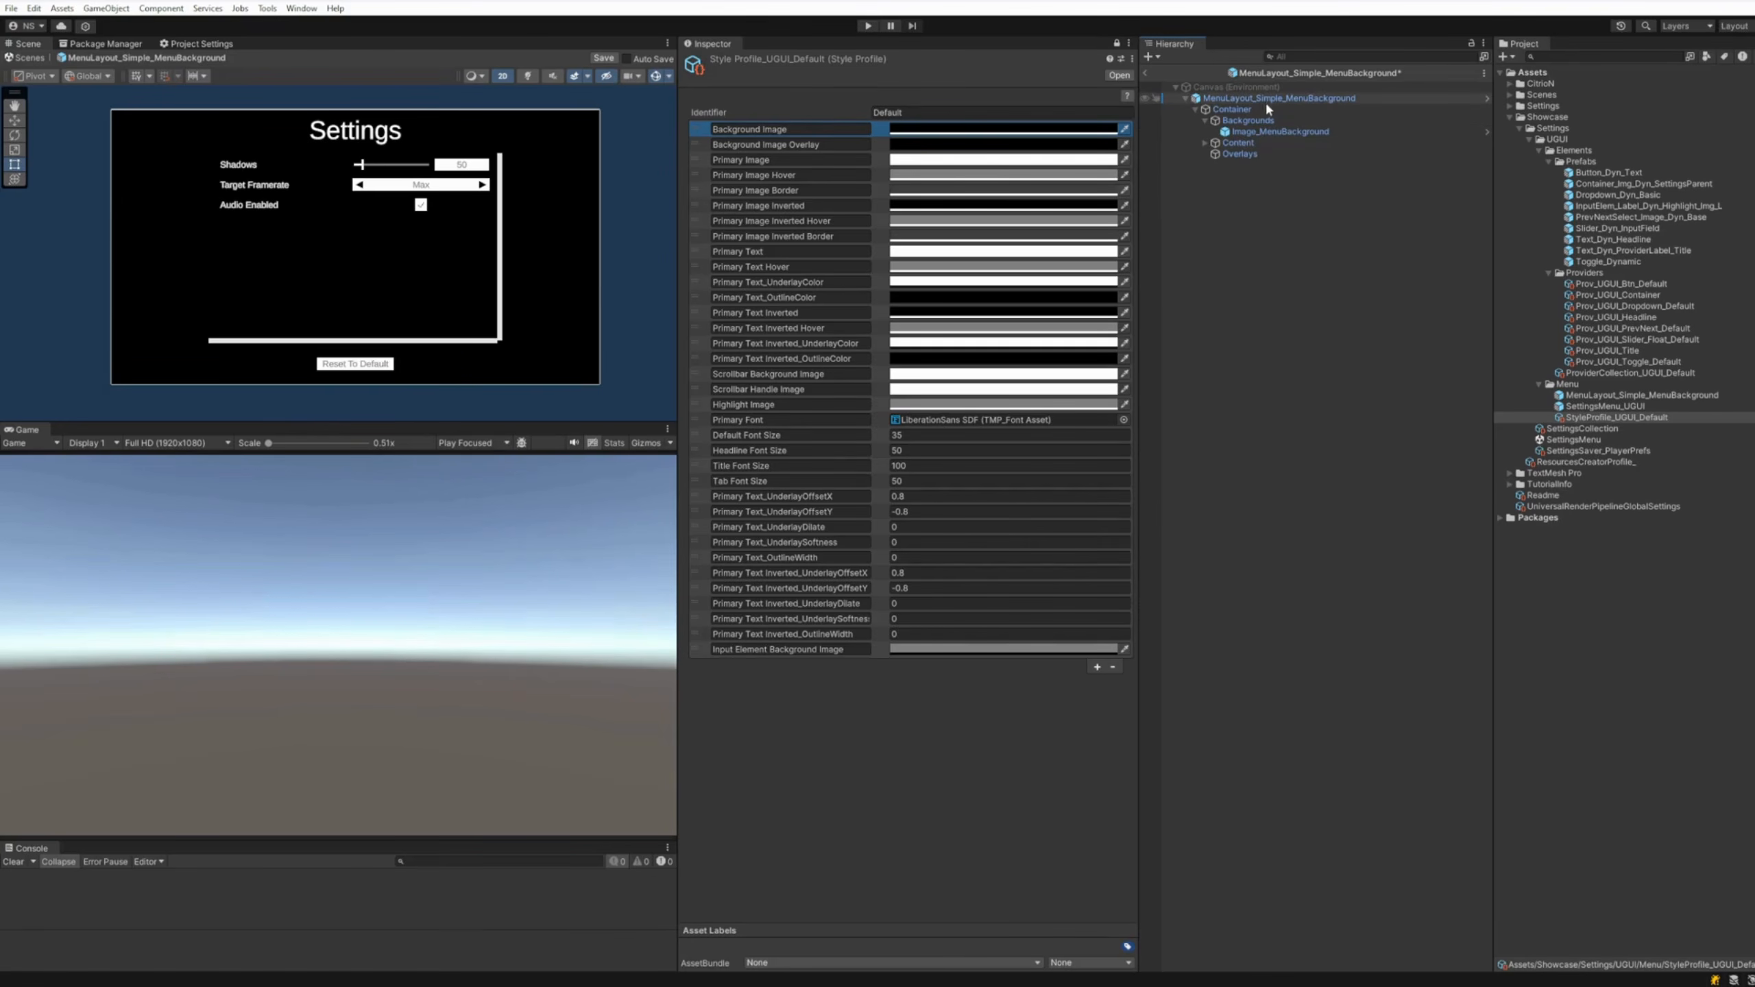
left_click(1303, 131)
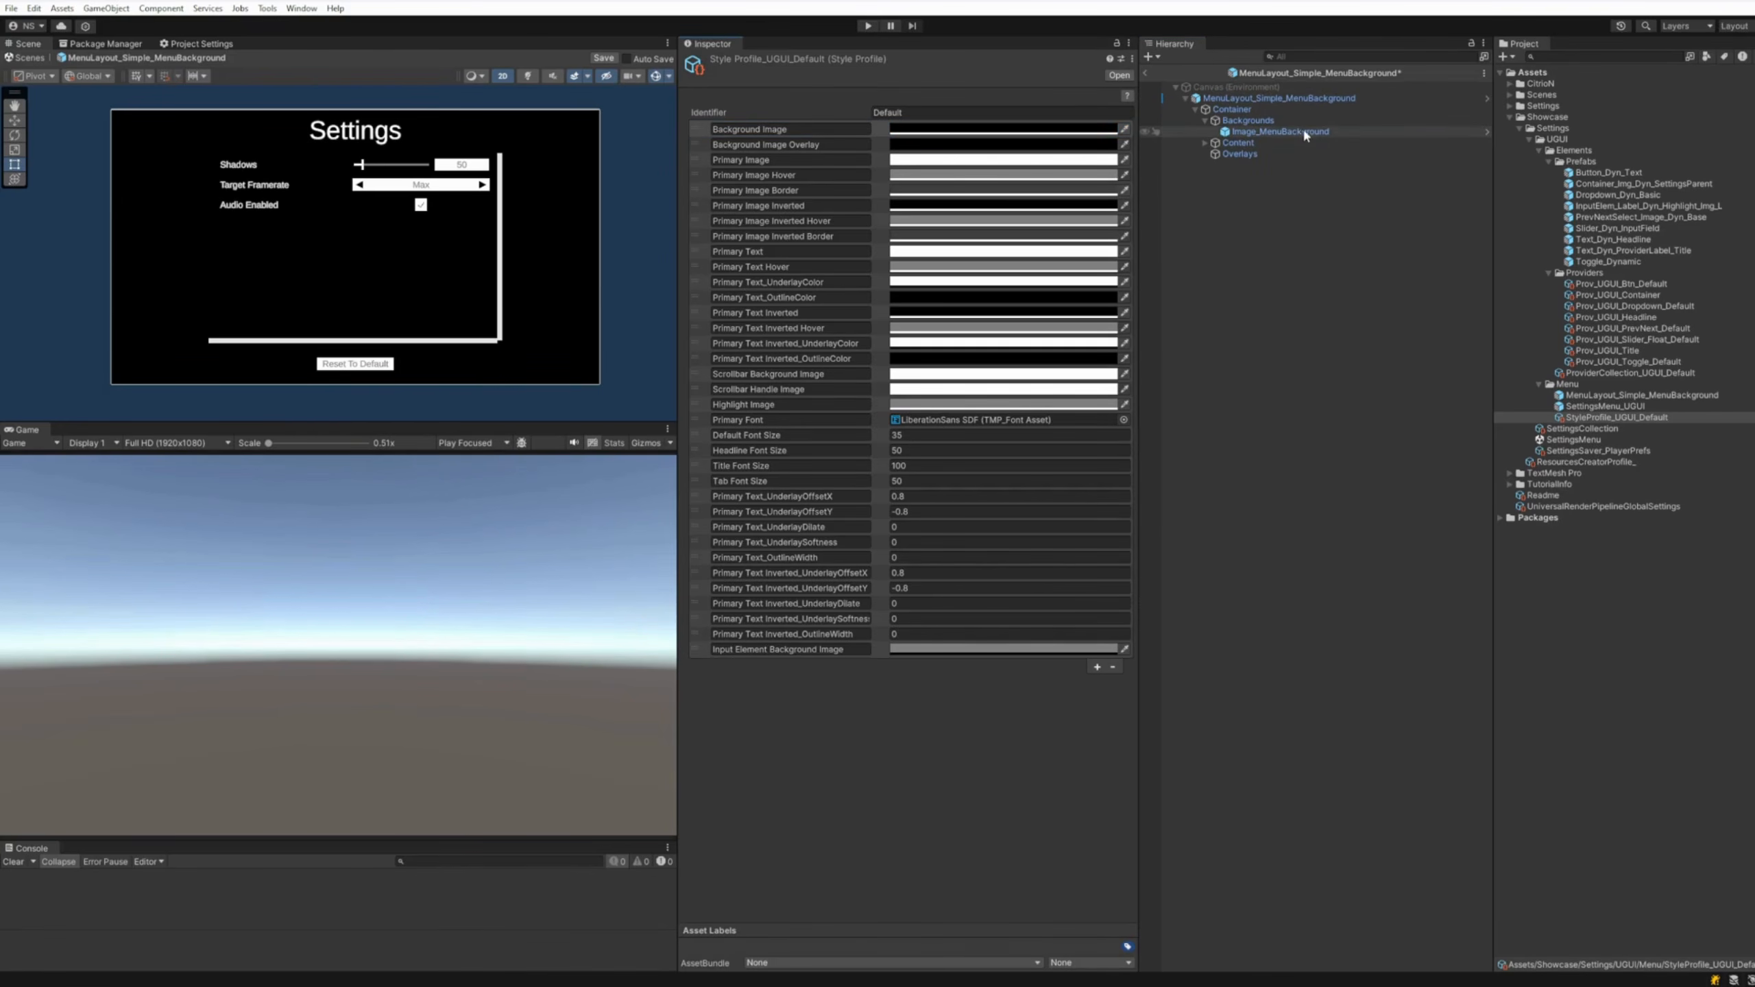
scroll(843, 131, "down", 3)
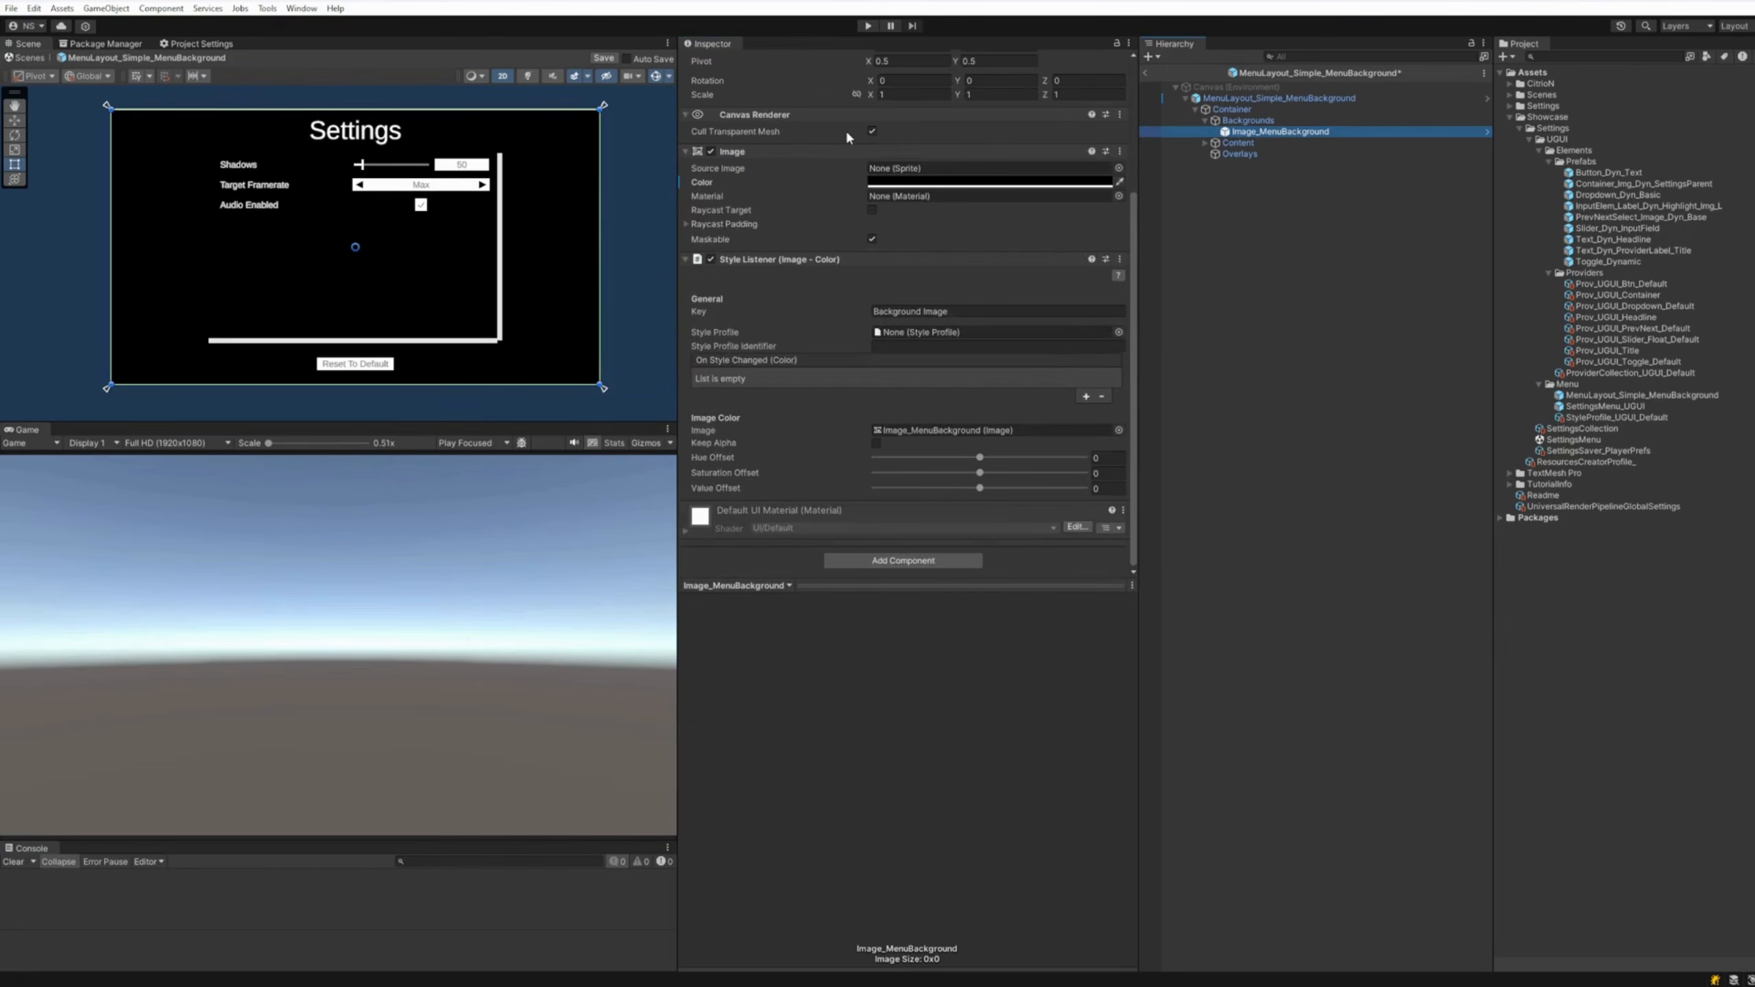
left_click(954, 311)
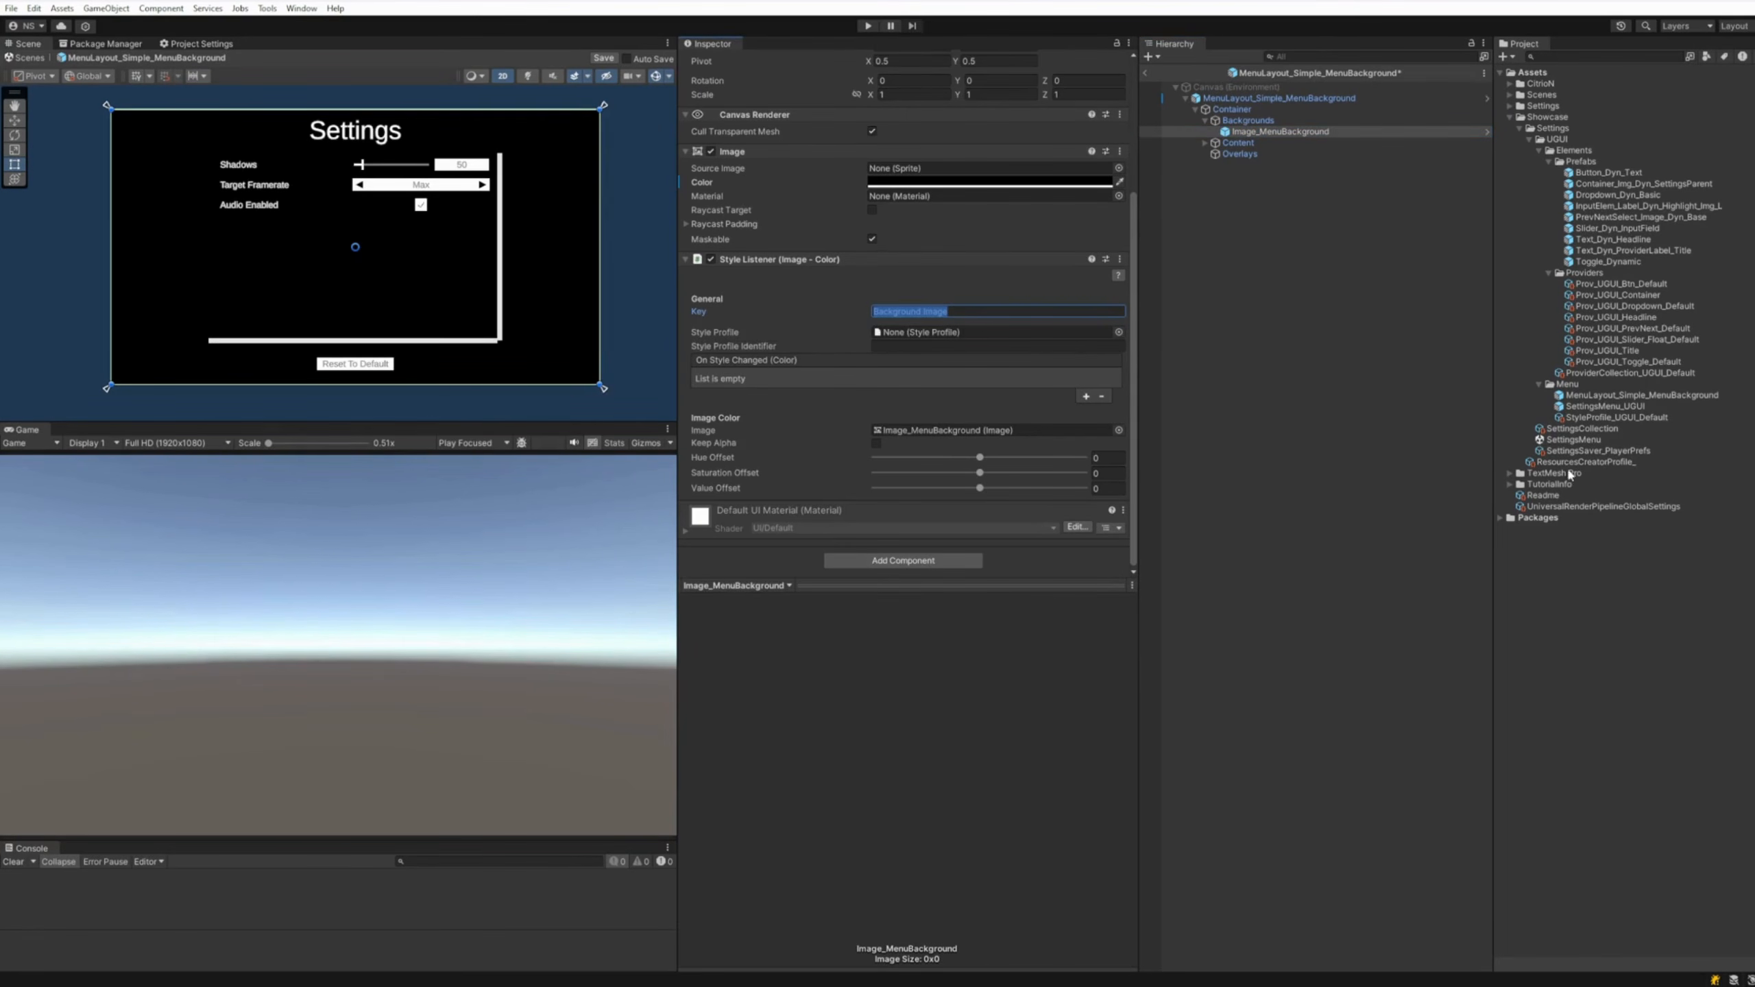
Compare the Background Image entry in StyleProfile_UGUI_Default with Image_MenuBackground's Image color and the image its Style Listener references
left_click(1596, 418)
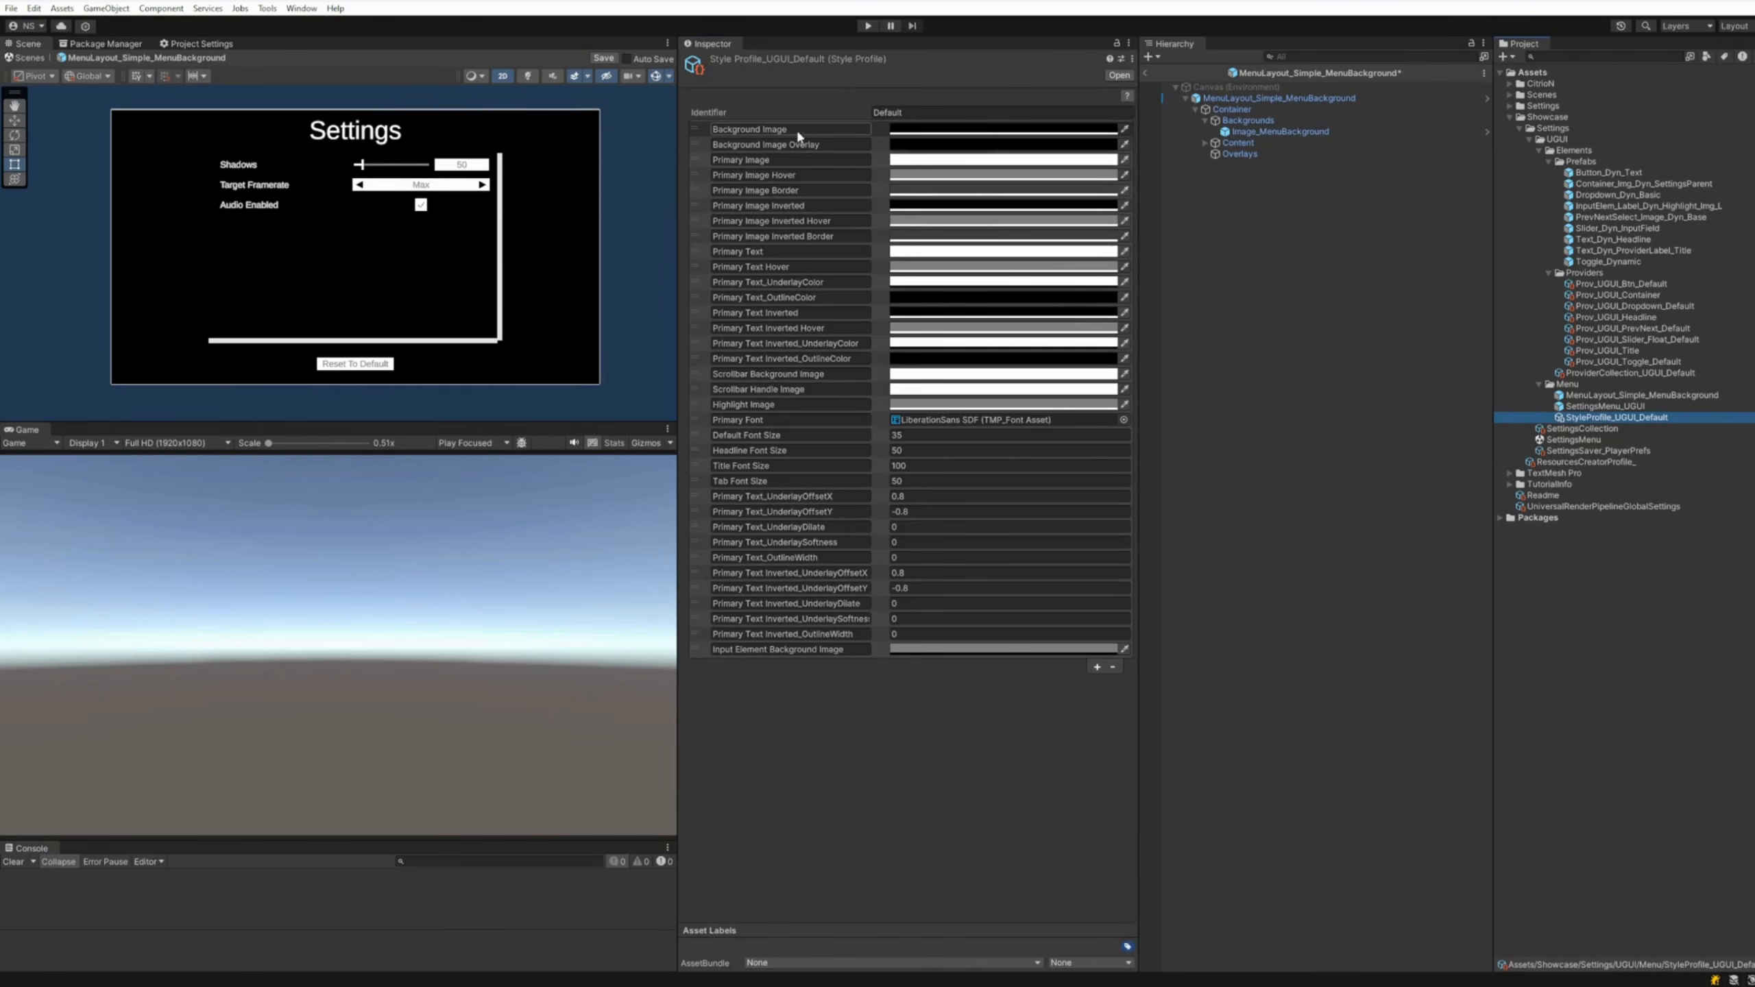
left_click(1273, 132)
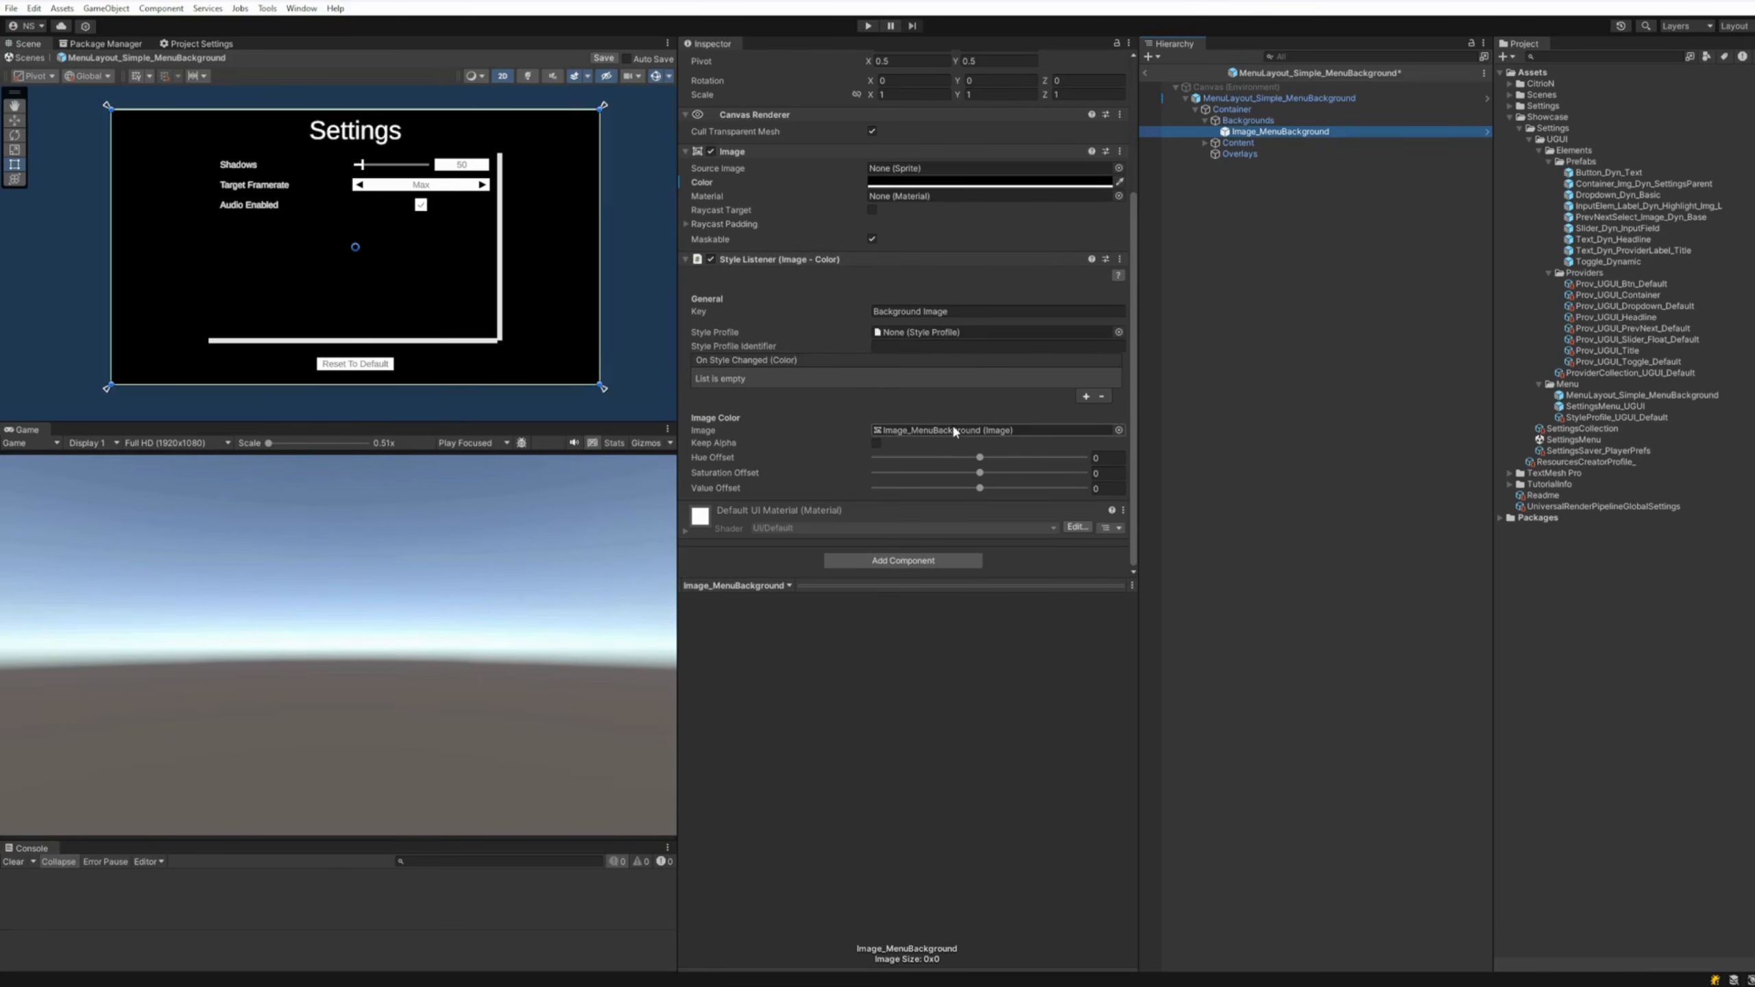
scroll(853, 346, "up", 5)
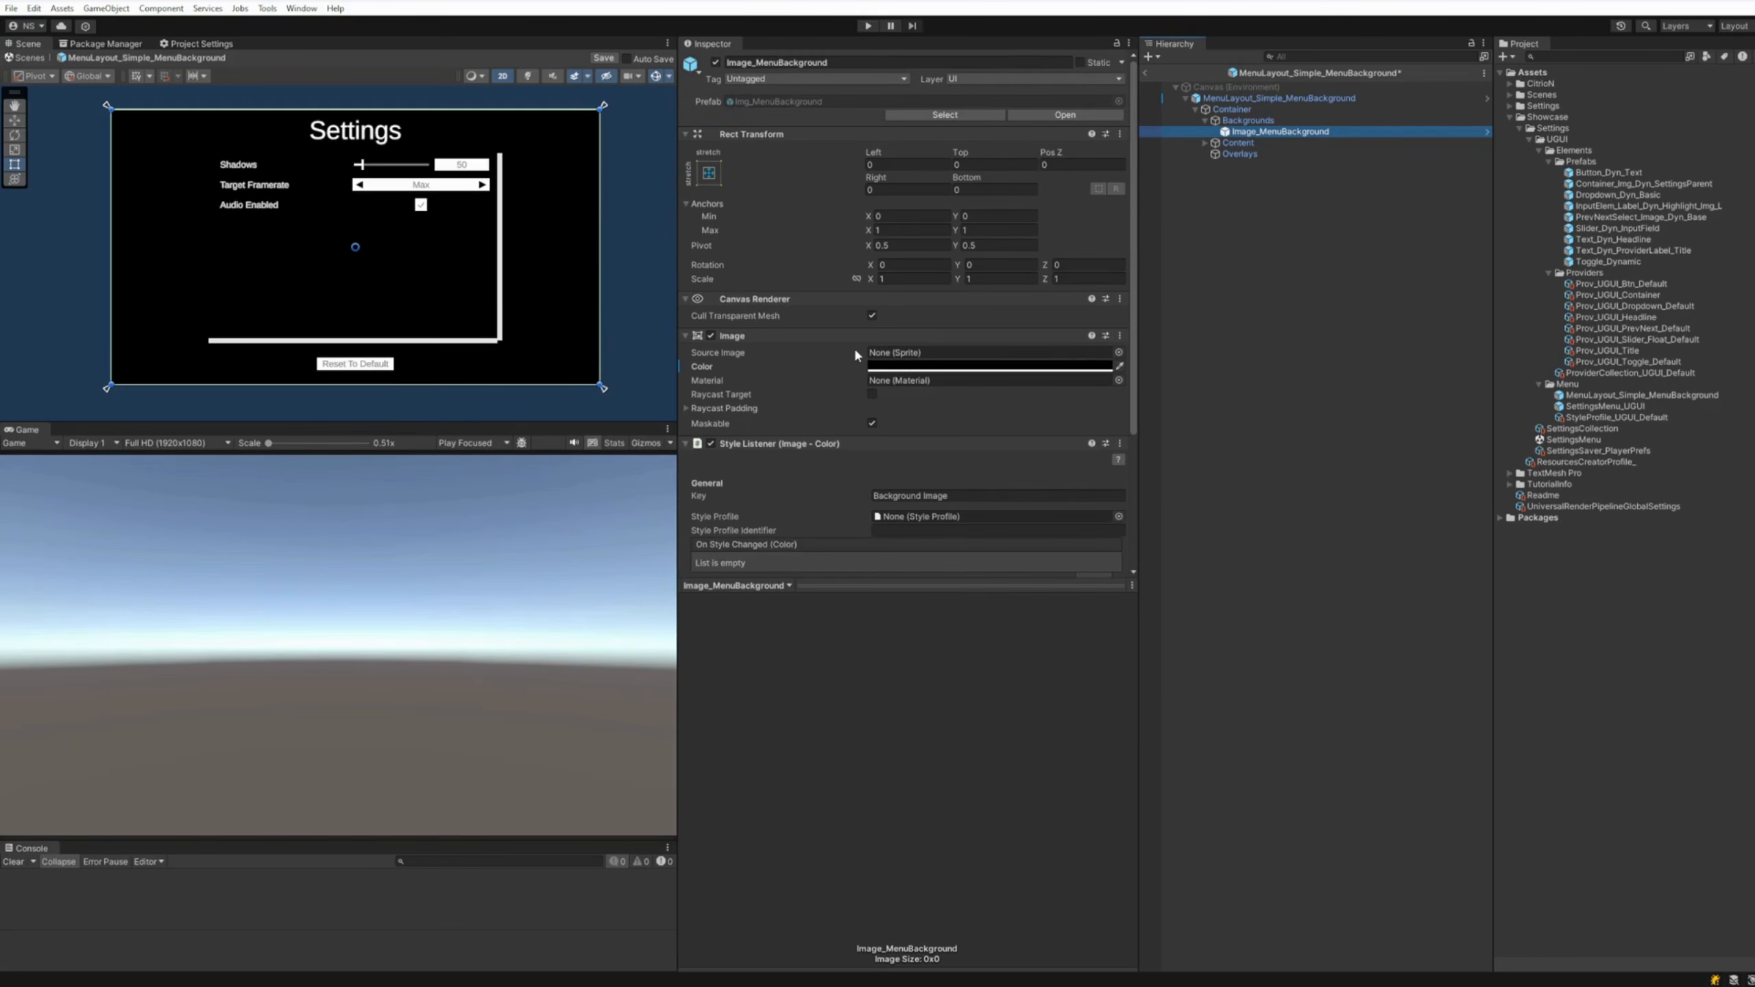
scroll(922, 456, "down", 5)
left_click(930, 430)
scroll(936, 408, "up", 3)
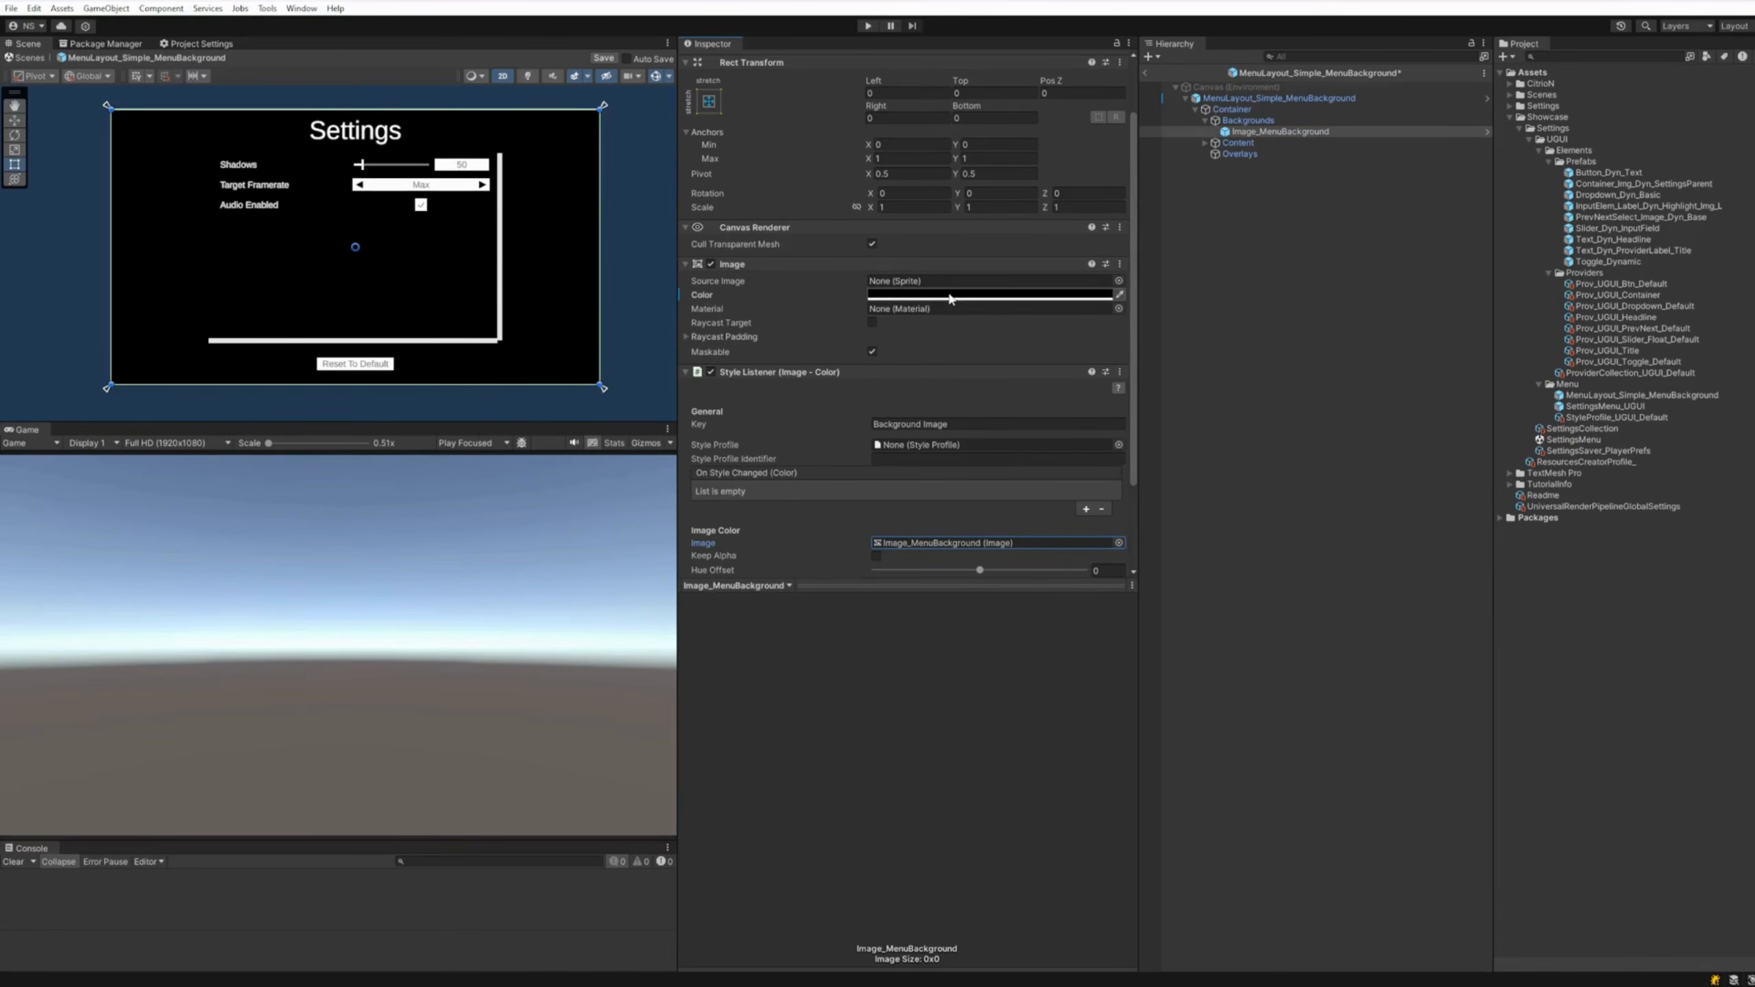
scroll(743, 294, "down", 2)
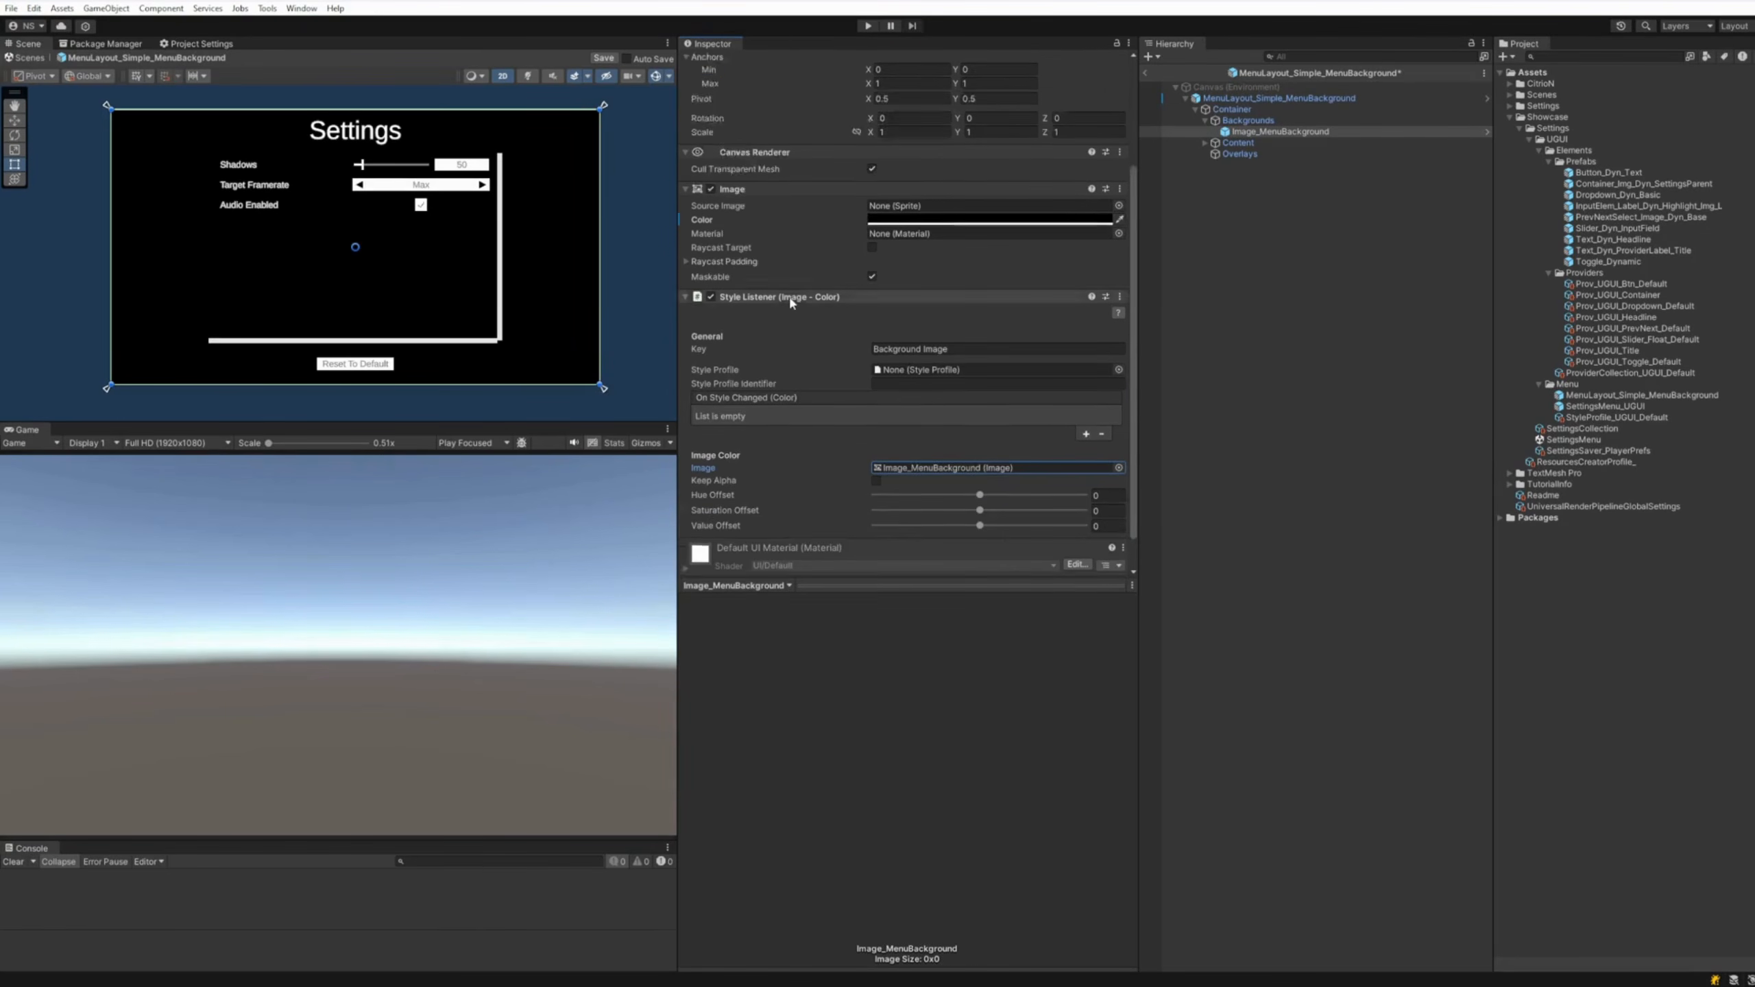
scroll(691, 260, "up", 2)
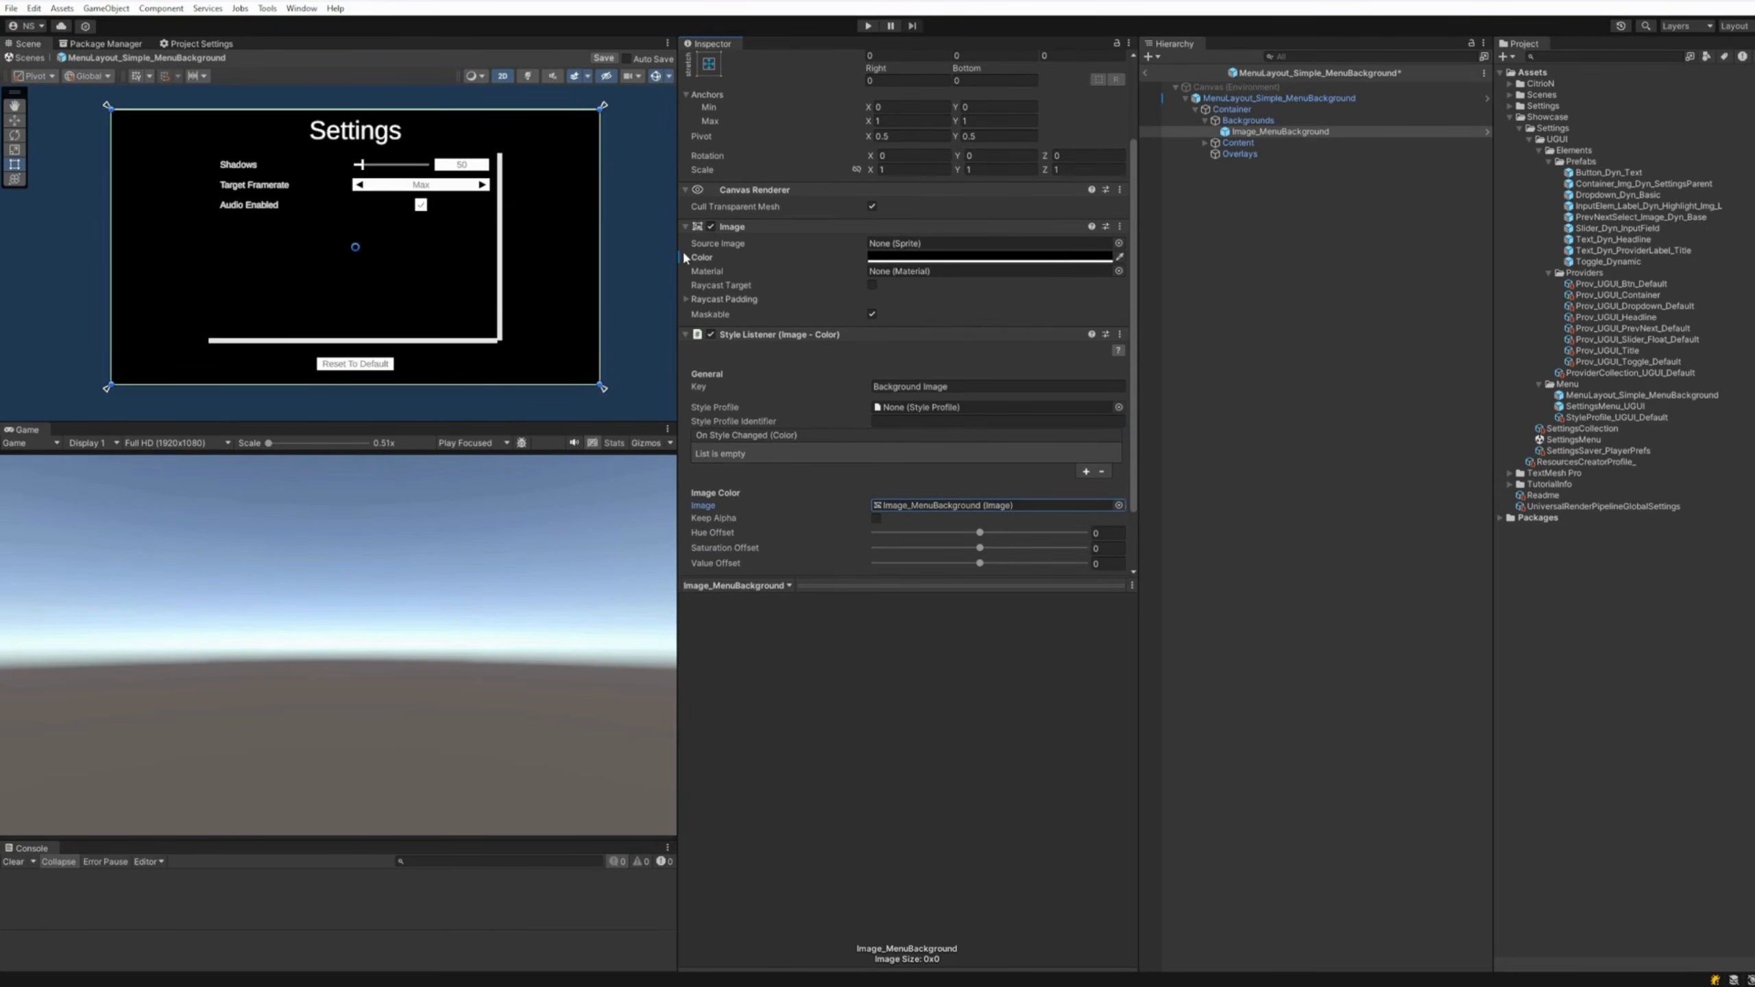
scroll(870, 266, "down", 2)
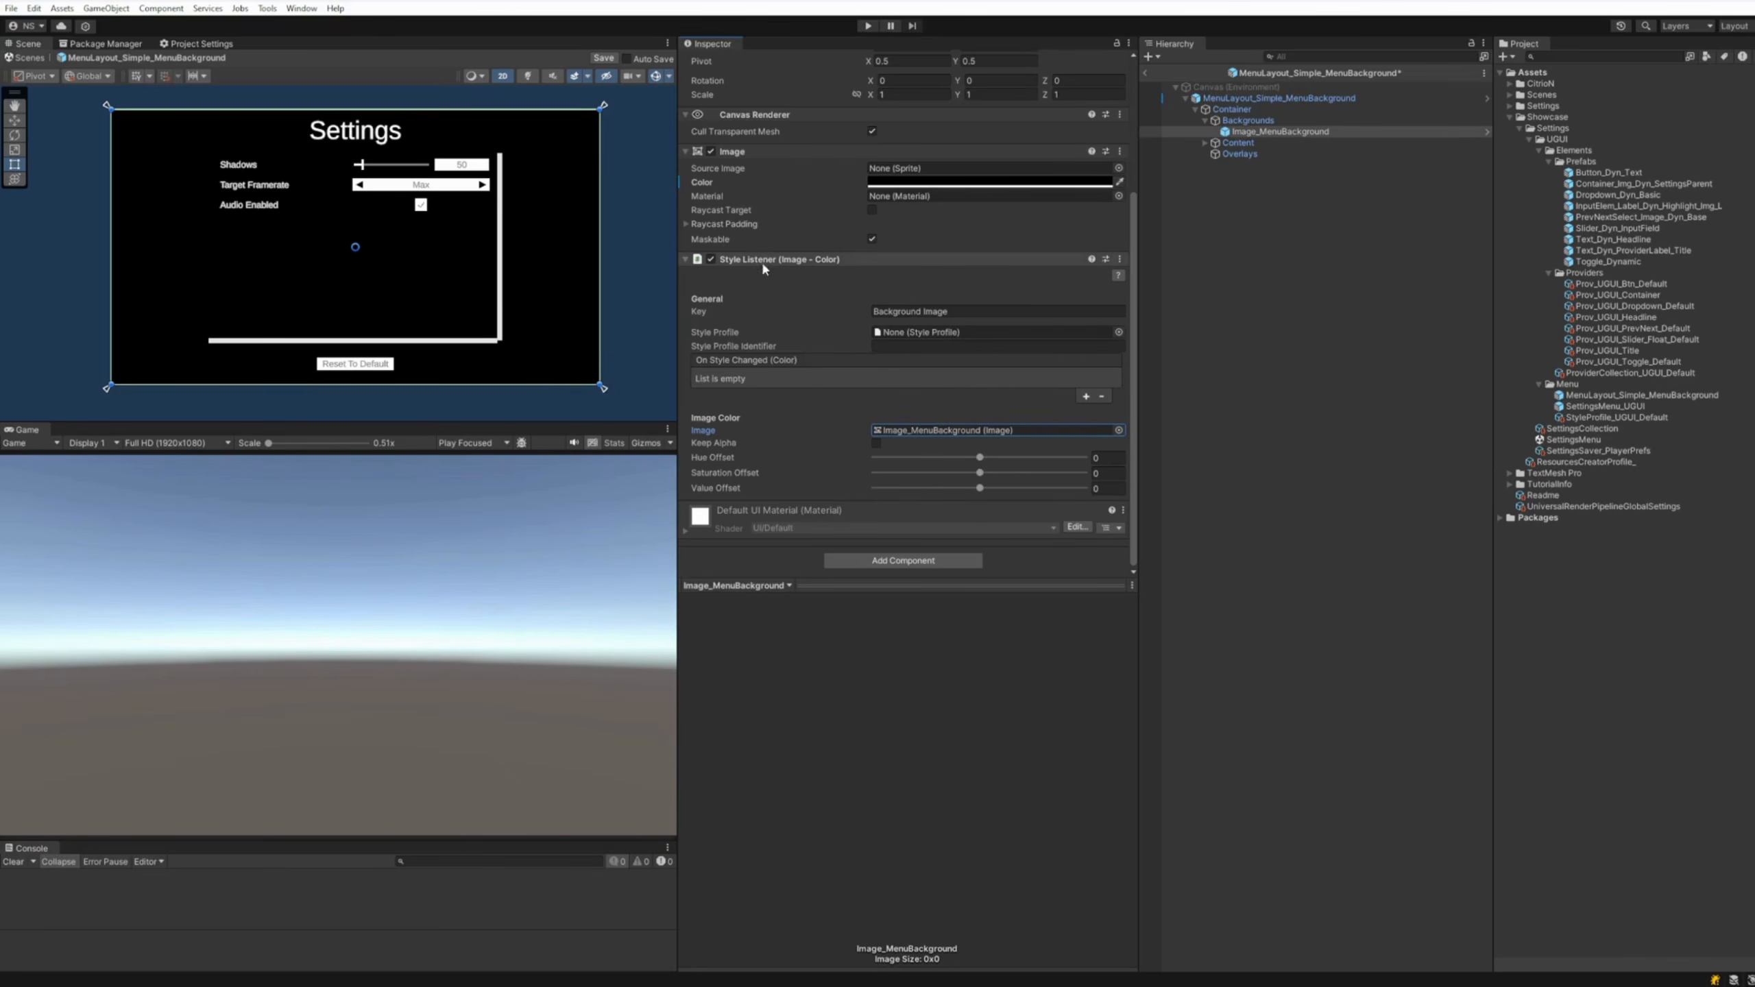
Search the components that can be added to Image_MenuBackground for the available Style Listener types
left_click(905, 561)
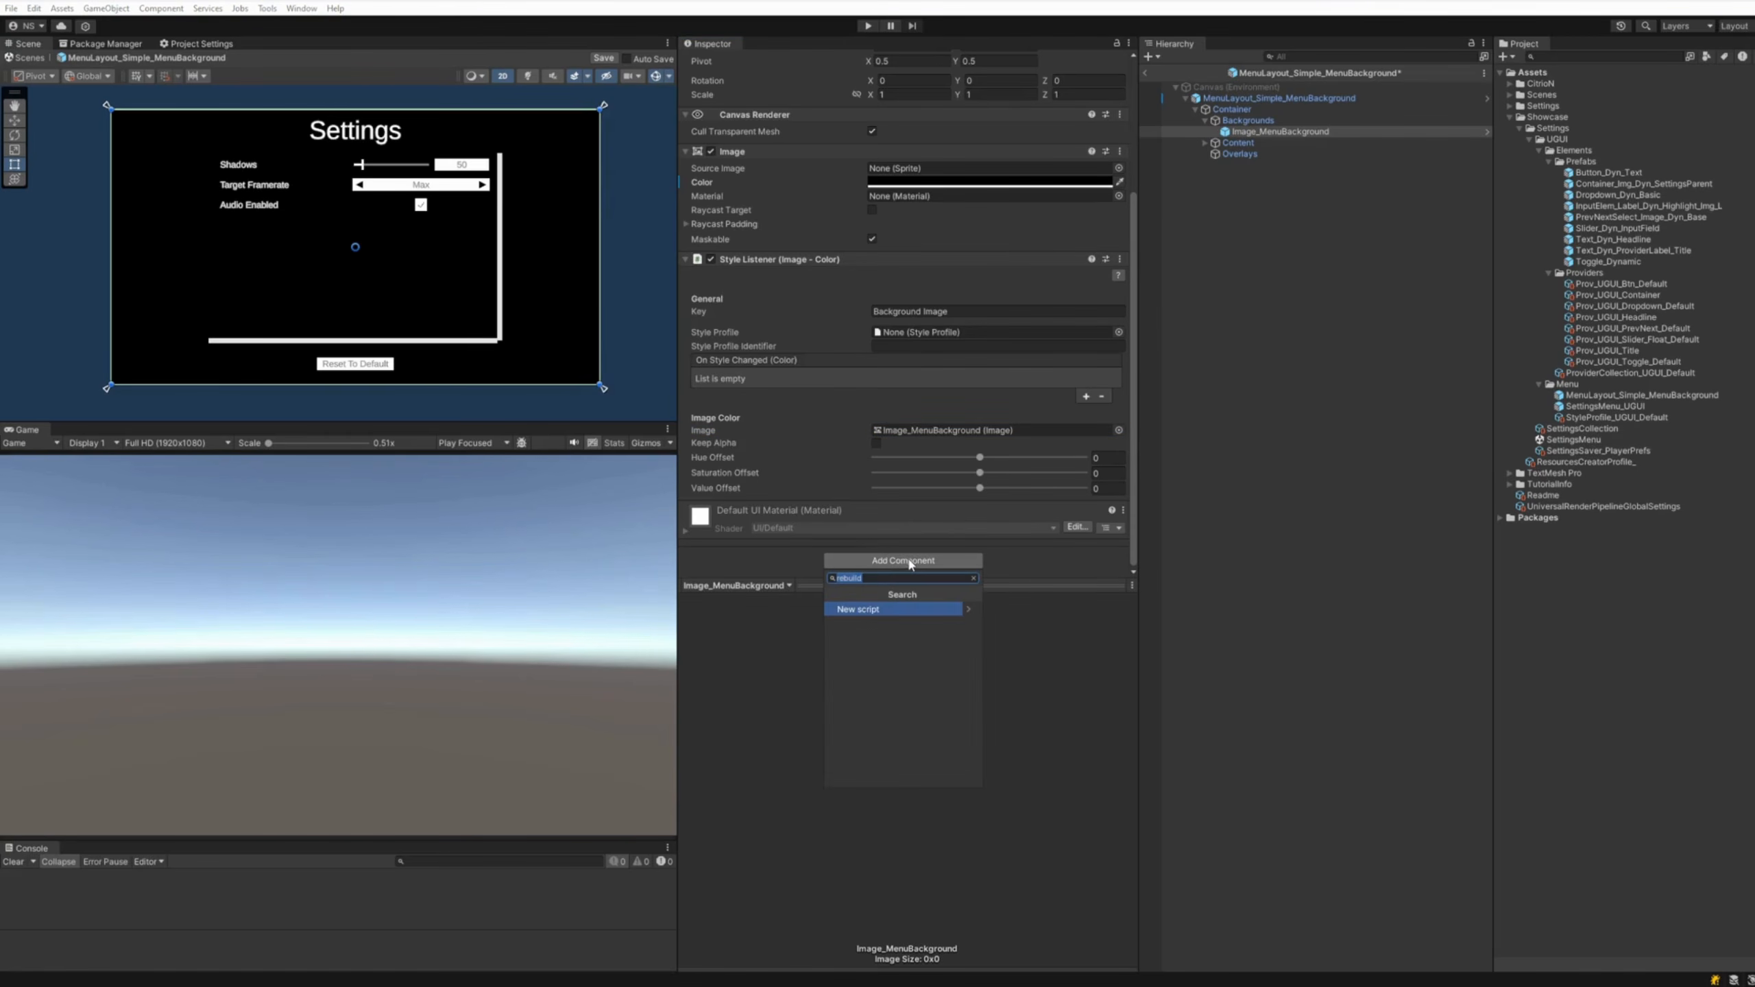
key("BackSpace")
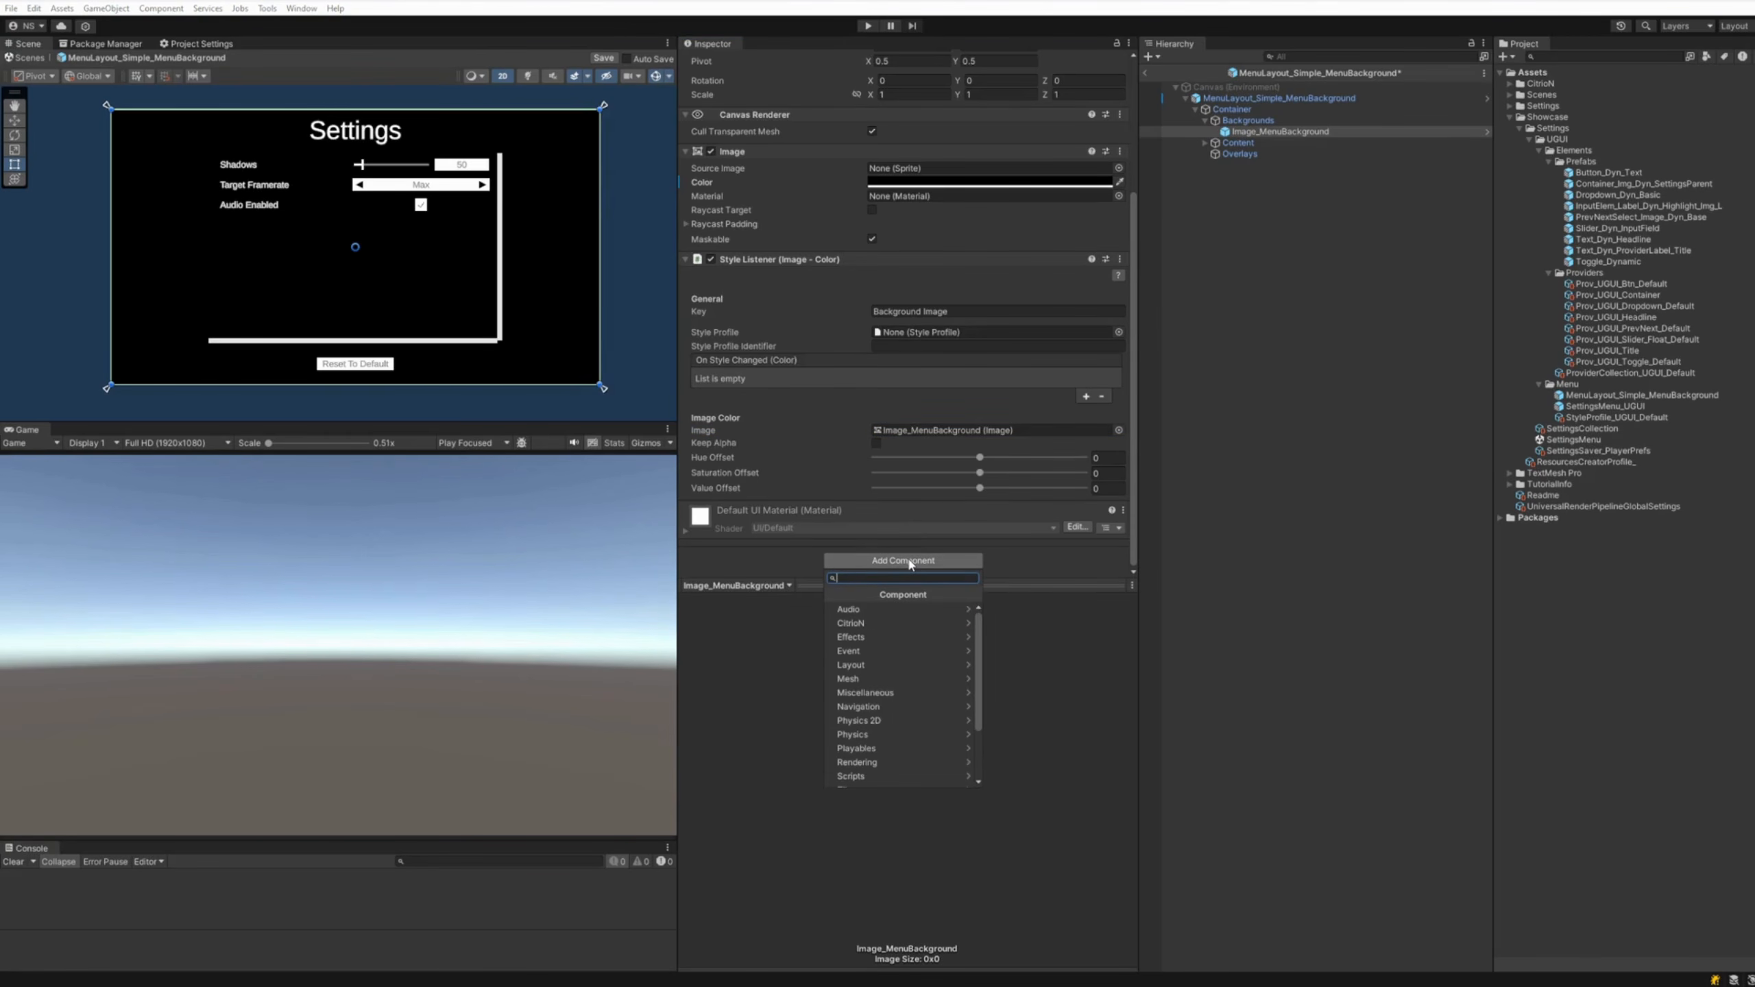
type("listen")
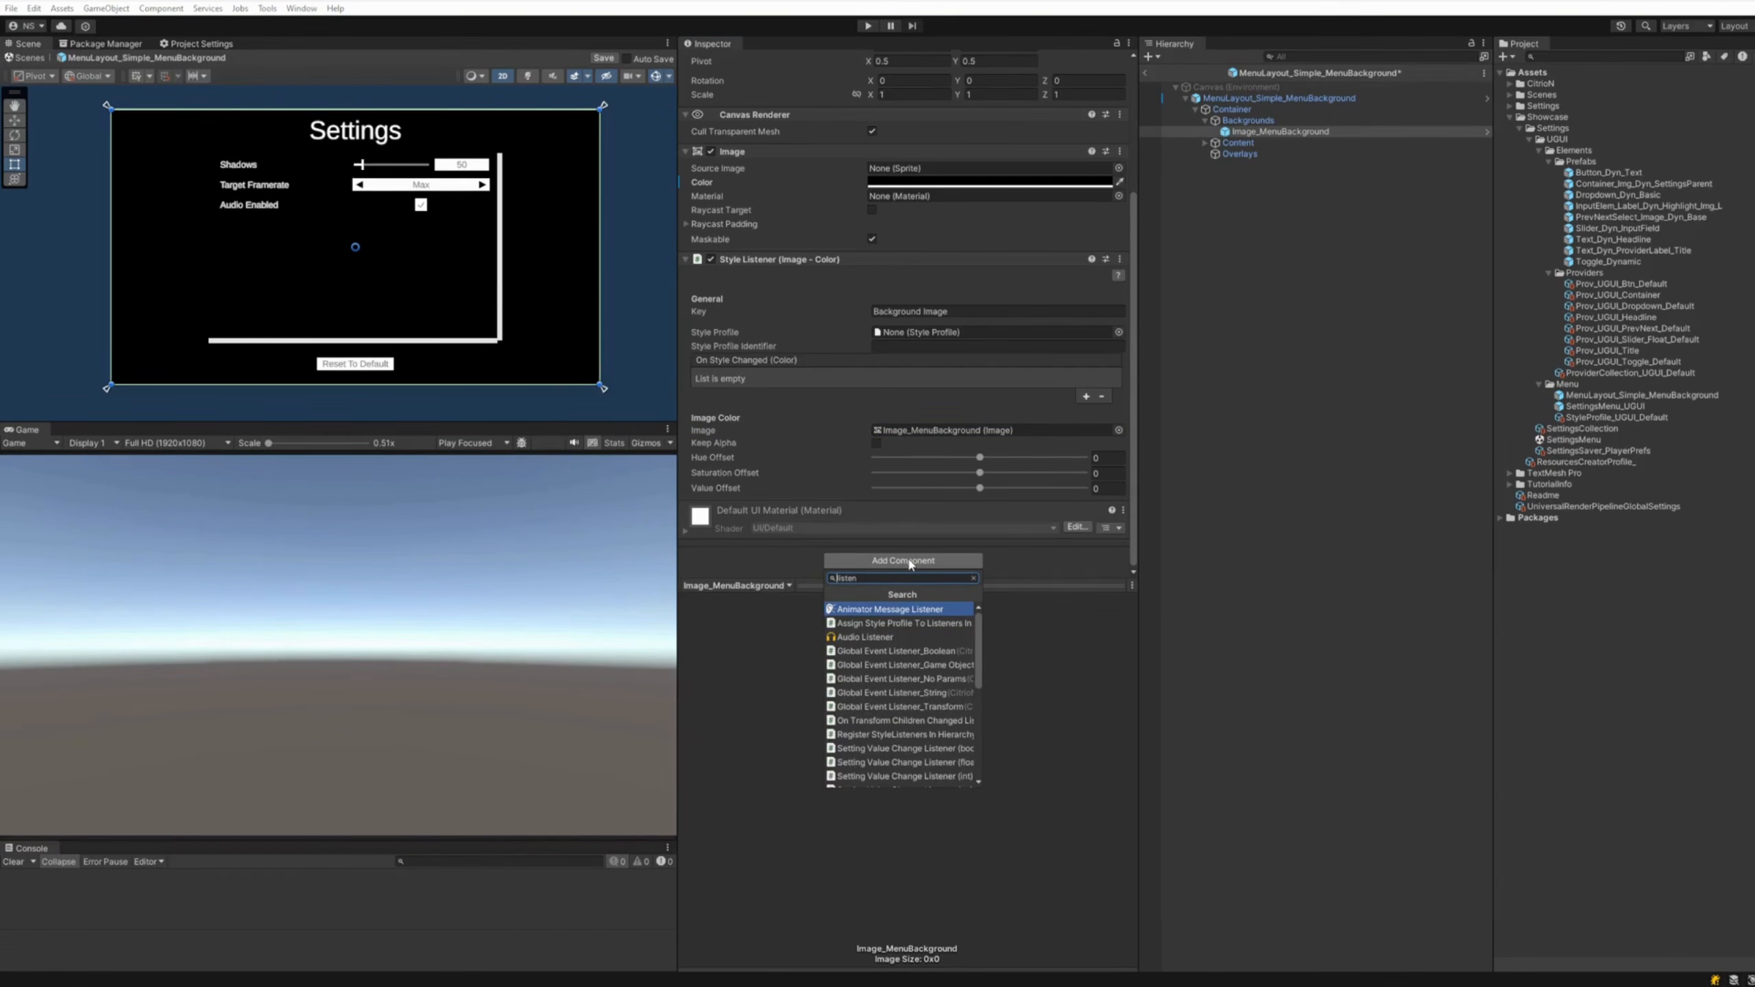
type("style")
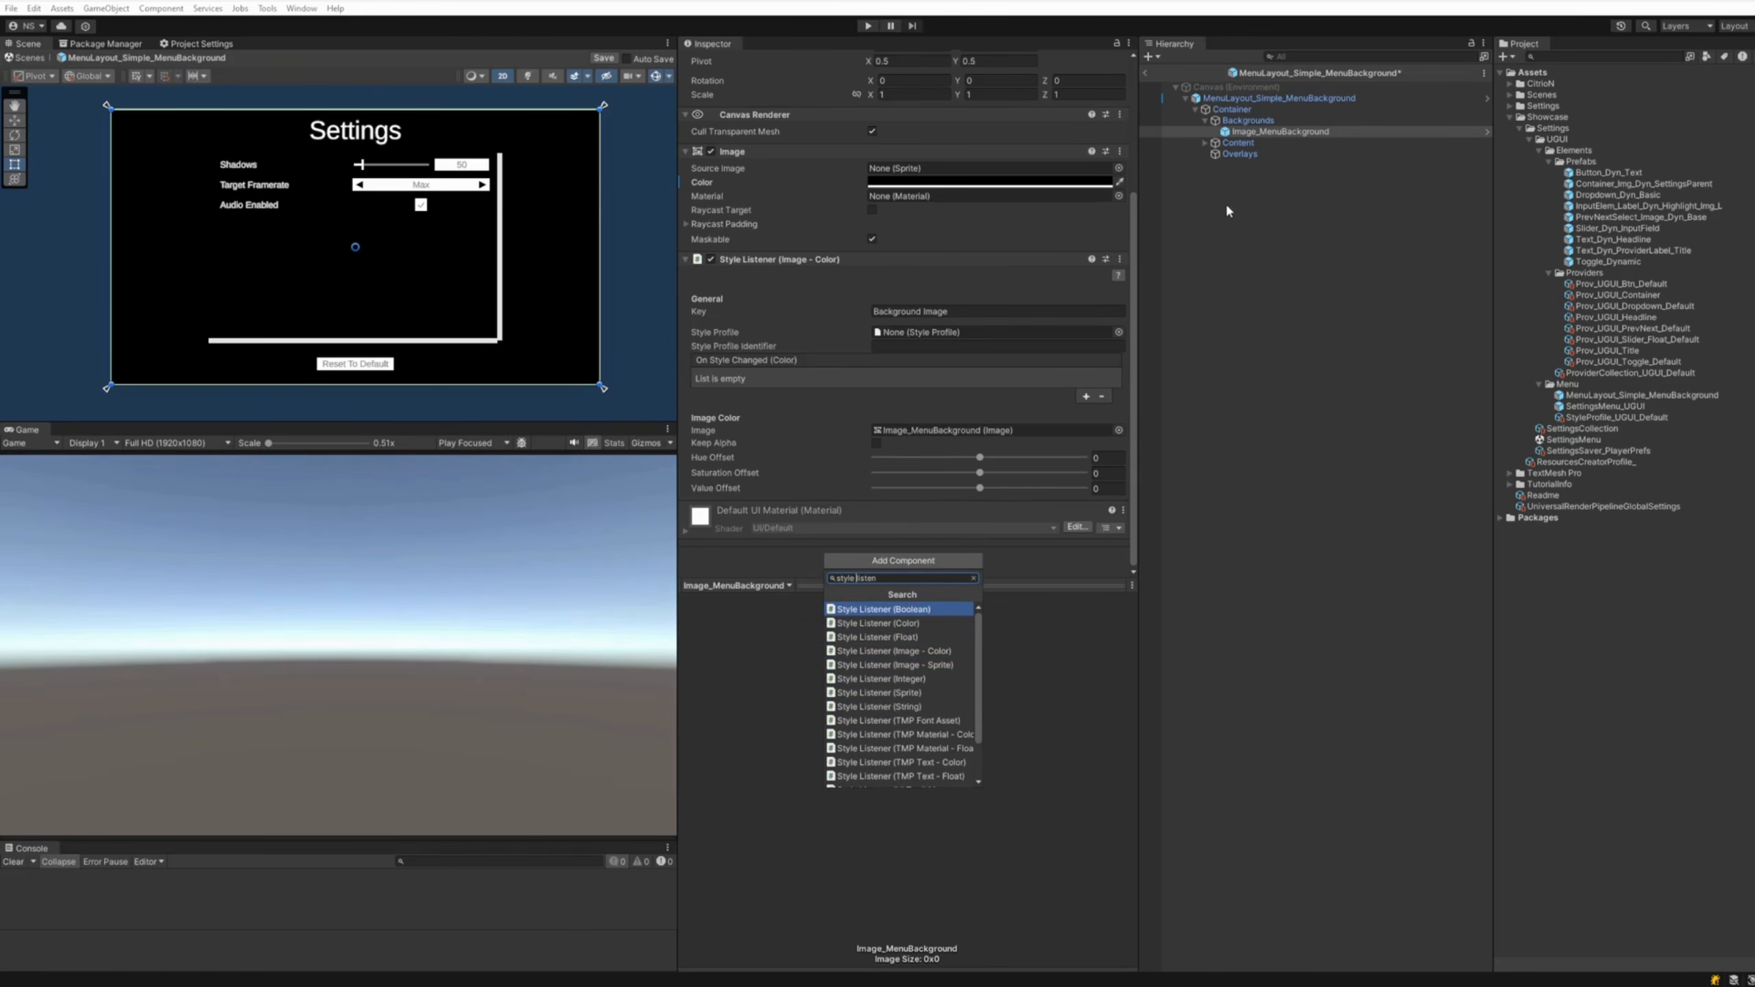
Add a Float entry named Primary Image Roundness to StyleProfile_UGUI_Default and set its value to 1.3
left_click(1596, 417)
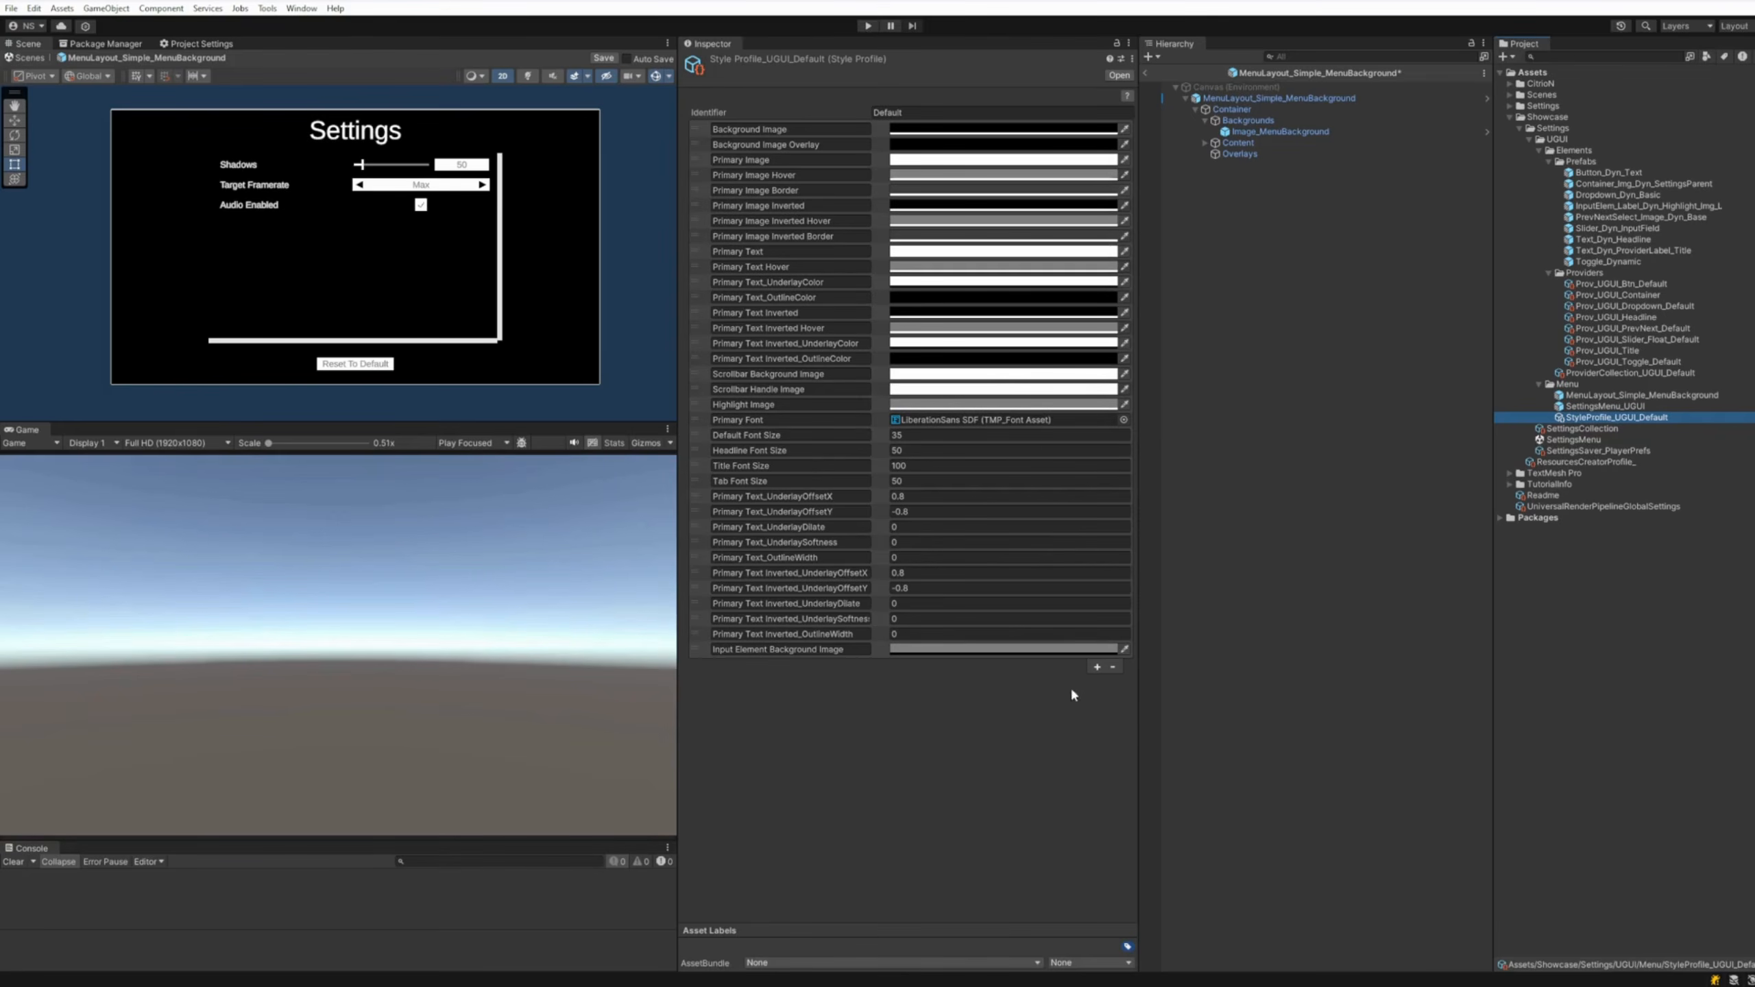
left_click(1099, 669)
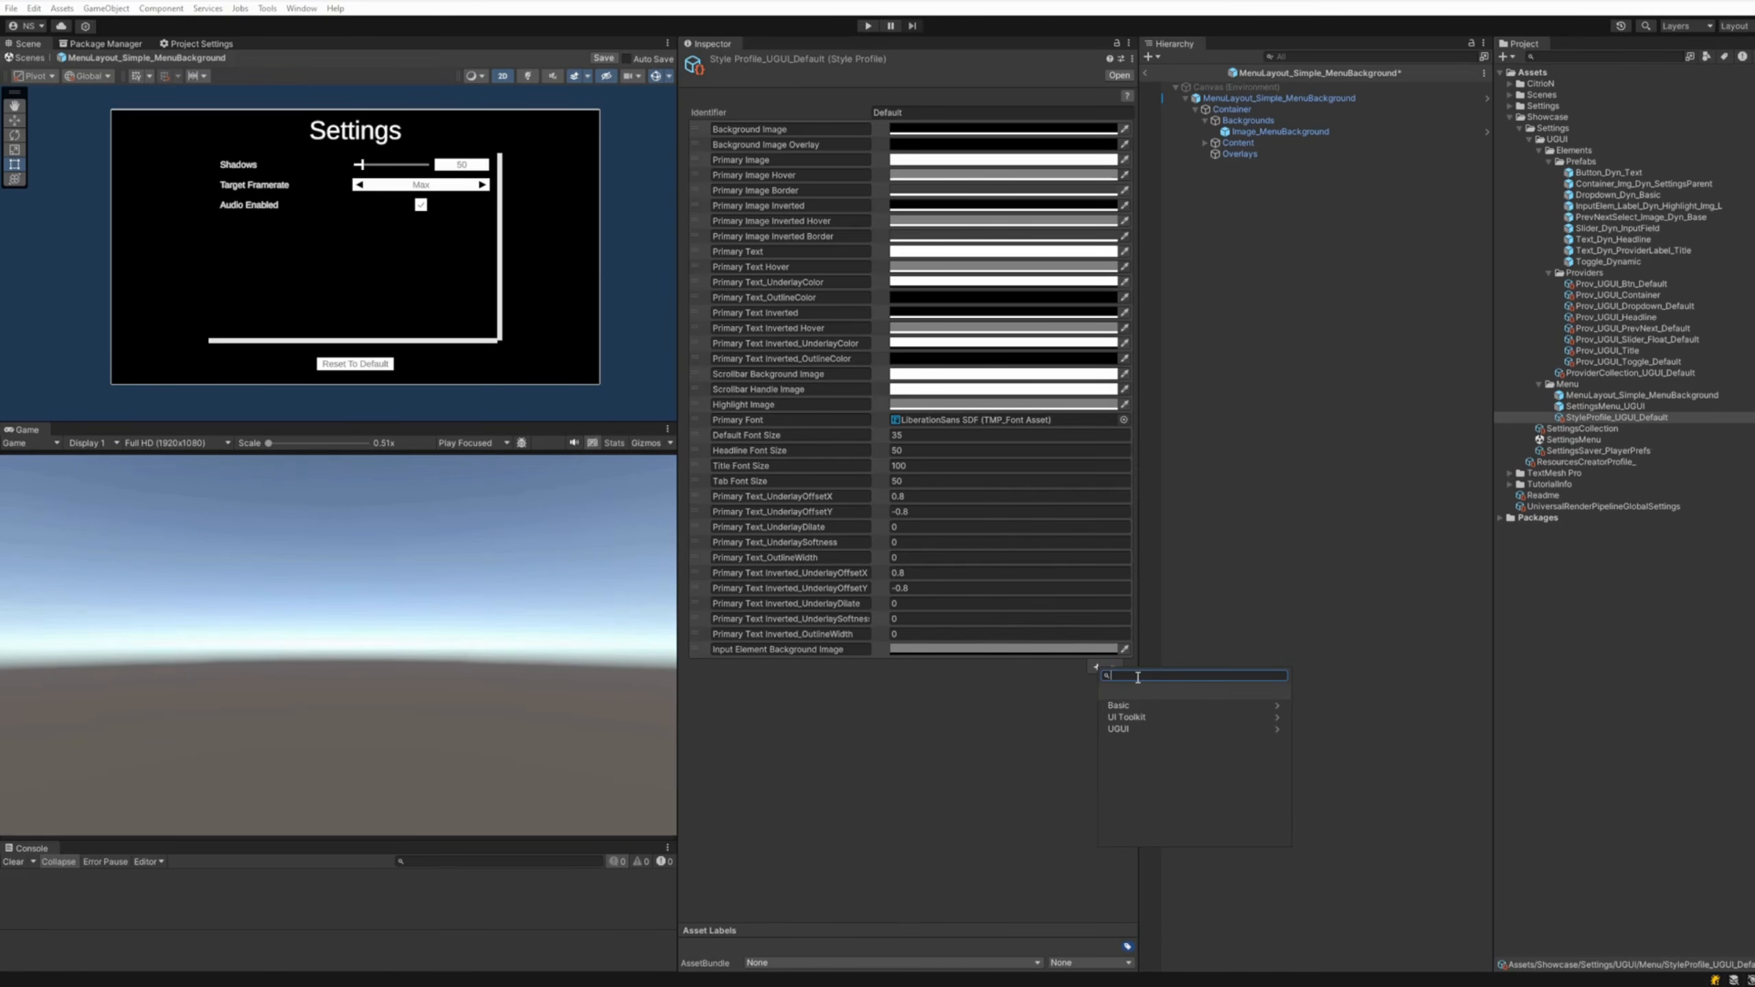
type("flo")
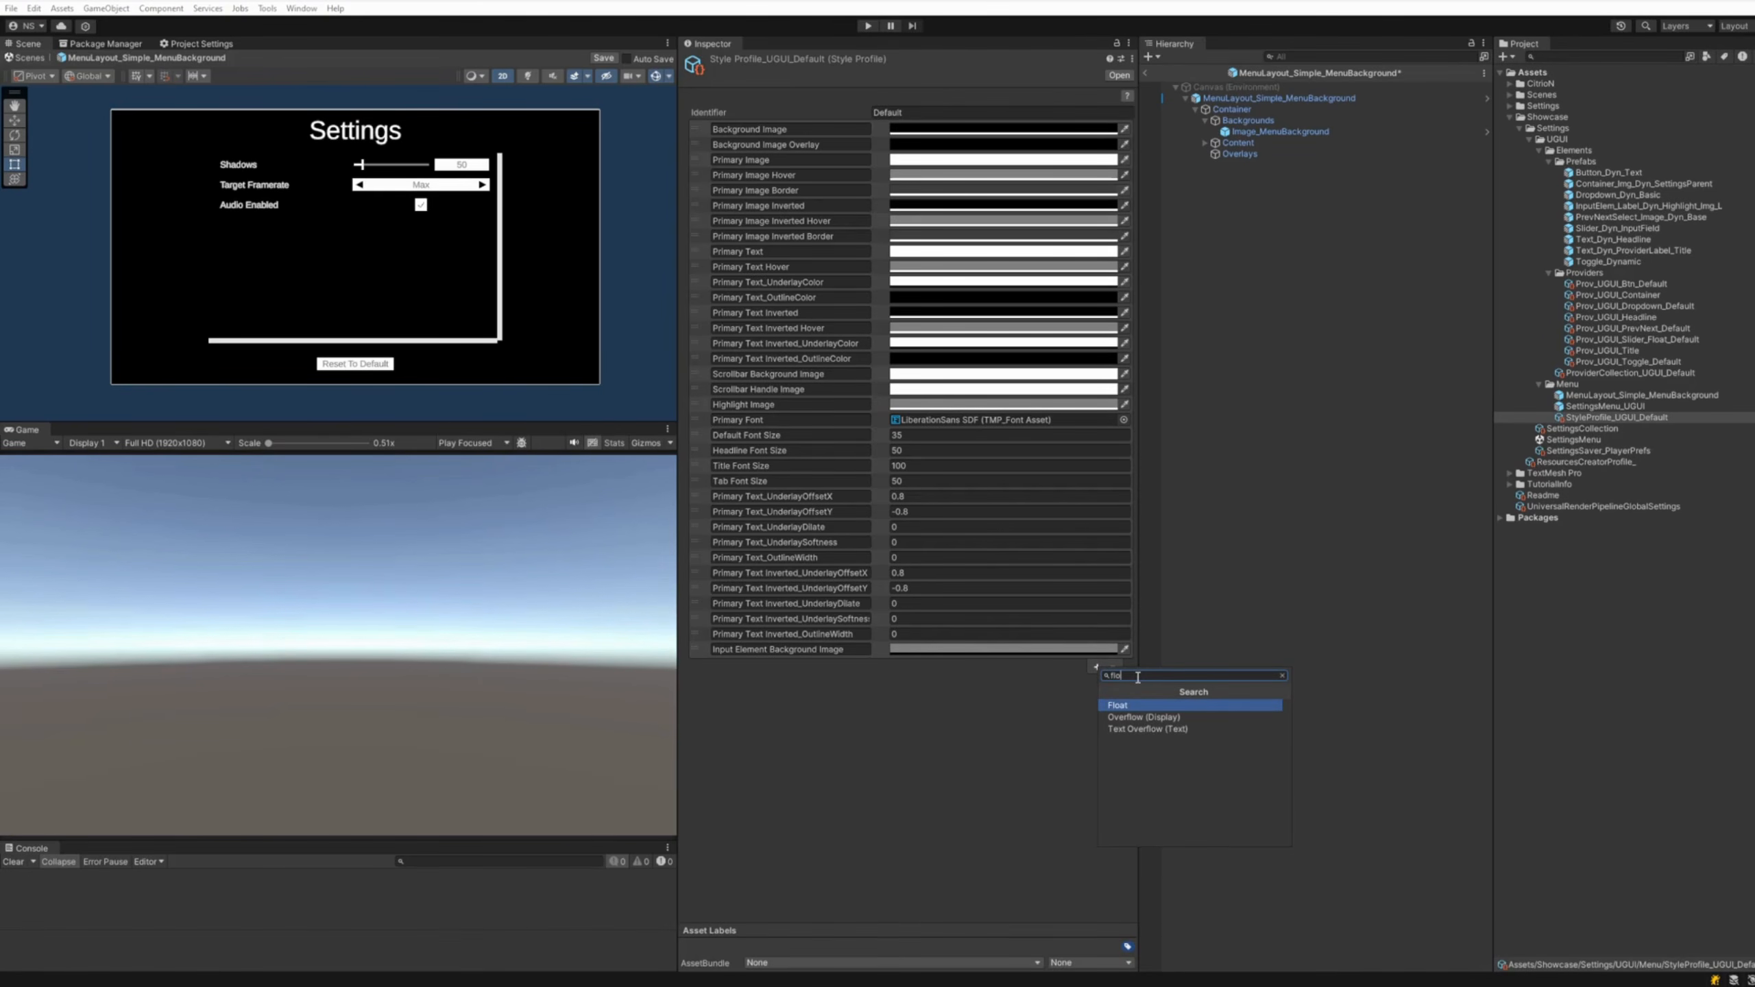
left_click(1125, 703)
left_click(821, 664)
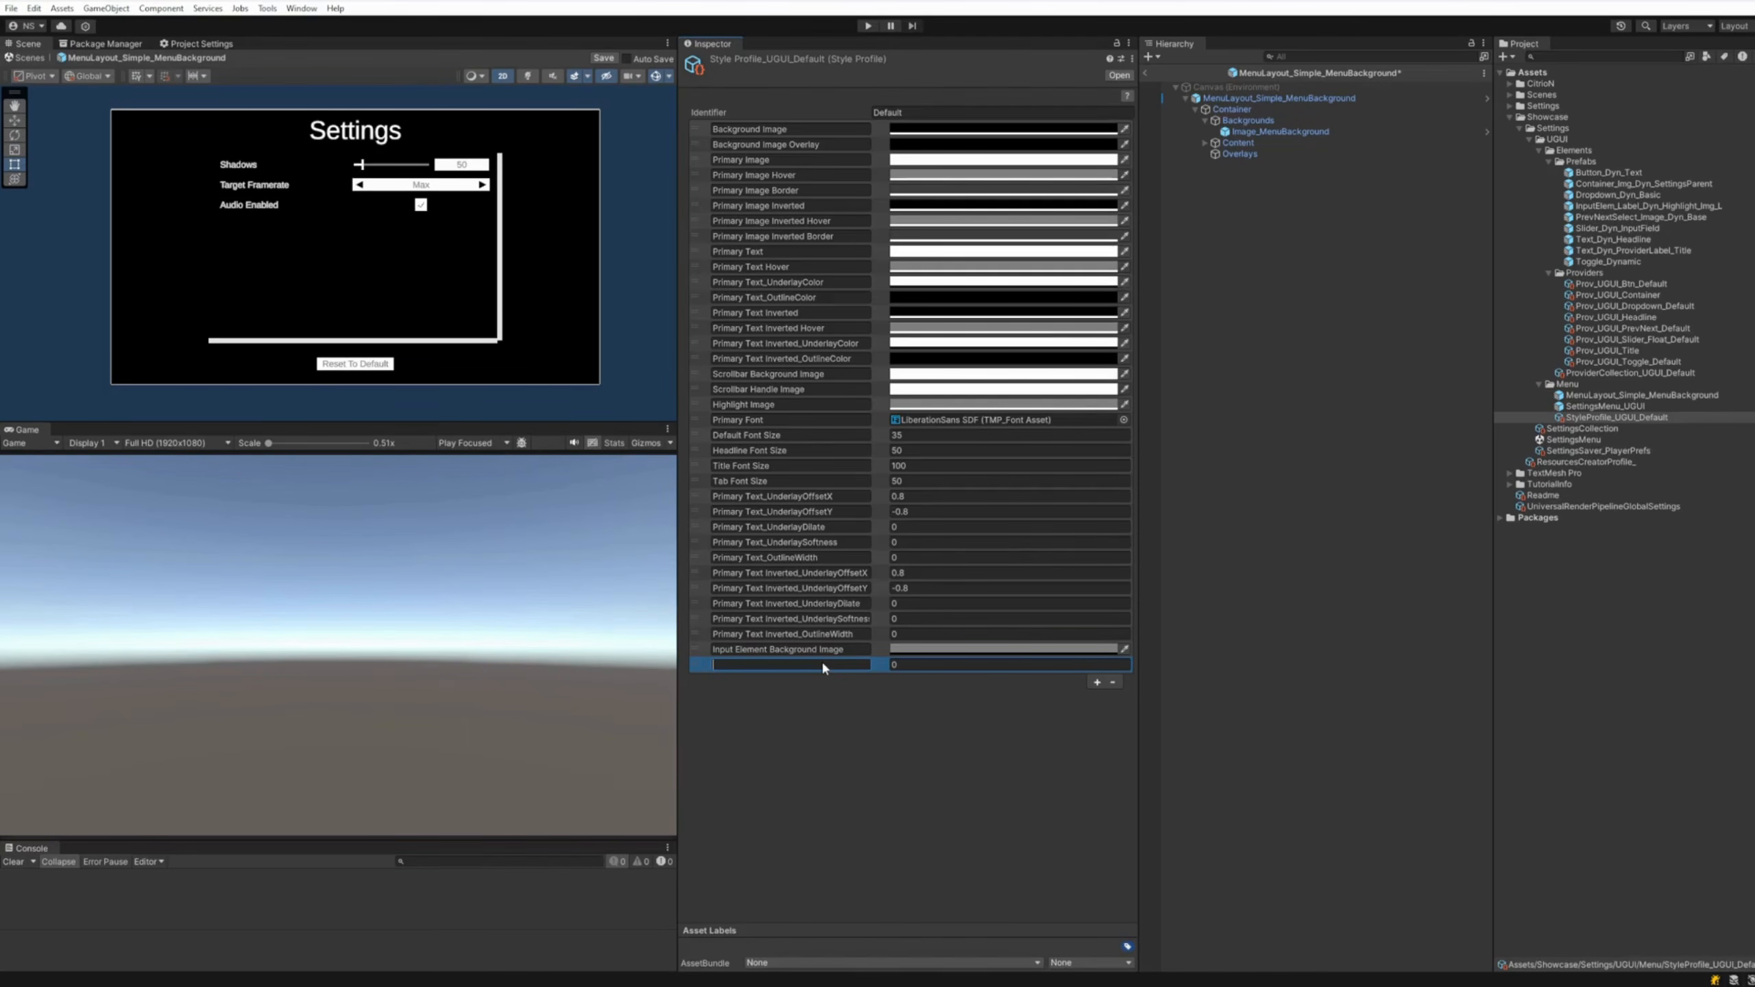
type("Primary Image Roundness")
left_click(912, 665)
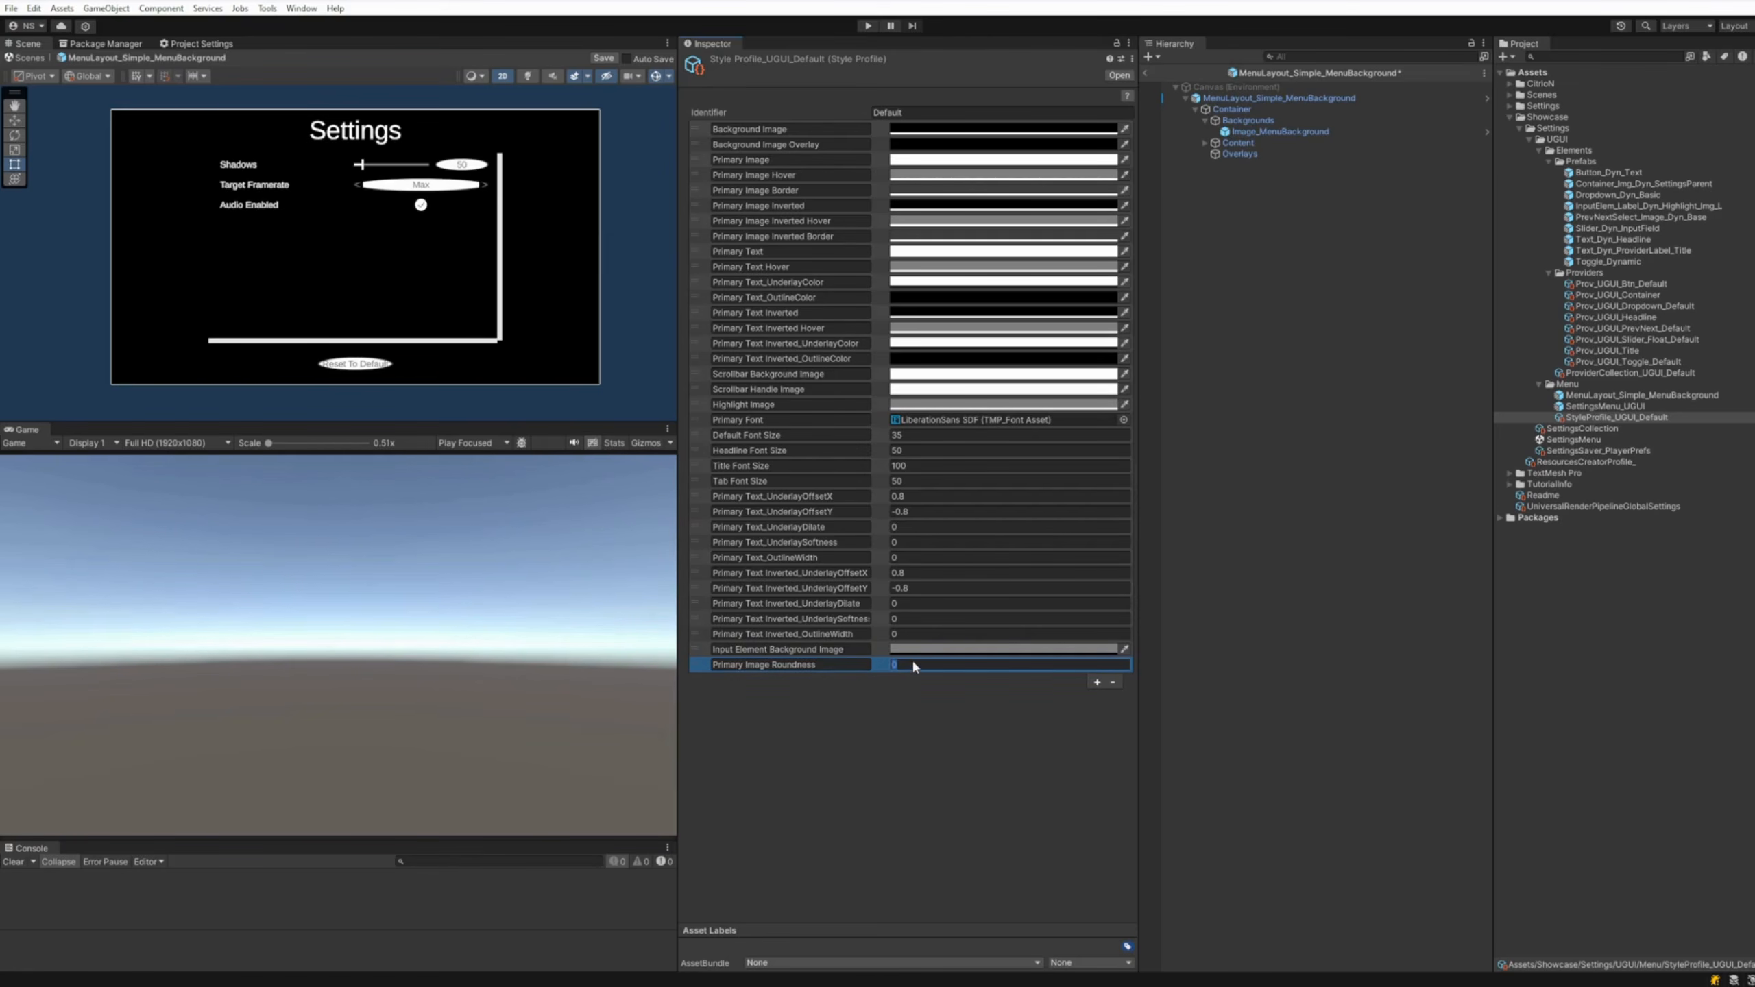
type("1.3")
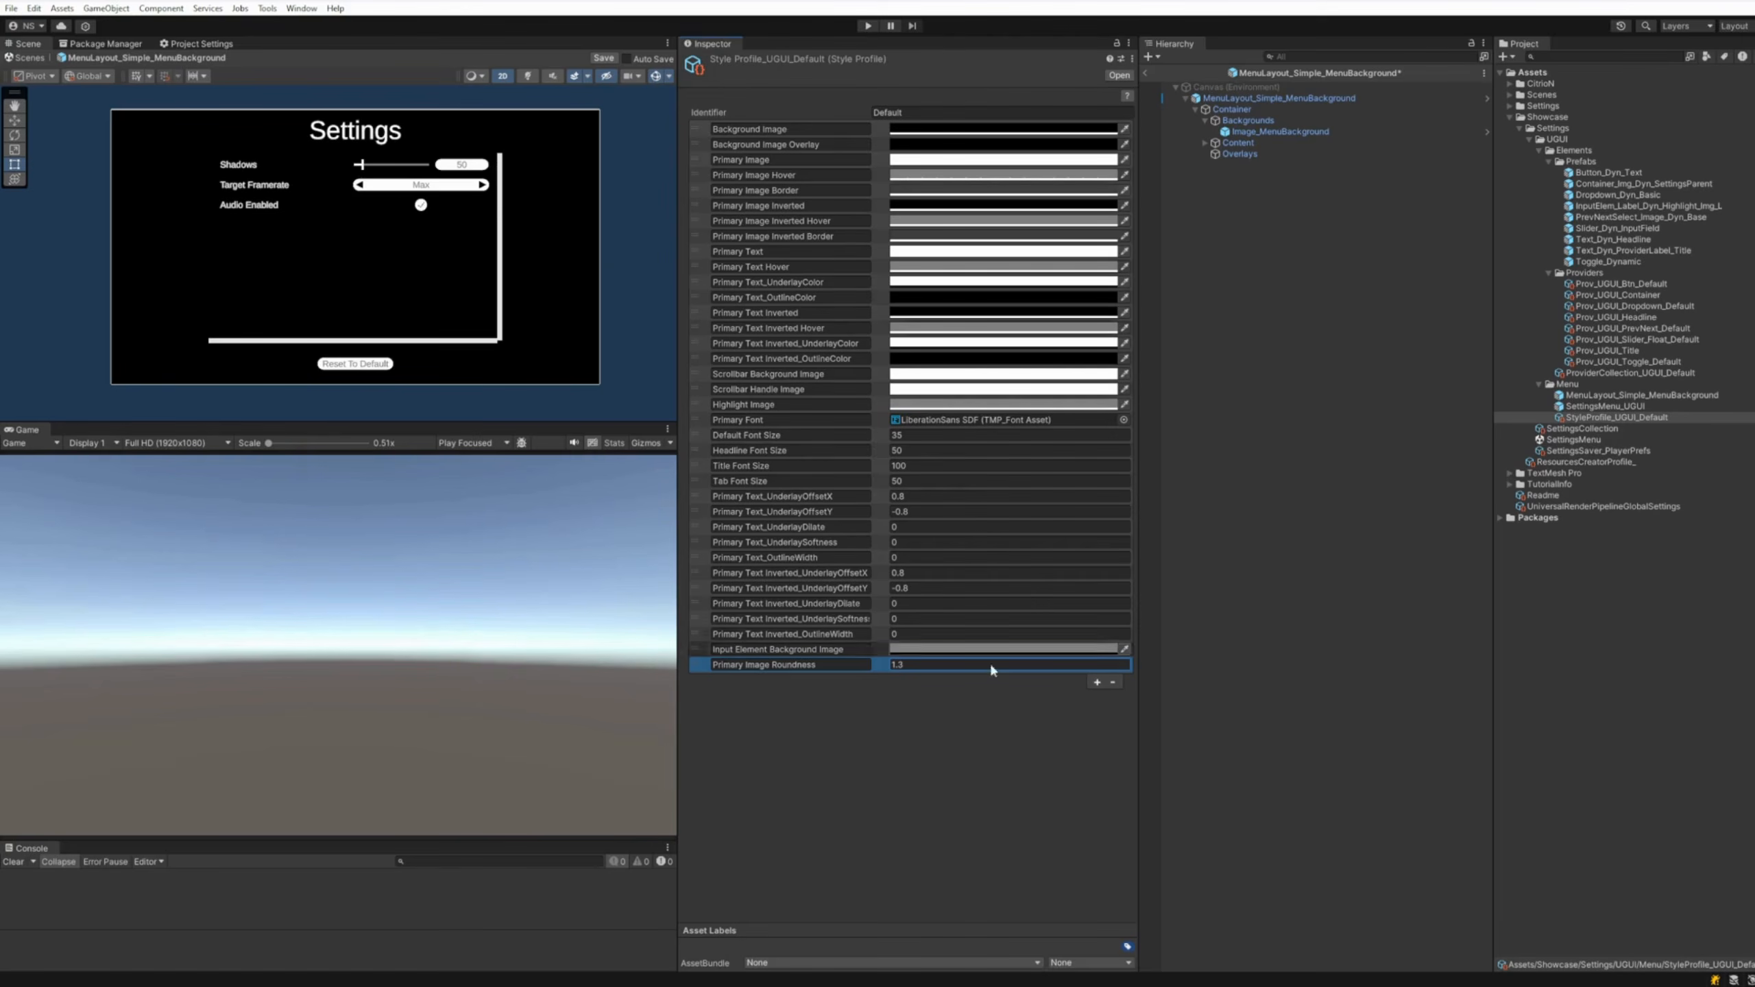
left_click(829, 665)
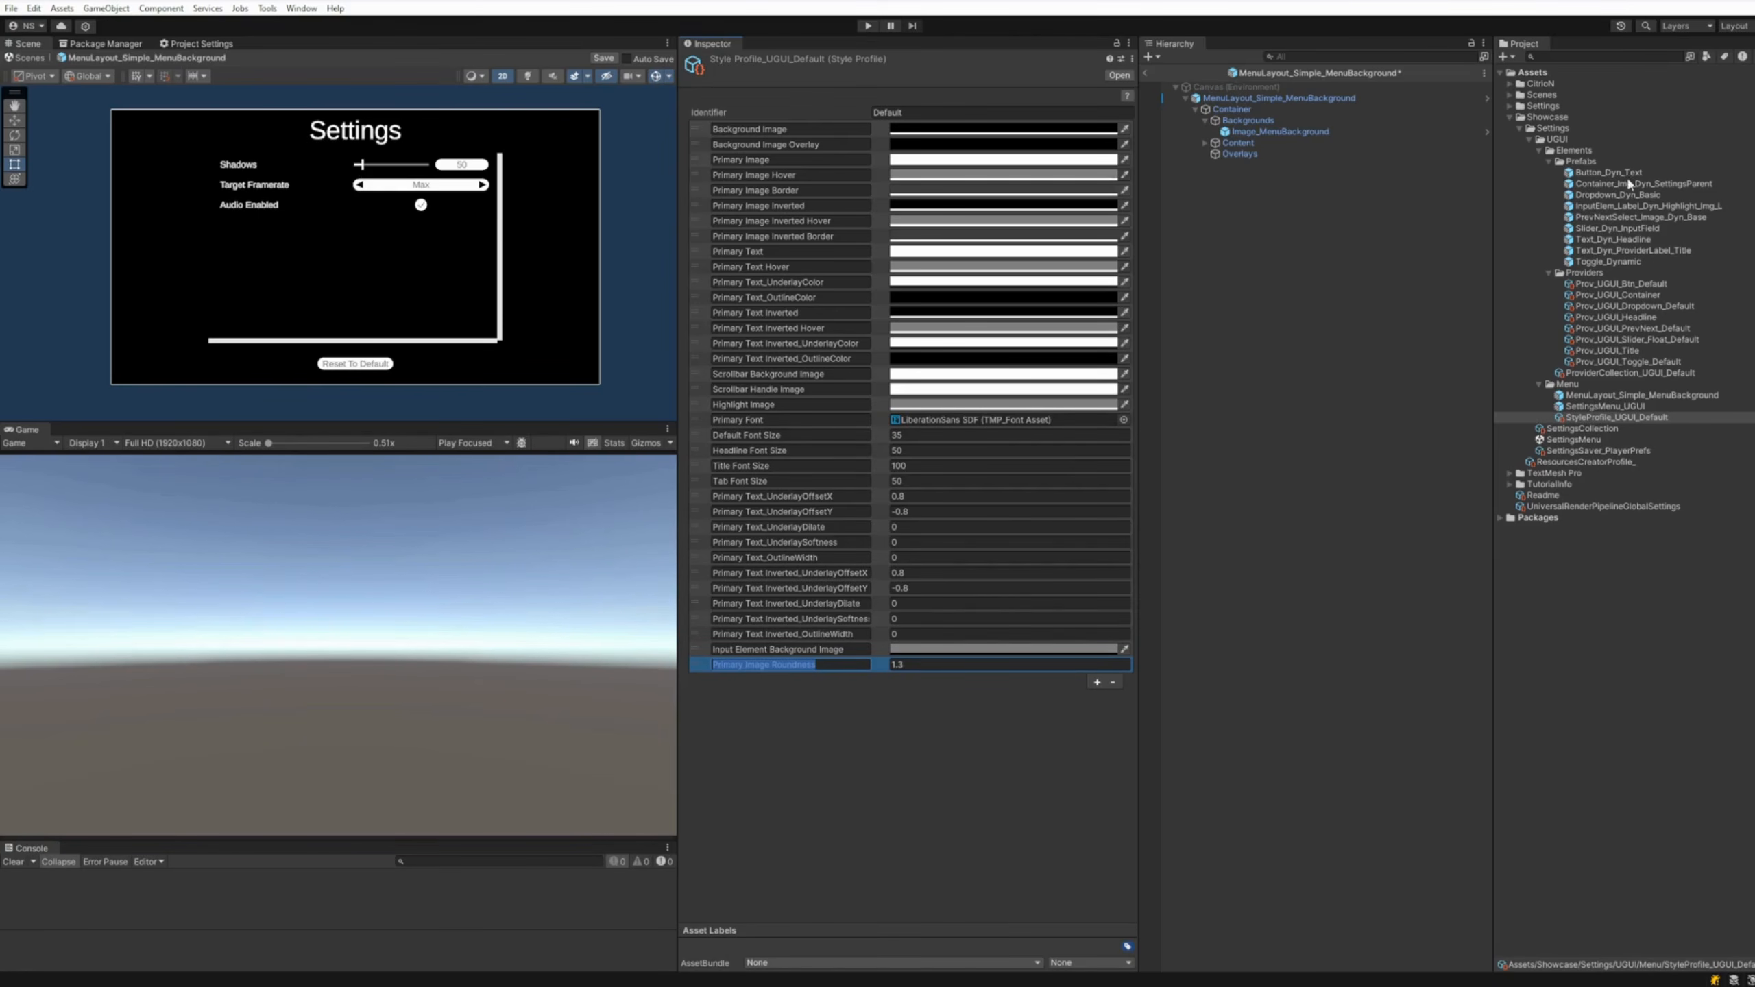
Open the PrevNextSelect_Image_Dyn_Base prefab, and switch to the Button_Dyn_Text prefab while discarding the pending prefab changes
left_click(1624, 219)
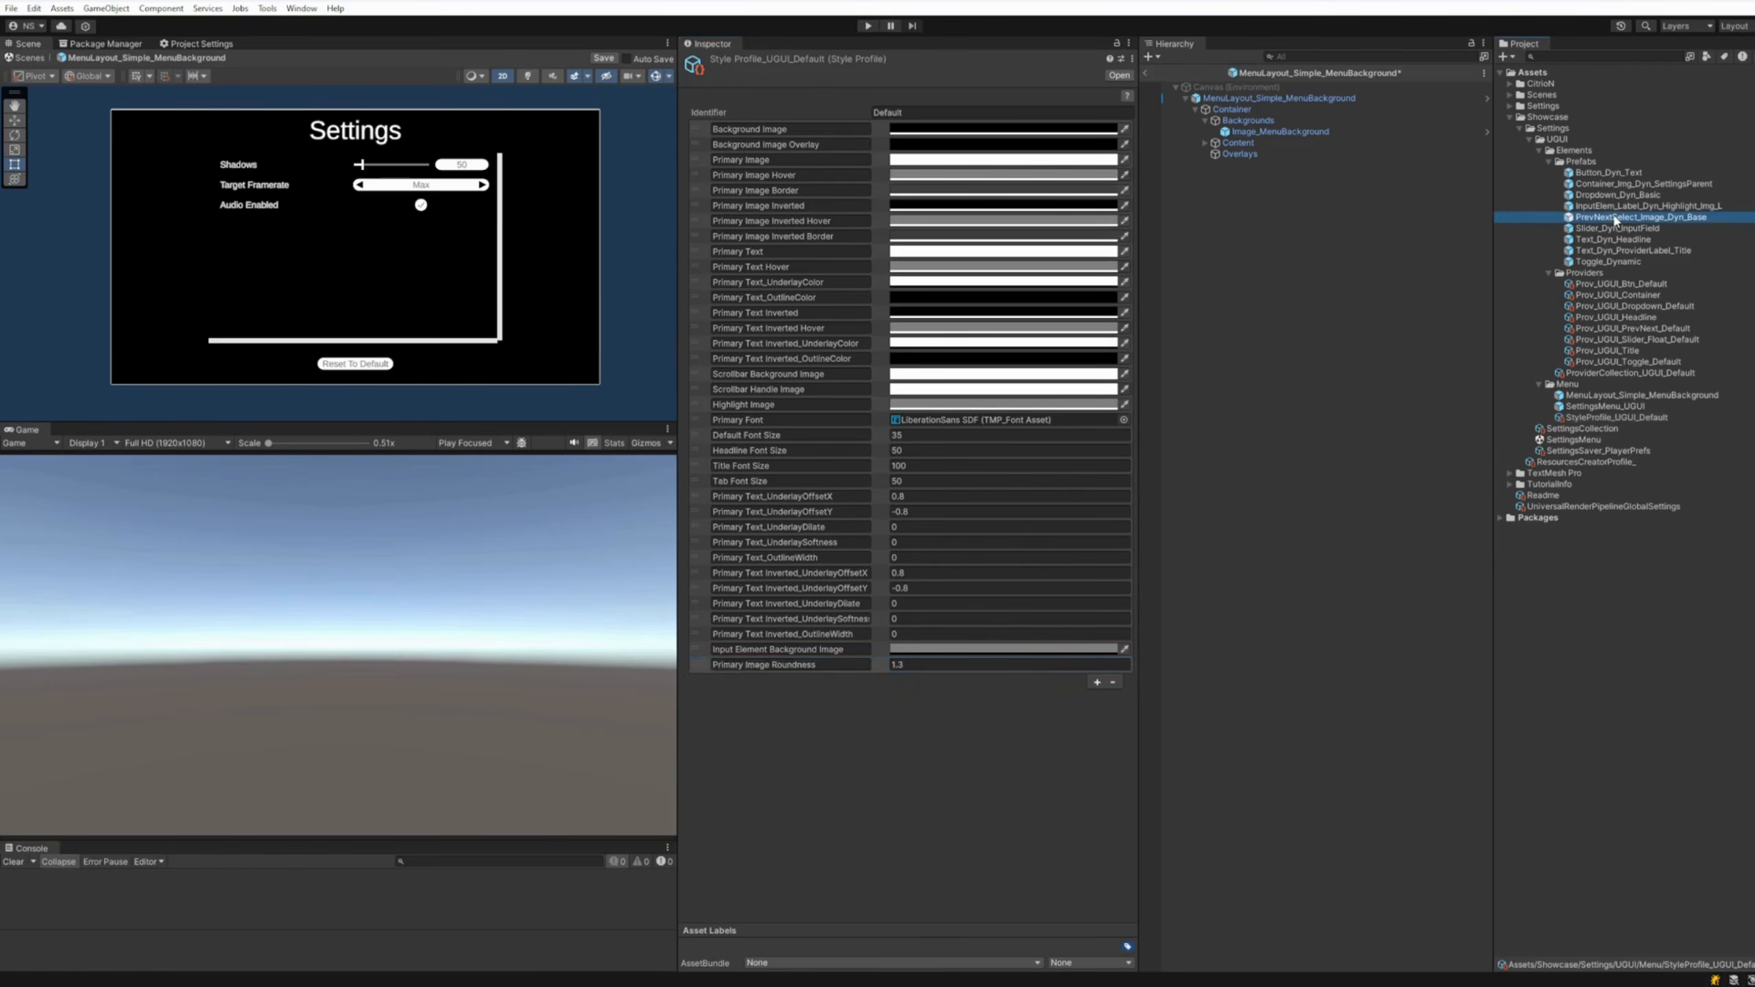
left_click(870, 527)
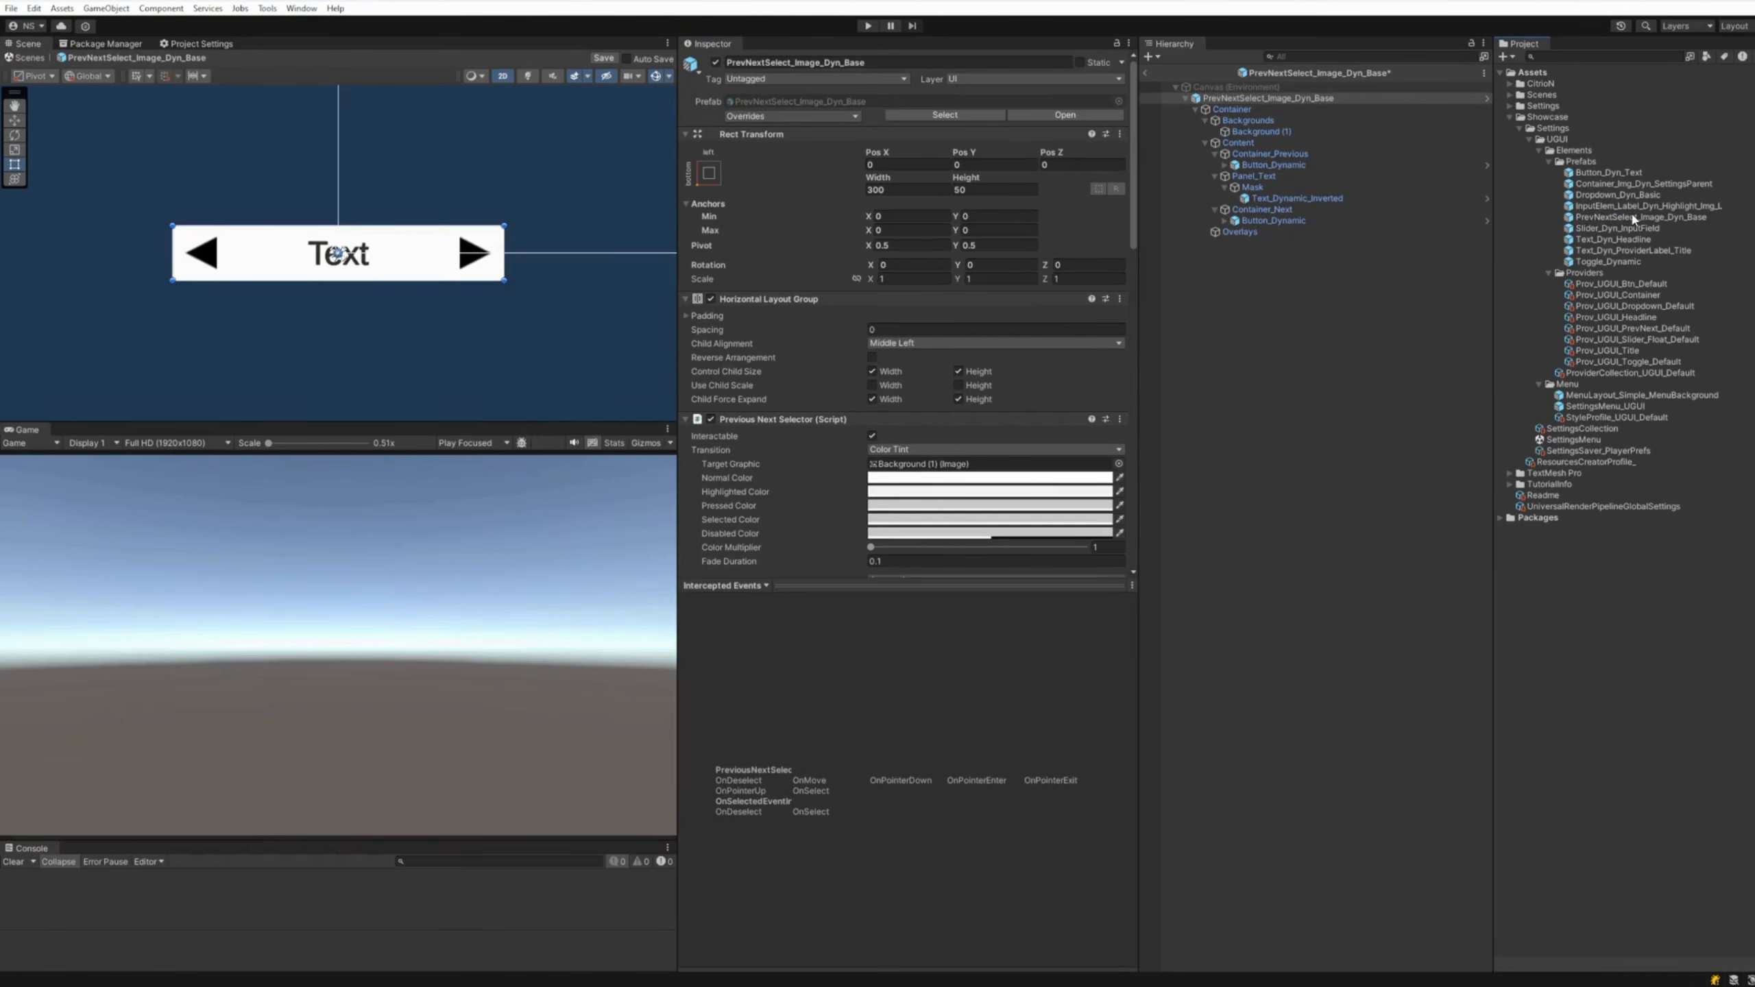
left_click(1608, 174)
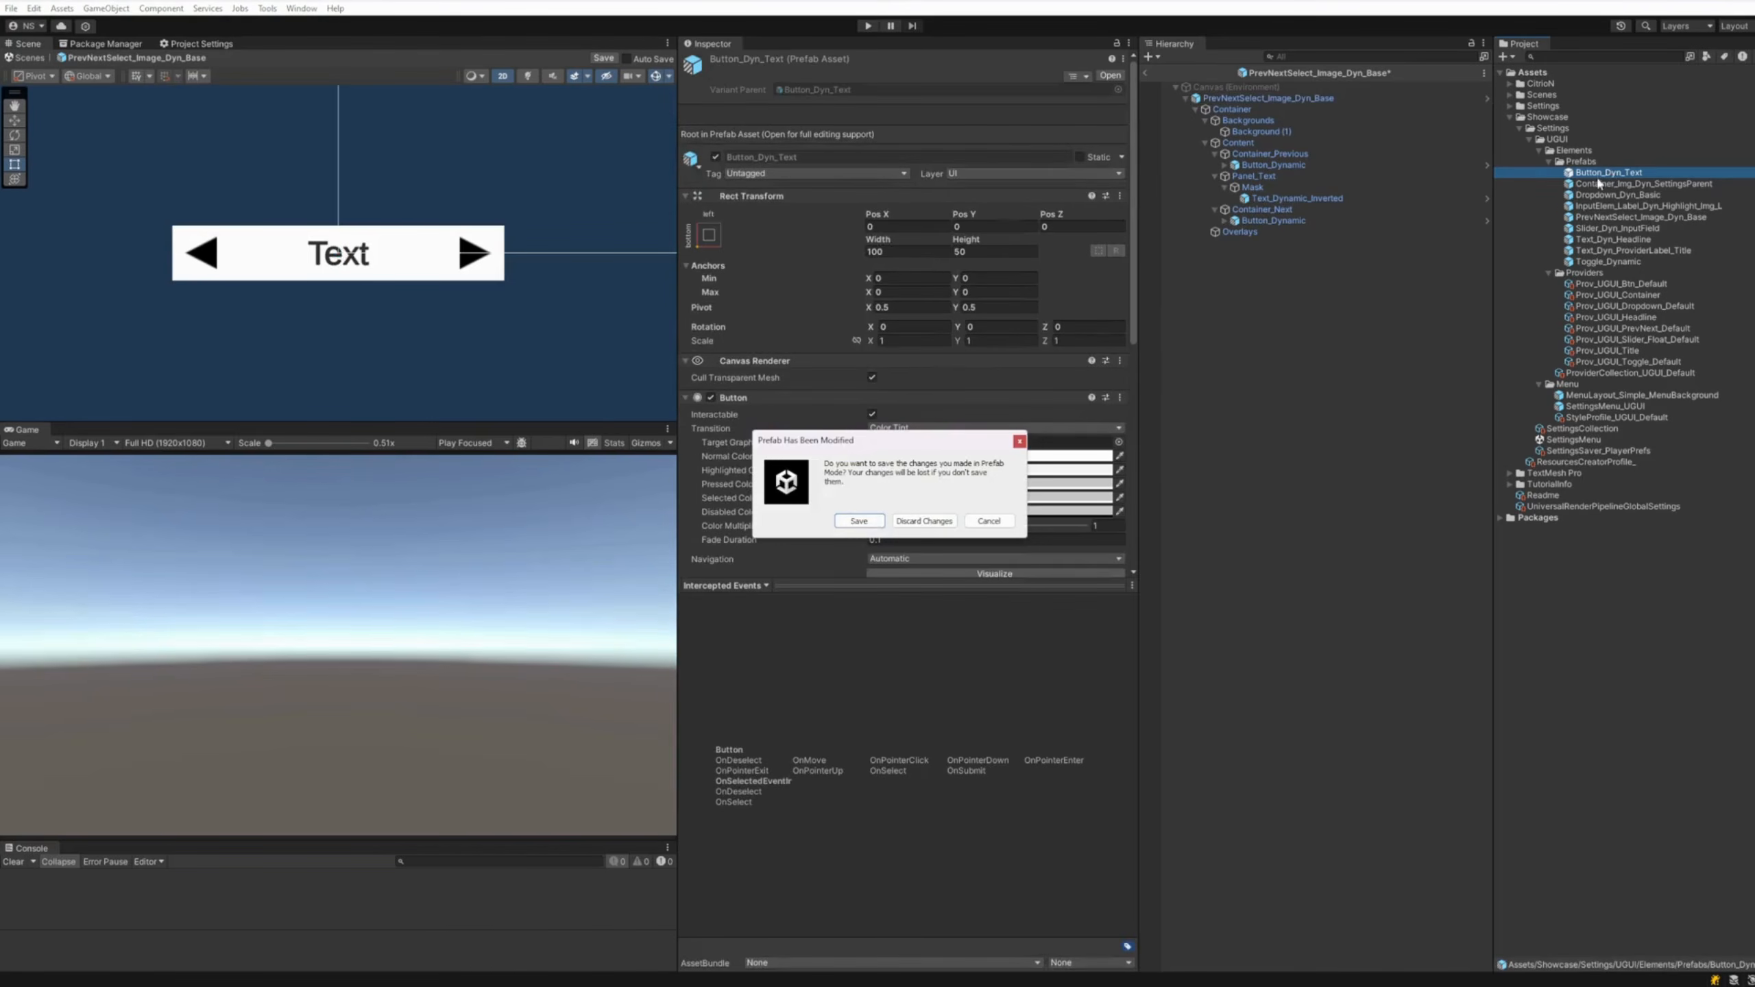
left_click(925, 521)
Inspect Background (1) of Button_Dyn_Text, comparing its Style Listener (Float) key and target property with the Image's Pixels Per Unit Multiplier
scroll(1035, 297, "down", 5)
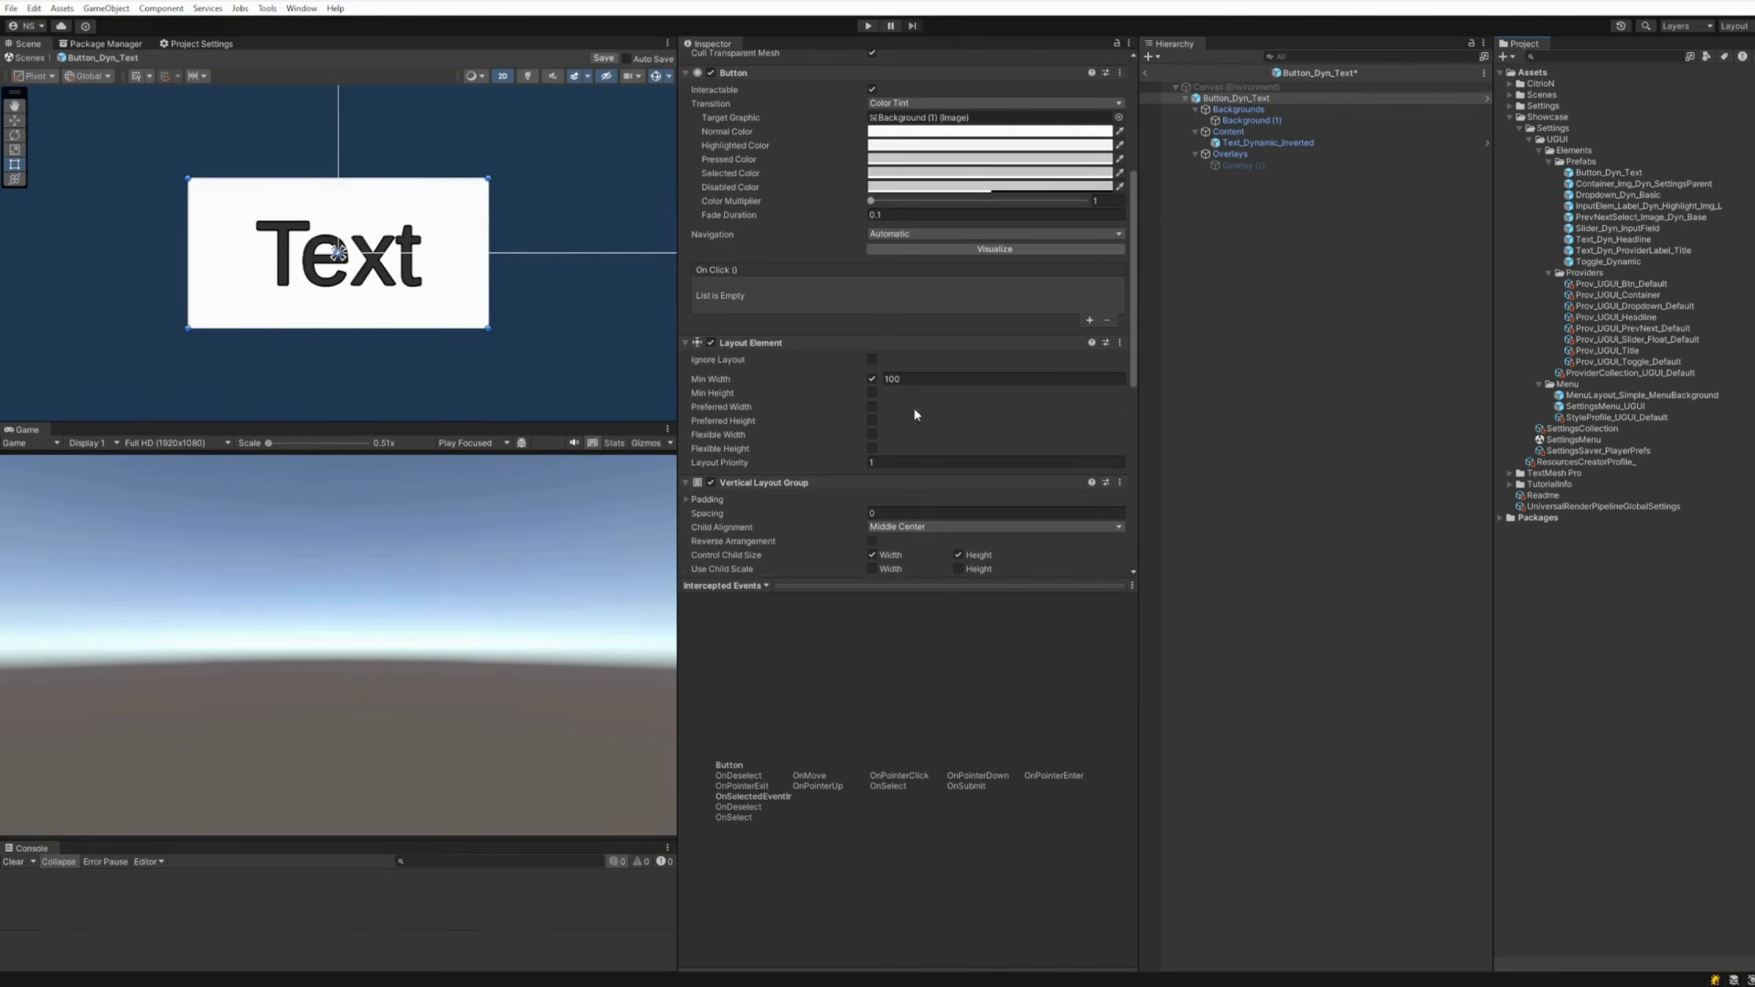
left_click(1251, 120)
scroll(952, 425, "down", 5)
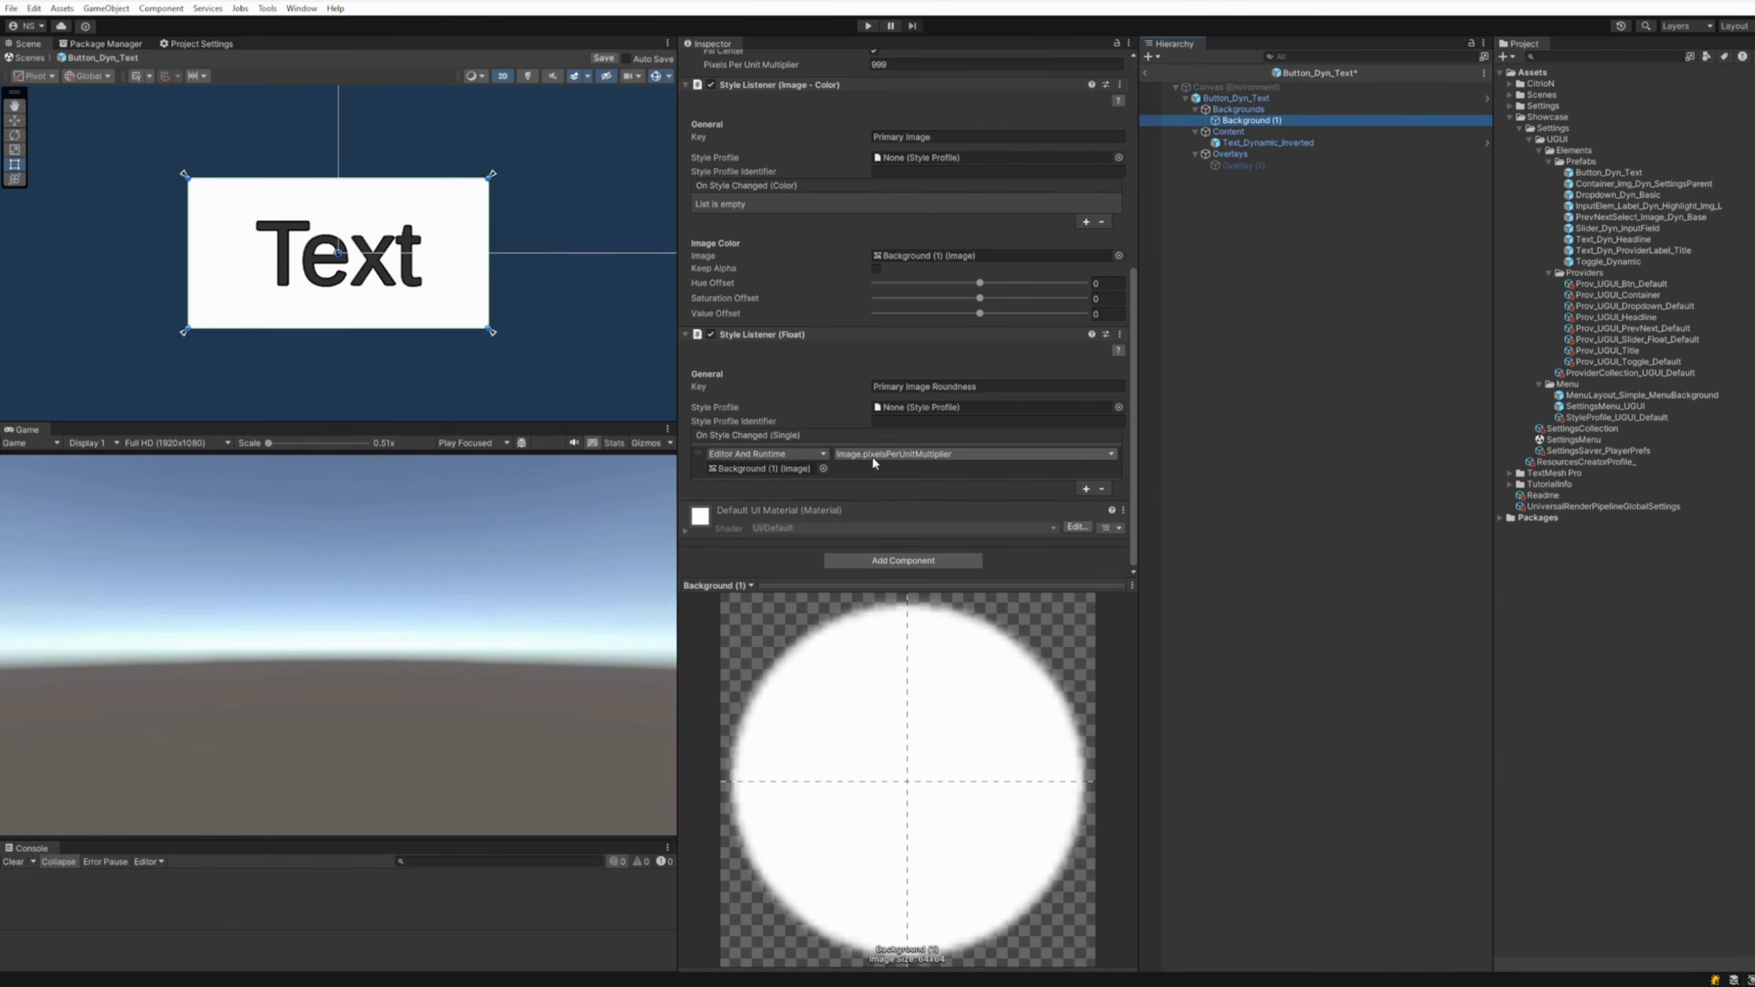
scroll(898, 442, "up", 5)
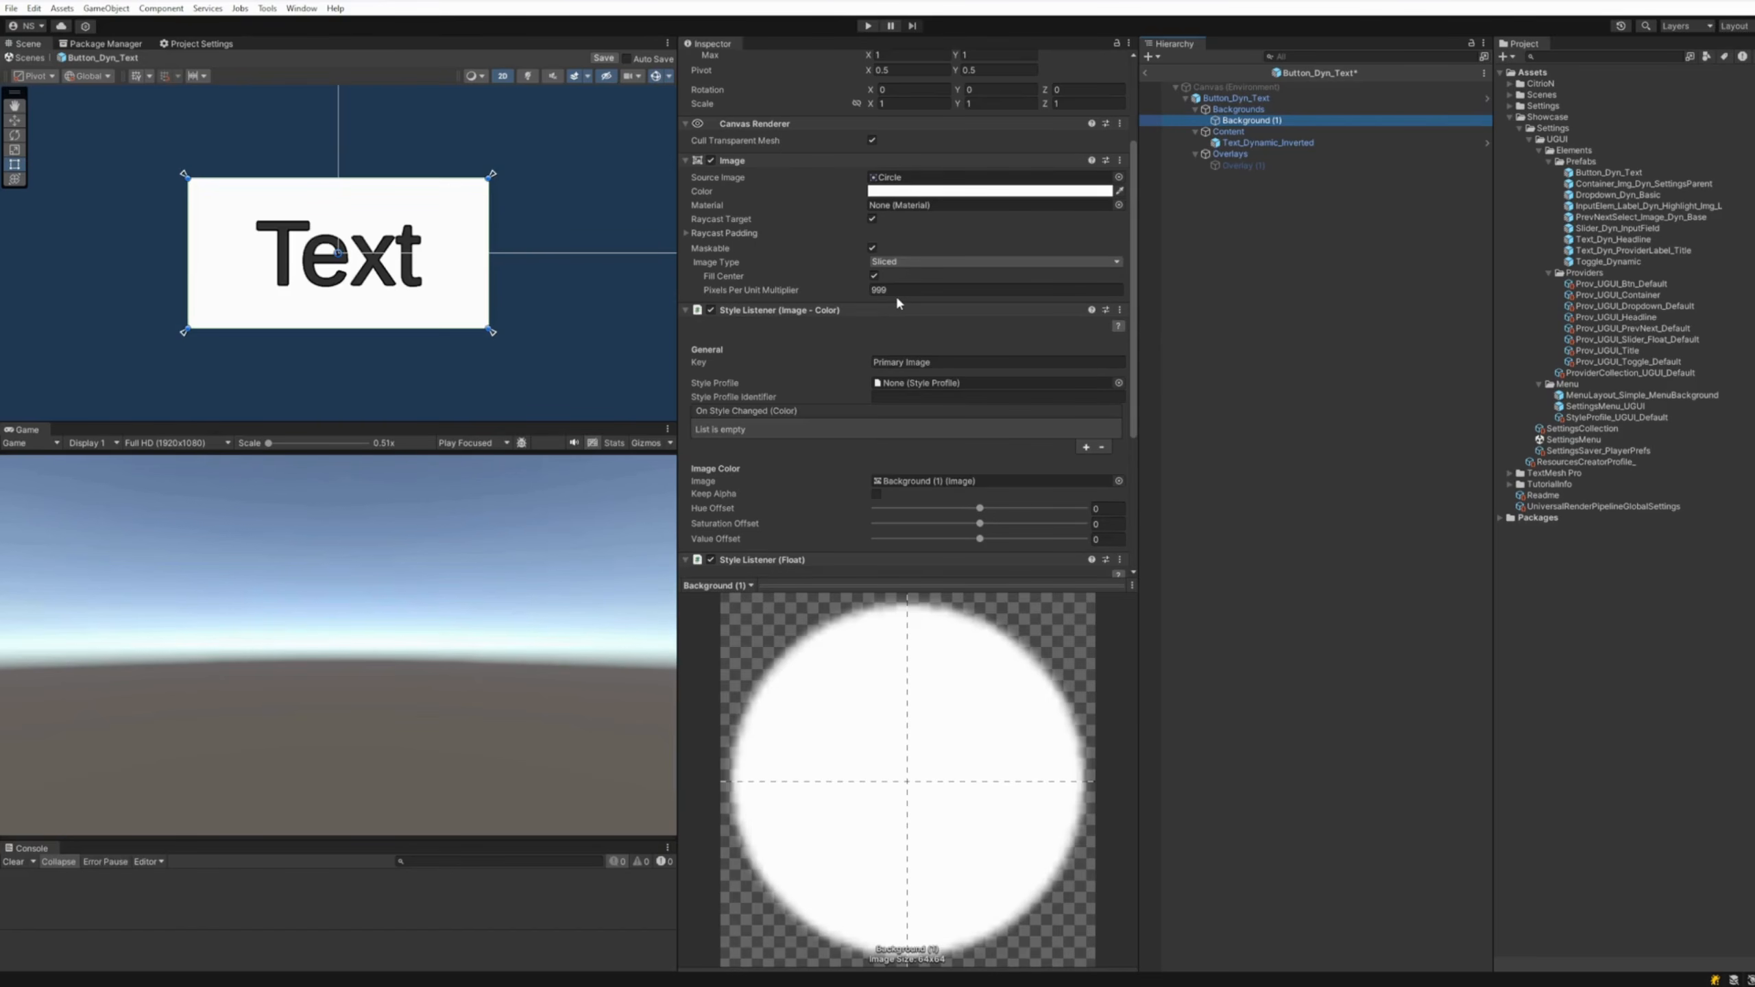
scroll(909, 377, "down", 5)
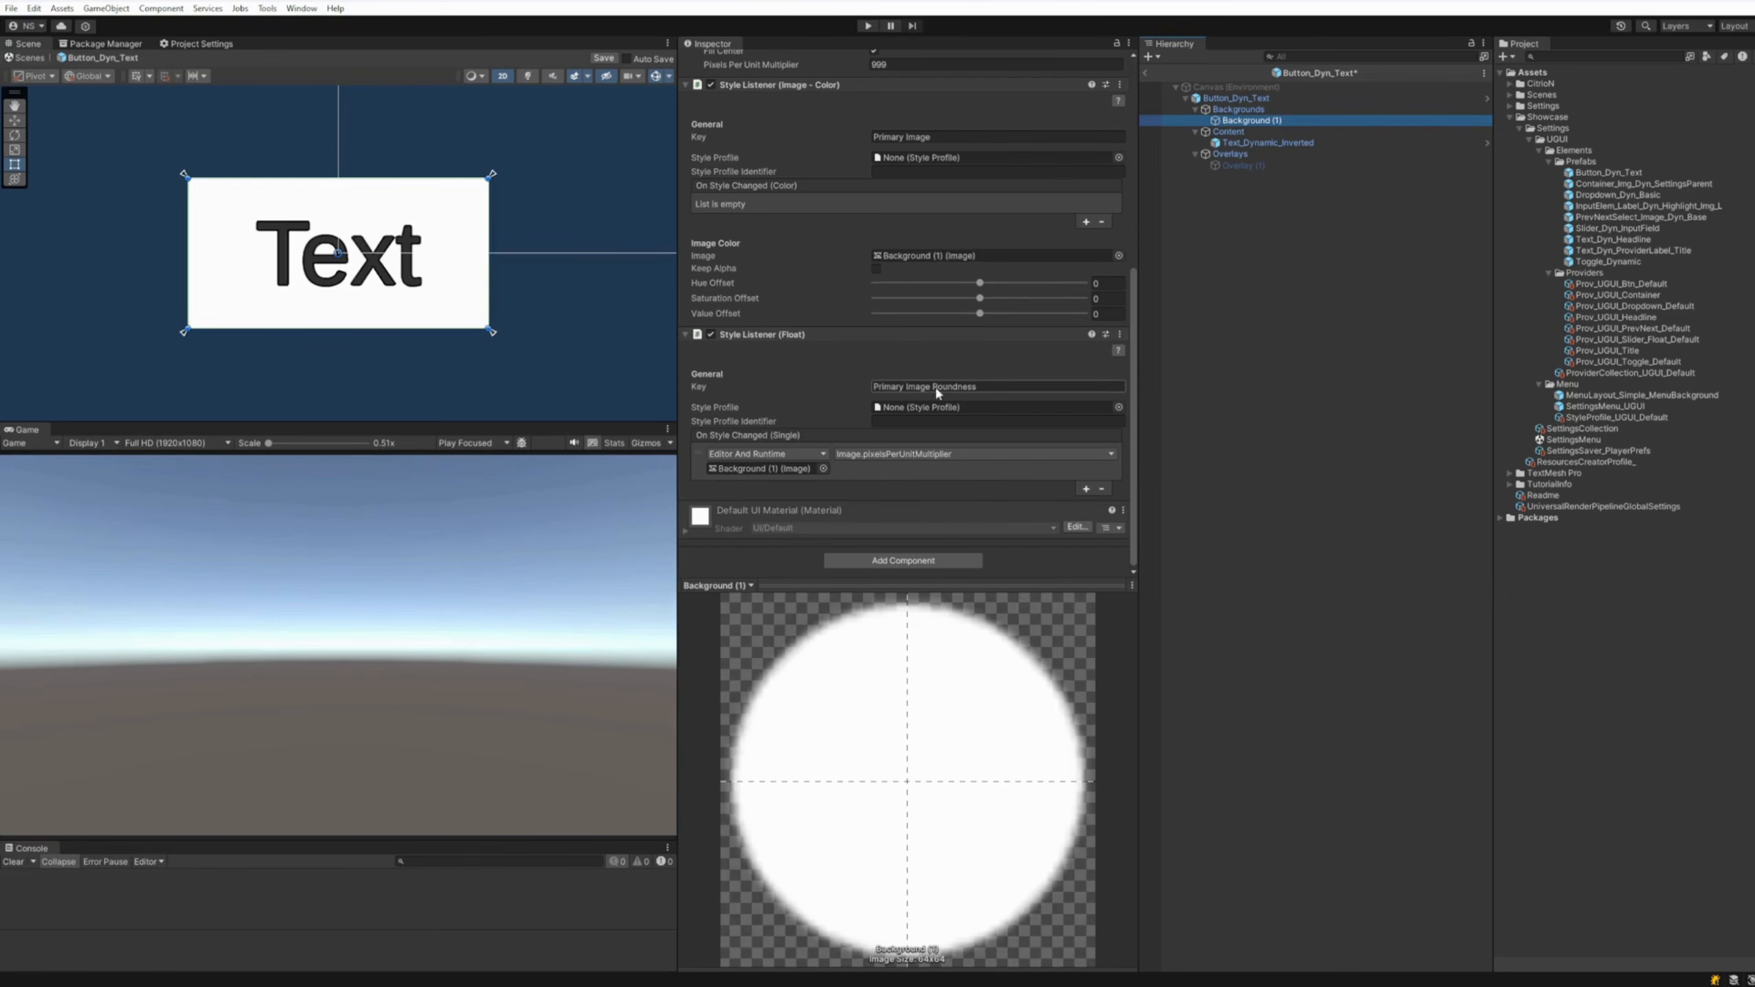
Reopen the menu layout prefab from SettingsCollection, discarding the changes to Button_Dyn_Text
left_click(1614, 419)
left_click(1591, 429)
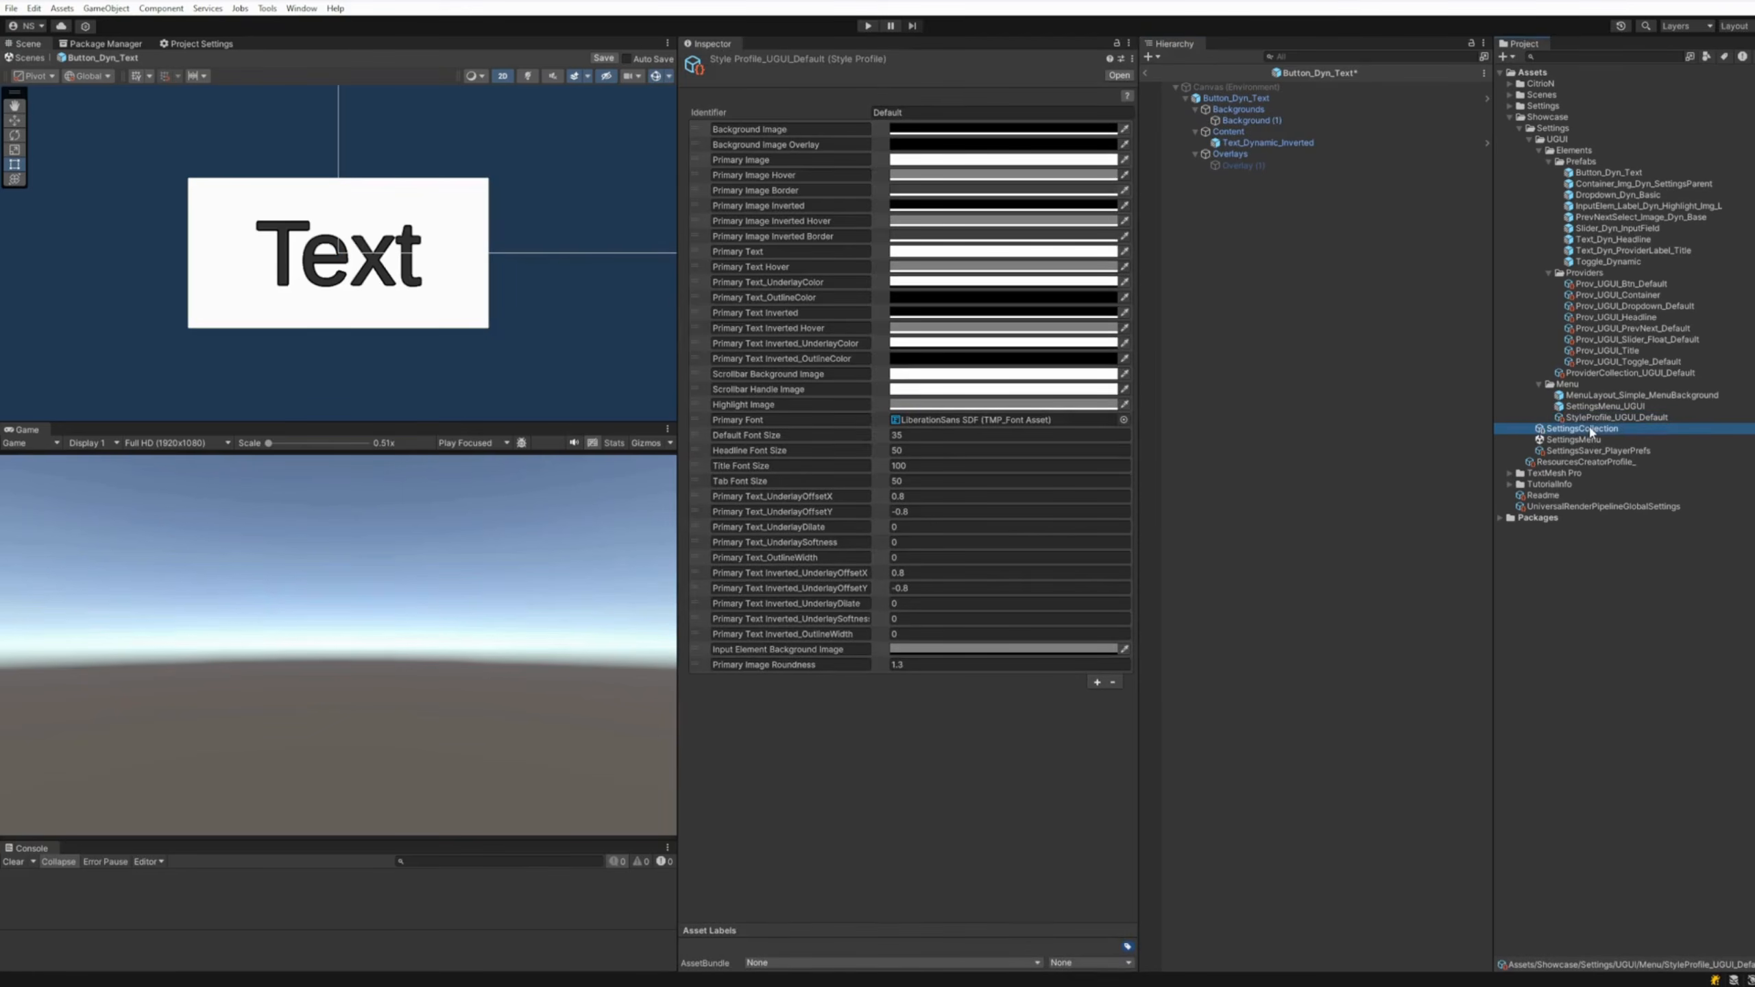
left_click(744, 264)
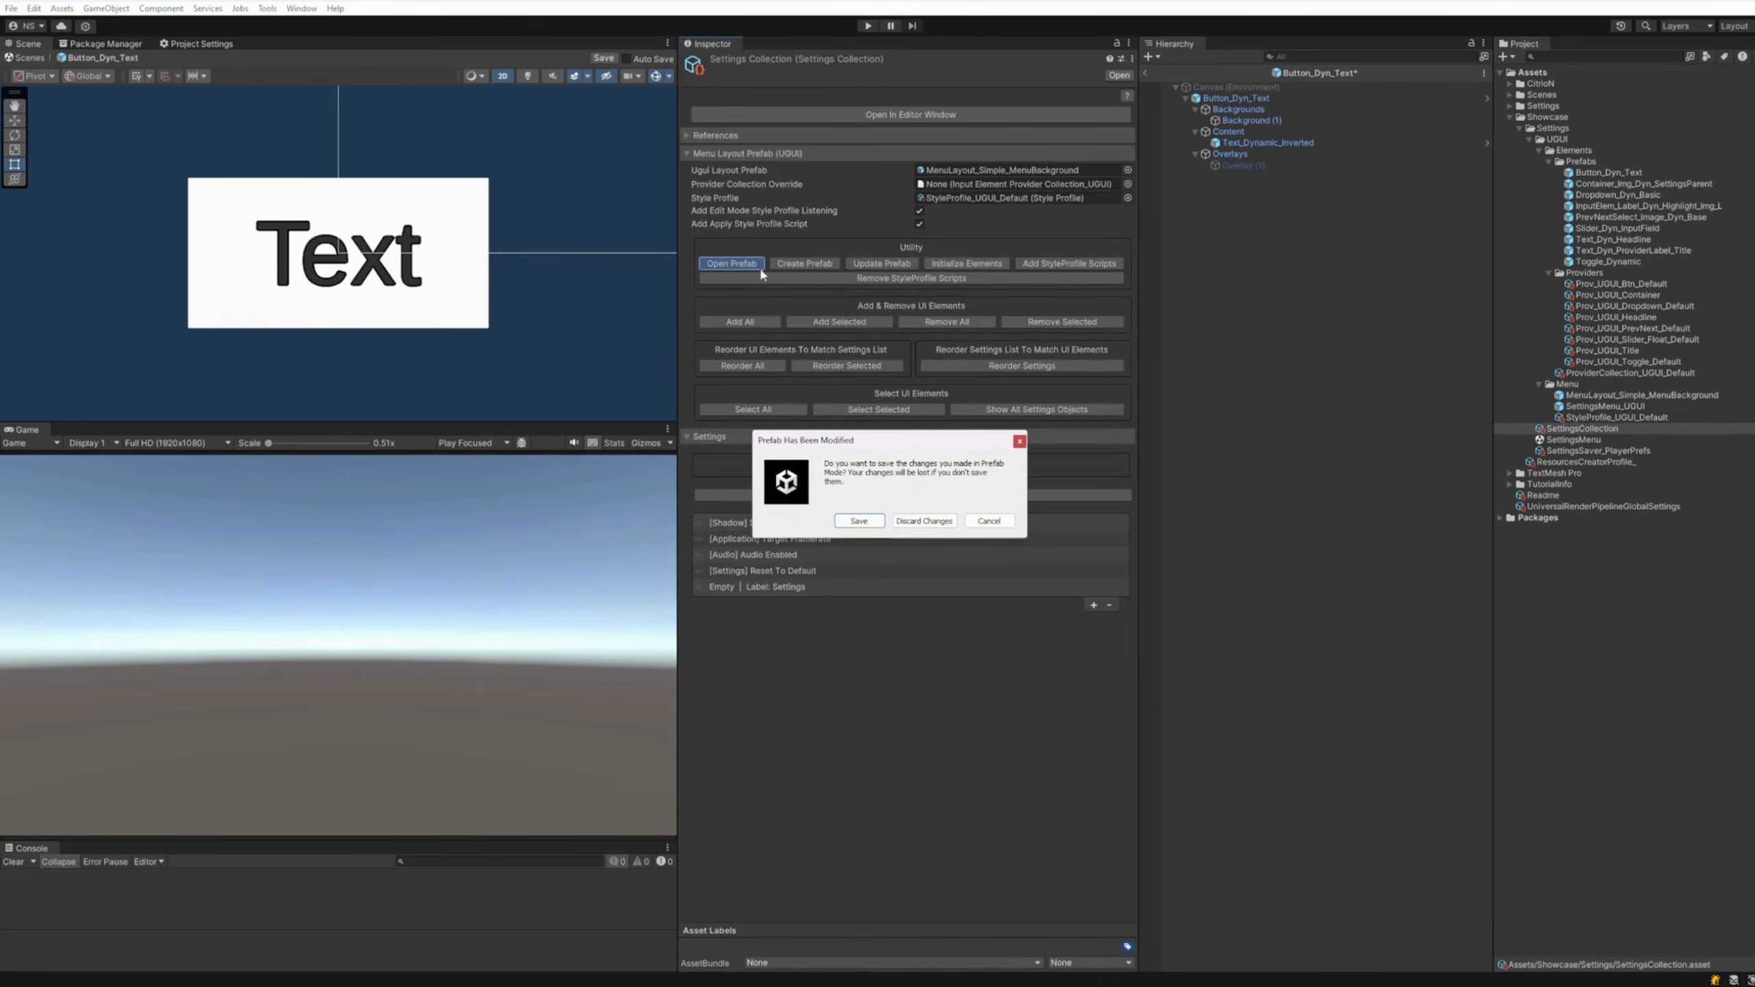
left_click(924, 520)
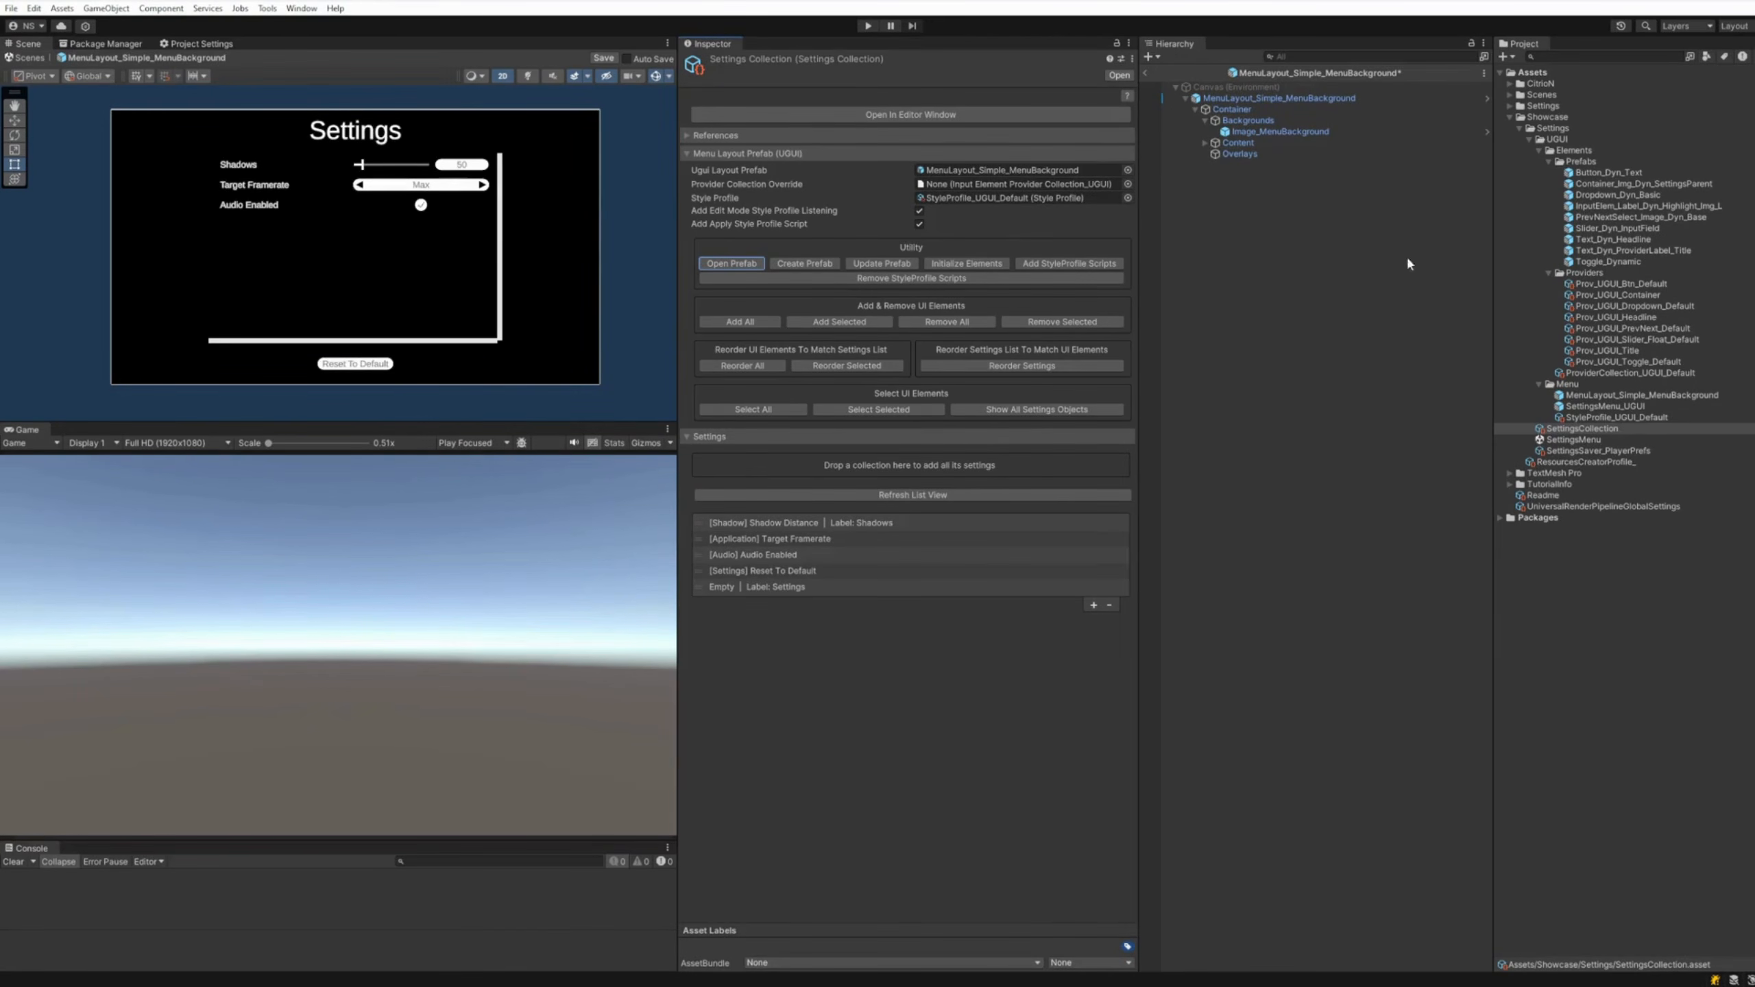
Set the Primary Image color in StyleProfile_UGUI_Default to a bright green, about 58FF63
left_click(1610, 418)
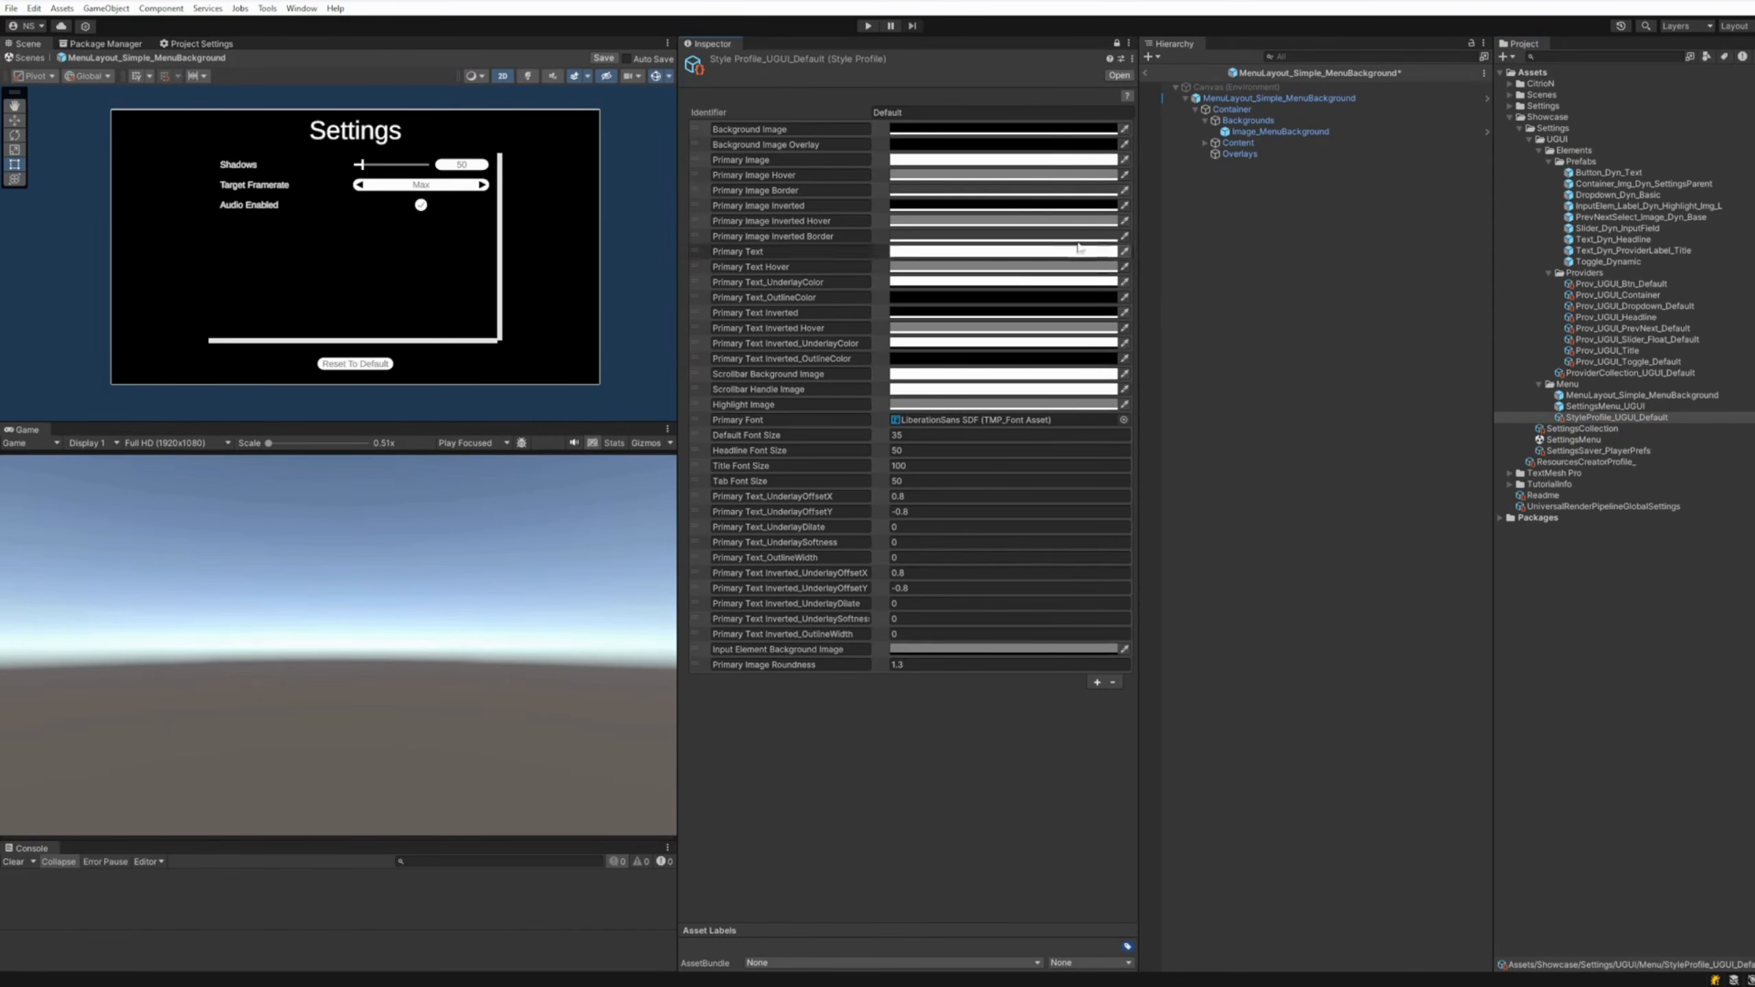
left_click(930, 158)
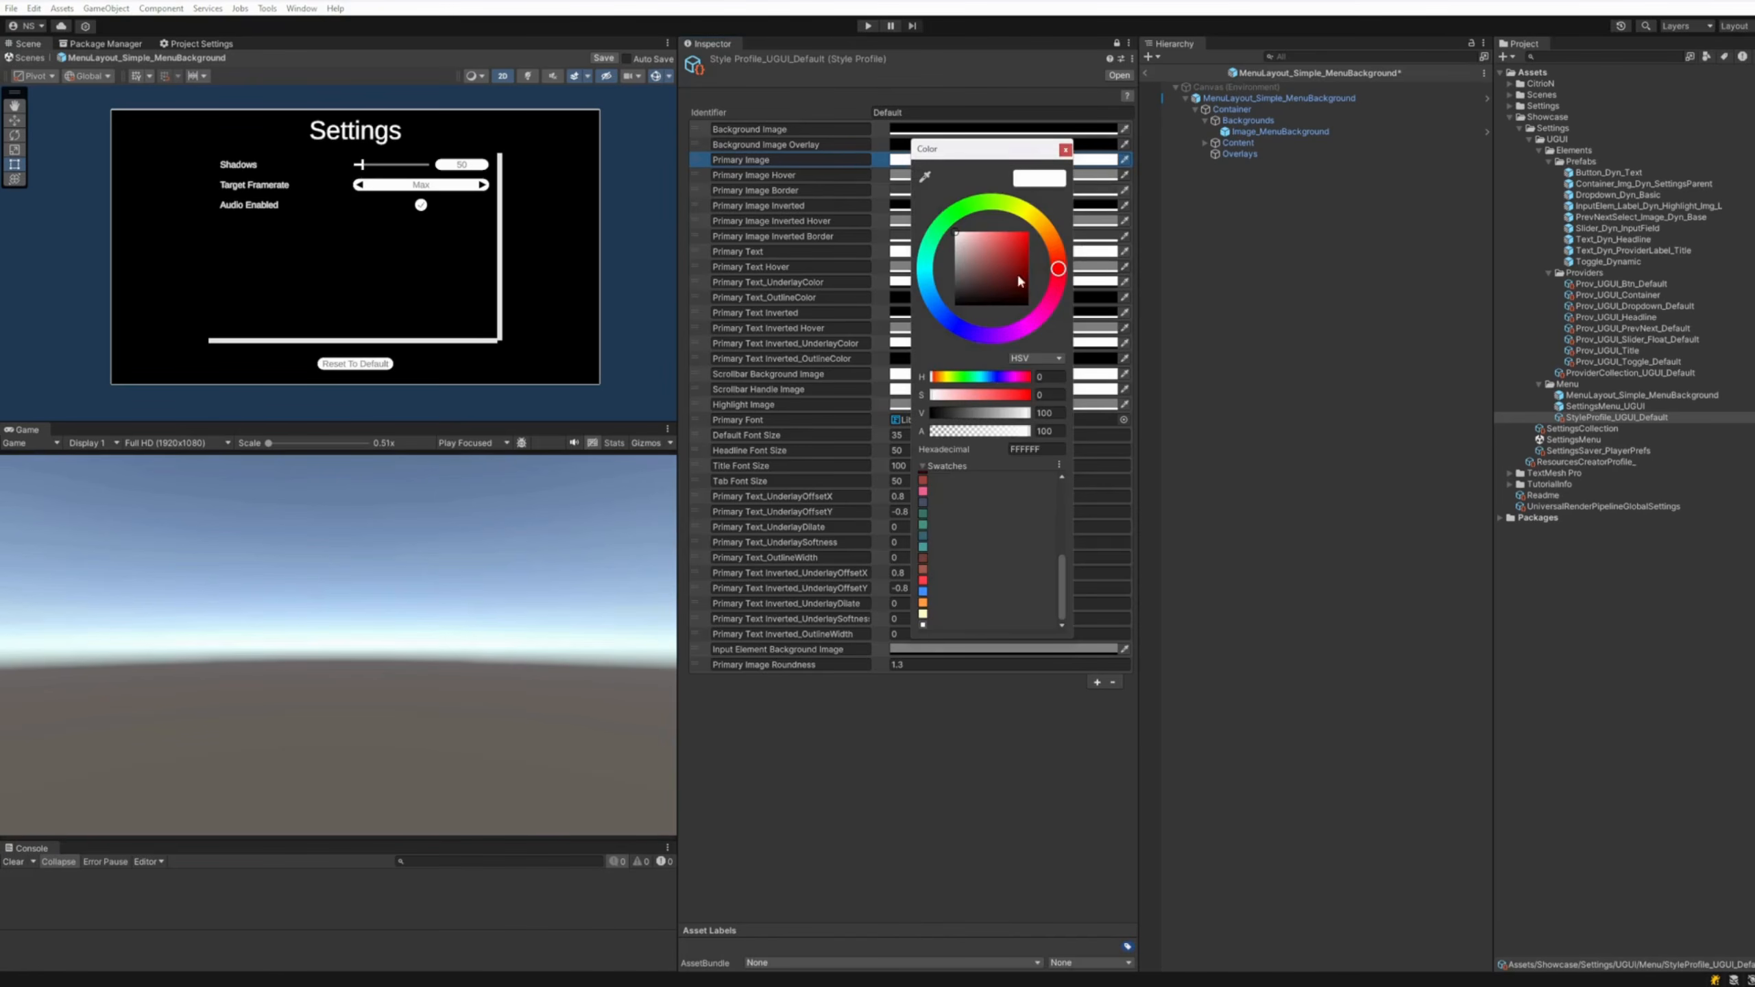
left_click(956, 218)
mouse_move(980, 238)
left_mouse_down()
mouse_move(1022, 237)
mouse_move(1003, 232)
left_mouse_up()
left_click(1065, 150)
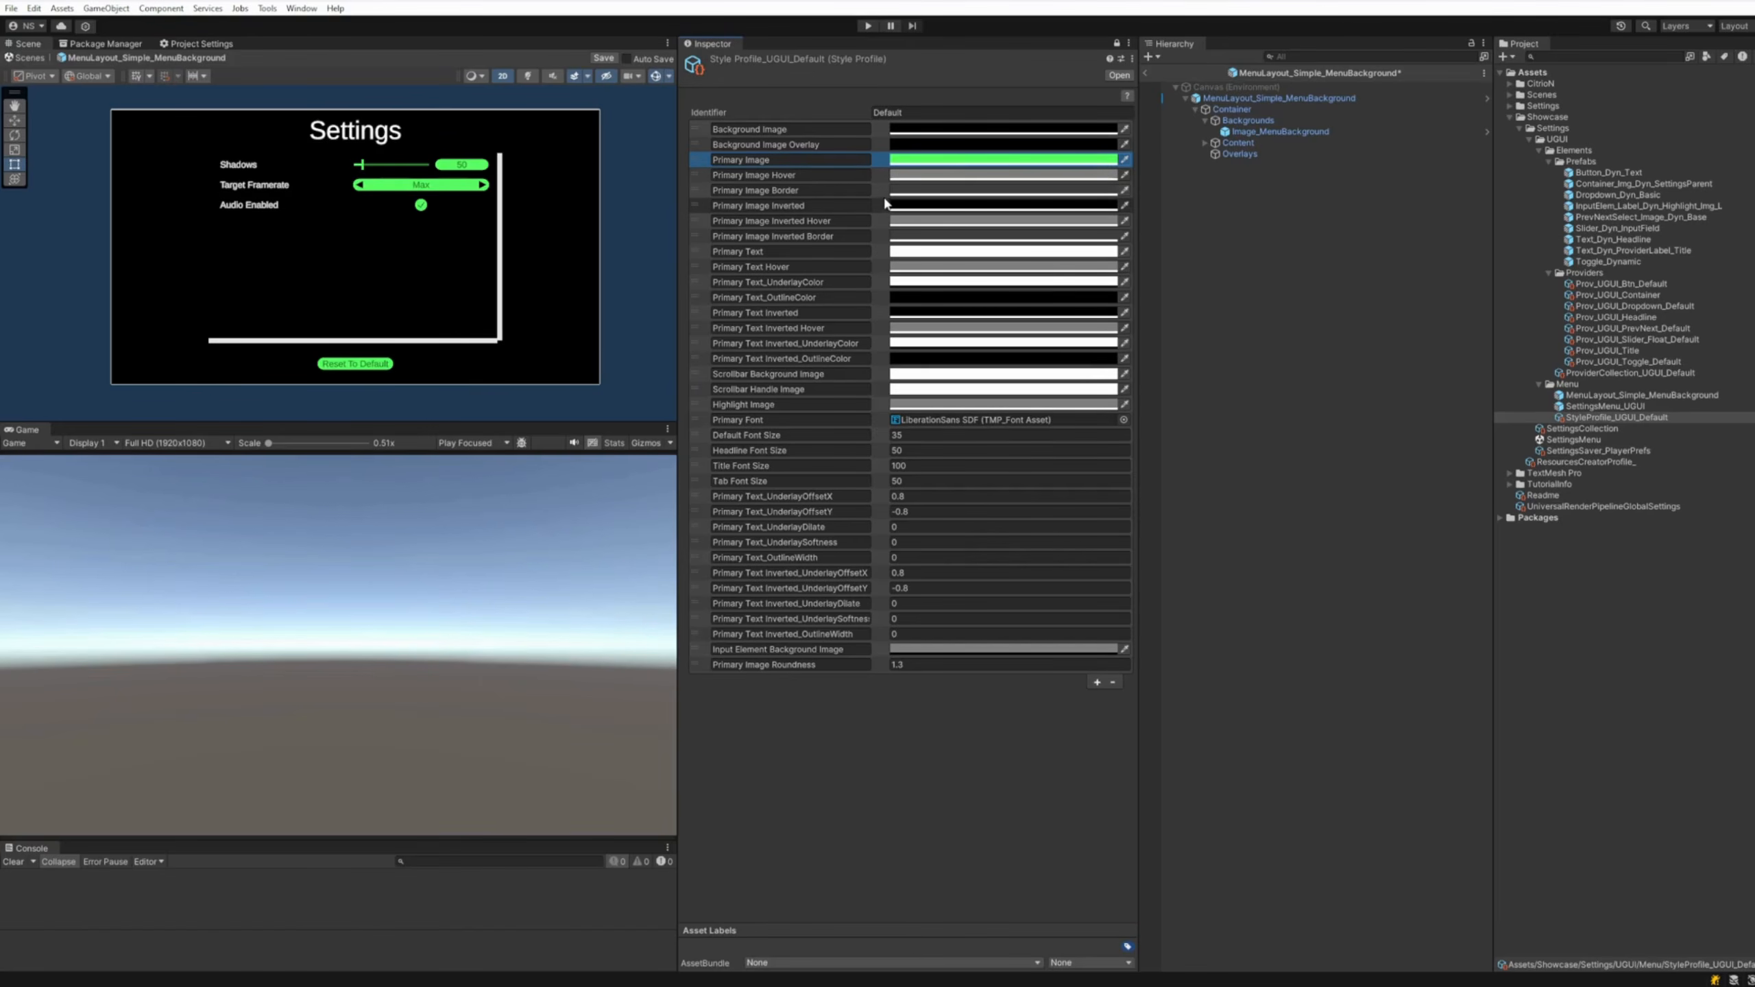
Set the Primary Text color to 58FF63 by sampling the Primary Image green, and check the setting labels up close
left_click(1002, 251)
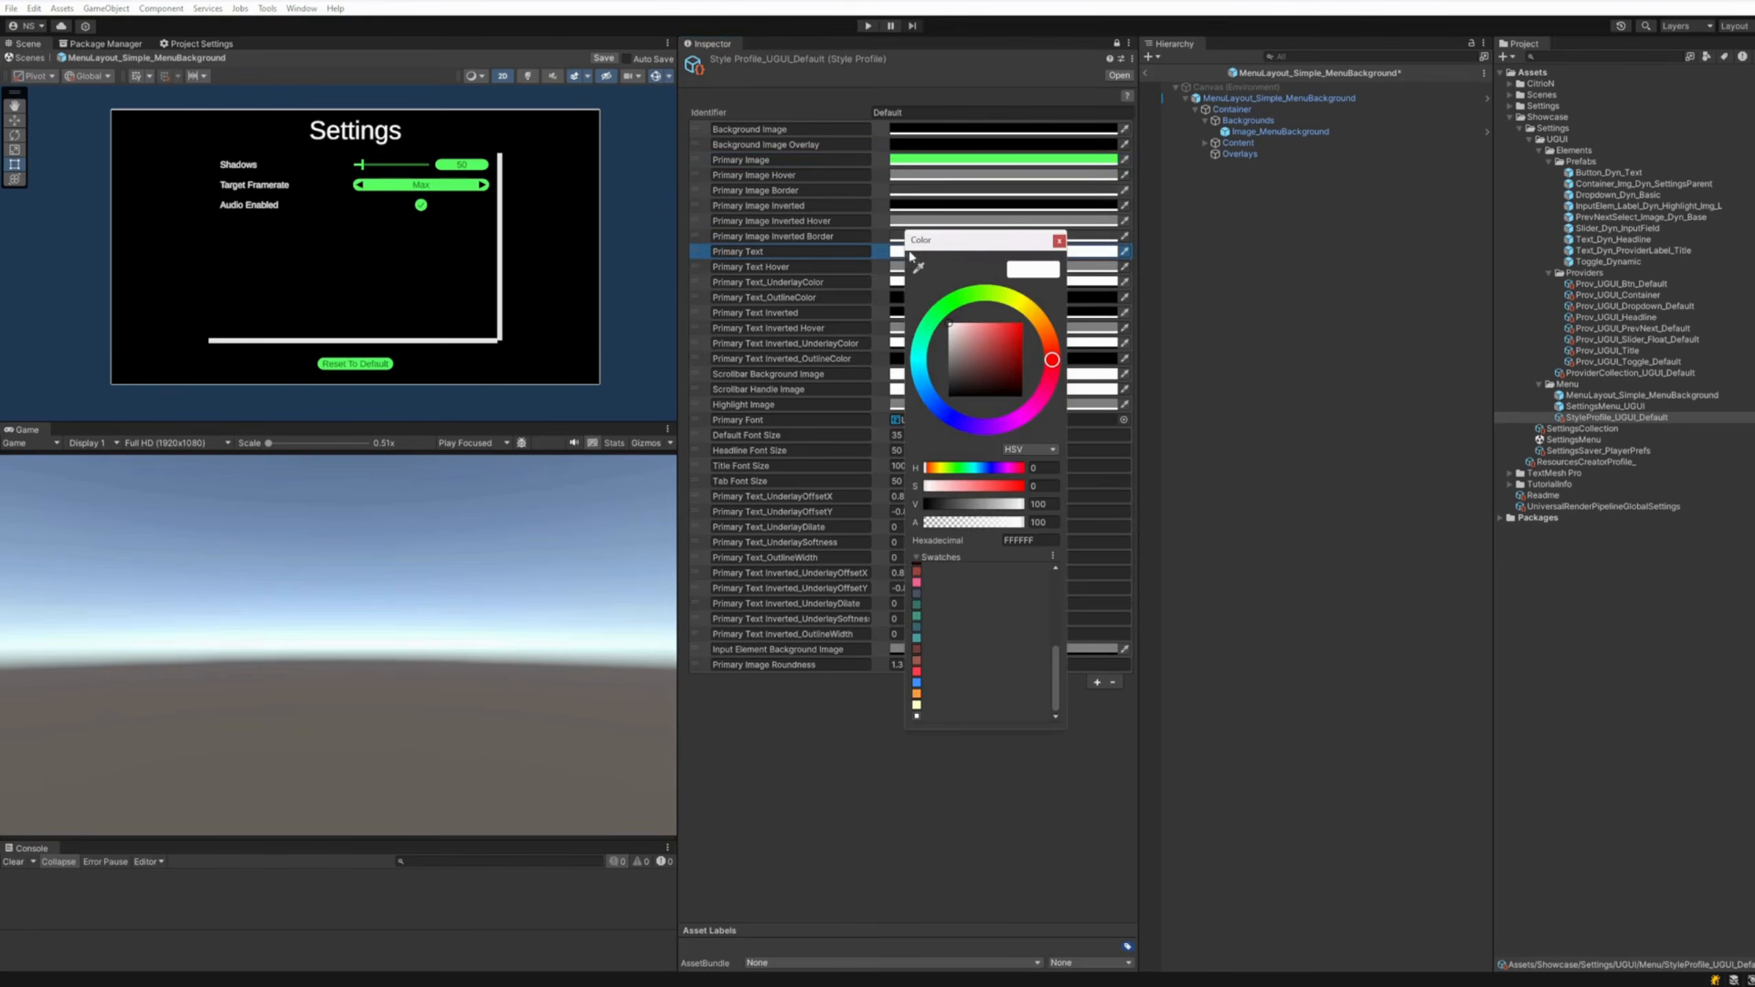
left_click(922, 160)
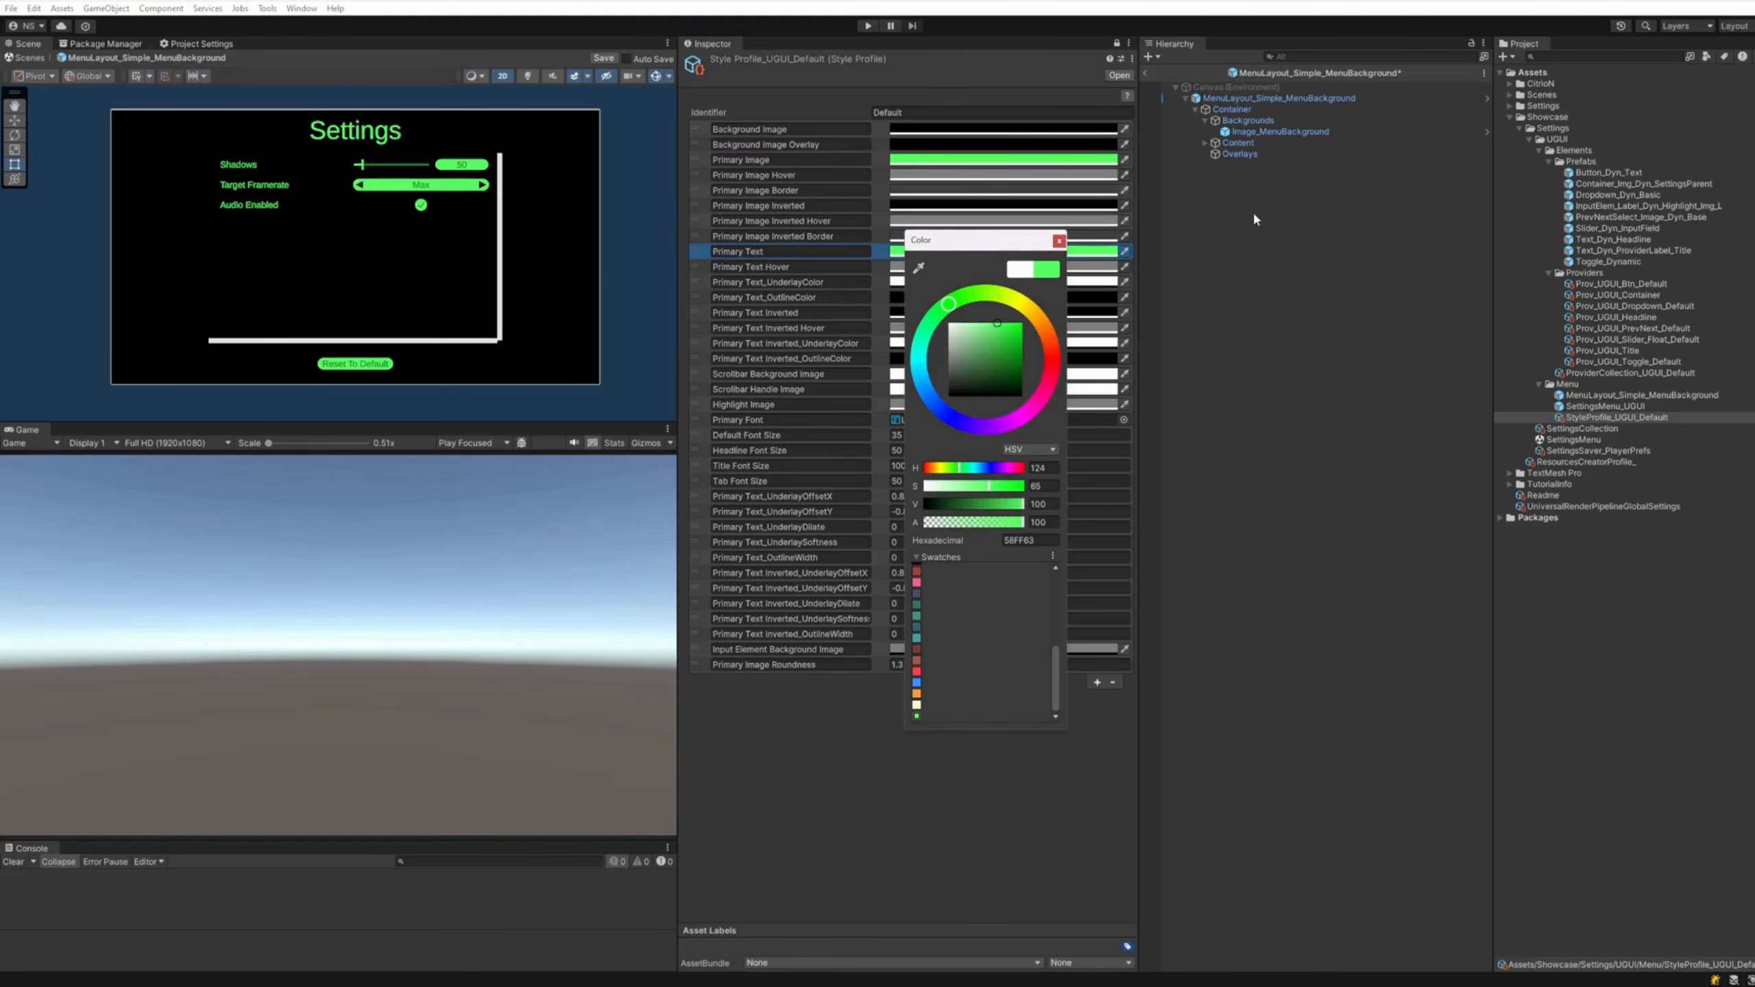
scroll(308, 171, "up", 6)
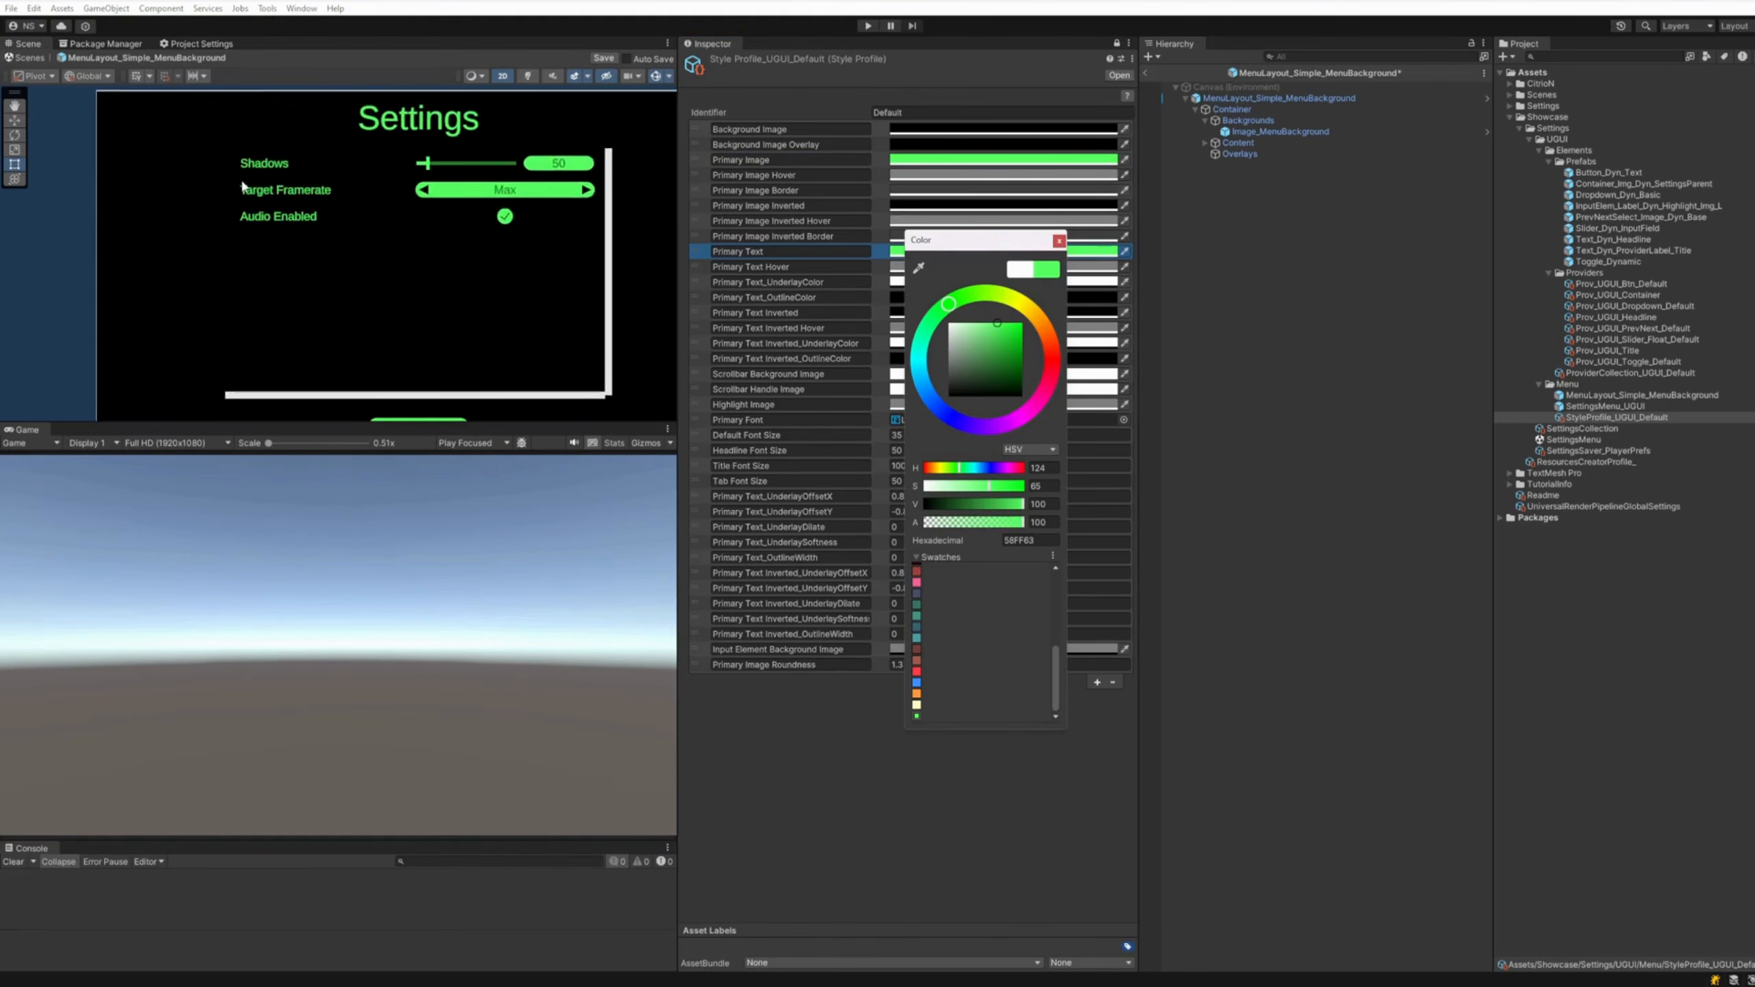
middle_click_drag(337, 156, 456, 181)
scroll(382, 186, "up", 4)
scroll(364, 187, "up", 2)
scroll(366, 192, "up", 1)
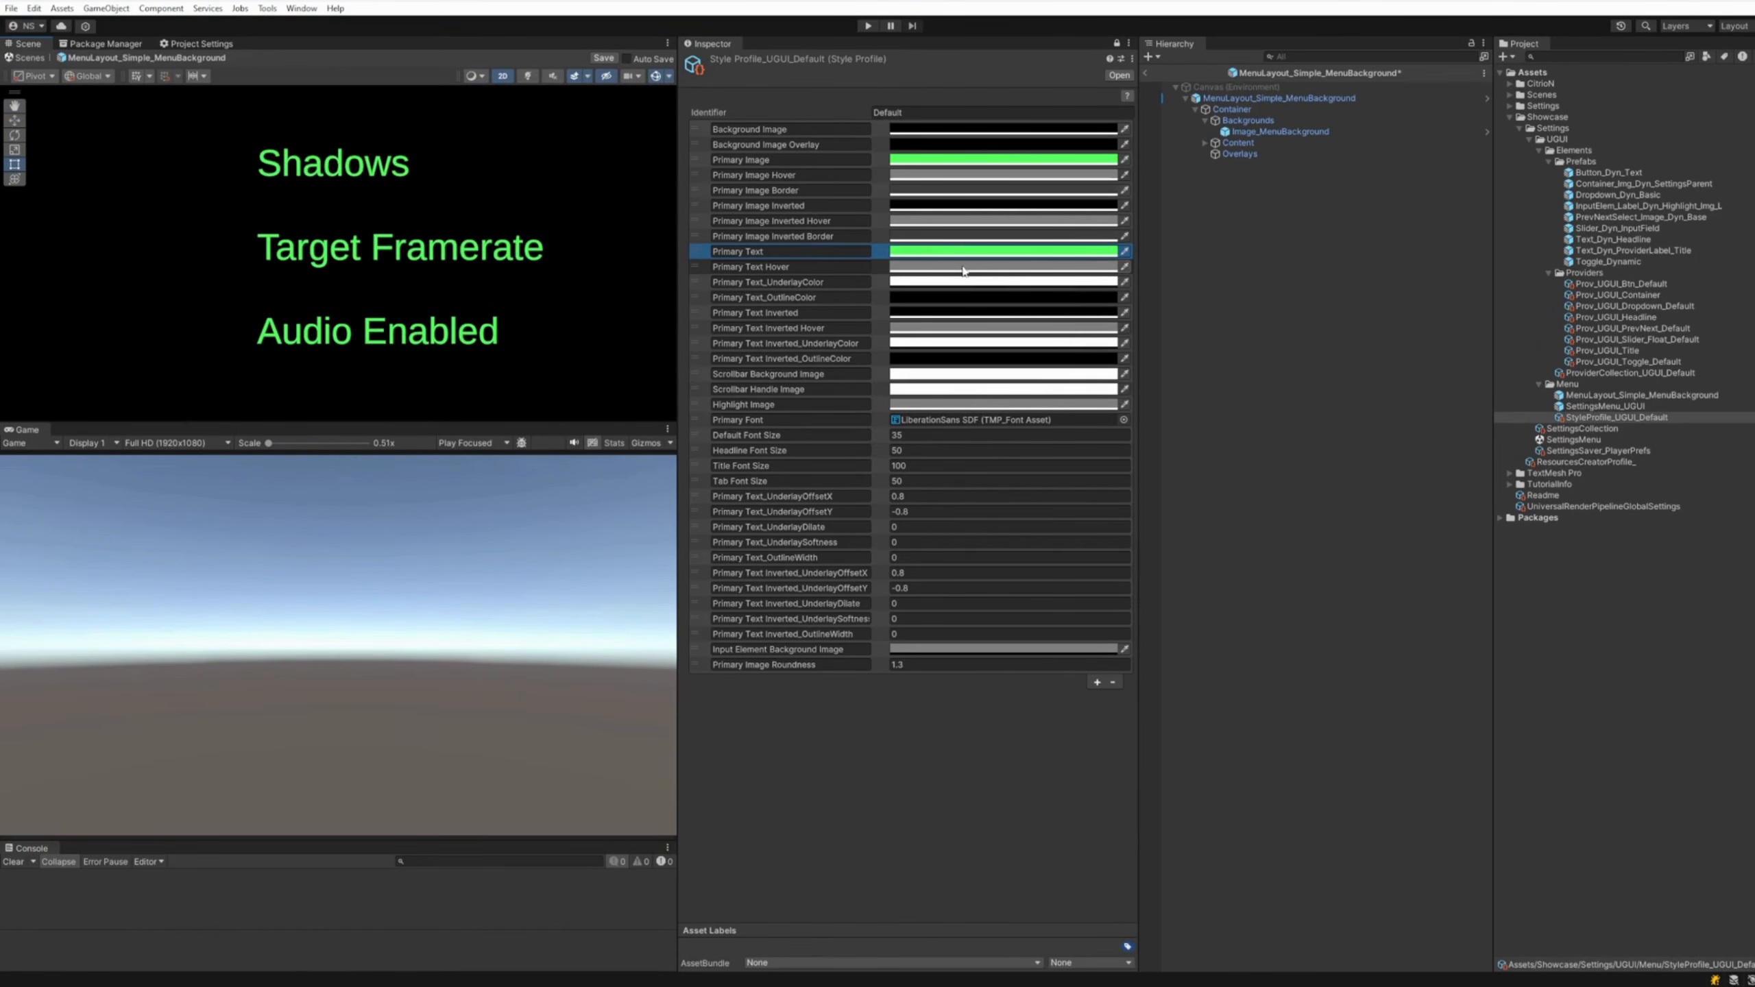
Make Primary Text_UnderlayColor fully opaque with alpha 100 and set it to 58FF63 by sampling the Primary Text green
left_click(925, 282)
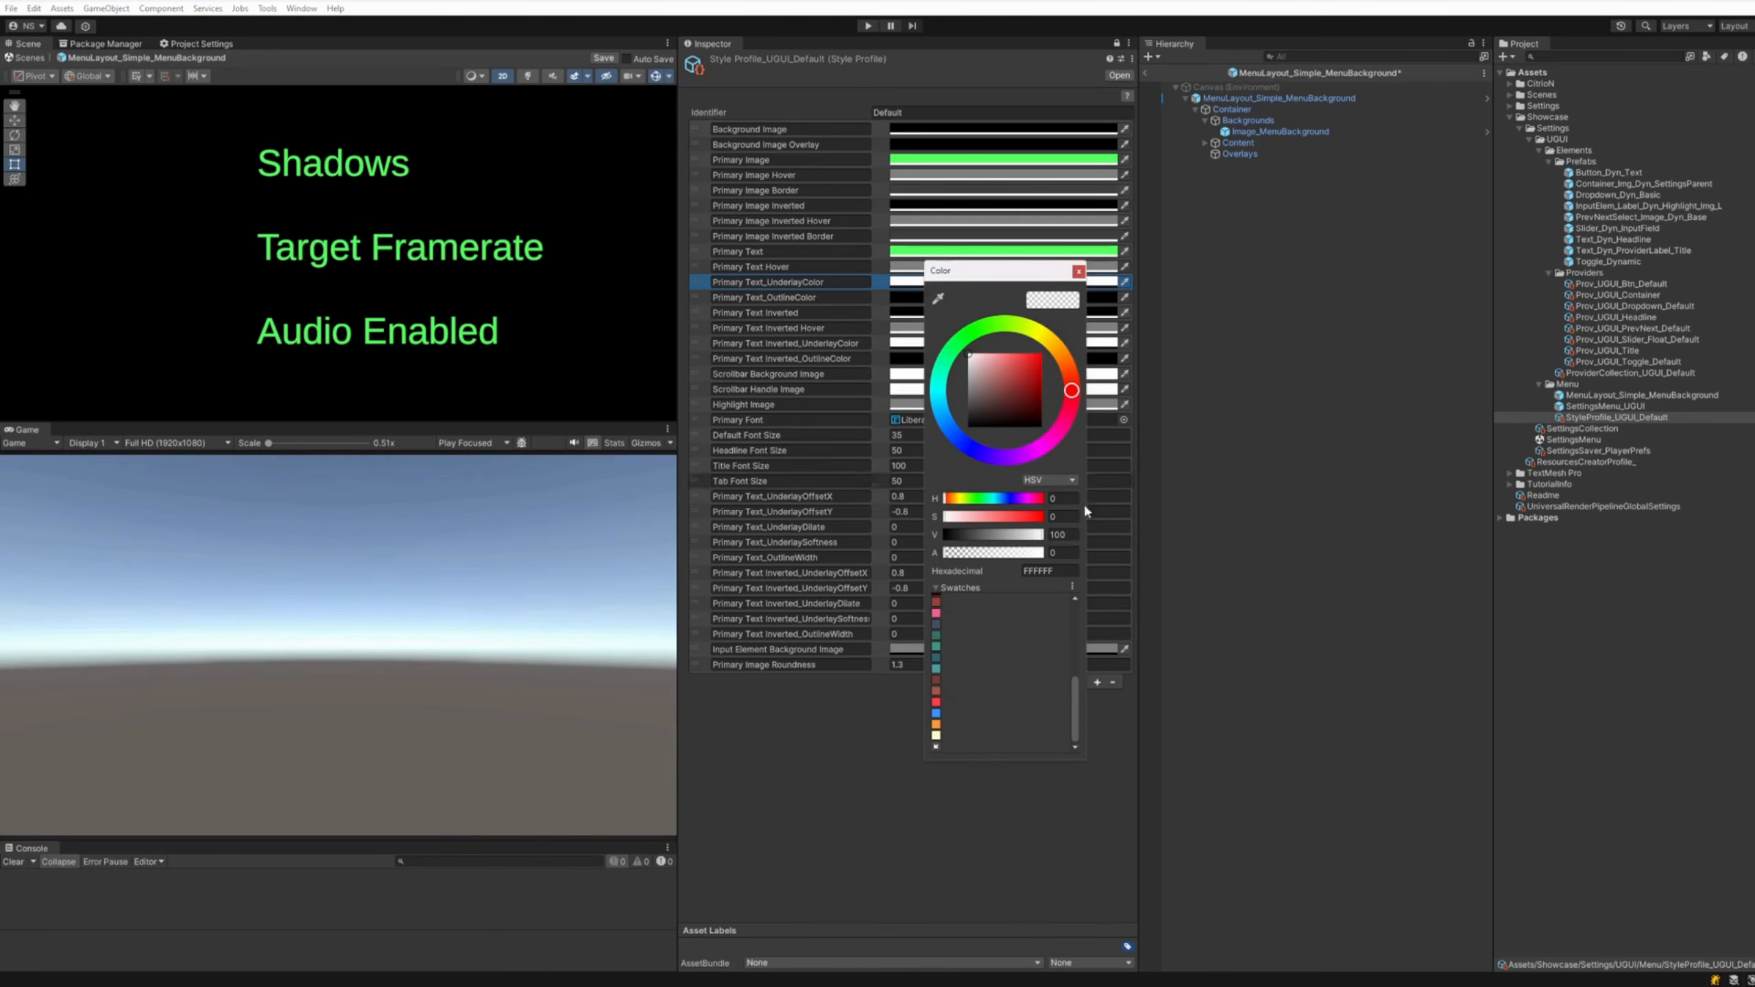
left_click_drag(1014, 553, 1049, 554)
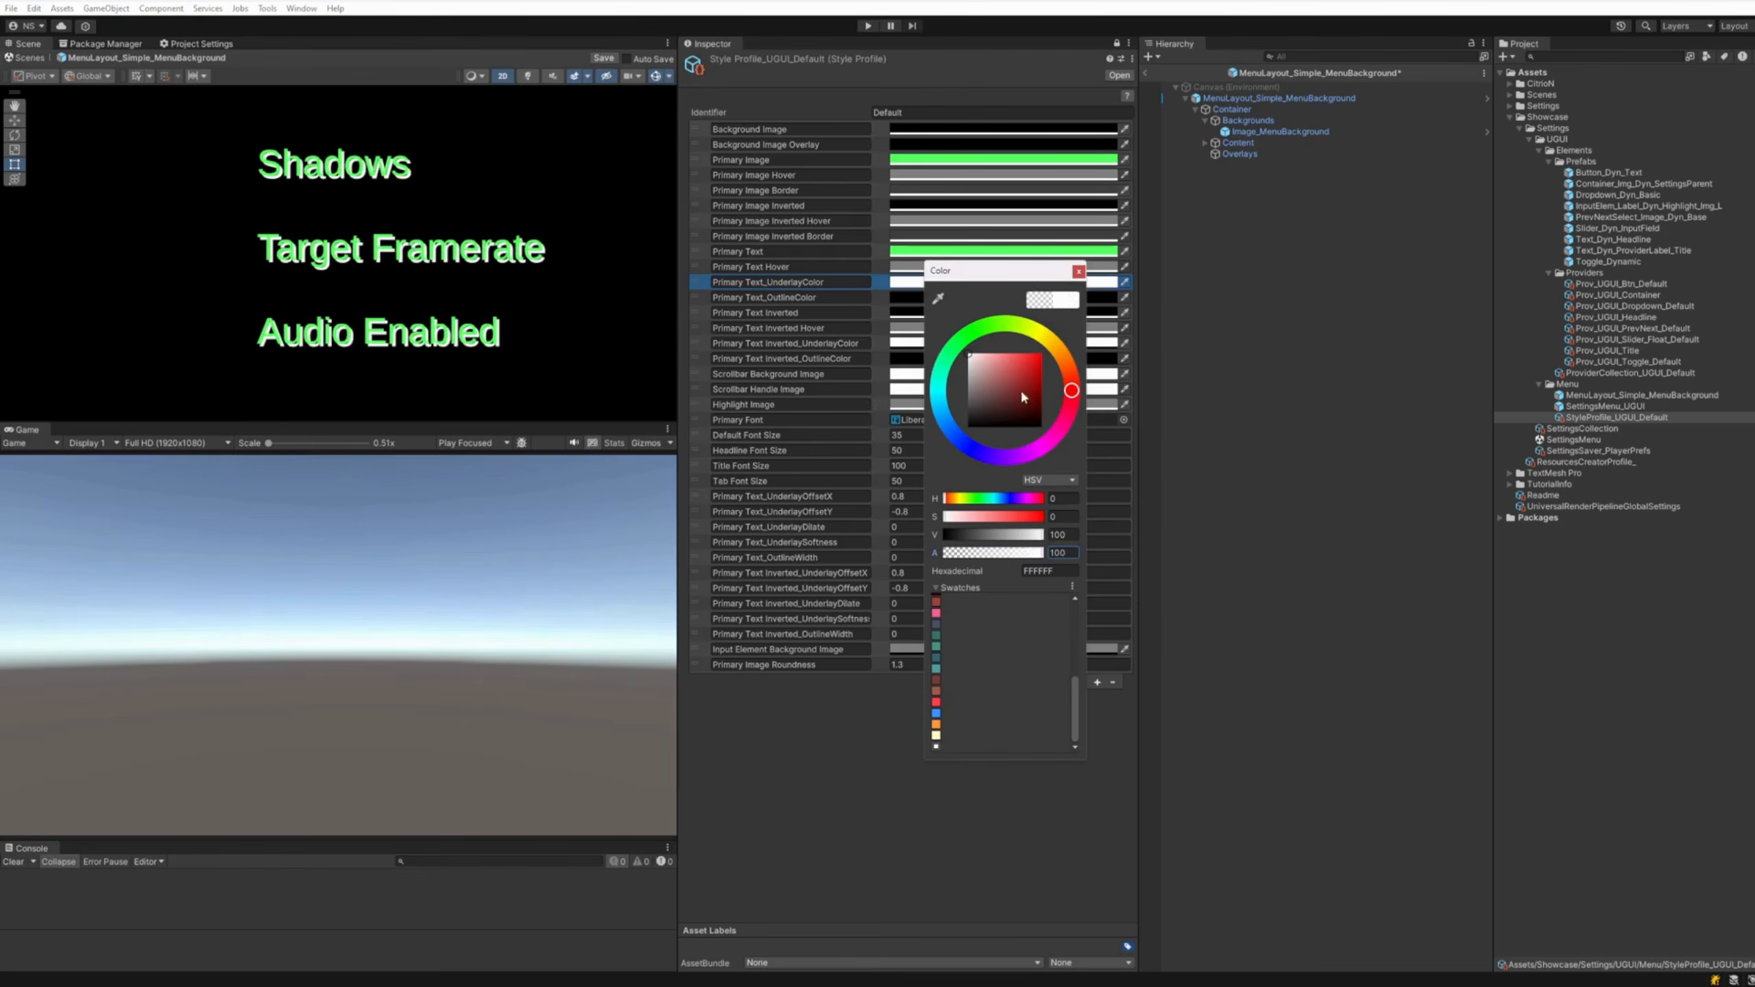
left_click(938, 298)
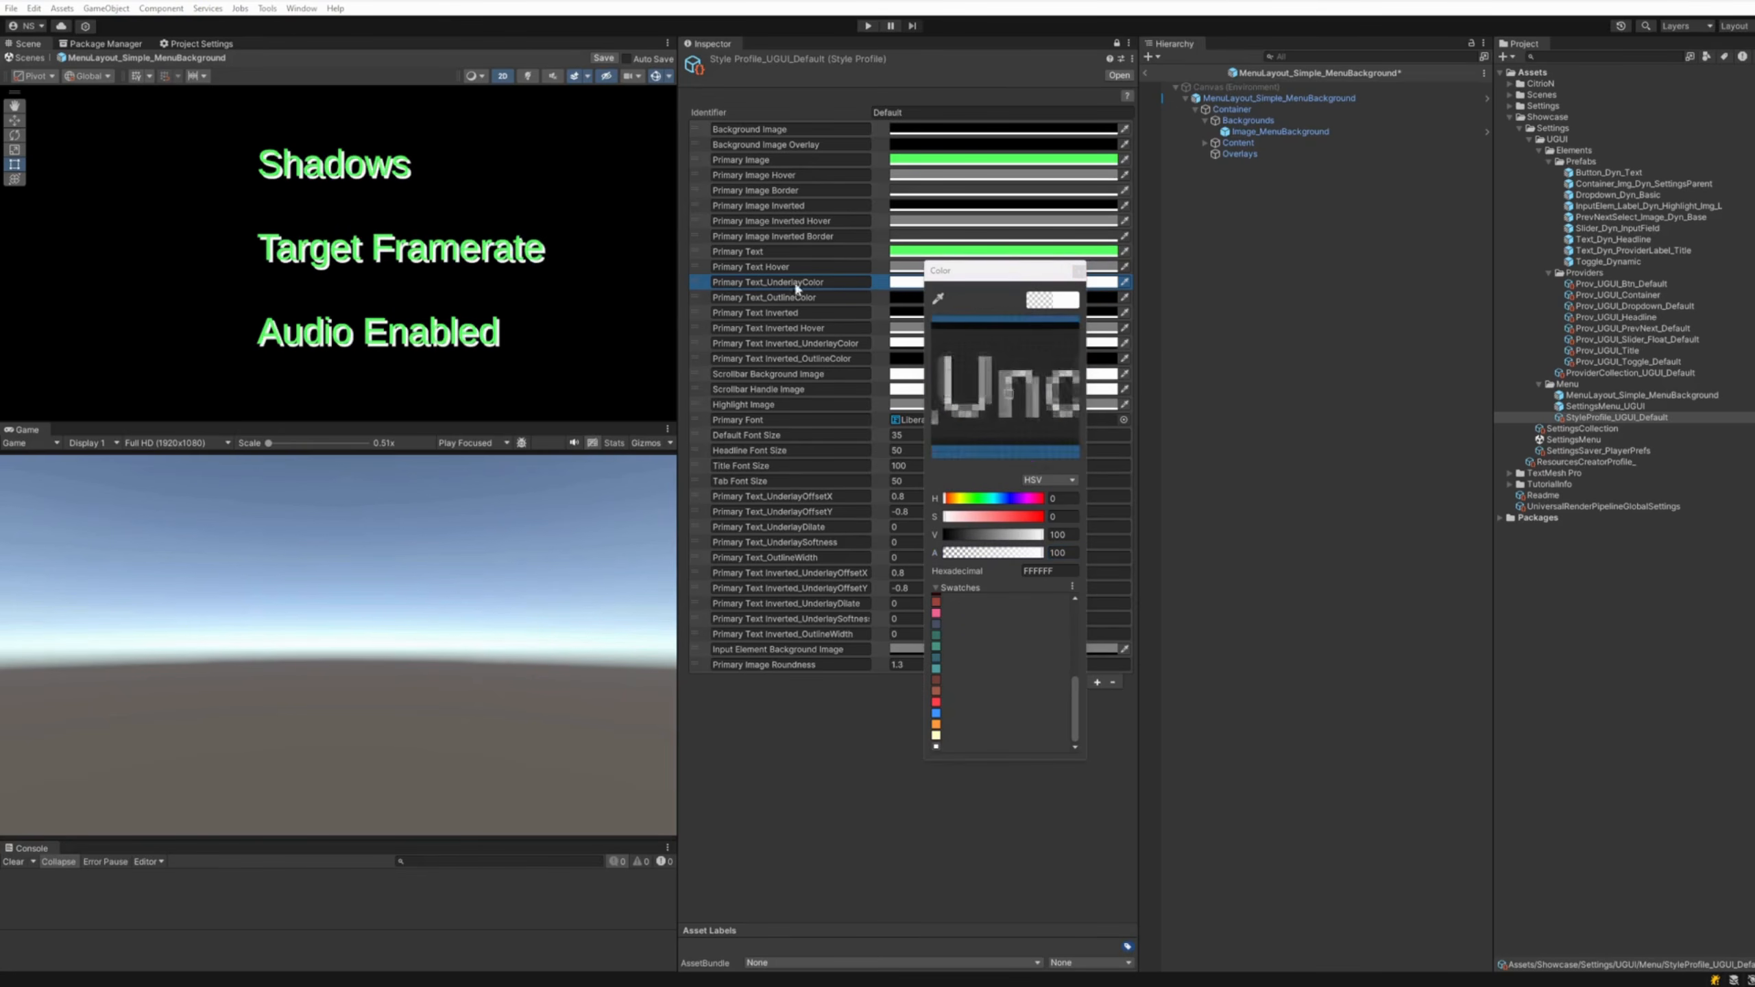
left_click(923, 259)
scroll(371, 168, "up", 3)
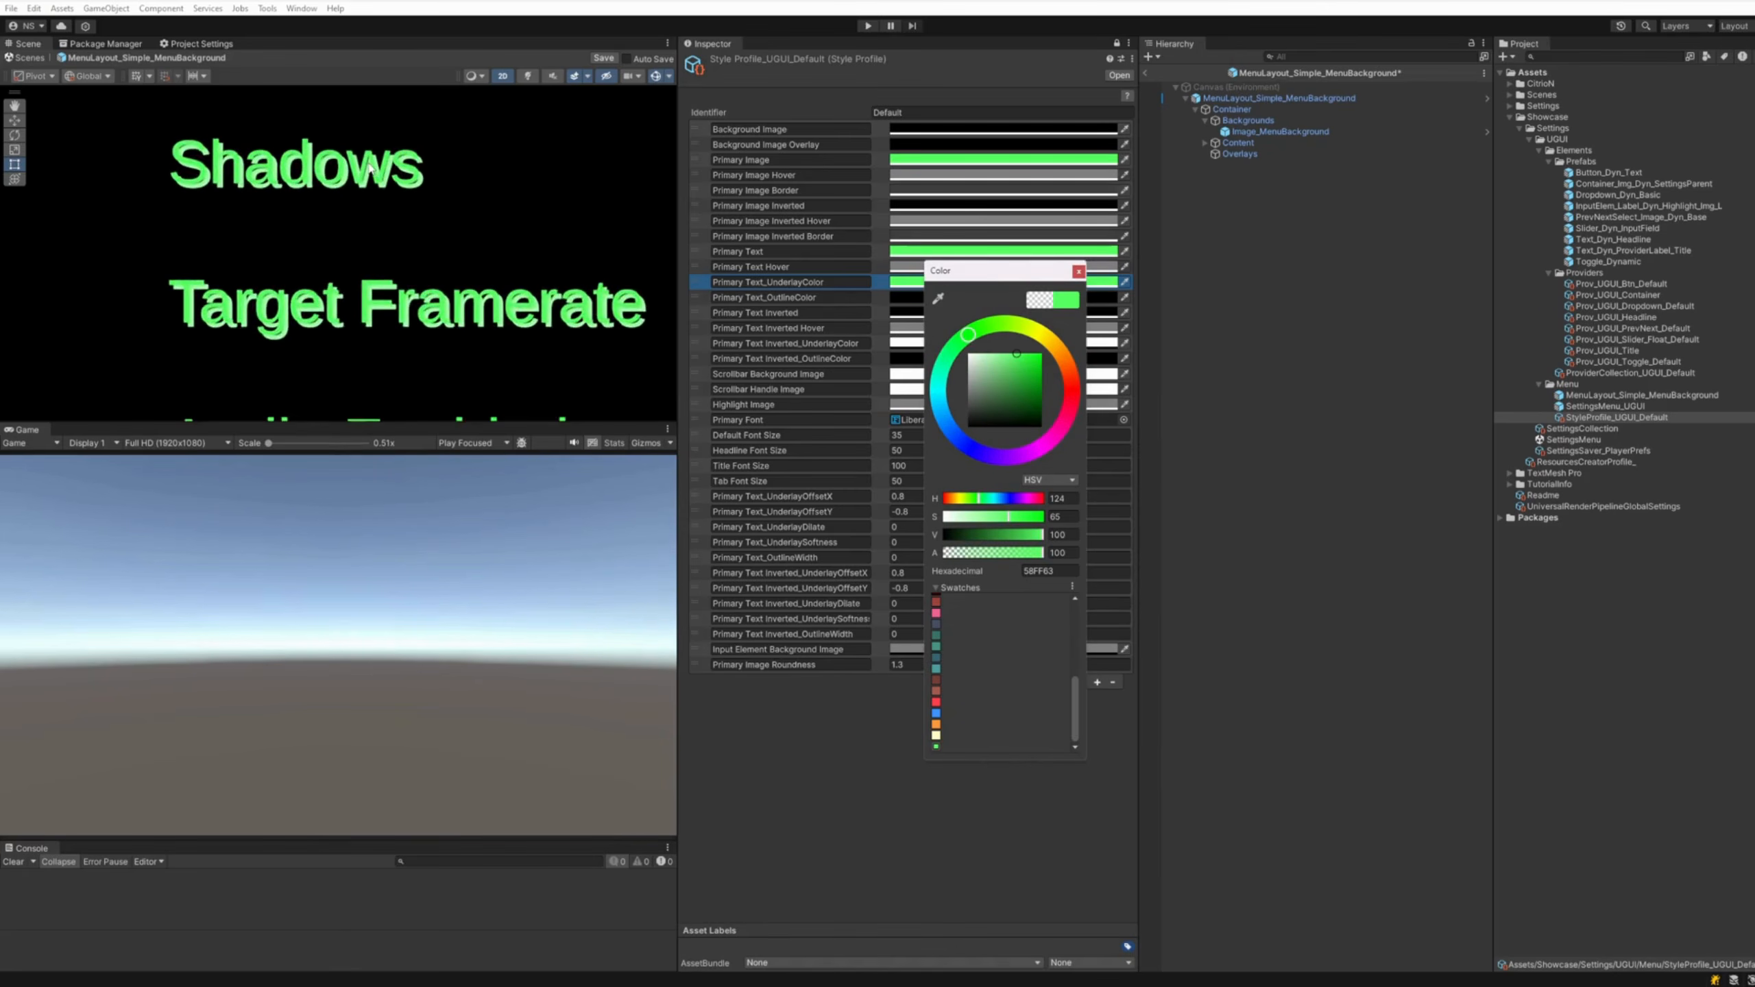
scroll(371, 168, "up", 5)
middle_click_drag(371, 168, 527, 248)
scroll(508, 240, "up", 1)
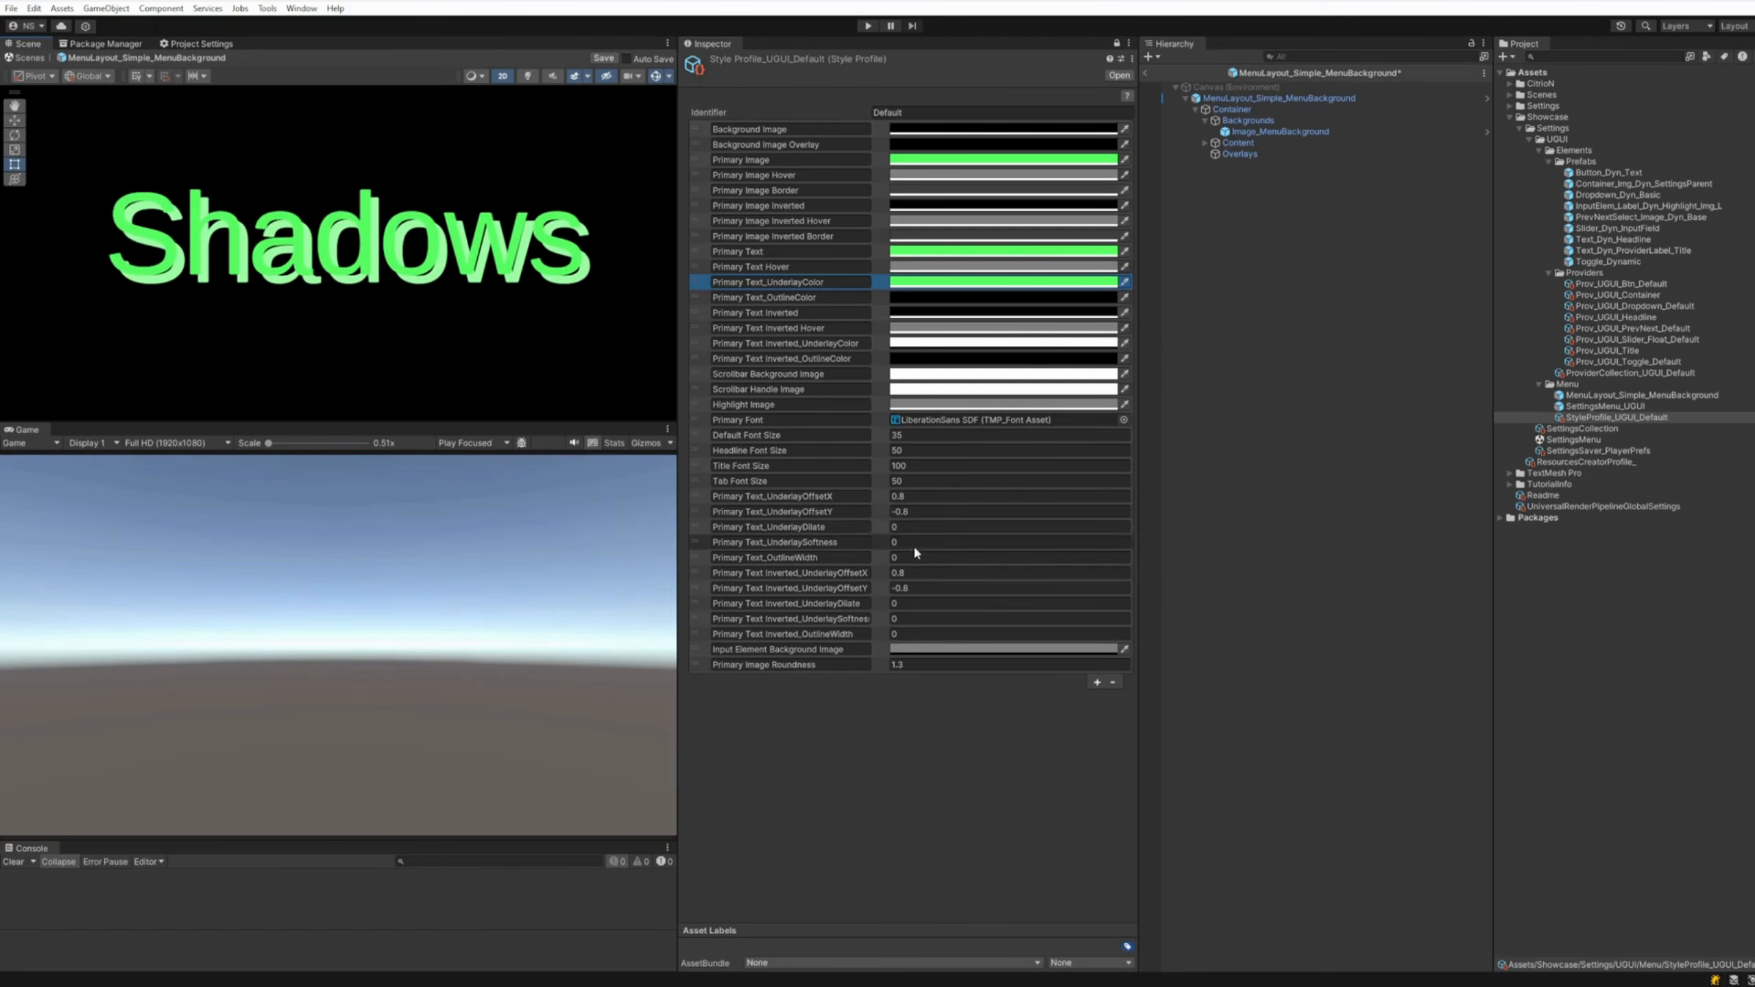
Set both Primary Text_UnderlayOffsetX and Primary Text_UnderlayOffsetY to 0
left_click(912, 495)
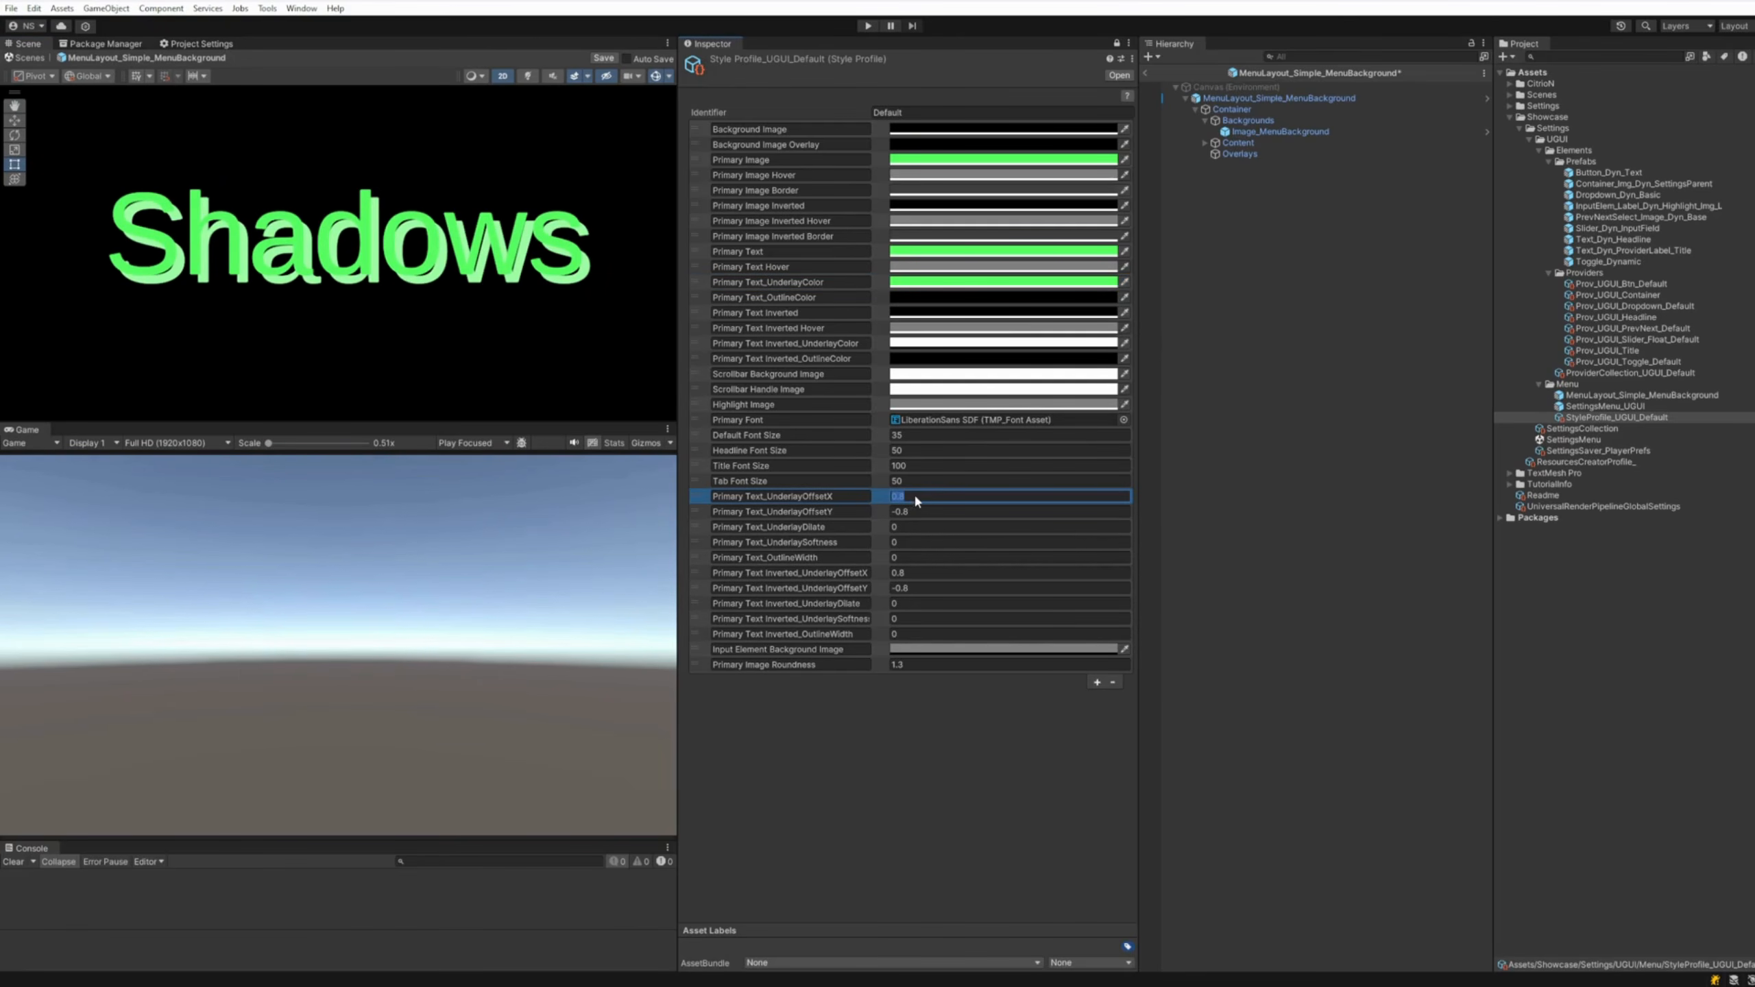
type("0")
key("Tab")
type("0")
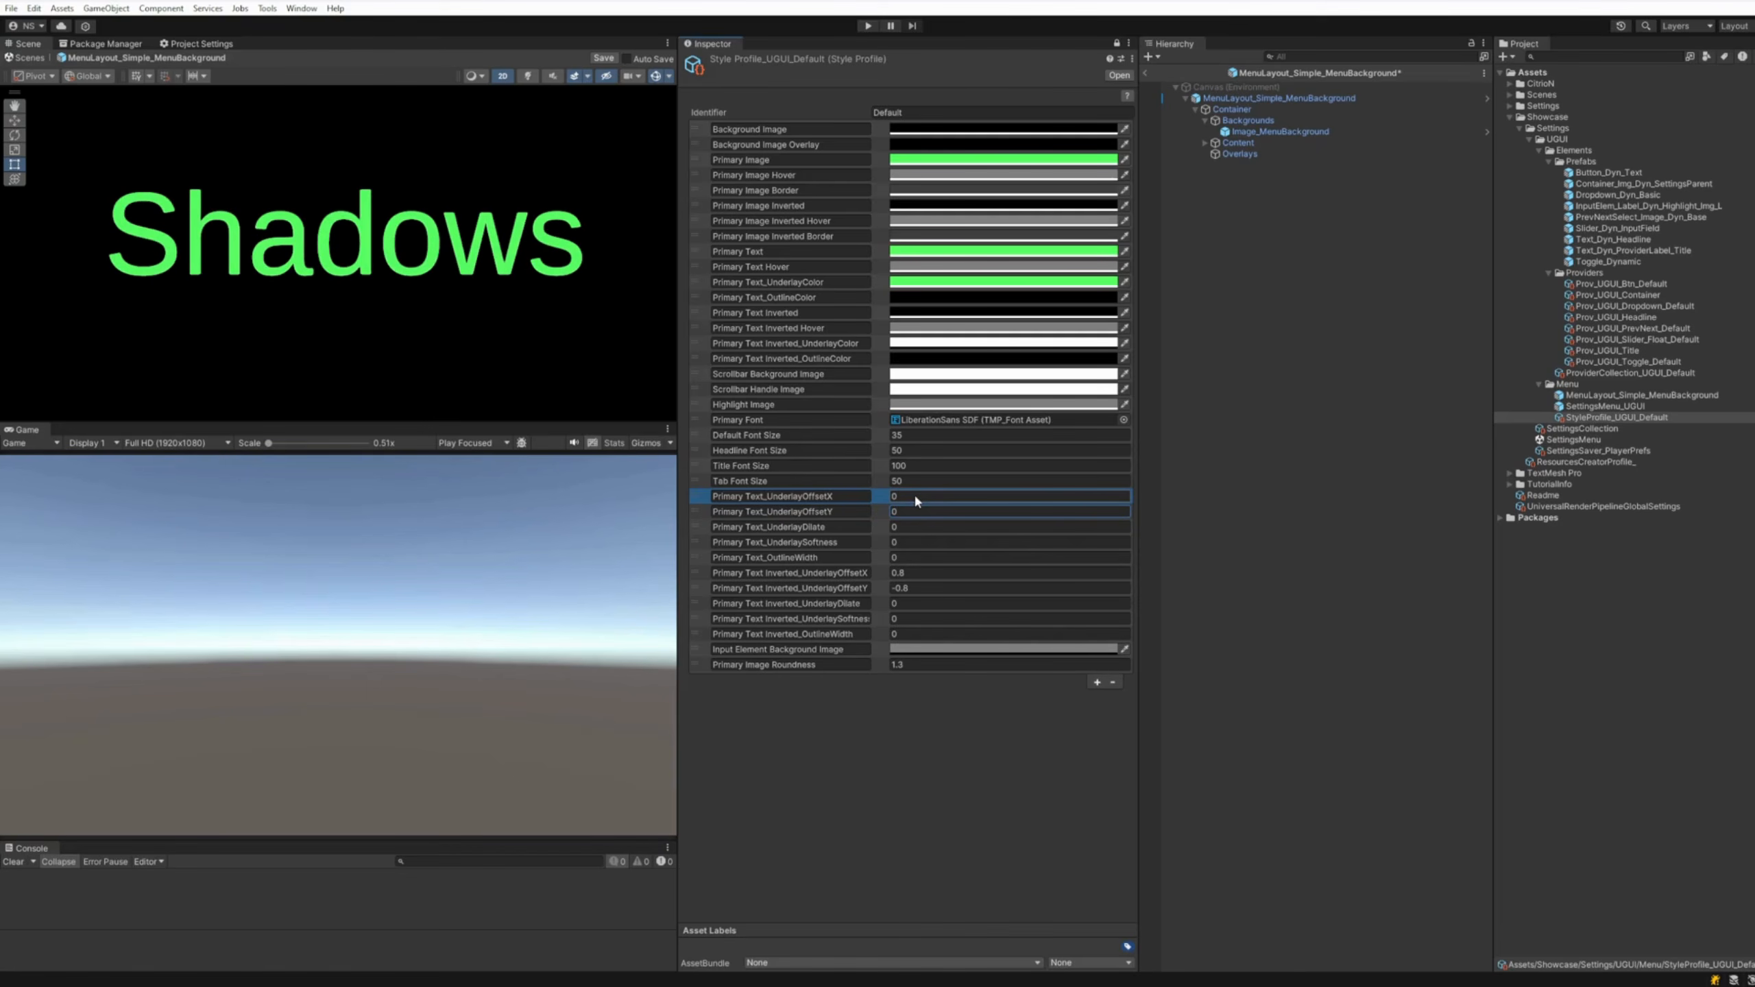
Set Primary Text_UnderlayDilate to 0.3 and Primary Text_UnderlaySoftness to 0.1
key("Tab")
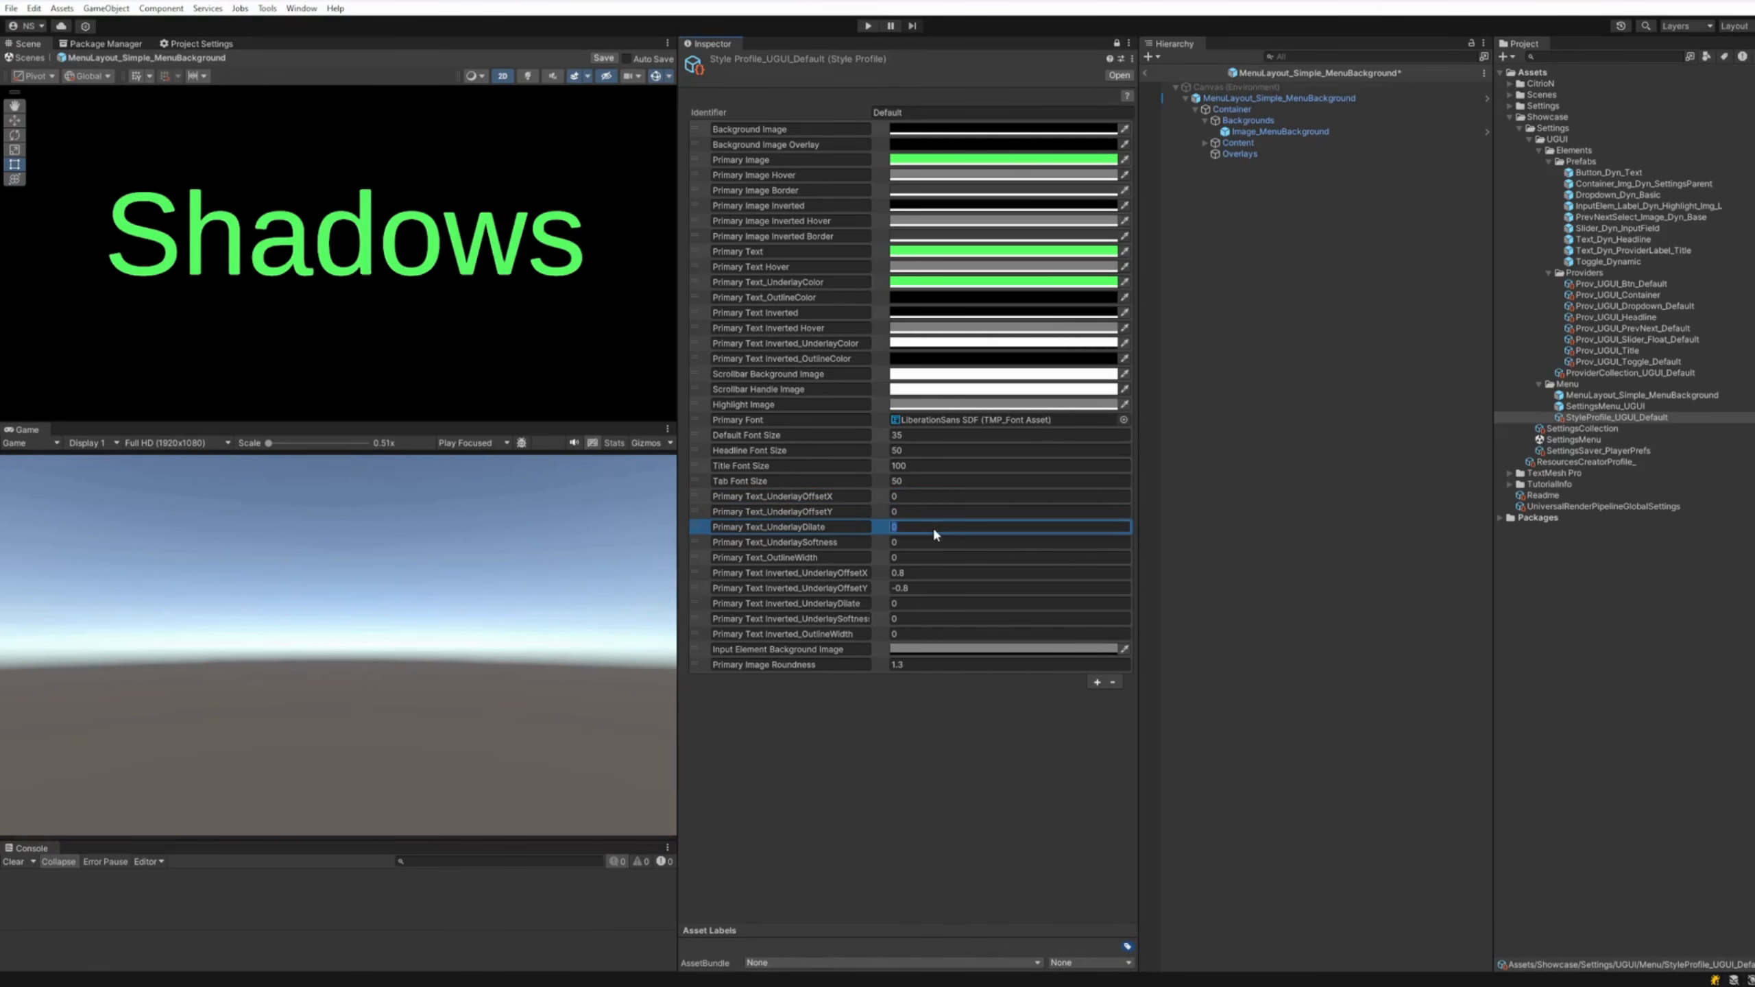
type(".3")
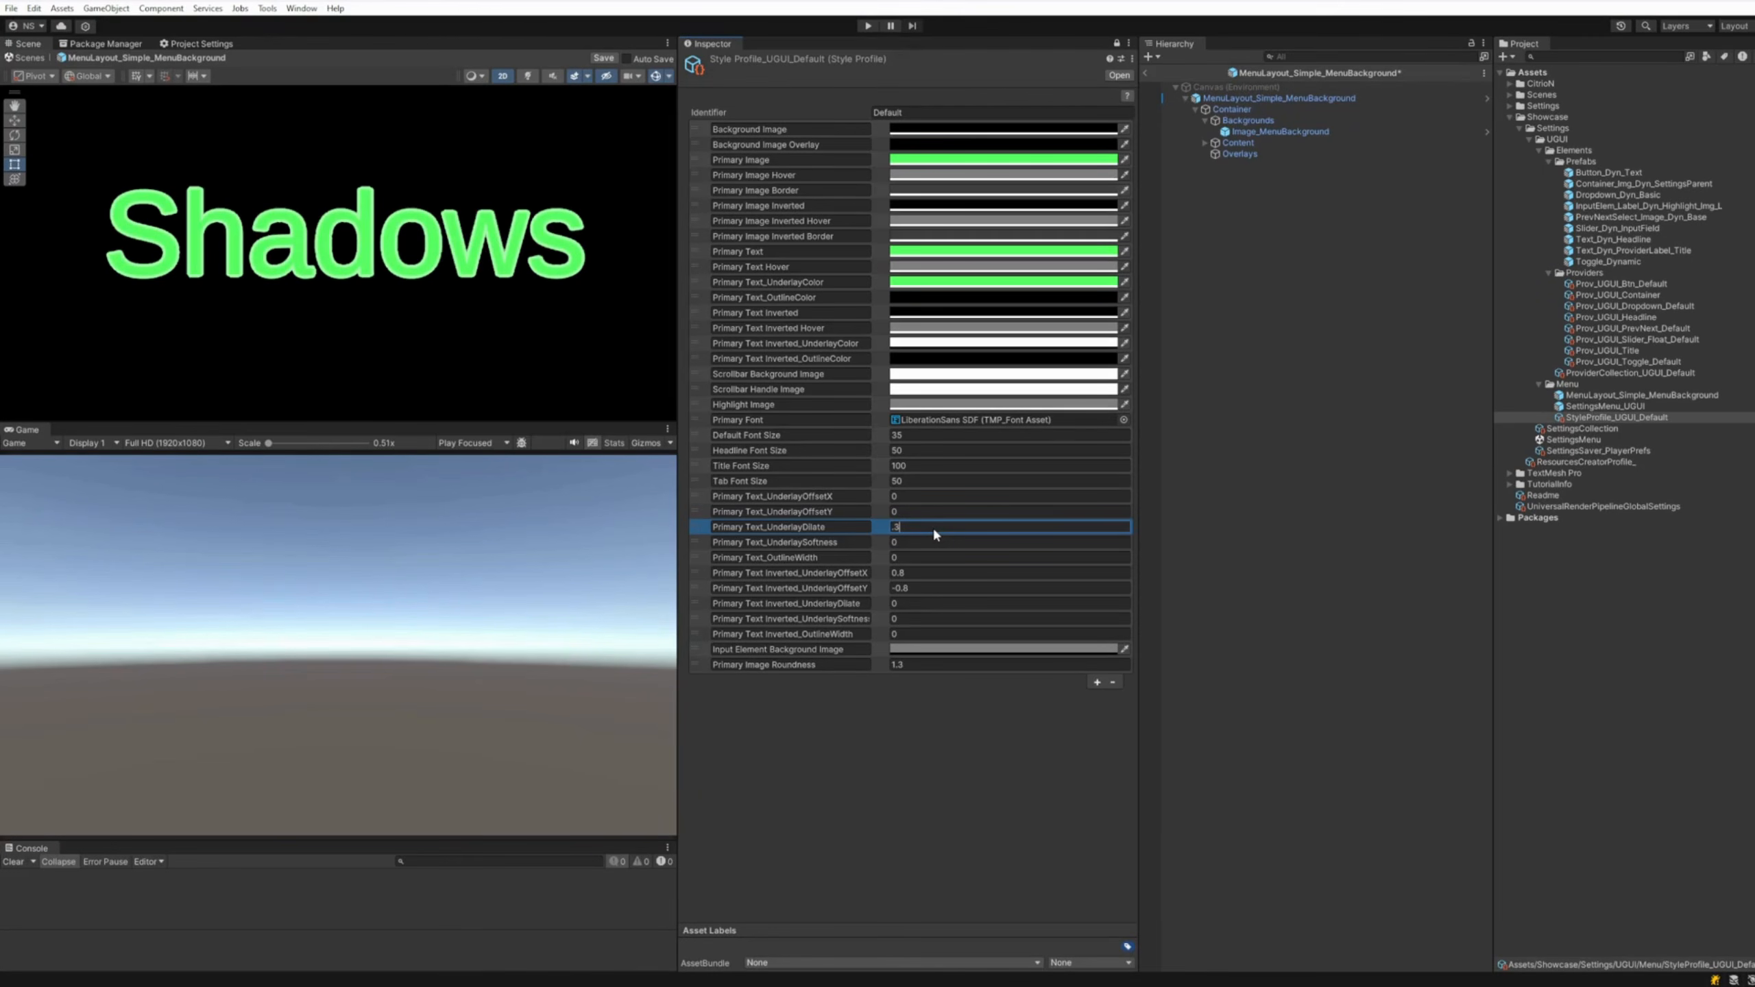
left_click(913, 540)
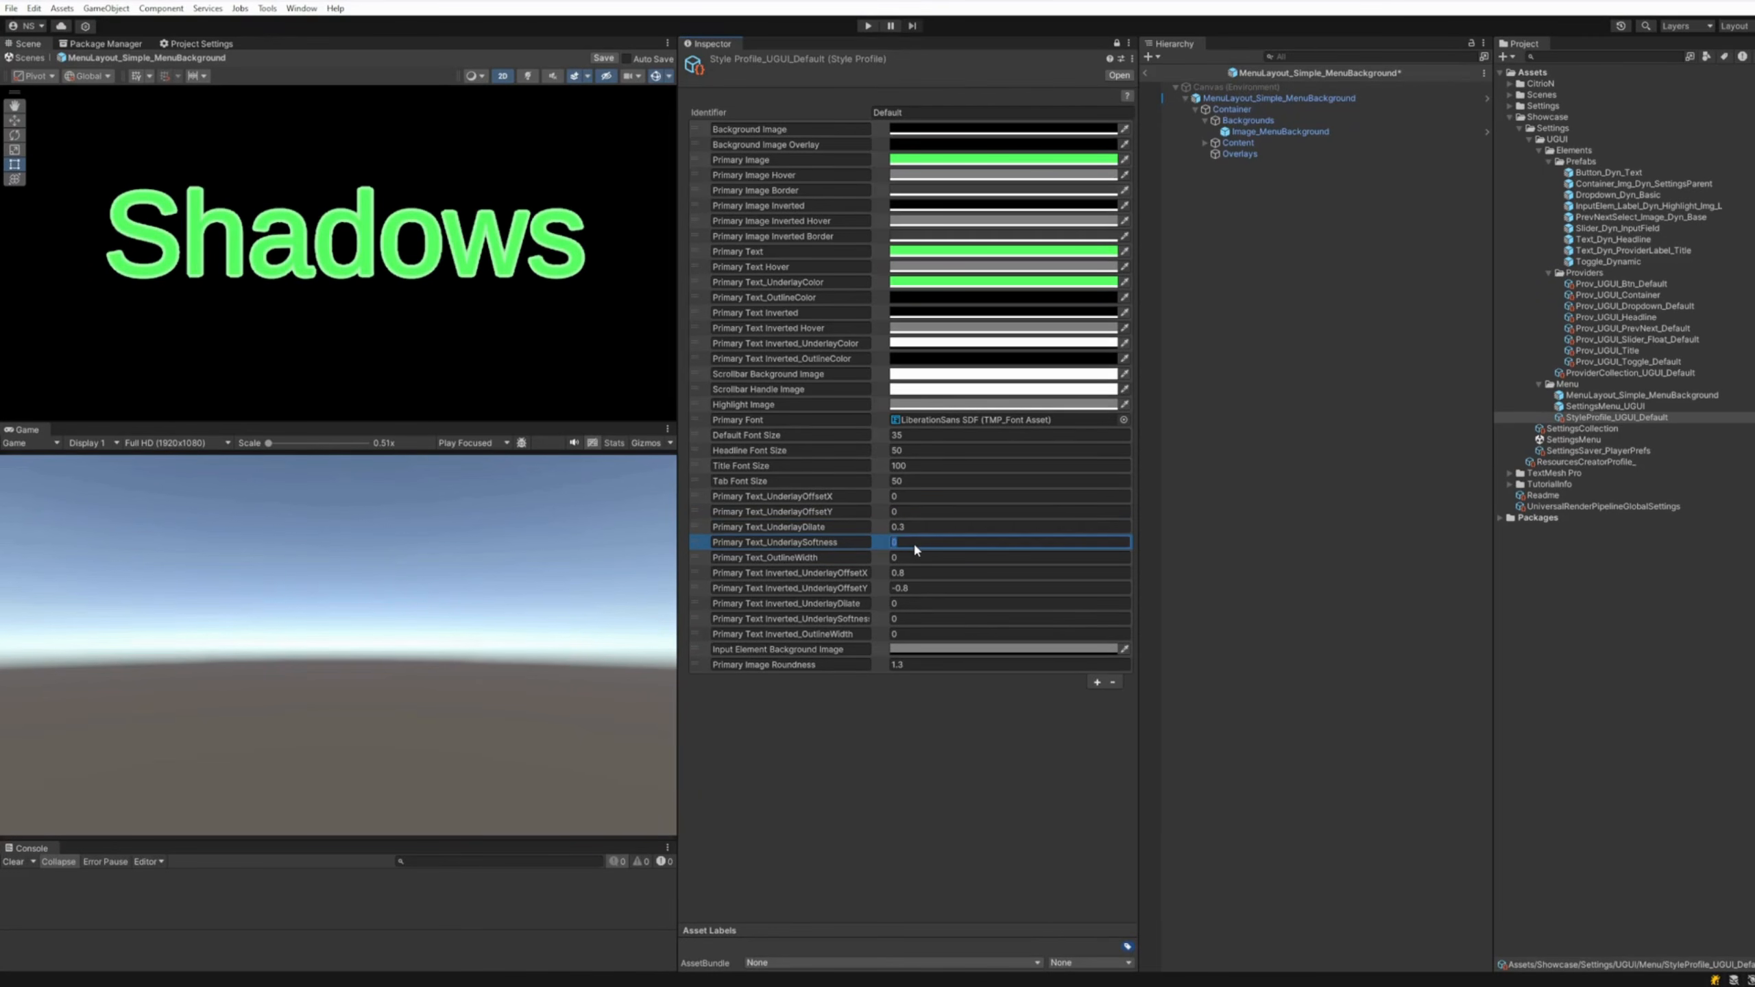
type("0.1")
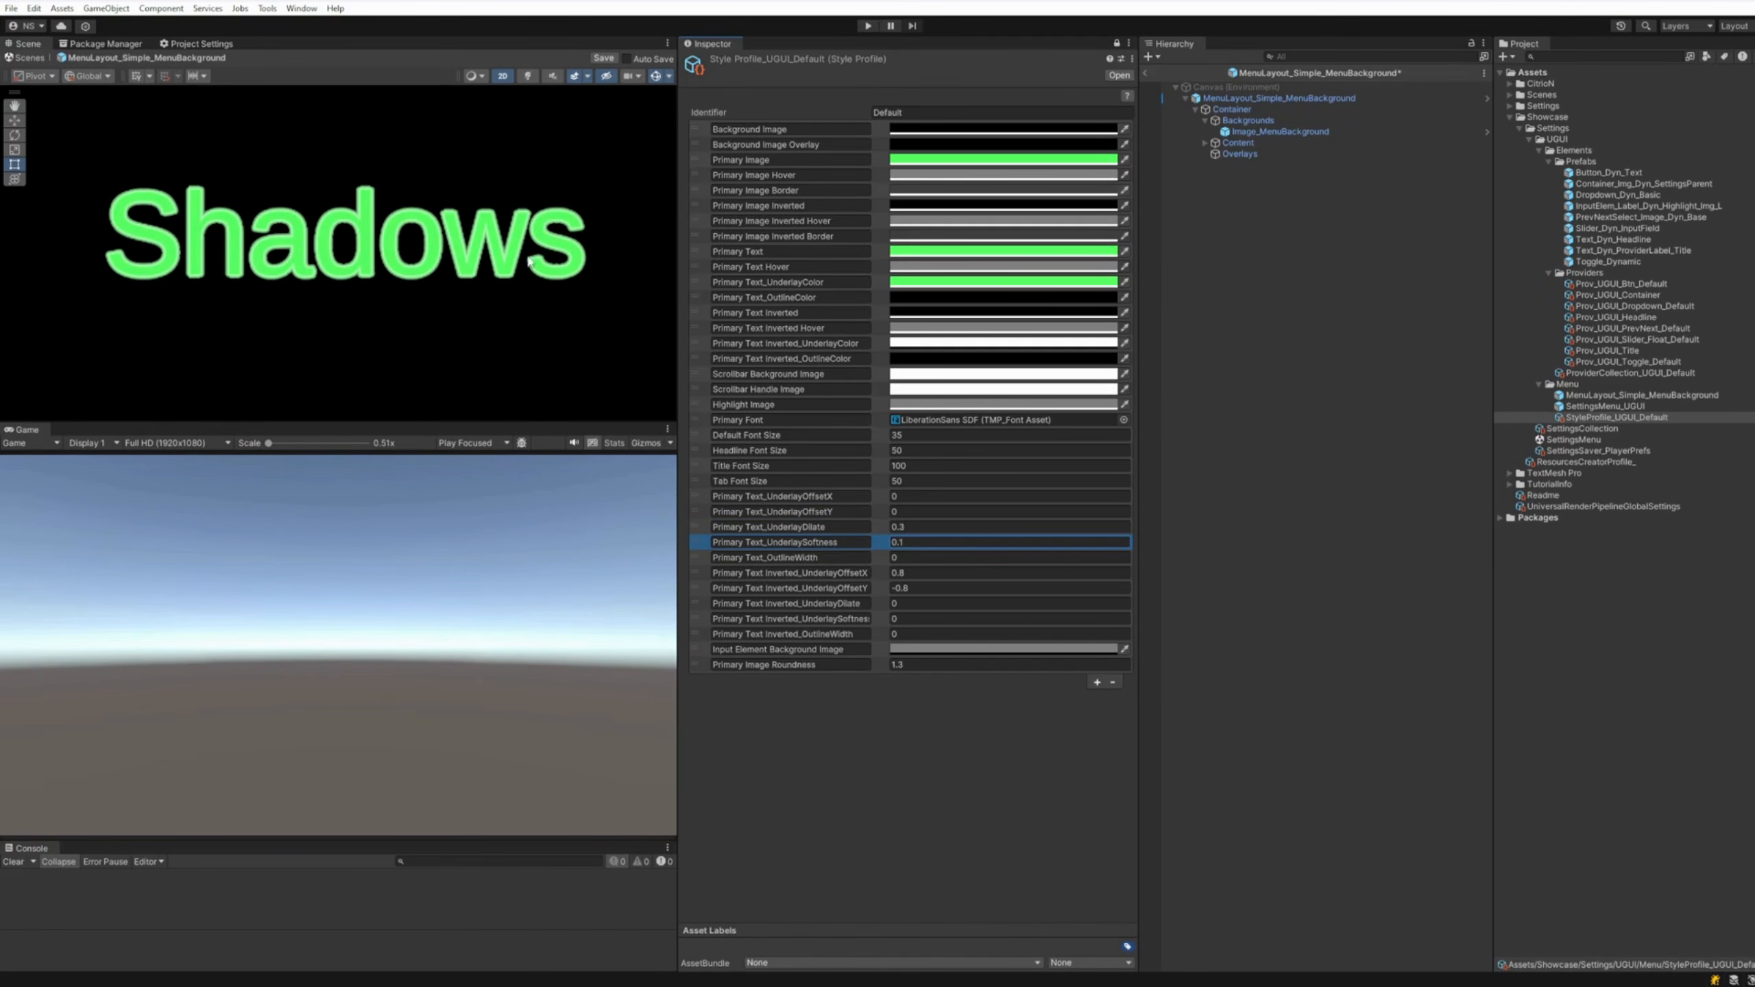
Set Primary Text Inverted_UnderlayColor to black 000000 and make it fully opaque with alpha 100
scroll(474, 228, "down", 10)
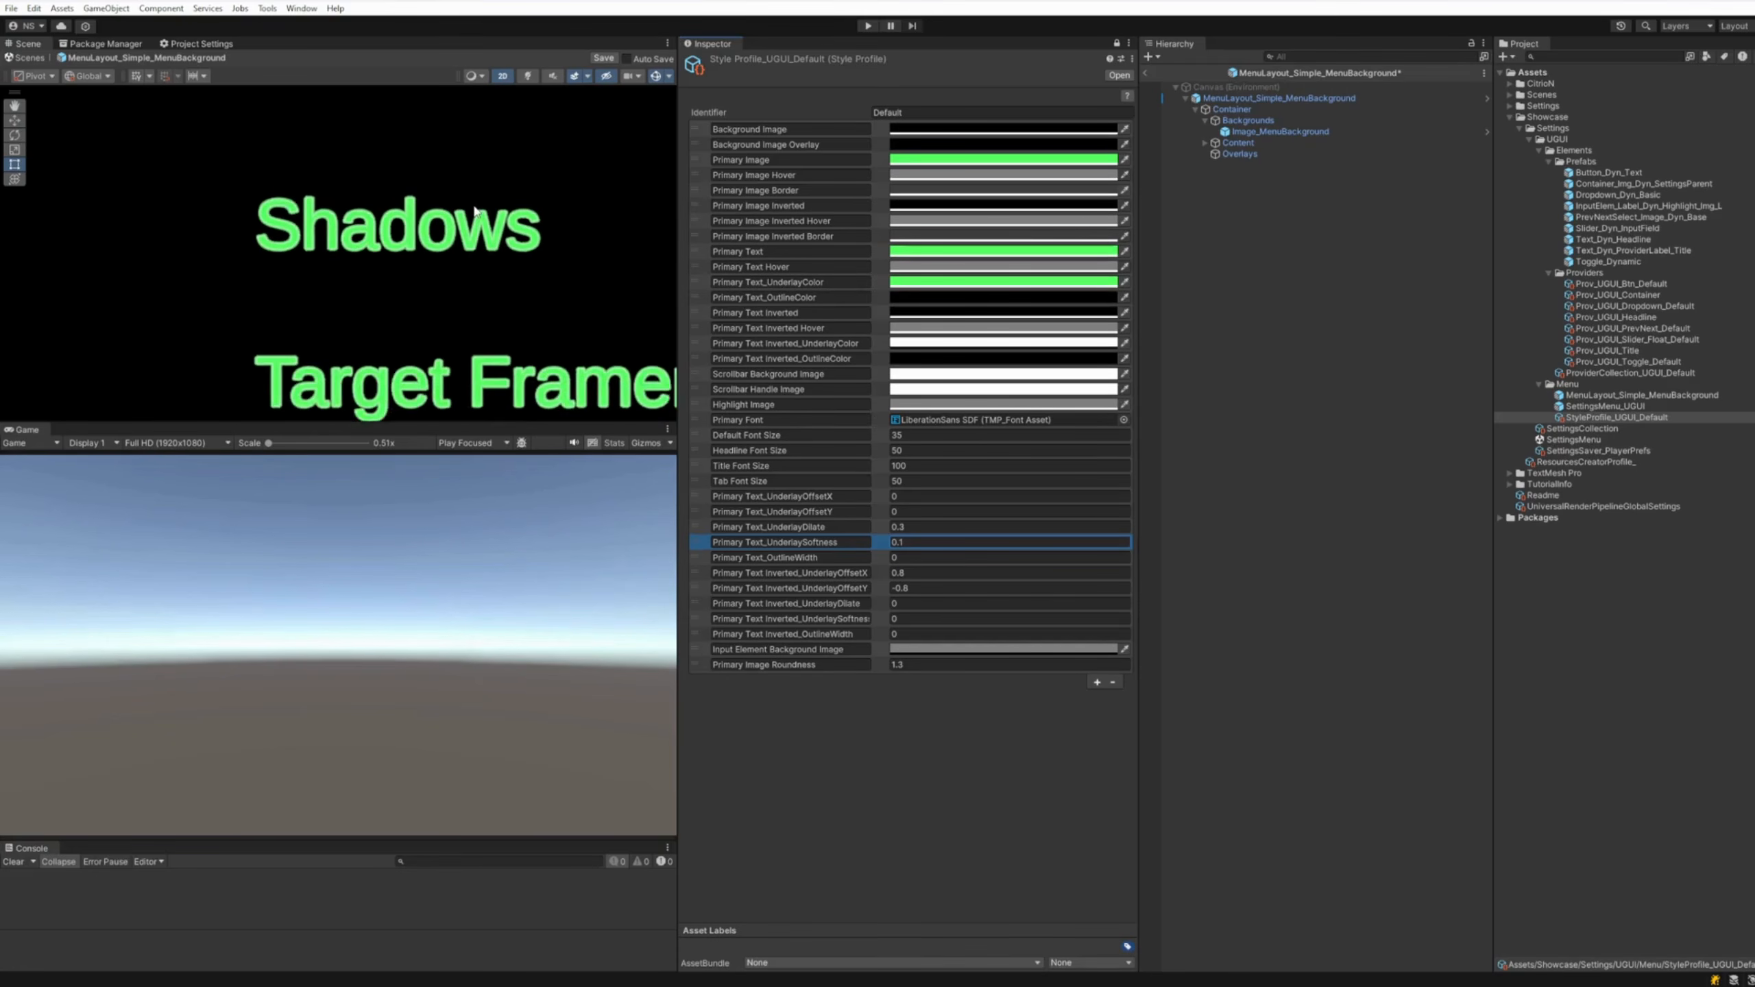
scroll(474, 229, "down", 5)
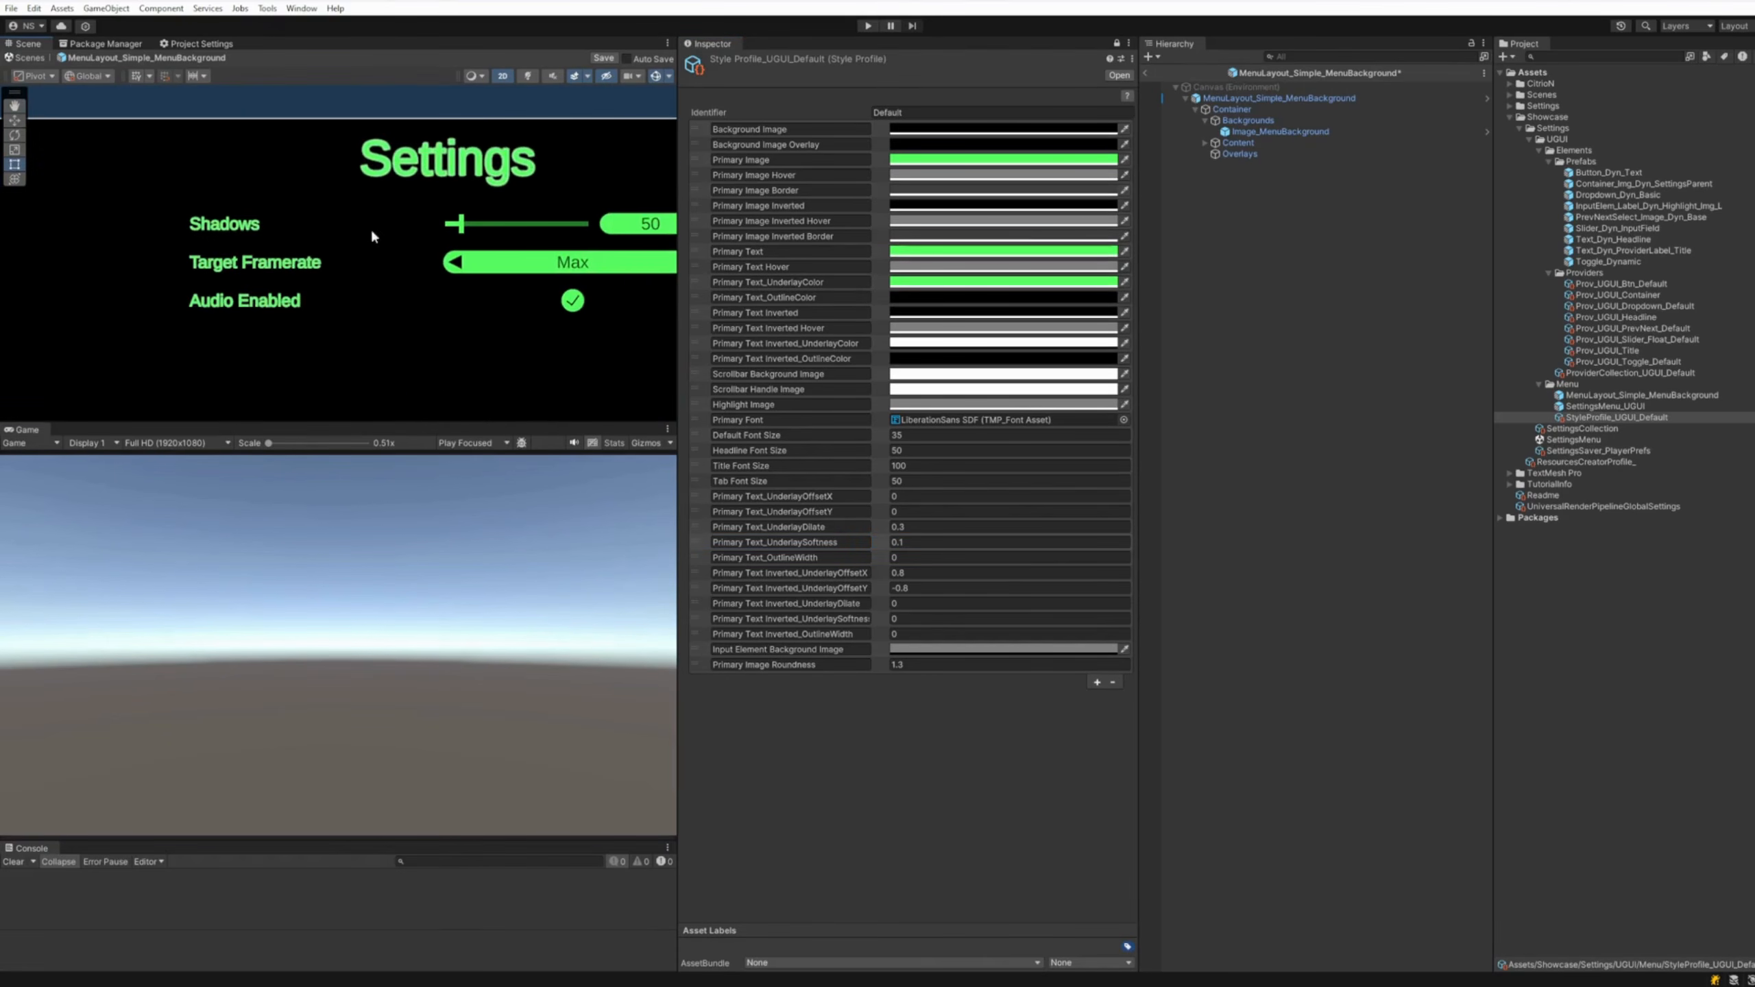
middle_click_drag(598, 243, 512, 230)
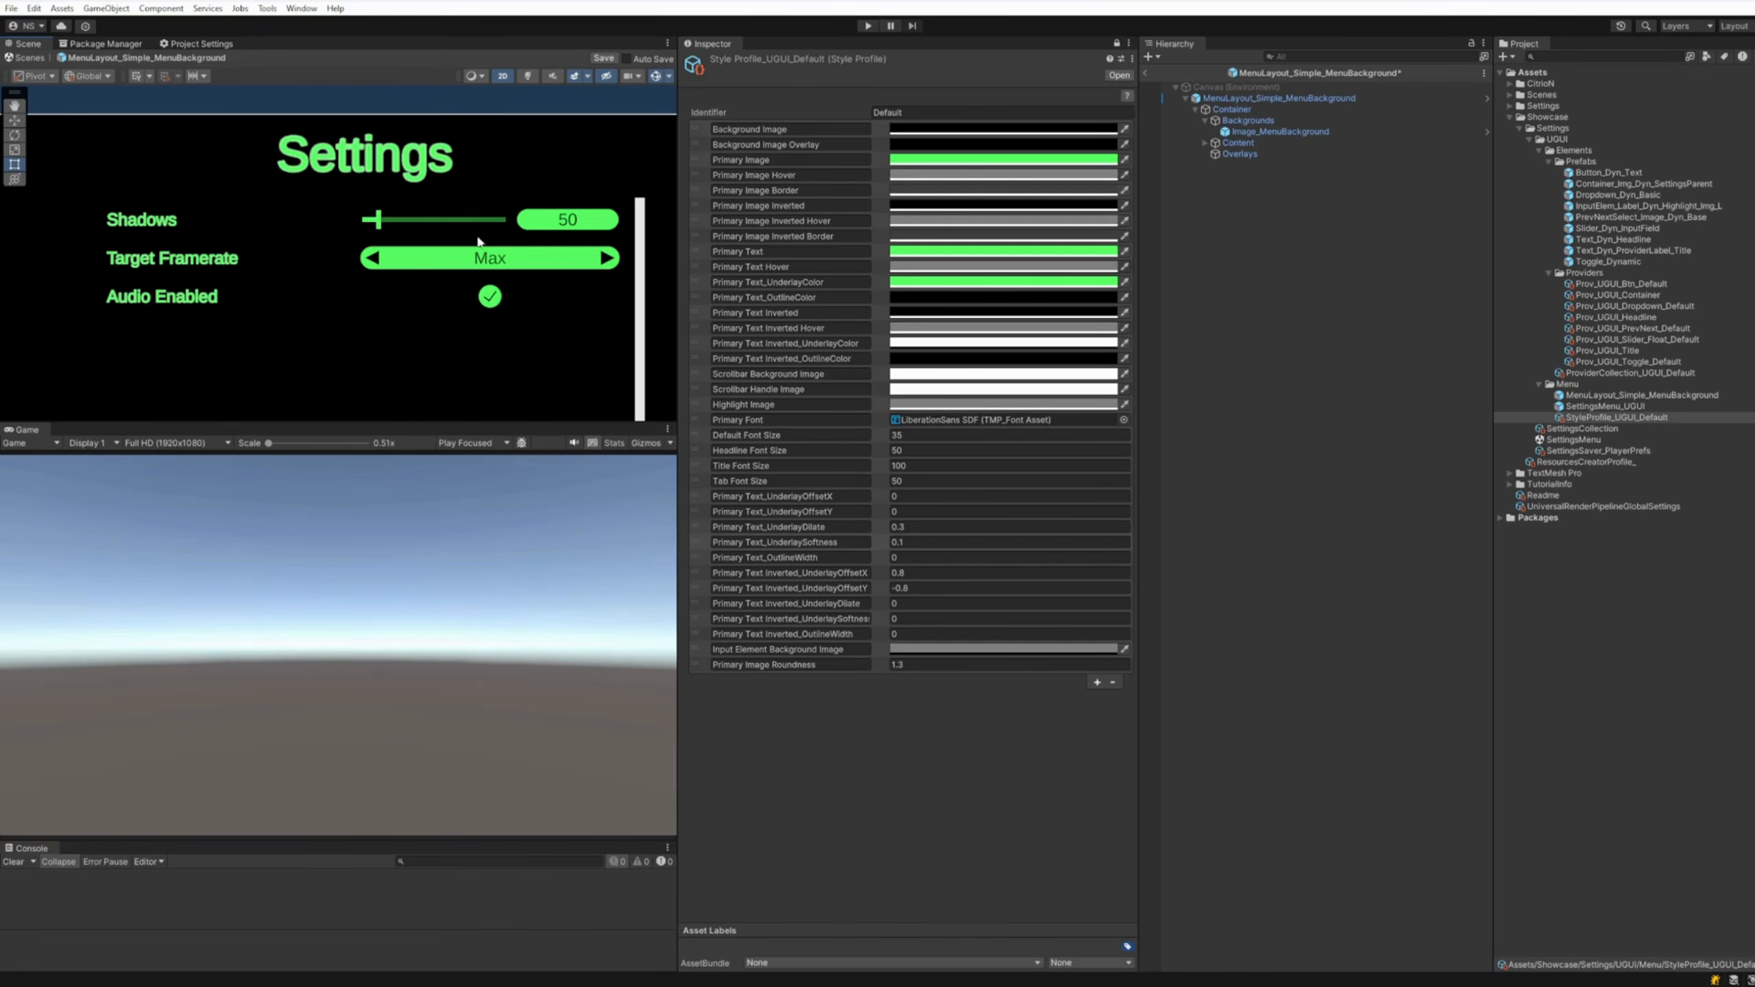
scroll(502, 276, "up", 5)
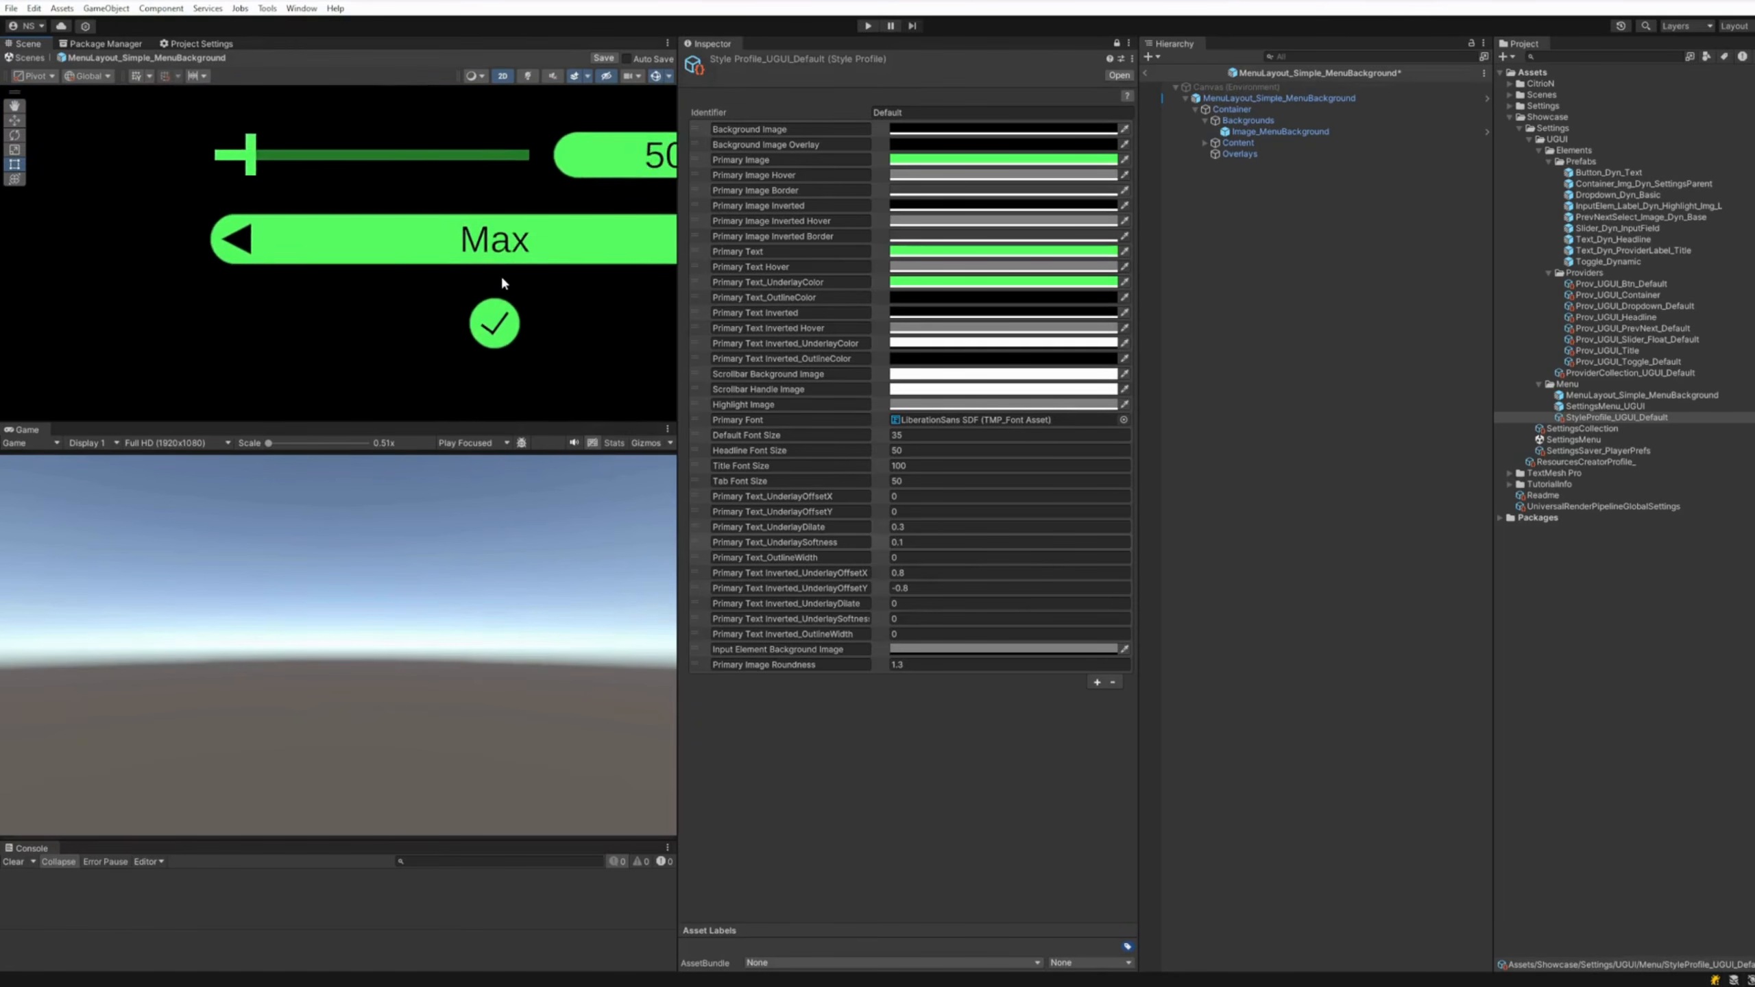
scroll(503, 280, "up", 4)
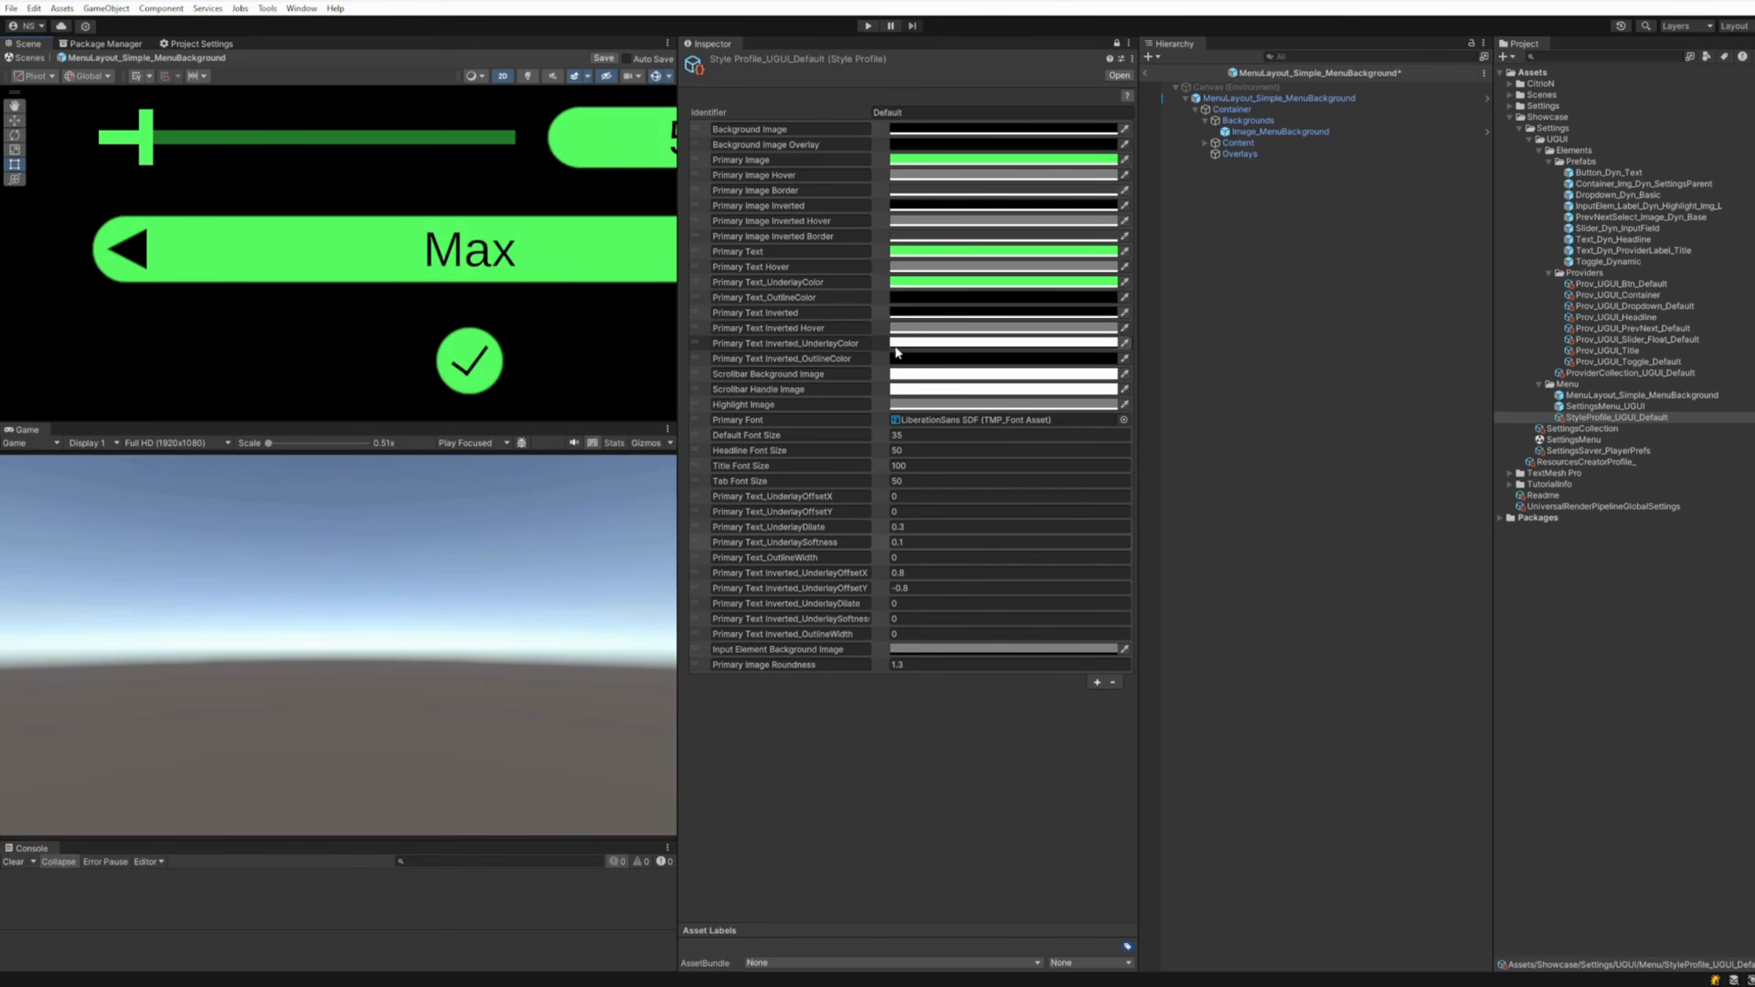
left_click(927, 343)
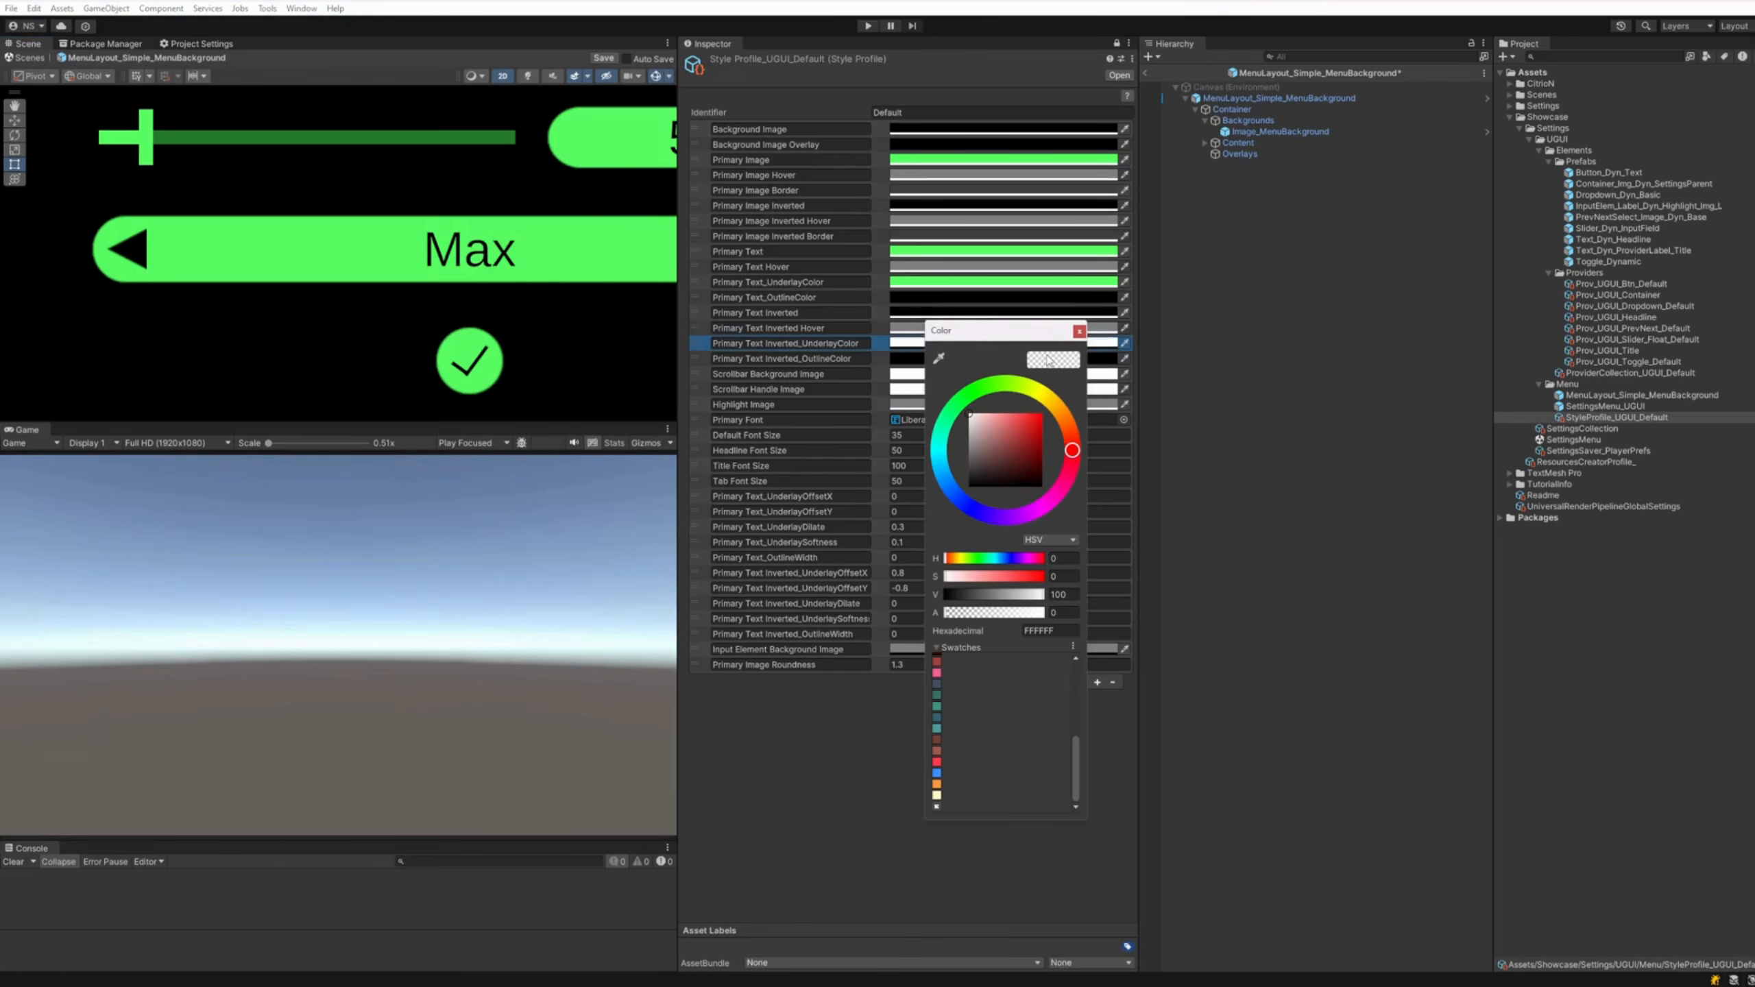
left_click_drag(1004, 465, 922, 536)
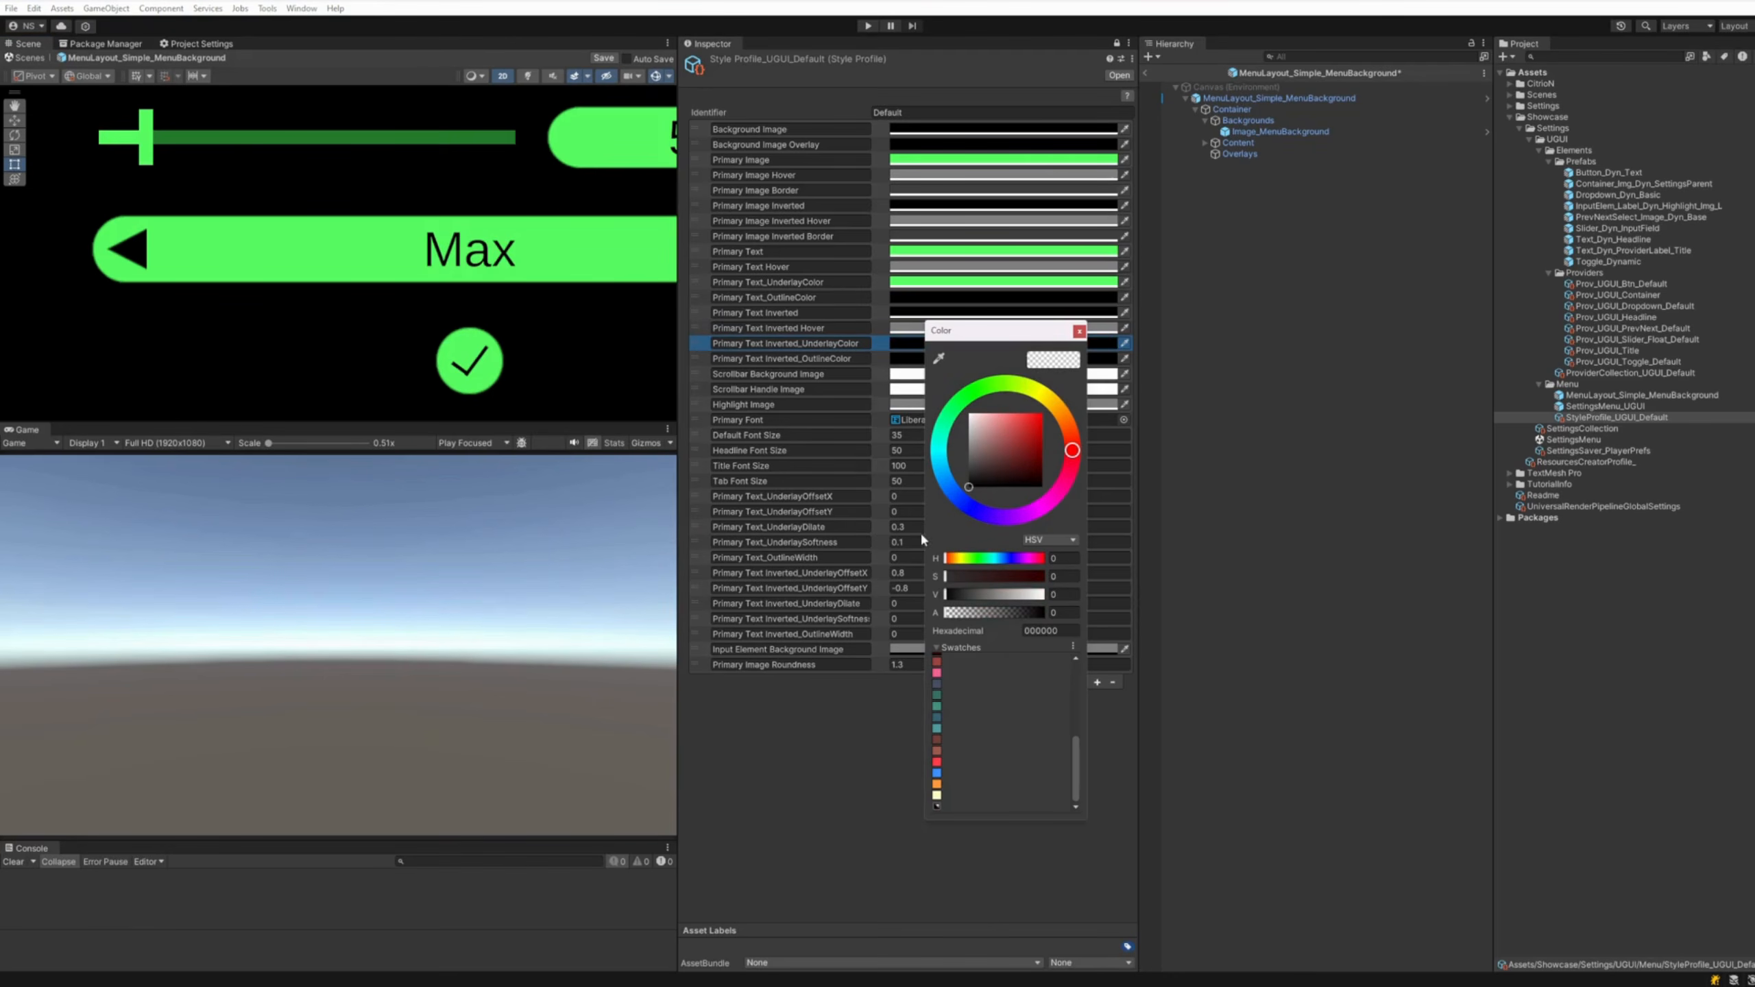
left_click_drag(995, 612, 1132, 606)
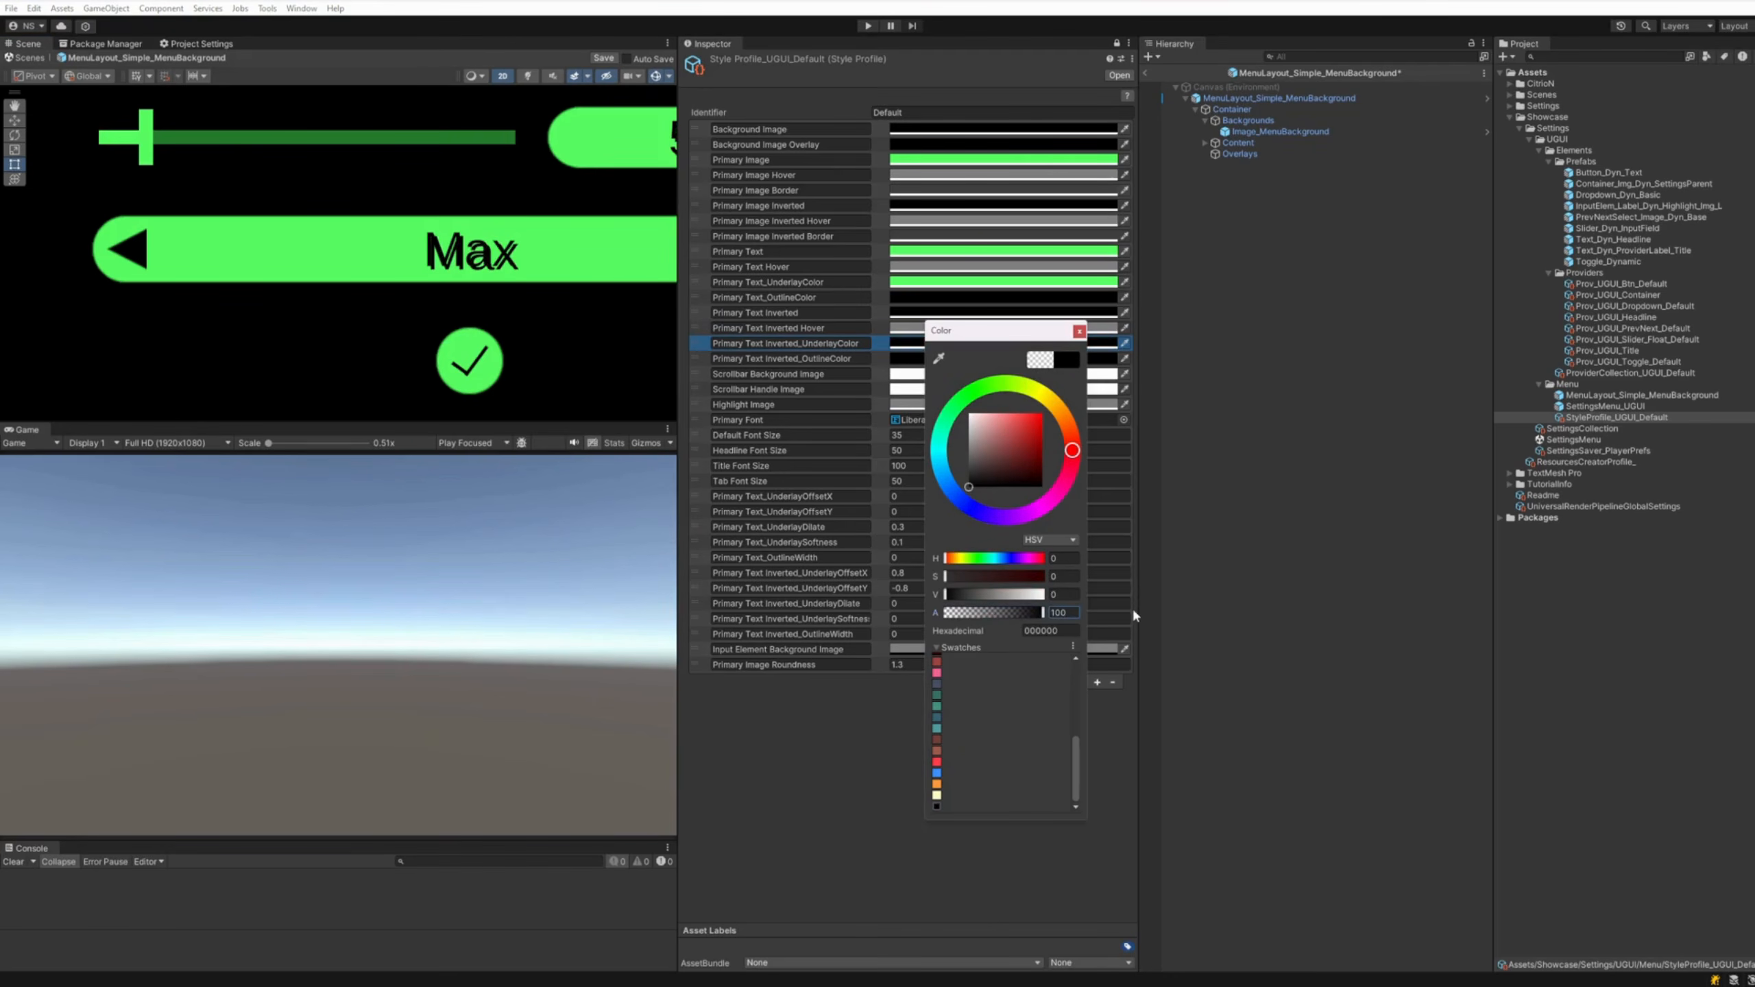
left_click(1080, 332)
Set both Primary Text Inverted_UnderlayOffsetX and Primary Text Inverted_UnderlayOffsetY to 0
left_click(930, 573)
type("0")
key("Tab")
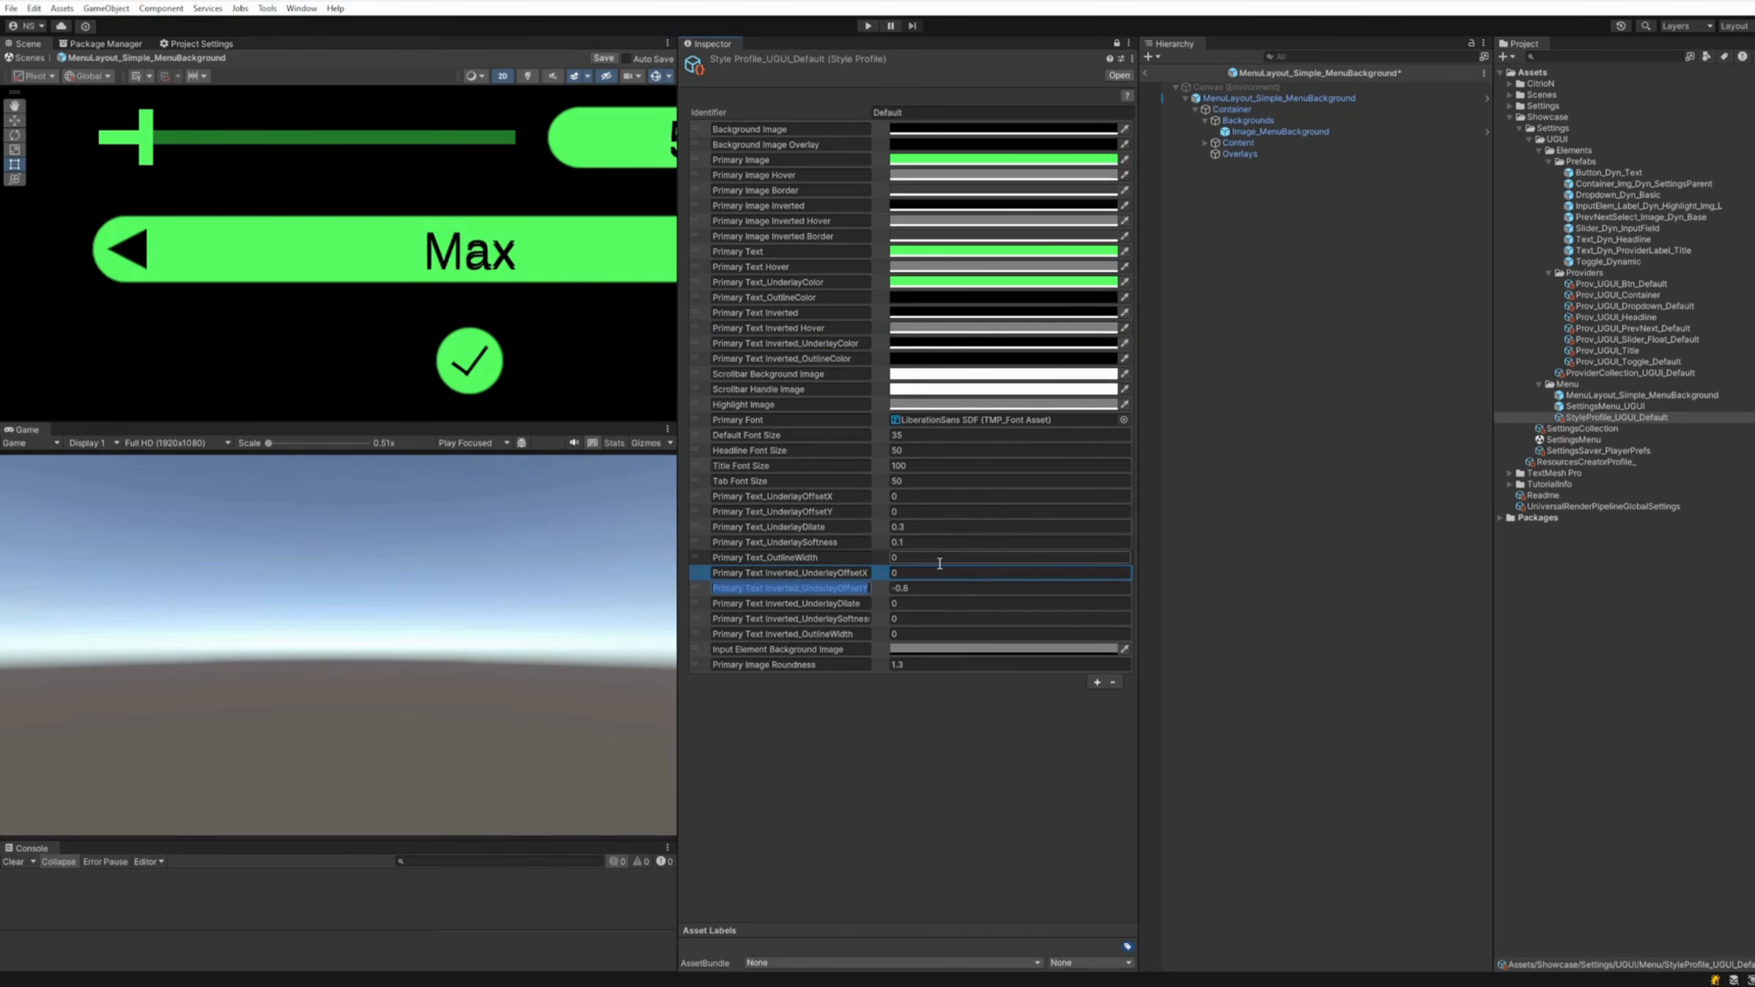
key("Tab")
type("0")
key("Tab")
Set Primary Text Inverted_UnderlayDilate to 0.3 and Primary Text Inverted_UnderlaySoftness to 0.1, and check the whole menu
key("Tab")
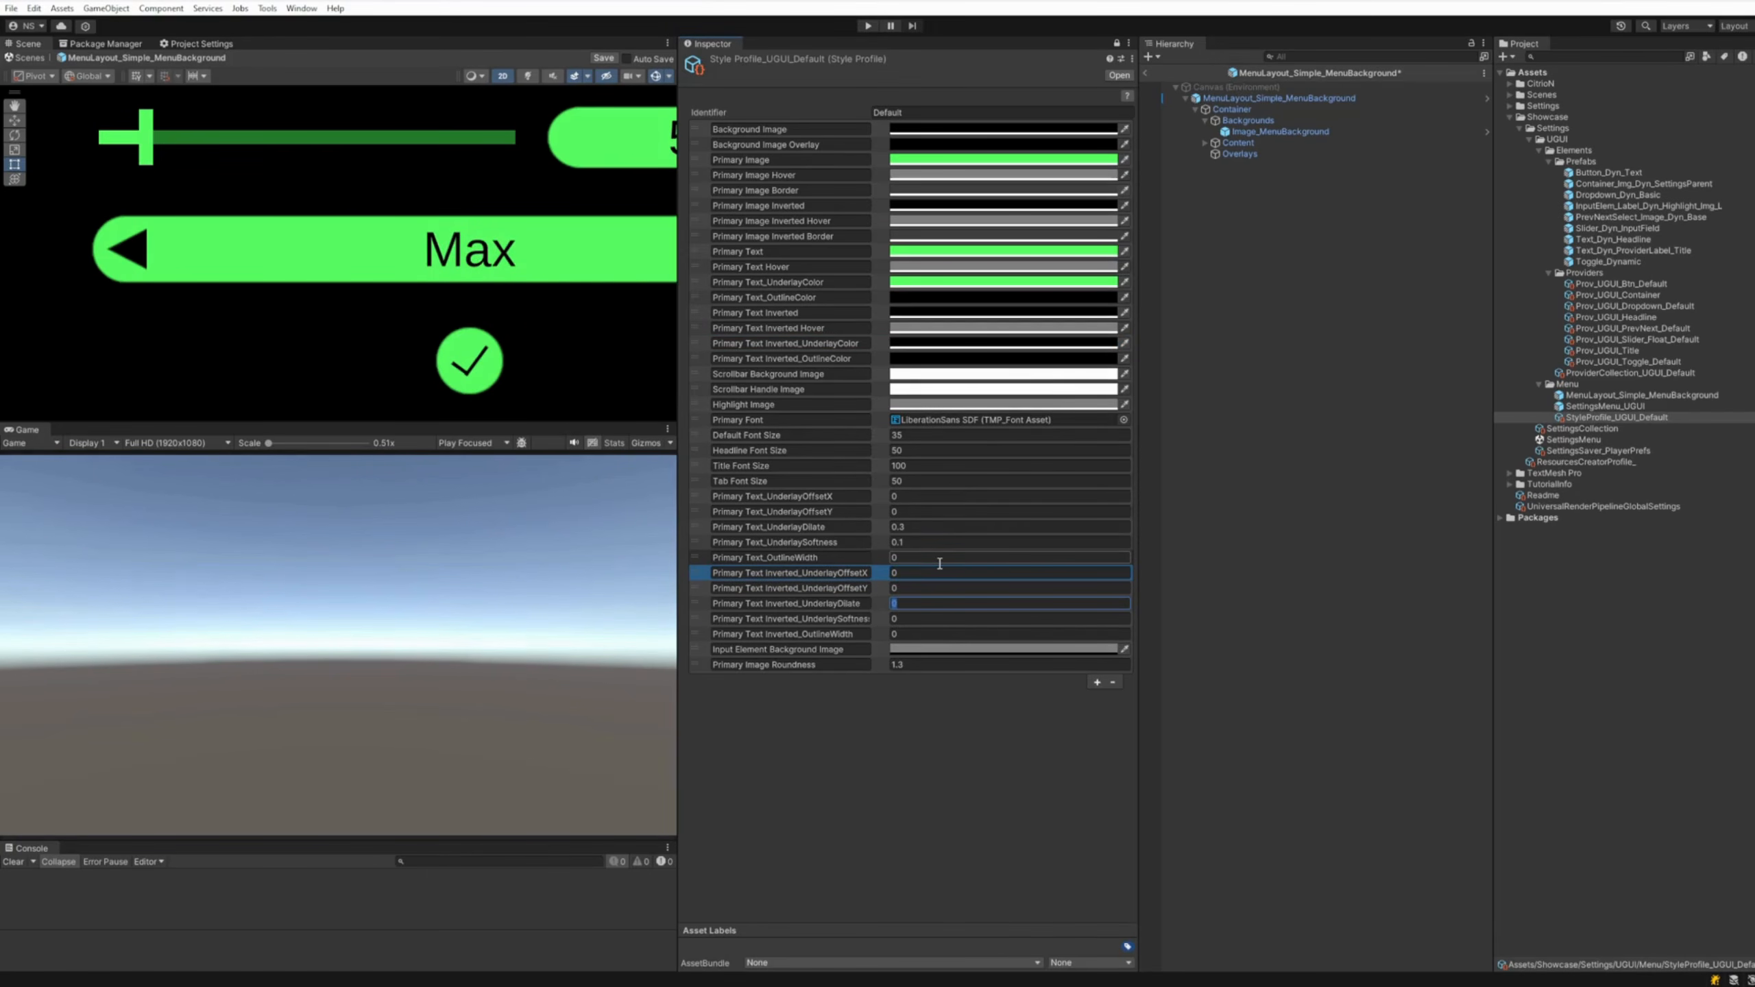
type("0.3")
key("Tab")
type("0.1")
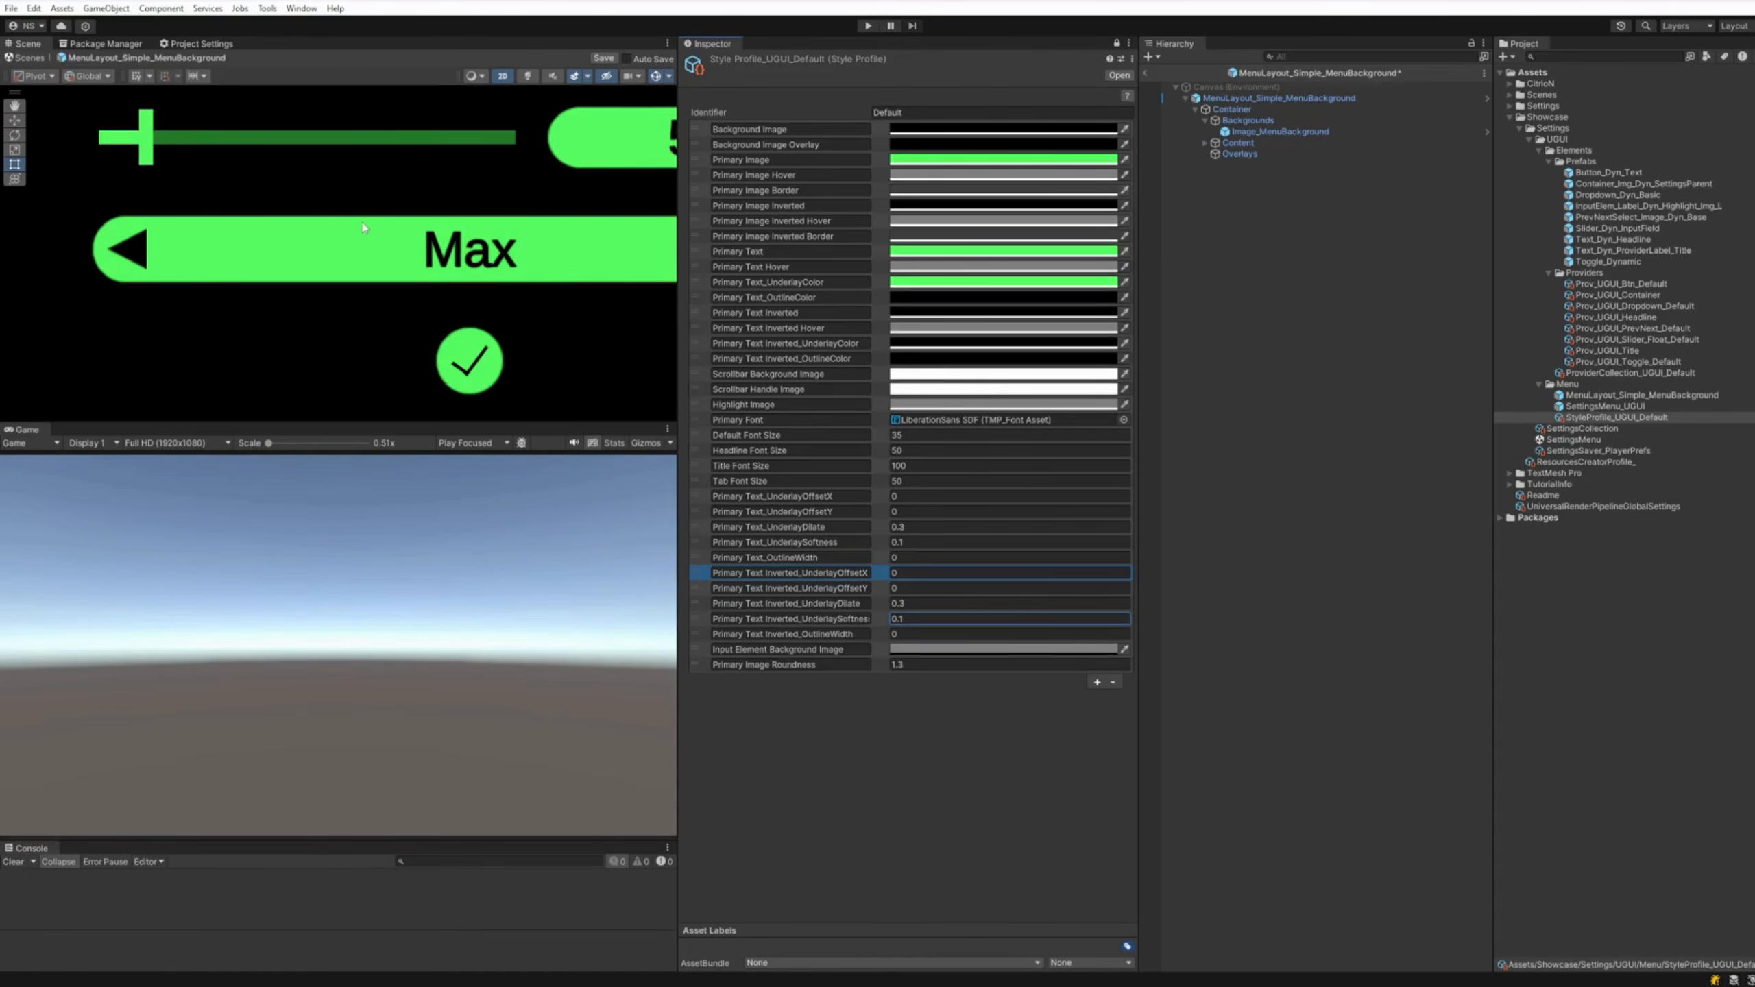
scroll(364, 228, "down", 8)
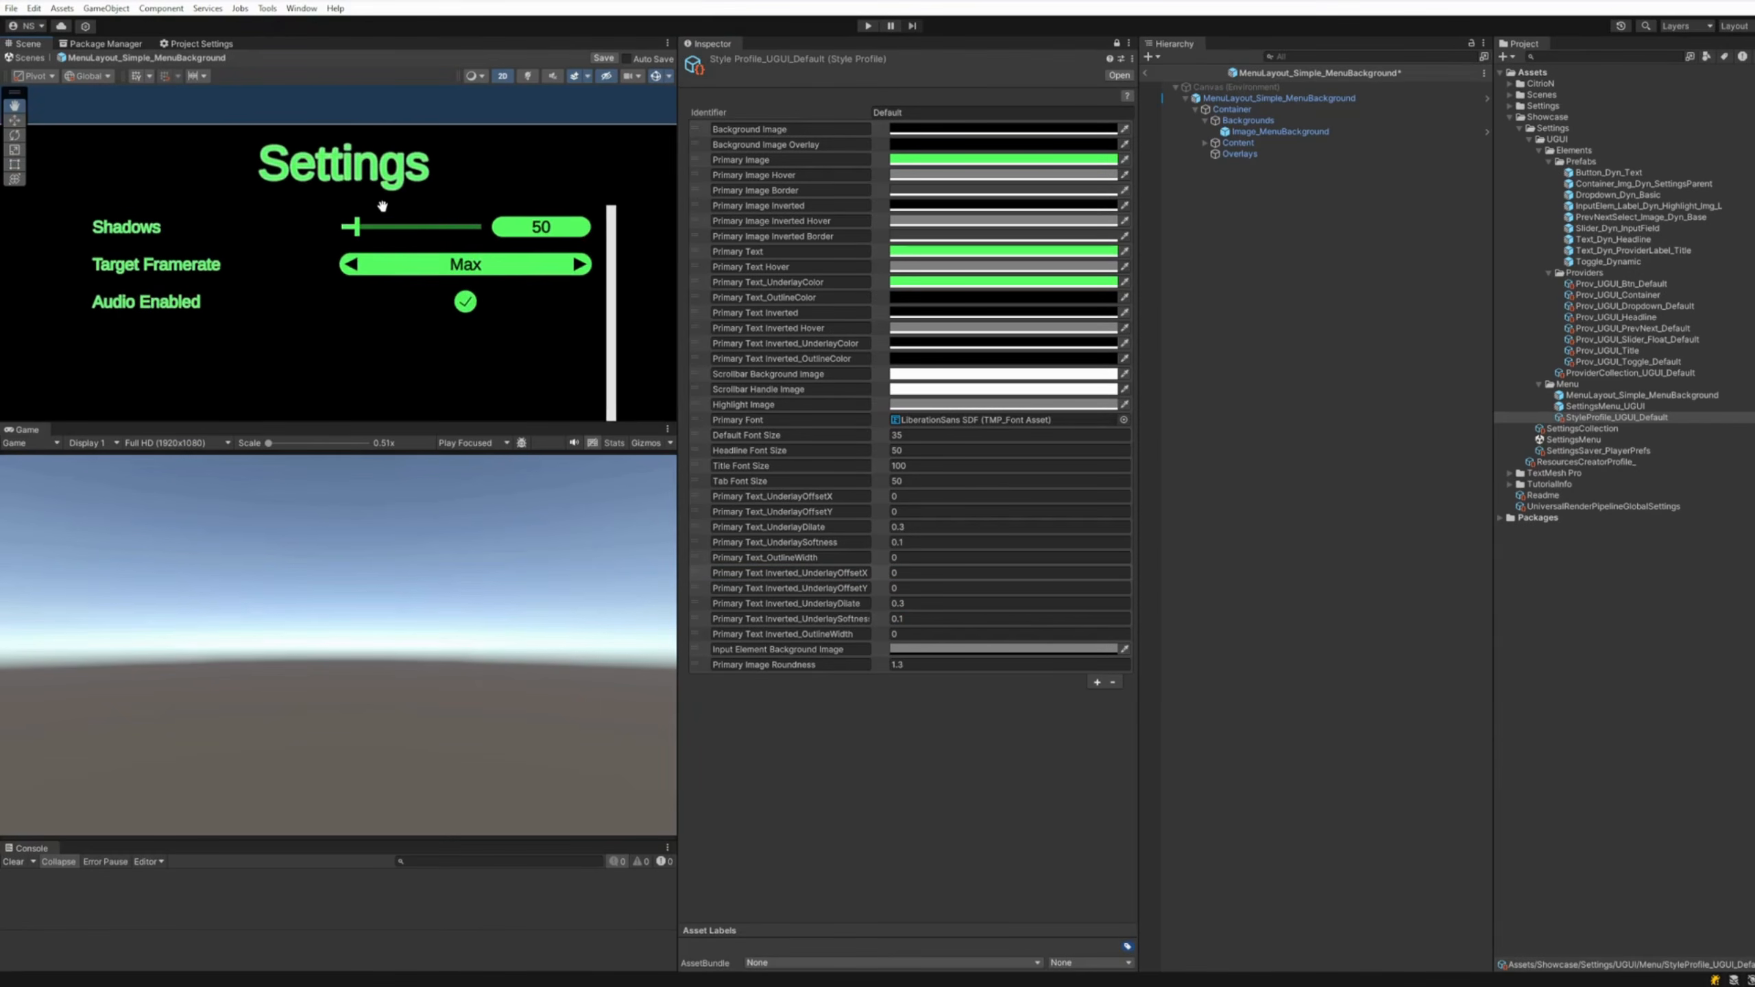
key("t")
scroll(520, 280, "down", 4)
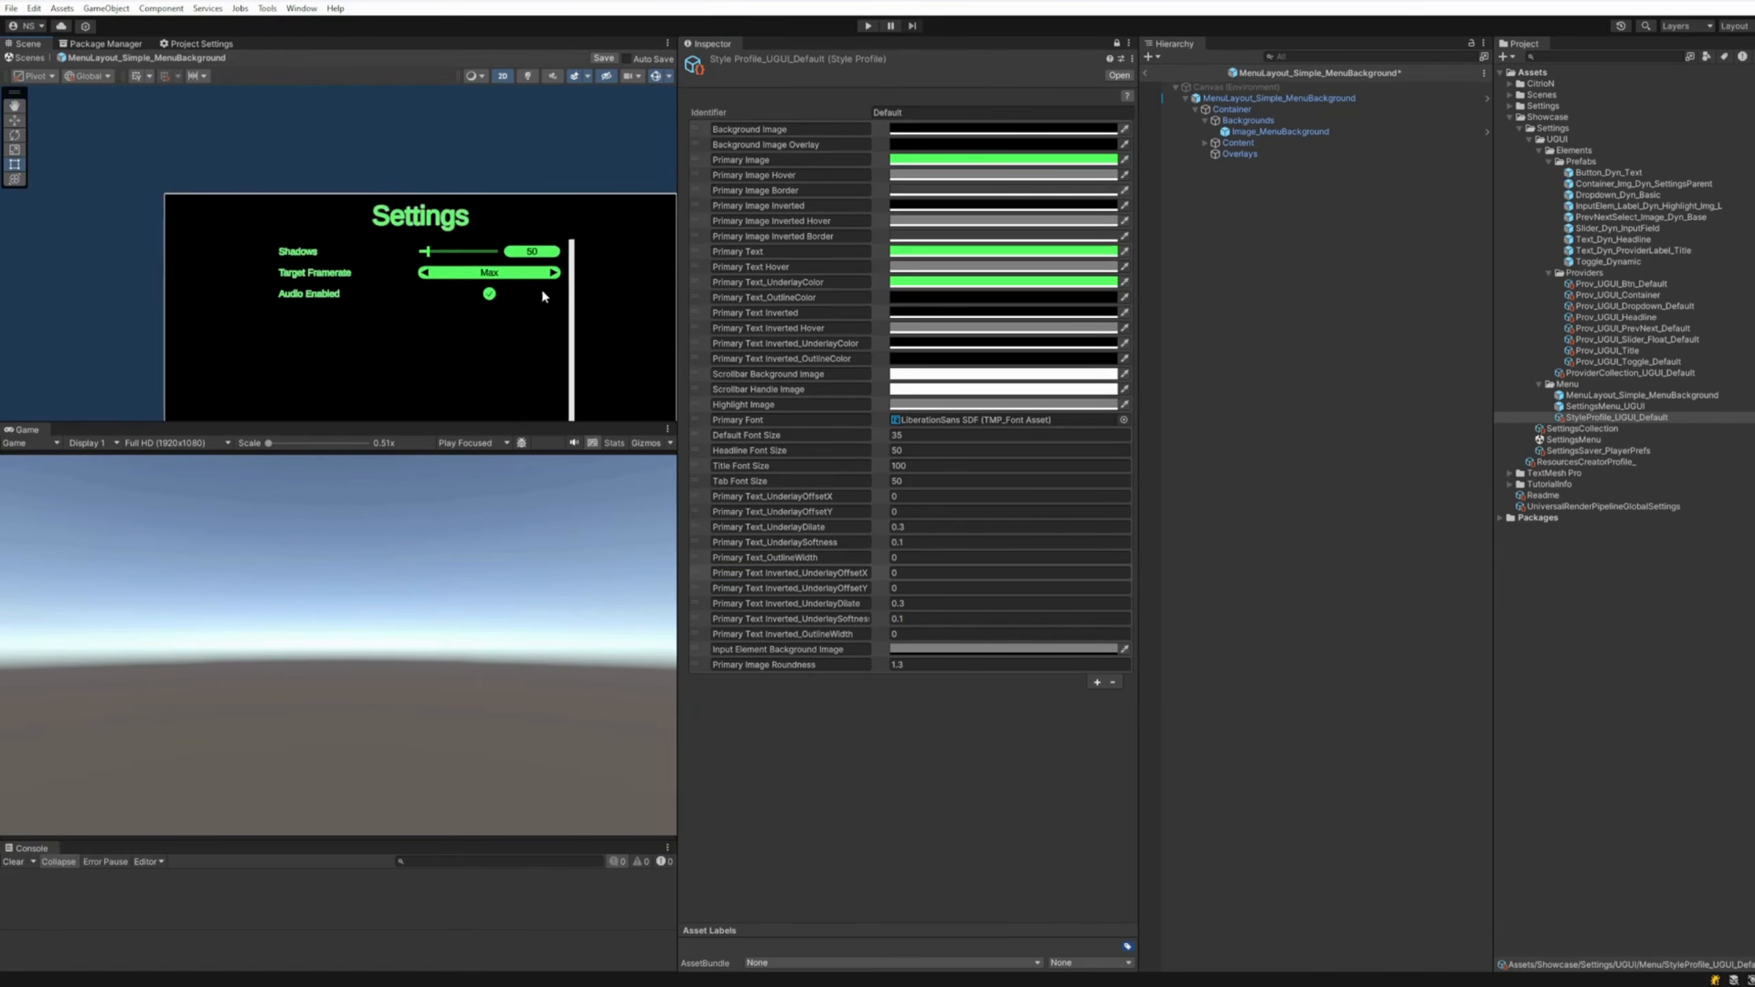
middle_click_drag(540, 288, 460, 203)
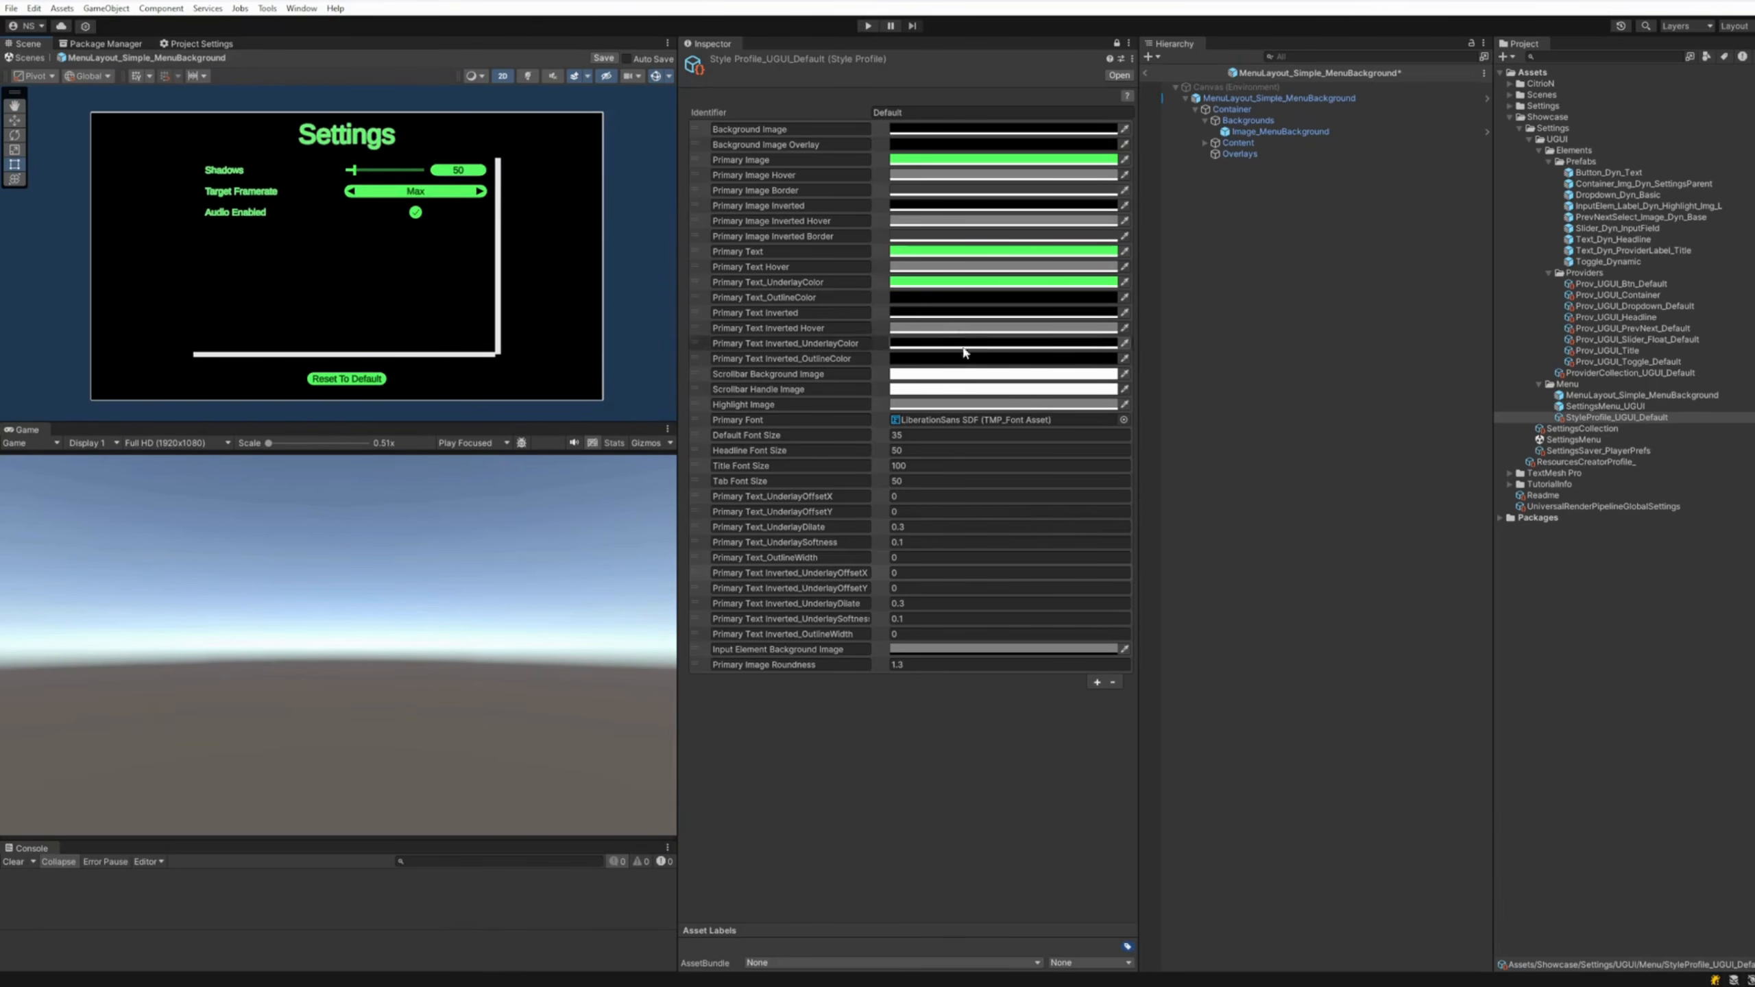
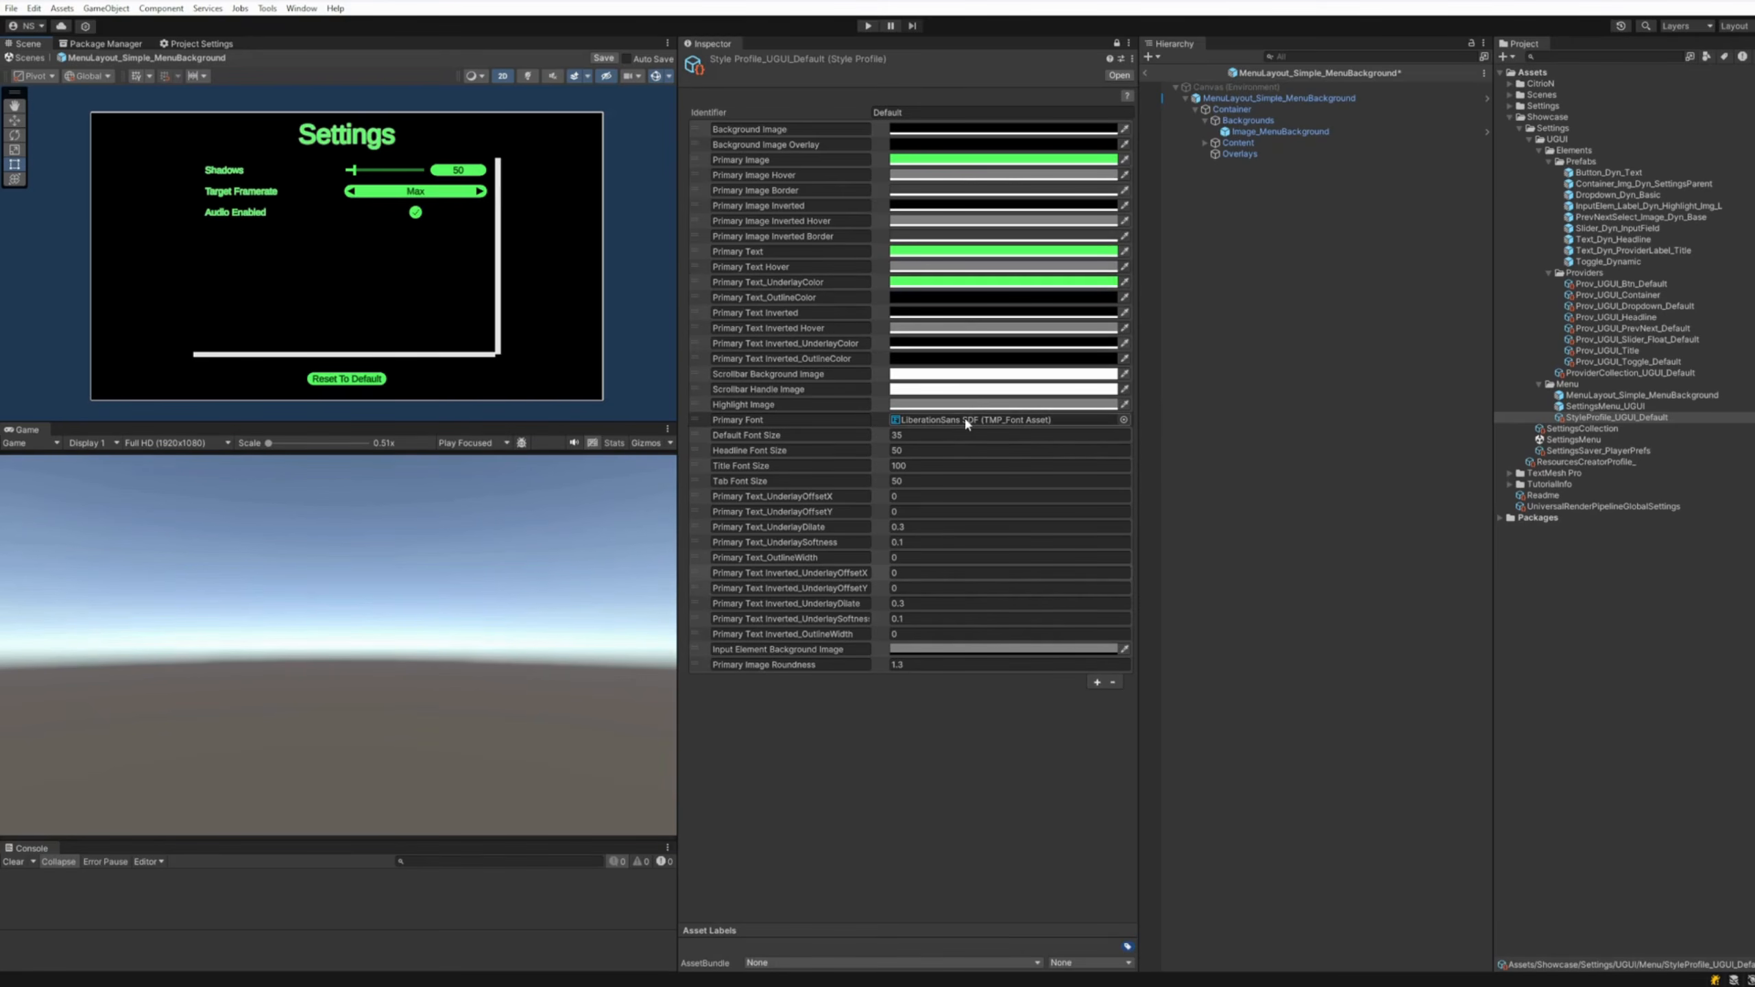
Check the font assets available for Primary Font, and set Default Font Size to 50 and Title Font Size to 150
left_click(1124, 419)
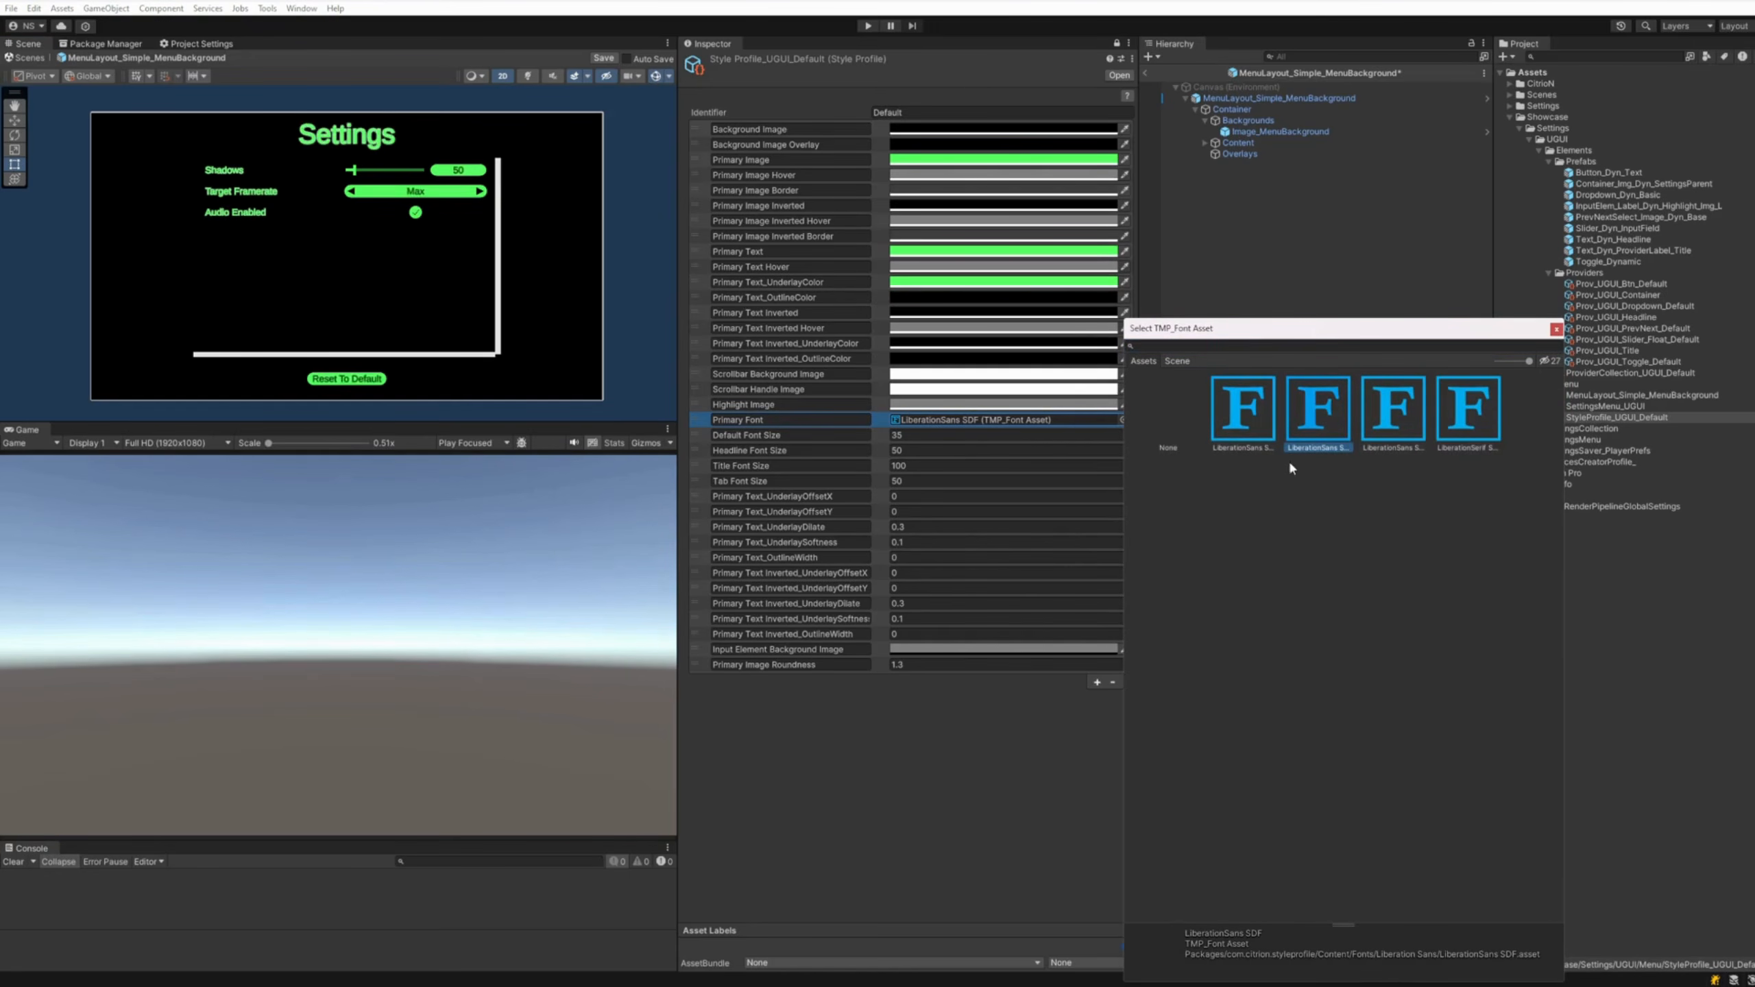
left_click(1556, 329)
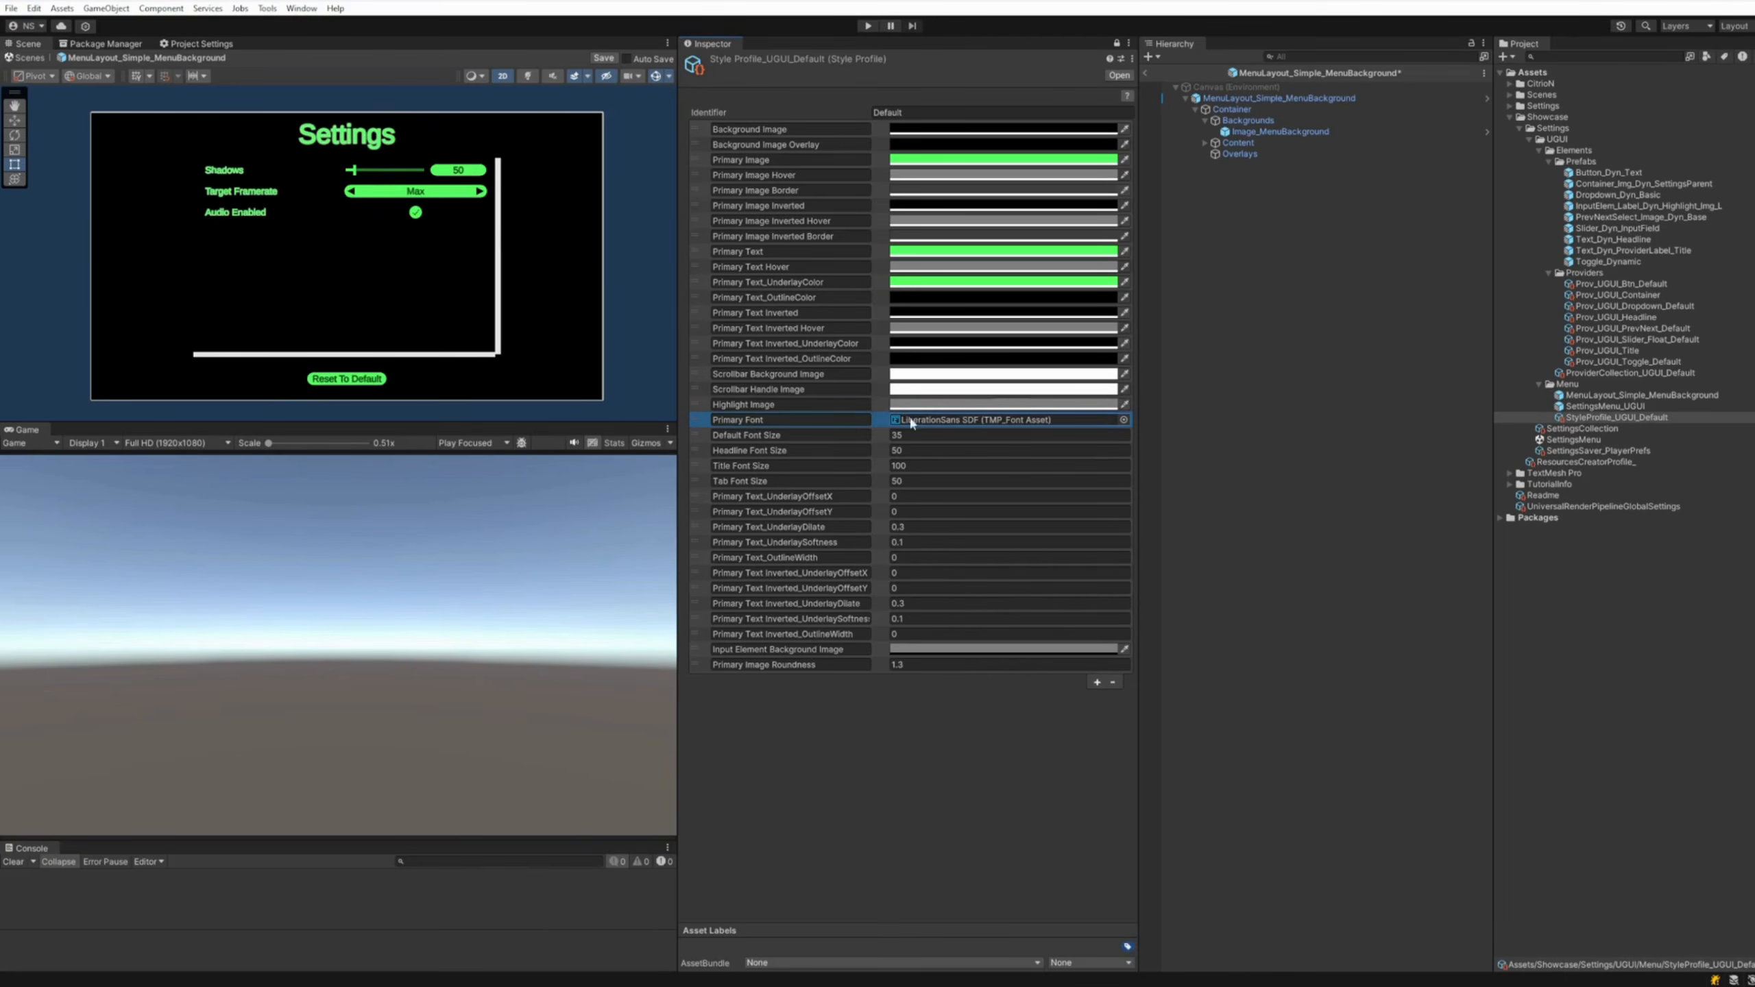
left_click(925, 435)
type("50")
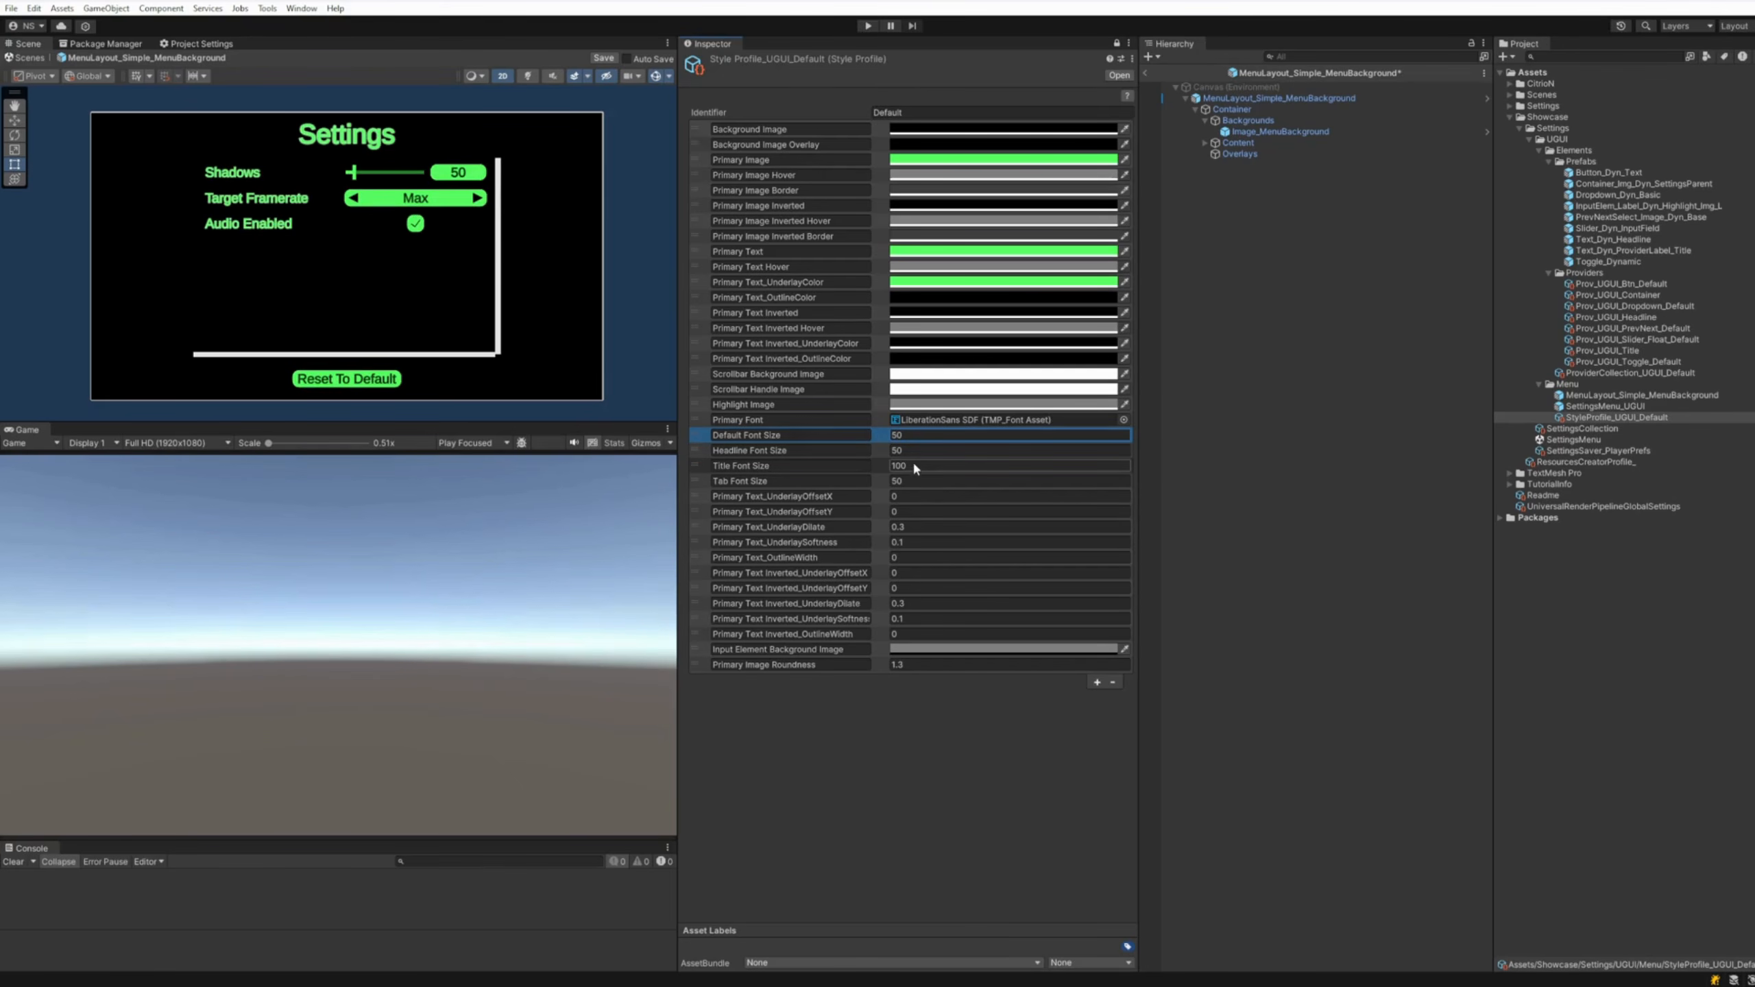
left_click(954, 464)
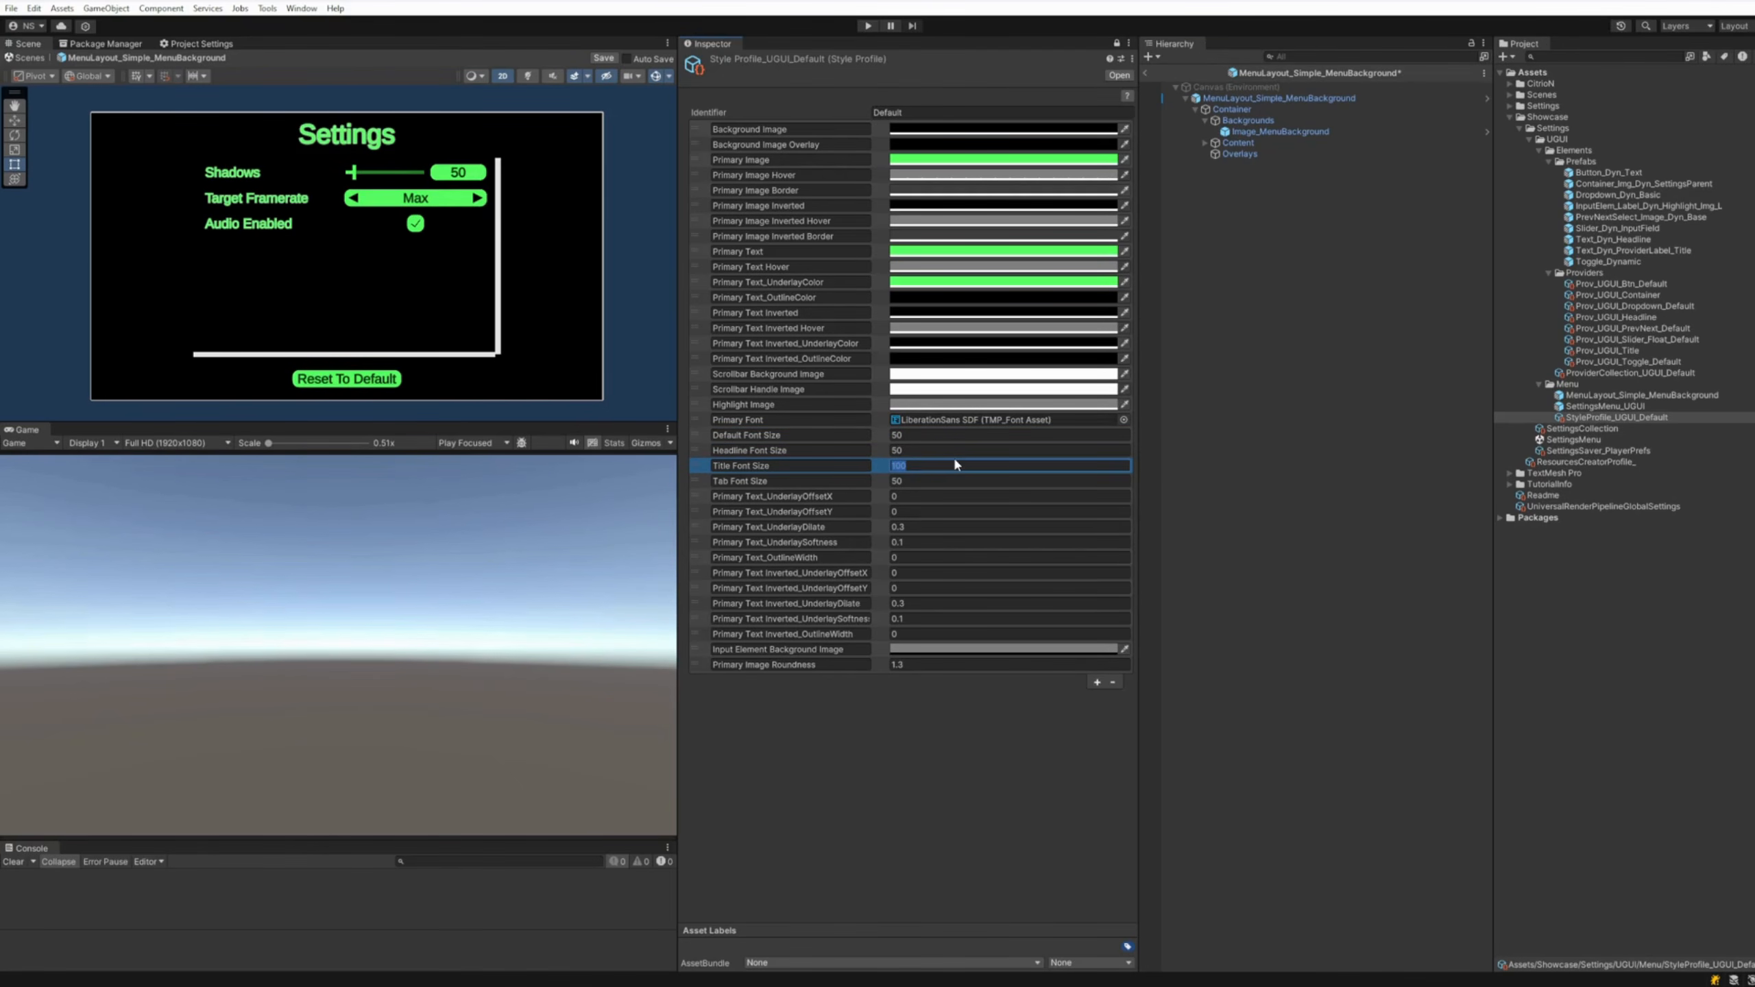
type("150")
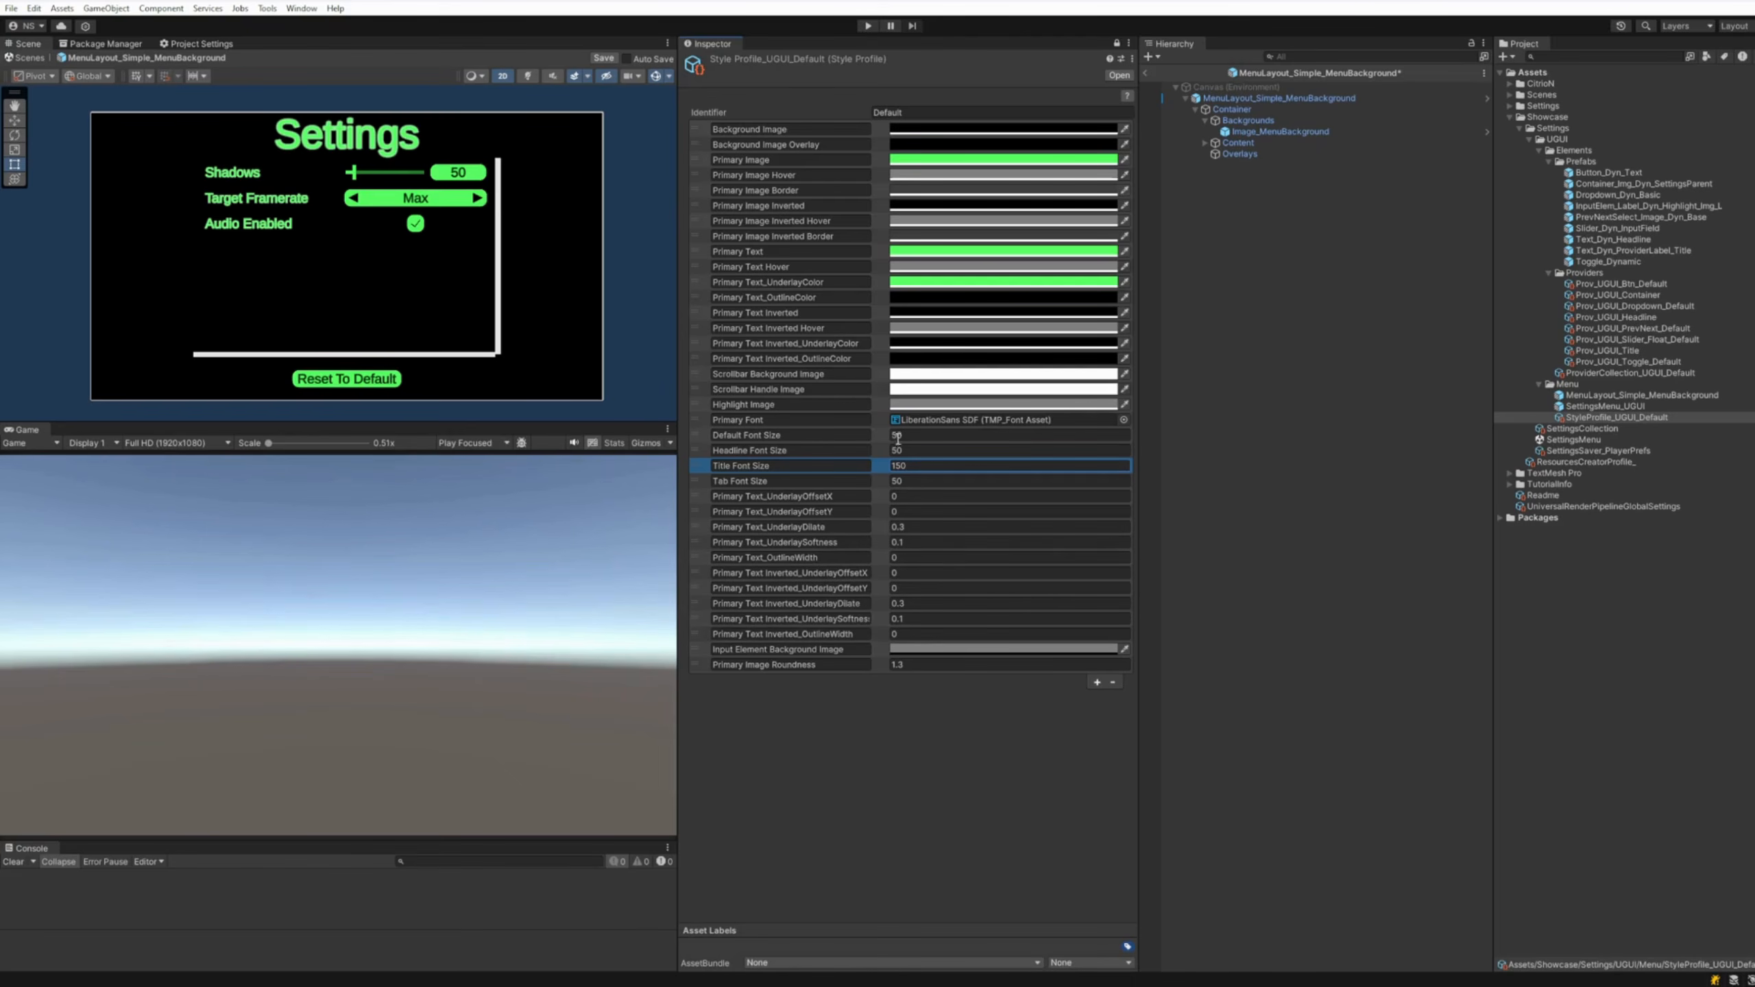
Set Primary Text_OutlineColor to opaque red FF0000 and Primary Text_OutlineWidth to 0.1, and check the outline up close
left_click(956, 300)
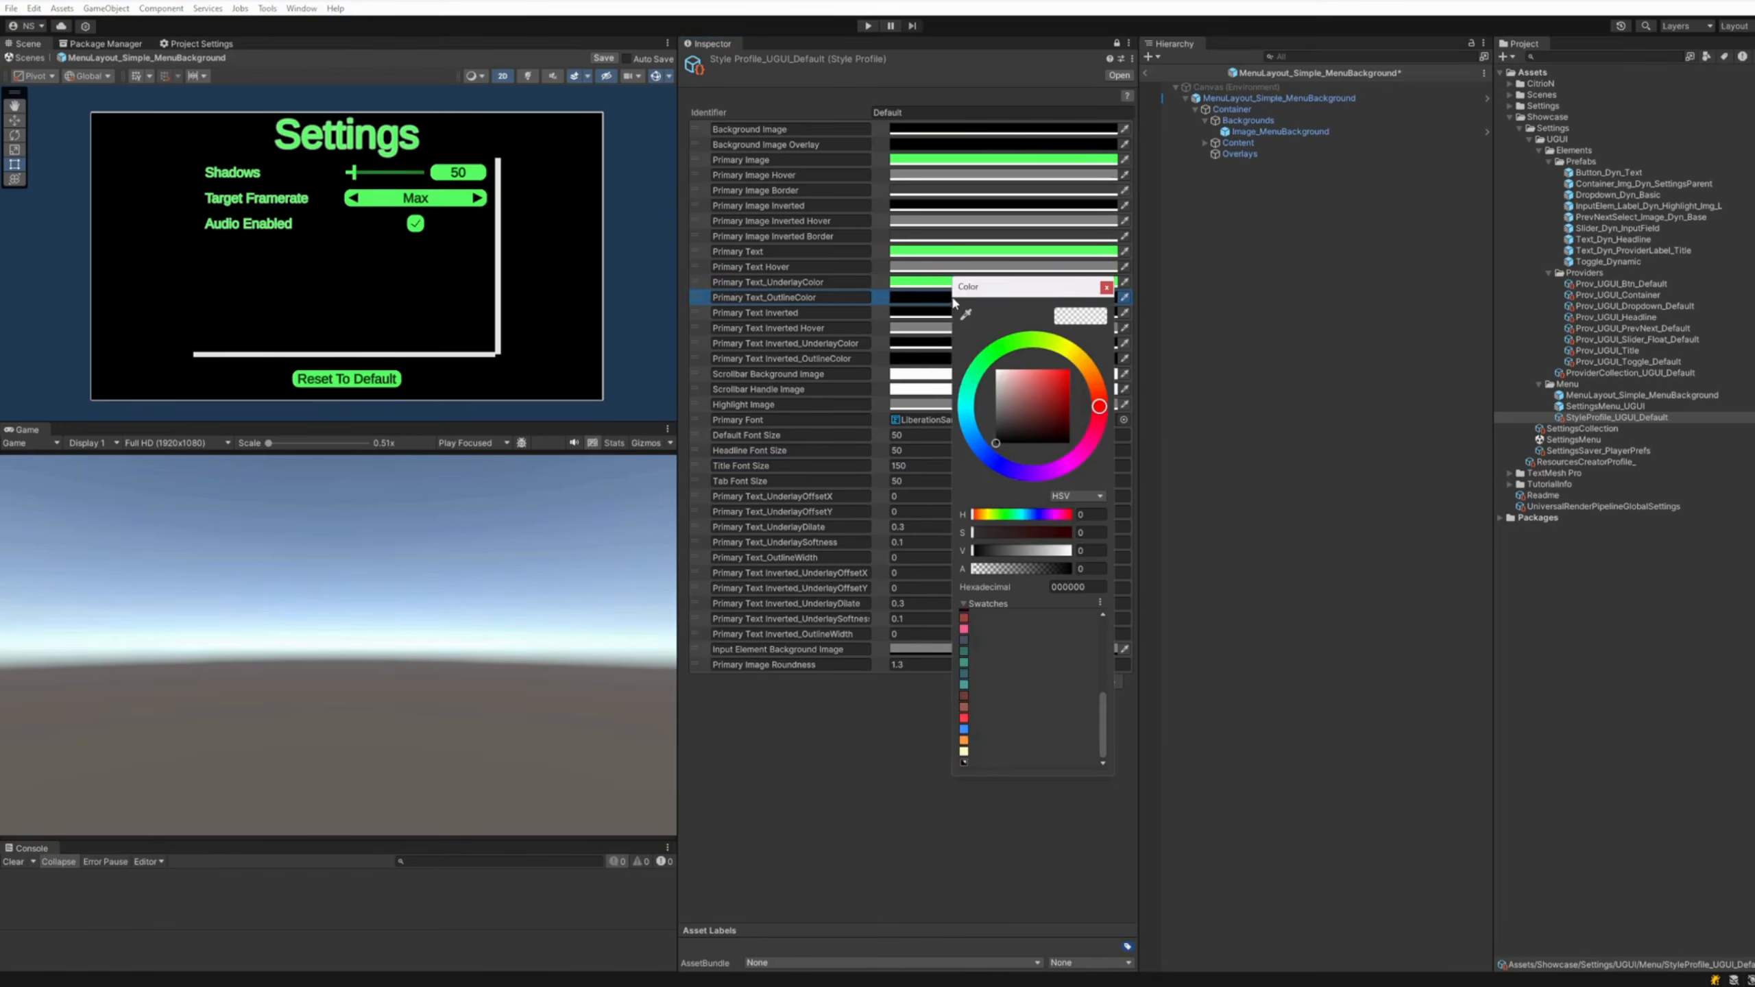
left_click_drag(1059, 382, 1078, 359)
left_click_drag(1054, 572, 1098, 567)
left_click(1108, 288)
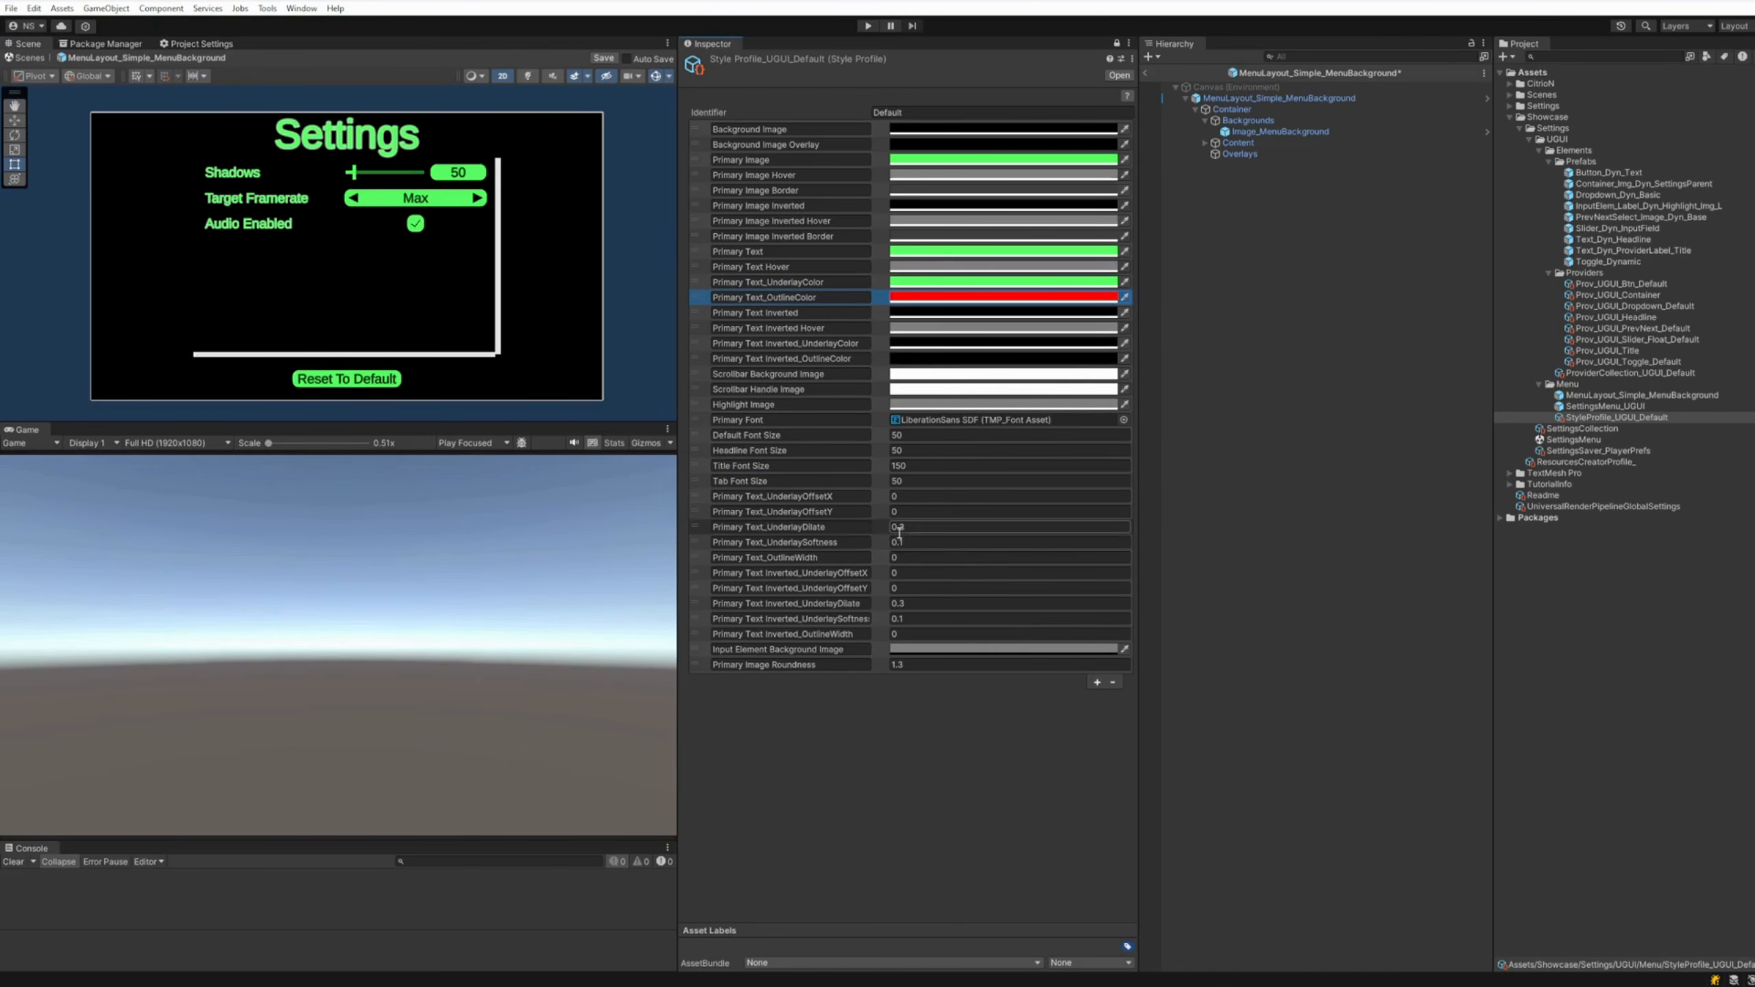
left_click(902, 554)
type("0.1")
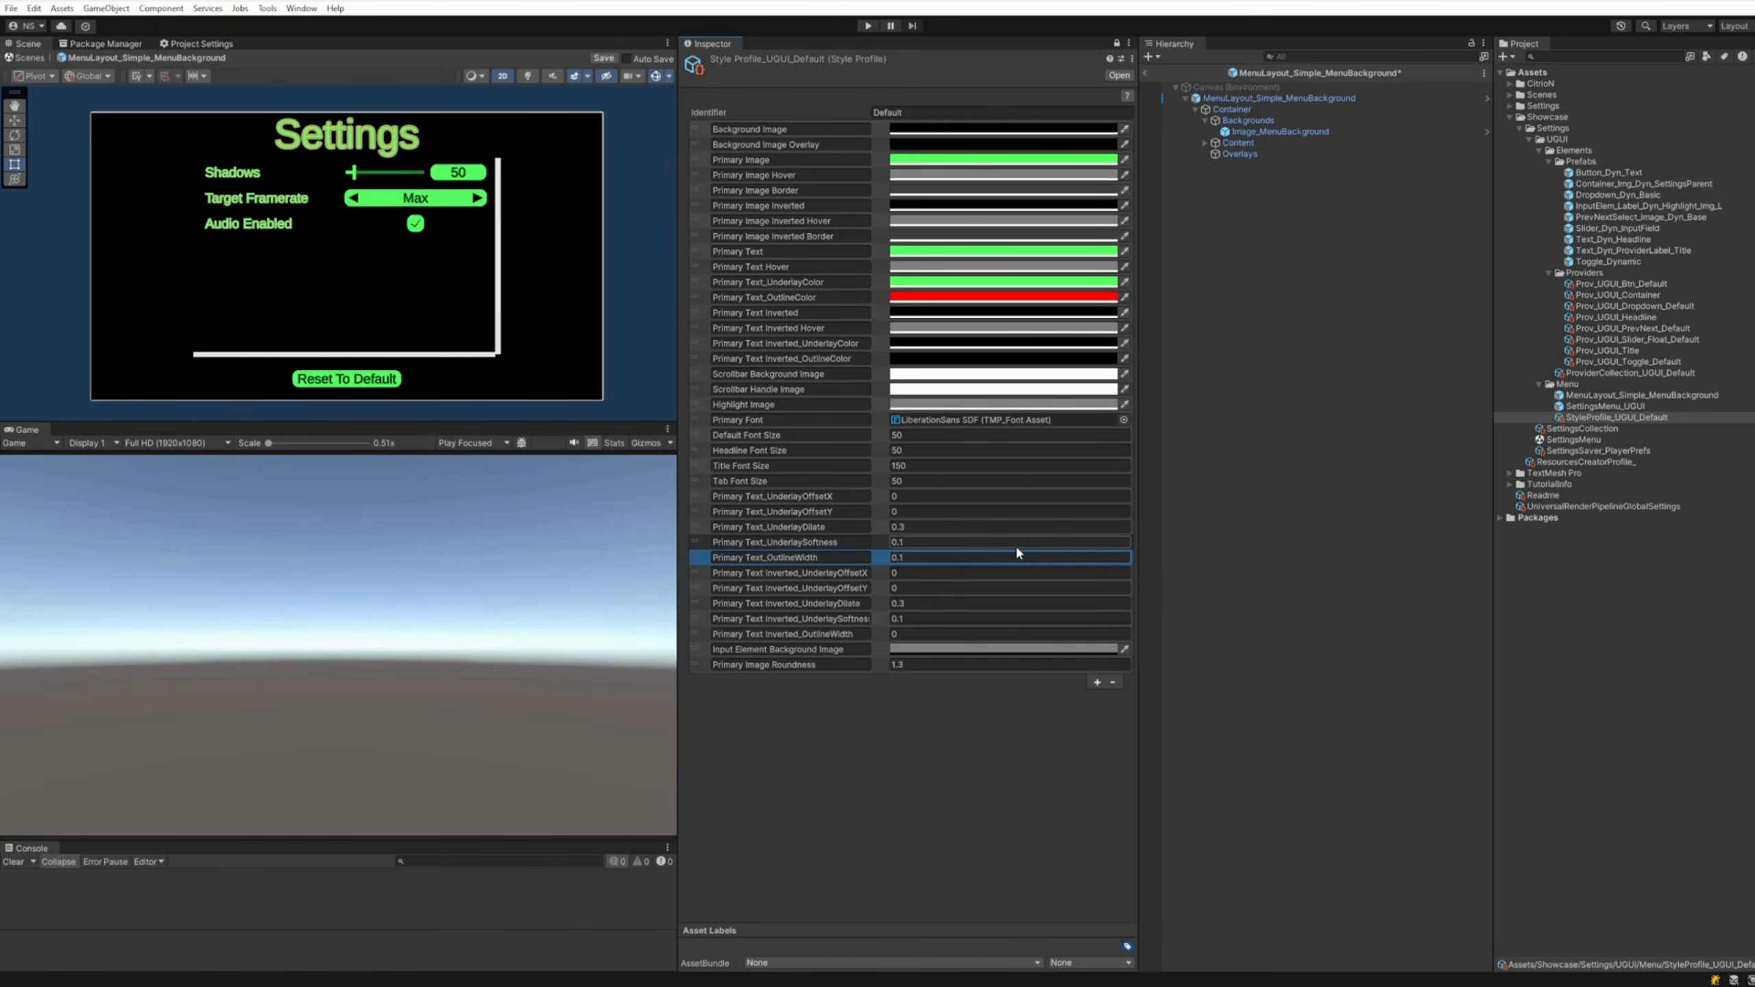
scroll(353, 128, "up", 3)
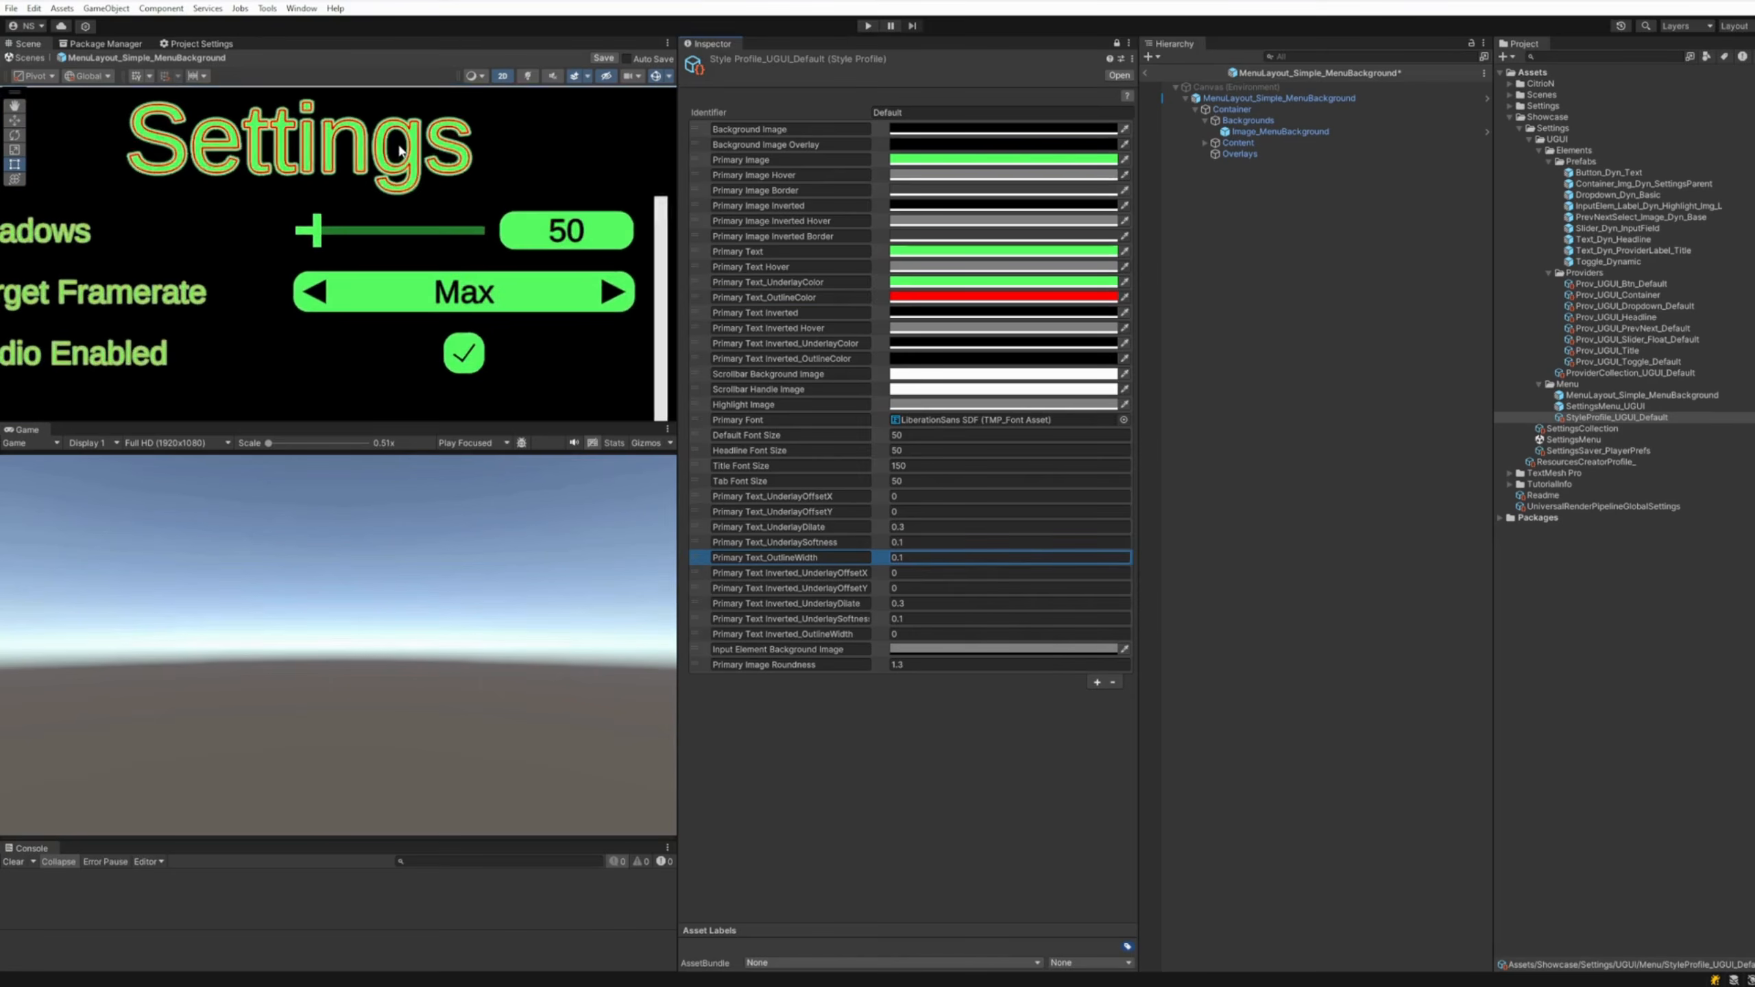
Make Primary Text_OutlineColor fully transparent by setting its alpha to 0
left_click(937, 298)
left_click_drag(1056, 567, 951, 508)
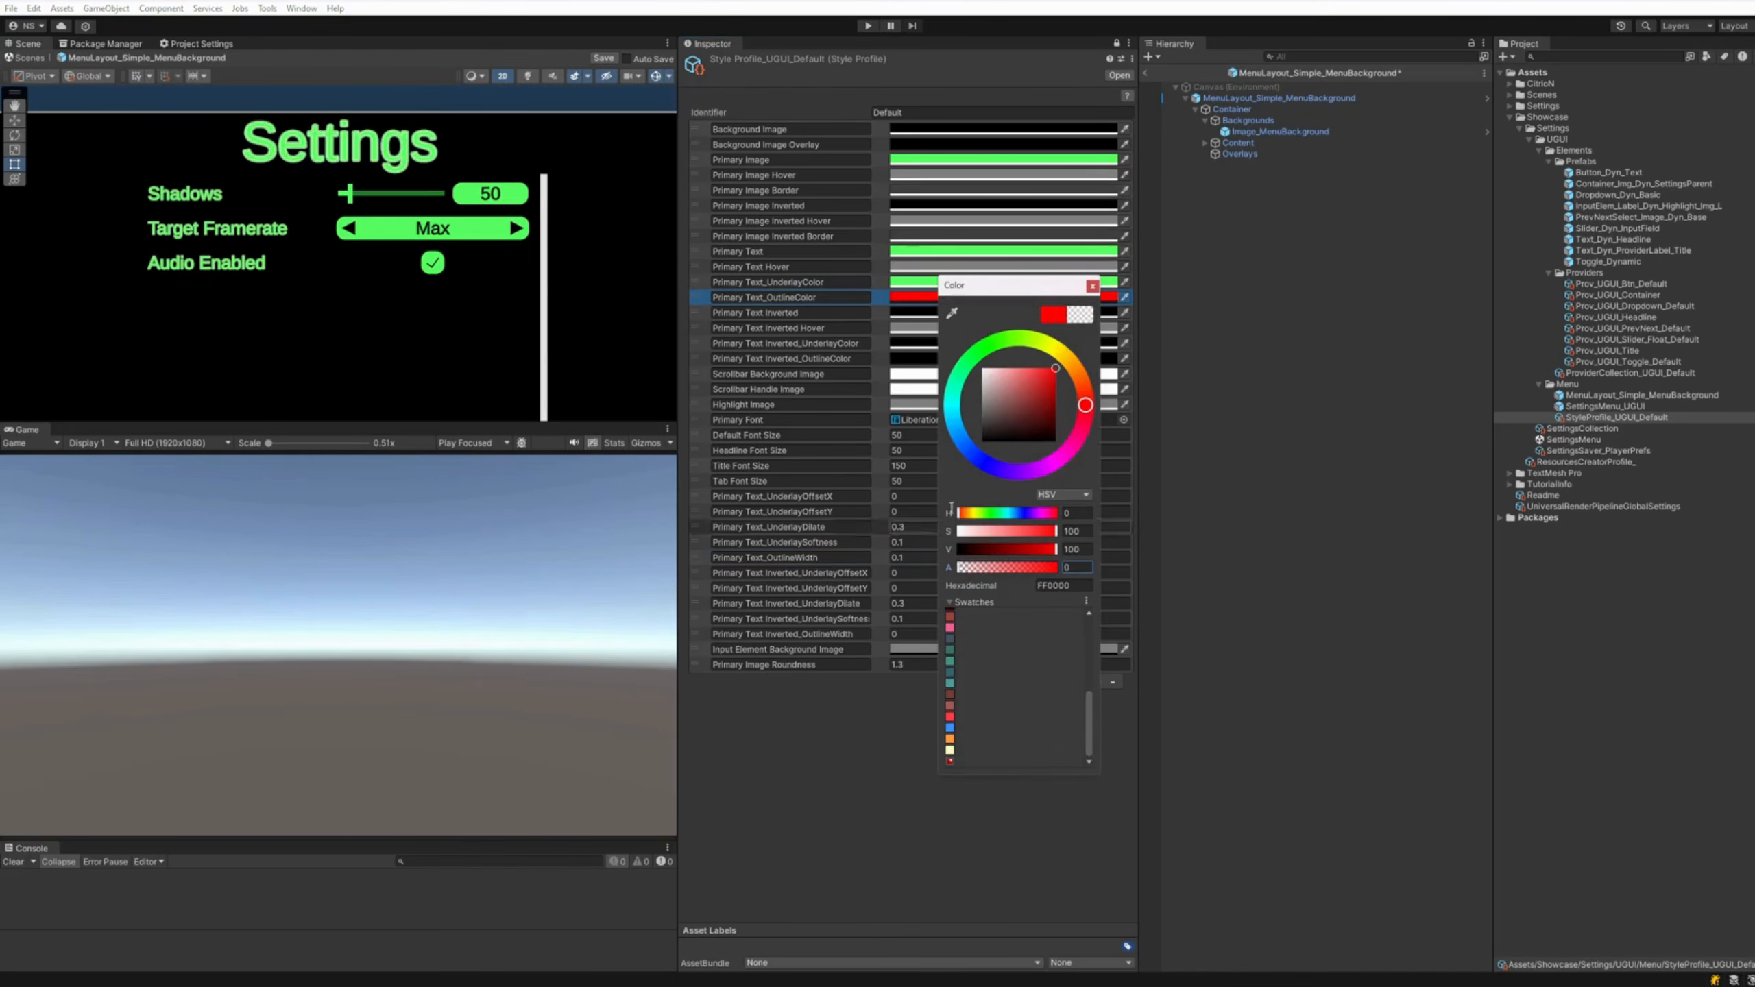
left_click(1091, 285)
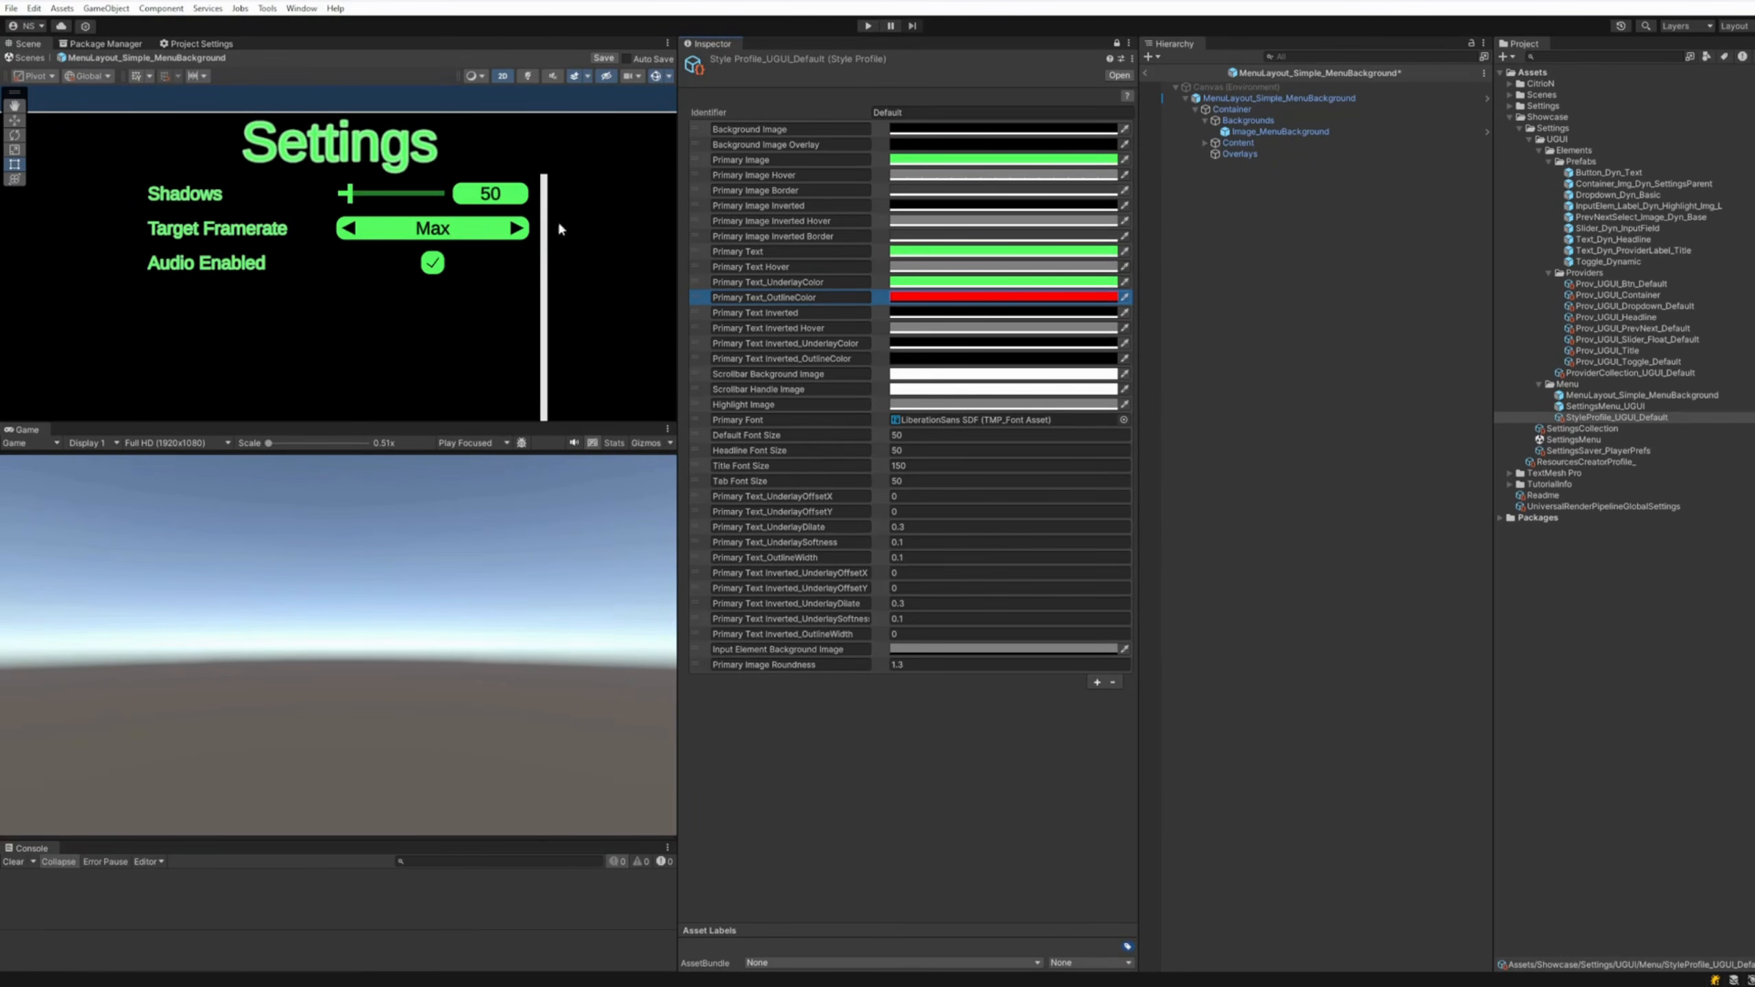
Set Primary Image Roundness to 999 and check the corners of the menu's elements
left_click(923, 664)
type("99")
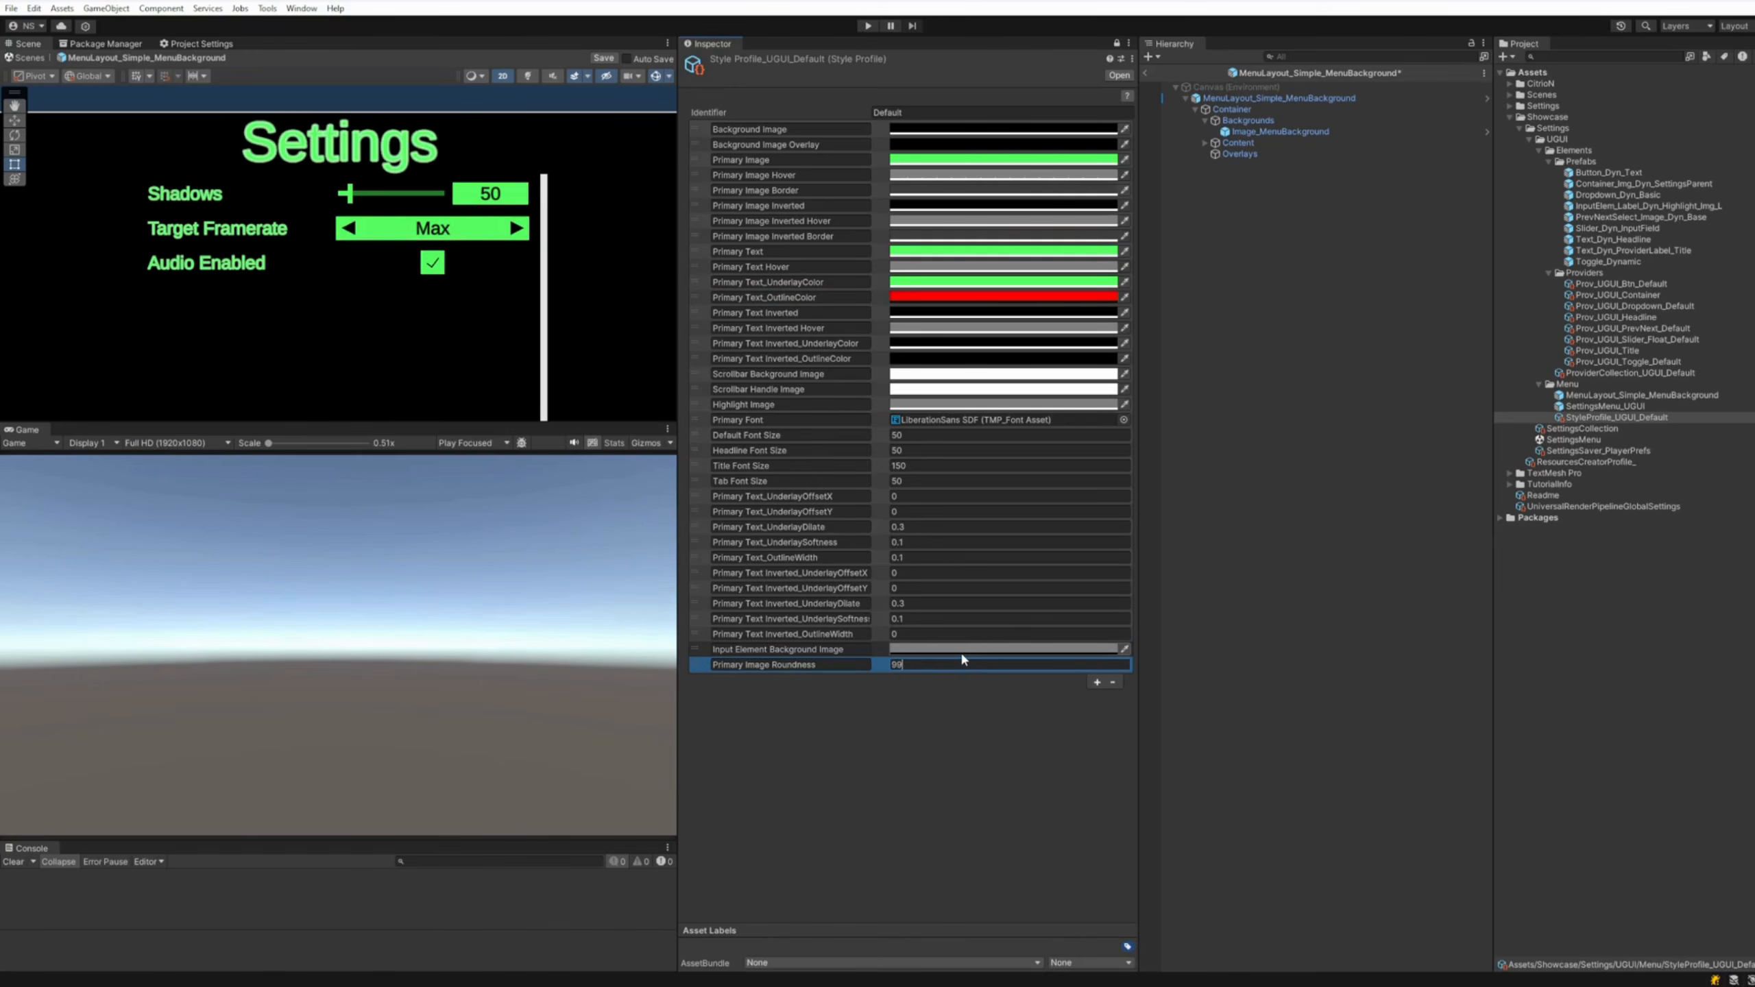
type("9")
key("Return")
scroll(458, 217, "down", 2)
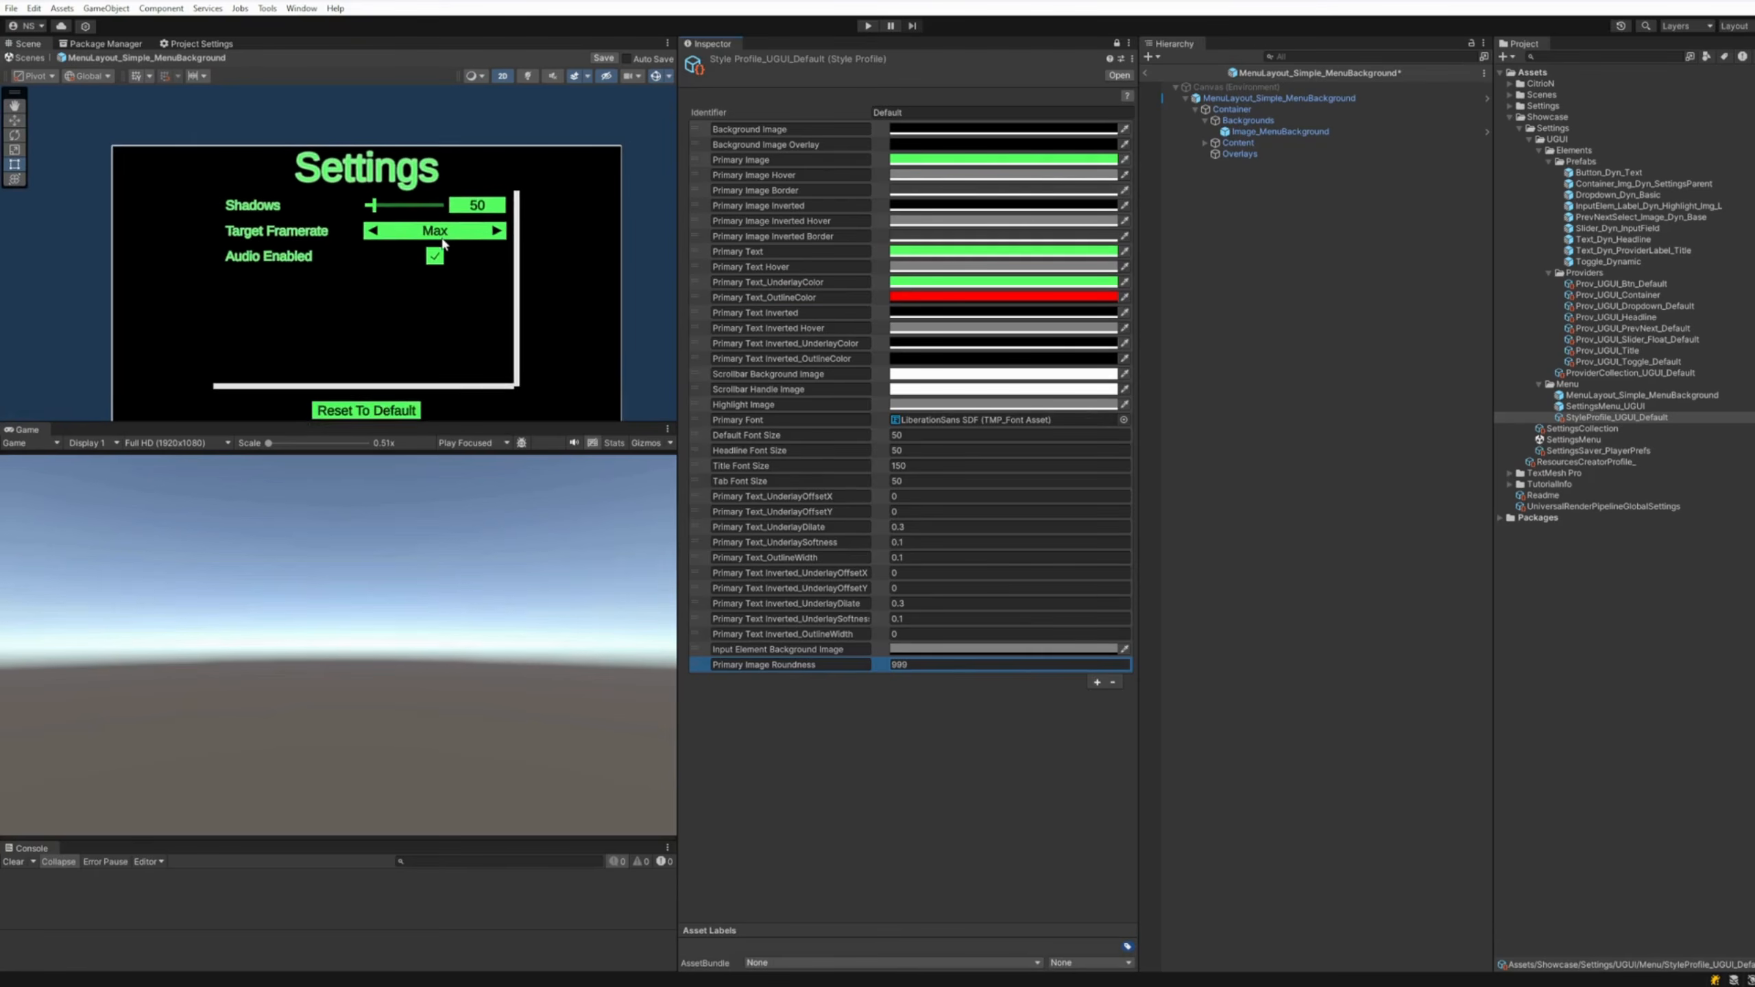
middle_click_drag(458, 217, 458, 209)
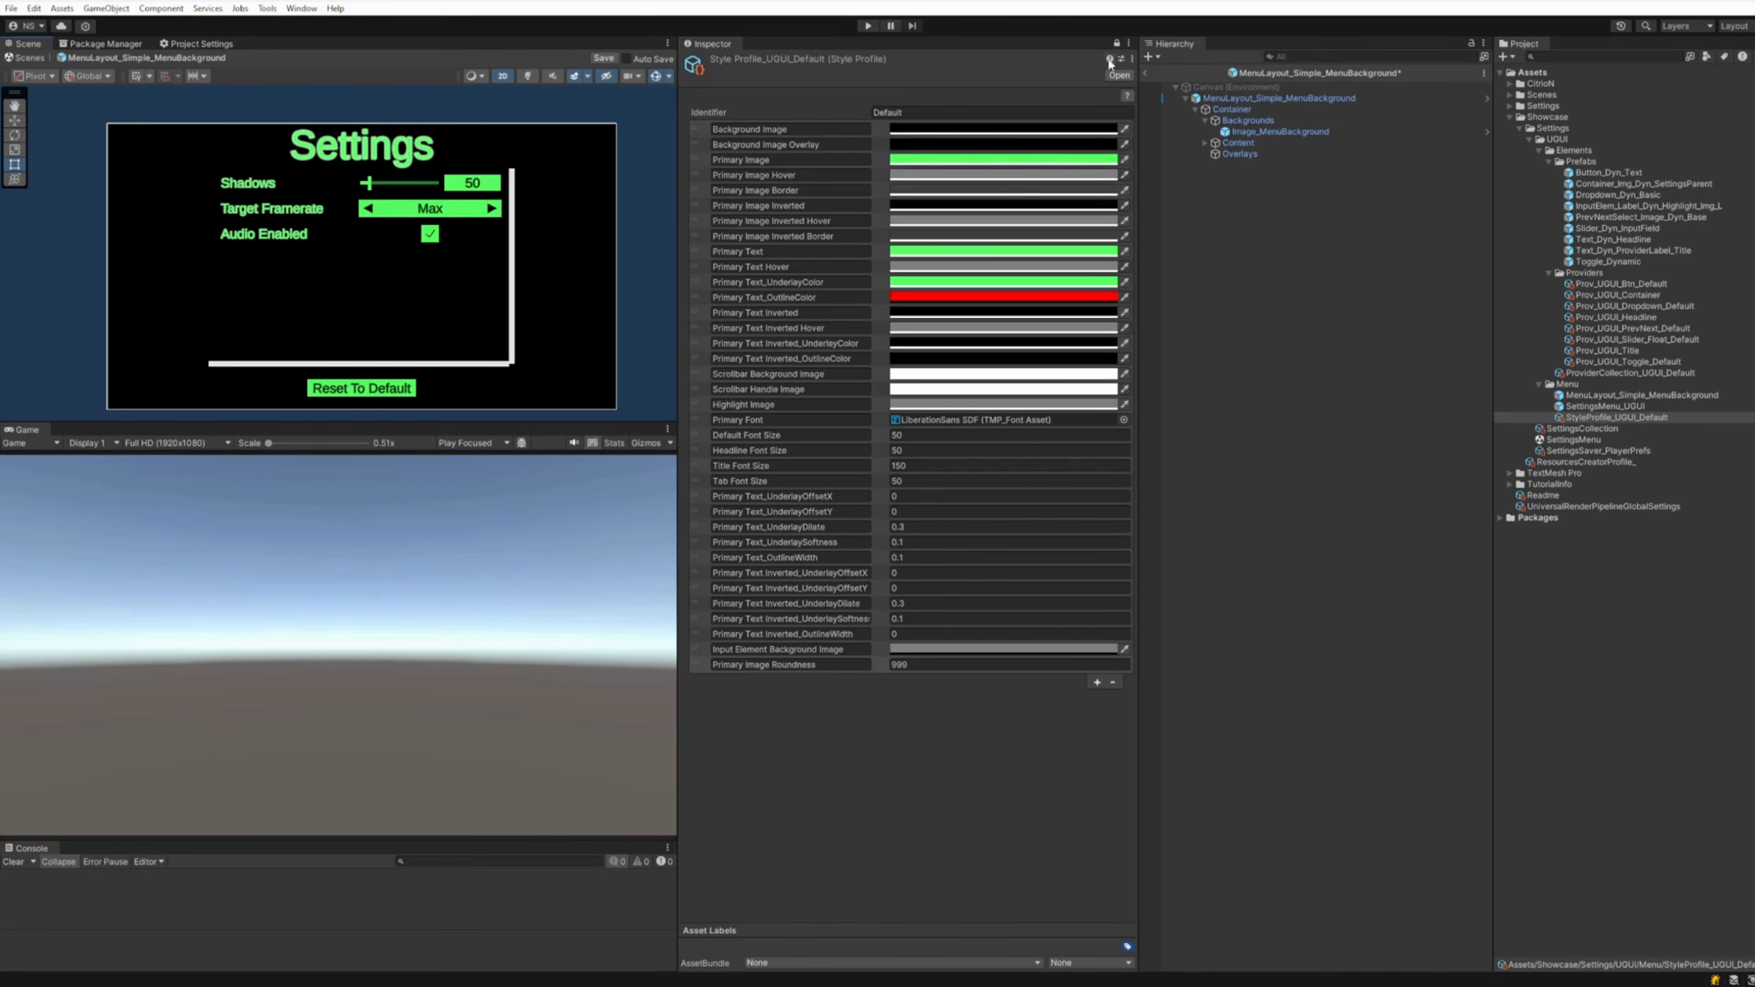
Select the Target Framerate setting in SettingsCollection and select its matching UI element in the layout prefab
left_click(1589, 429)
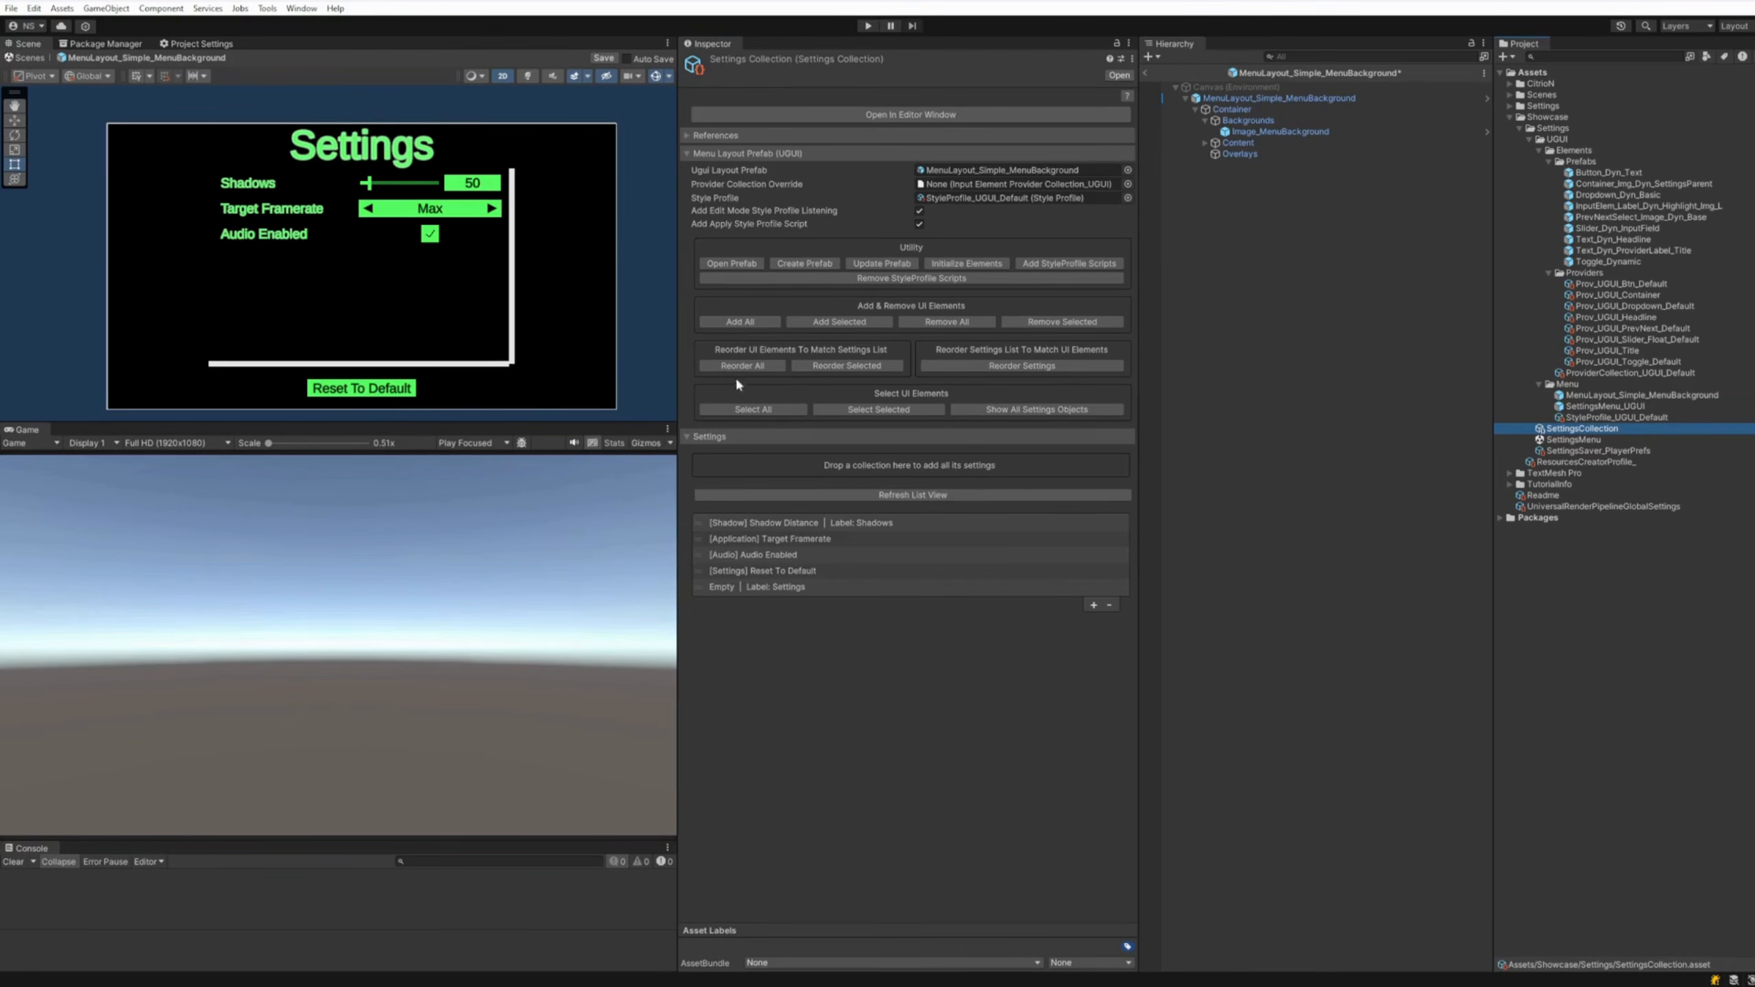
left_click(719, 538)
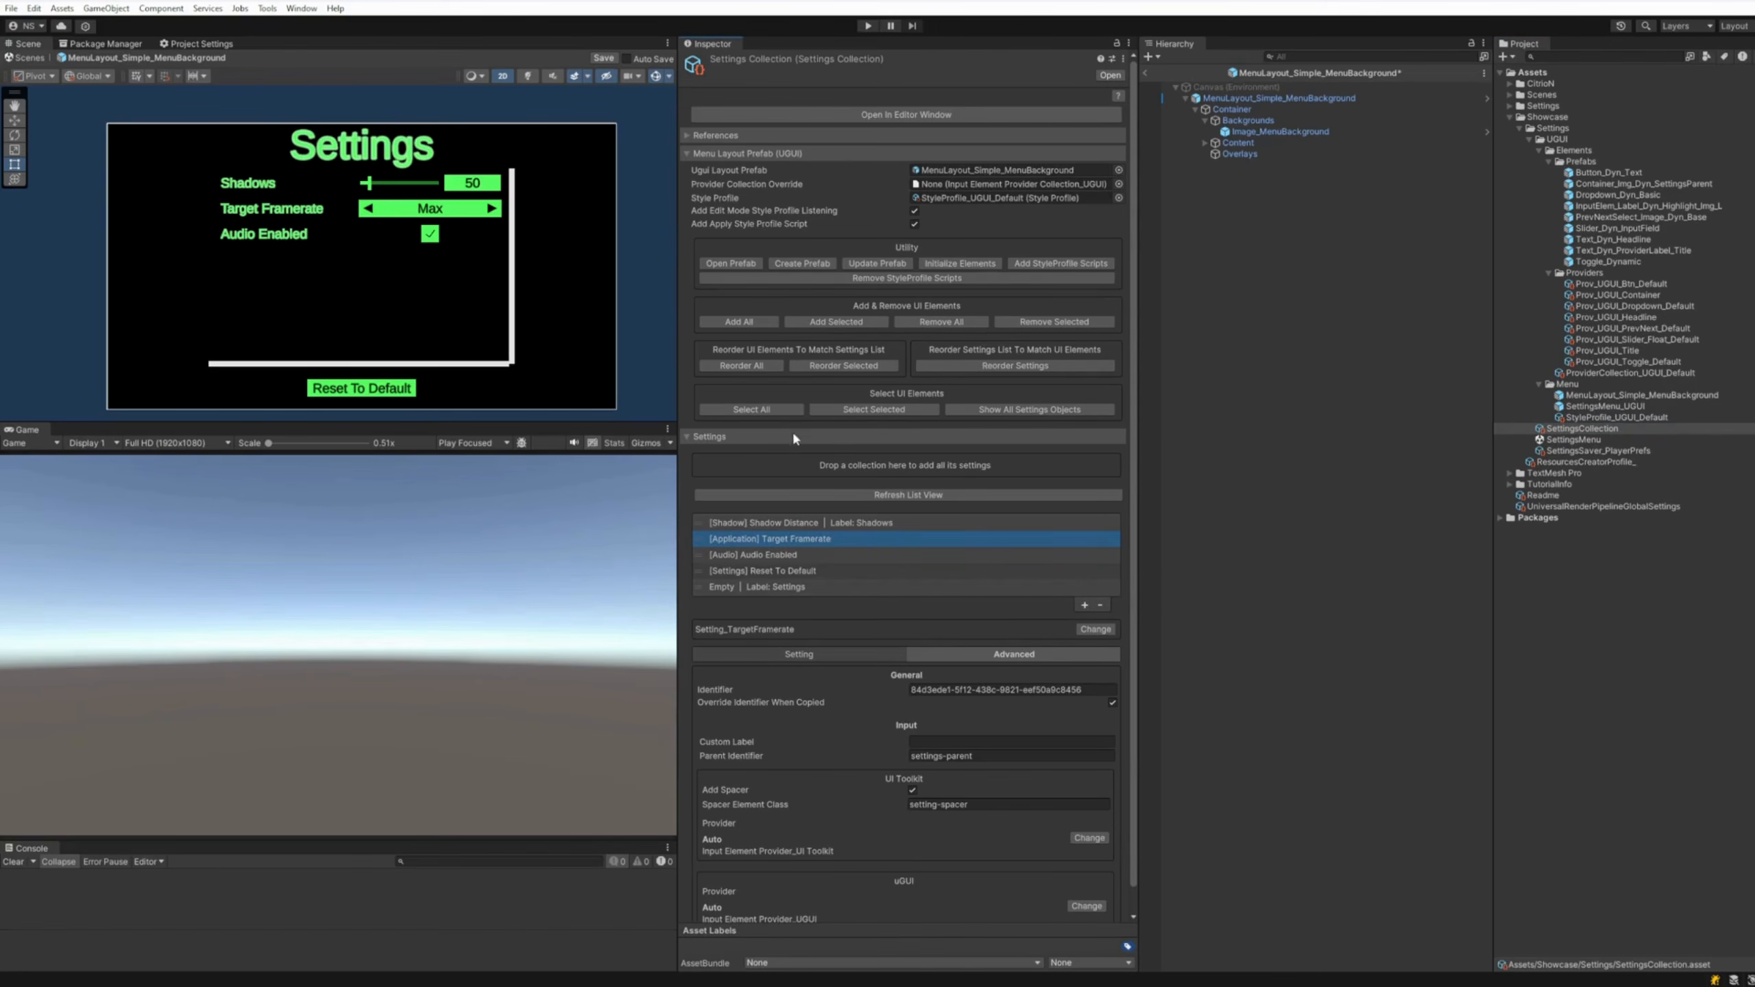
left_click(874, 409)
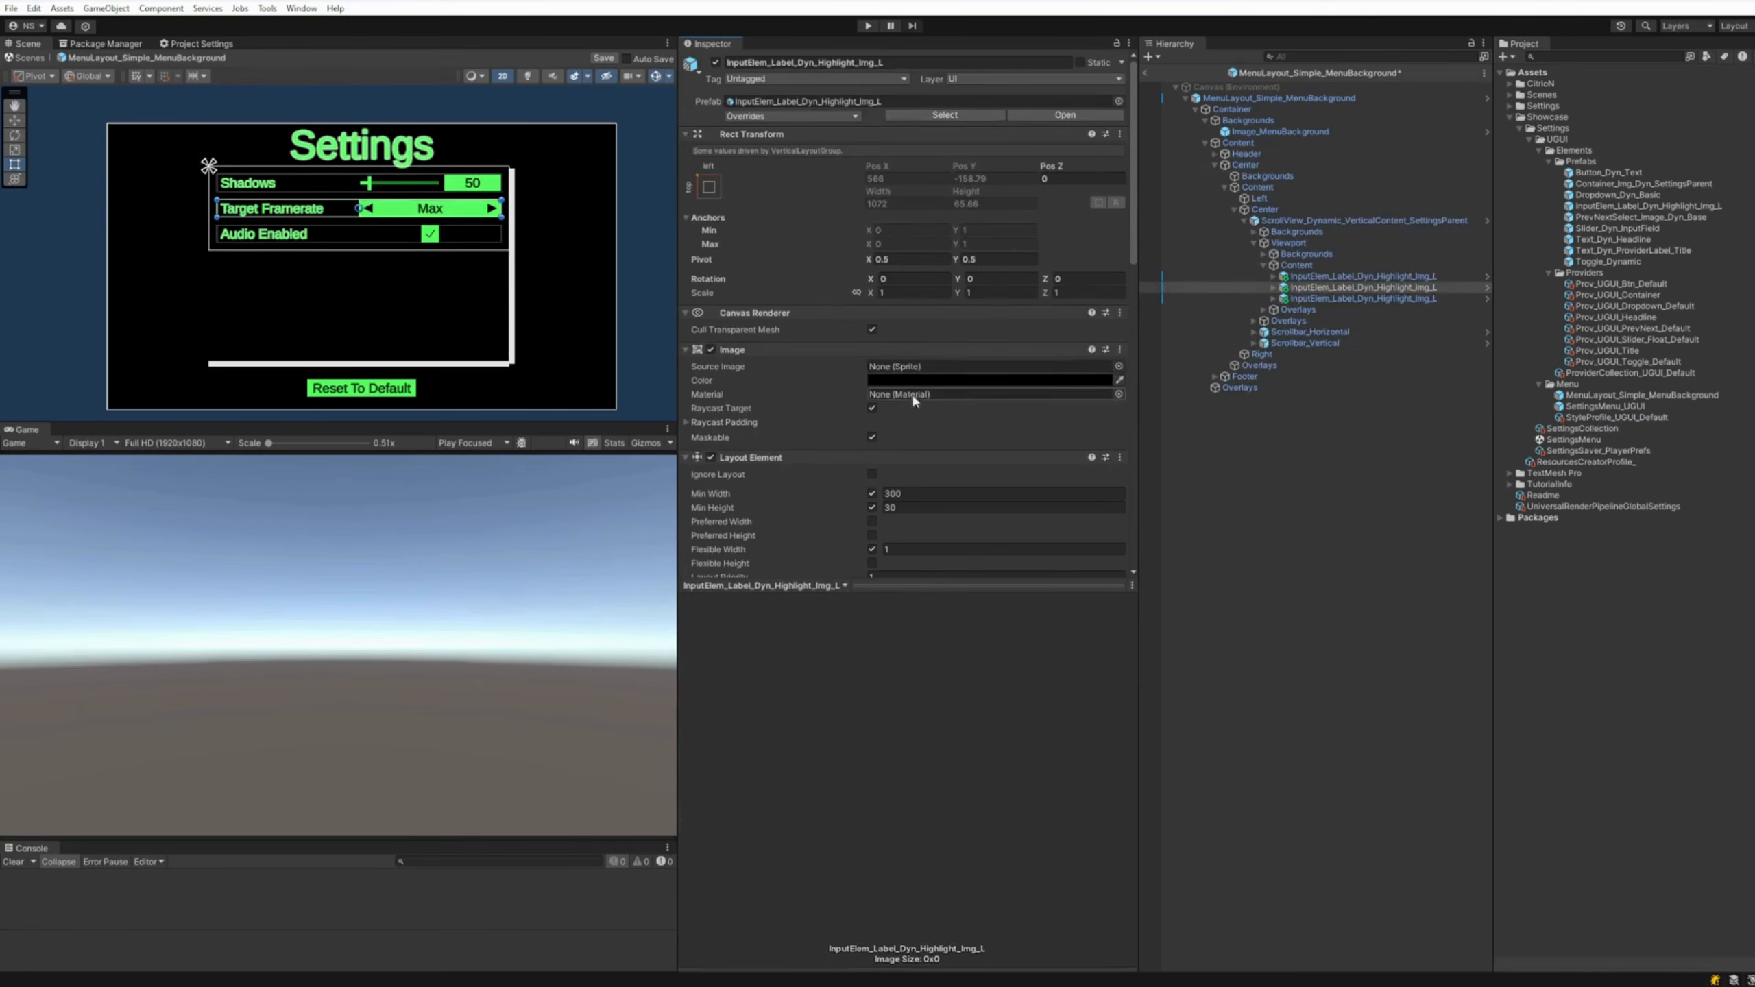
Expand the Target Framerate element's full child hierarchy and select SelectedHighlight (2) among its container's backgrounds
left_click(1317, 286)
left_click(1273, 289)
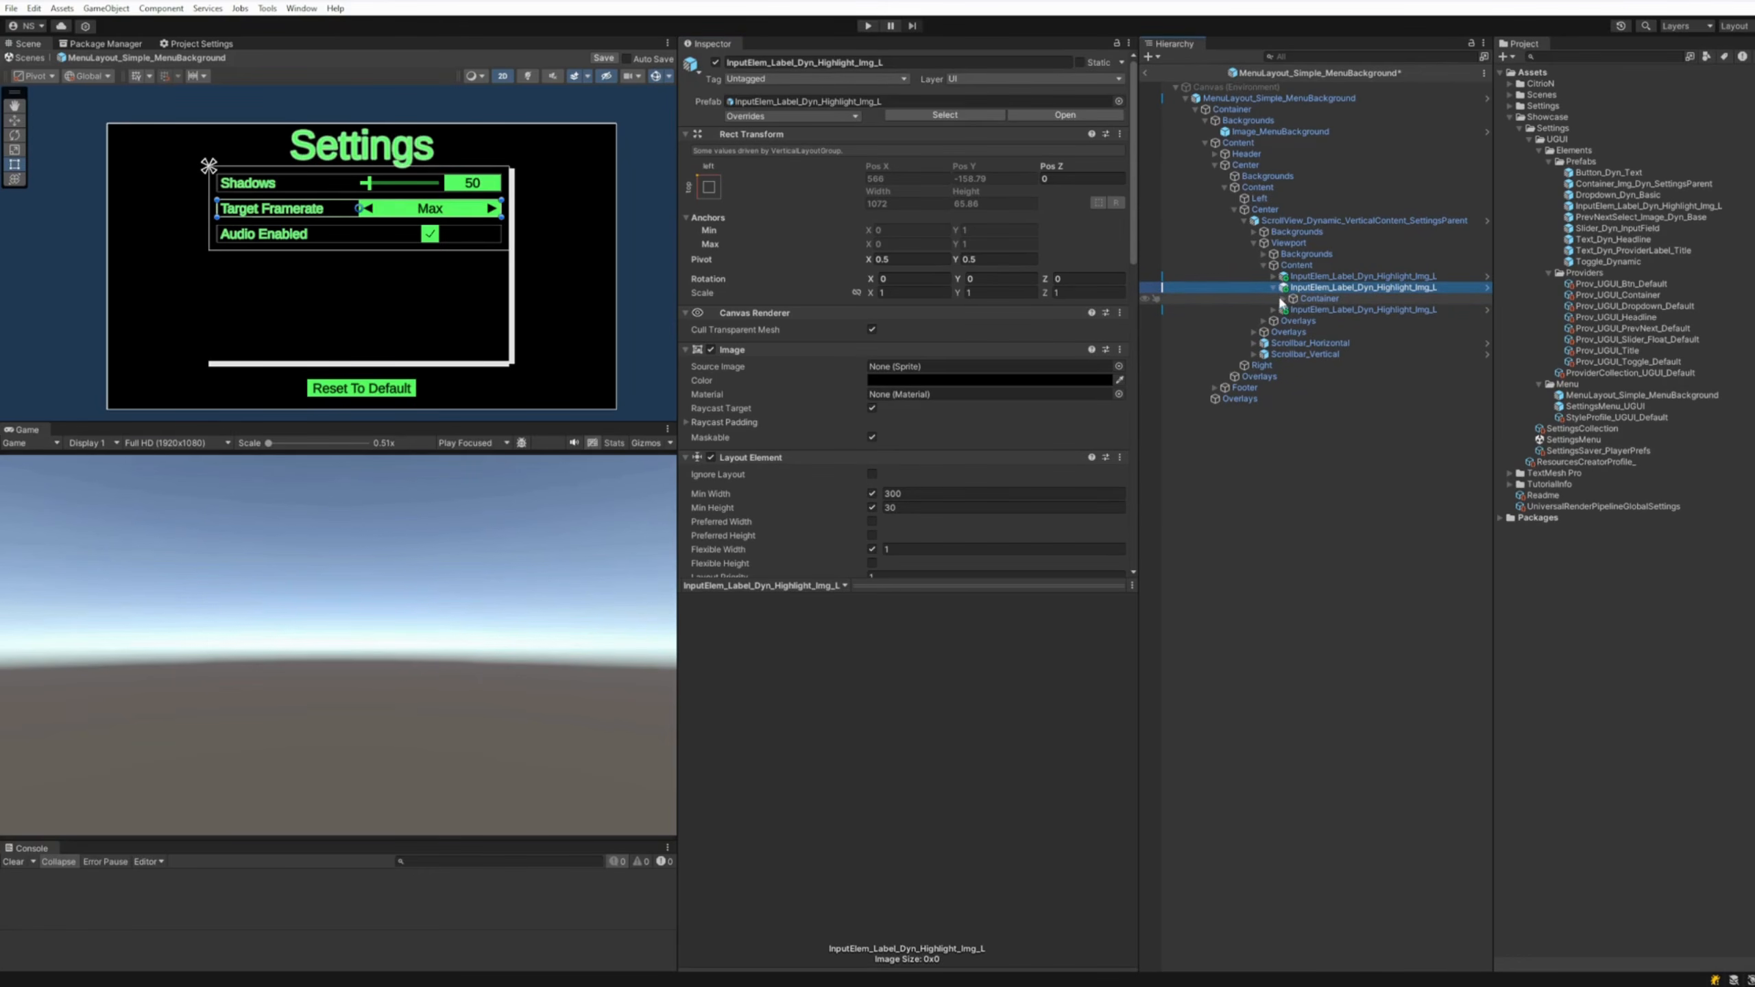
left_click(1283, 299, "alt")
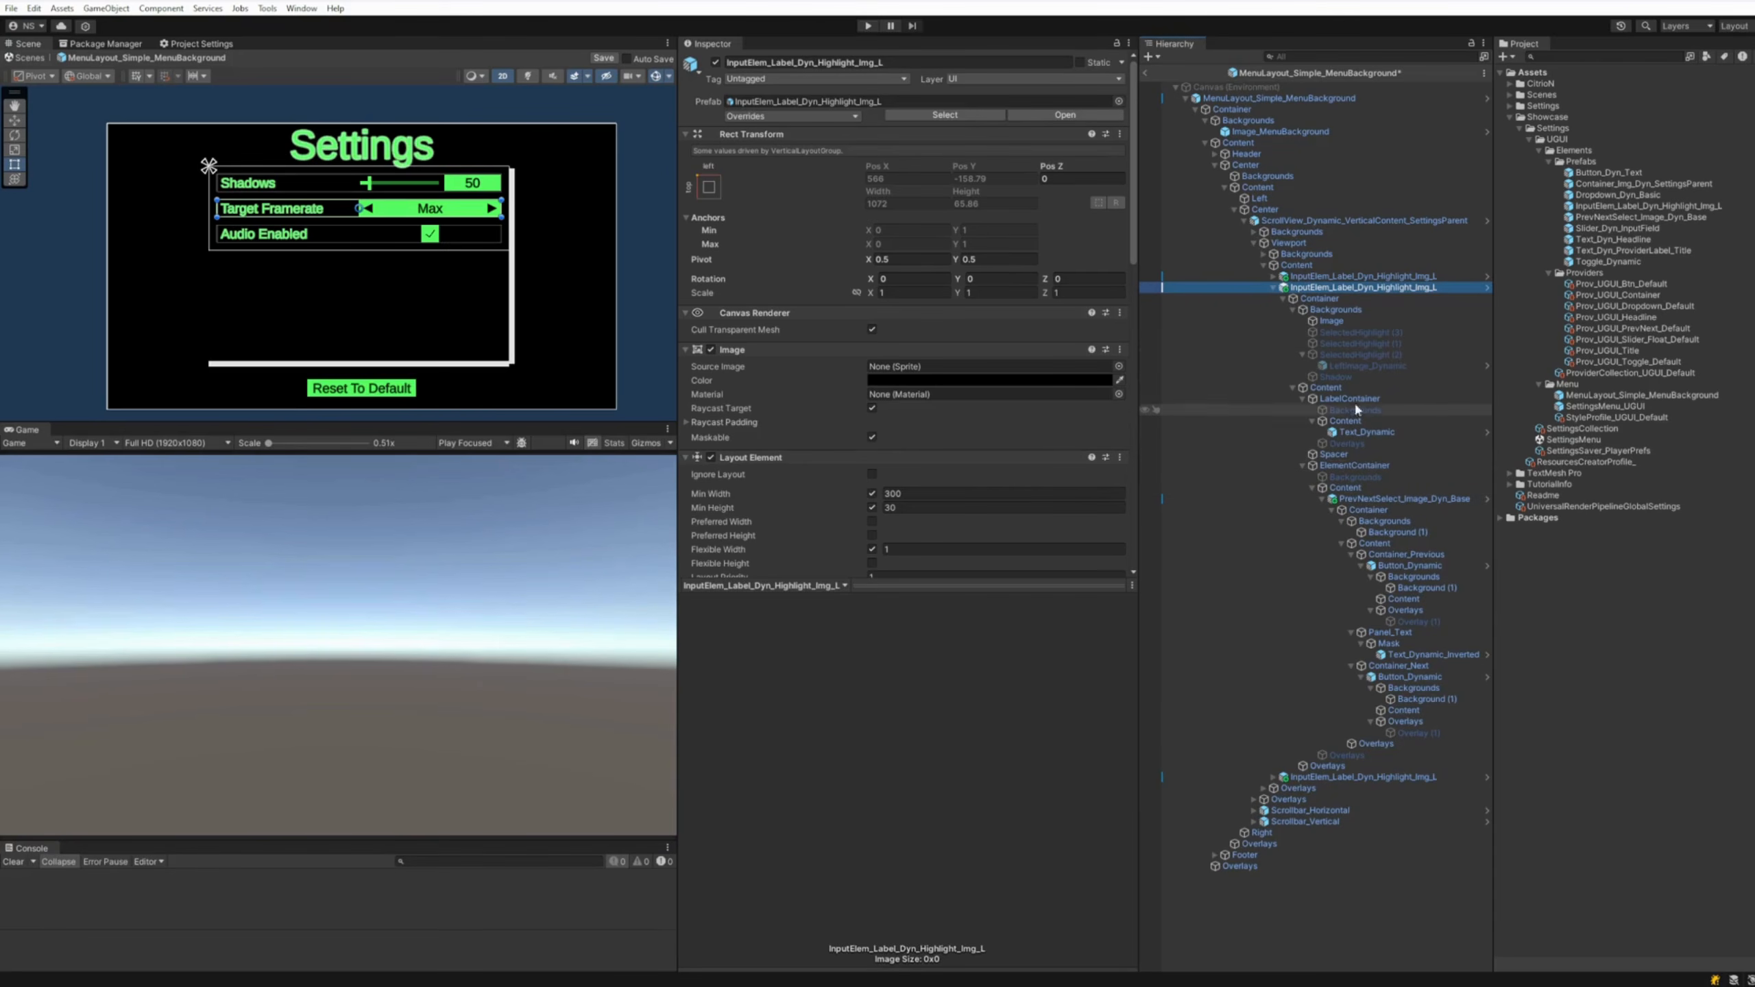
left_click(1347, 354)
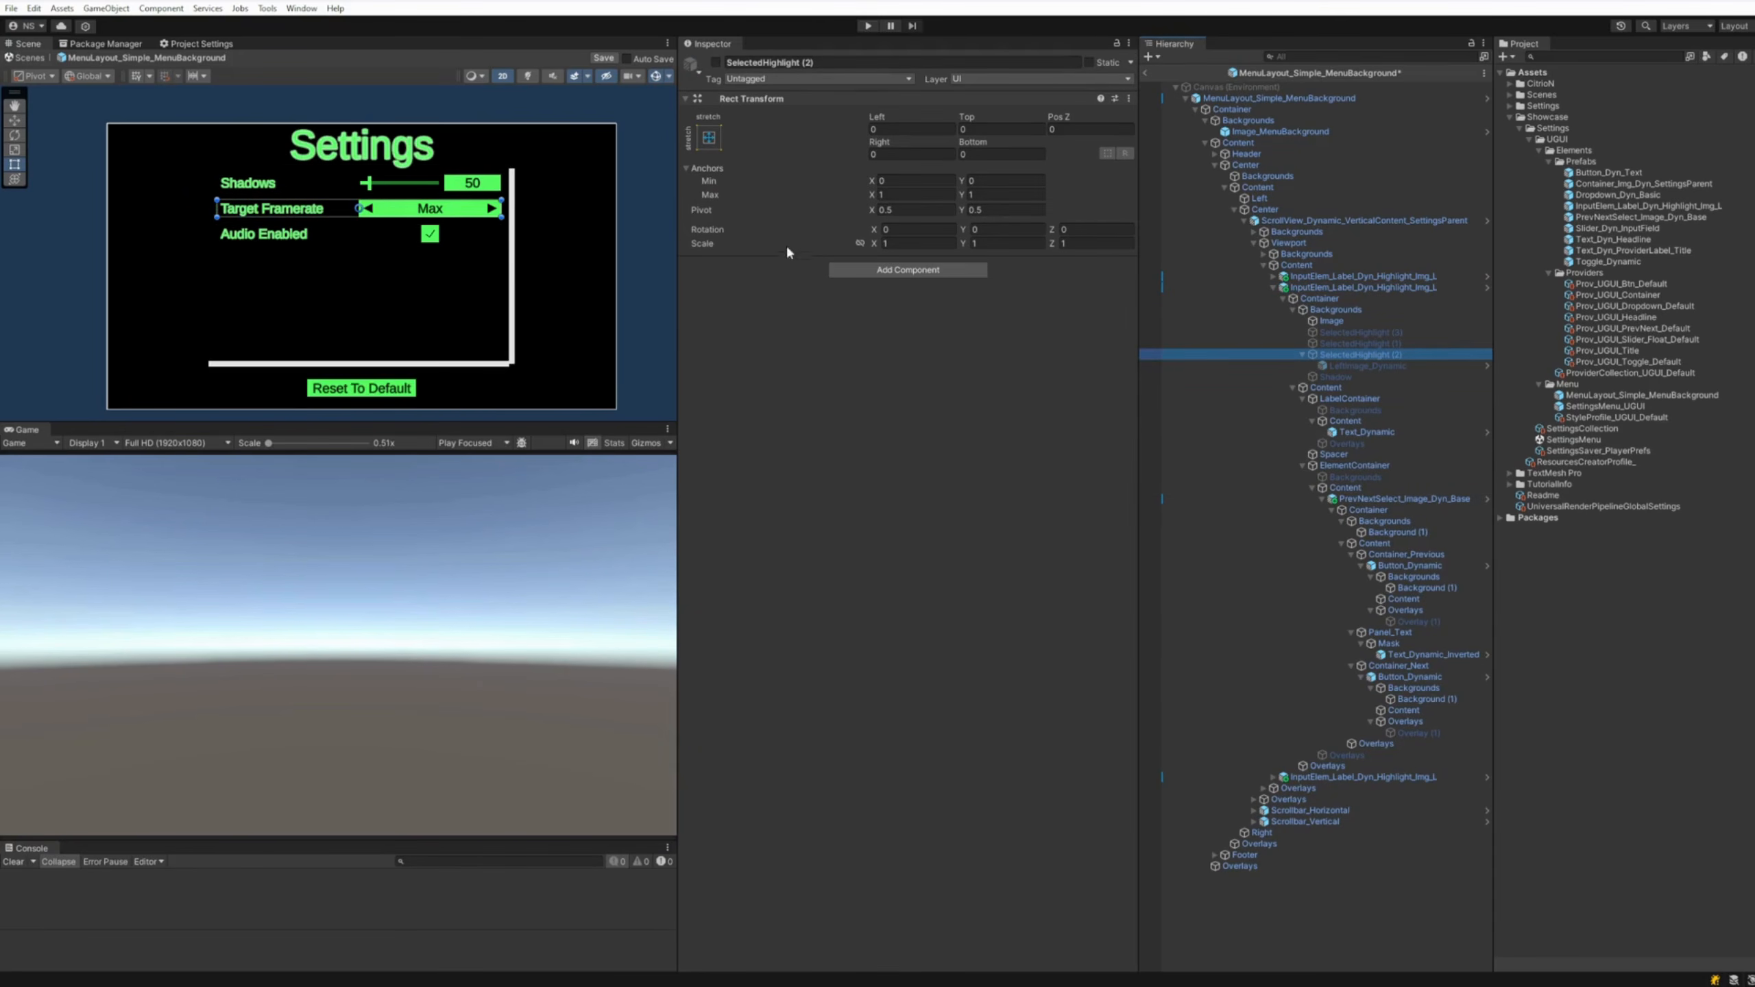
Activate SelectedHighlight (2) in the Target Framerate element and inspect the Style Listener on its LeftImage_Dynamic child
left_click(715, 62)
scroll(244, 208, "up", 5)
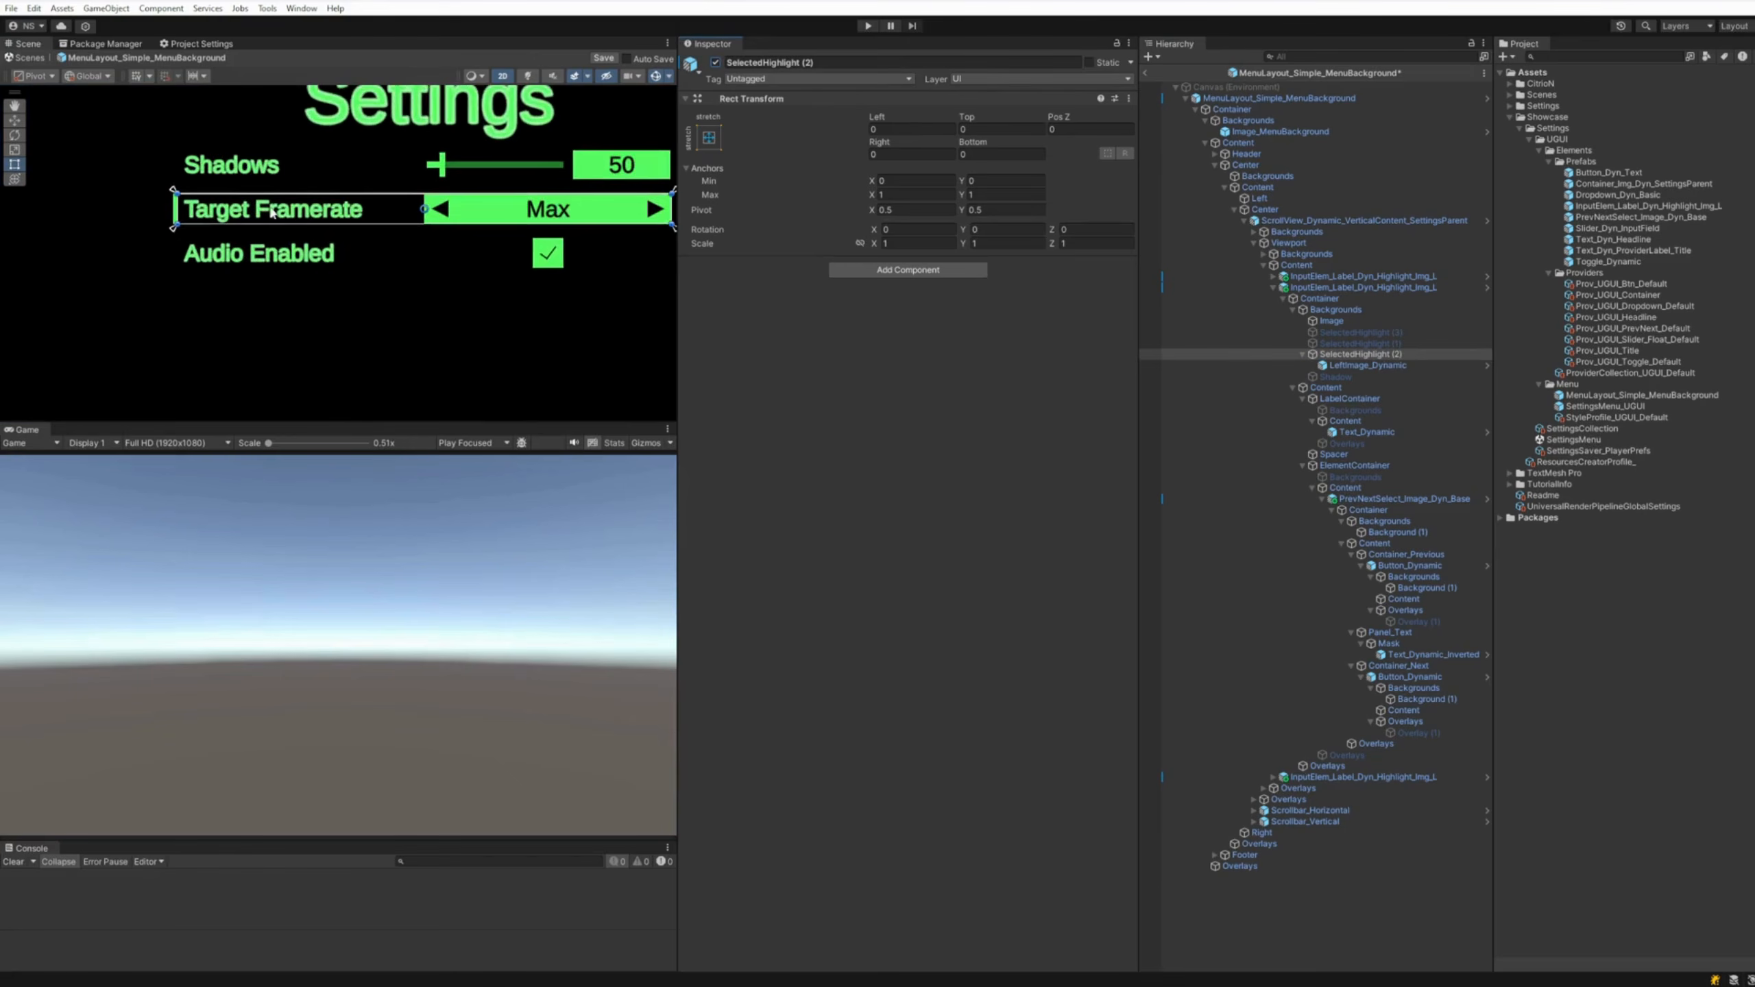
scroll(158, 206, "up", 6)
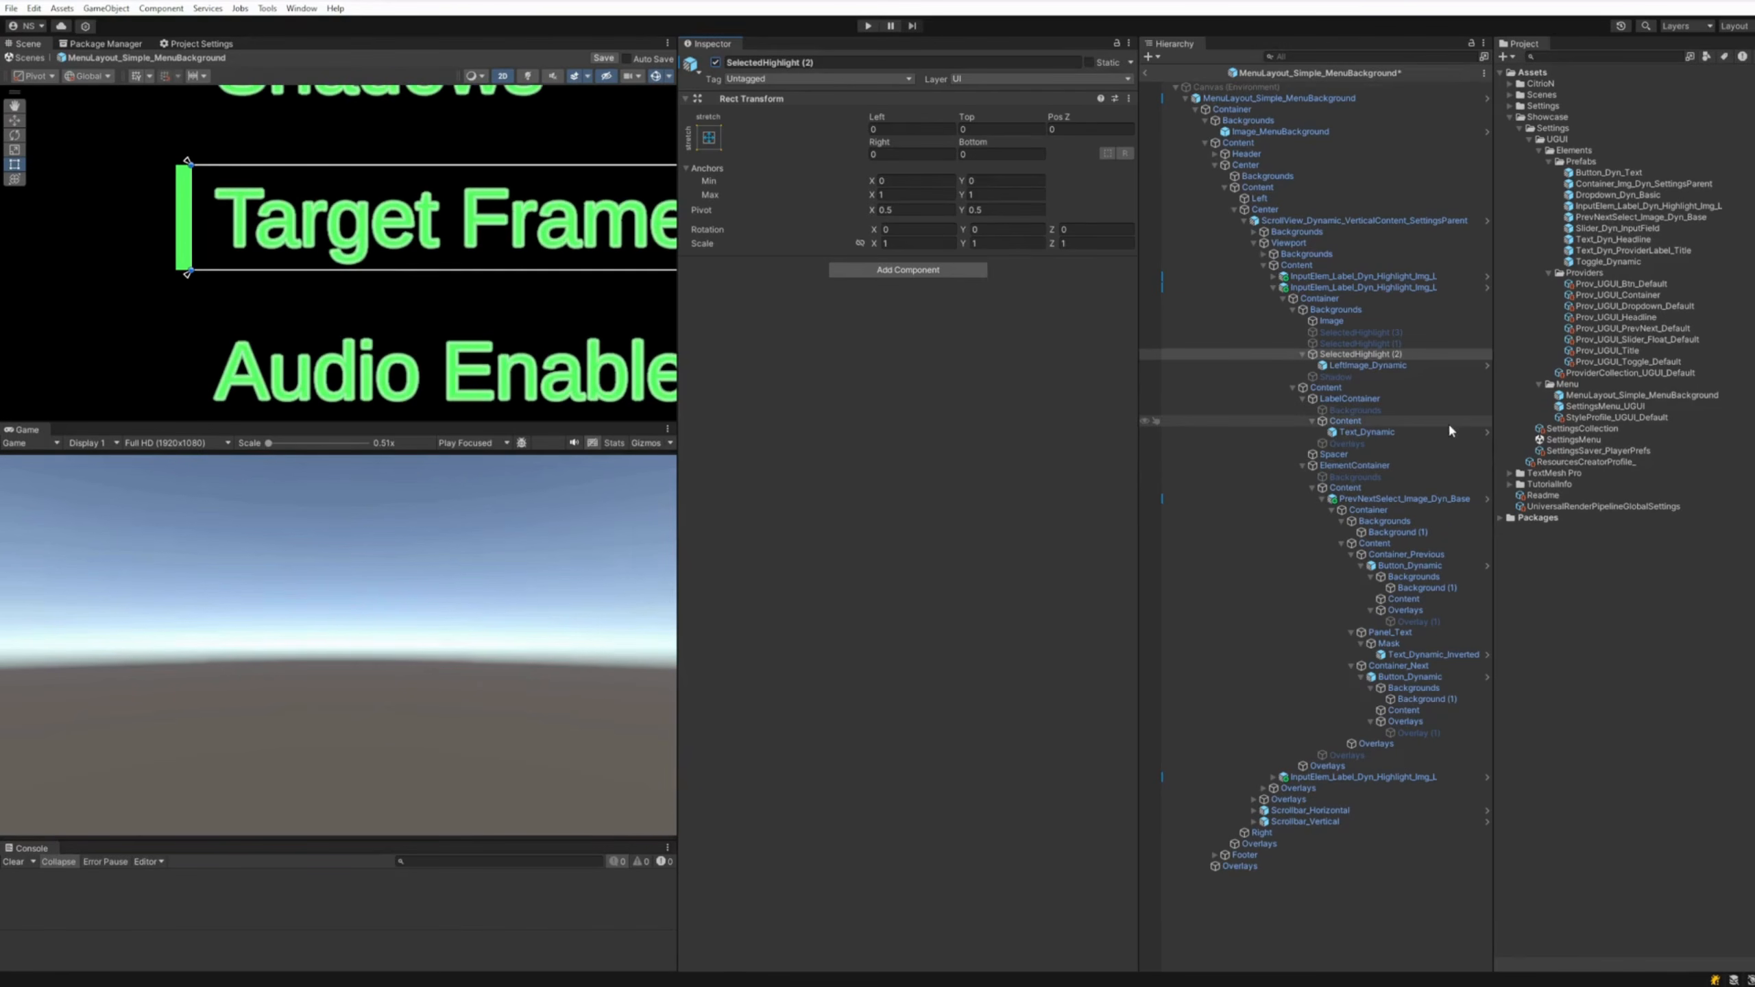
left_click(1375, 366)
scroll(905, 459, "down", 3)
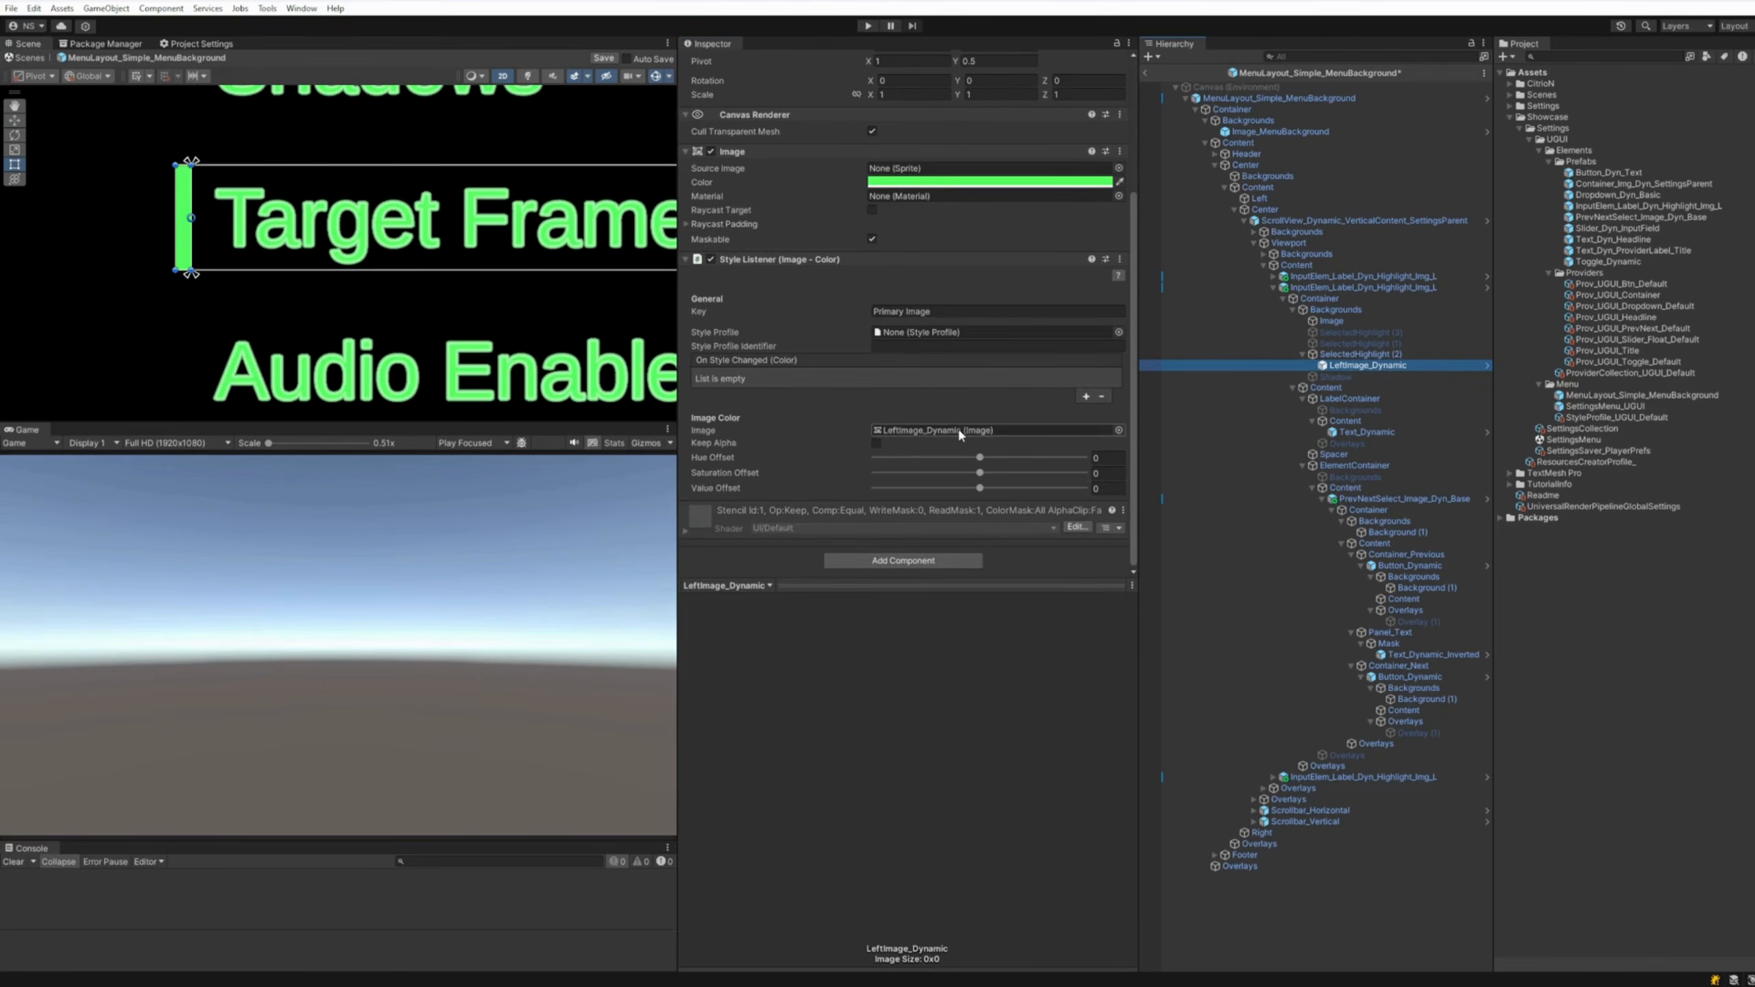
scroll(957, 425, "up", 3)
scroll(957, 427, "down", 3)
Copy the Highlight Image identifier from StyleProfile_UGUI_Default and use it as LeftImage_Dynamic's Style Listener key
left_click(1586, 429)
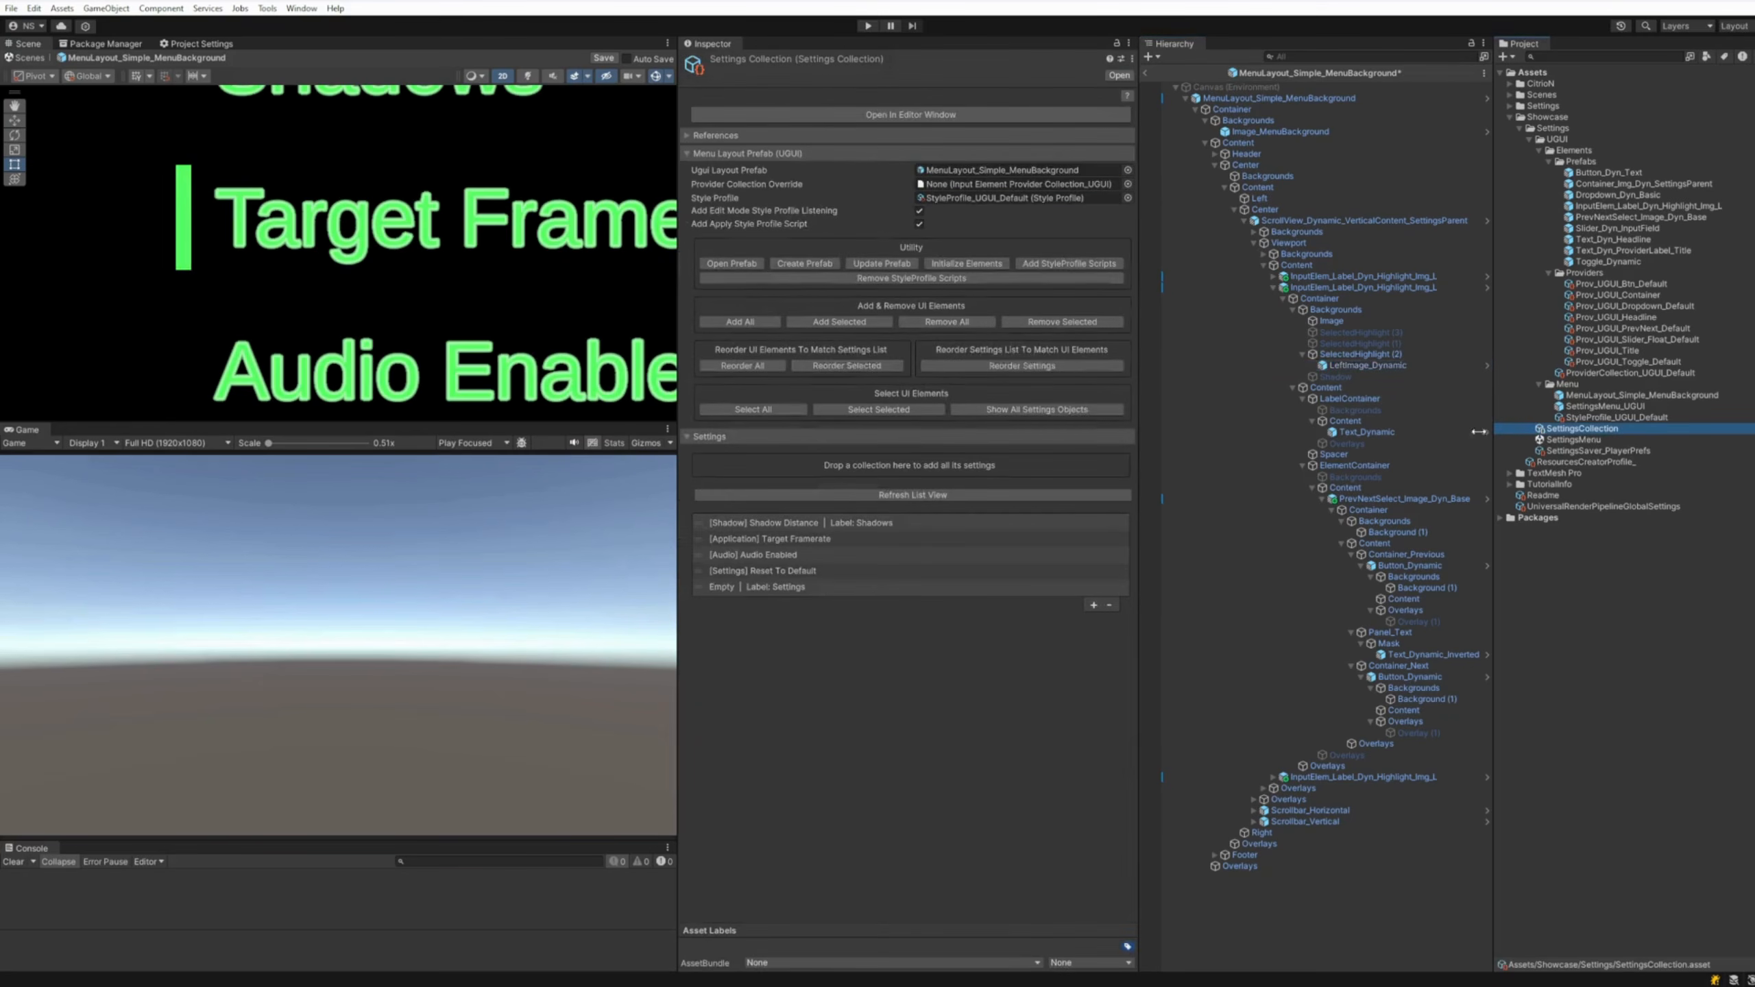
left_click(1609, 417)
left_click(812, 404)
key("ctrl+c")
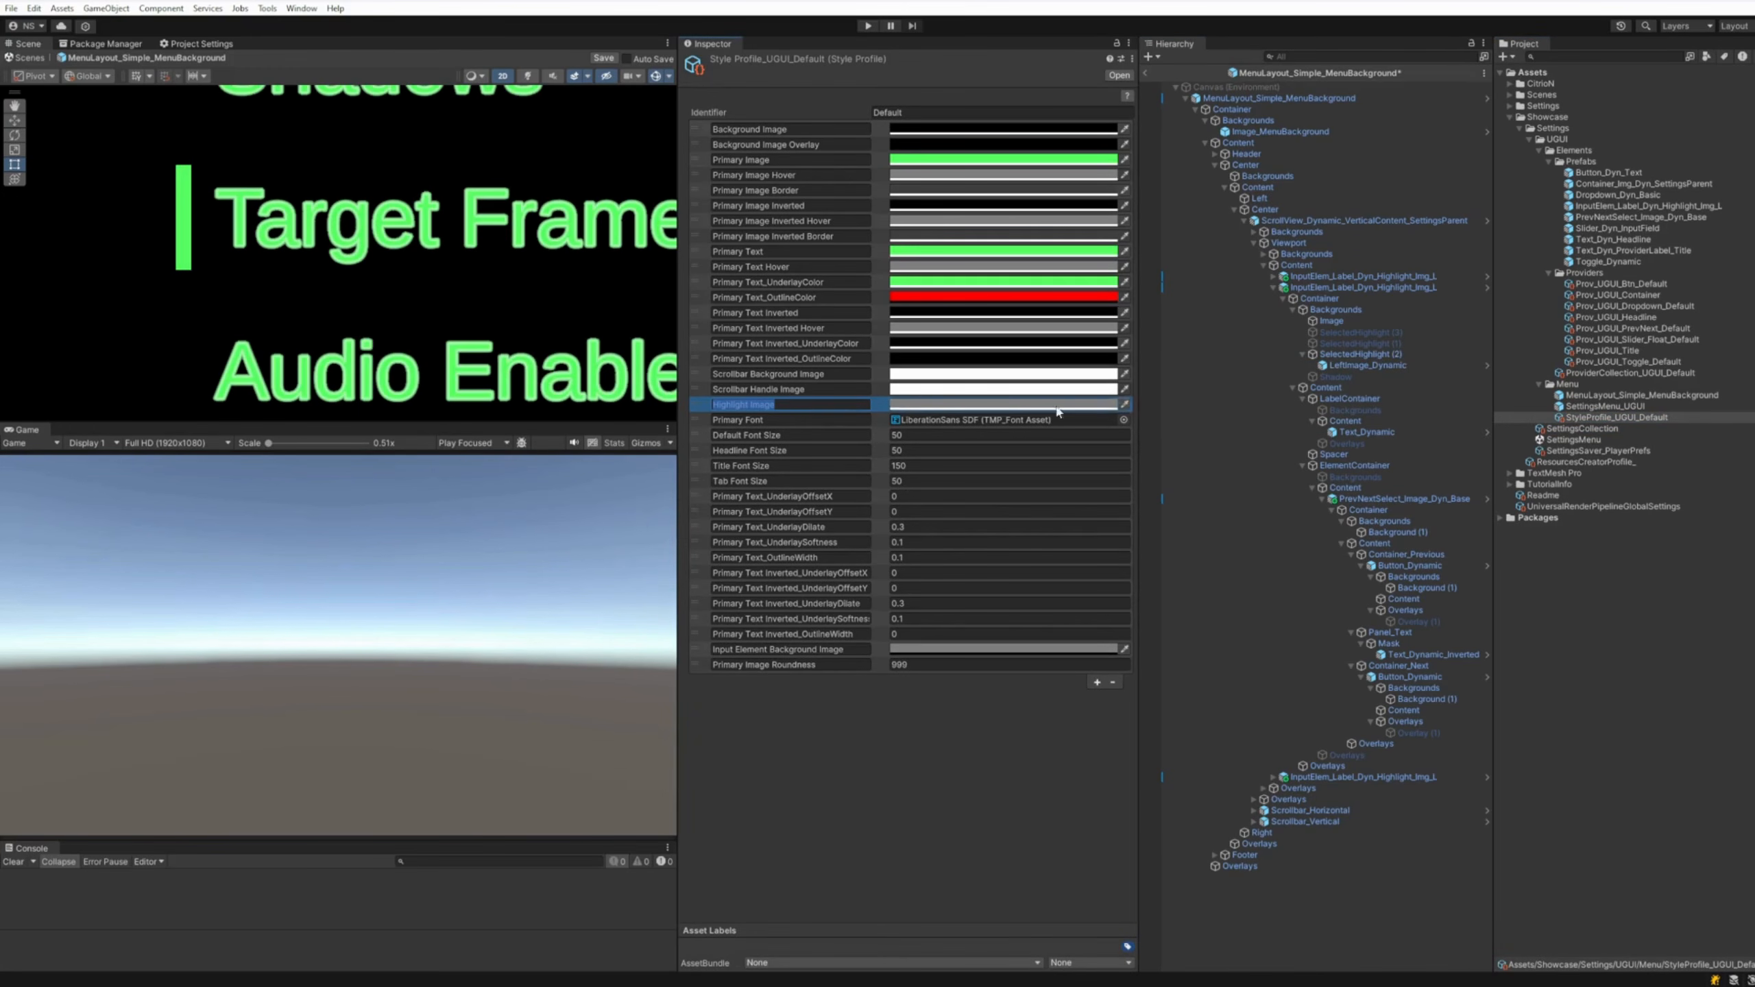
left_click(1362, 366)
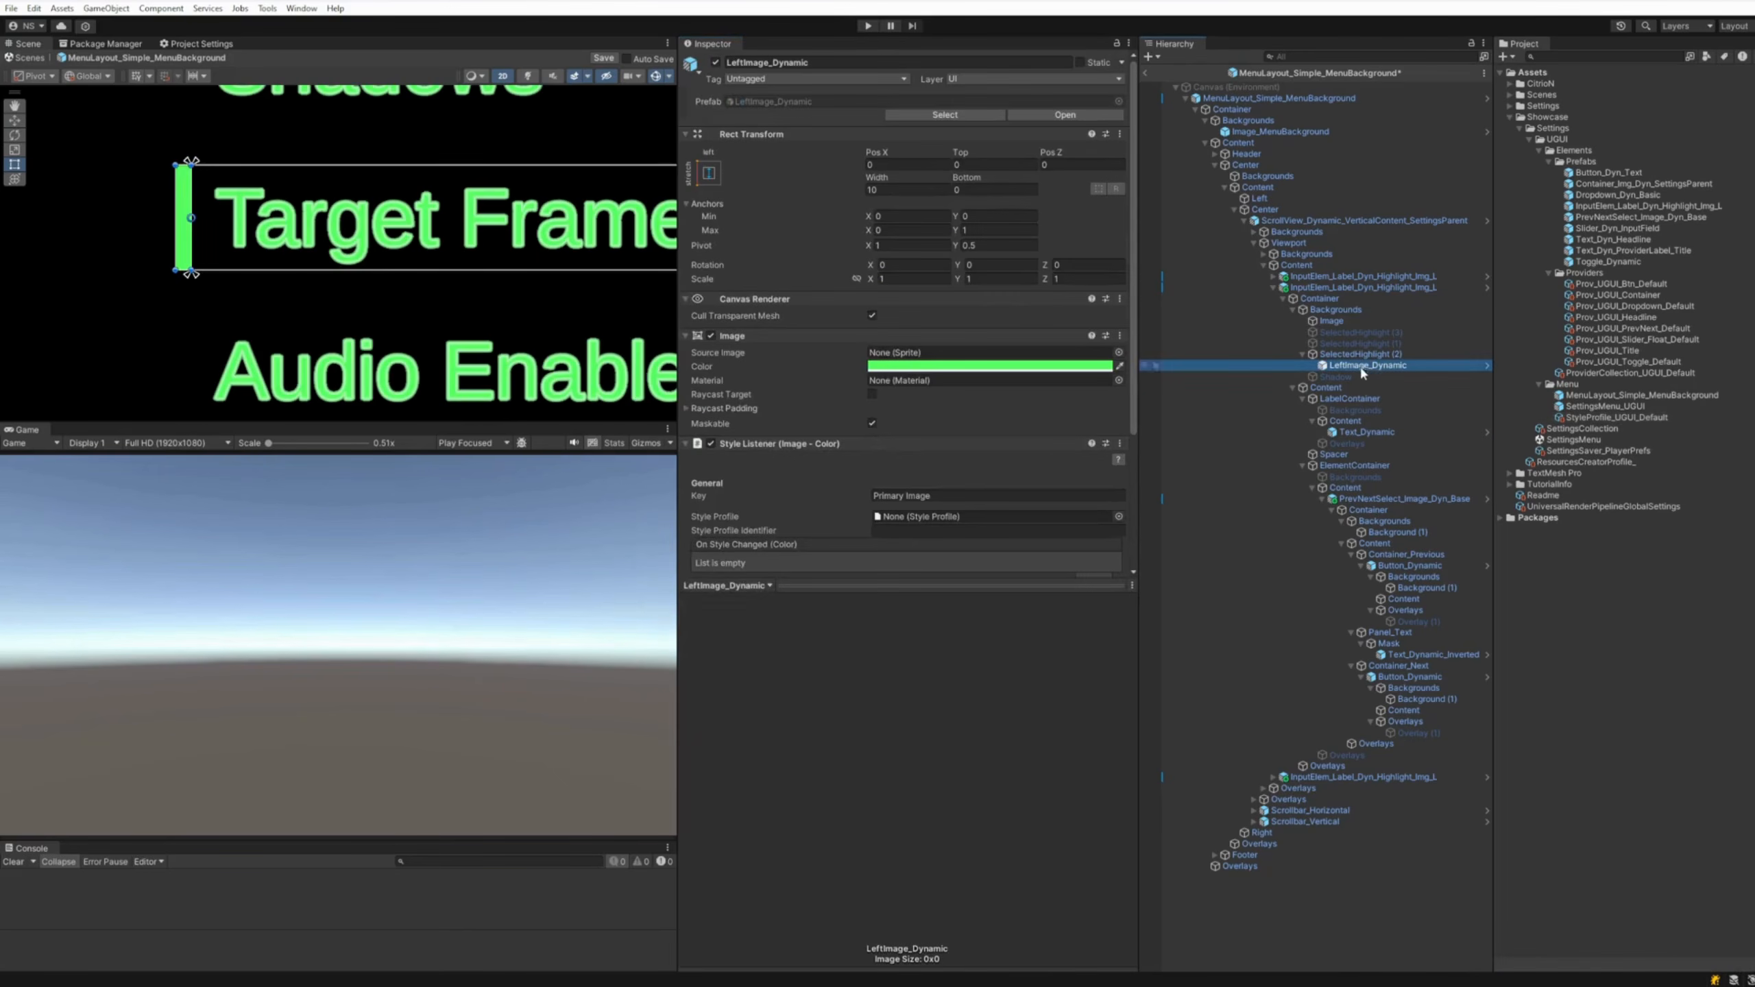
left_click(950, 496)
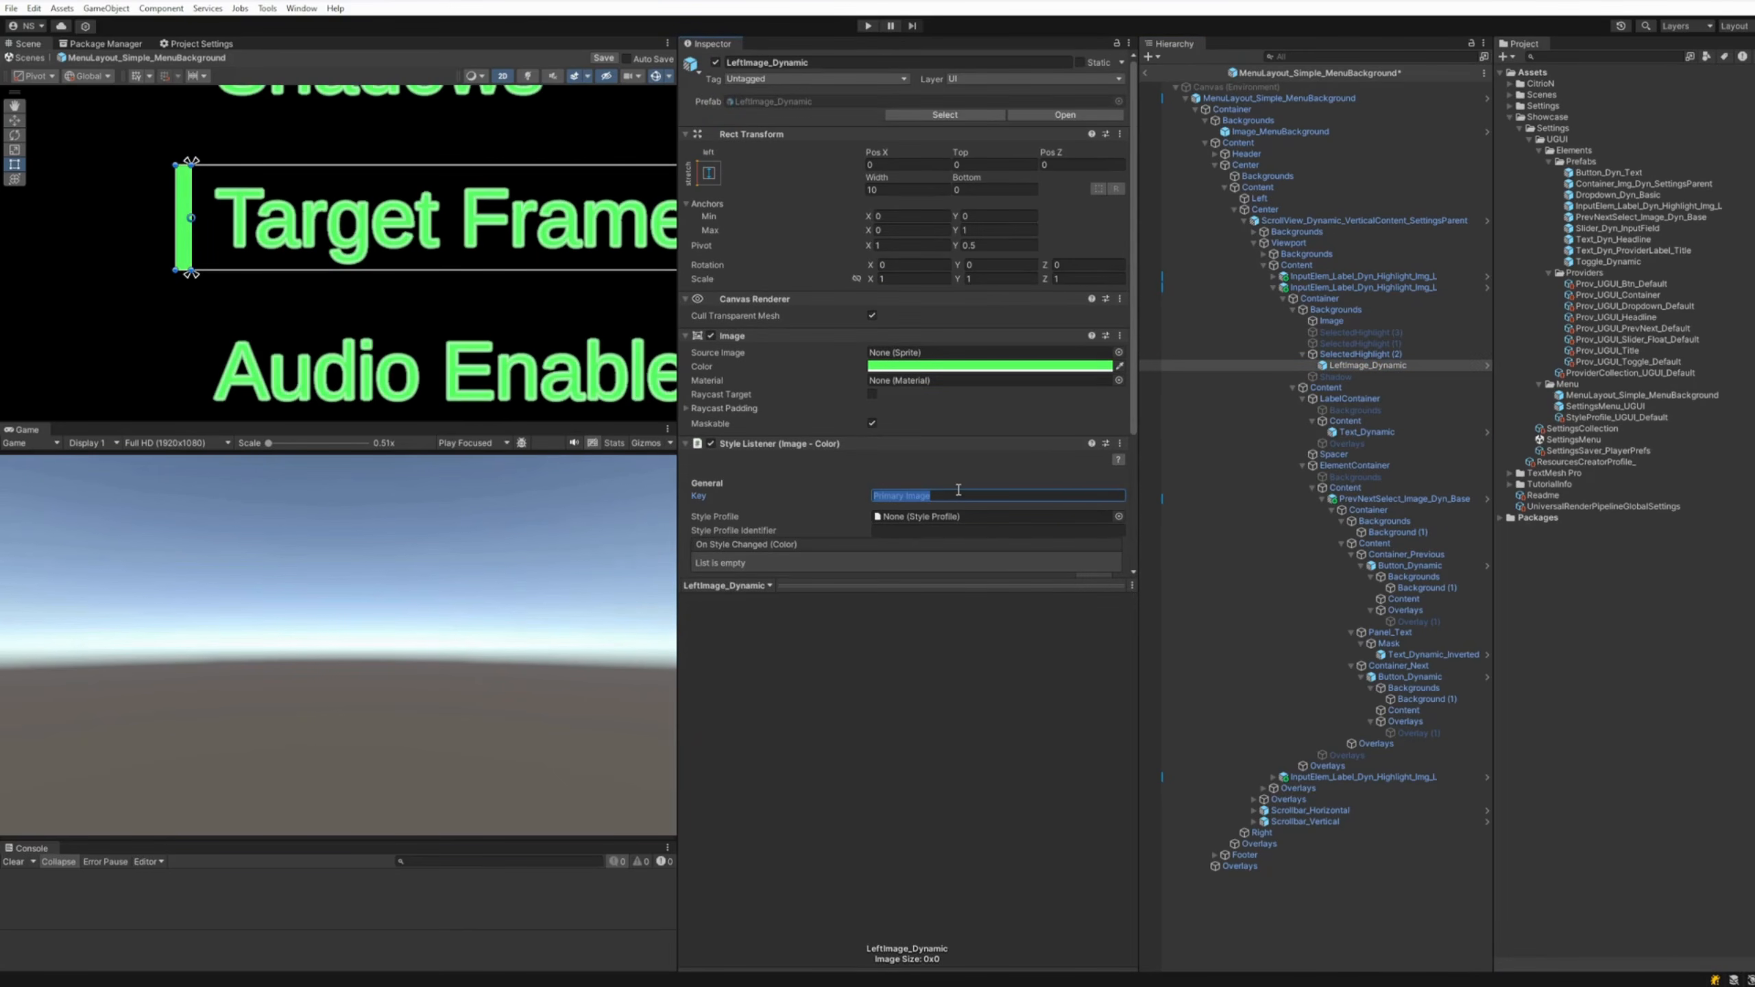
key("ctrl+v")
scroll(964, 415, "down", 3)
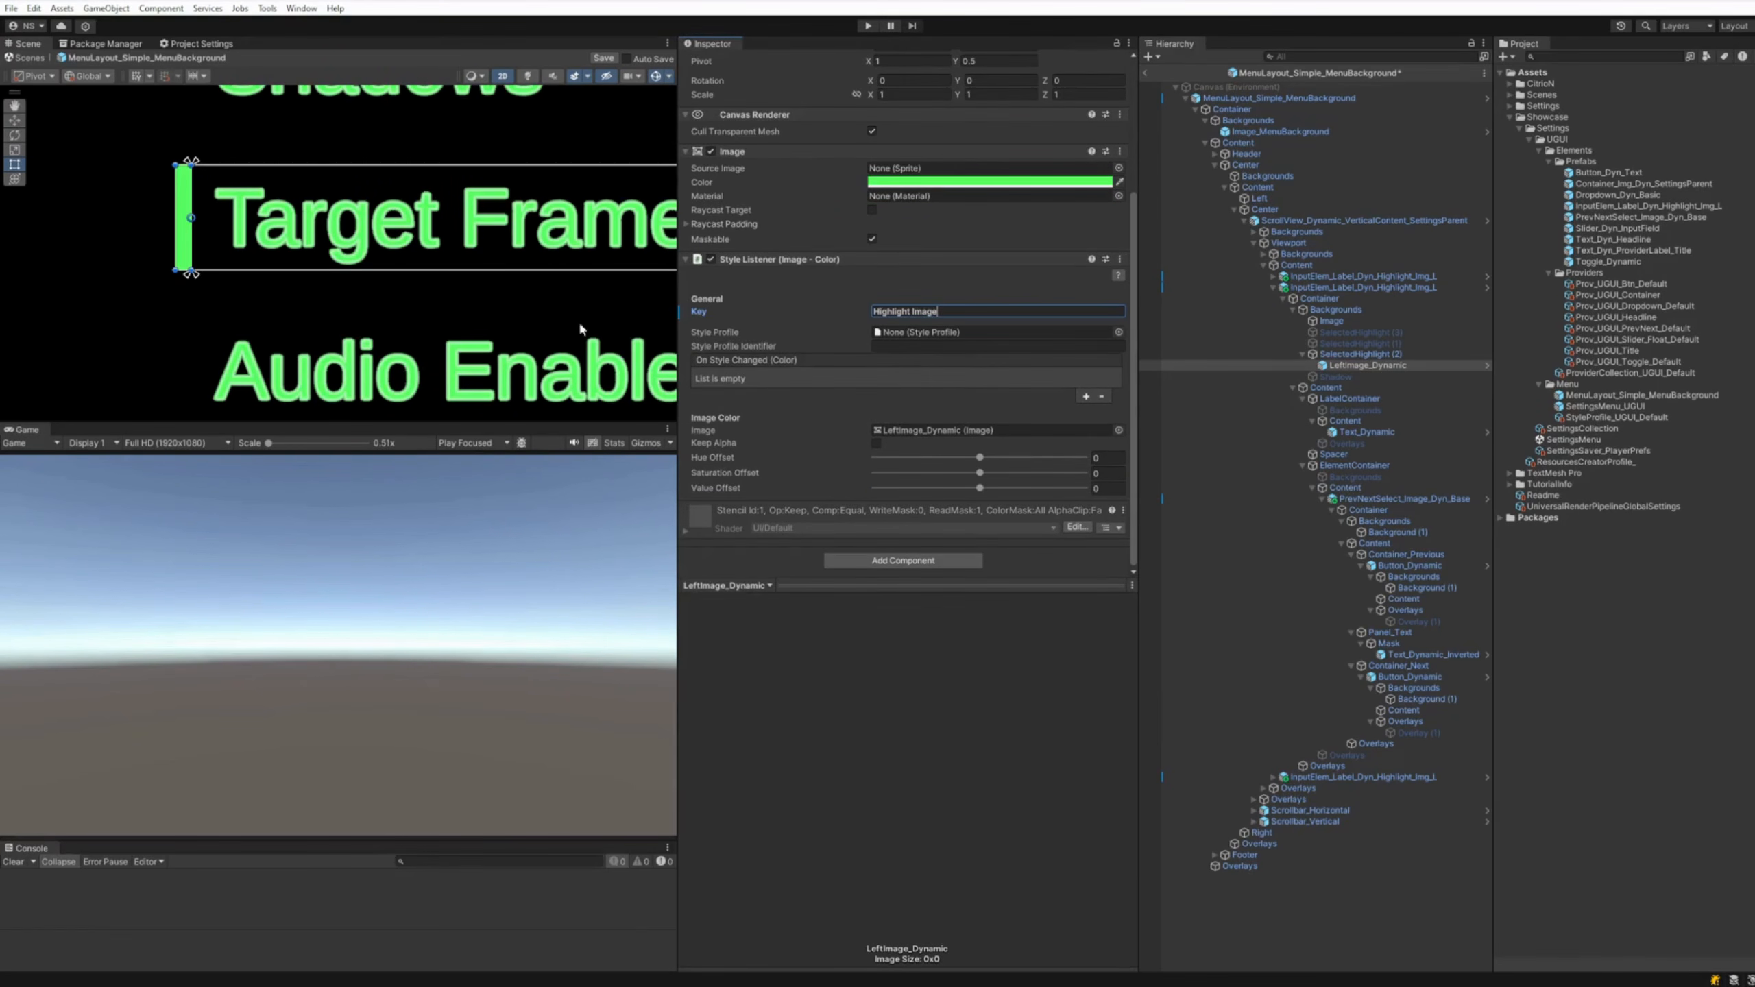
Apply LeftImage_Dynamic's key change as an override in the InputElem_Label_Dyn_Highlight_Img_L prefab and select that prefab asset
right_click(699, 316)
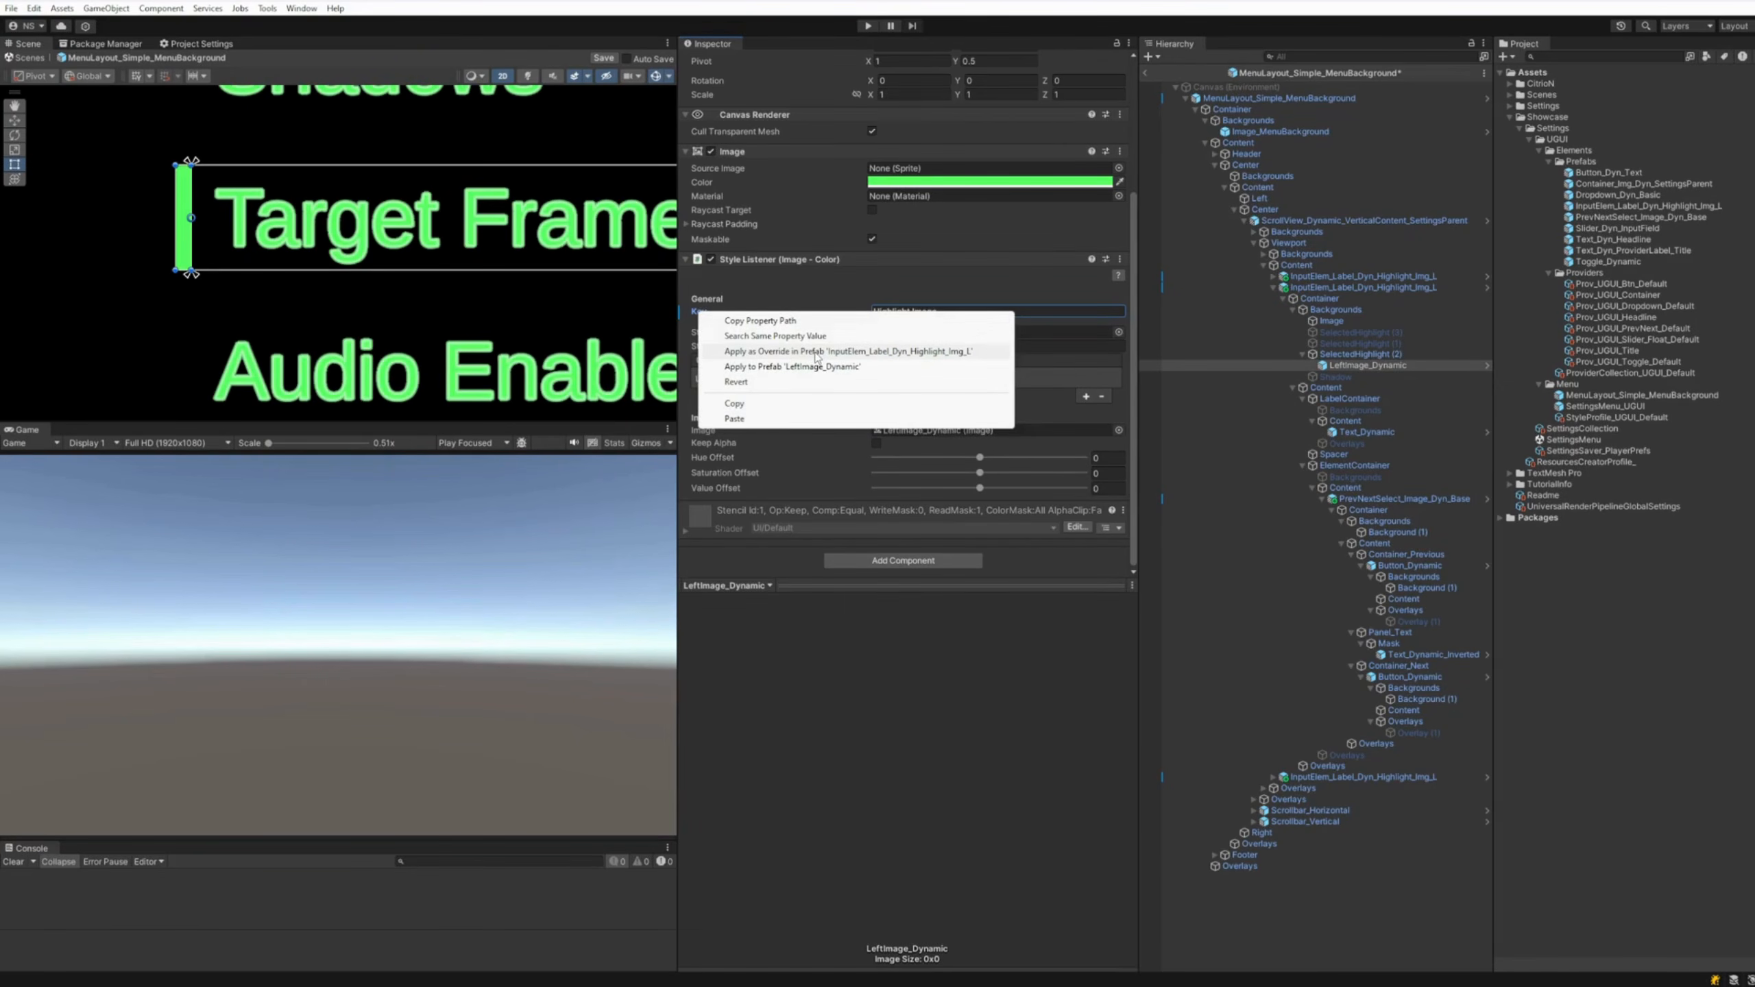
left_click(817, 353)
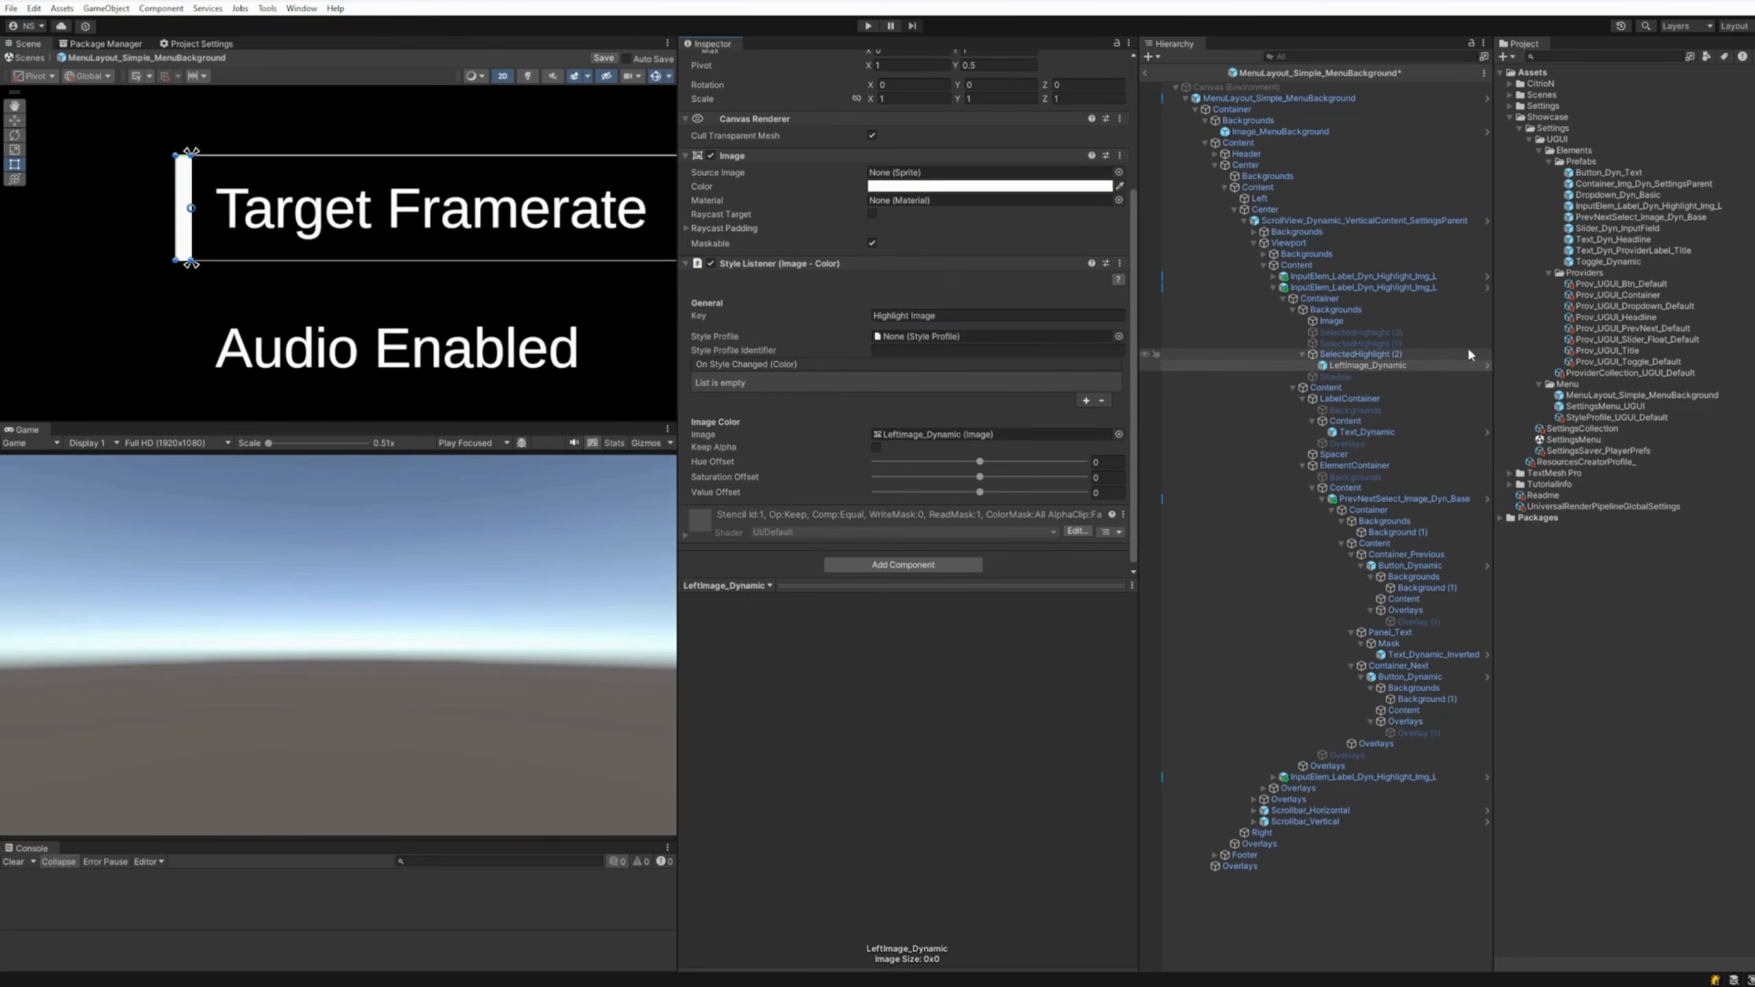
left_click(1609, 206)
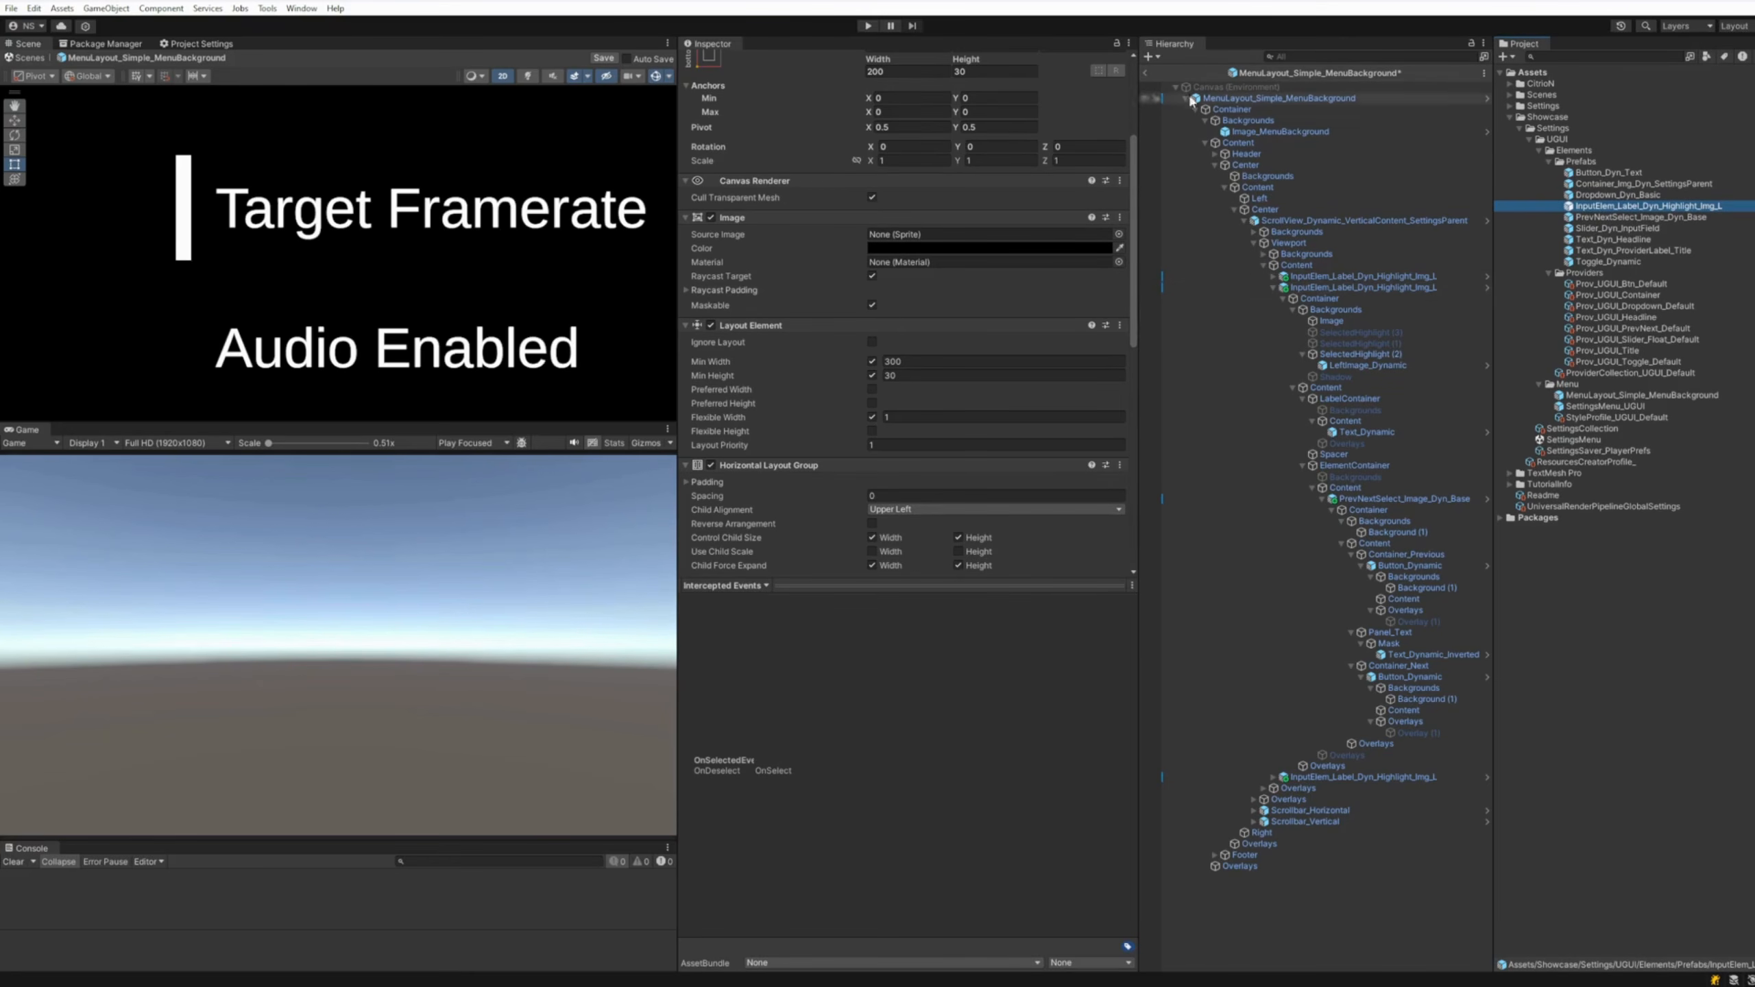
Set the Highlight Image color in StyleProfile_UGUI_Default to red, FF0000
left_click(1601, 417)
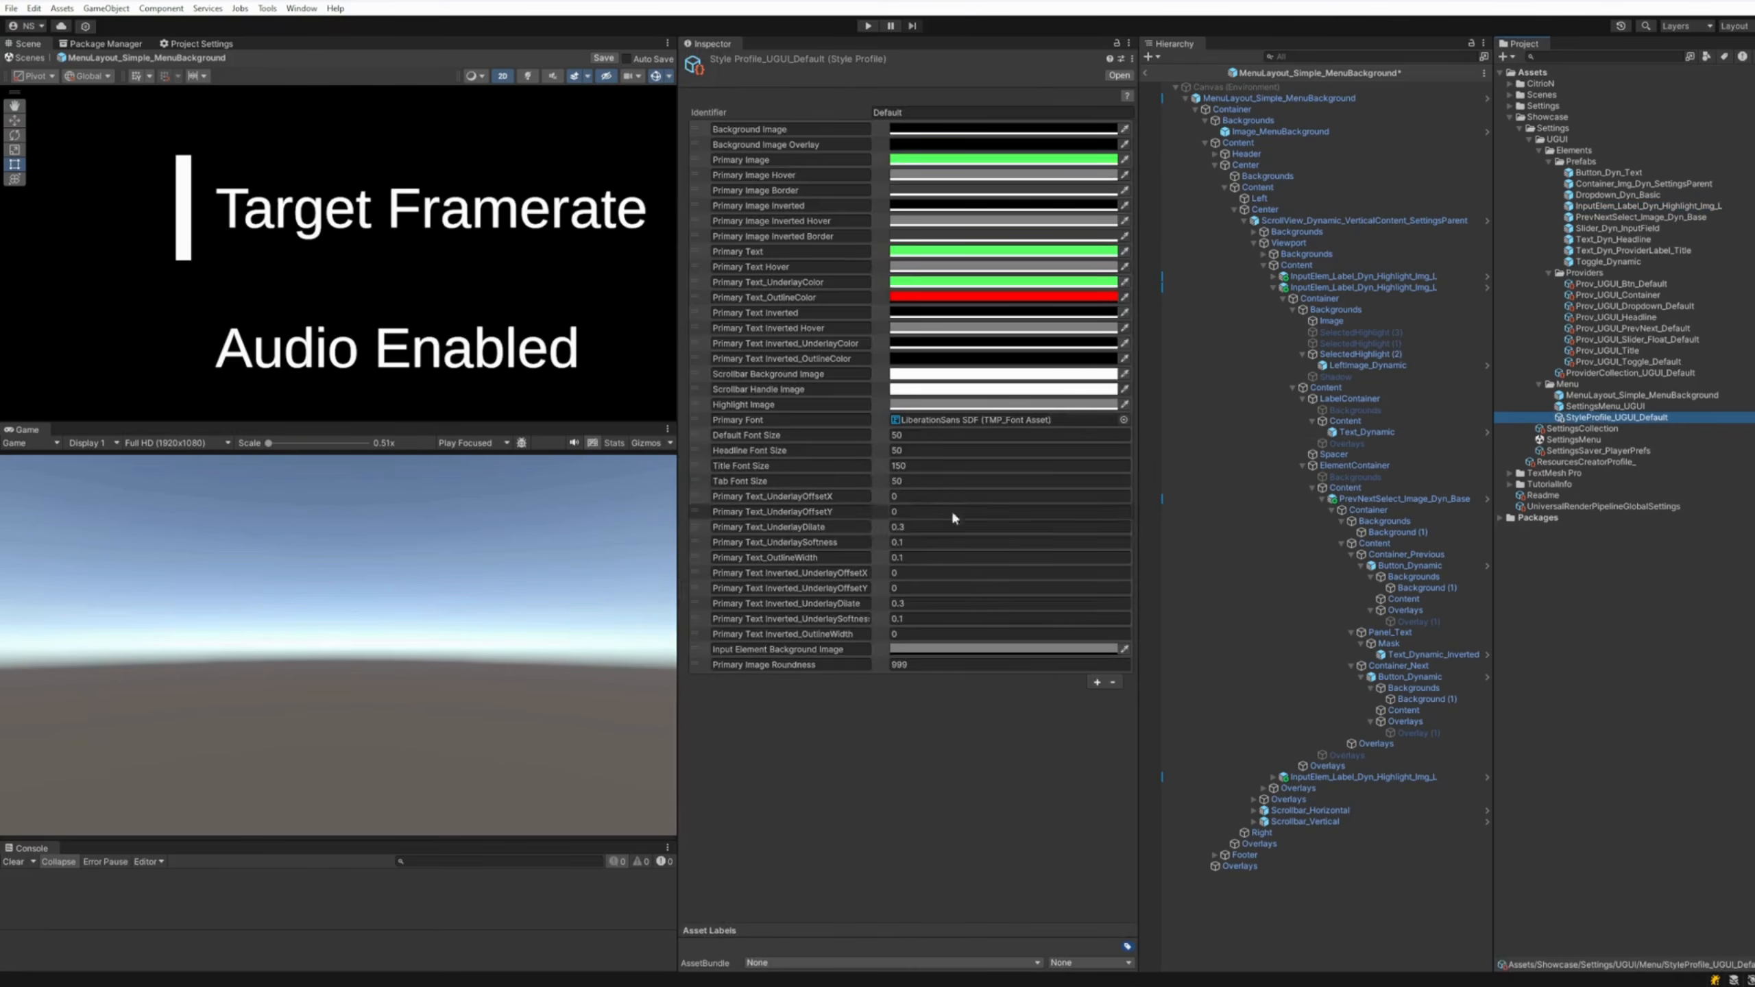
left_click(957, 405)
left_click_drag(1050, 504, 1098, 453)
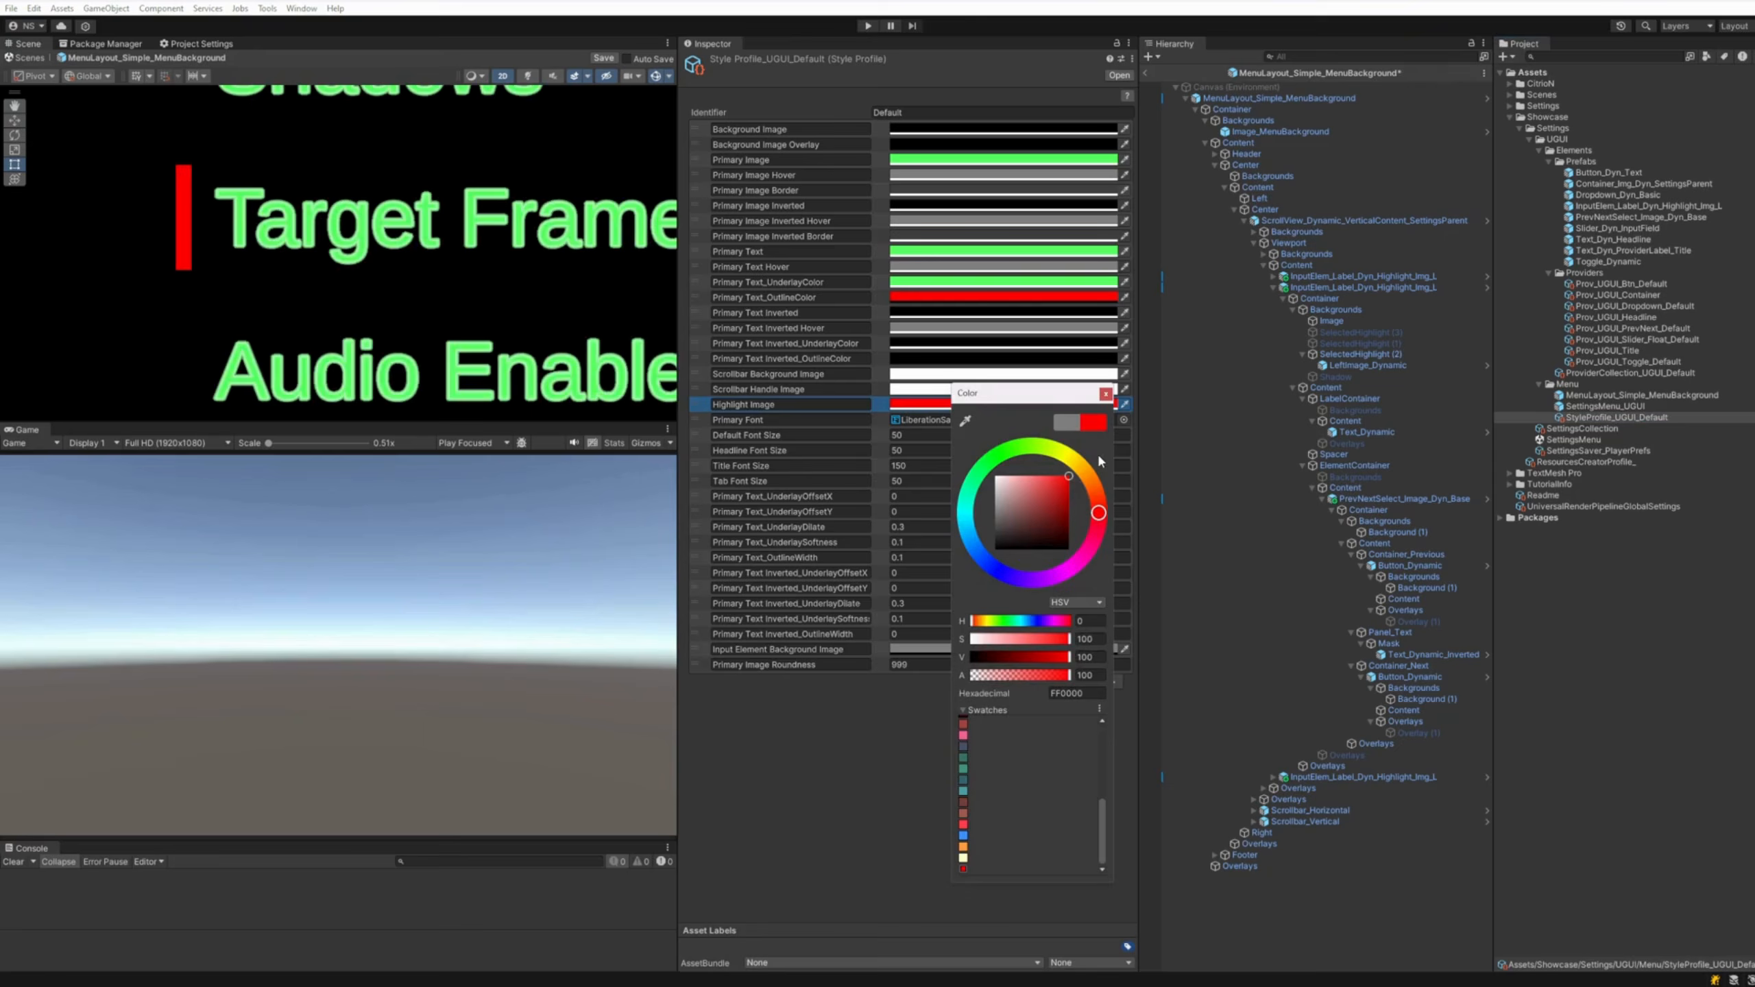
left_click(1105, 393)
scroll(269, 223, "down", 3)
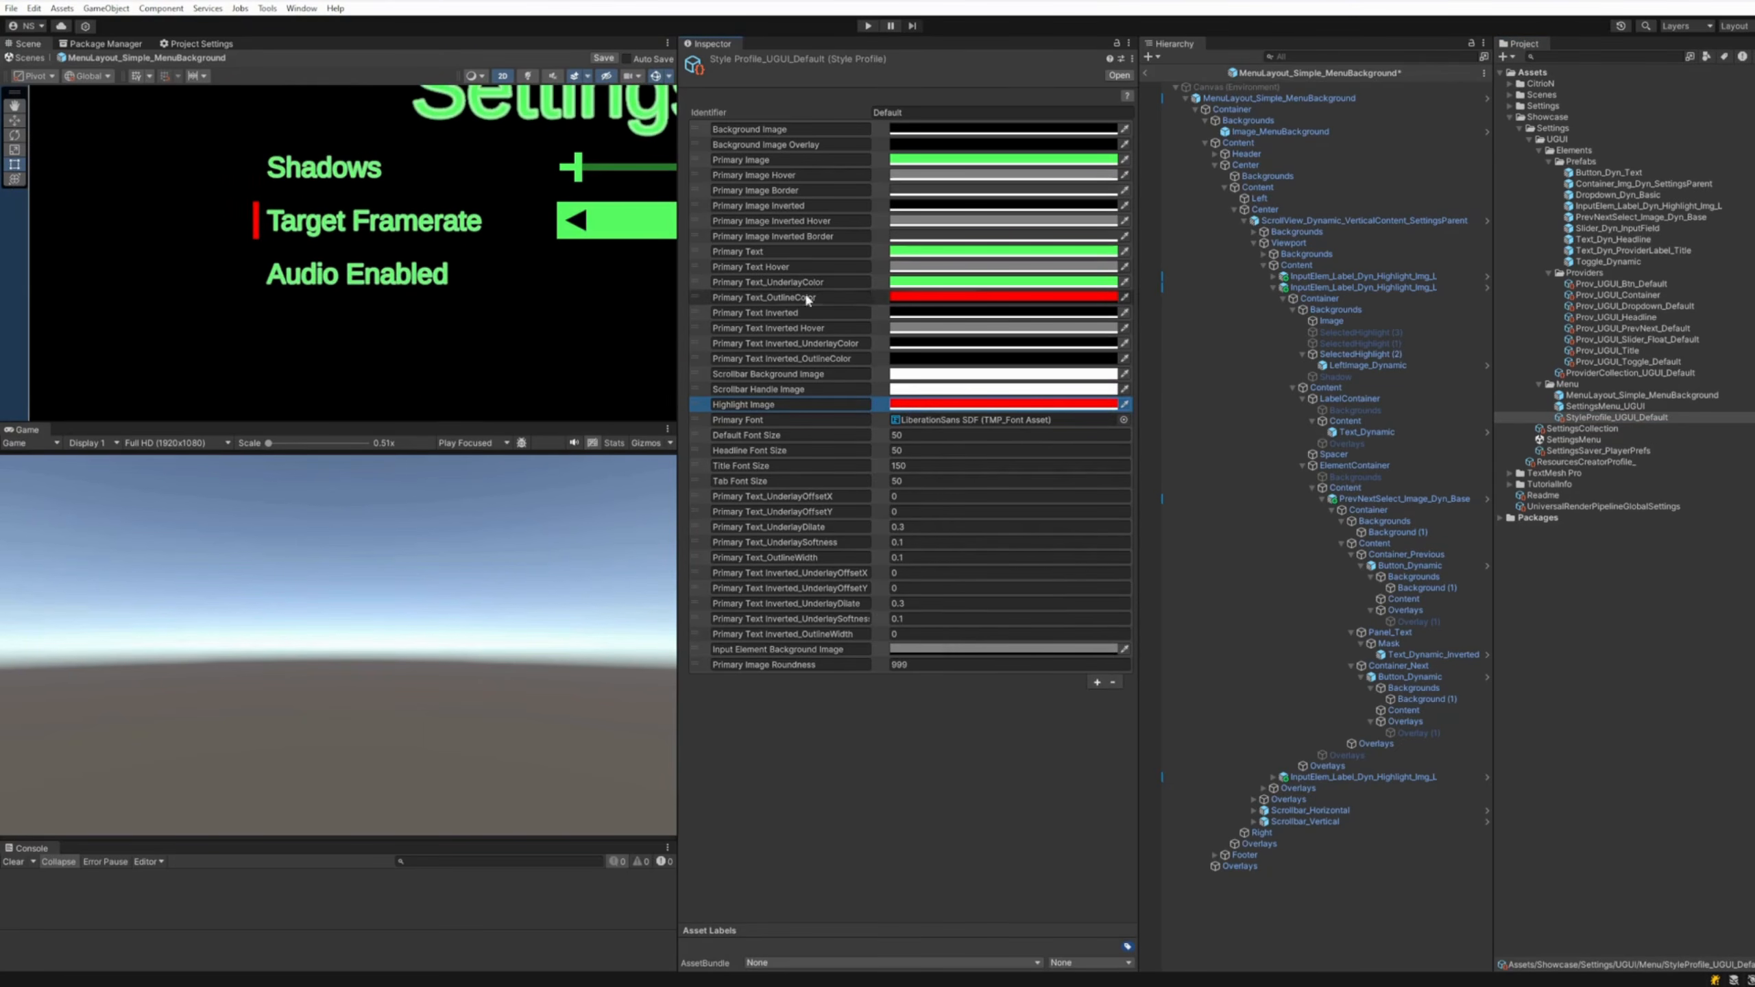
Save and leave the layout prefab, and run the scene briefly to check the highlights in the settings menu
left_click(1147, 76)
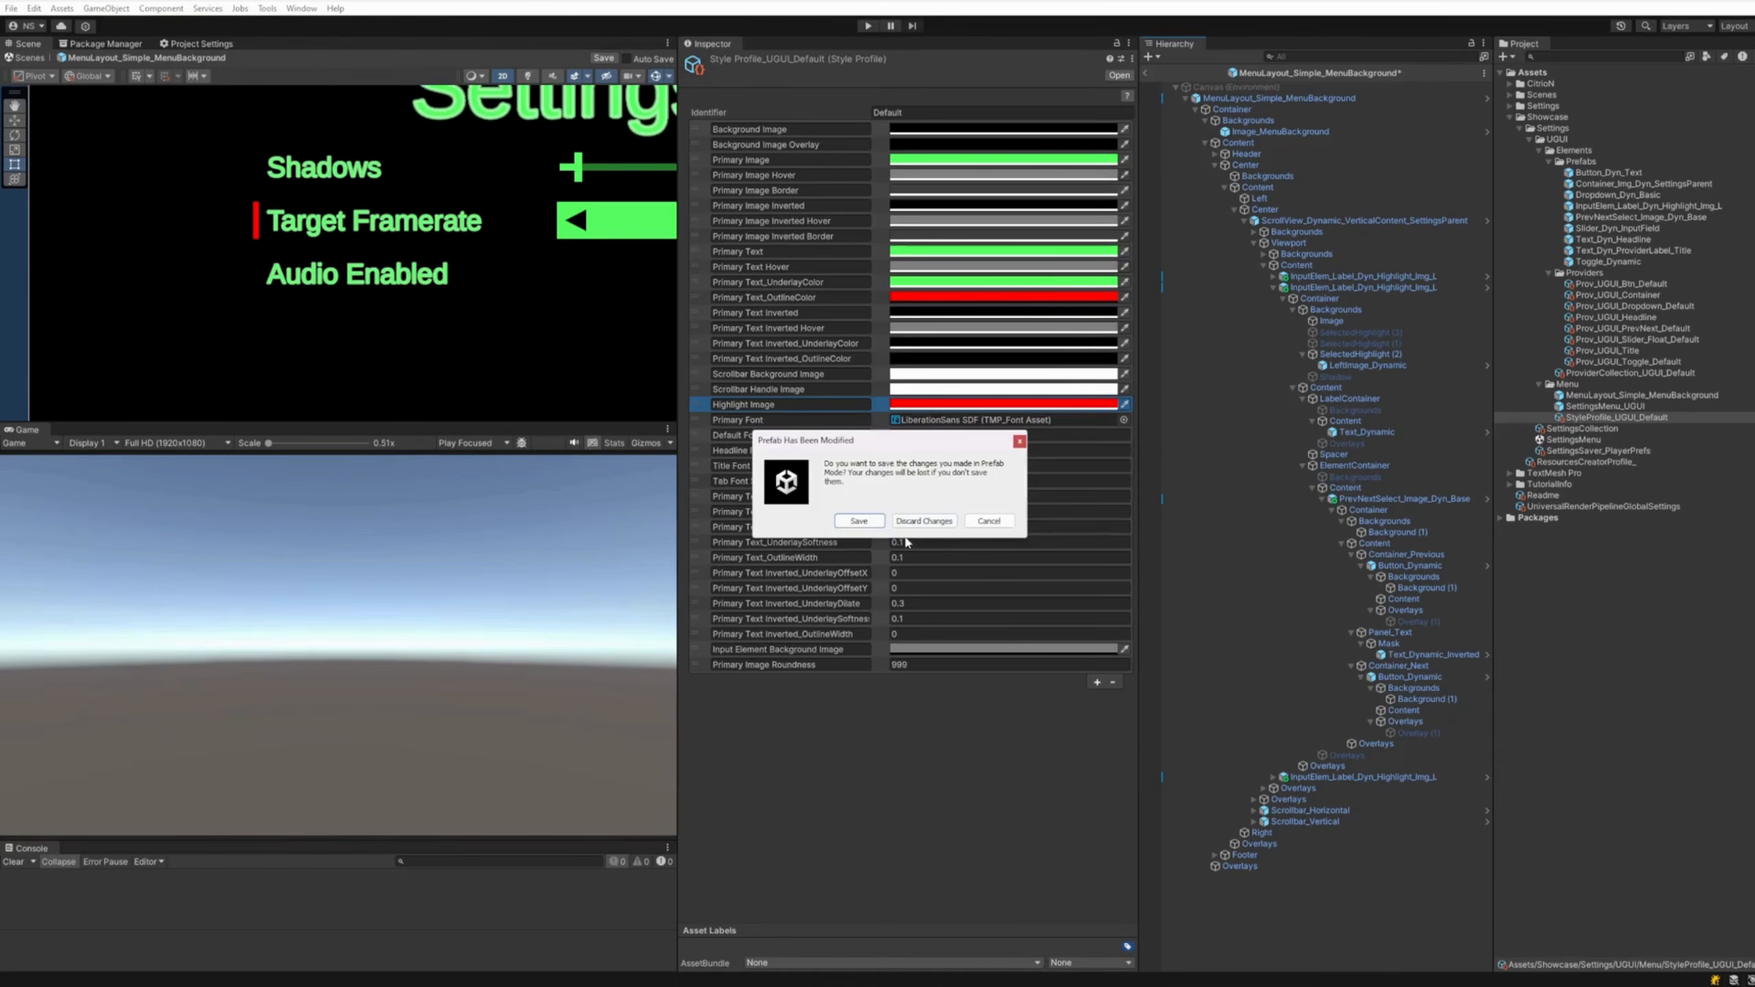
left_click(854, 522)
left_click(868, 25)
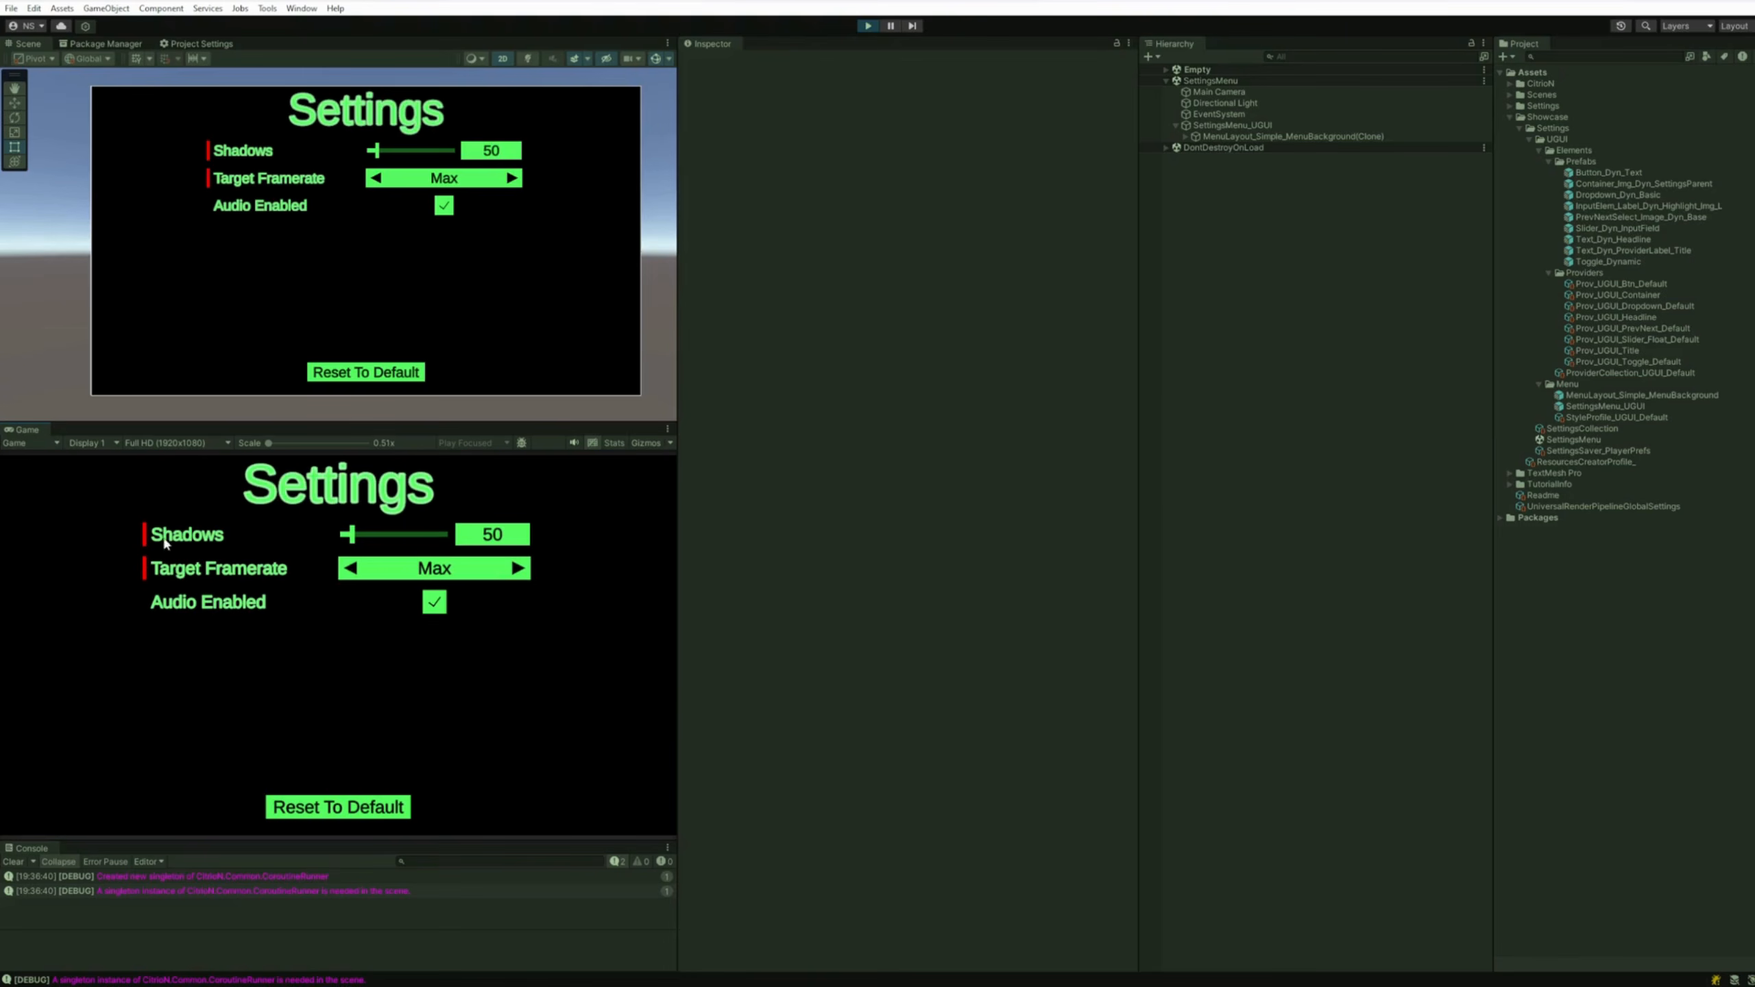
key("ctrl+p")
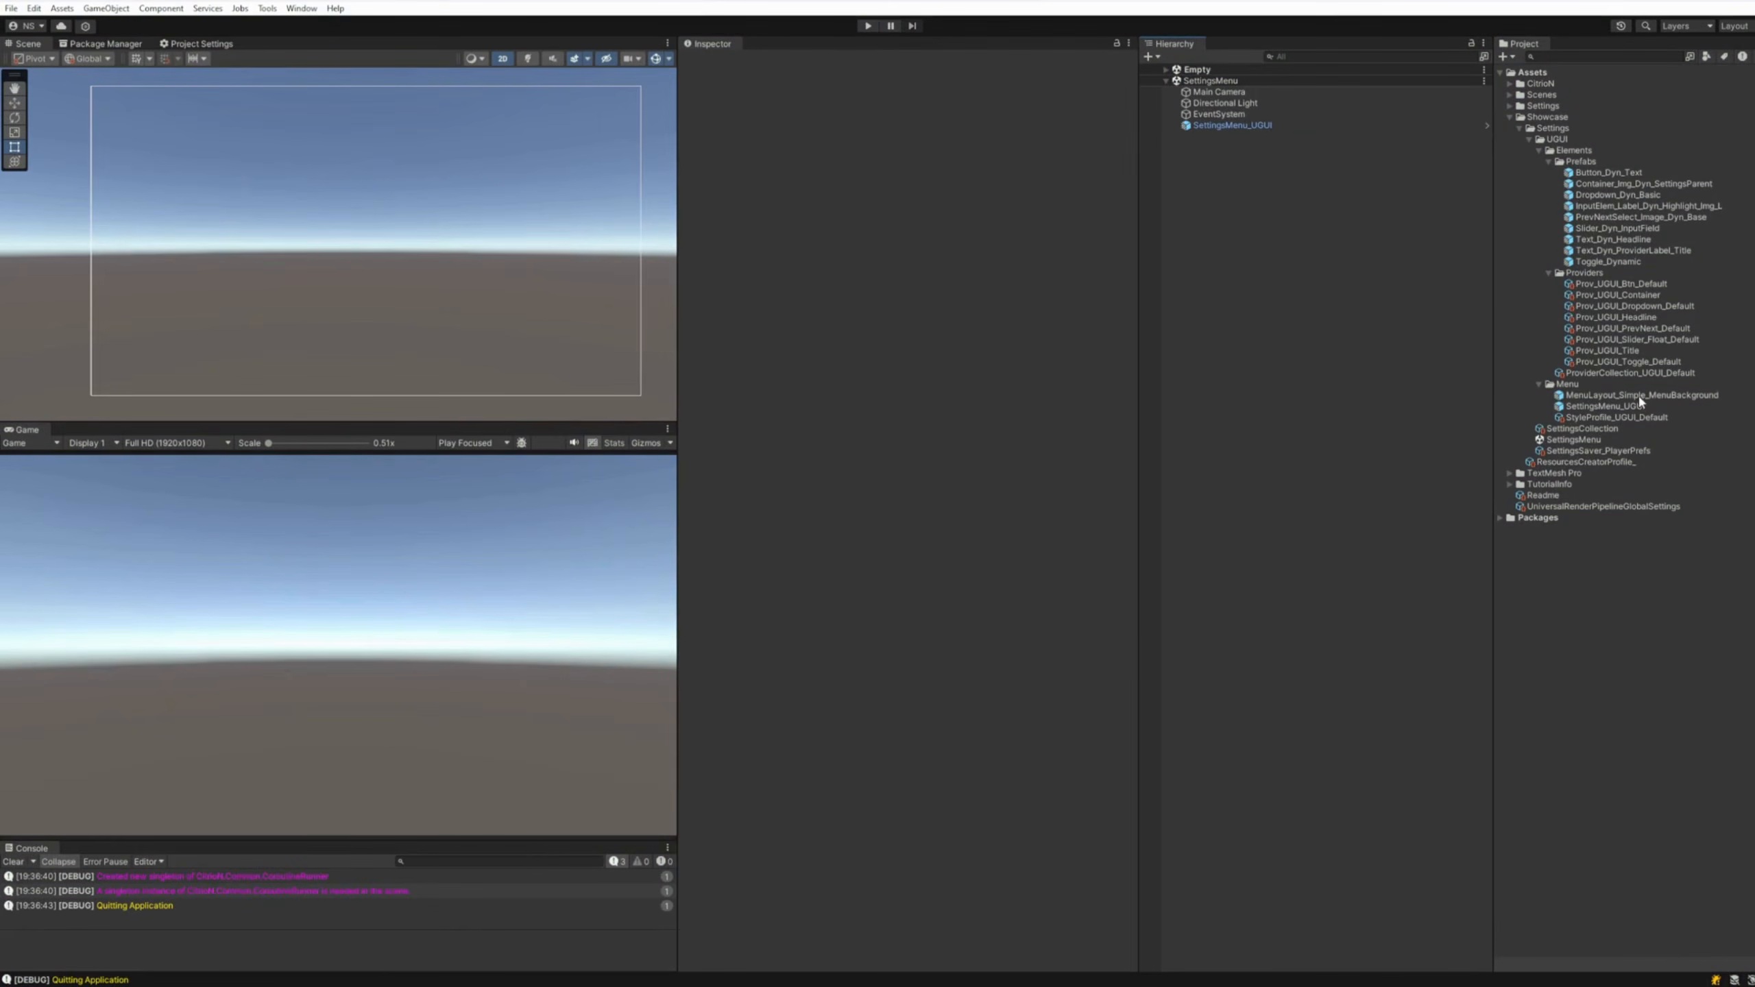
Revert the active state of SelectedHighlight (2) on the Target Framerate element and save the layout prefab
left_click(1584, 430)
left_click(730, 263)
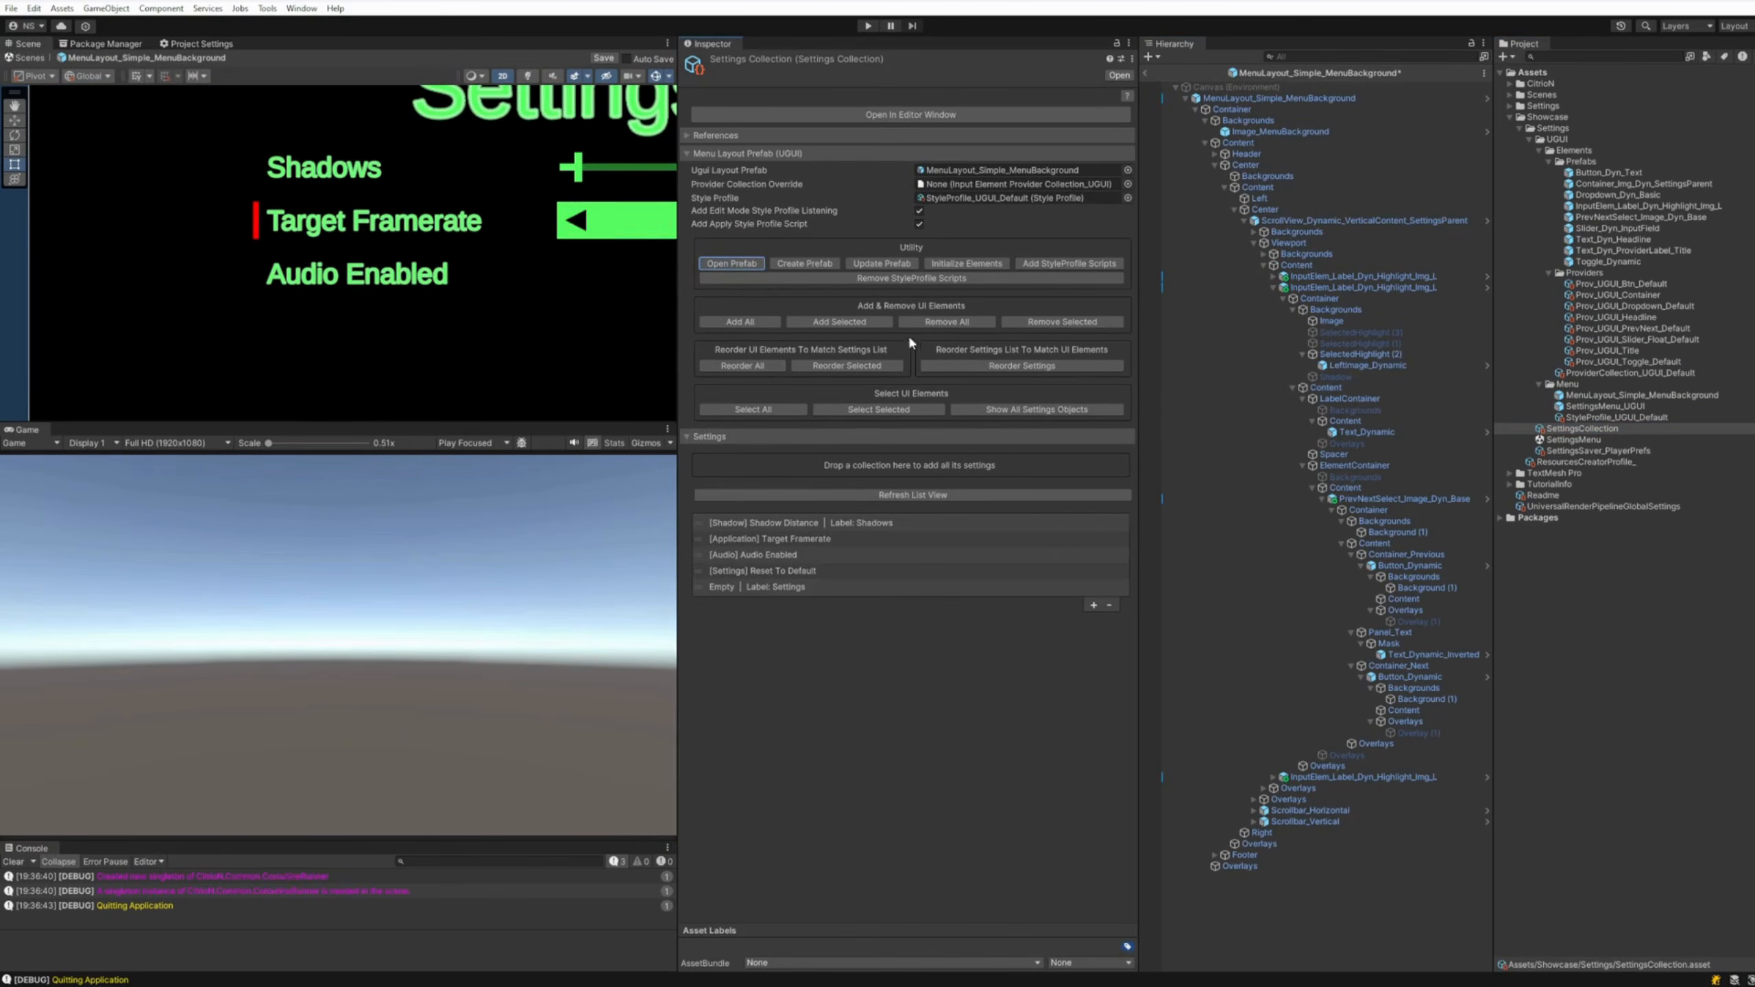
left_click(751, 538)
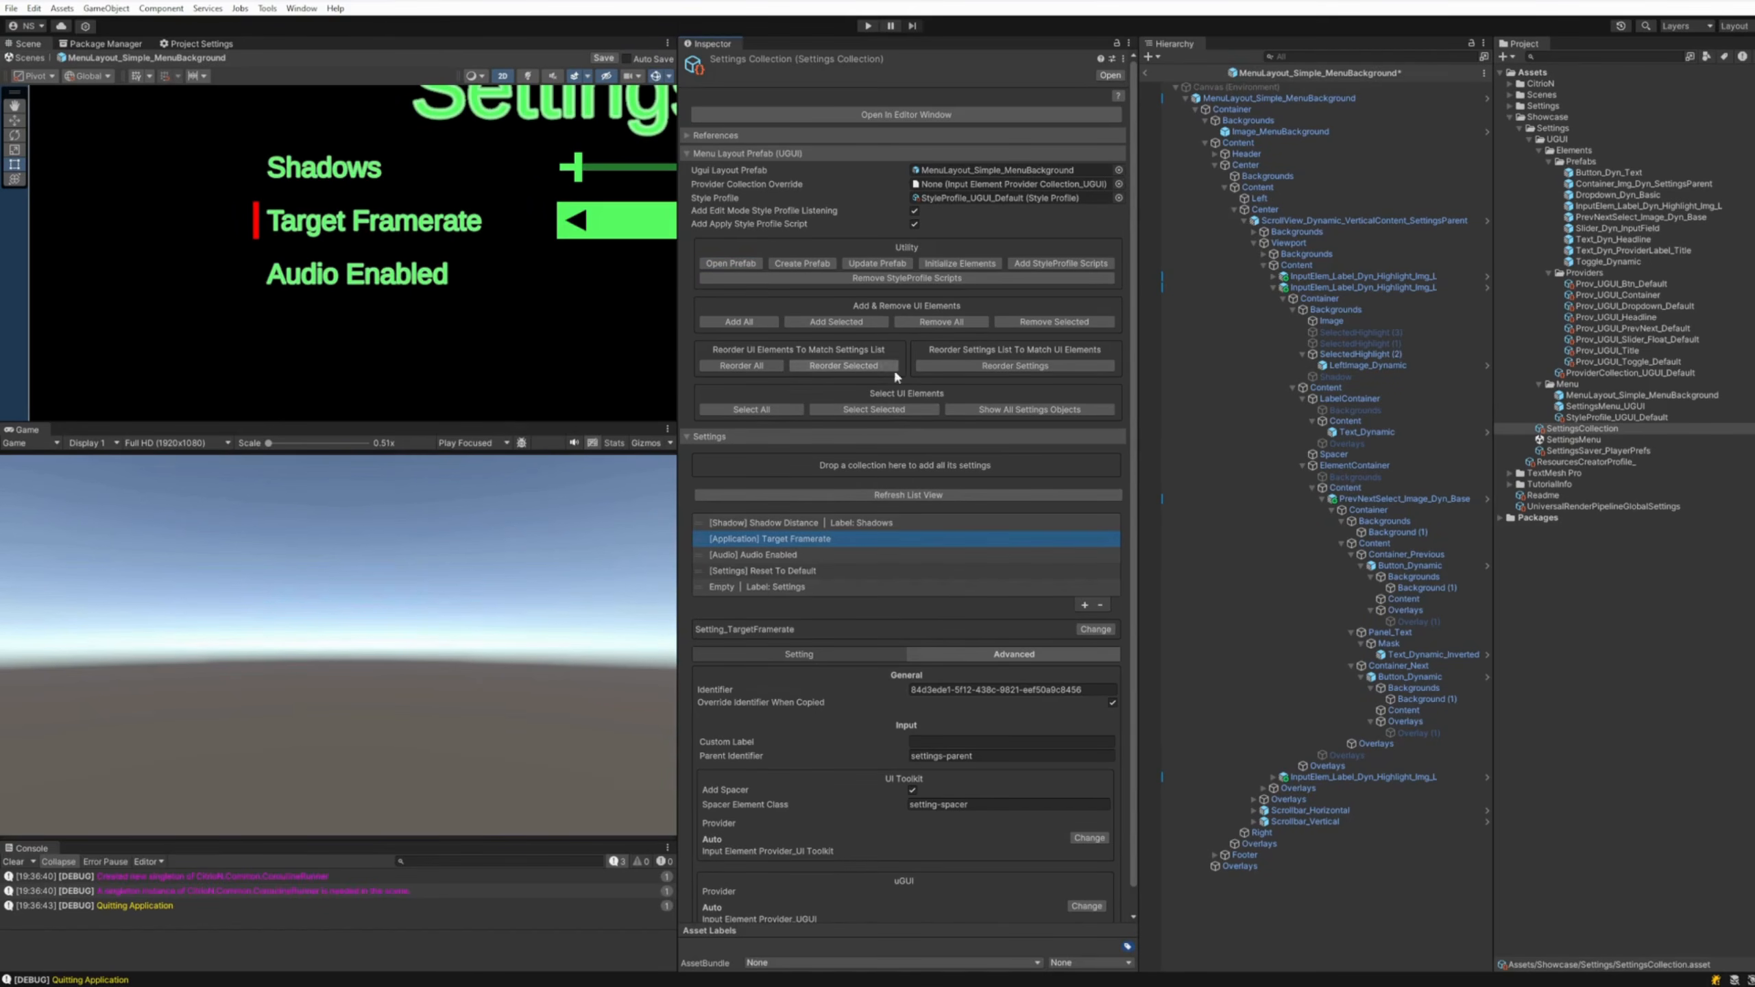
left_click(870, 407)
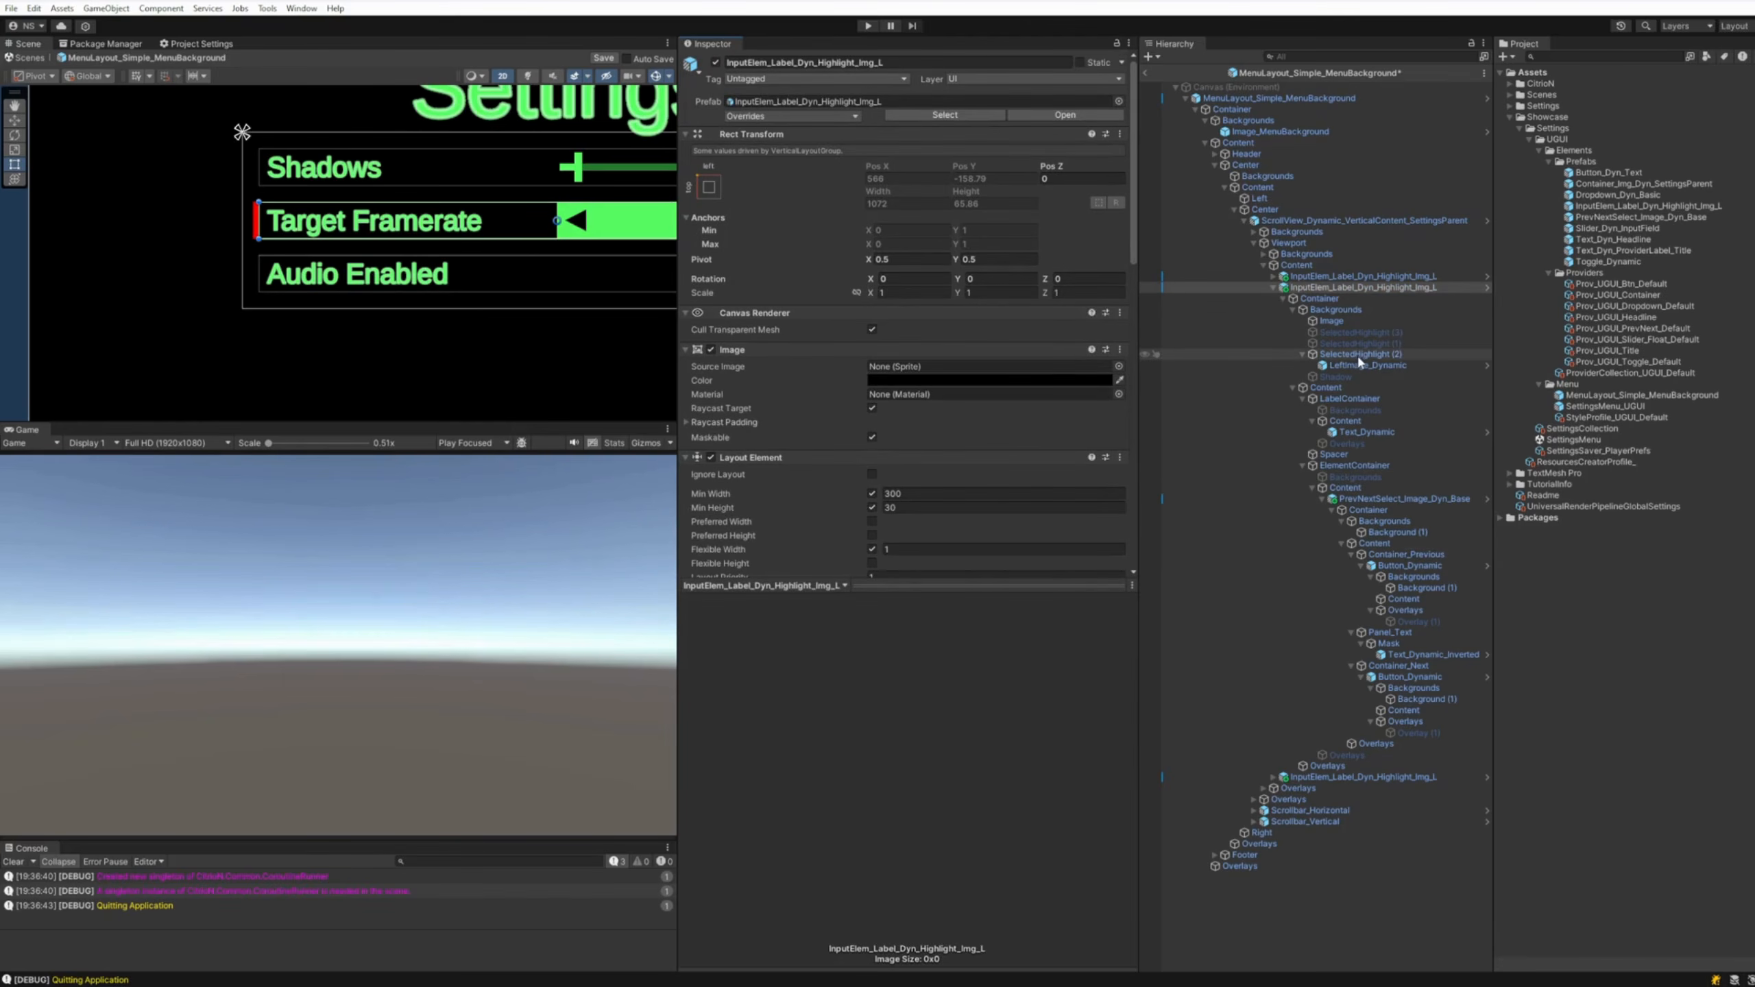
left_click(1345, 355)
right_click(719, 63)
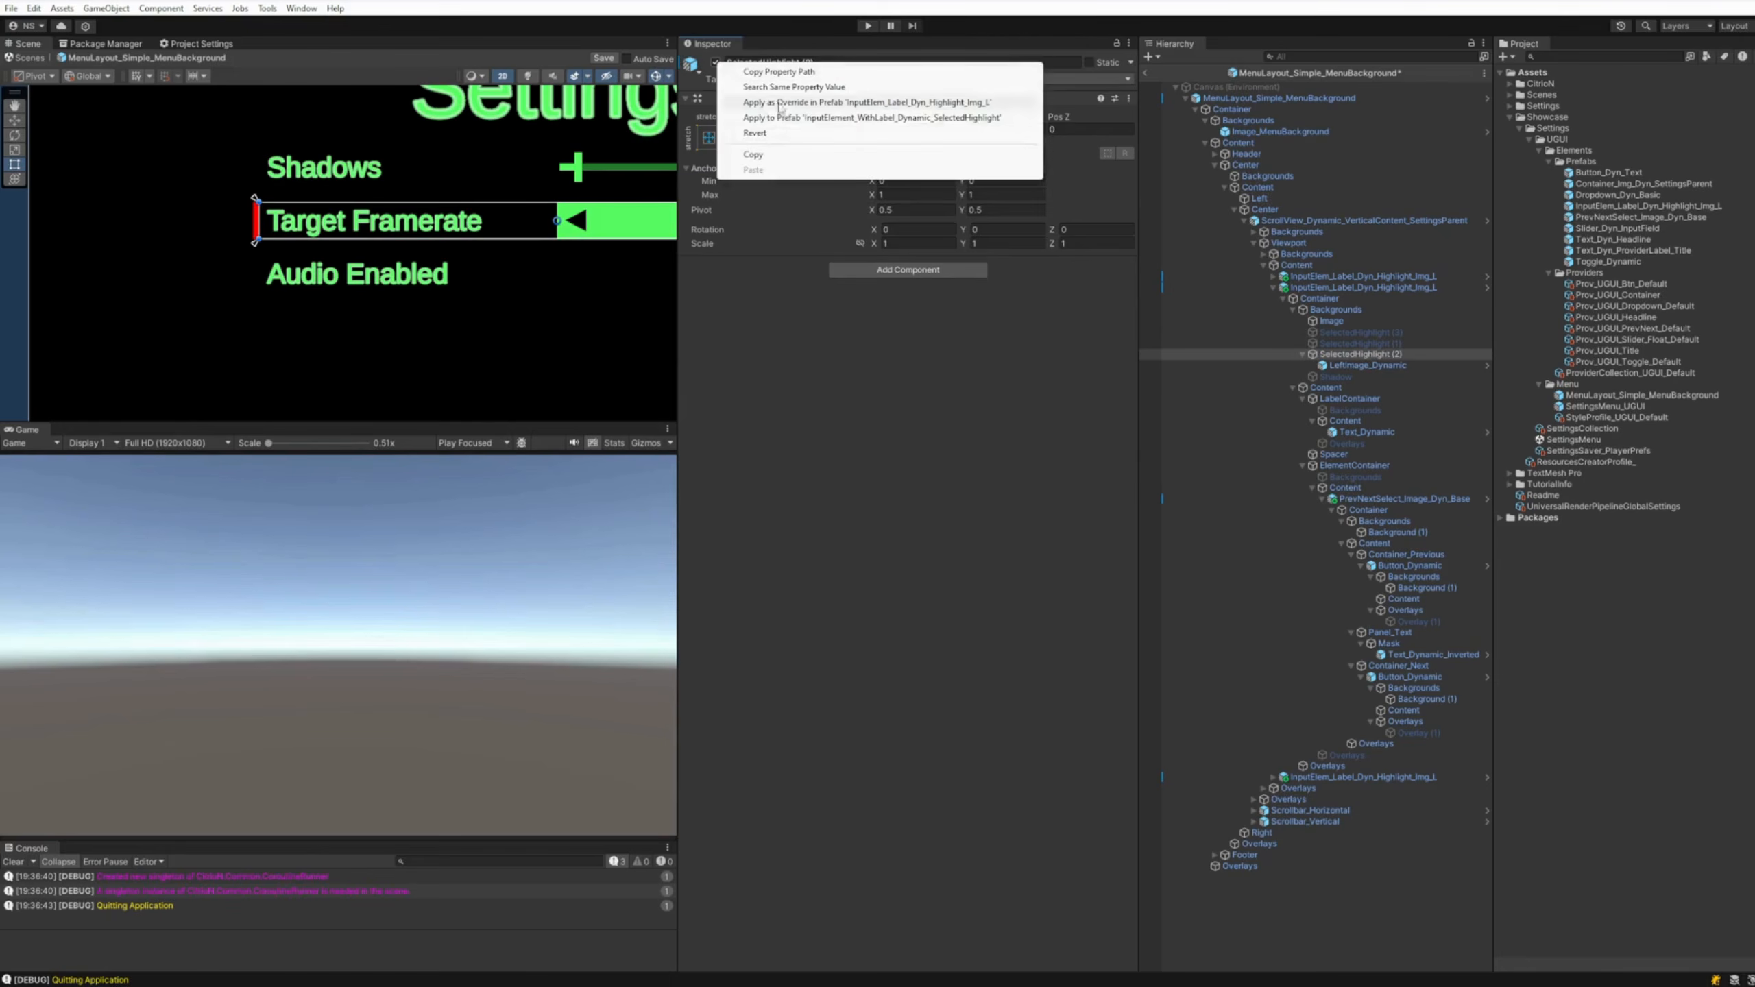
left_click(755, 133)
left_click(1147, 72)
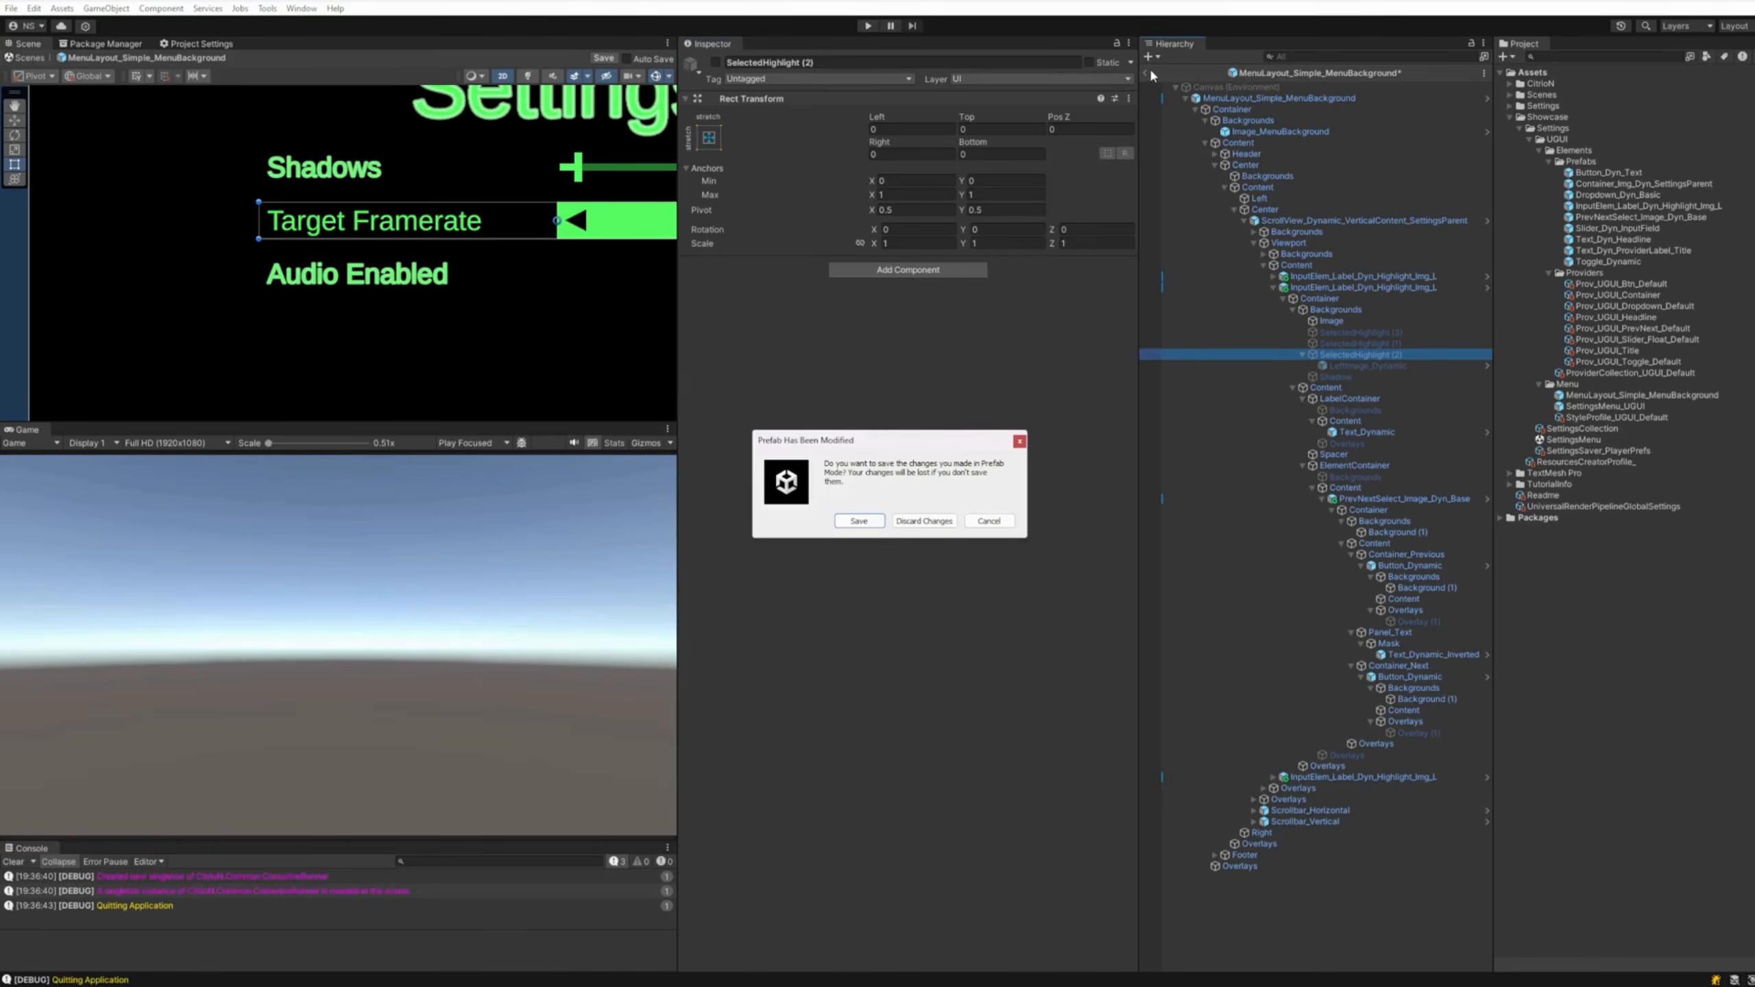
Run the scene and move the selection down through the settings menu to test the element highlight
left_click(868, 26)
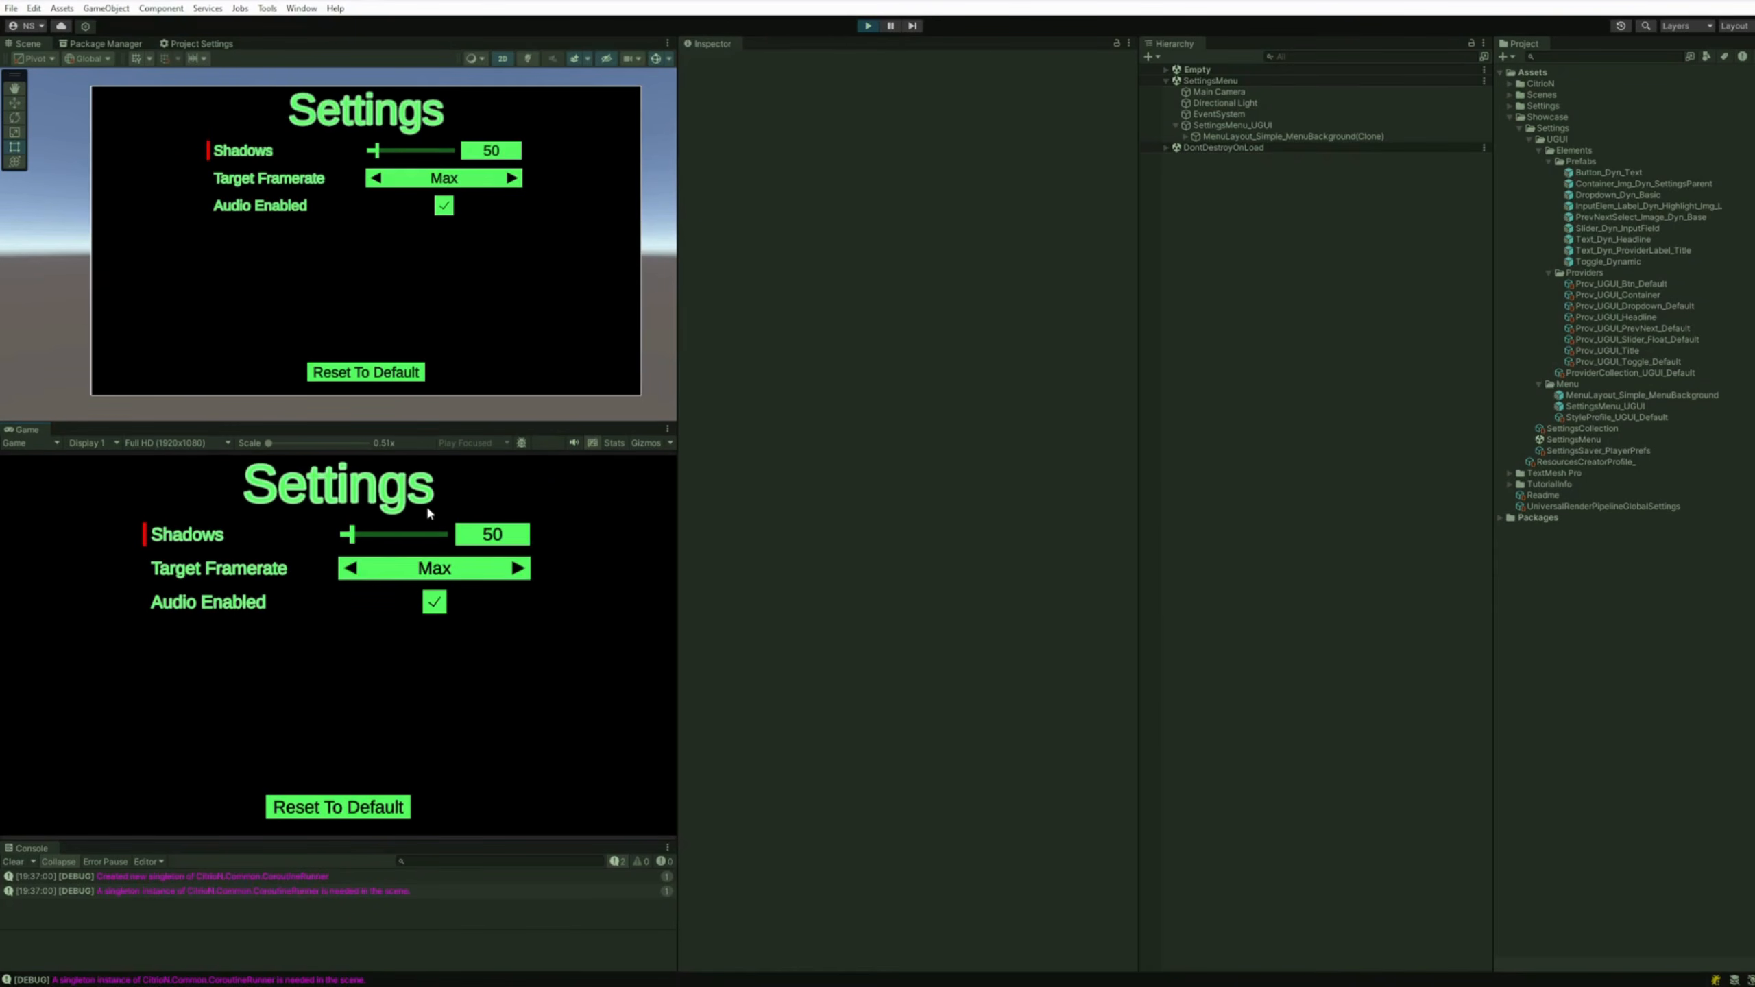
key("Down")
key("Down")
key("Down")
key("Down")
Set Shadows to 320 and Target Framerate to 120 in the running menu, and show the game statistics
left_click_drag(352, 538, 413, 553)
left_click(518, 570)
left_click(518, 569)
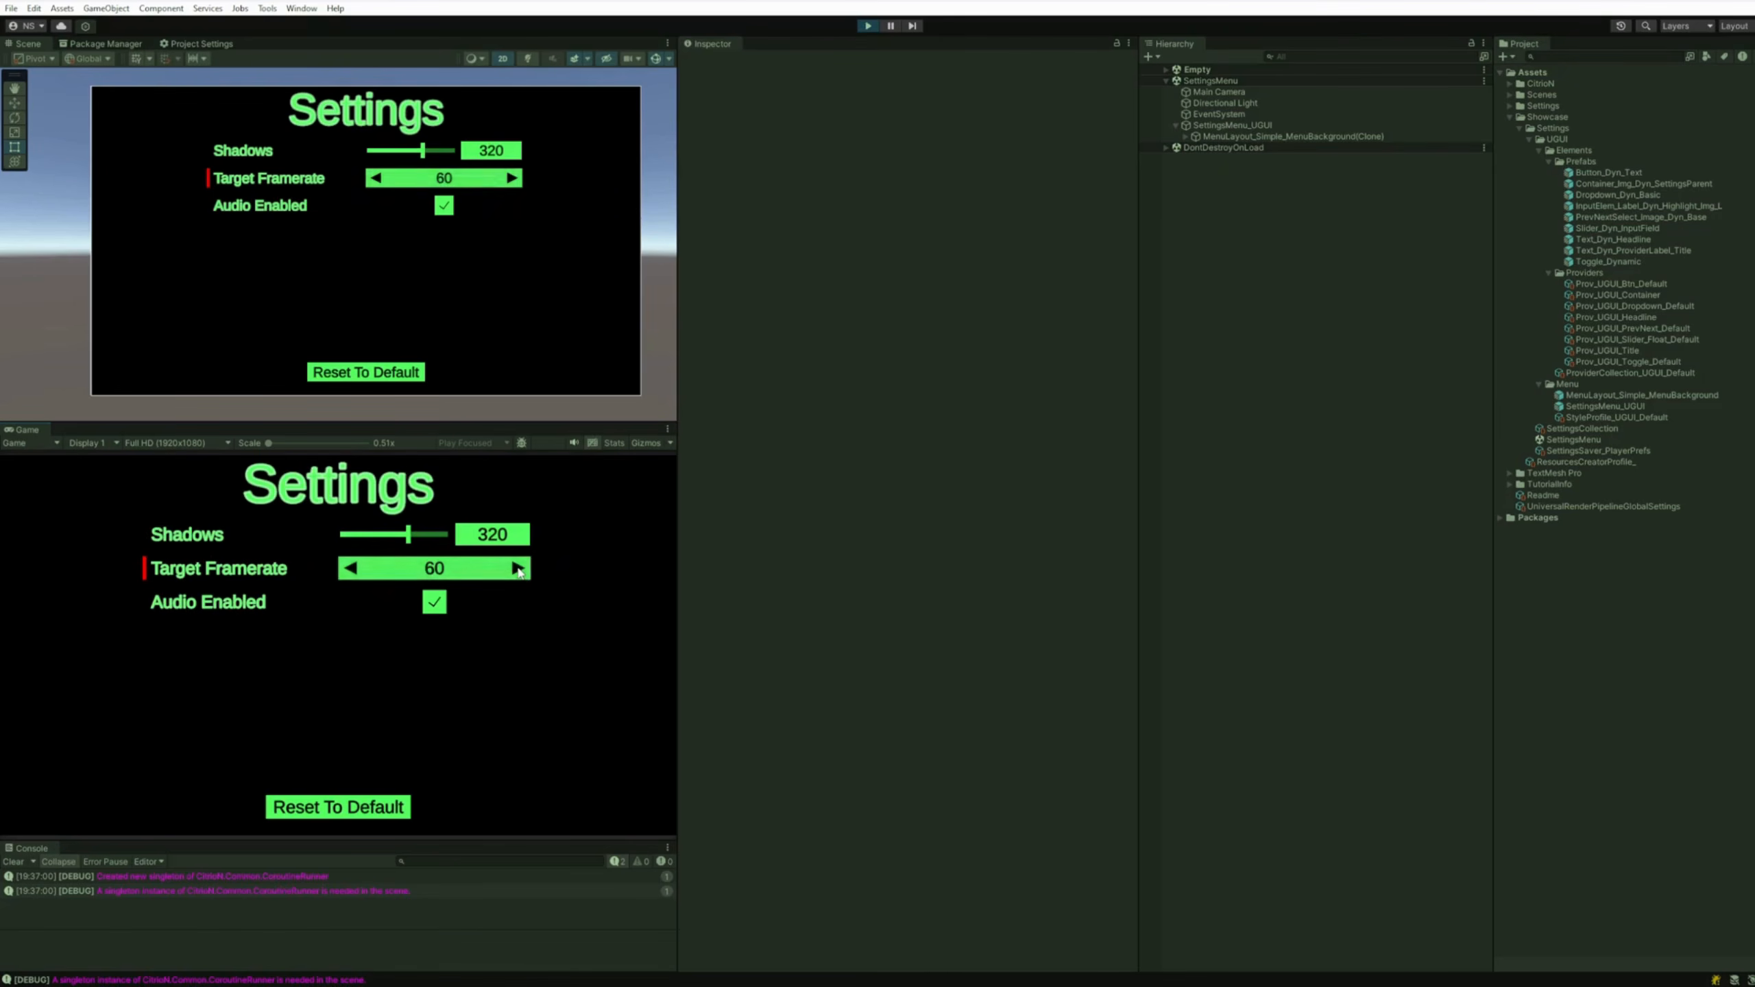
left_click(518, 570)
left_click(614, 443)
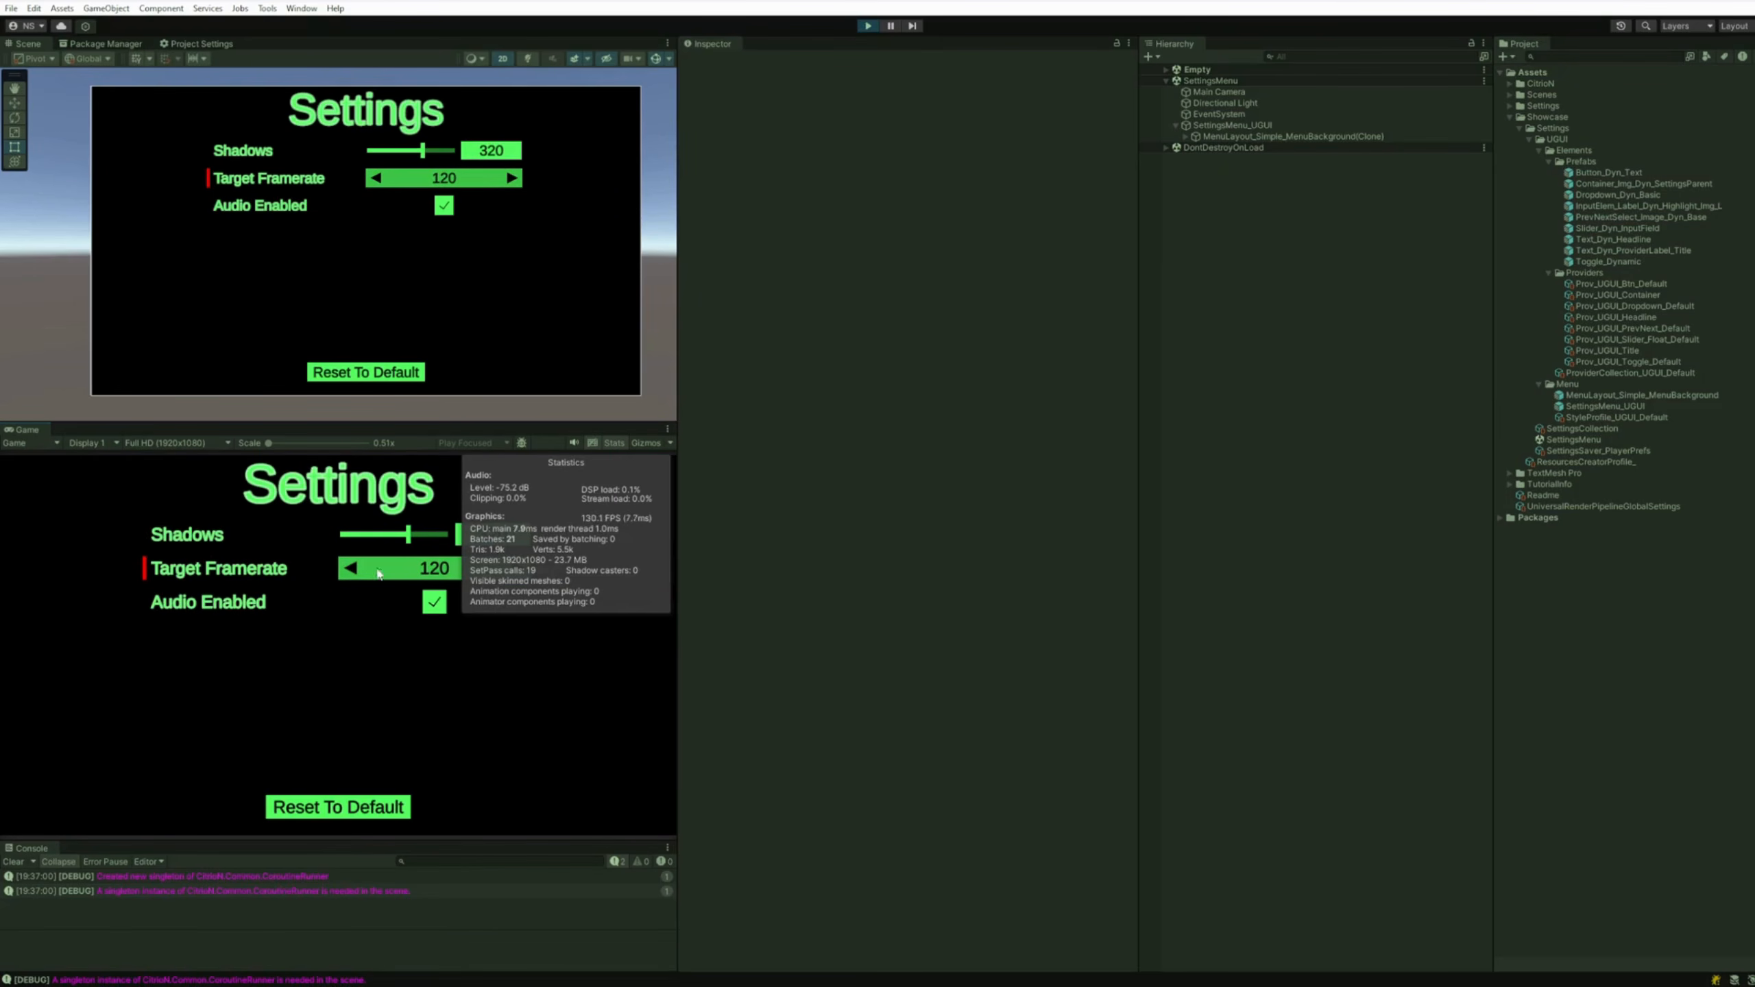
Reset the running menu to its defaults, and set Shadows to 350 and Target Framerate to 300
left_click(353, 569)
left_click(343, 815)
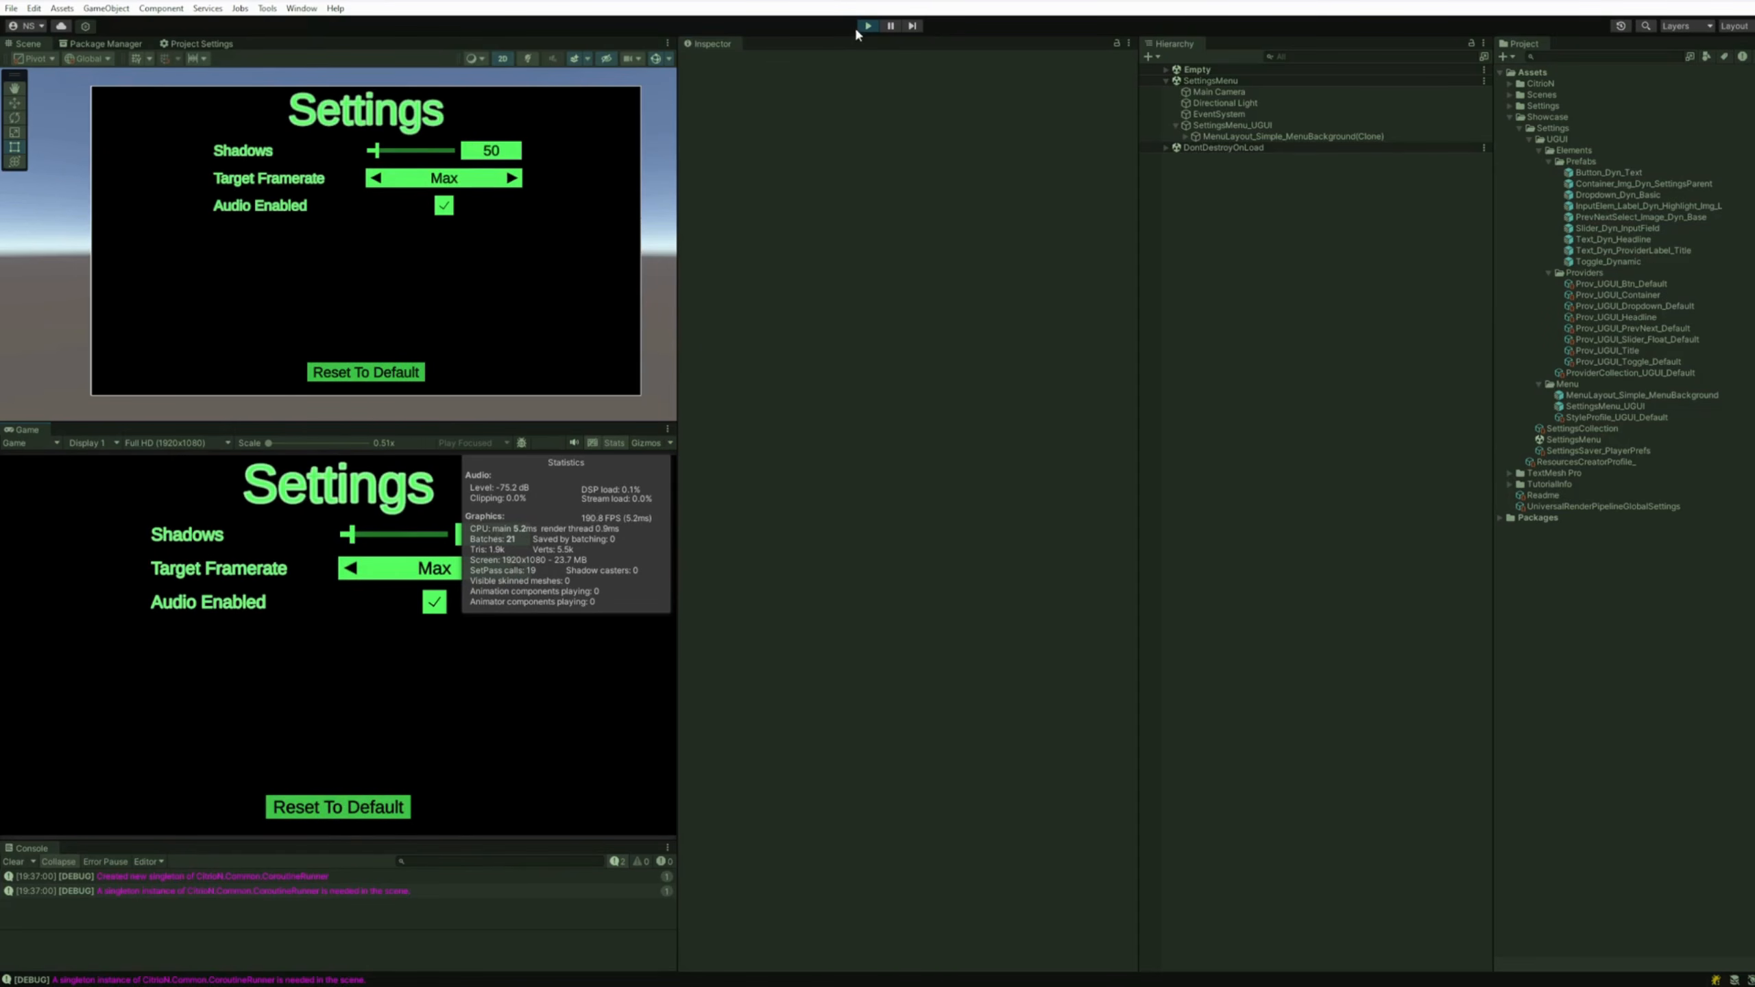
left_click_drag(355, 540, 415, 534)
left_click(351, 569)
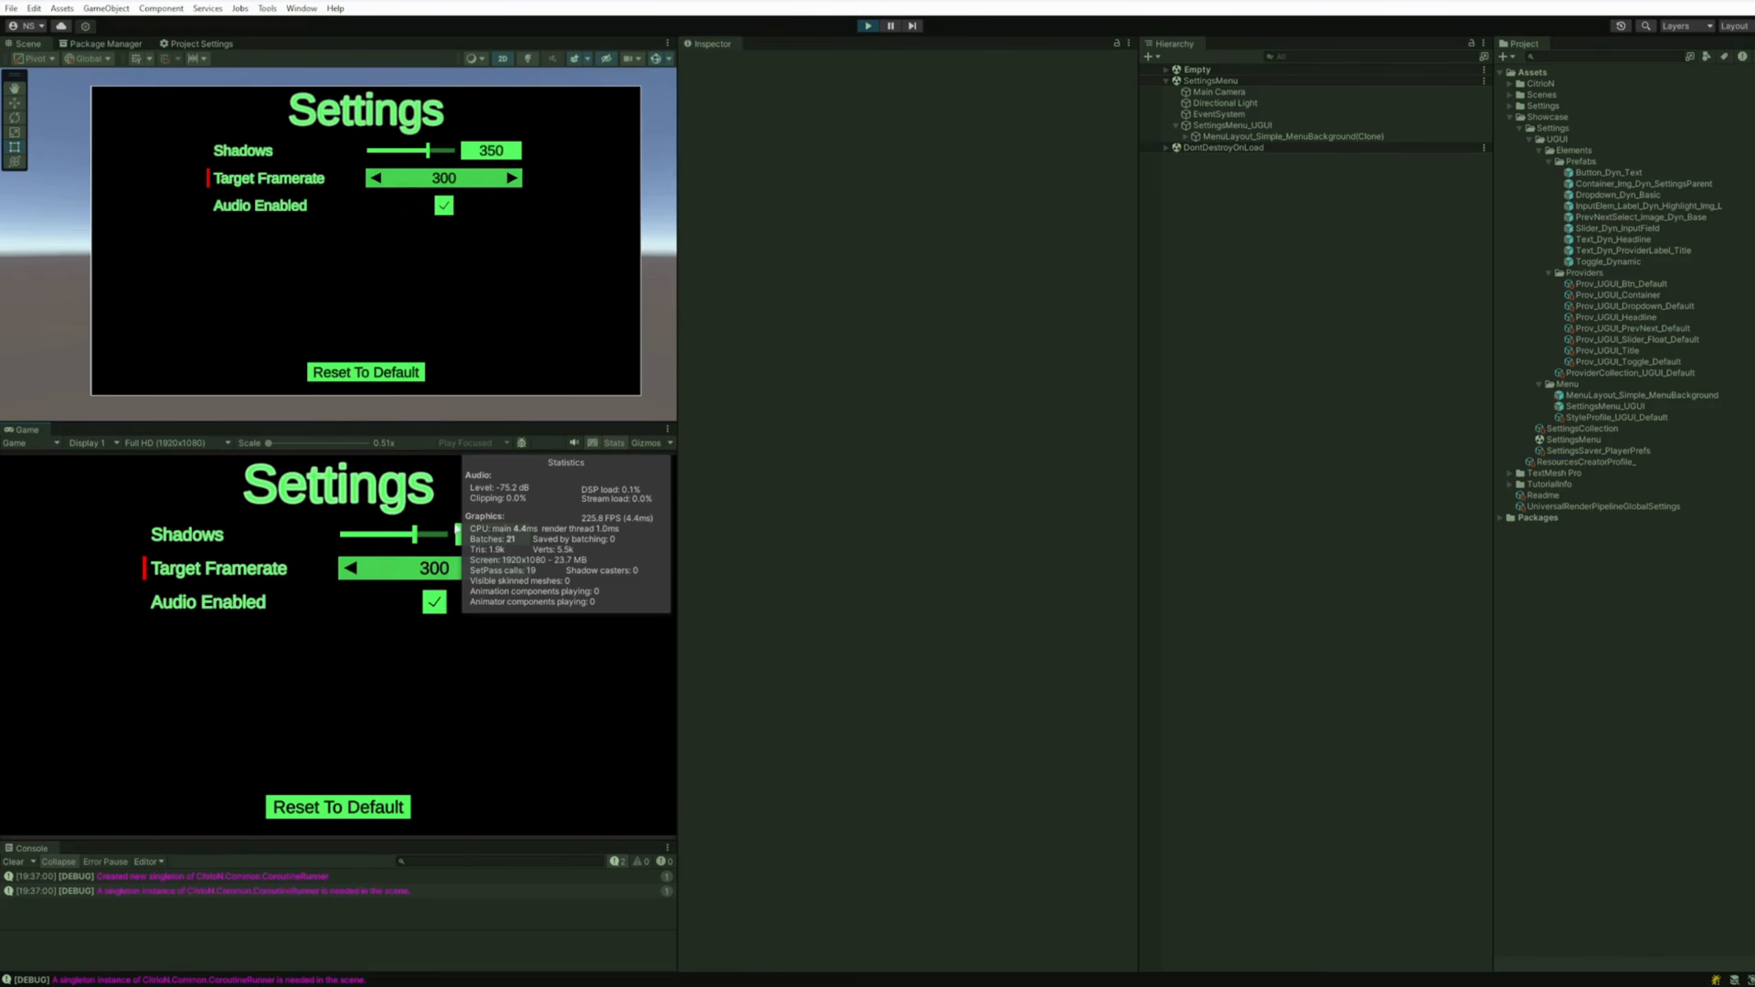
Restart play mode to check whether the chosen settings are restored, and hide the game statistics
left_click(868, 27)
left_click(868, 27)
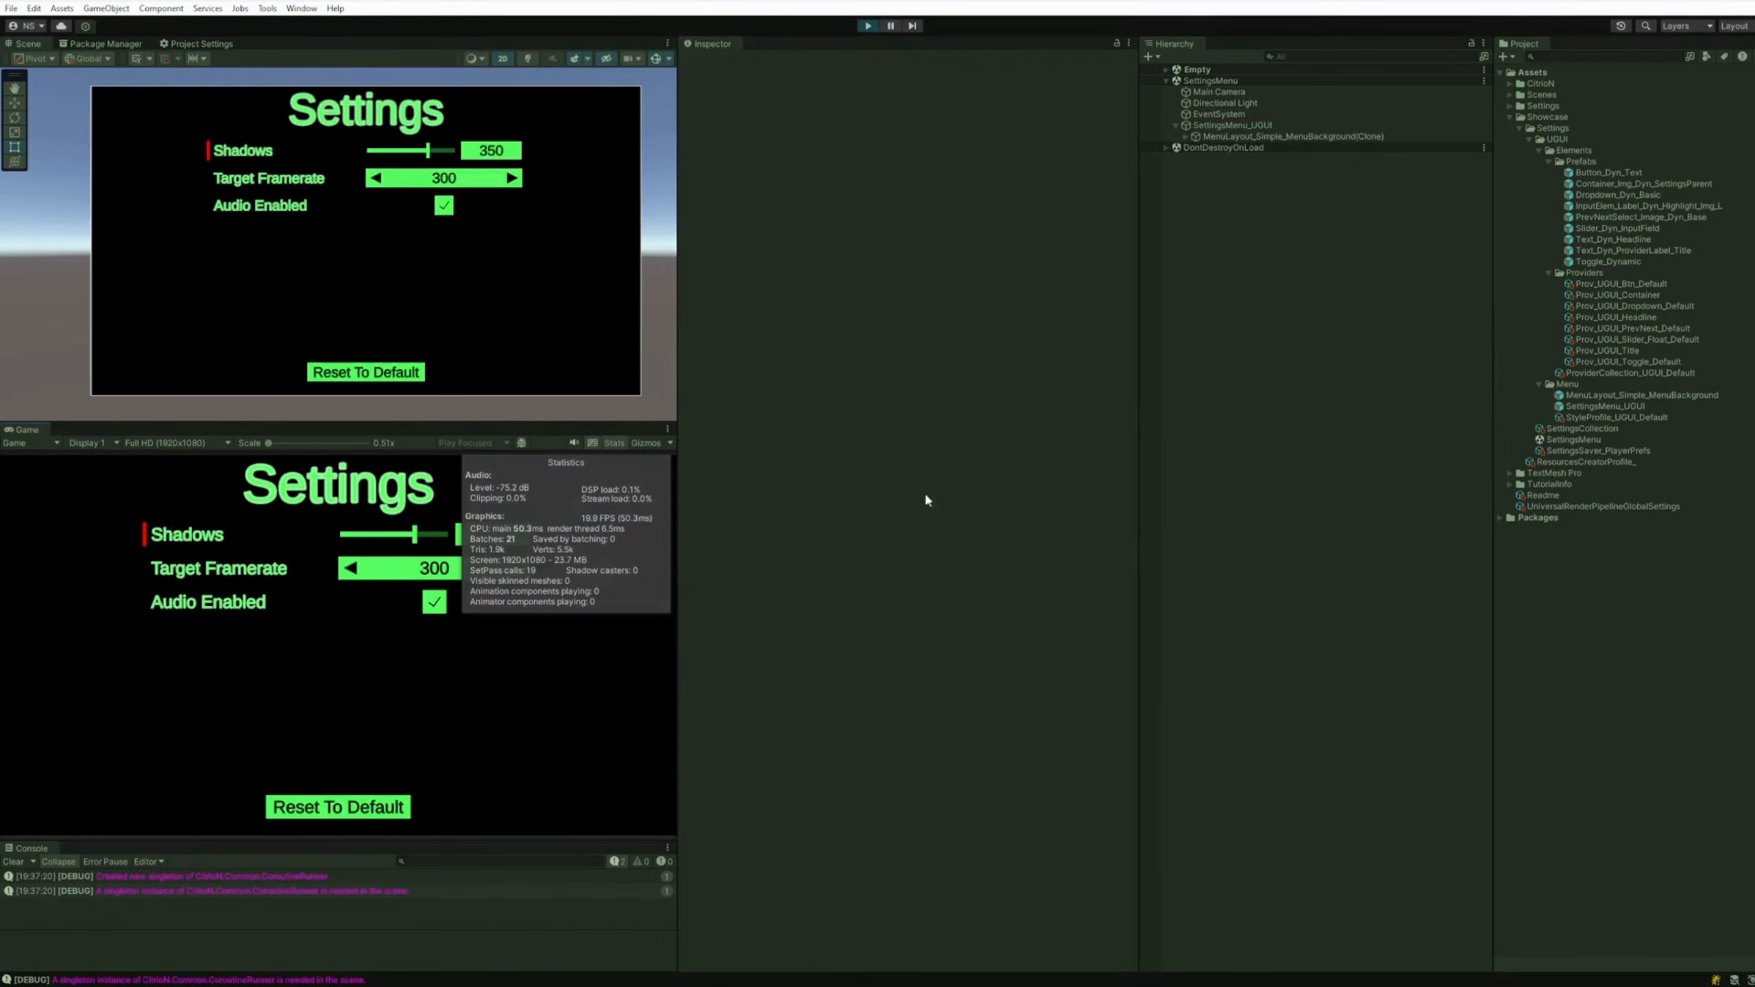
left_click(613, 442)
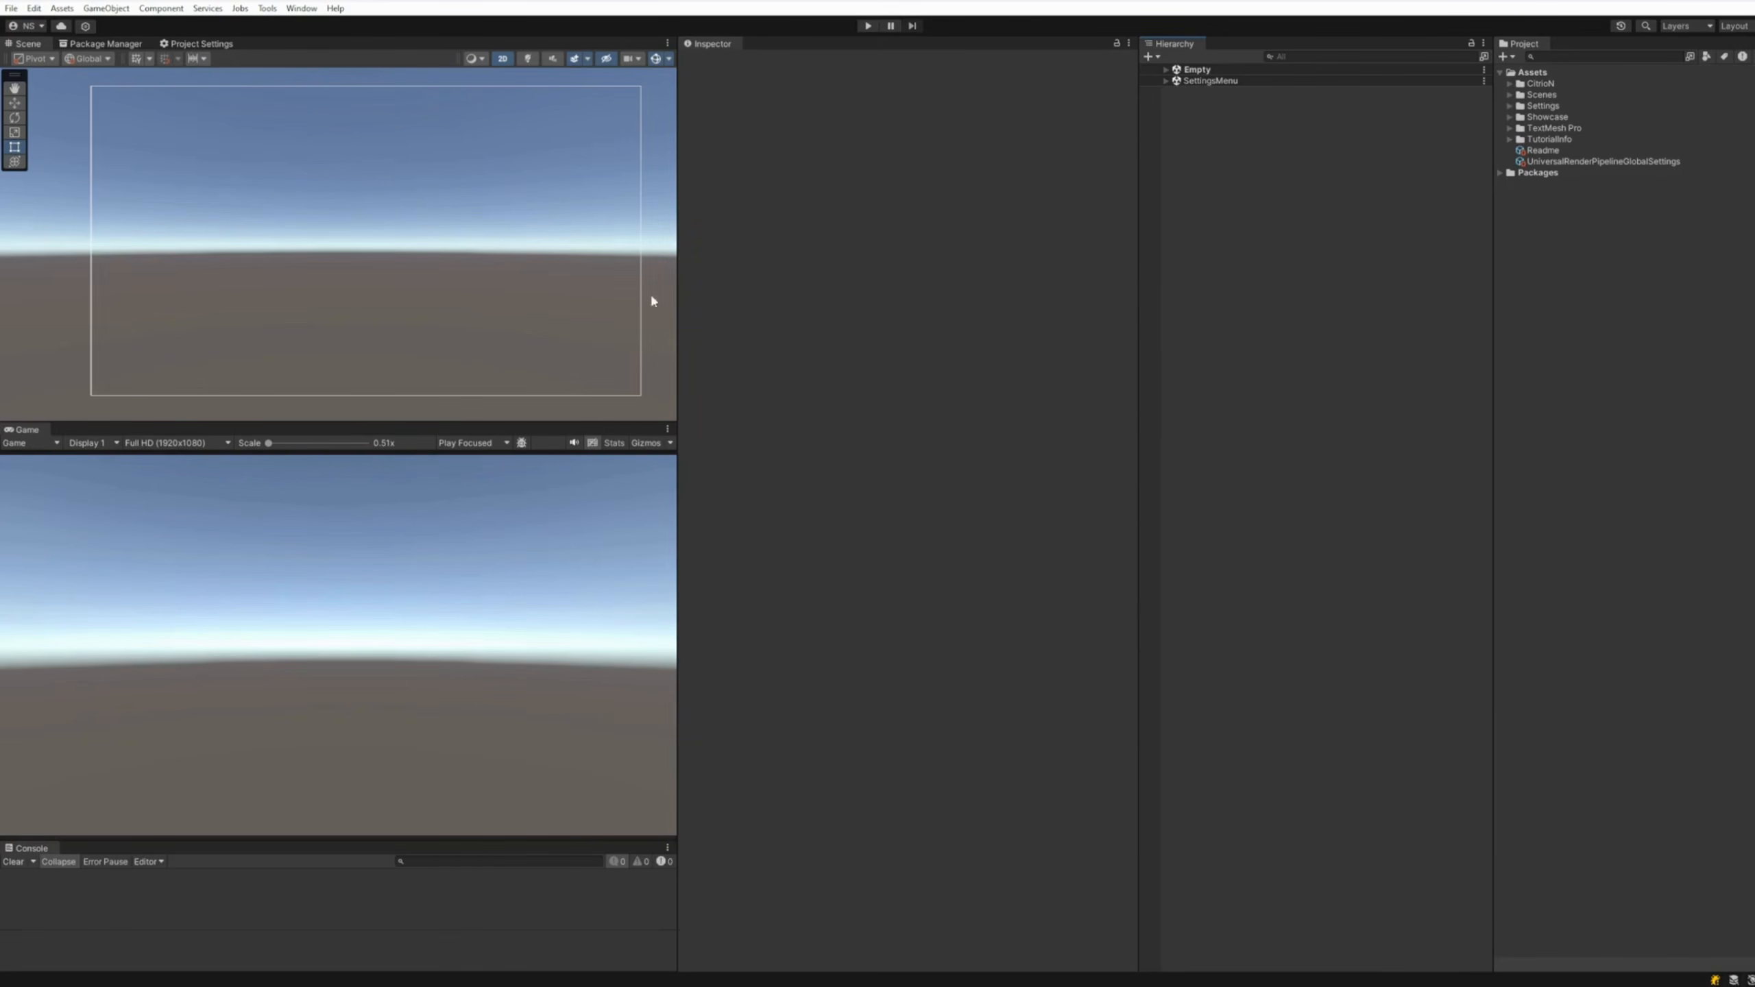
Try to delete the CitrioN - Settings Menu Creator package folder, and expand the CitrioN folder in Assets
left_click(1500, 173)
left_click(1575, 207)
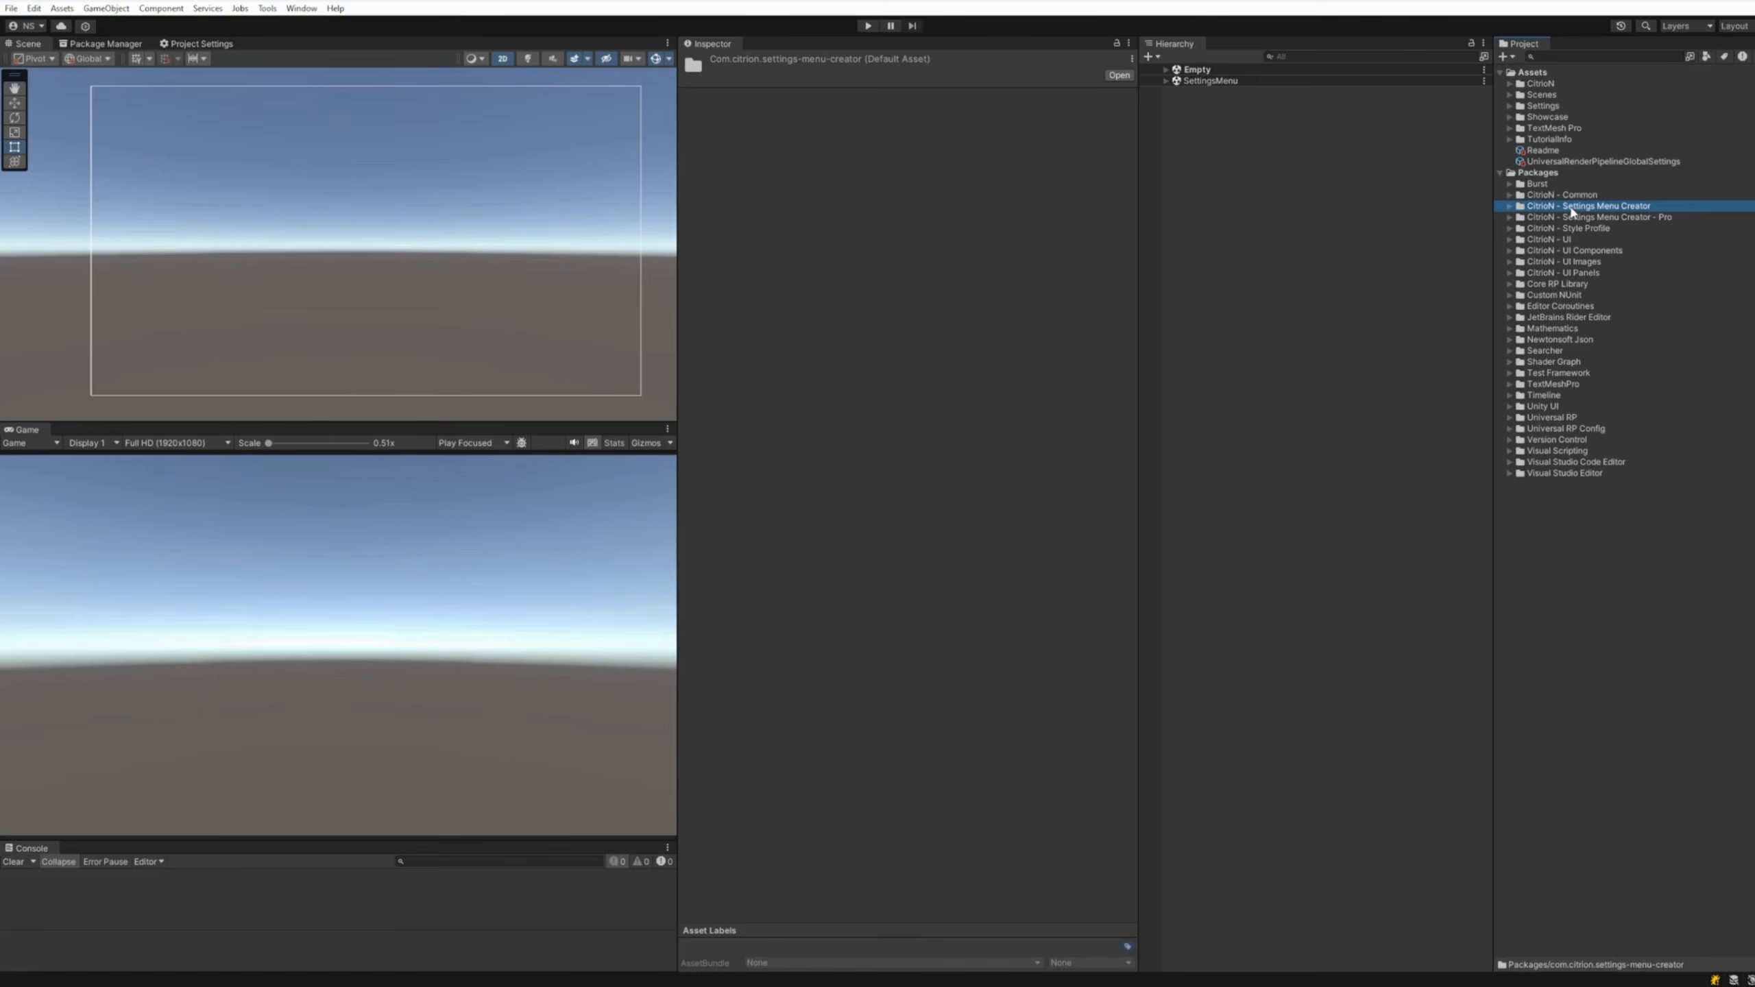
left_click(641, 861)
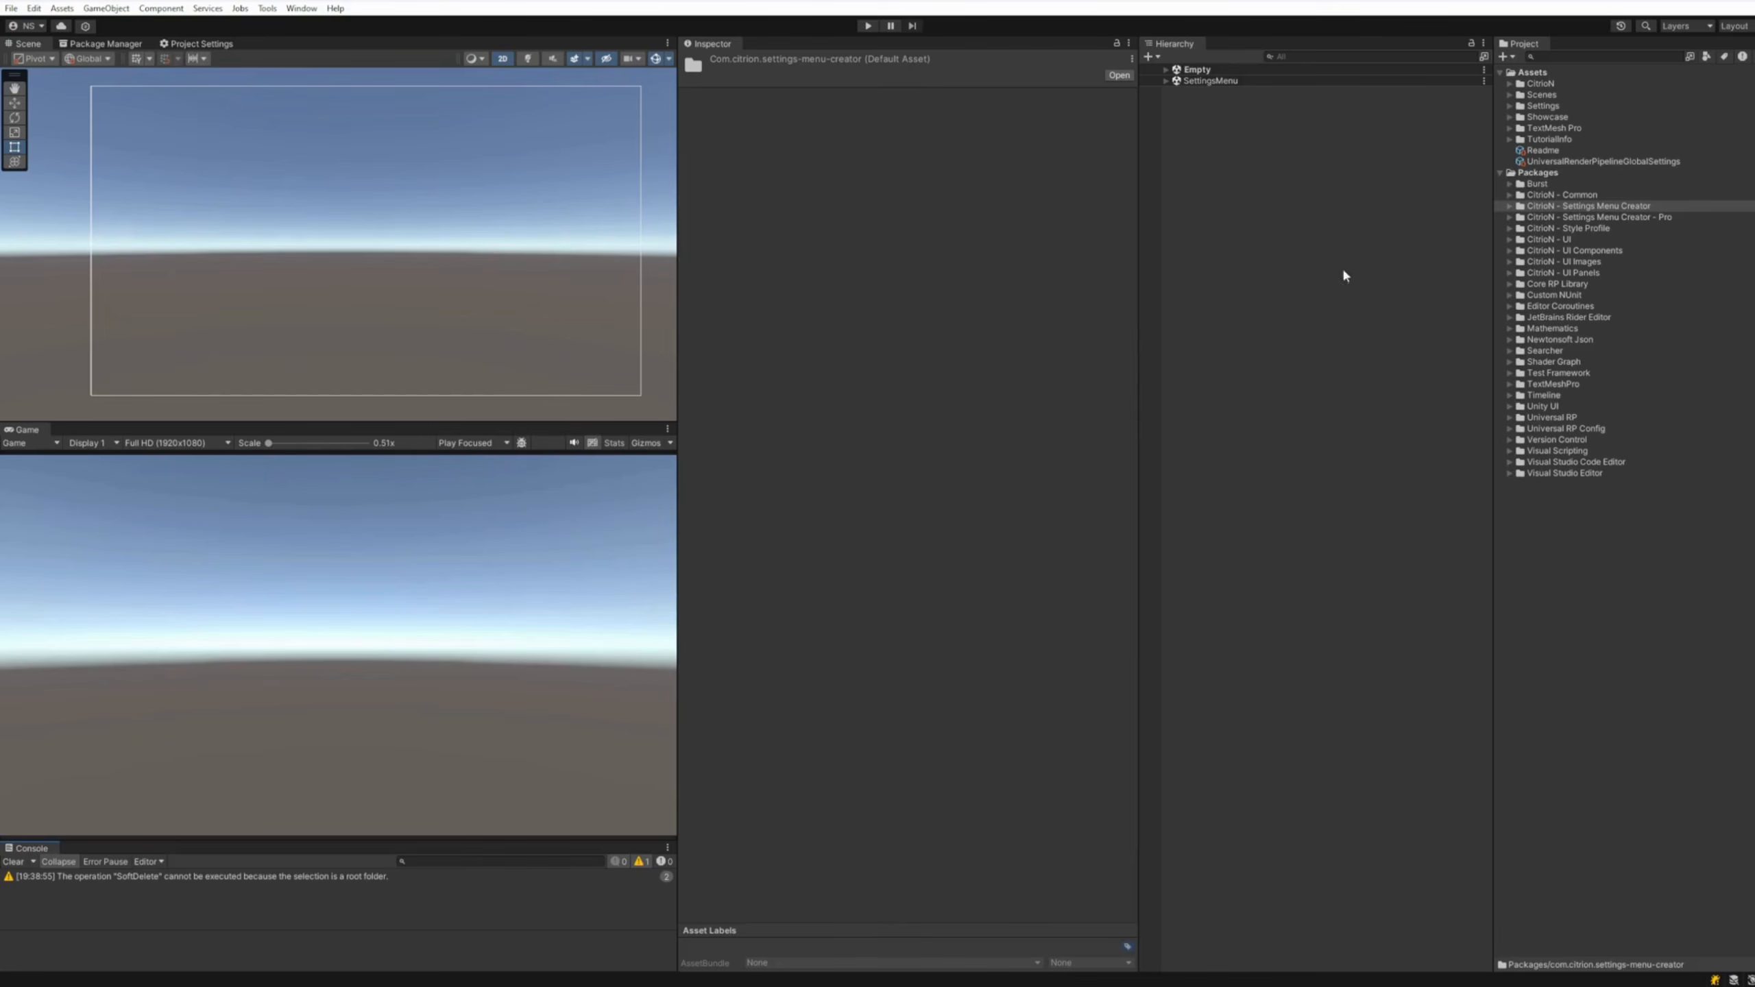
left_click(1510, 84)
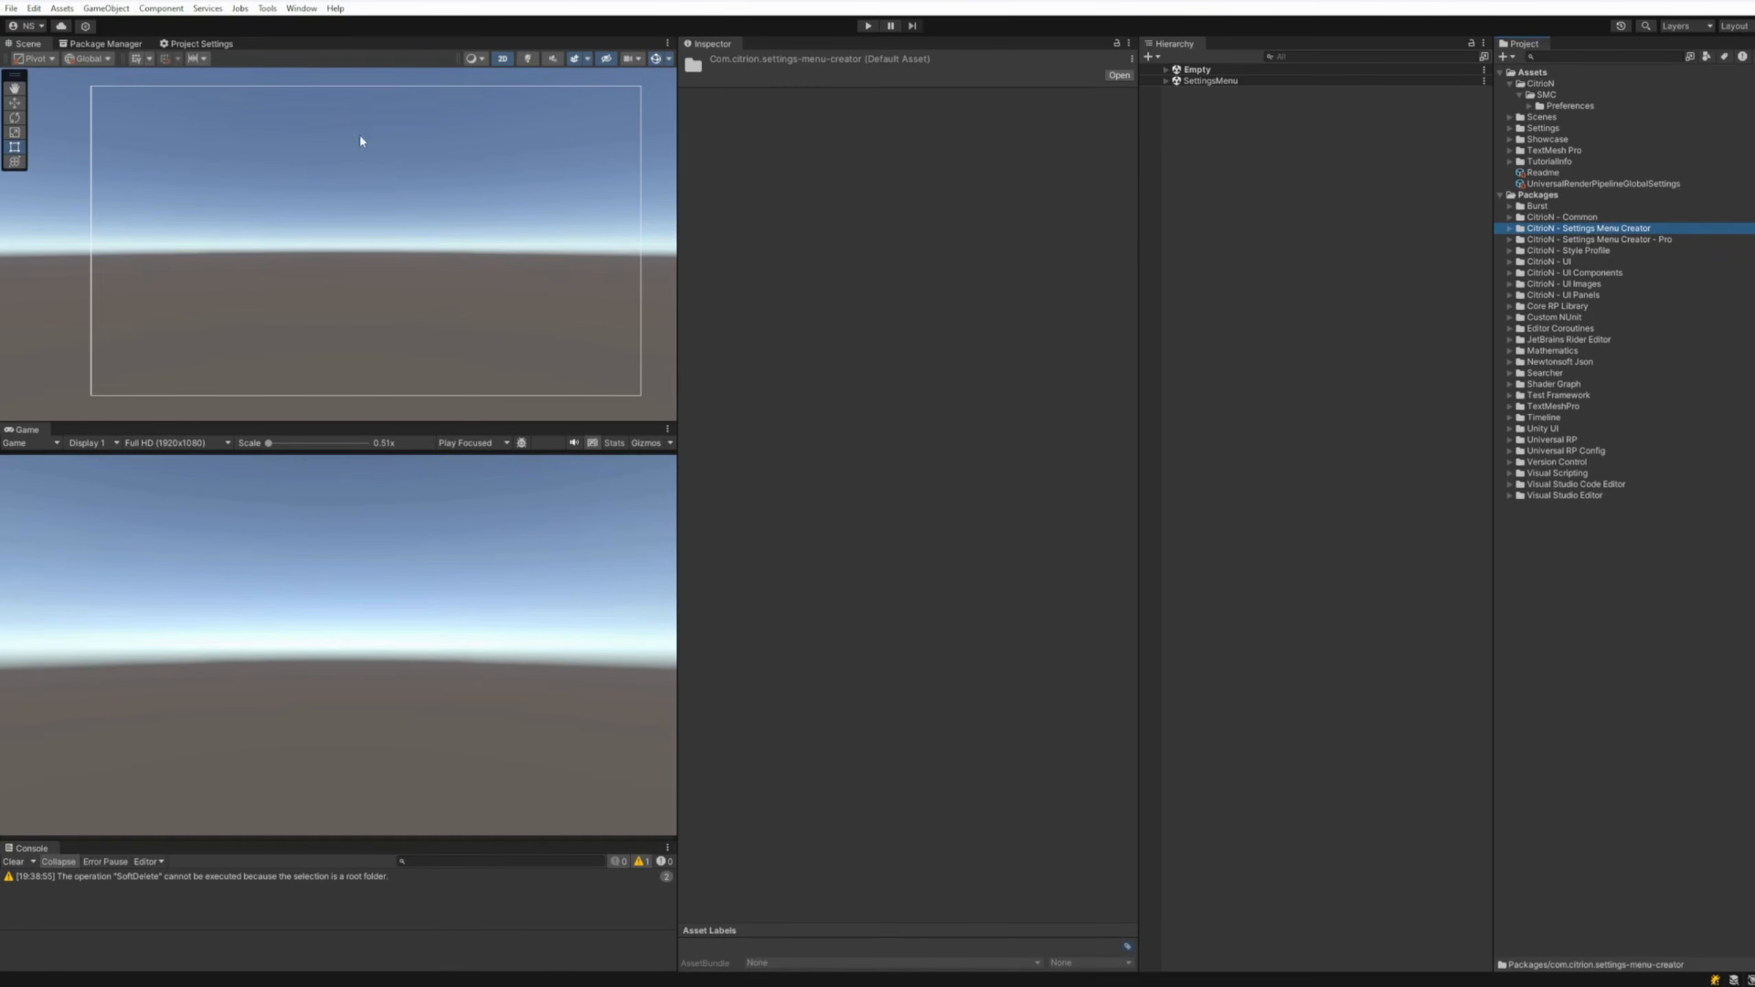
Open the uninstall page of Settings Menu Creator and remove the asset's files from the Assets directory
left_click(268, 8)
mouse_move(304, 24)
mouse_move(415, 26)
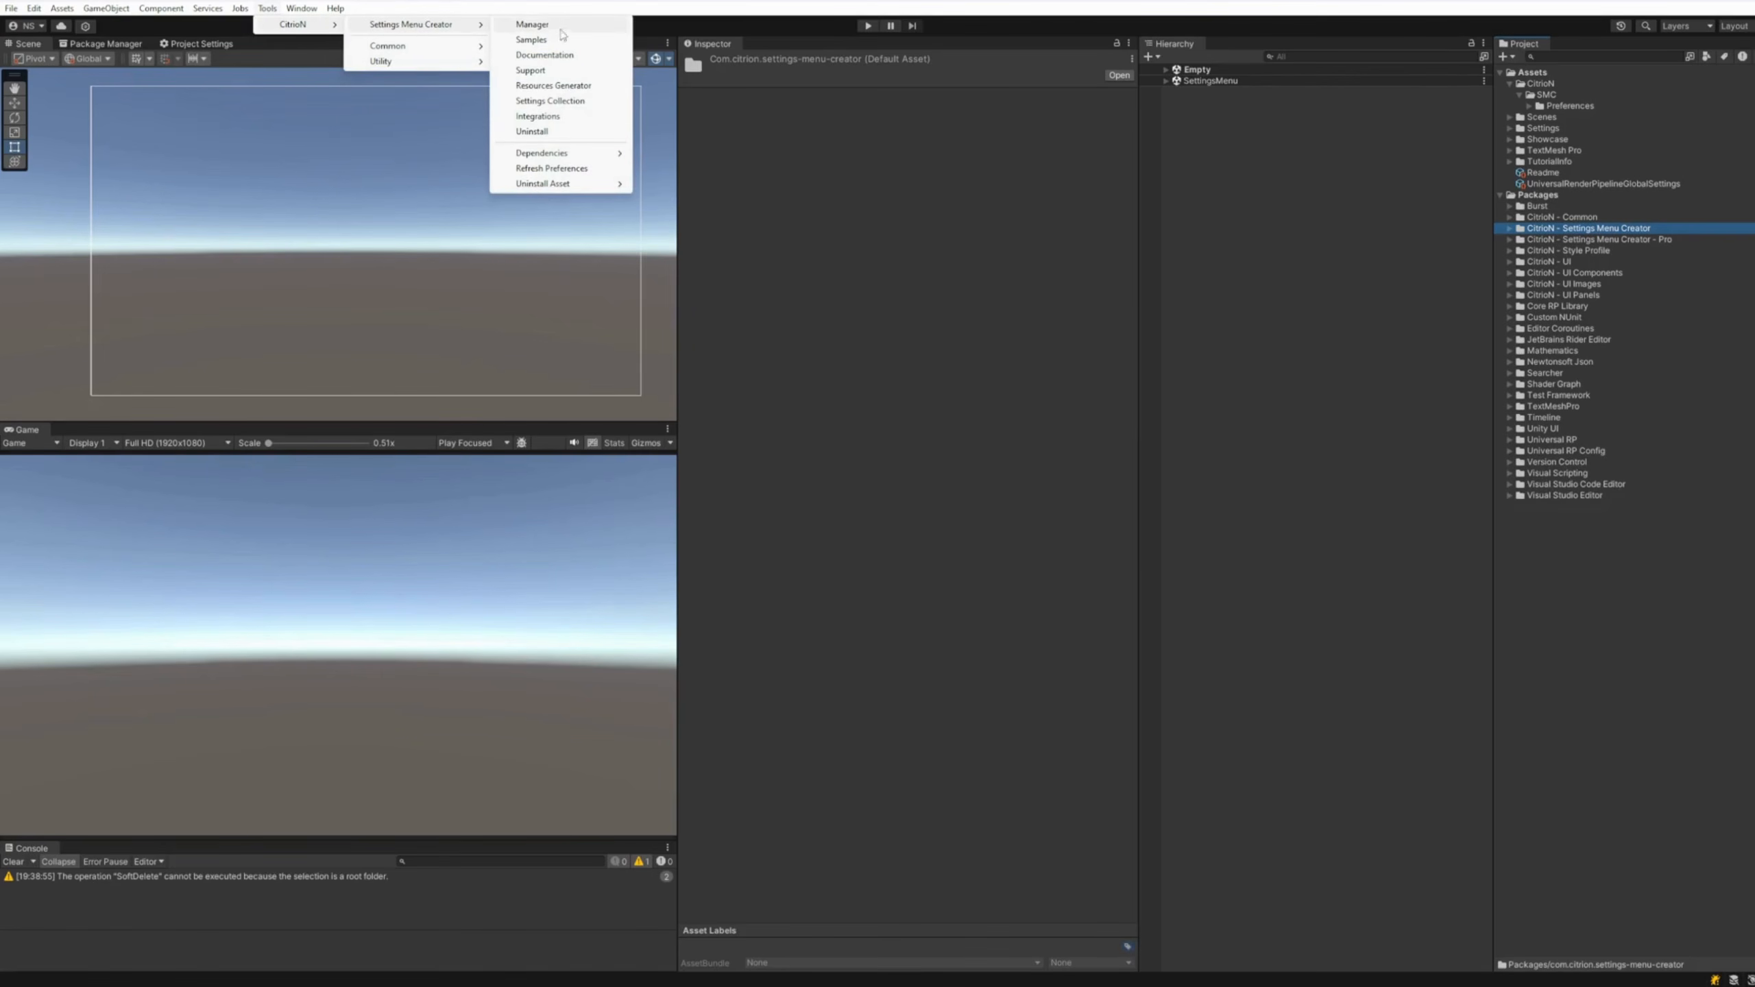
mouse_move(553, 188)
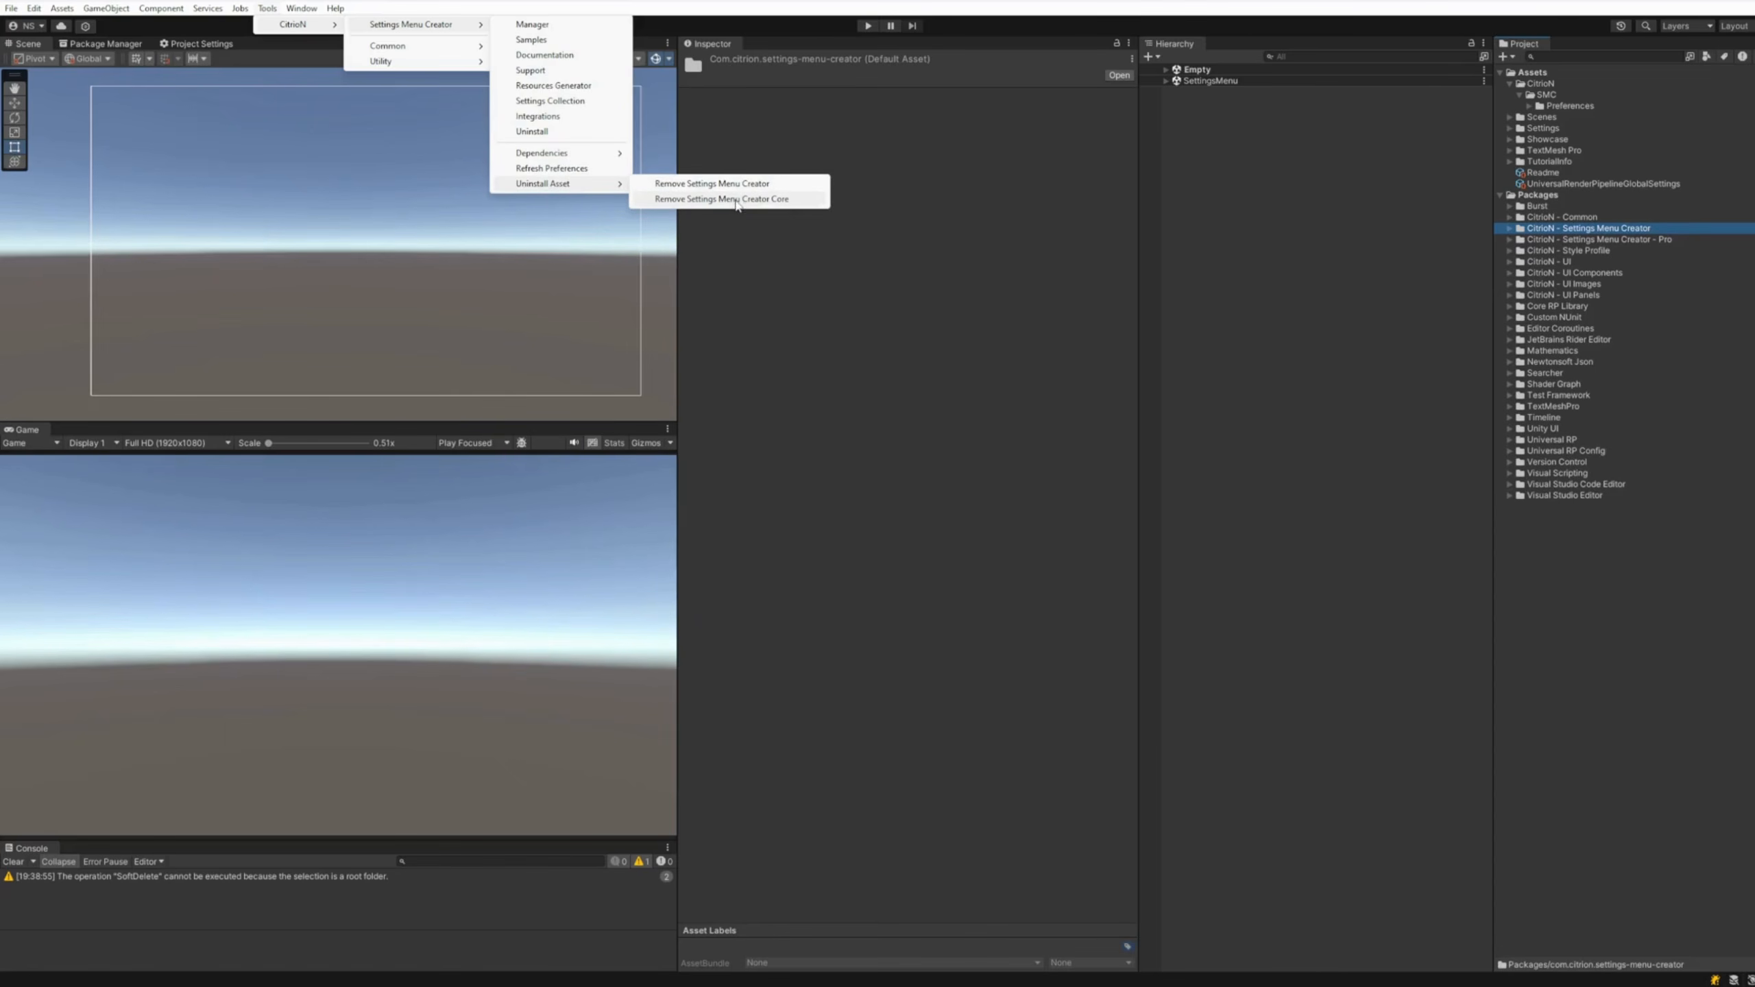
mouse_move(540, 157)
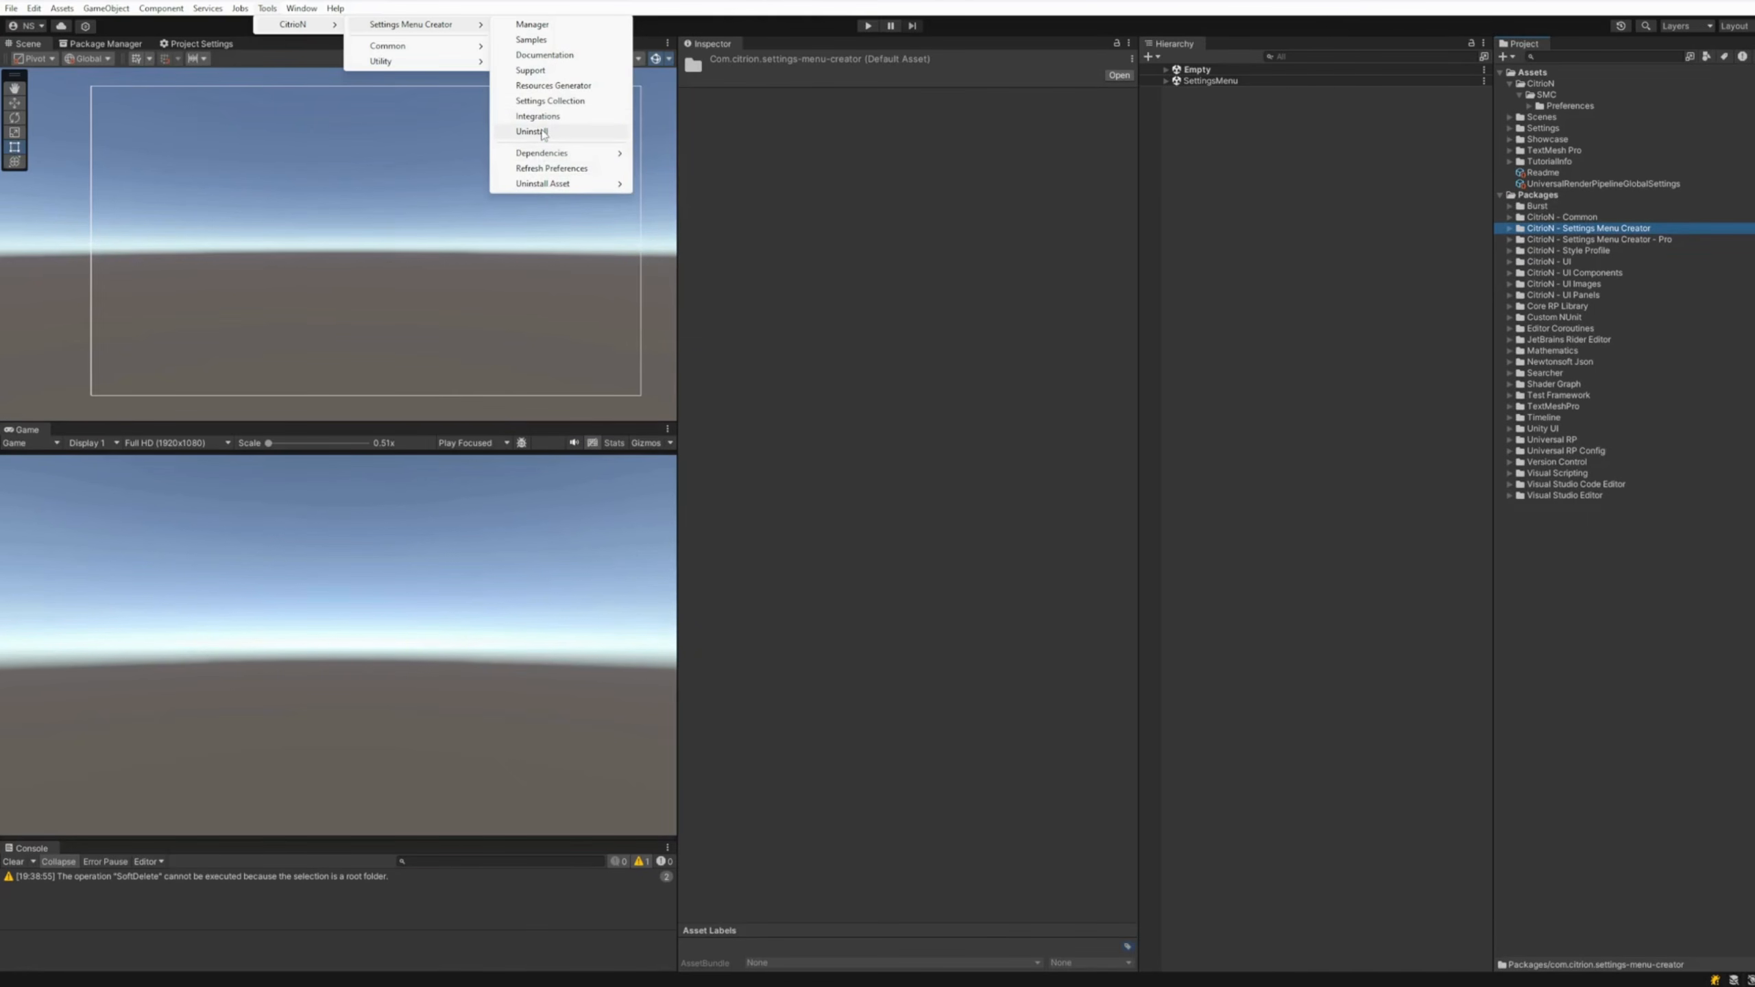
left_click(534, 132)
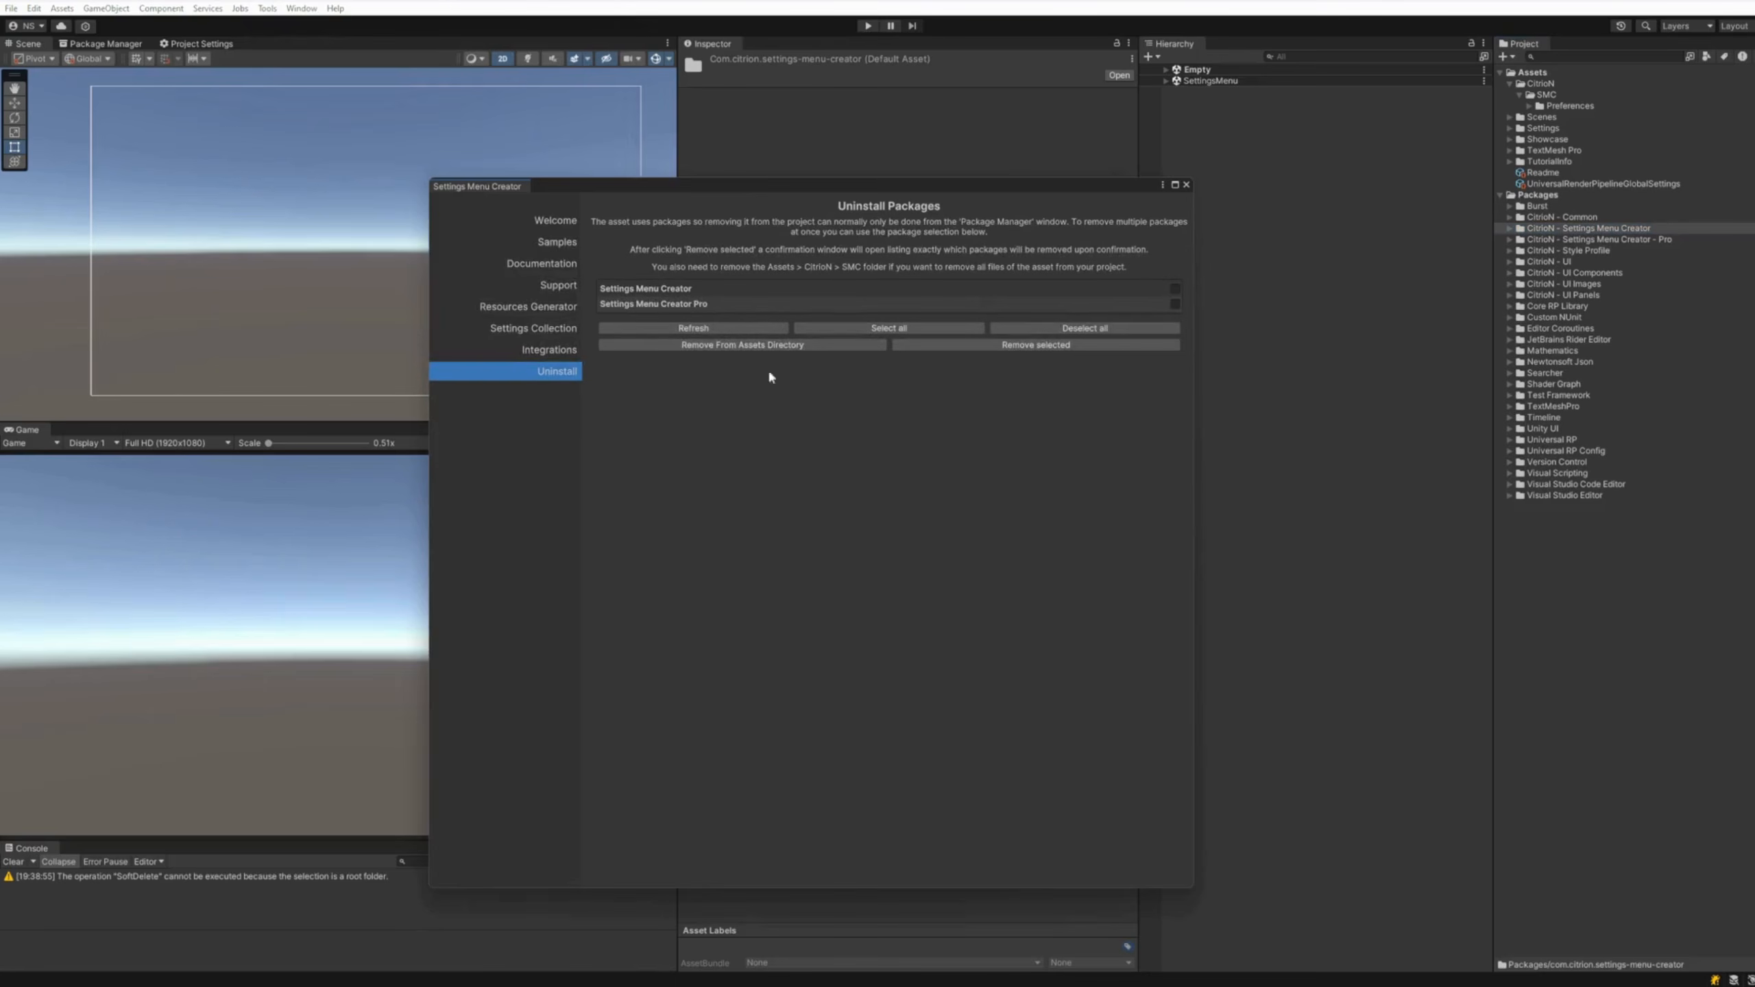
left_click(736, 345)
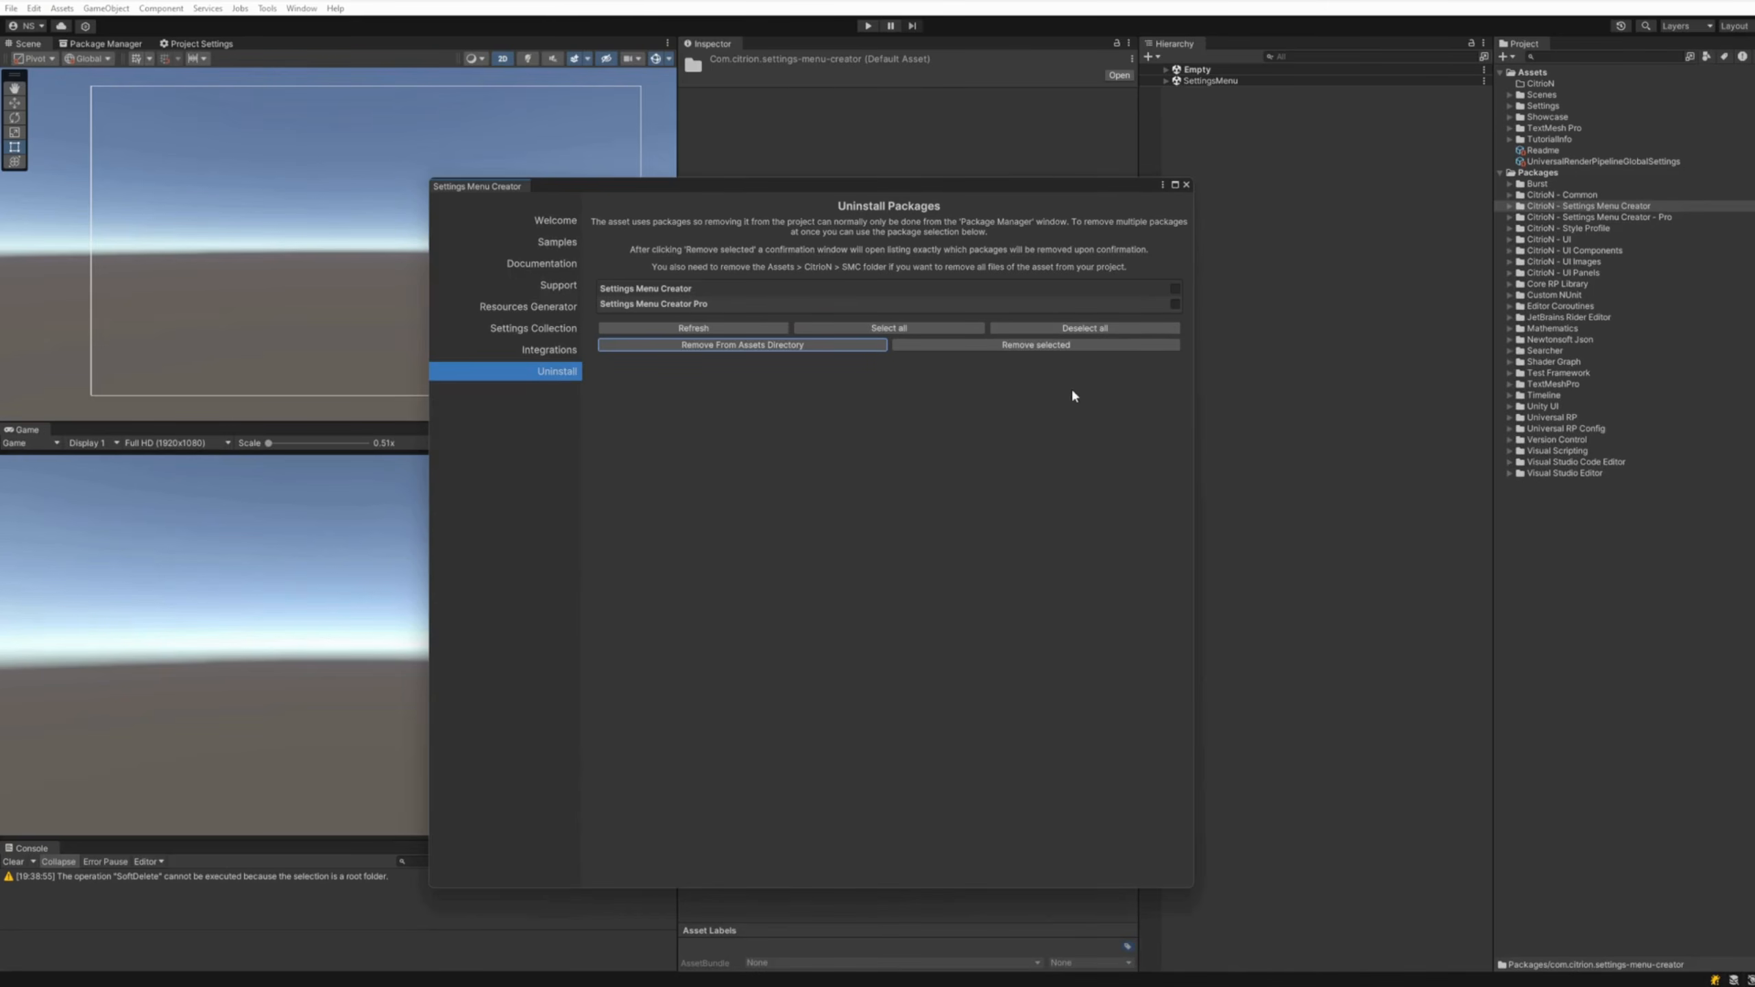
Select both Settings Menu Creator and Settings Menu Creator Pro for uninstalling, and remove their packages from the project
left_click(1175, 305)
left_click(1175, 289)
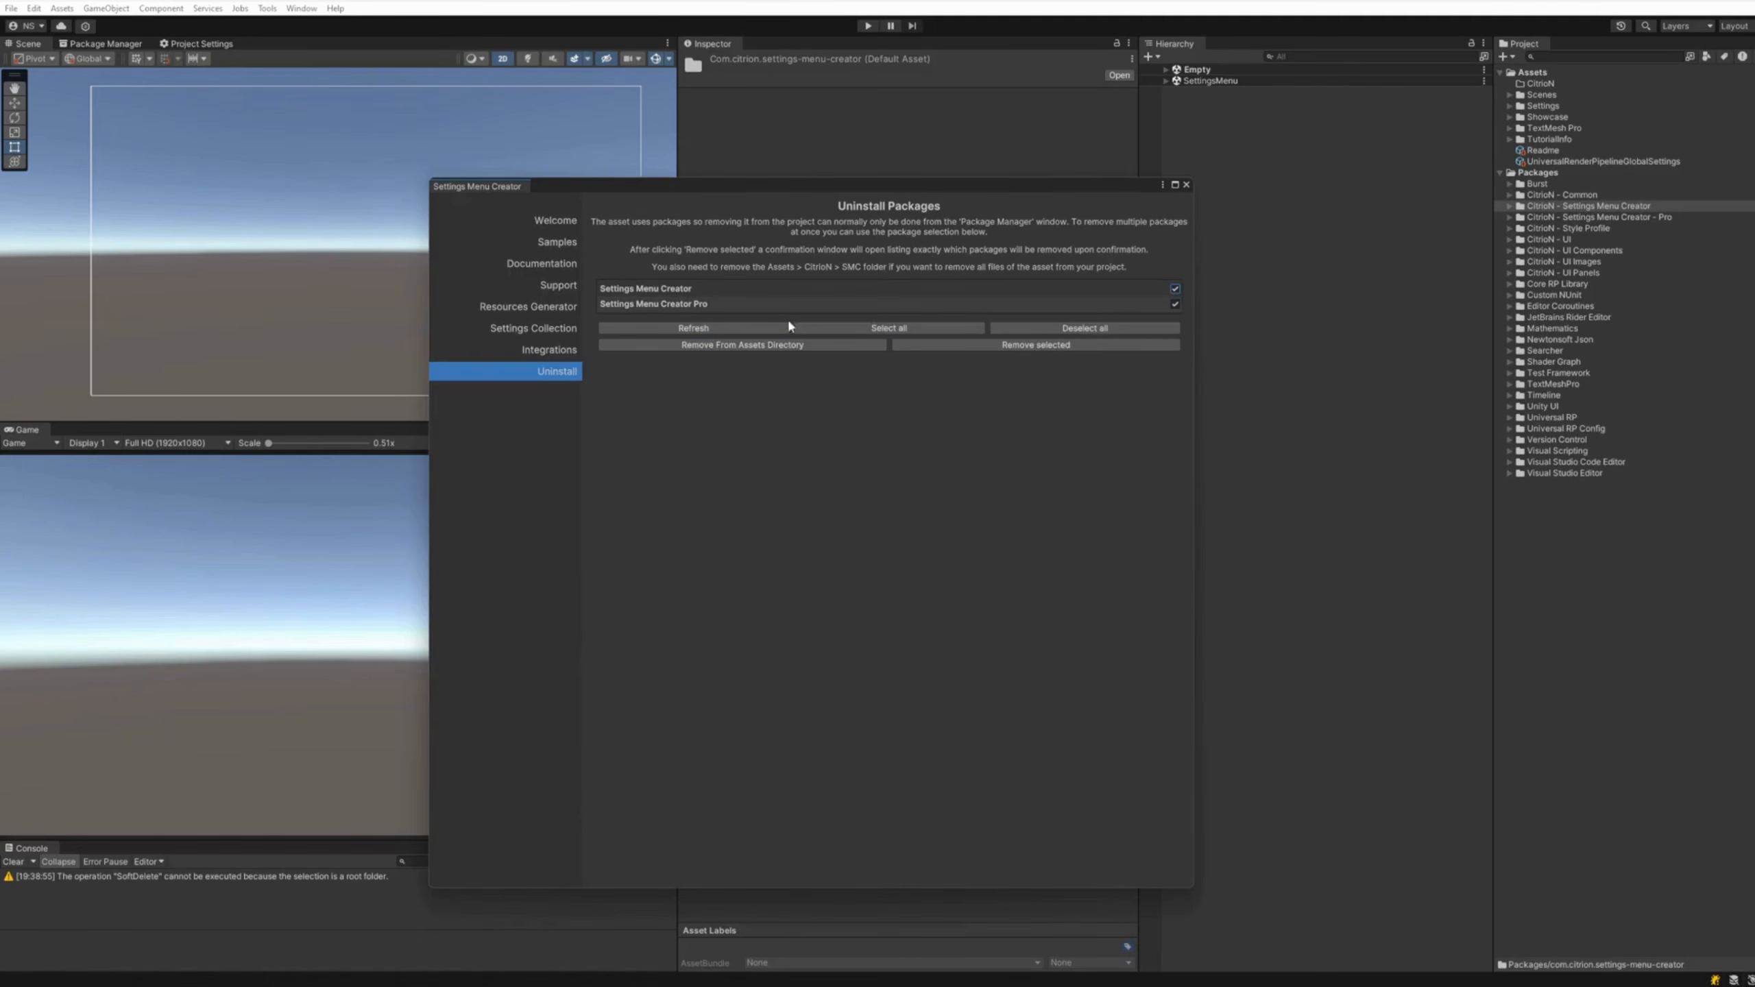
left_click(1071, 330)
left_click(946, 331)
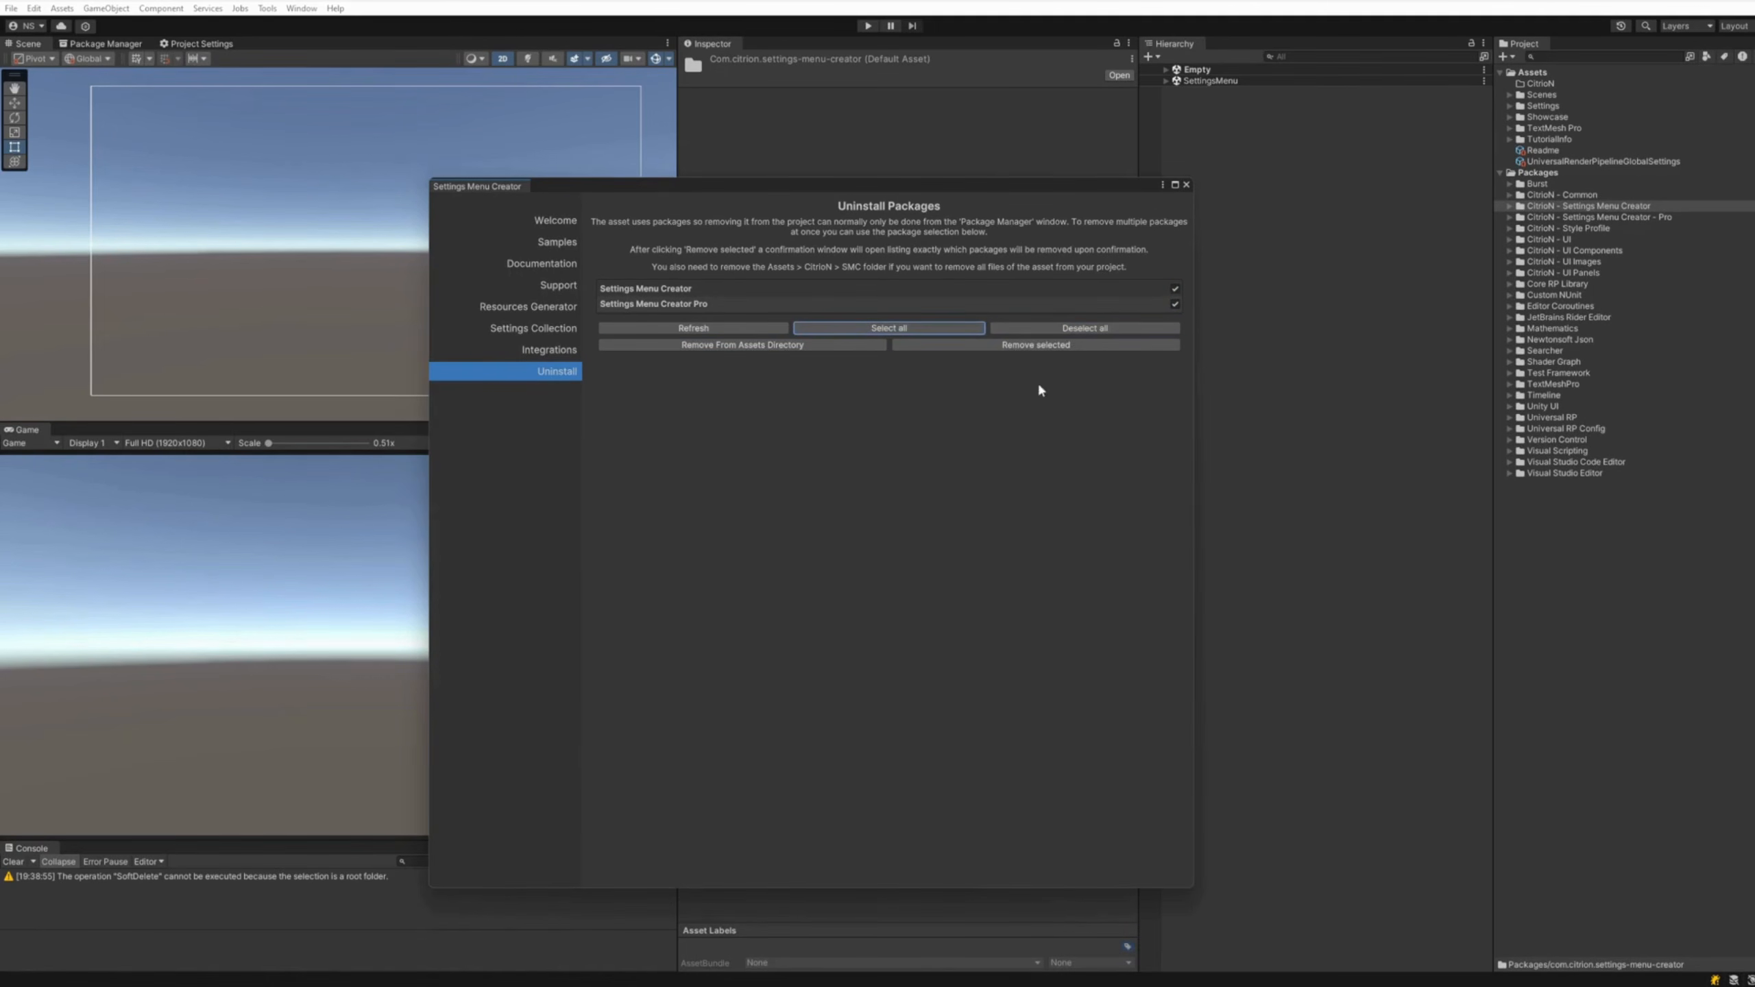
left_click(1044, 346)
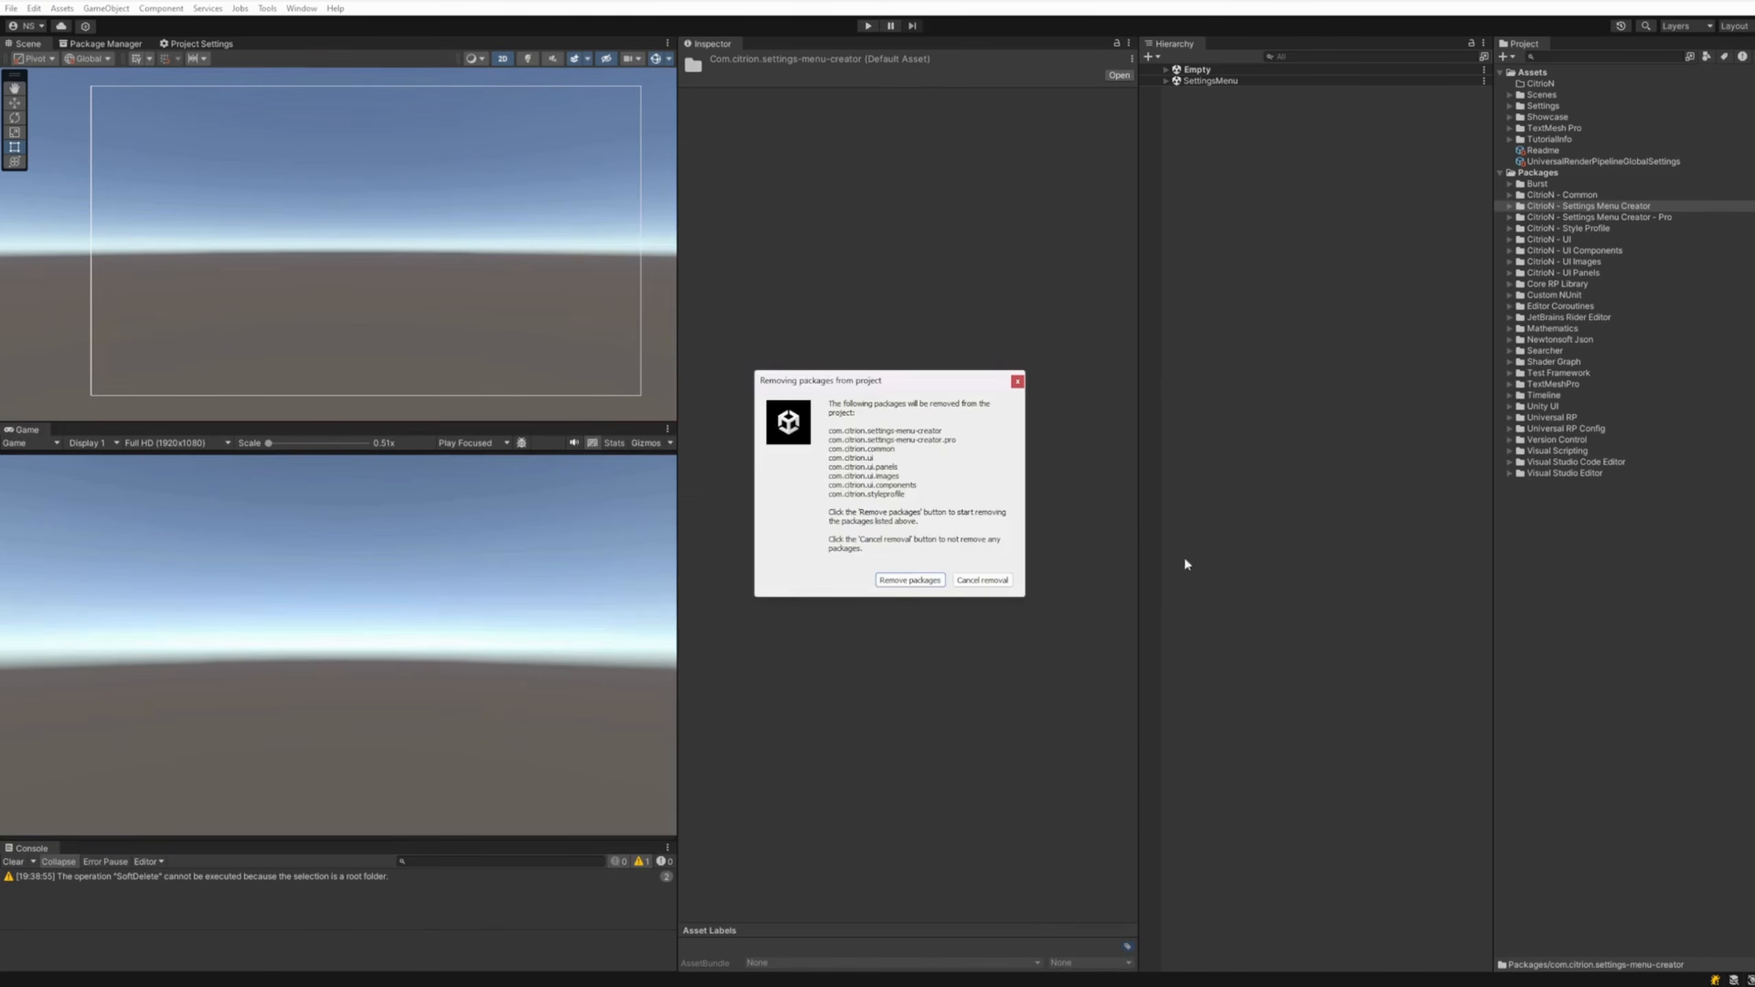
left_click(910, 580)
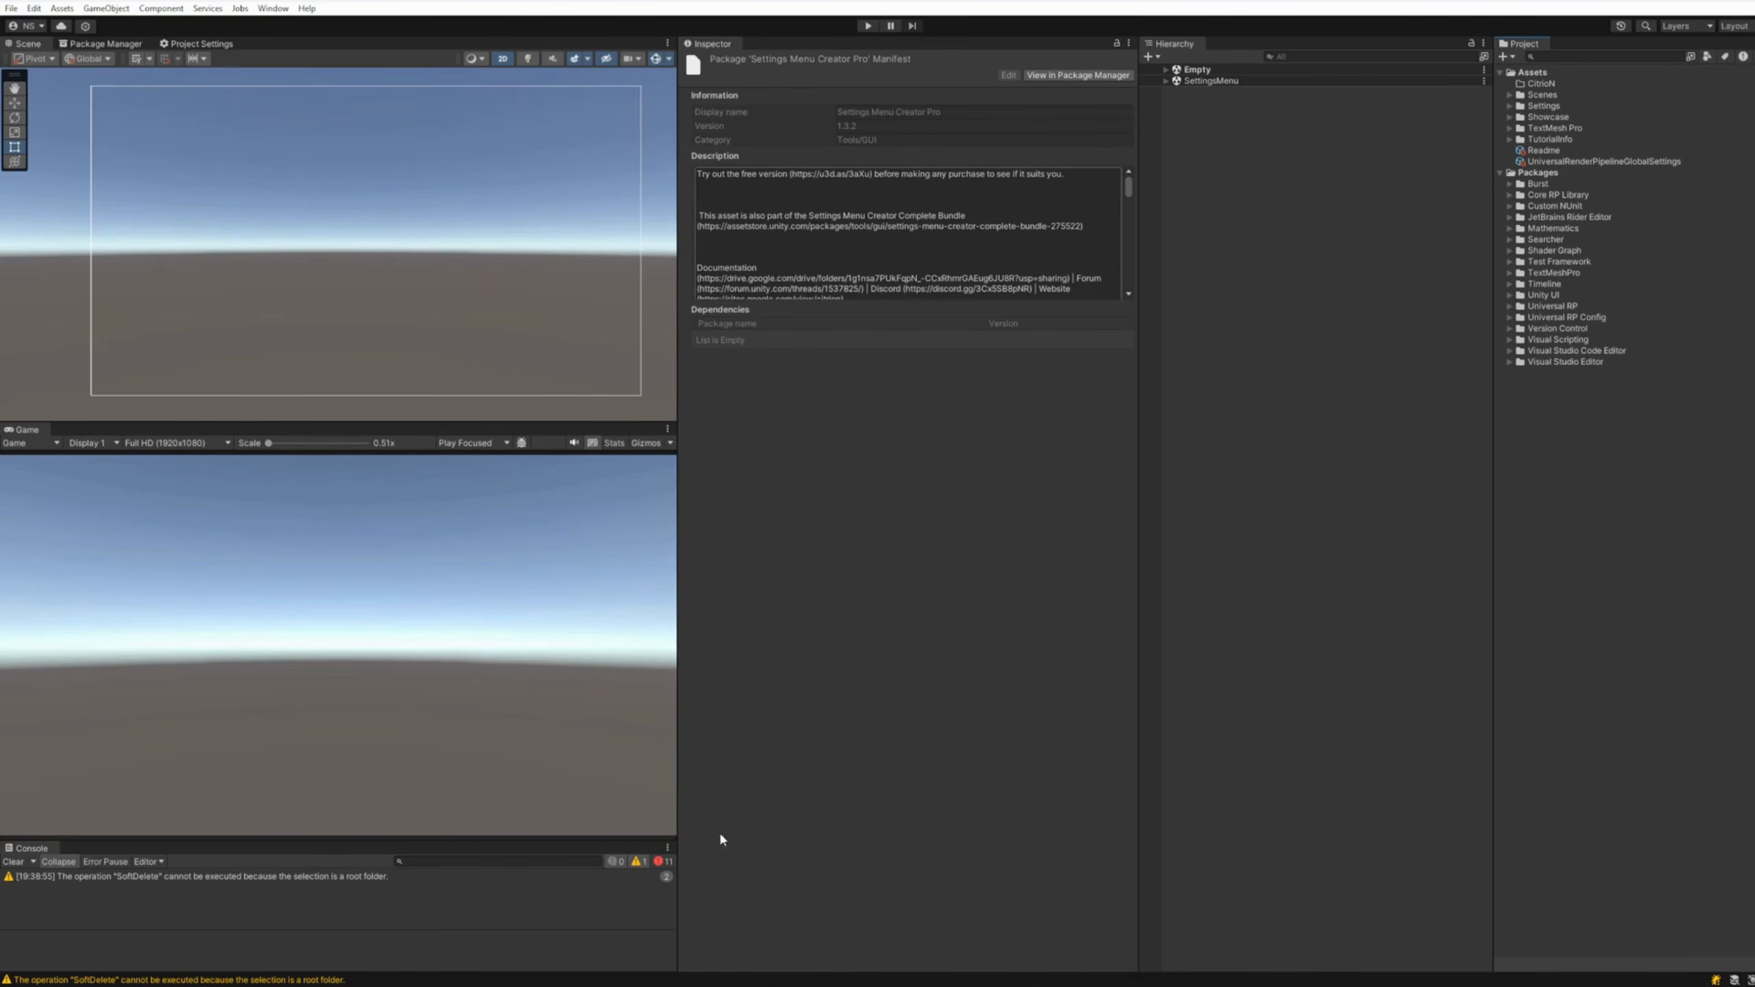
Show the error messages in the console, clear them, and select the Showcase folder in Assets
left_click(663, 861)
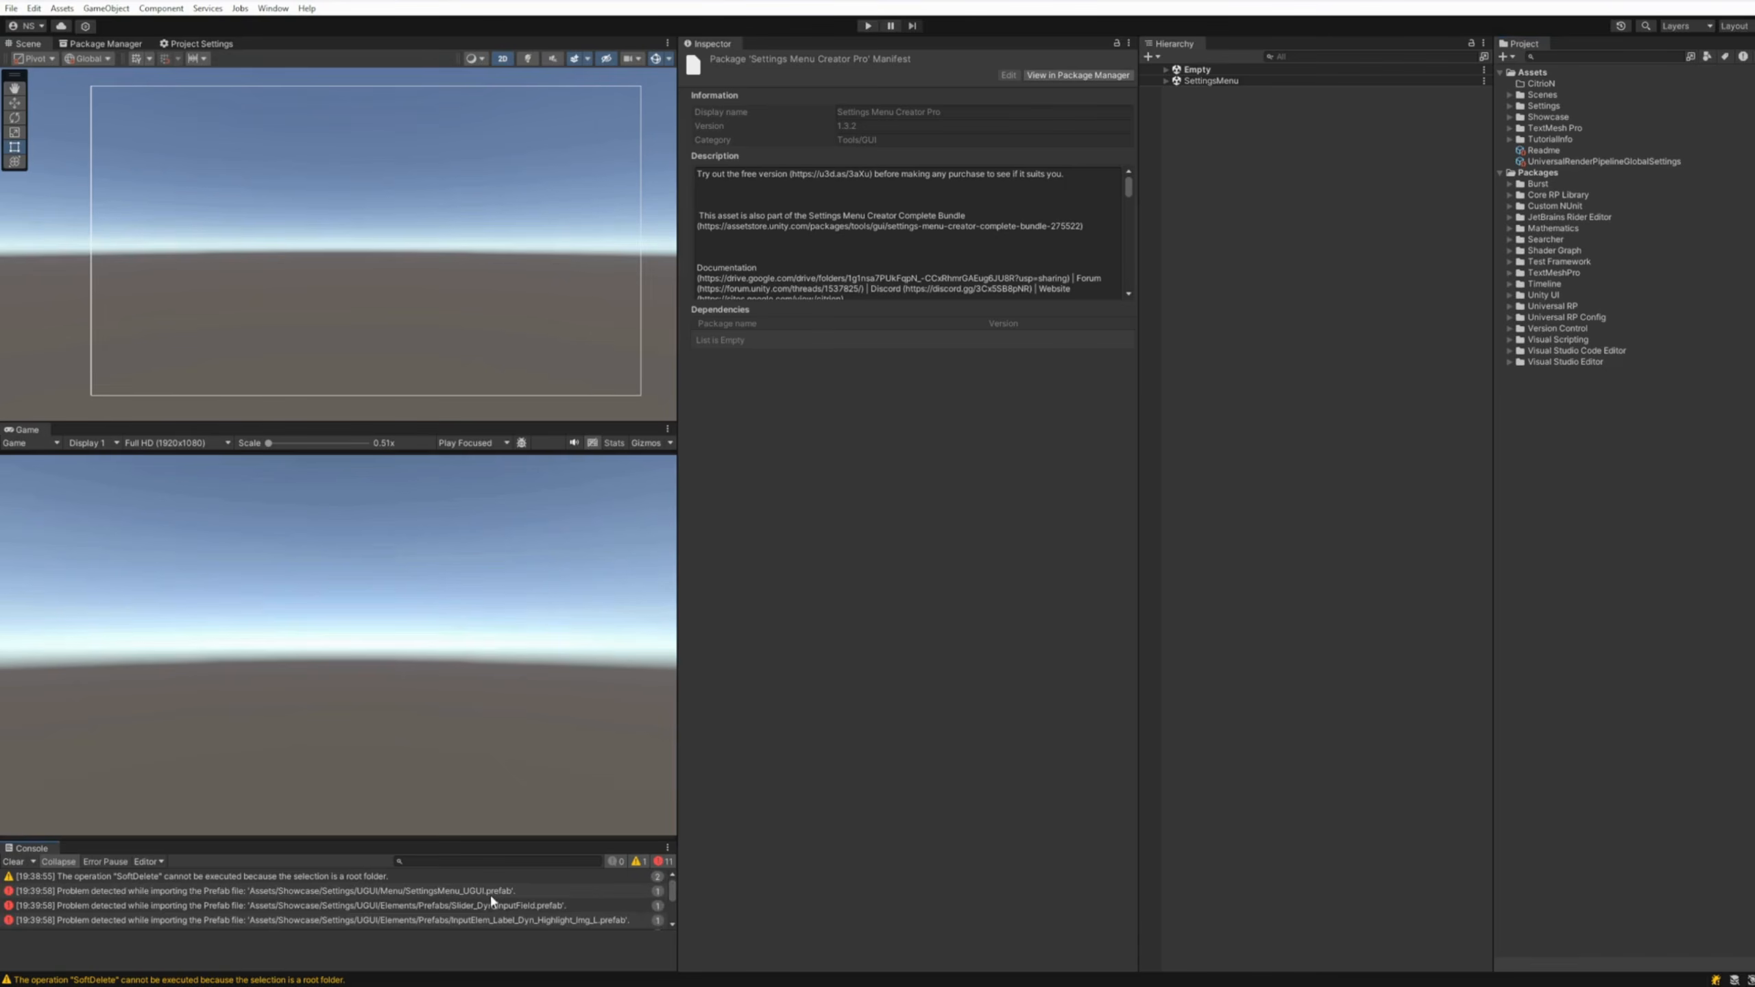
left_click(1541, 117)
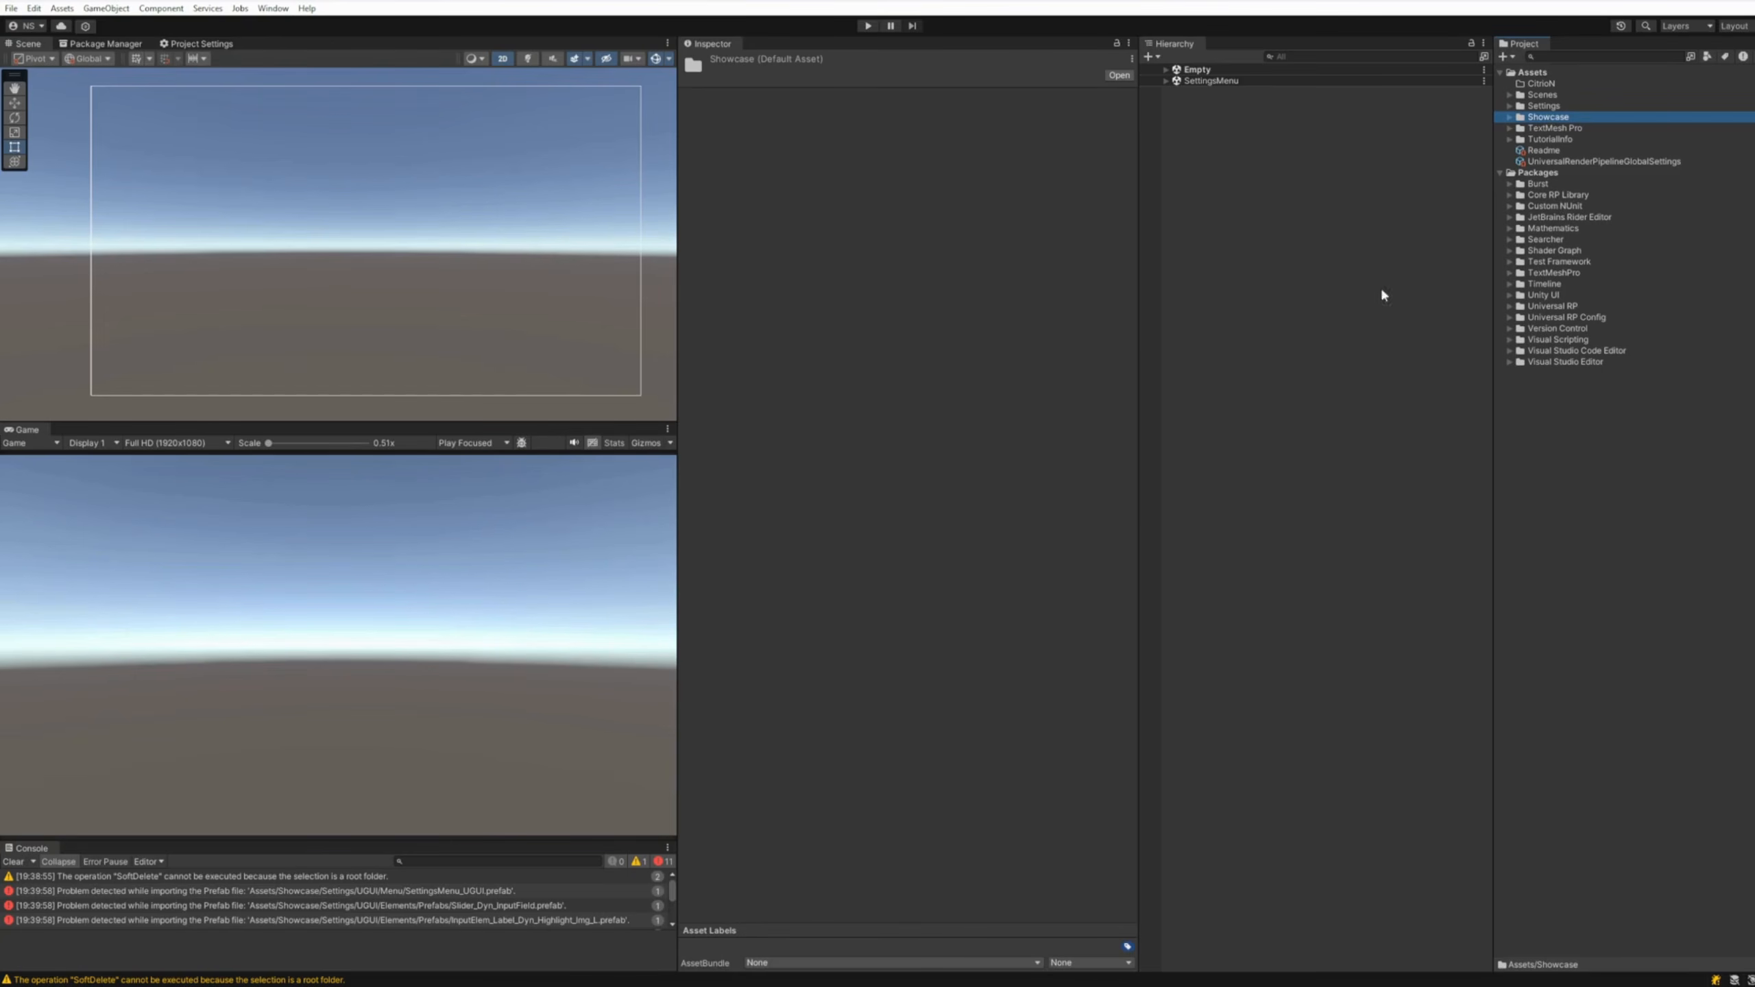
left_click(12, 862)
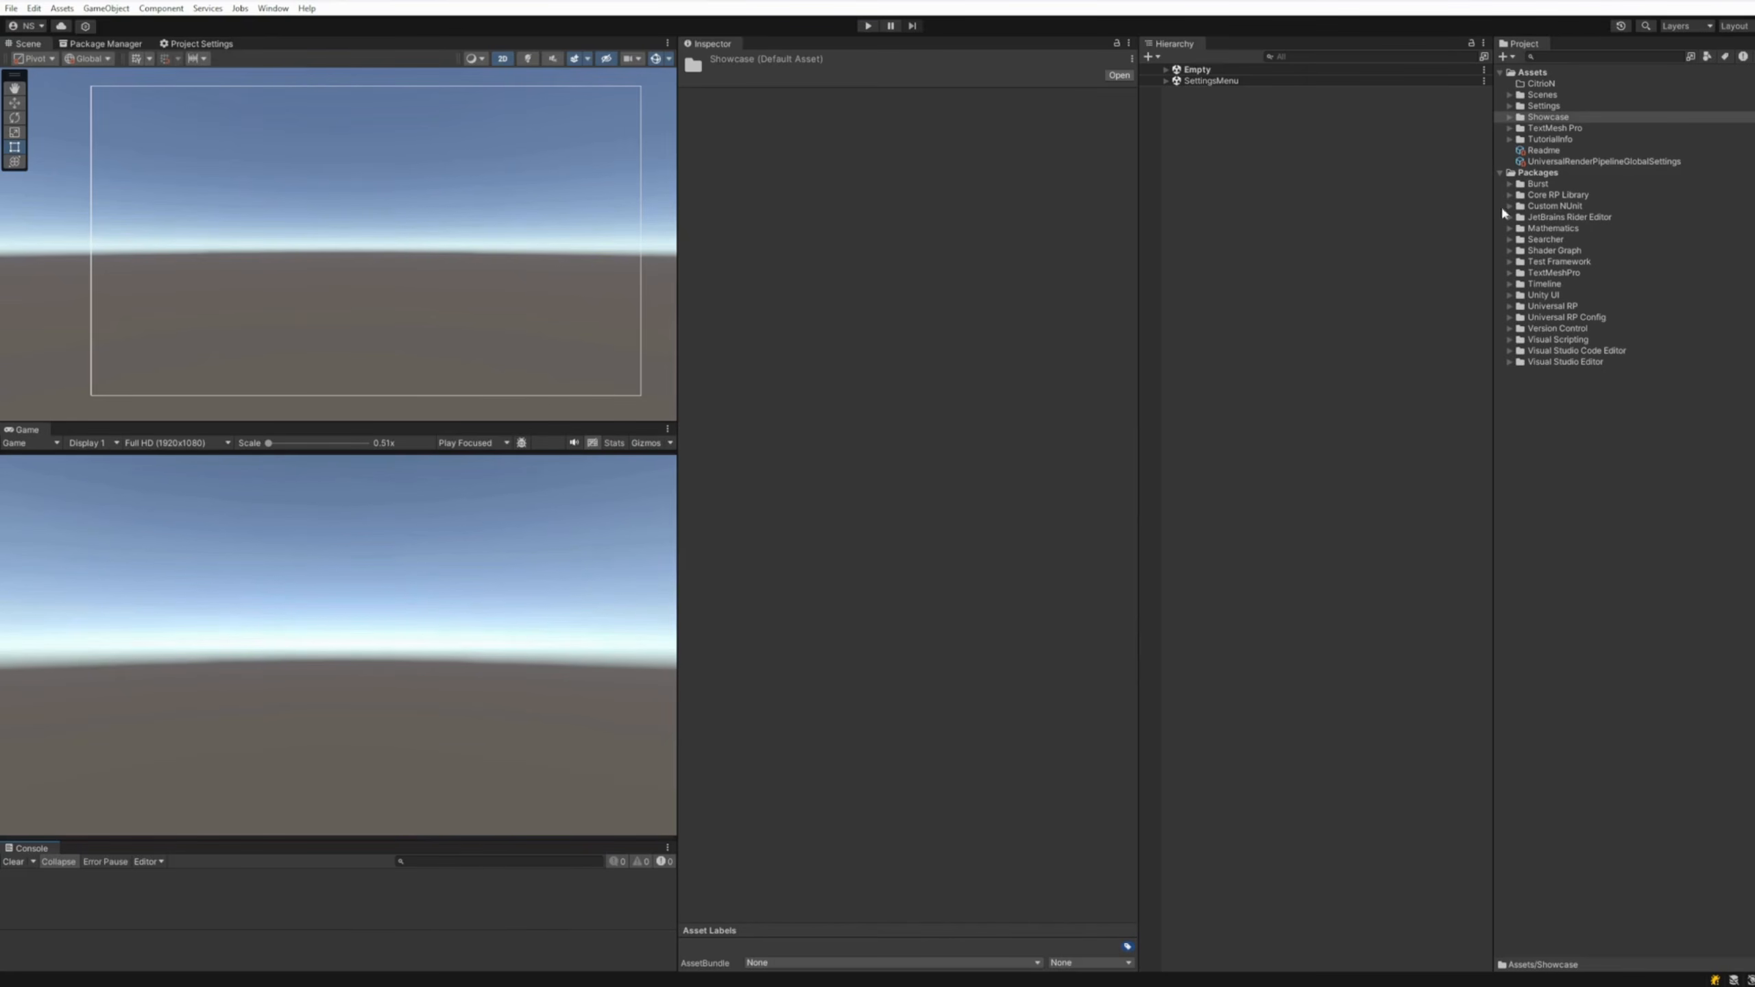
left_click(1547, 119)
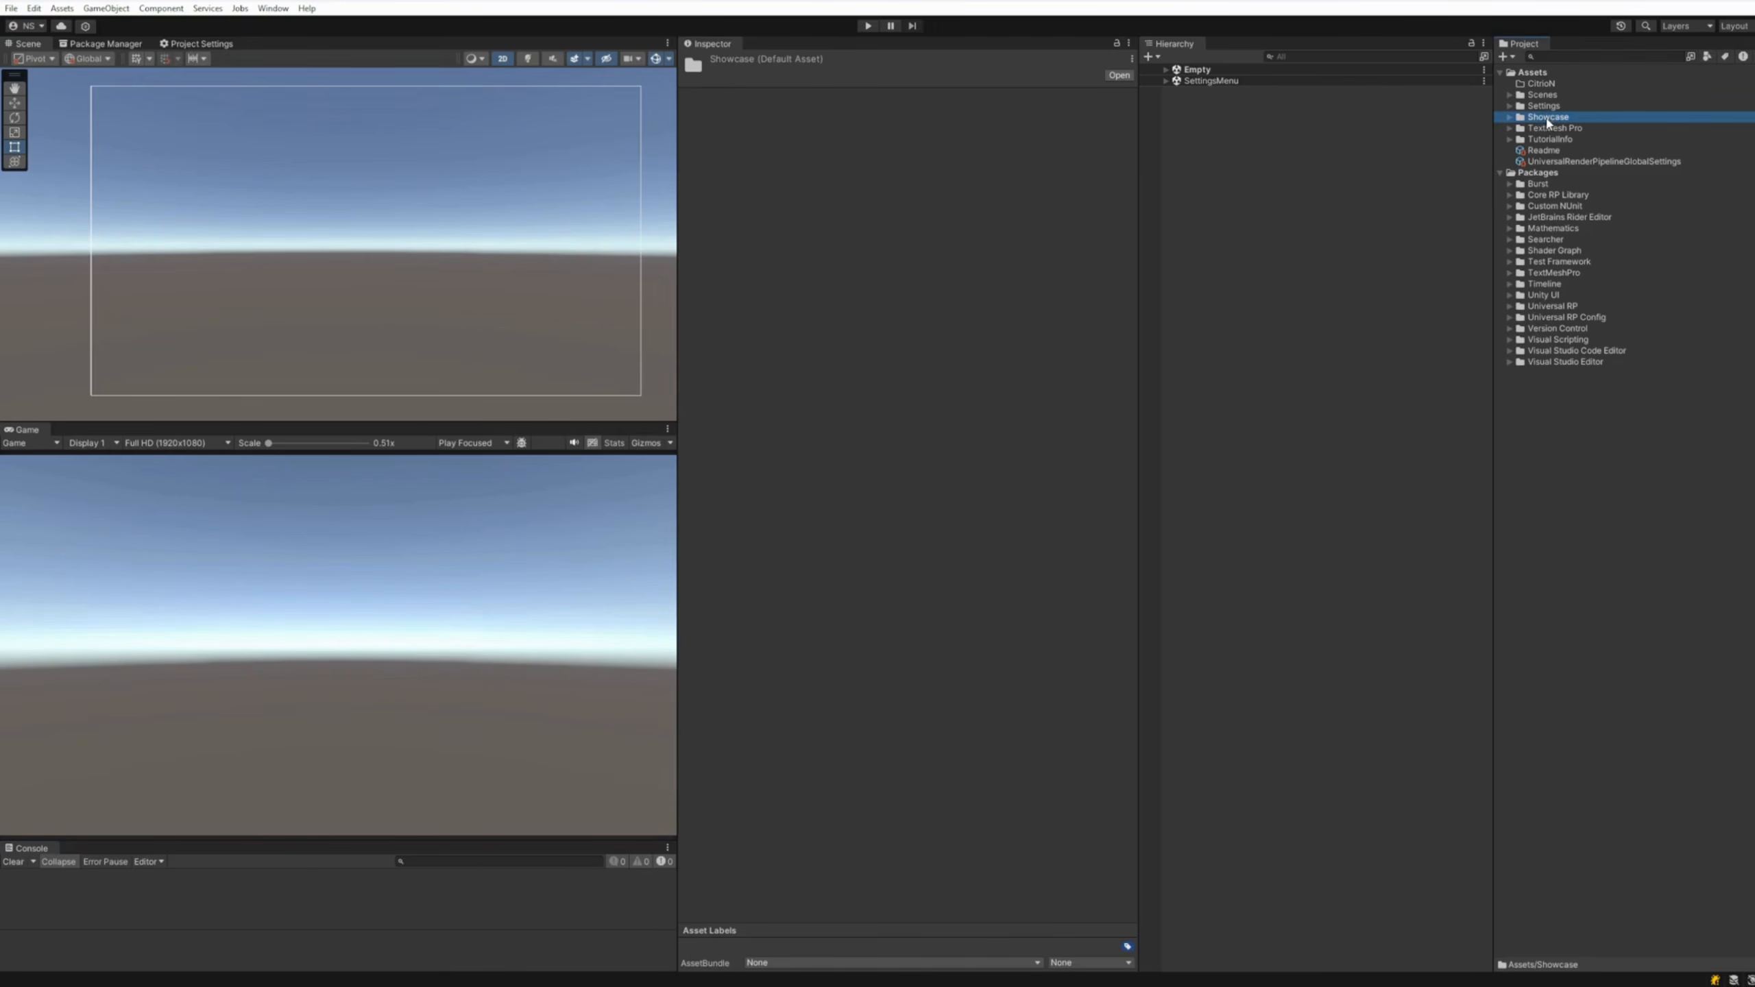